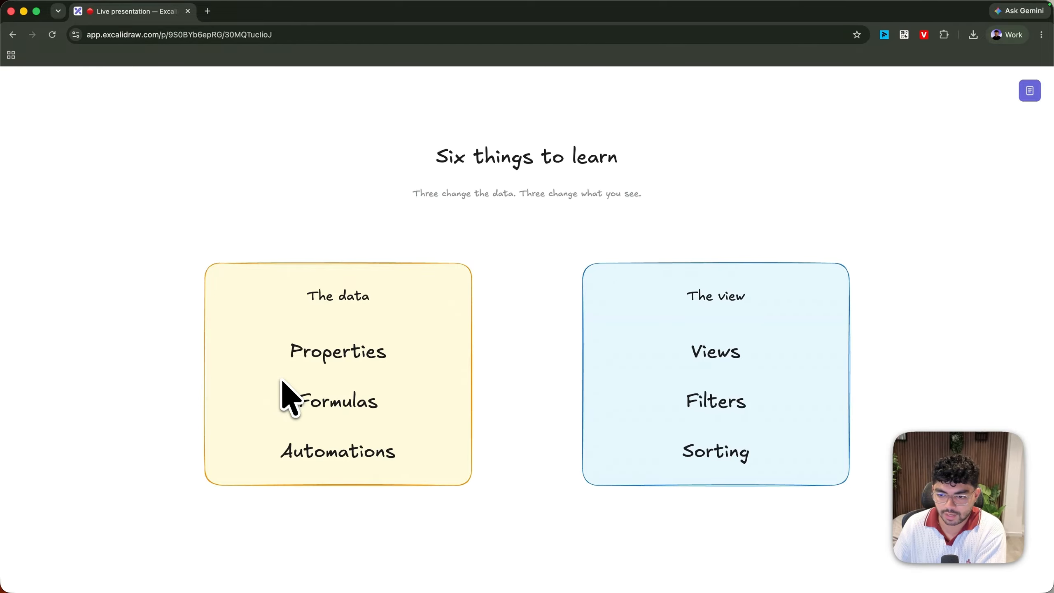
mouse_move(282, 388)
left_mouse_down()
mouse_move(398, 391)
mouse_move(365, 430)
left_mouse_up()
left_click_drag(272, 423, 397, 418)
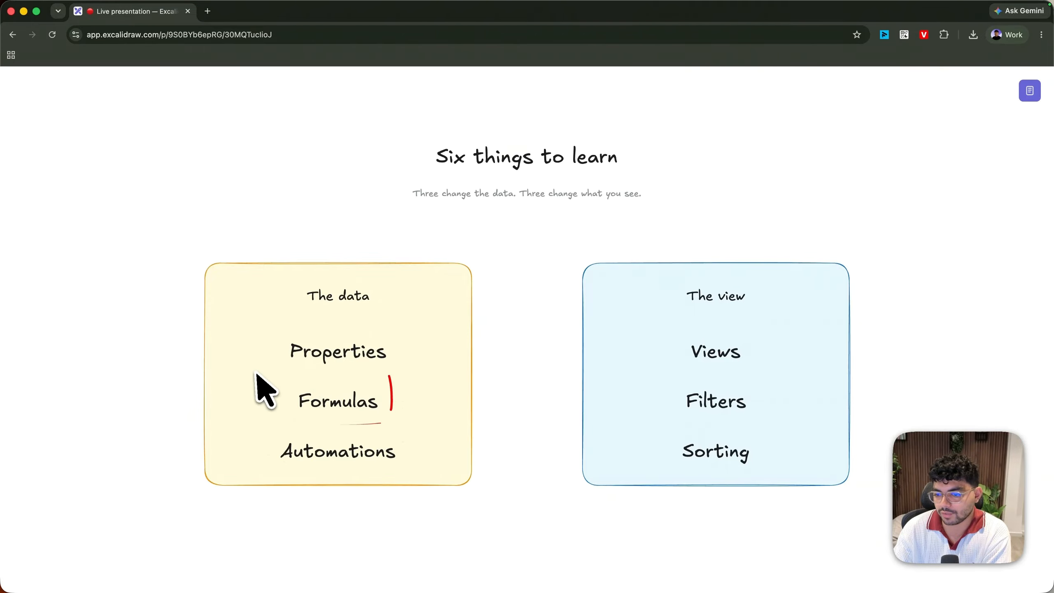
left_click_drag(265, 372, 388, 369)
left_click_drag(269, 424, 400, 417)
left_click_drag(381, 377, 389, 419)
left_click_drag(276, 369, 278, 423)
mouse_move(279, 374)
left_mouse_down()
mouse_move(390, 366)
mouse_move(395, 411)
left_mouse_up()
left_click_drag(276, 424, 389, 415)
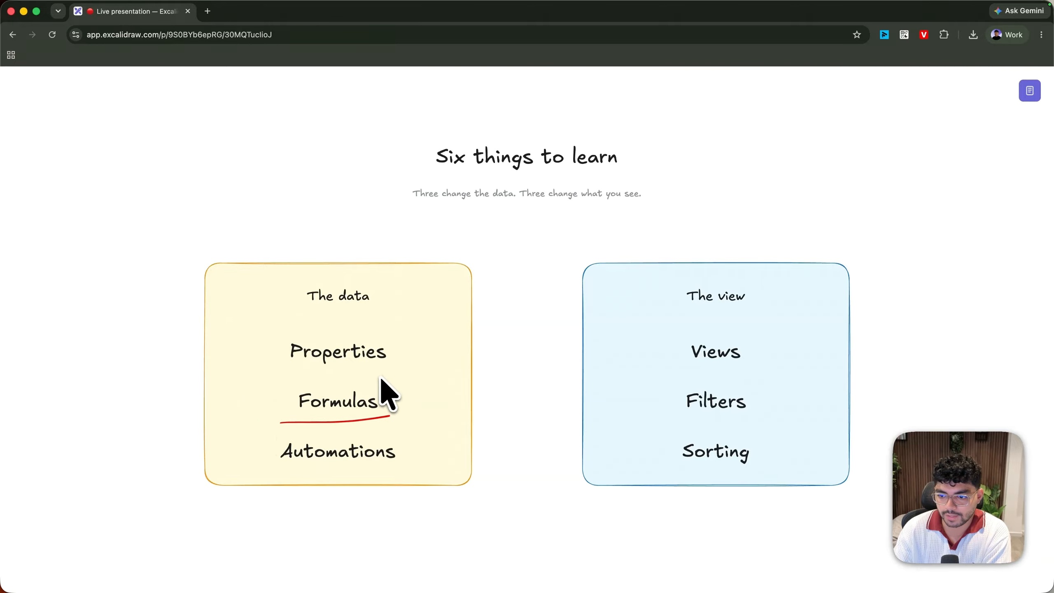
left_click_drag(381, 377, 388, 409)
left_click_drag(278, 424, 405, 416)
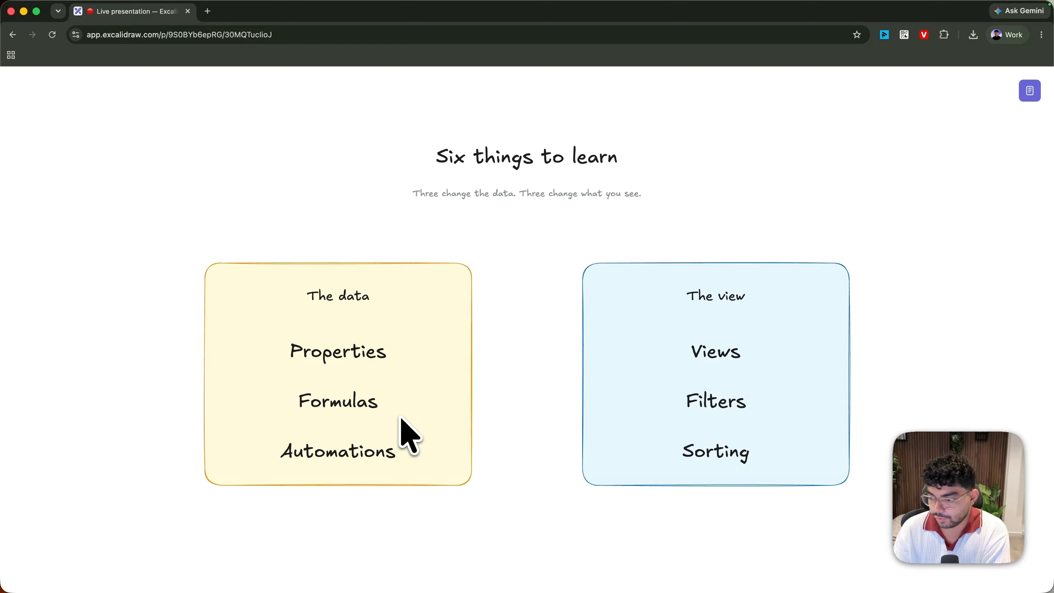
left_click_drag(272, 433, 272, 440)
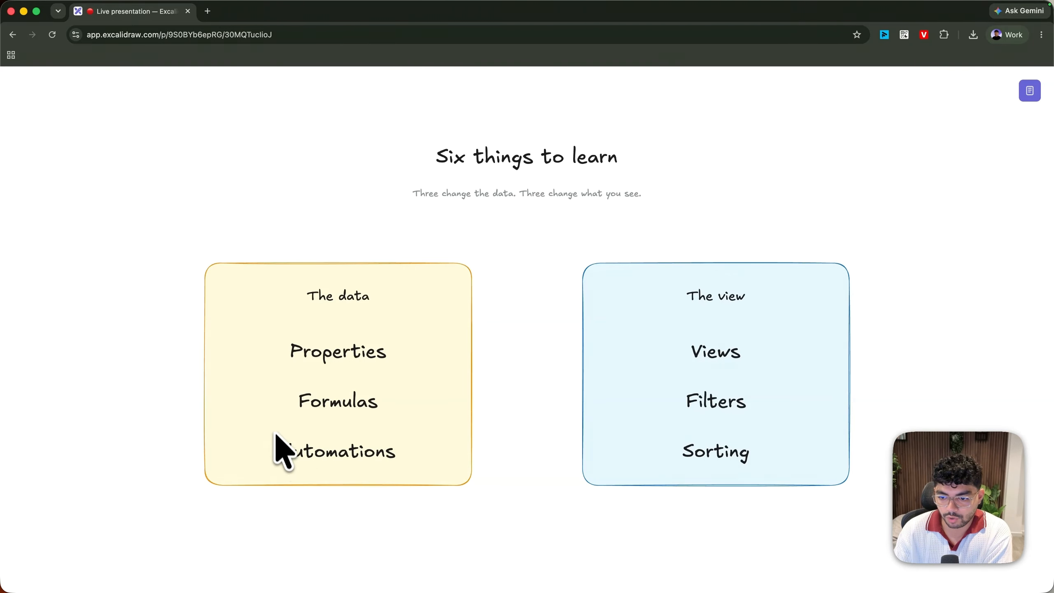
mouse_move(243, 243)
left_mouse_down()
mouse_move(245, 507)
mouse_move(409, 231)
mouse_move(410, 557)
left_mouse_up()
left_click_drag(282, 520, 433, 516)
mouse_move(395, 254)
left_mouse_down()
mouse_move(403, 464)
mouse_move(244, 273)
left_mouse_up()
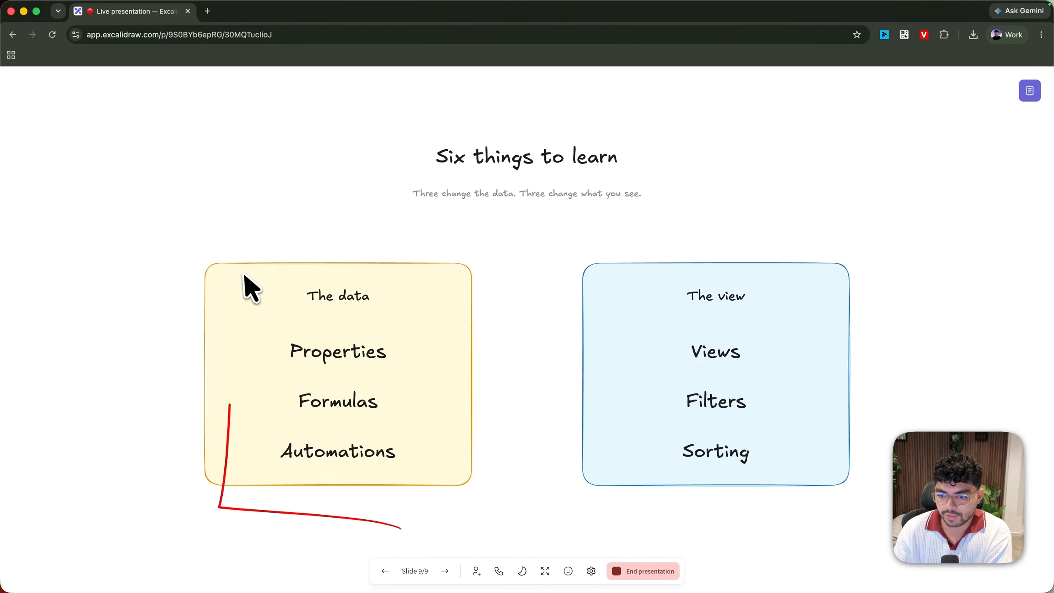
left_click(269, 371)
left_click(273, 412)
left_click(260, 463)
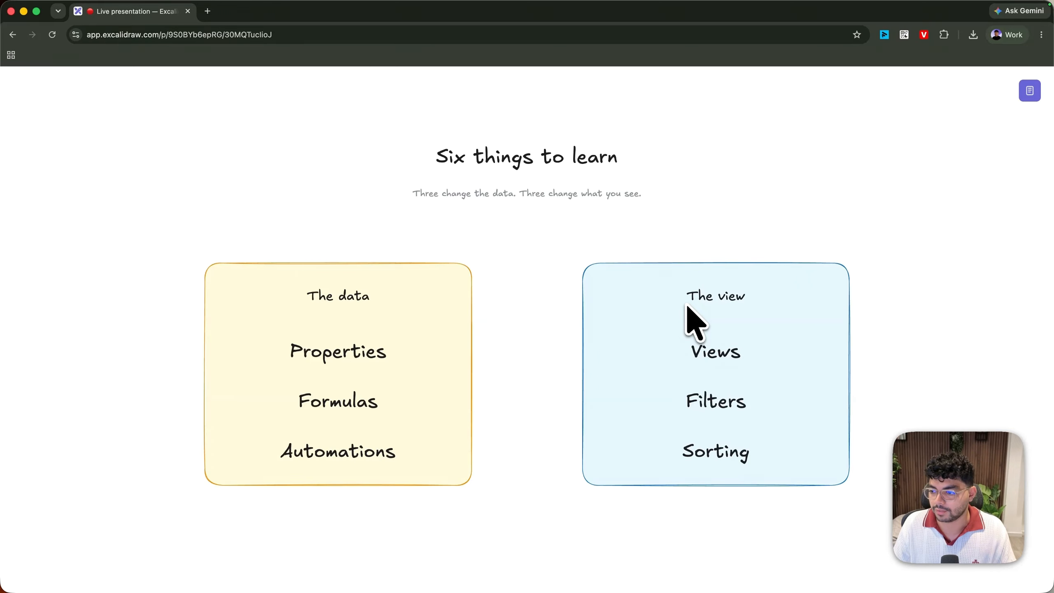
mouse_move(673, 336)
left_mouse_down()
mouse_move(673, 362)
mouse_move(628, 351)
left_mouse_up()
left_click_drag(677, 395, 633, 397)
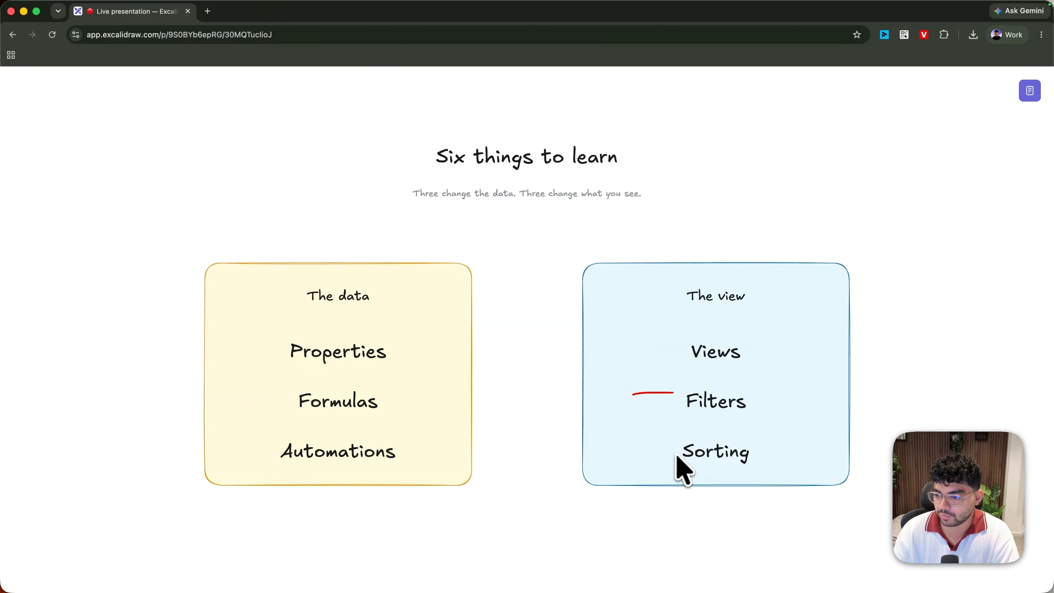
left_click_drag(678, 454, 624, 453)
mouse_move(625, 396)
left_mouse_down()
mouse_move(708, 469)
mouse_move(755, 478)
left_mouse_up()
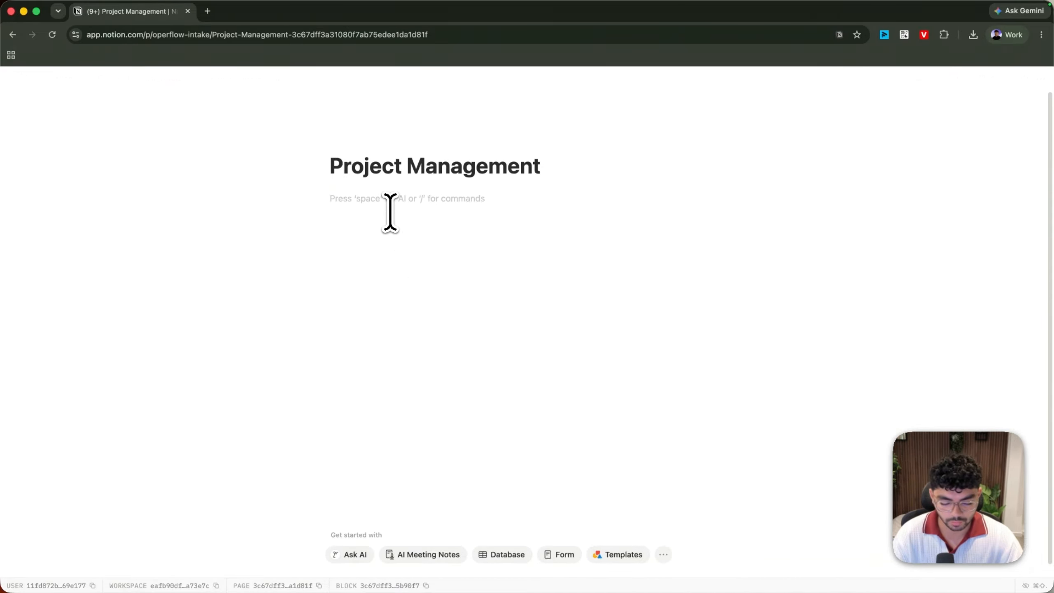
- Write four lines on the Project Management page: Dashboard, Projects, Tasks and Meetings Notes
type("Dashboard")
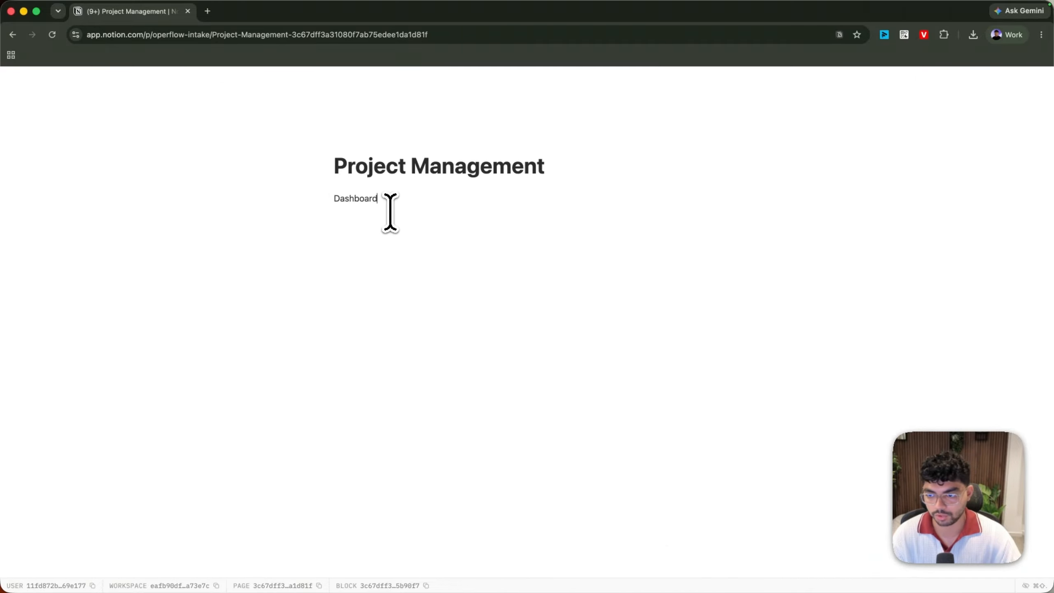
key("Return")
type("Projects")
key("Return")
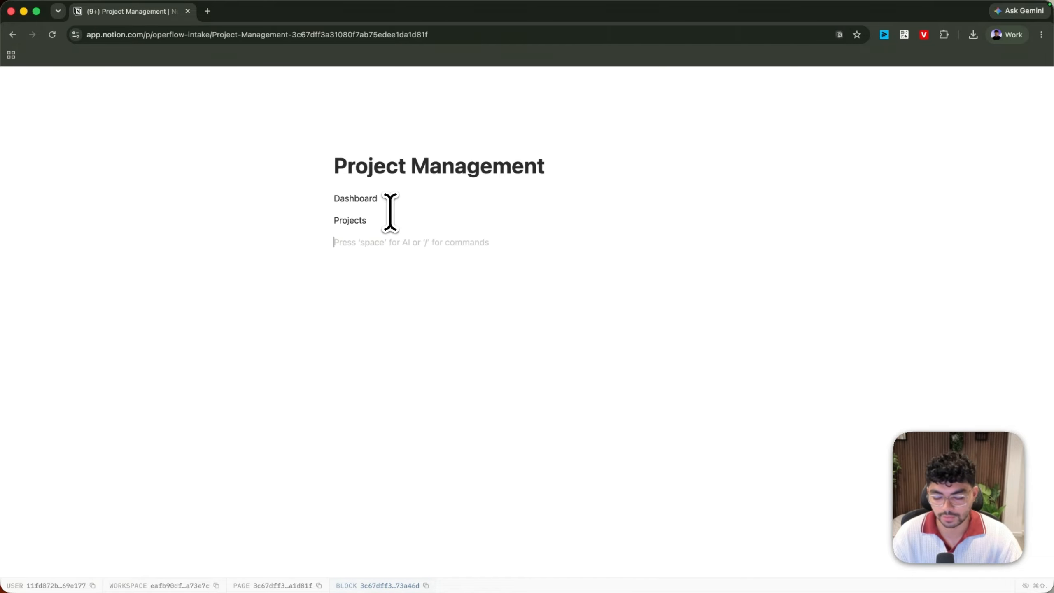
type("Tasks")
key("Return")
type("Meet")
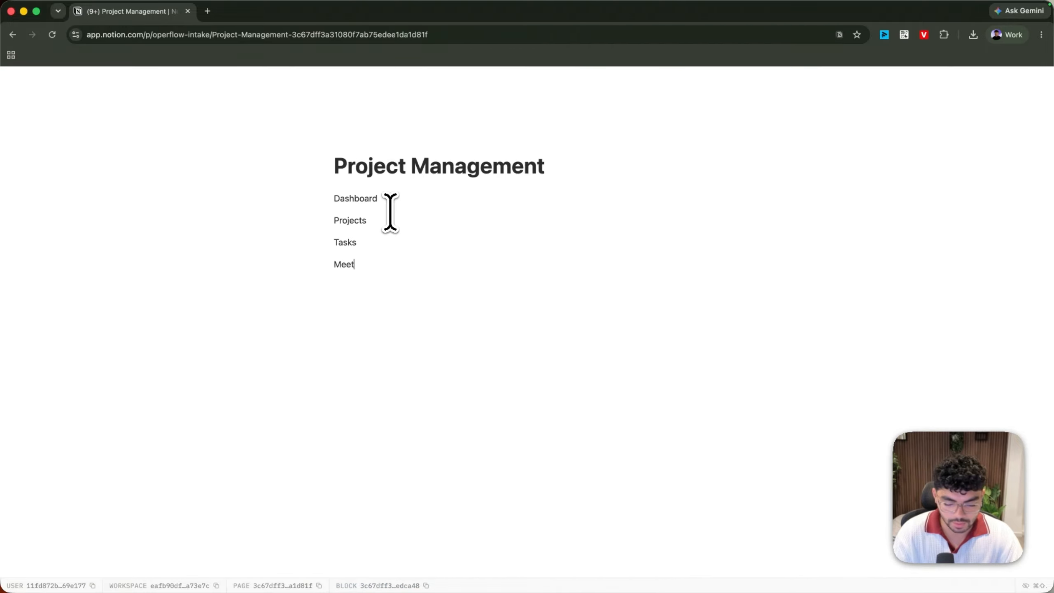
type("ings Notes")
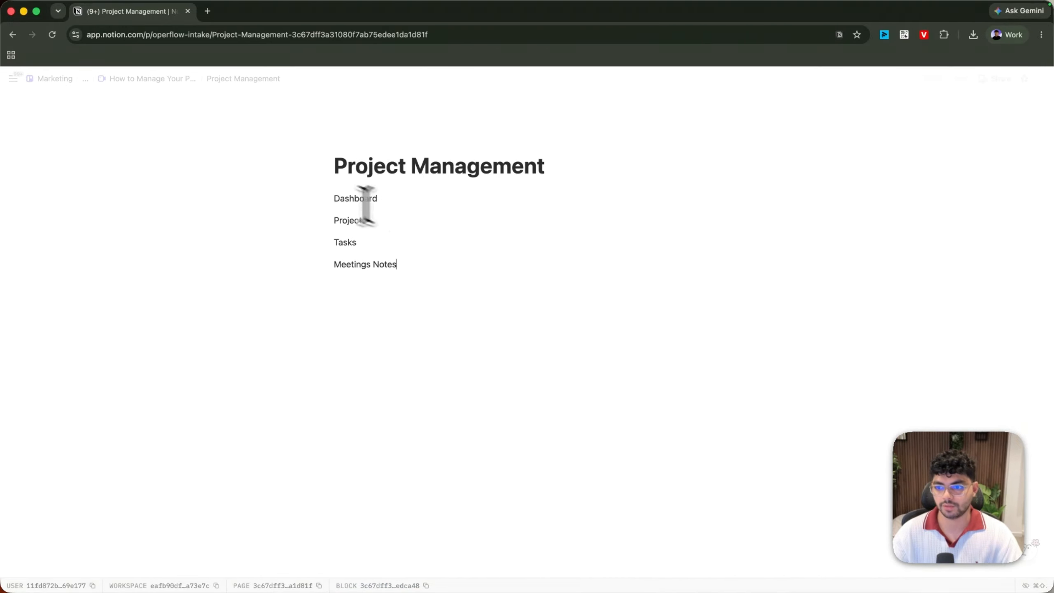
- Turn the Dashboard, Projects, Tasks and Meetings Notes lines into subpages of the Project Management page
left_click_drag(236, 170, 789, 330)
left_click_drag(839, 305, 856, 334)
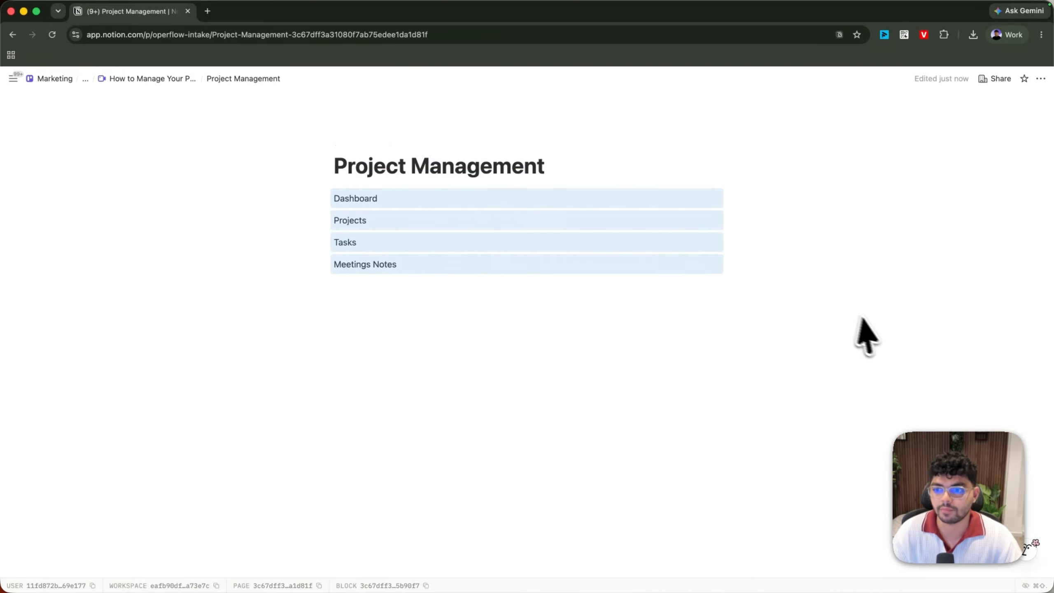
left_click(318, 198)
mouse_move(224, 142)
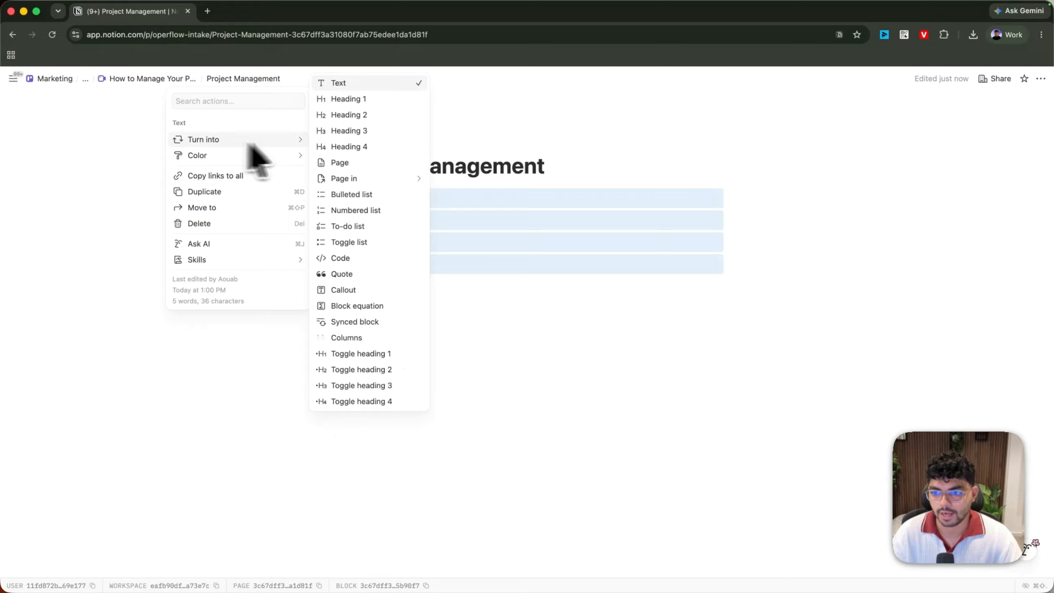
left_click(358, 164)
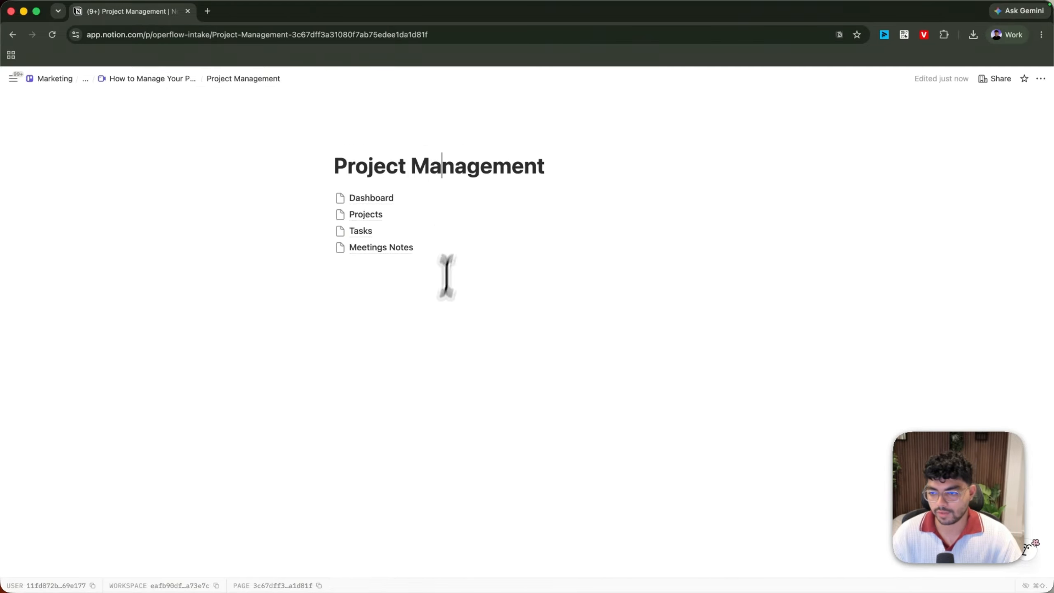
- Open the Projects subpage and set it to full width
left_click_drag(266, 268, 470, 216)
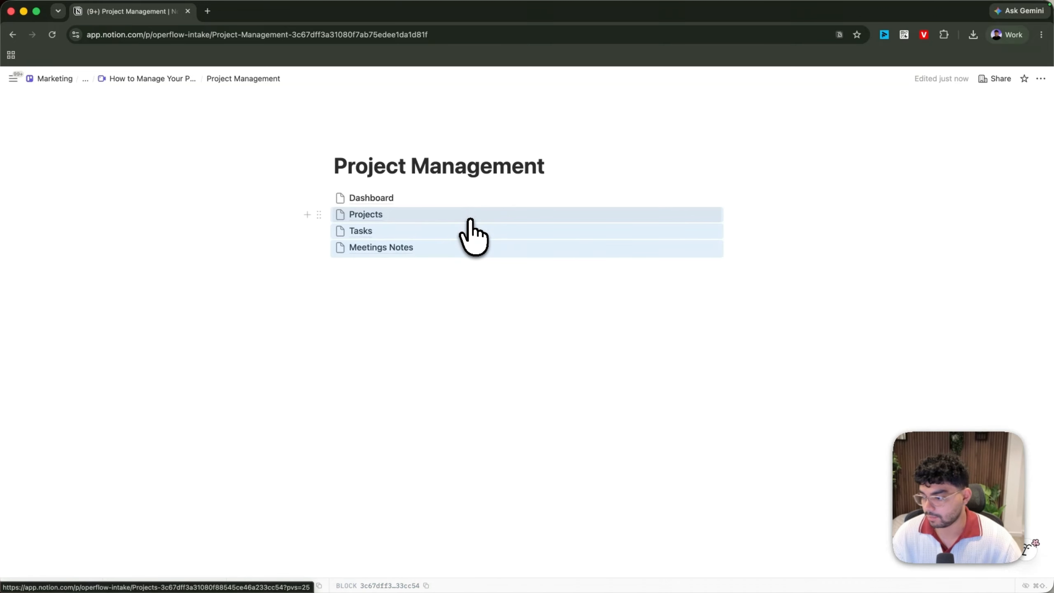
mouse_move(409, 213)
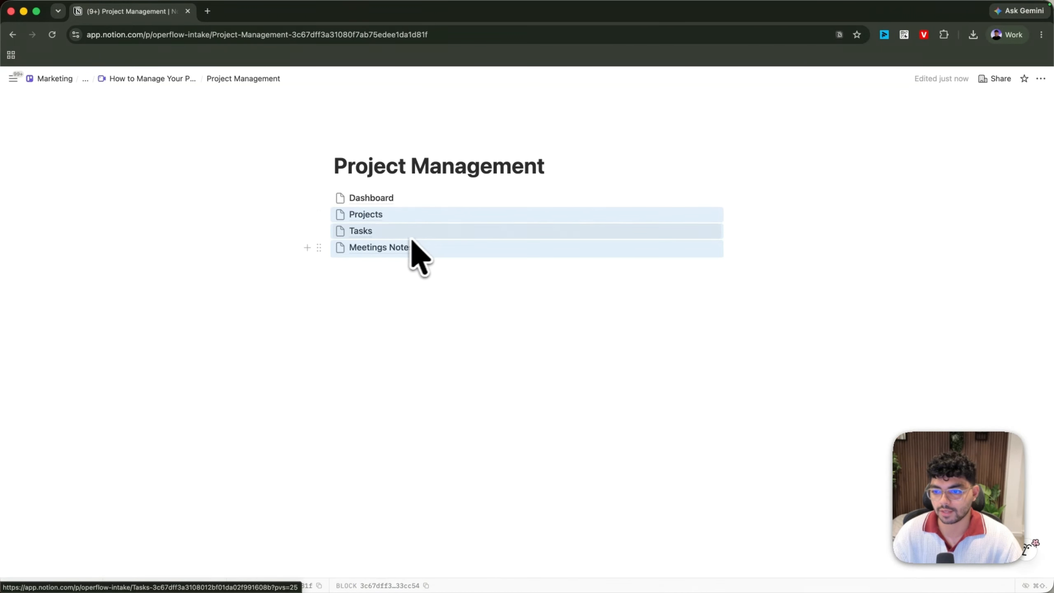
left_click(376, 215)
left_click(1041, 79)
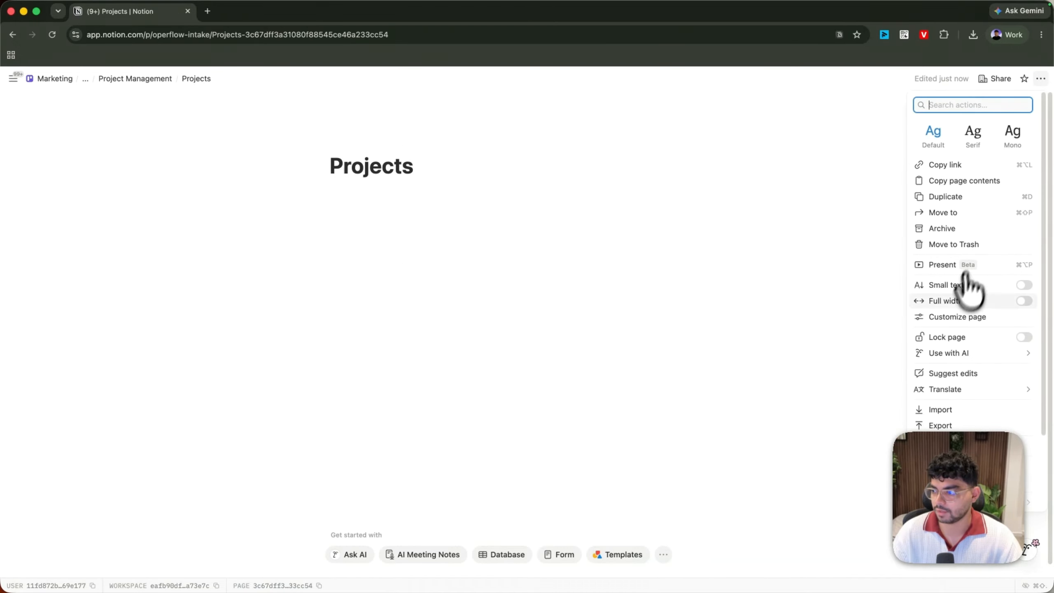
left_click(963, 298)
- Insert a new database as a table view on the Projects page and name it Projects_Alpha
left_click(281, 236)
type("/")
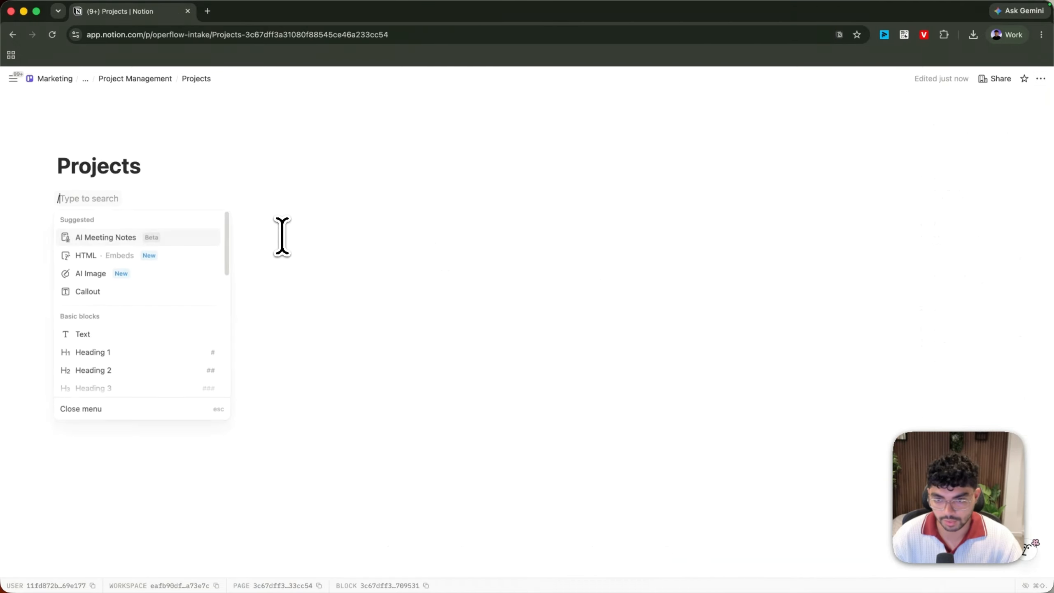
type("tab")
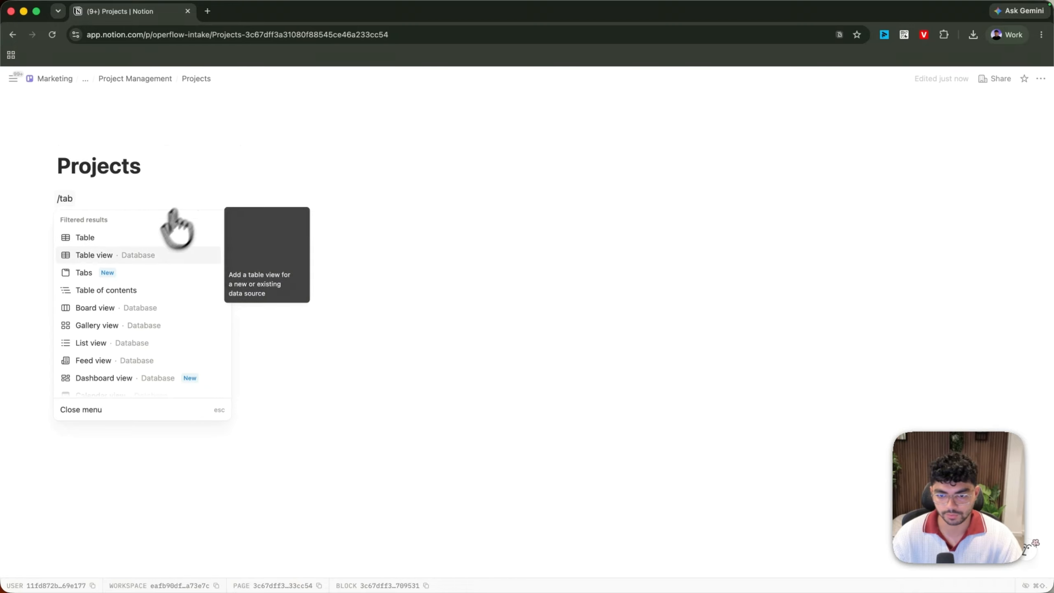
left_click(128, 255)
left_click(105, 195)
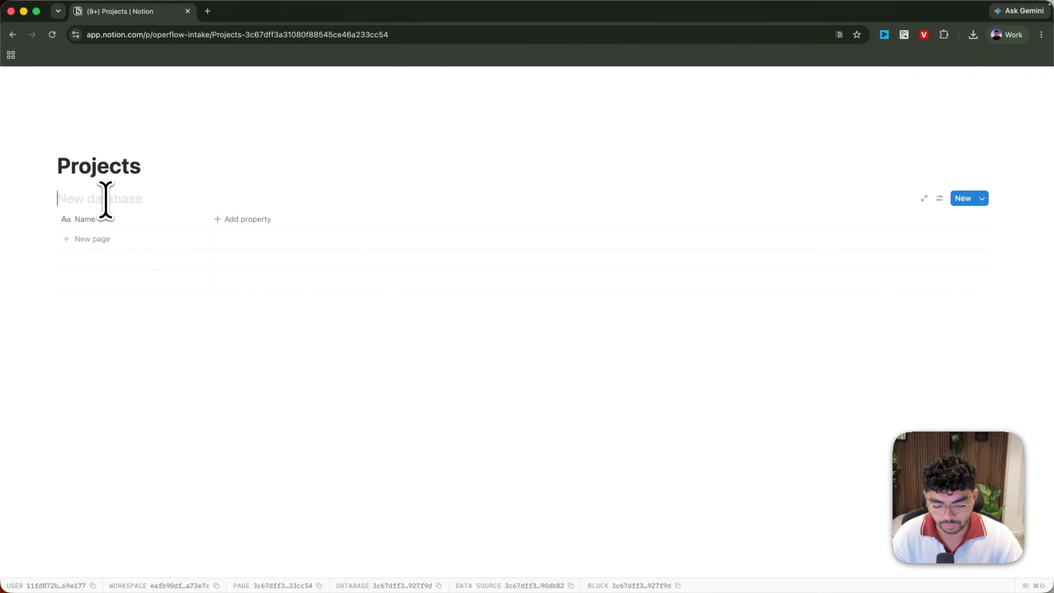
type("Poj")
type("jects Alp")
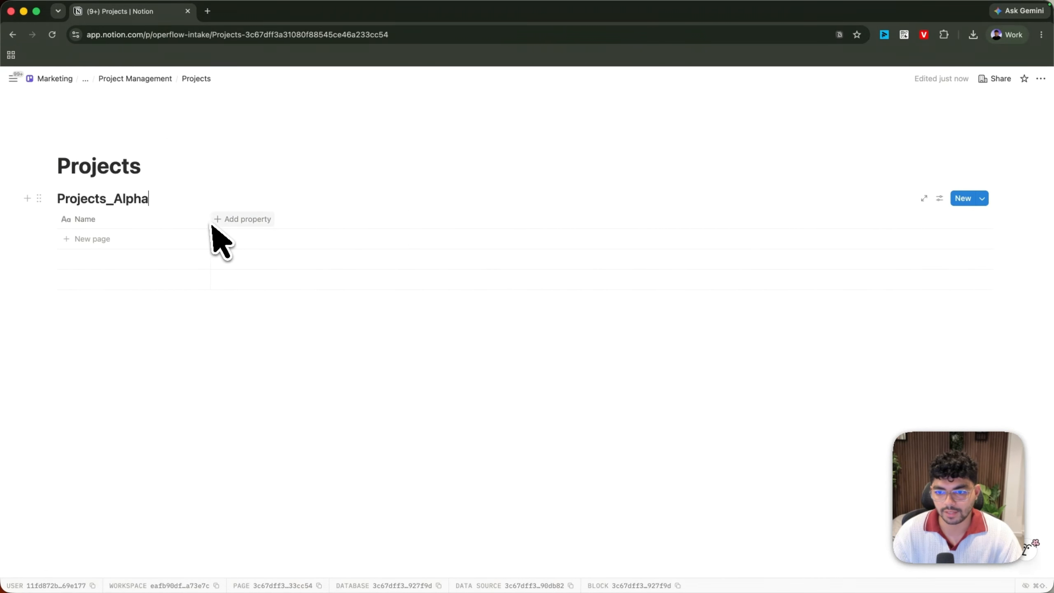
- Widen the Name column of the Projects_Alpha table slightly
left_click_drag(210, 224, 241, 225)
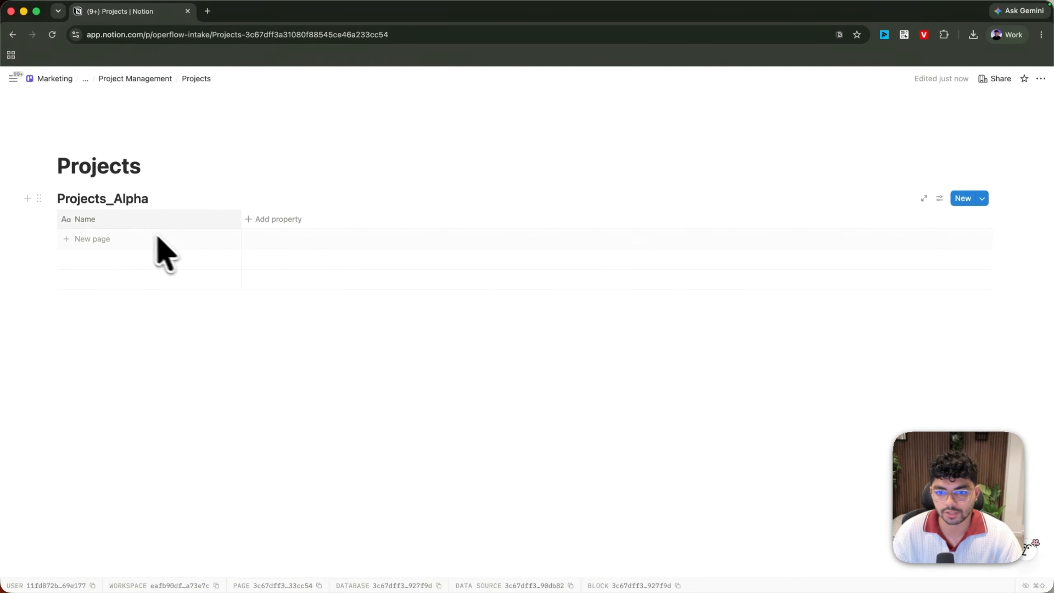
left_click(158, 219)
left_click(270, 219)
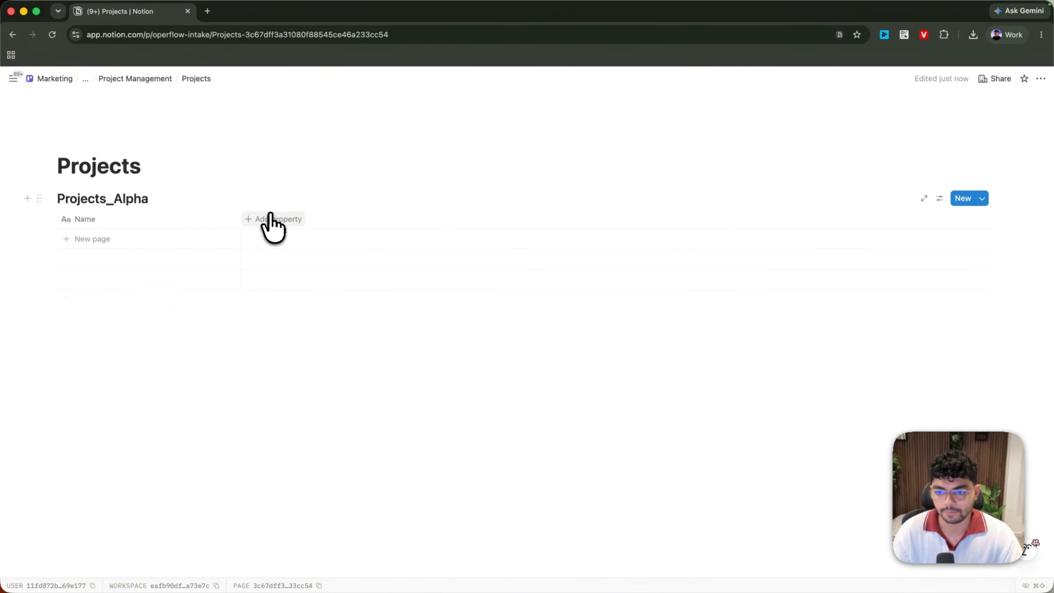
- Add a Status property to the Projects_Alpha table and open its options for editing
left_click(270, 218)
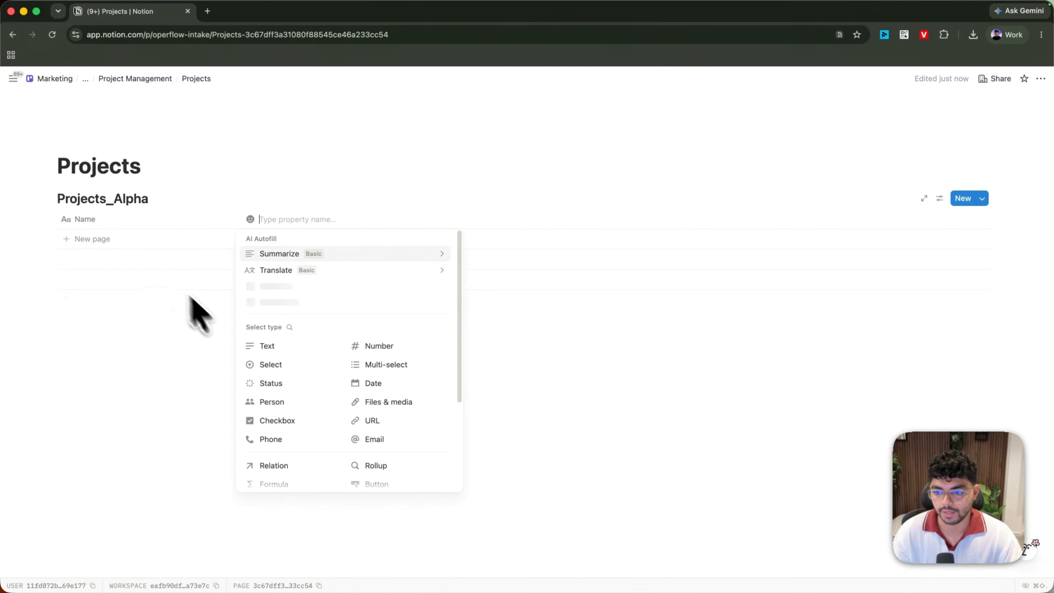
left_click(278, 382)
left_click(306, 218)
mouse_move(357, 260)
left_click(421, 284)
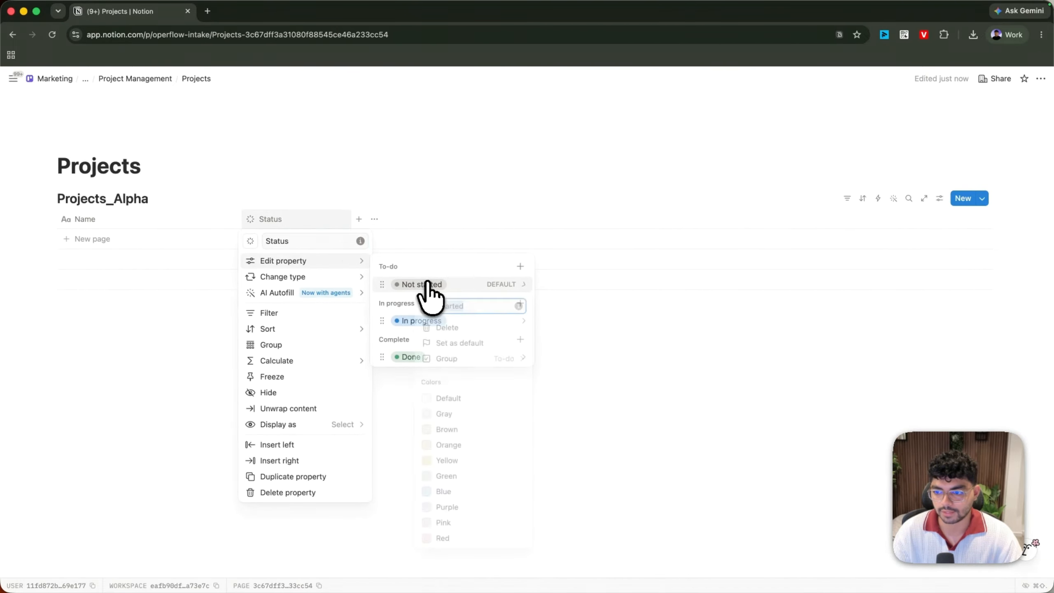
left_click(440, 328)
key("Escape")
left_click(423, 284)
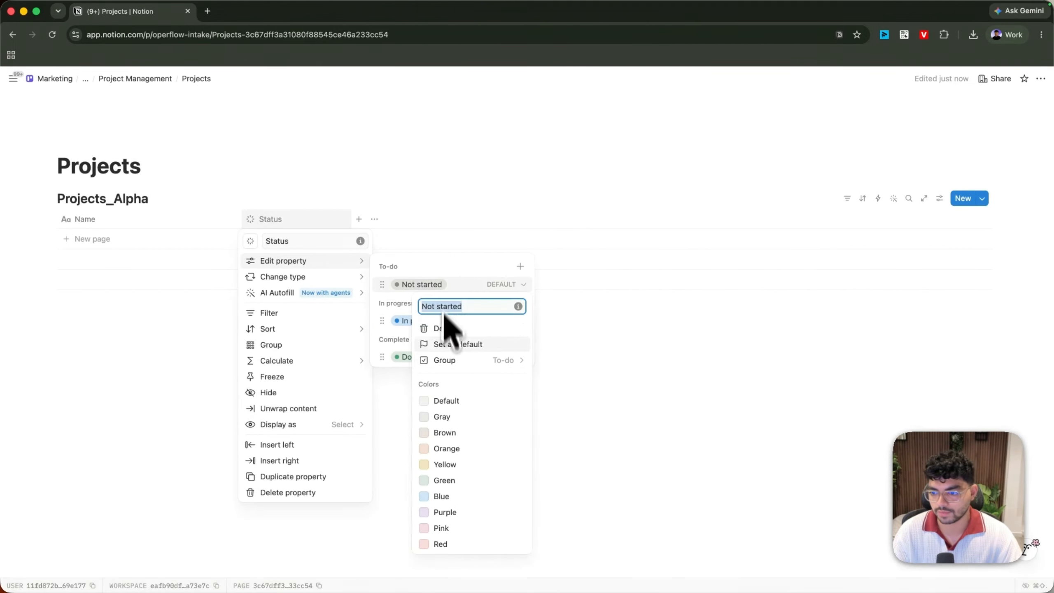
key("Escape")
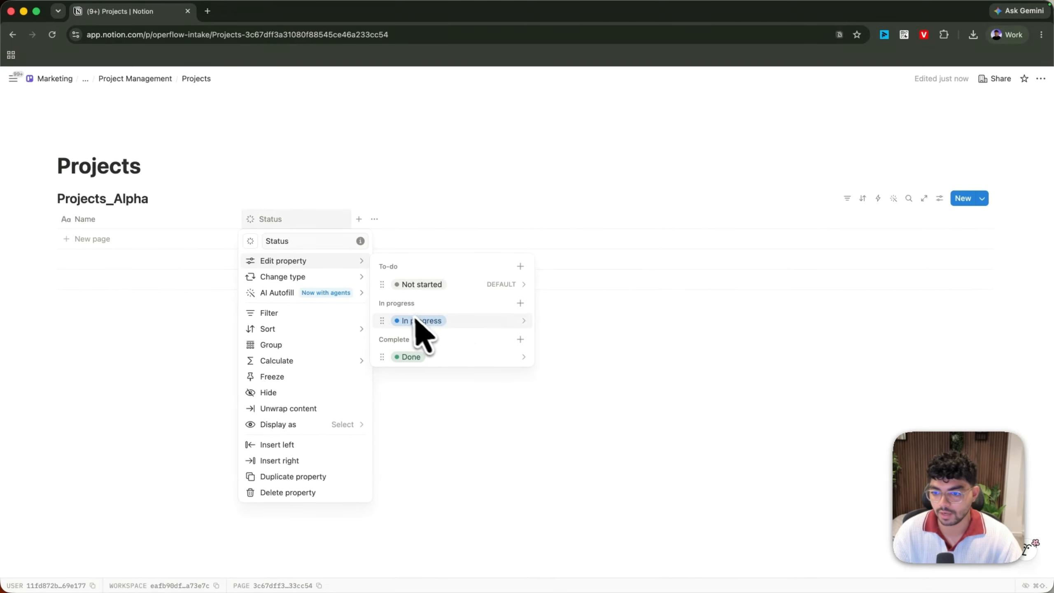
- Add an "On hold" option to the Status property's In progress group and colour it yellow
left_click(519, 302)
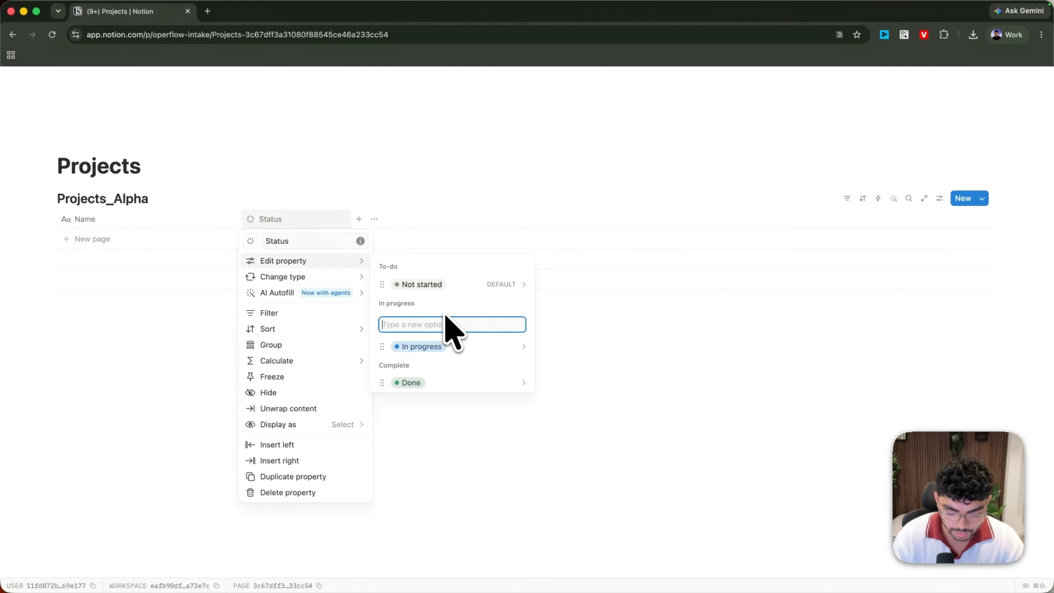
type("On hold")
key("Return")
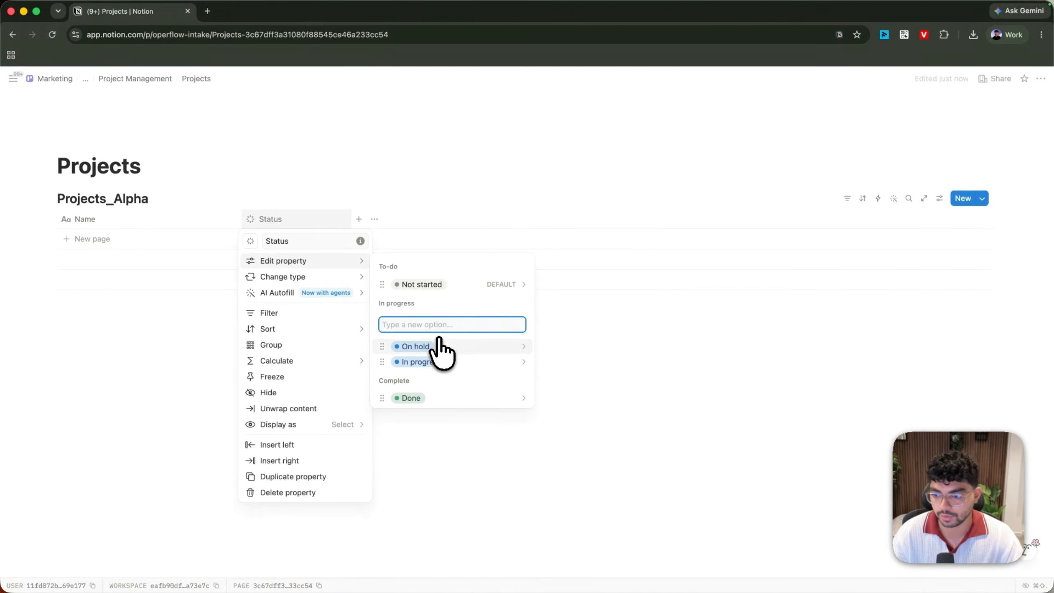
left_click(435, 341)
left_click(432, 324)
left_click(445, 495)
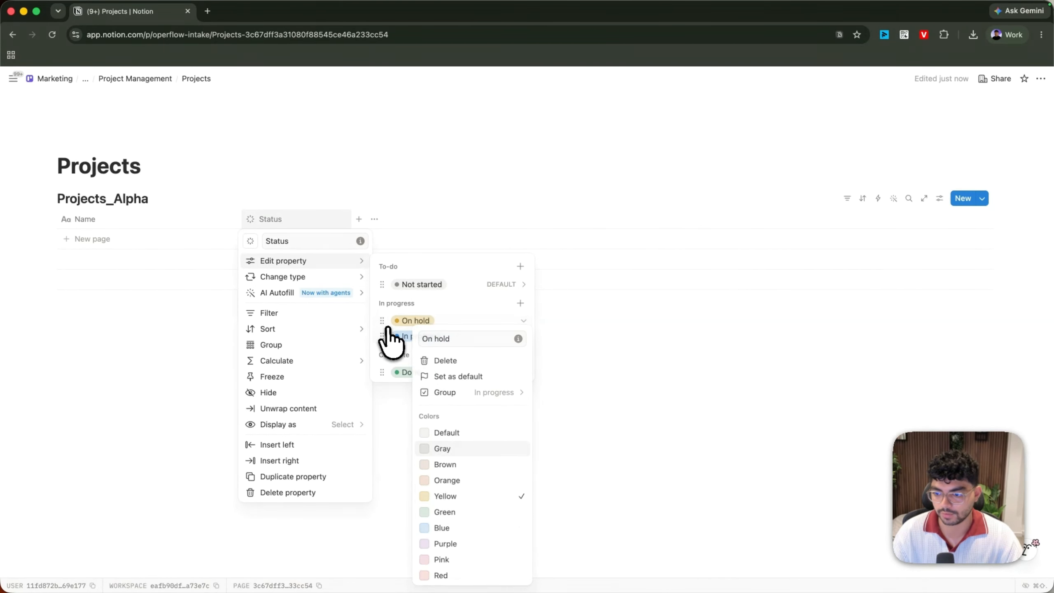
key("Escape")
key("Escape")
- Add two date properties to the Projects_Alpha table, named "Start date" and "End date"
left_click(358, 219)
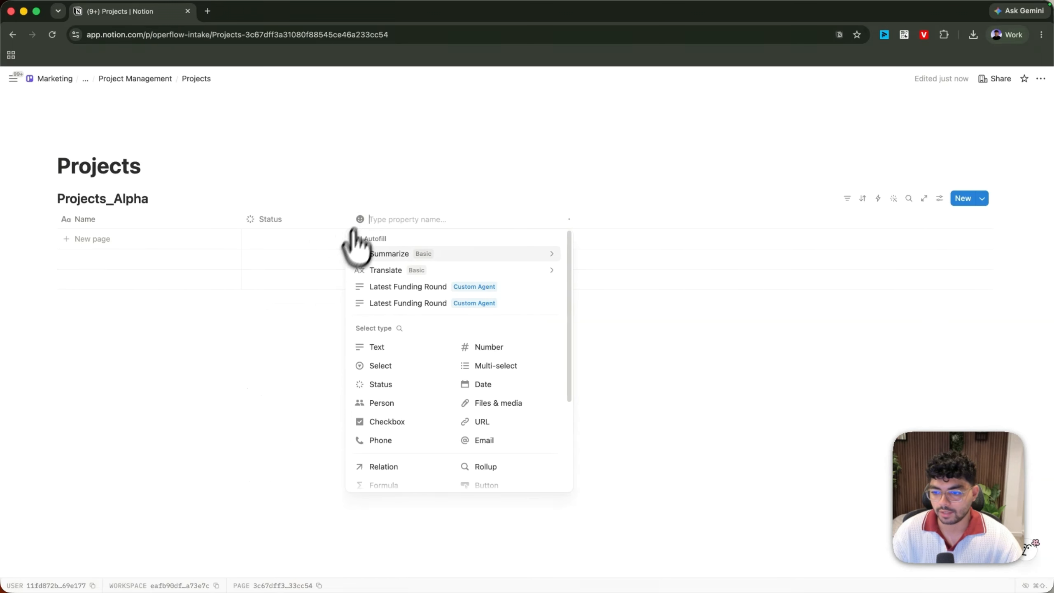
left_click(483, 385)
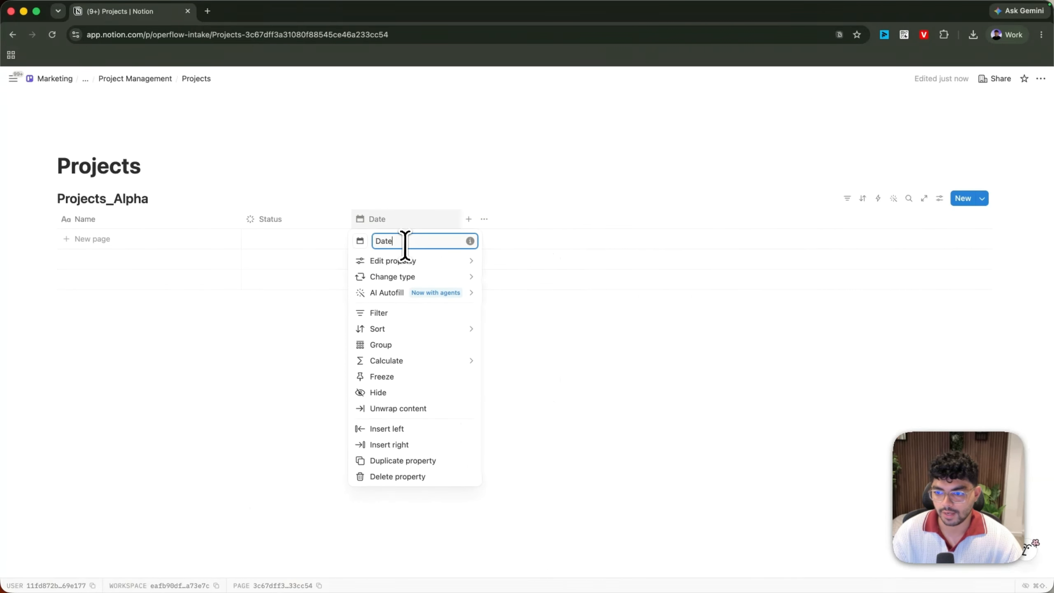
type("Start date")
key("Return")
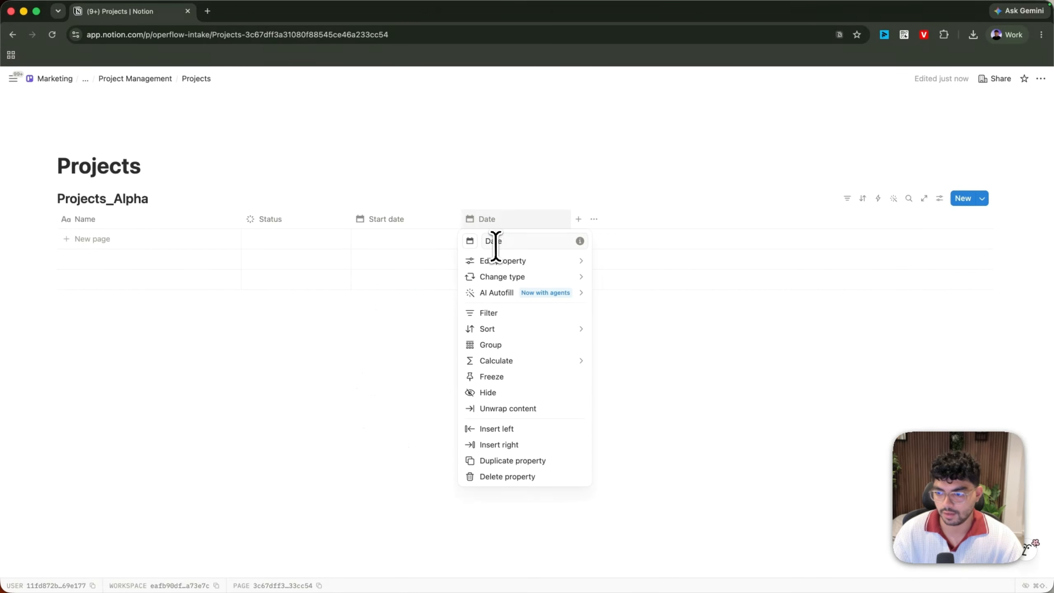
type("End date")
key("Return")
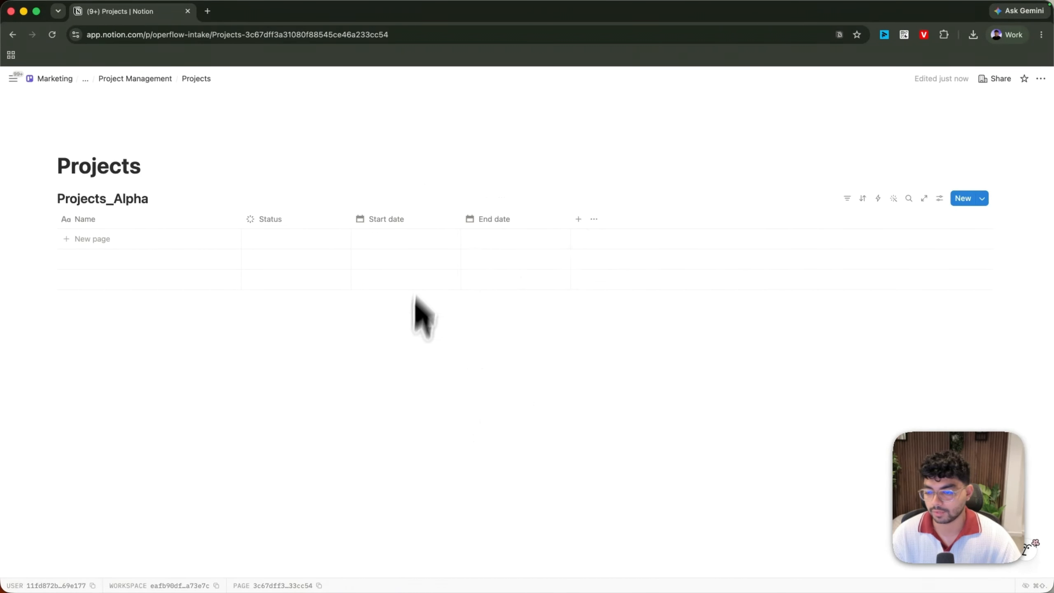
- Add a person property named "Project Manager" to the Projects_Alpha table and place it directly after the Name column
left_click(579, 219)
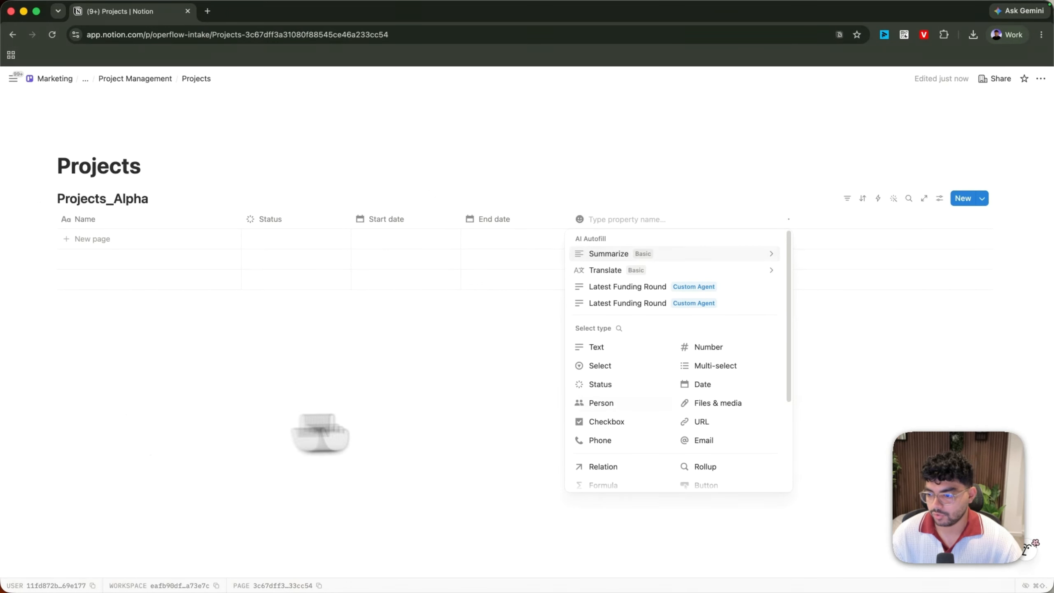
left_click(600, 402)
double_click(623, 241)
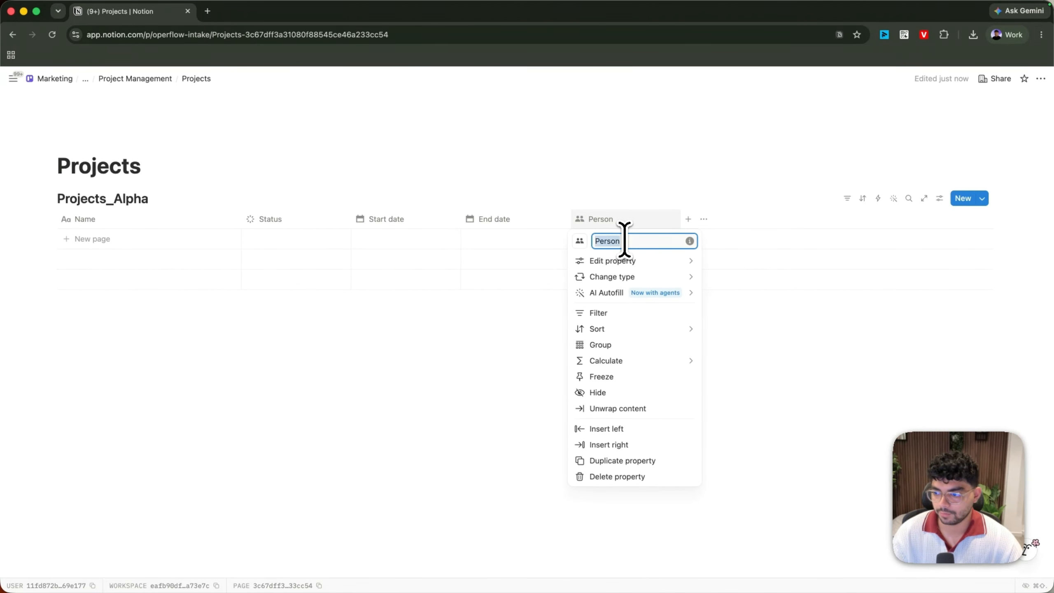
type("OwnerPo")
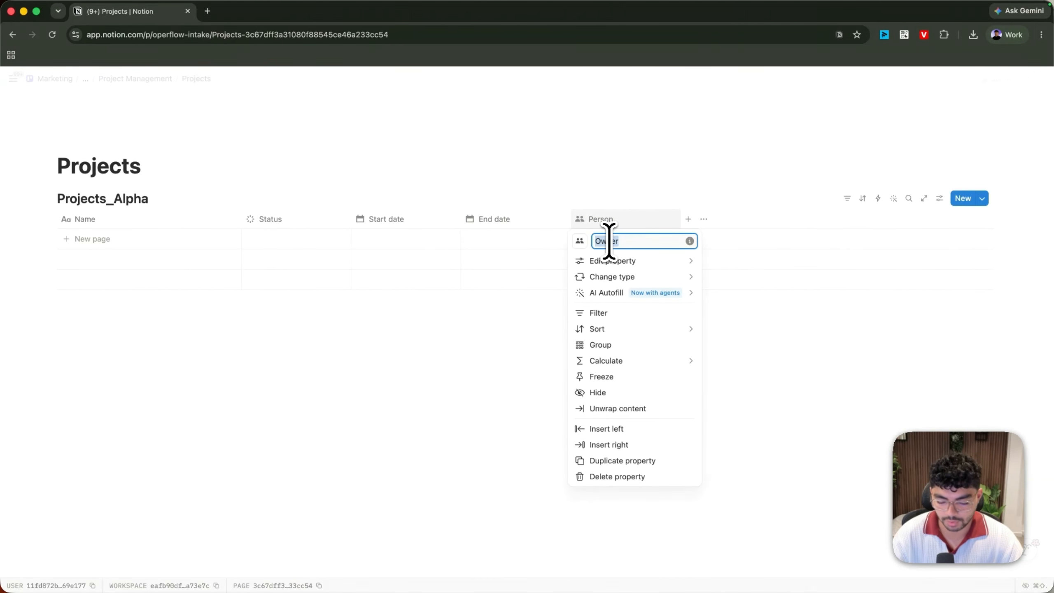
type("roject Manager")
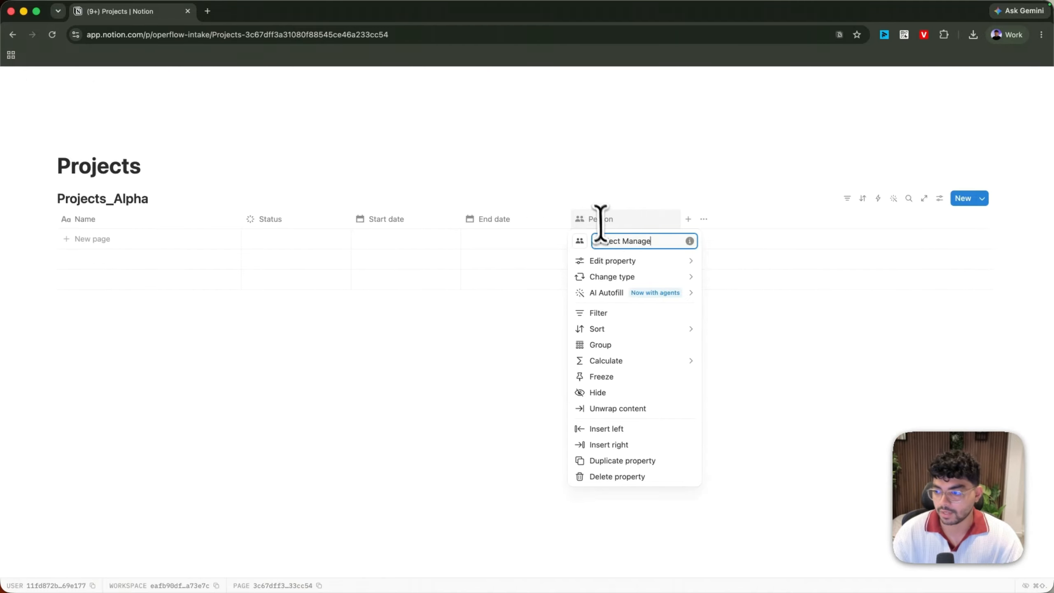
key("Return")
left_click_drag(659, 228, 316, 224)
- Add a formula property named "Progress" at the end of the Projects_Alpha table and narrow its column slightly
left_click(677, 219)
scroll(726, 428, "down", 1)
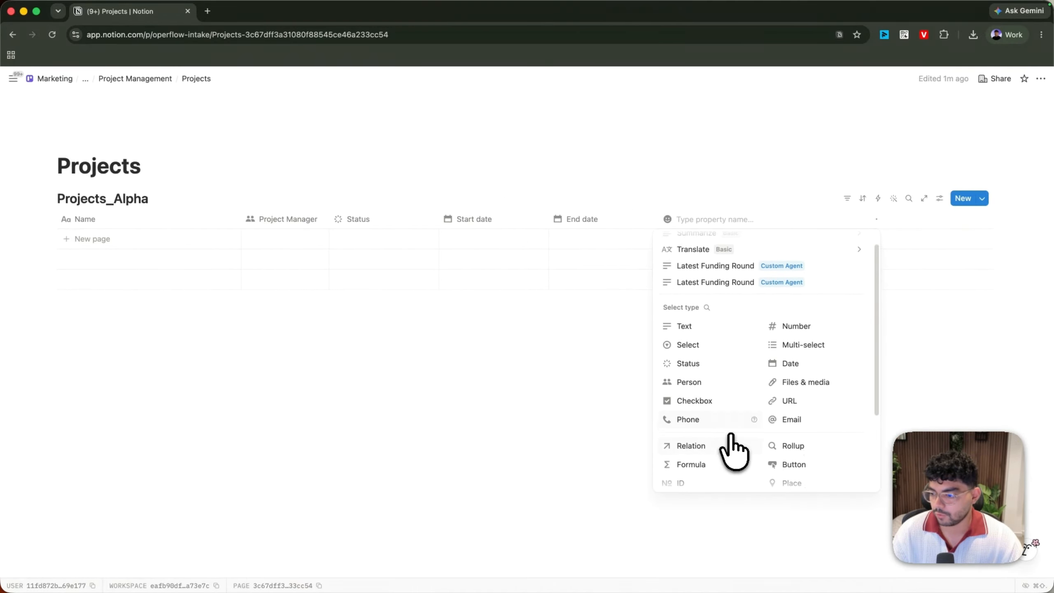
left_click(701, 467)
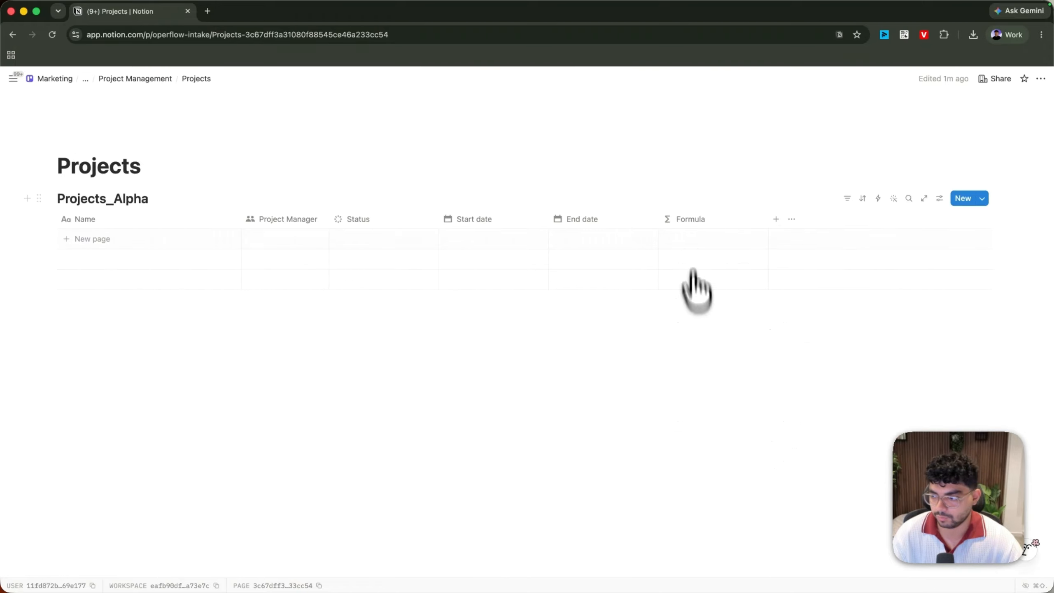
left_click(697, 218)
type("Progress")
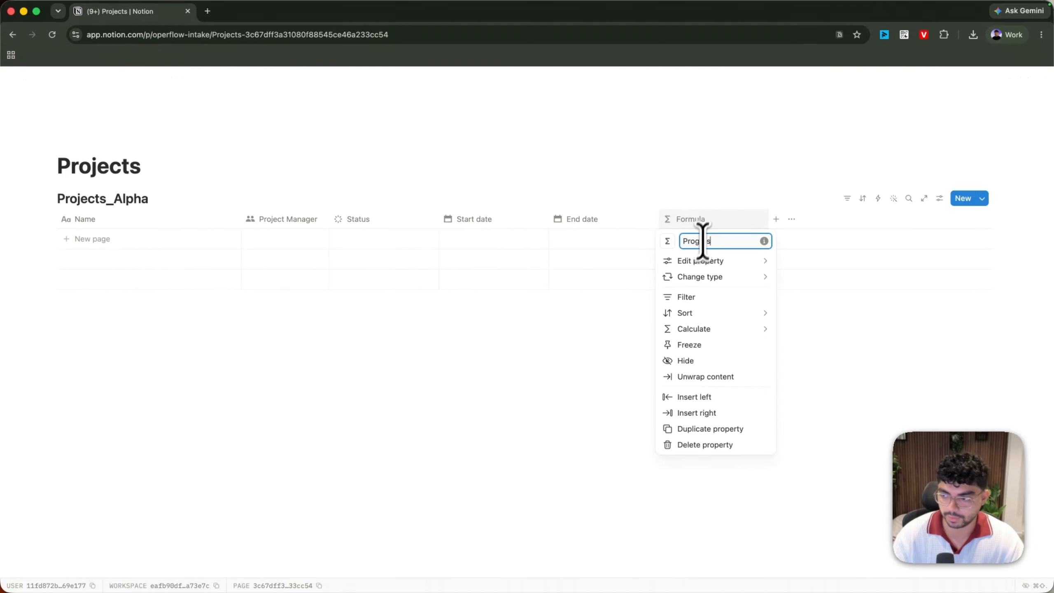
key("Return")
left_click(712, 208)
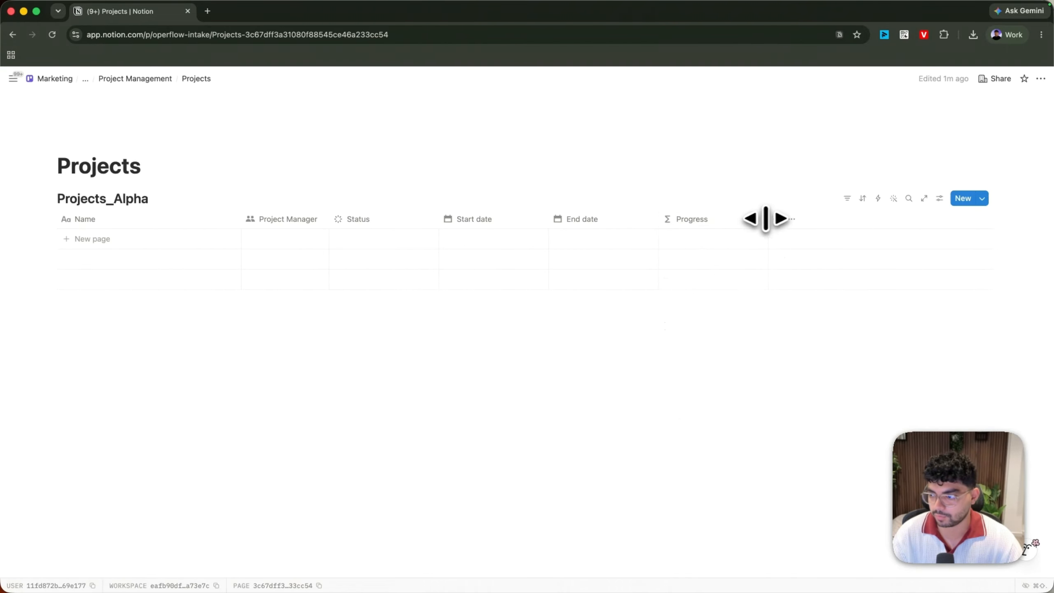
left_click_drag(765, 218, 742, 219)
- Give the Progress property a trophy icon and widen the Project Manager column slightly
left_click(726, 220)
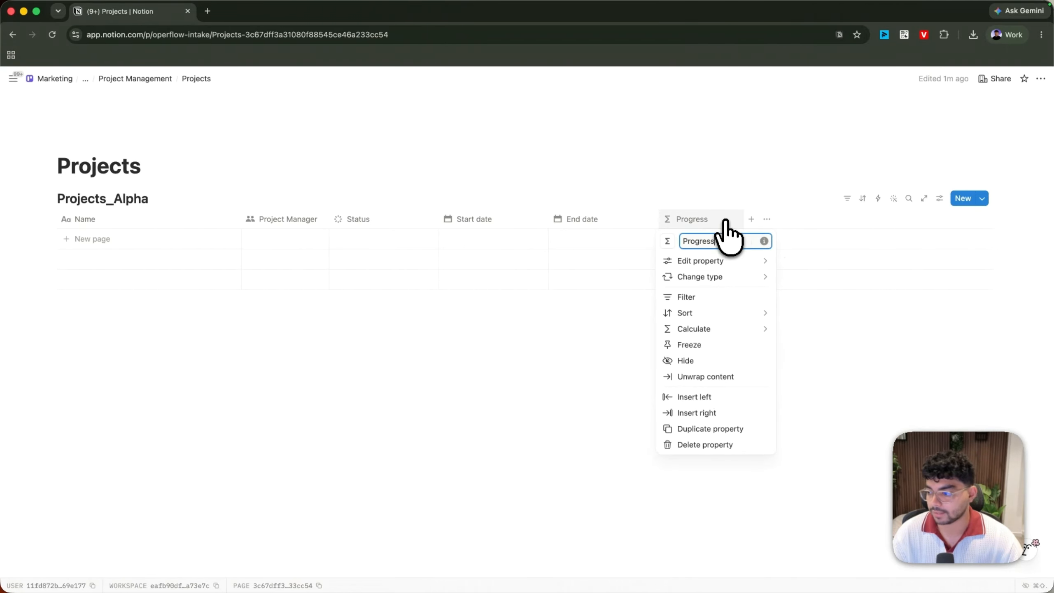
left_click(667, 240)
type("trophy")
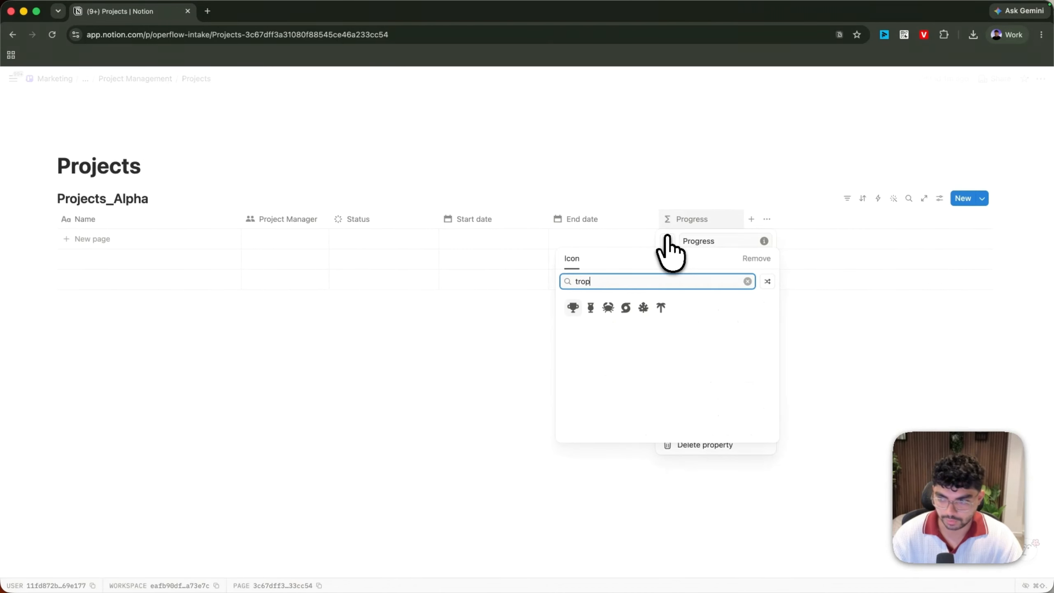
left_click(573, 306)
left_click(550, 170)
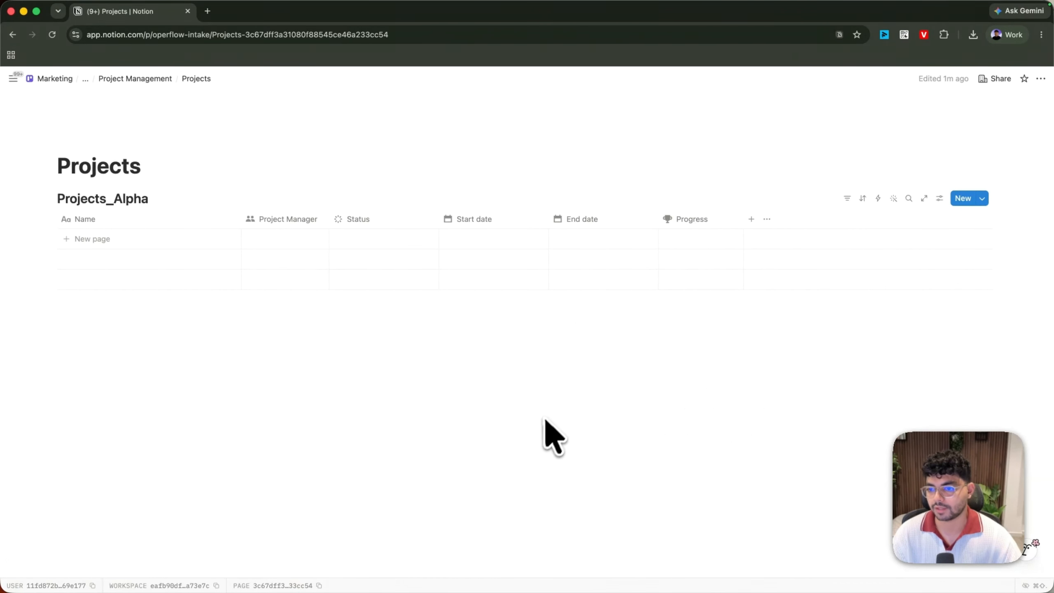
left_click_drag(329, 219, 356, 232)
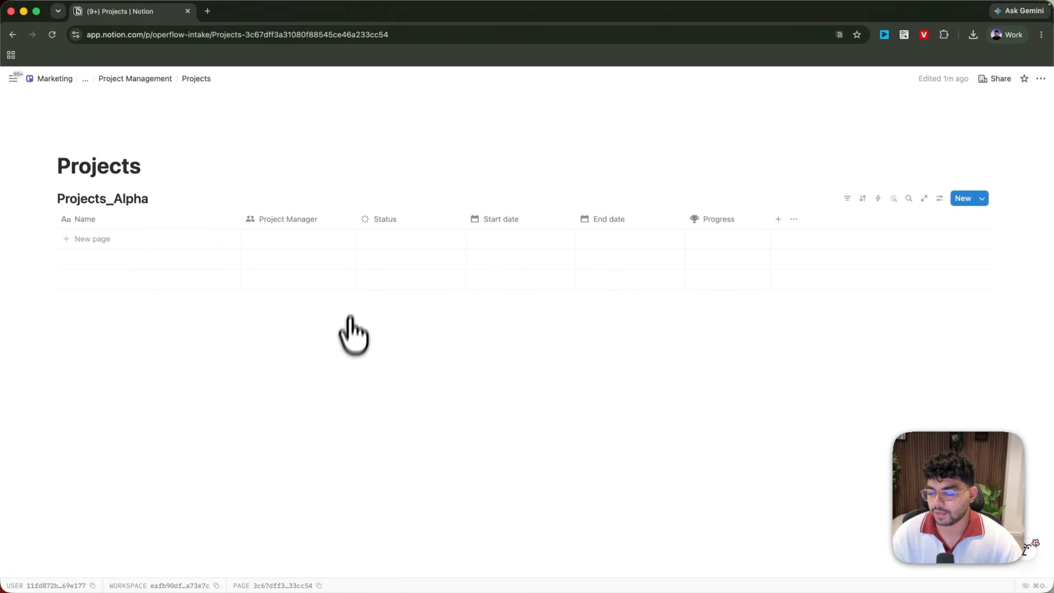
- Add a select property named "Department" to the Projects_Alpha table with a first option "Finances"
left_click(778, 219)
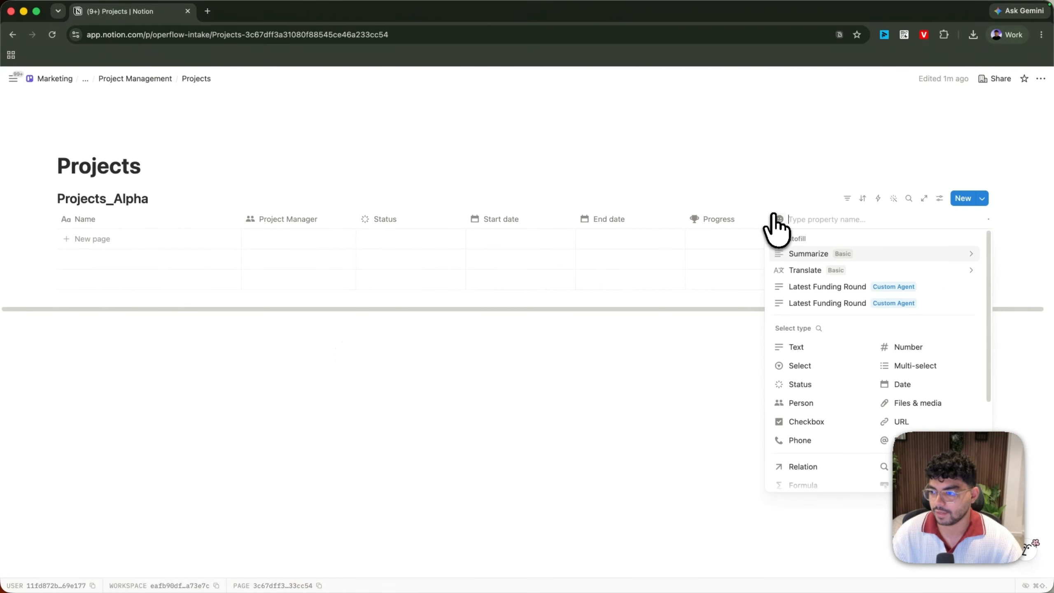
left_click(799, 366)
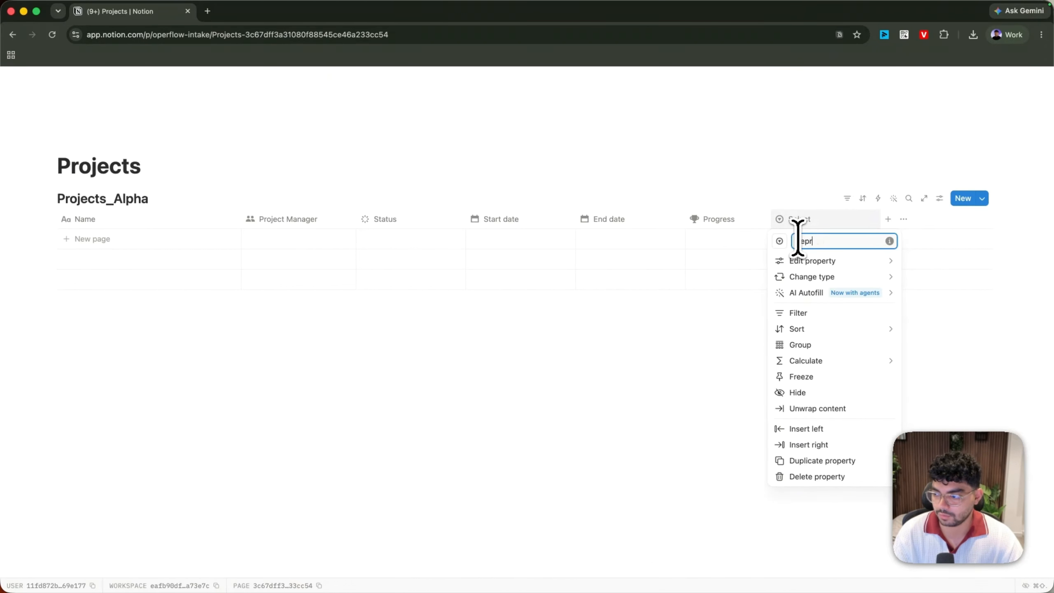
mouse_move(819, 260)
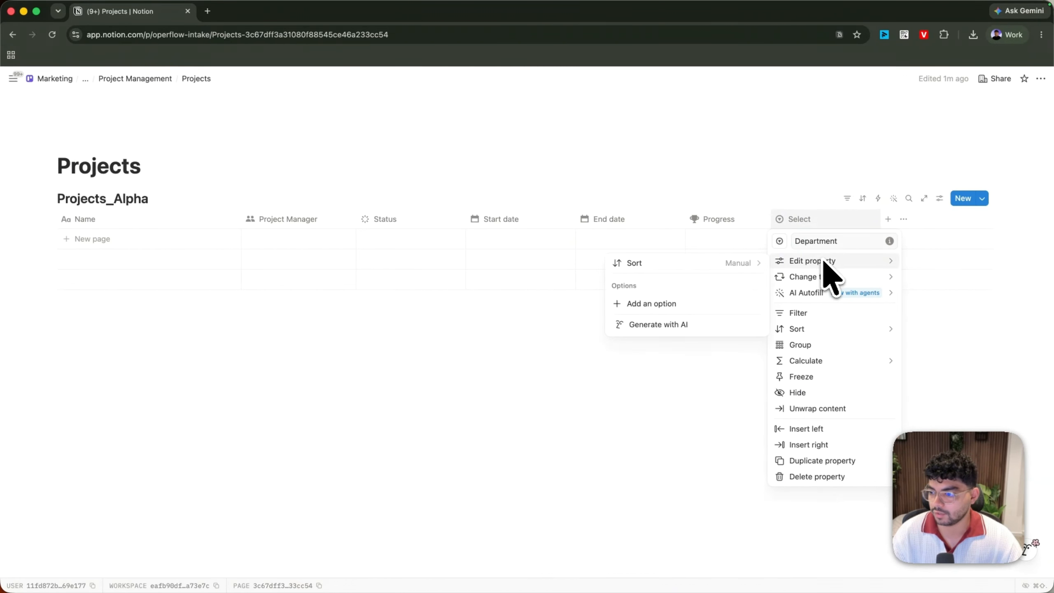
left_click(689, 309)
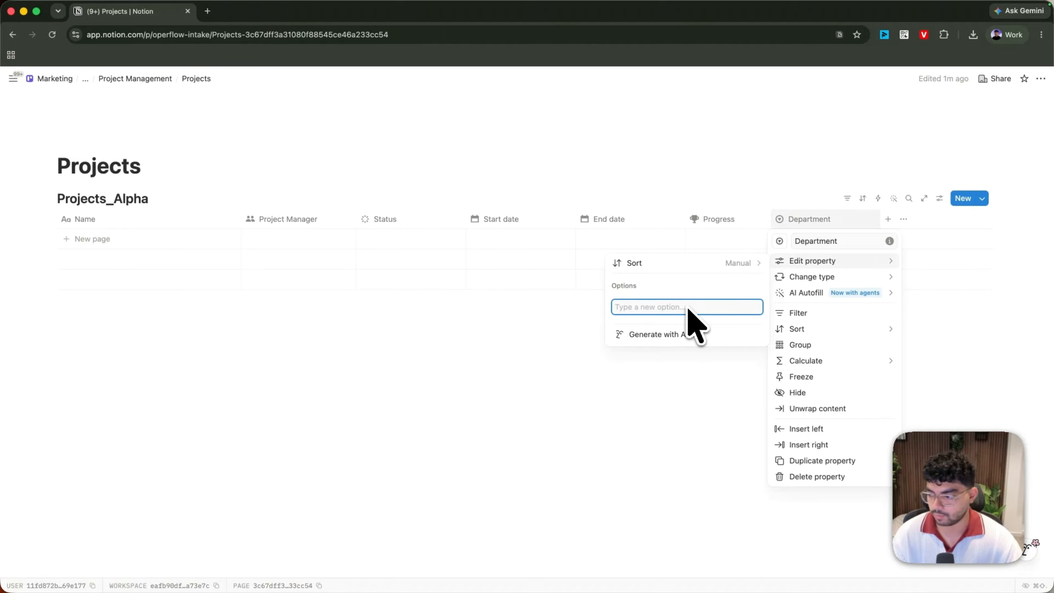
type("Finance")
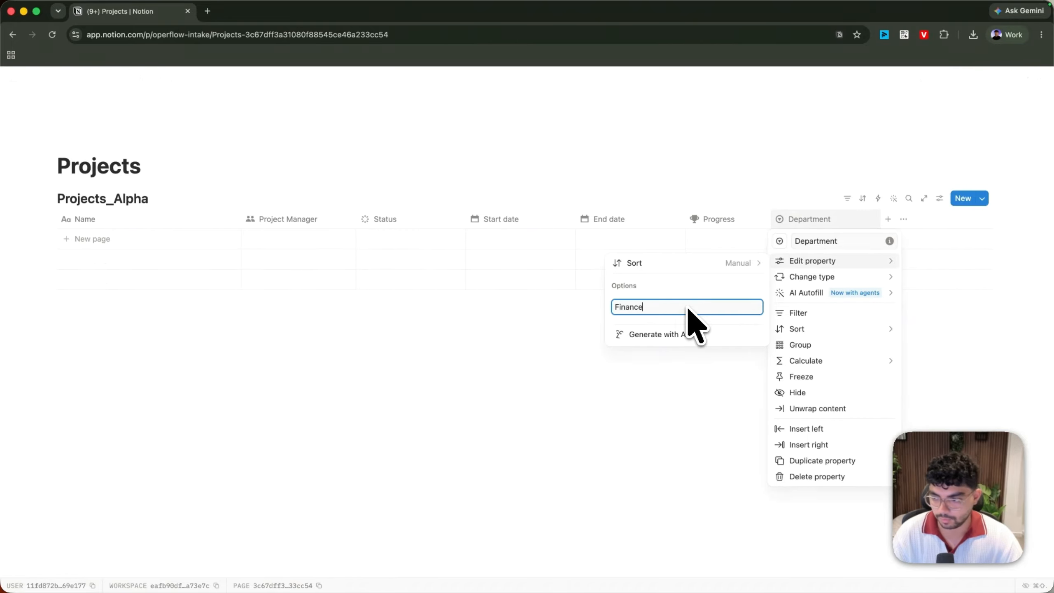
type("s")
key("Return")
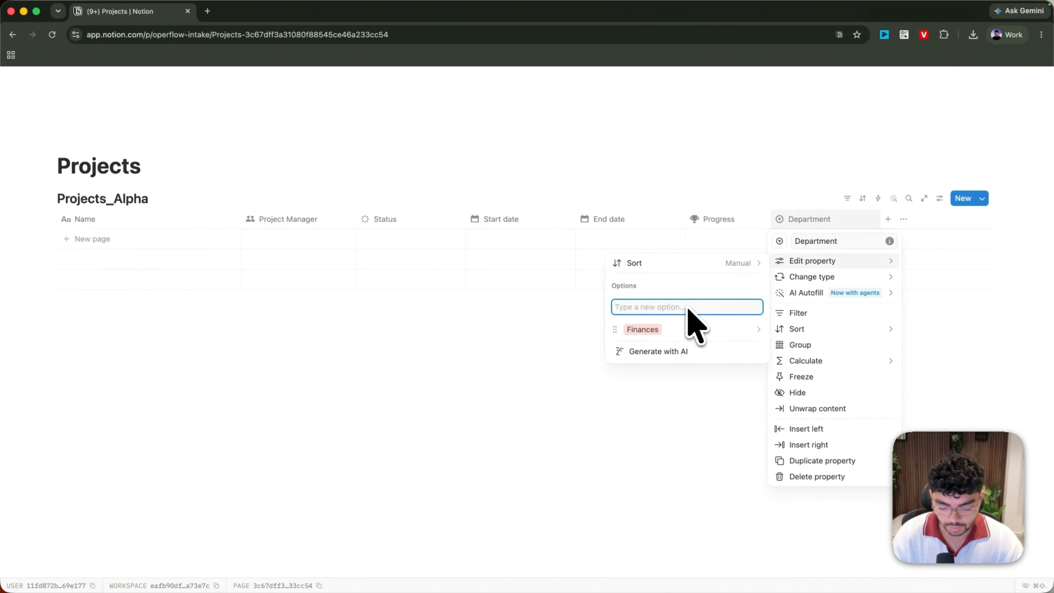
- Add the options "Marketing", "Sales" and "Admin" to the Department property
type("Market")
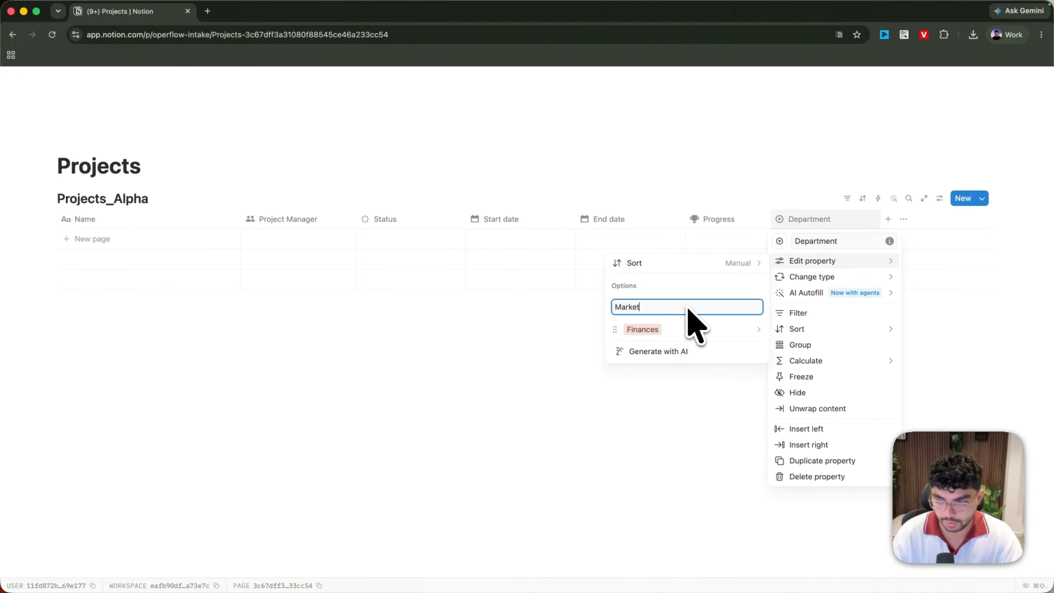
type("ing")
key("Return")
type("Sales")
key("Return")
type("Admi")
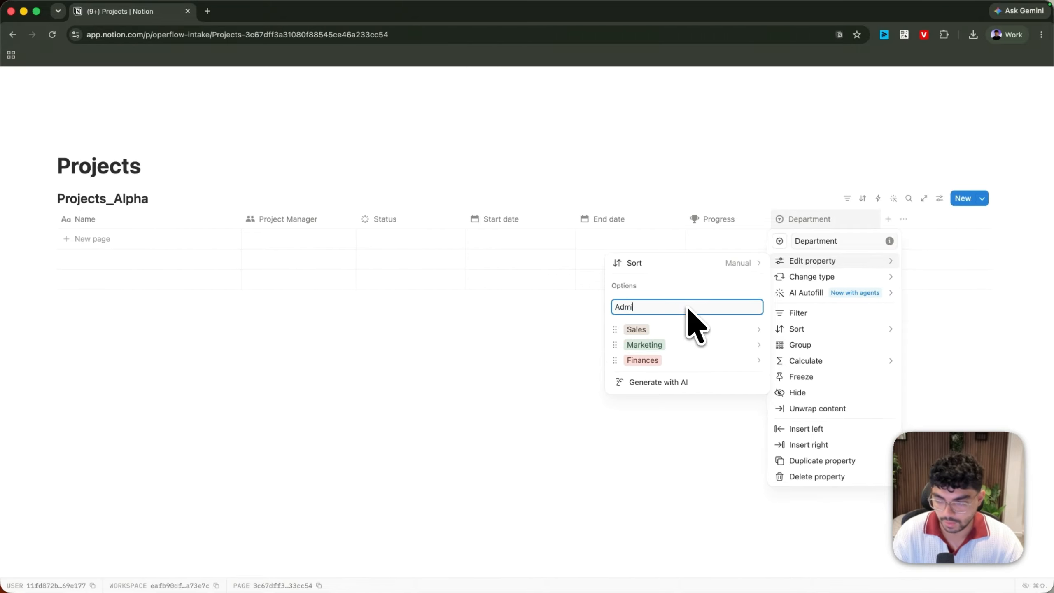
type("n")
key("Return")
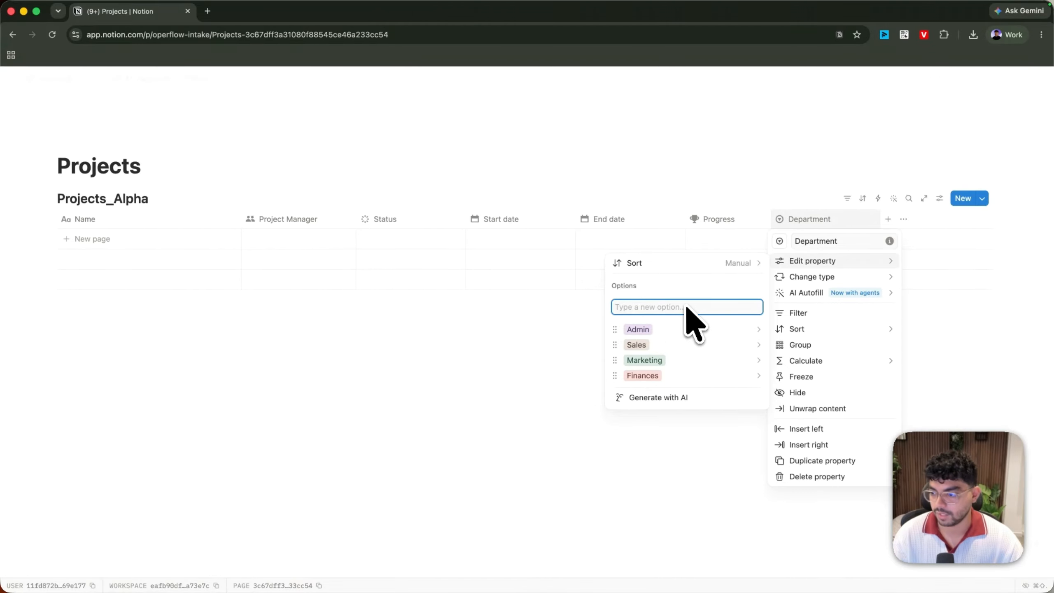
left_click(696, 172)
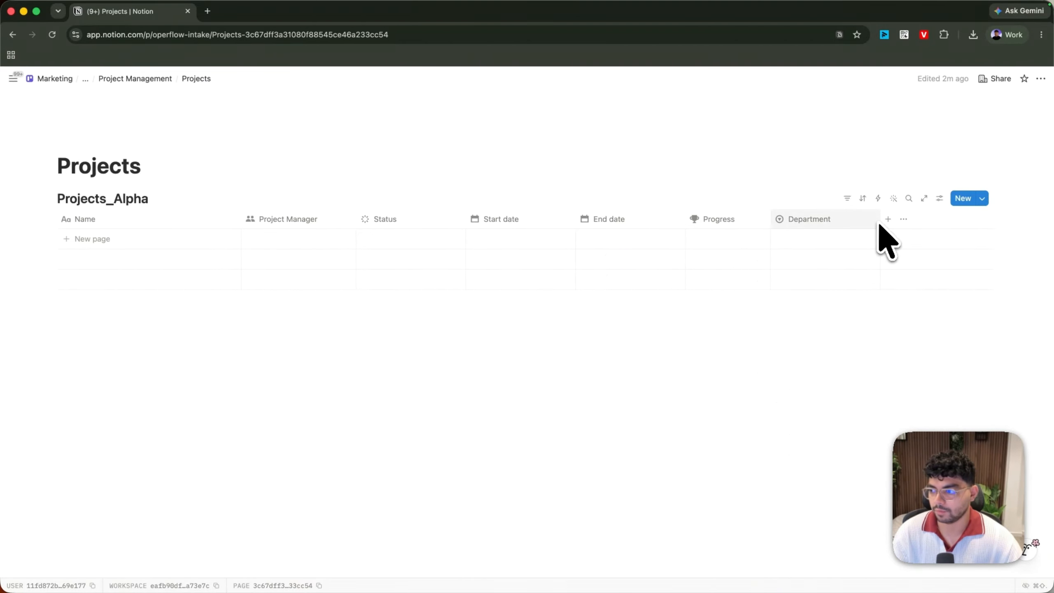
- Move the Department column directly after Name, narrow both it and the Name column, keeping the Department header readable
left_click_drag(872, 220, 315, 203)
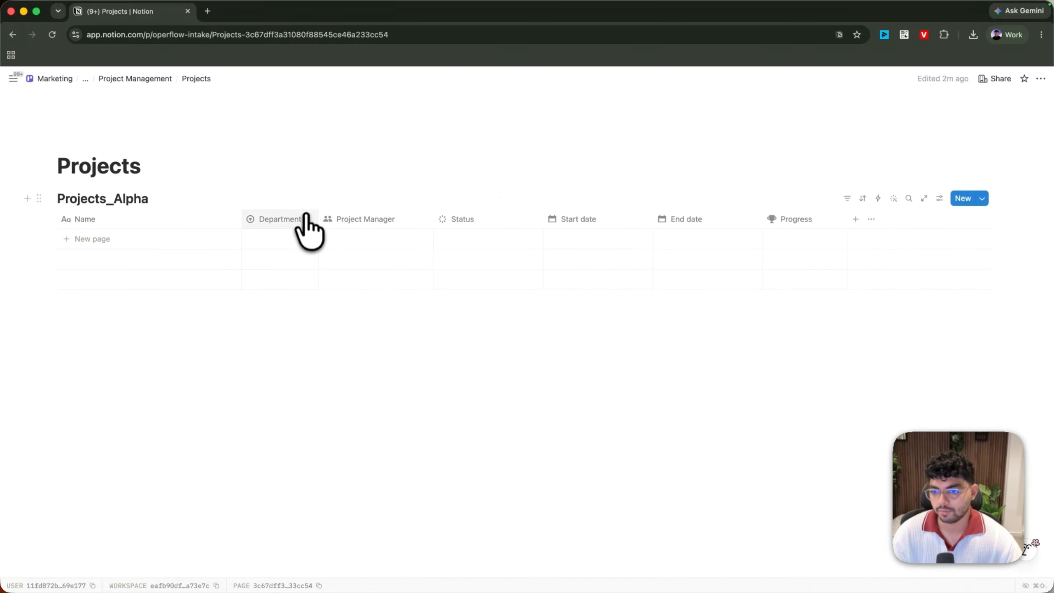
left_click_drag(317, 221, 322, 222)
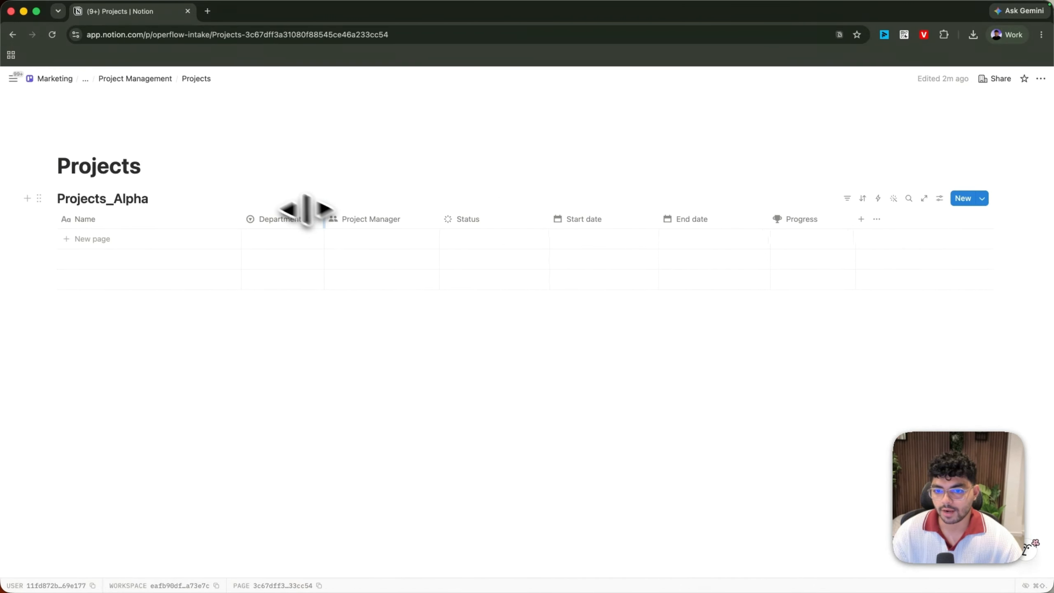
left_click_drag(241, 216, 214, 212)
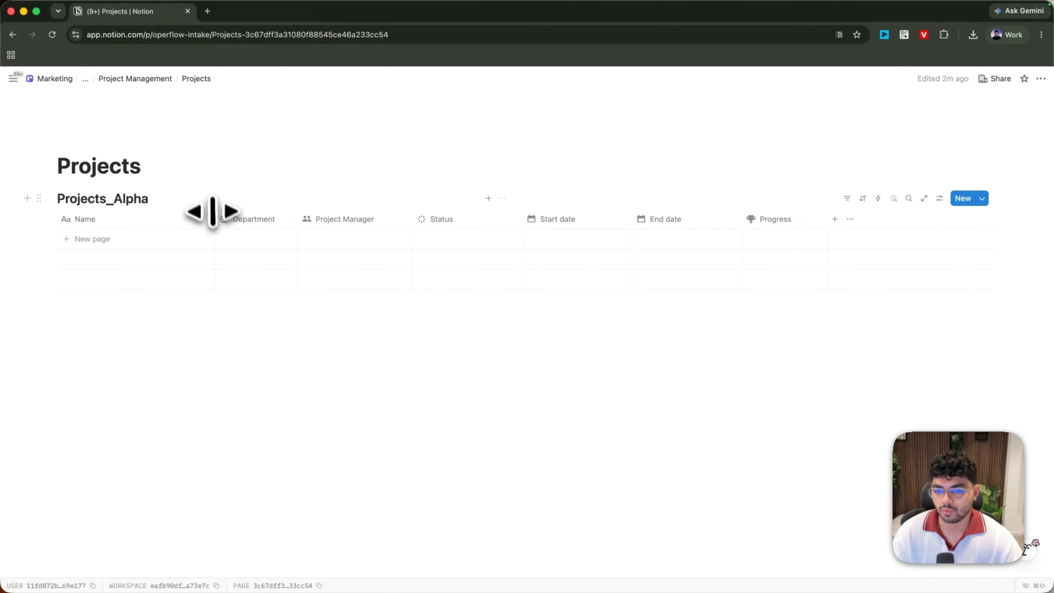
- Hide the Projects_Alpha data source title and rename the table view "All"
left_click(501, 198)
left_click(513, 323)
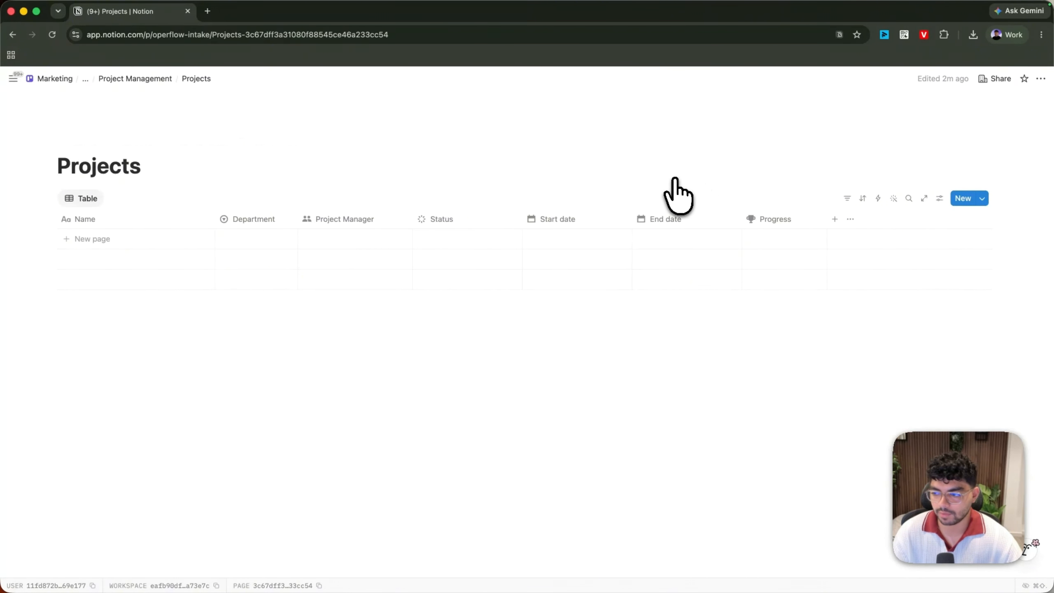
left_click(86, 199)
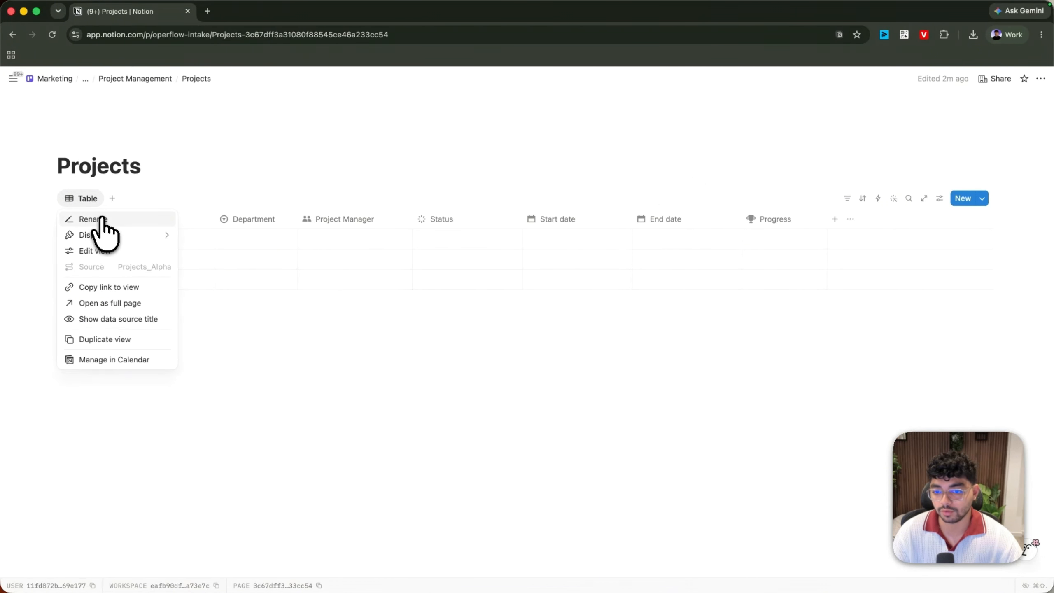
left_click(102, 217)
type("All")
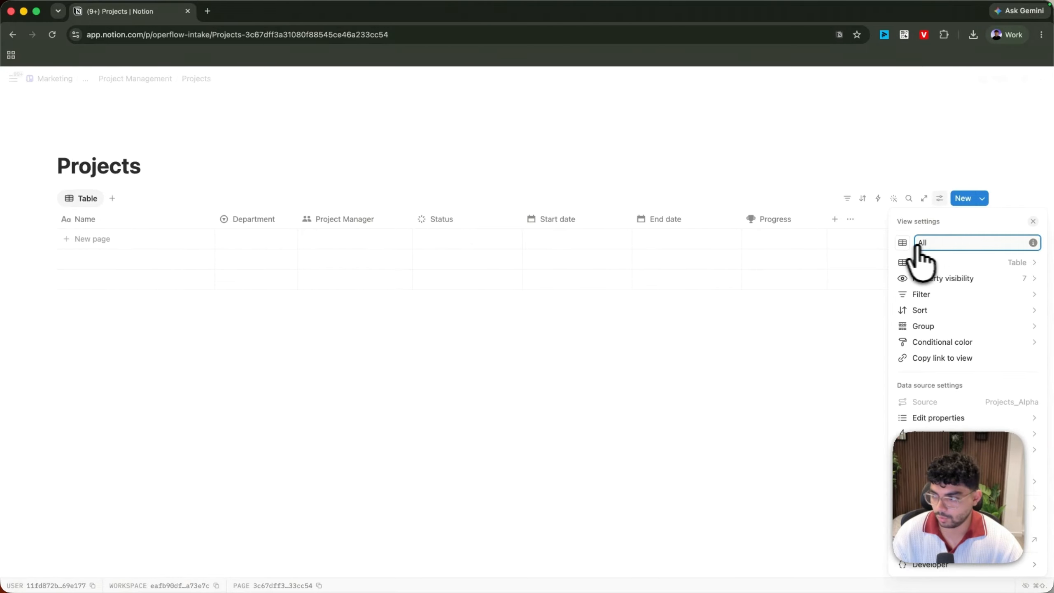
- Change the icon of the All view to the spreadsheet icon
left_click(902, 243)
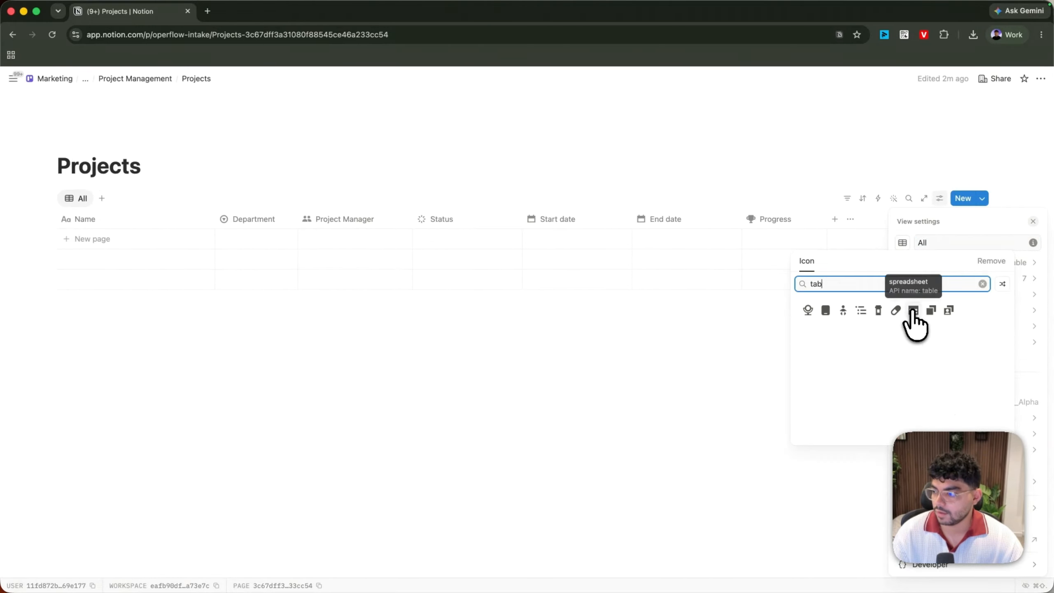
left_click(912, 308)
left_click(443, 191)
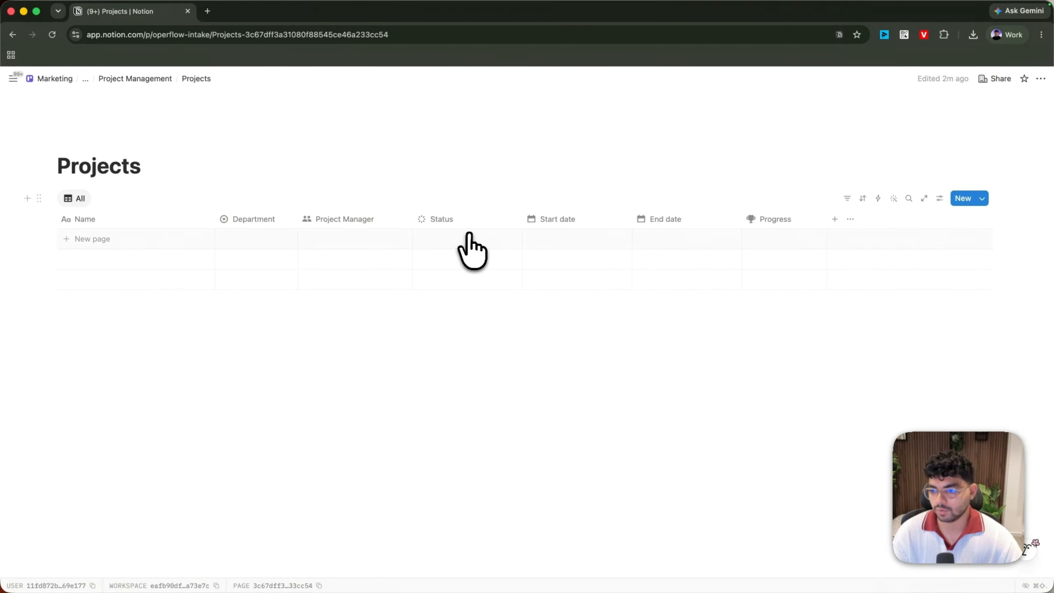
- Move the Status column directly after Name and narrow the Start date and End date columns
left_click_drag(496, 219, 305, 215)
left_click_drag(613, 220, 608, 219)
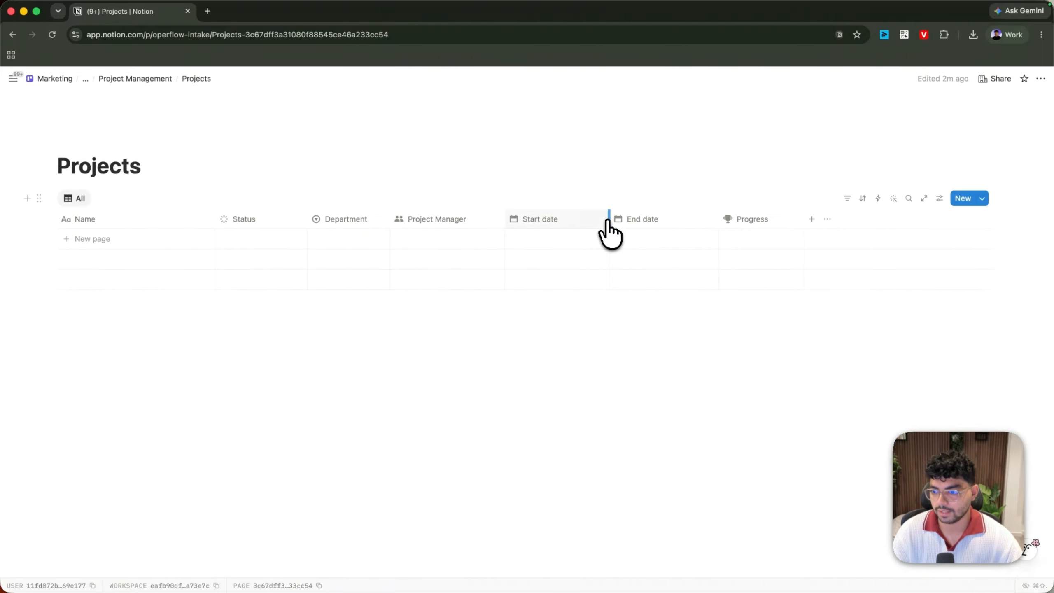
left_click_drag(717, 215, 664, 215)
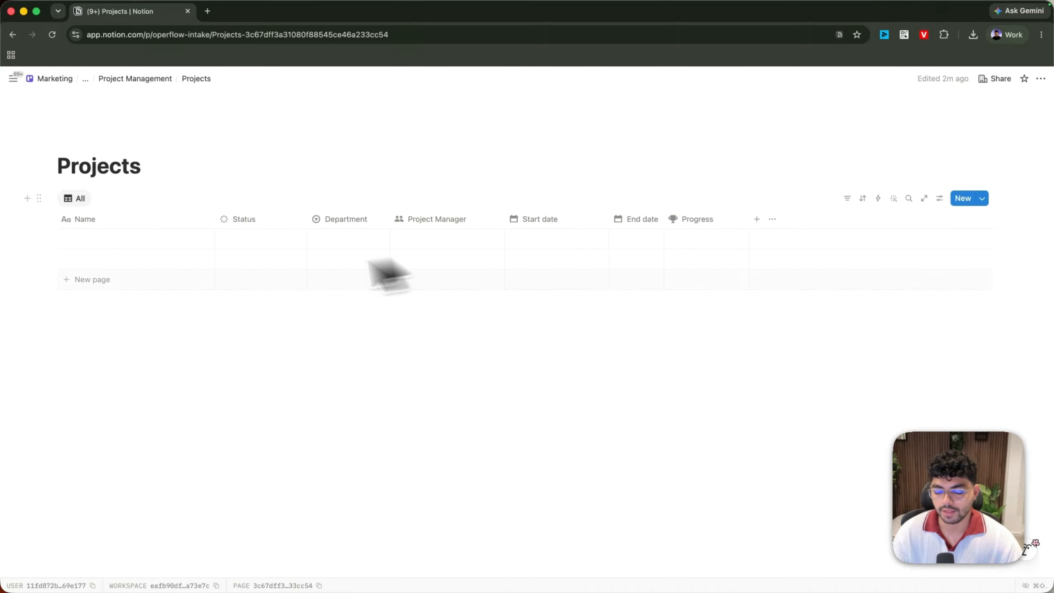
- Add Department, Project Manager and Status filters to the All view without choosing values, and save them for everyone
left_click(846, 198)
left_click(896, 260)
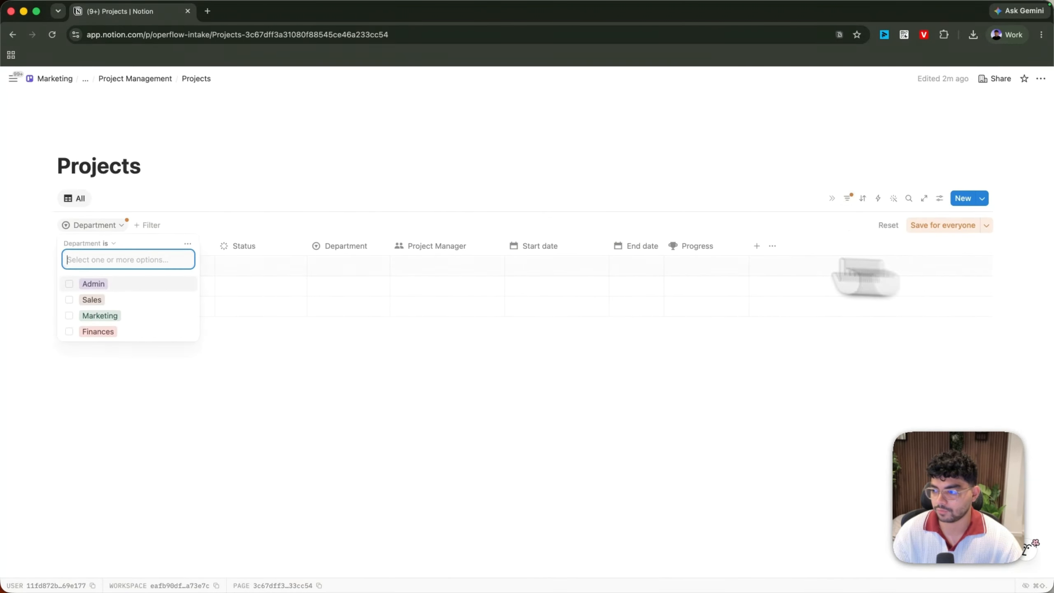
left_click(147, 225)
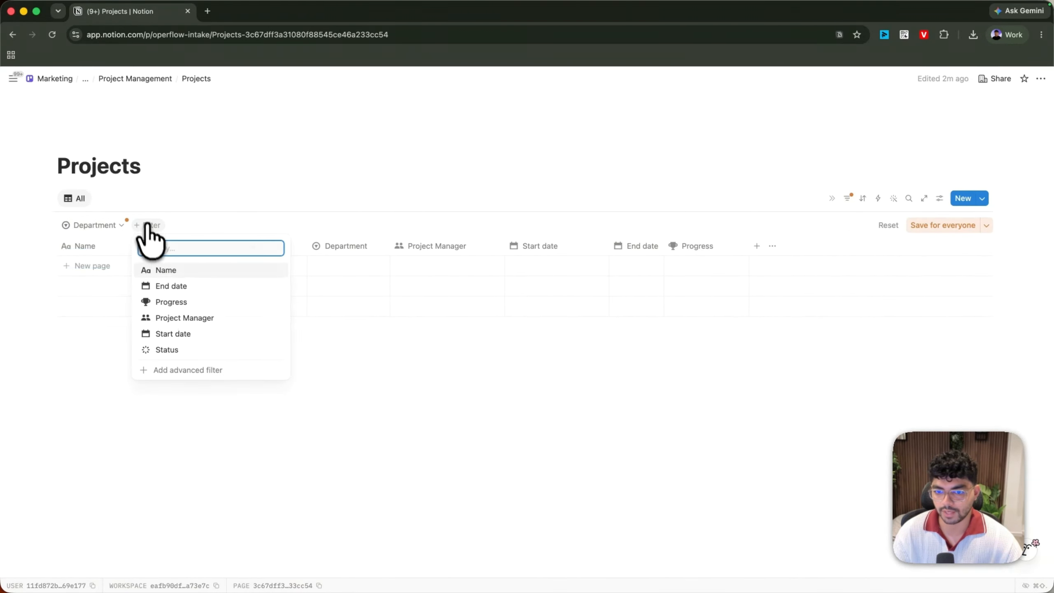
left_click(182, 318)
left_click(235, 225)
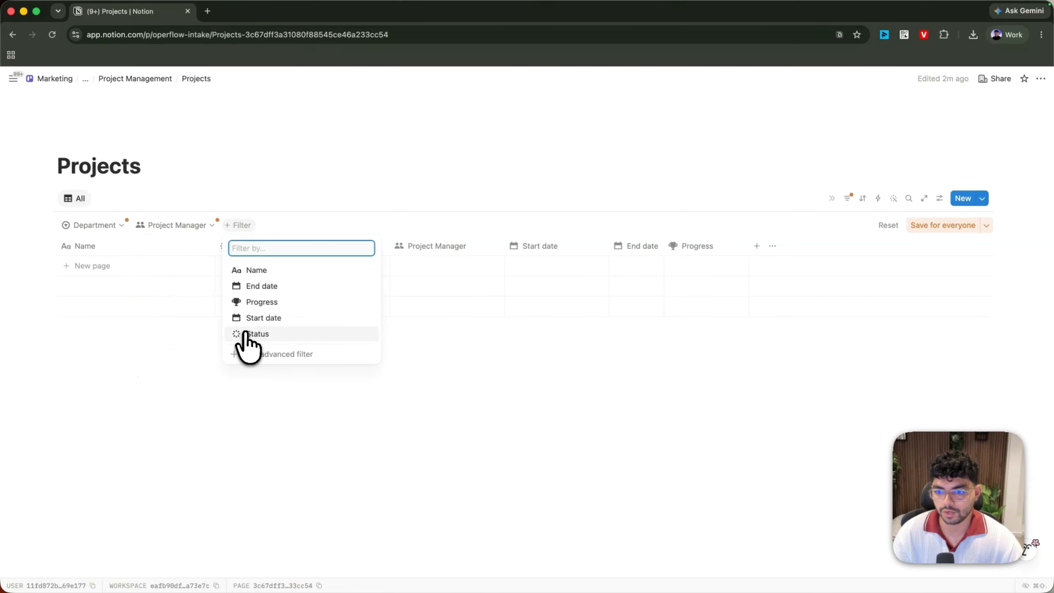
left_click(245, 332)
left_click(295, 225)
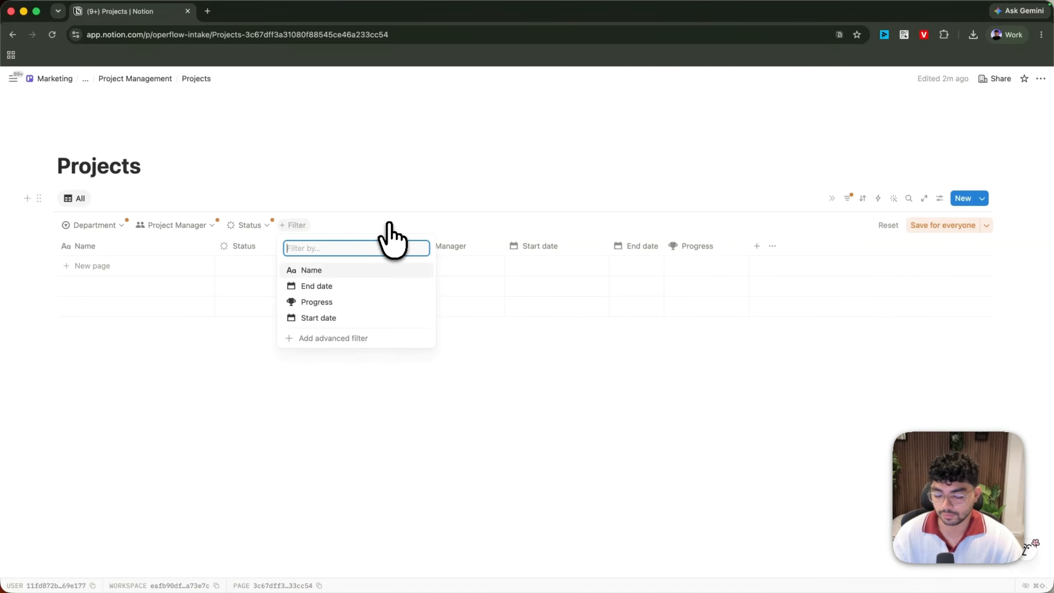
left_click(943, 226)
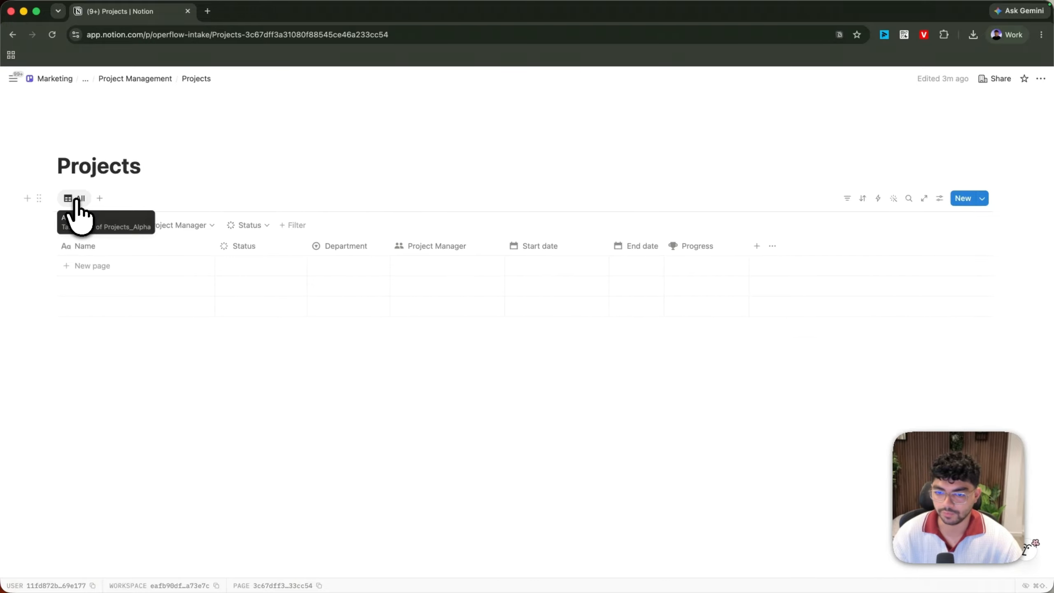
- Add a Board view to the Projects database and move it ahead of the All view
left_click(79, 201)
left_click(80, 200)
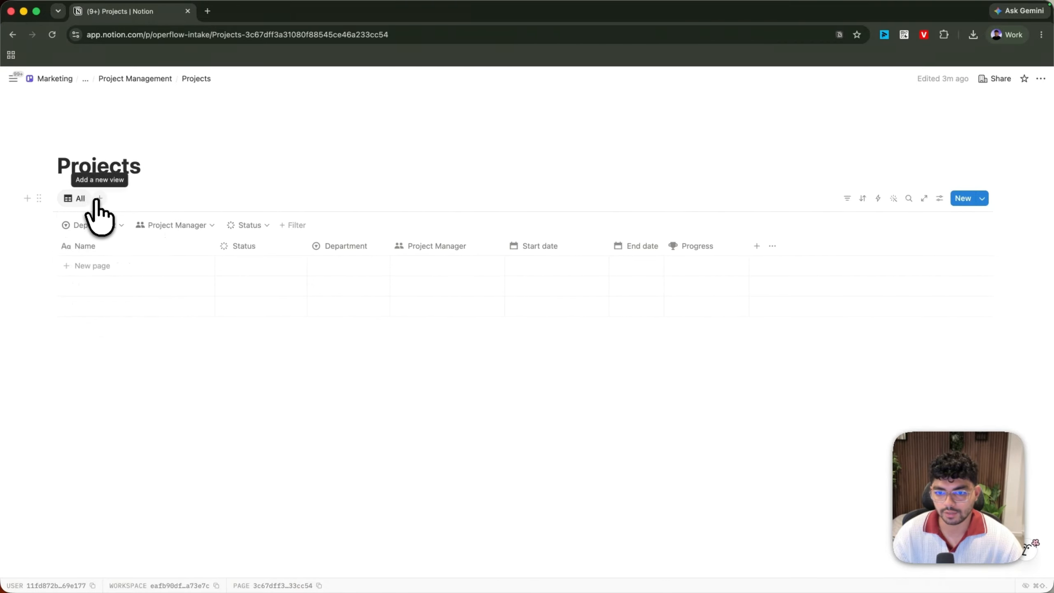
left_click(100, 198)
left_click(101, 199)
left_click(78, 199)
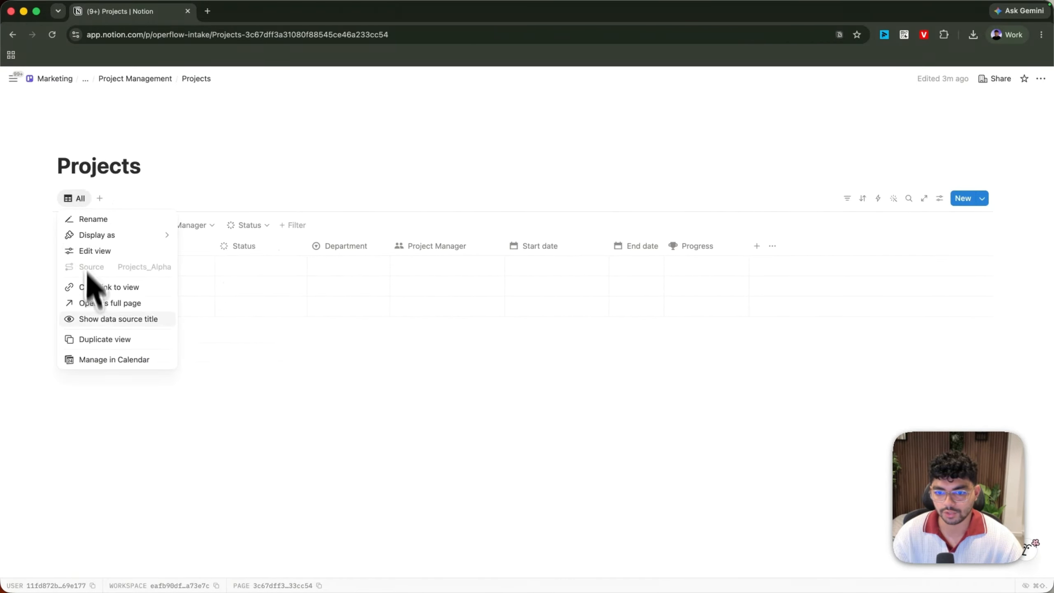
left_click(99, 194)
left_click(99, 198)
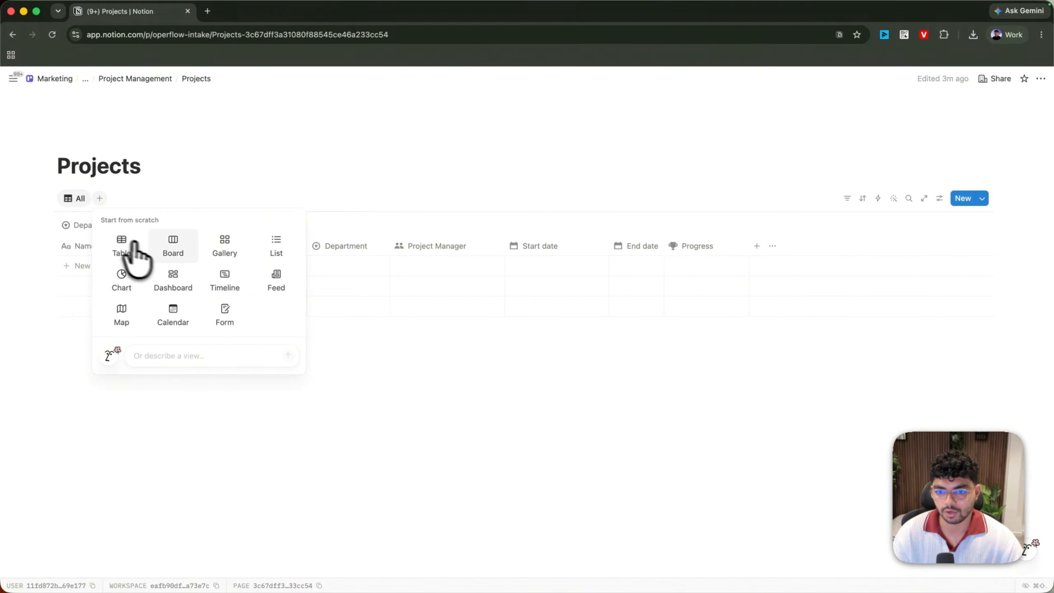
left_click(163, 250)
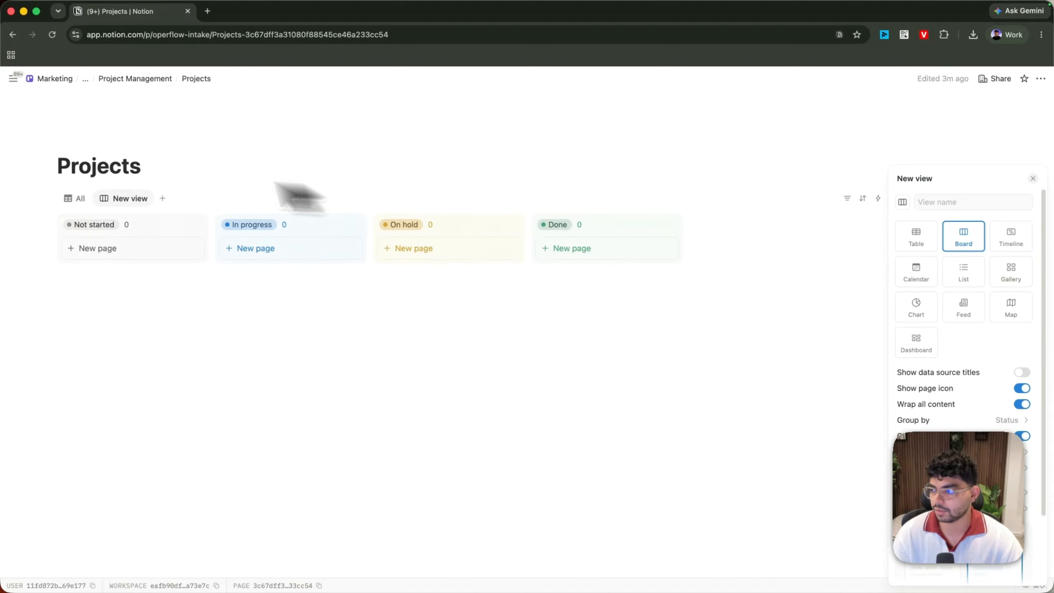
key("Escape")
left_click_drag(103, 202, 88, 198)
left_click(88, 198)
left_click(105, 186)
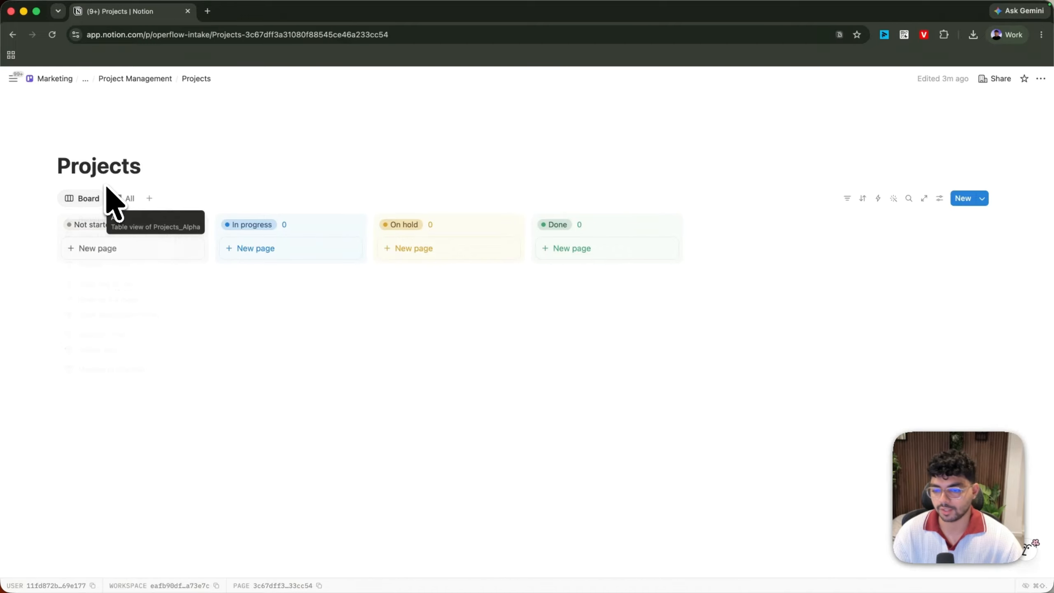
- Show the Department, Project Manager, Start date, End date and Progress properties in the Board view
left_click(940, 198)
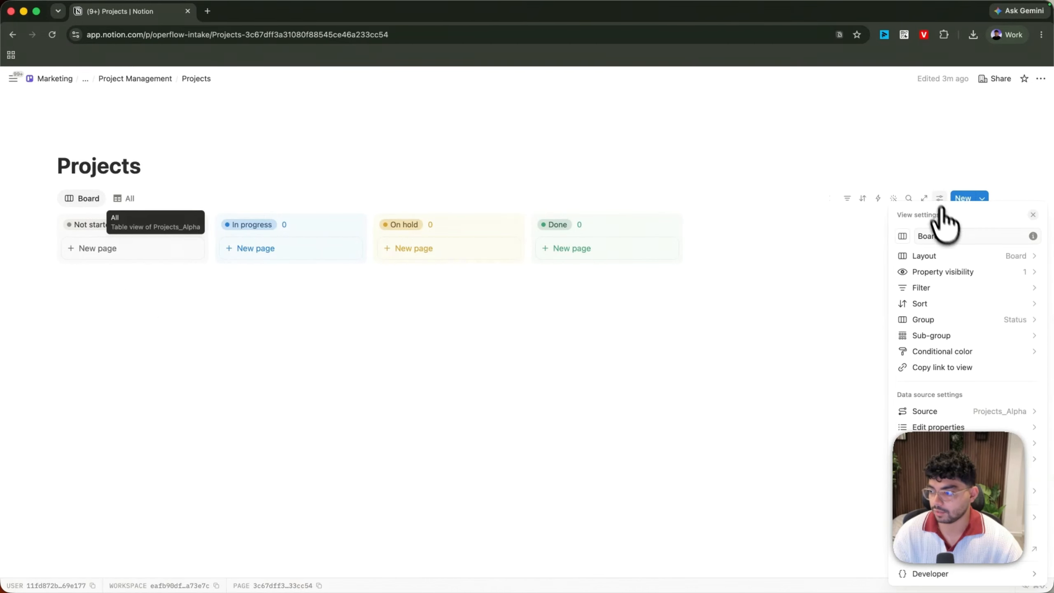
left_click(987, 272)
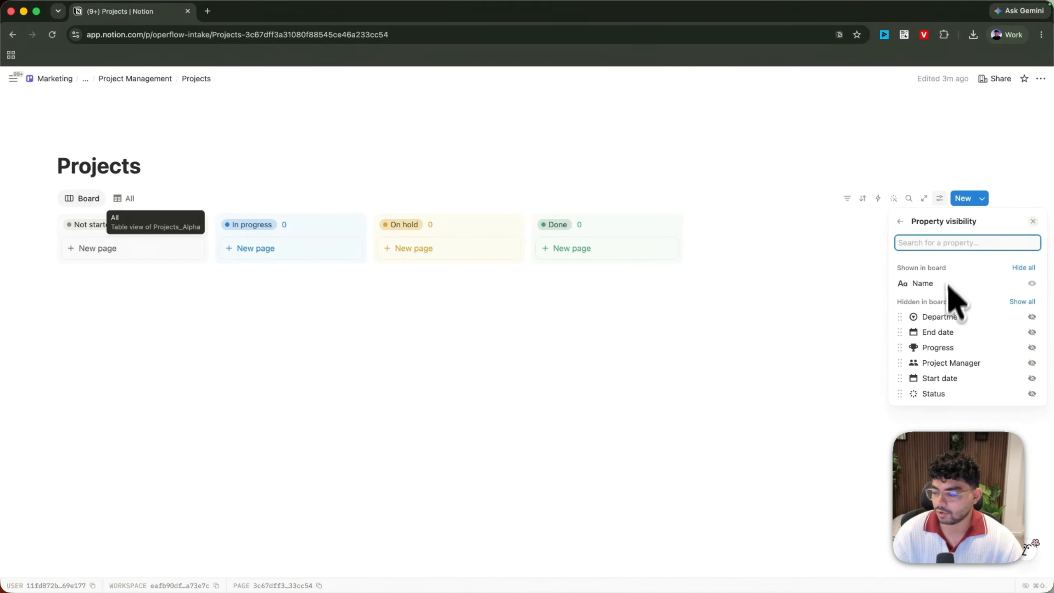
left_click(1031, 317)
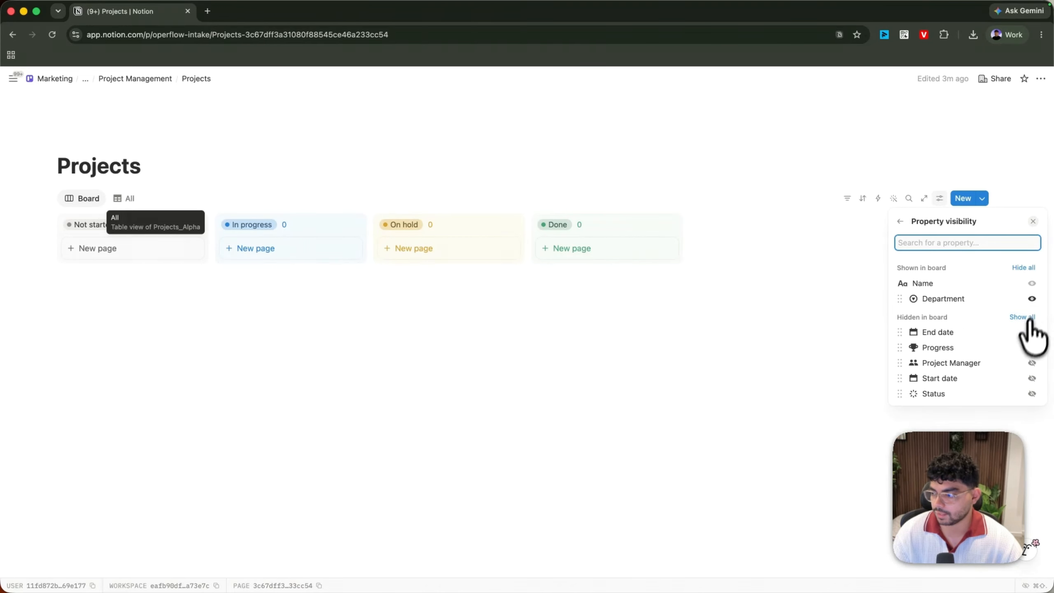
left_click(1031, 362)
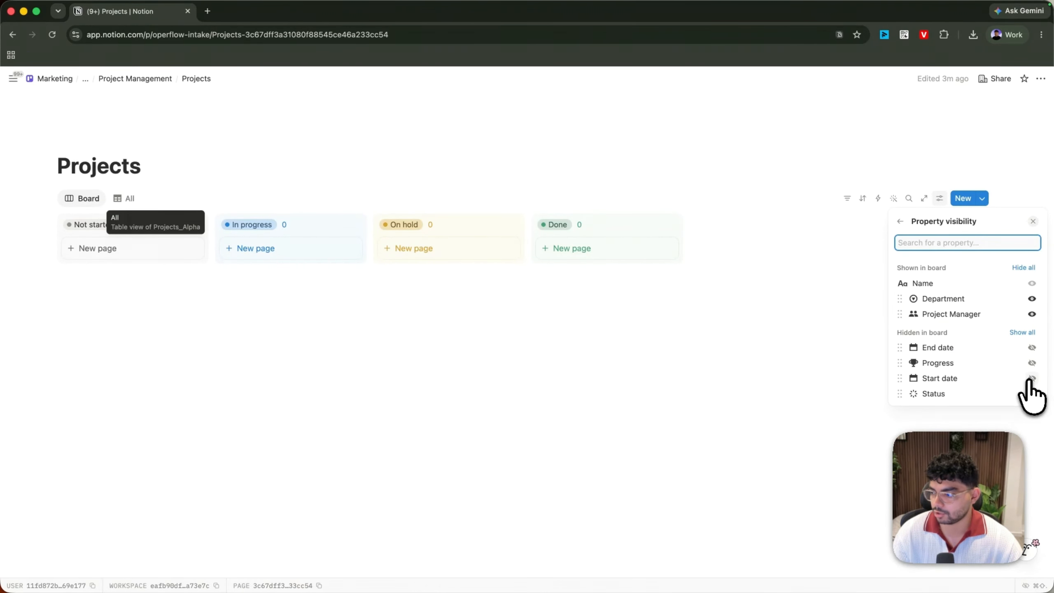
left_click(1030, 379)
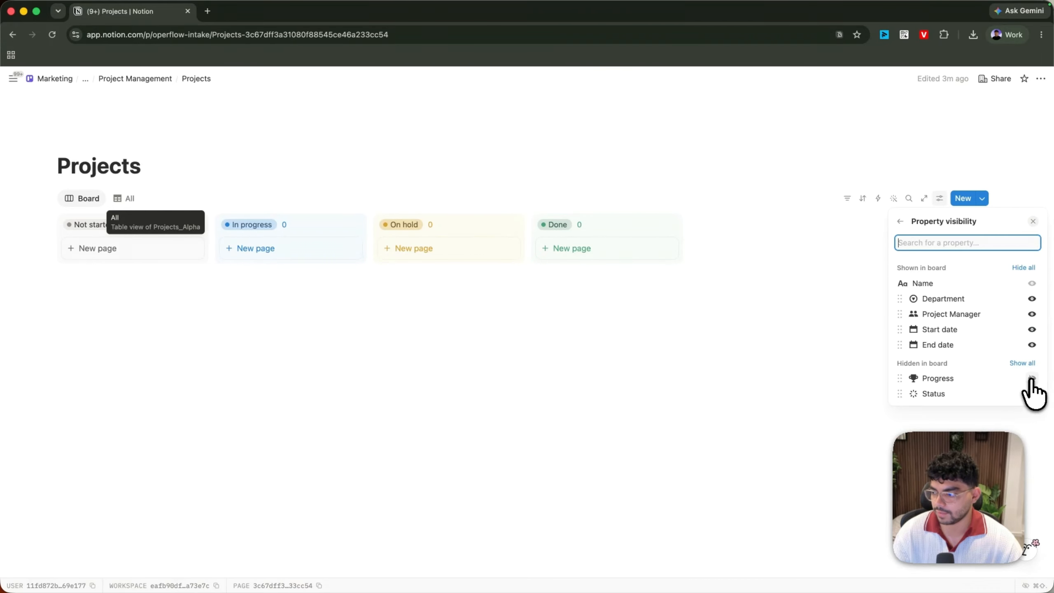
left_click(1032, 379)
left_click(828, 266)
- In the Board's compact card settings, give Project Manager and Department full-line display and move Progress directly after Name
left_click(939, 198)
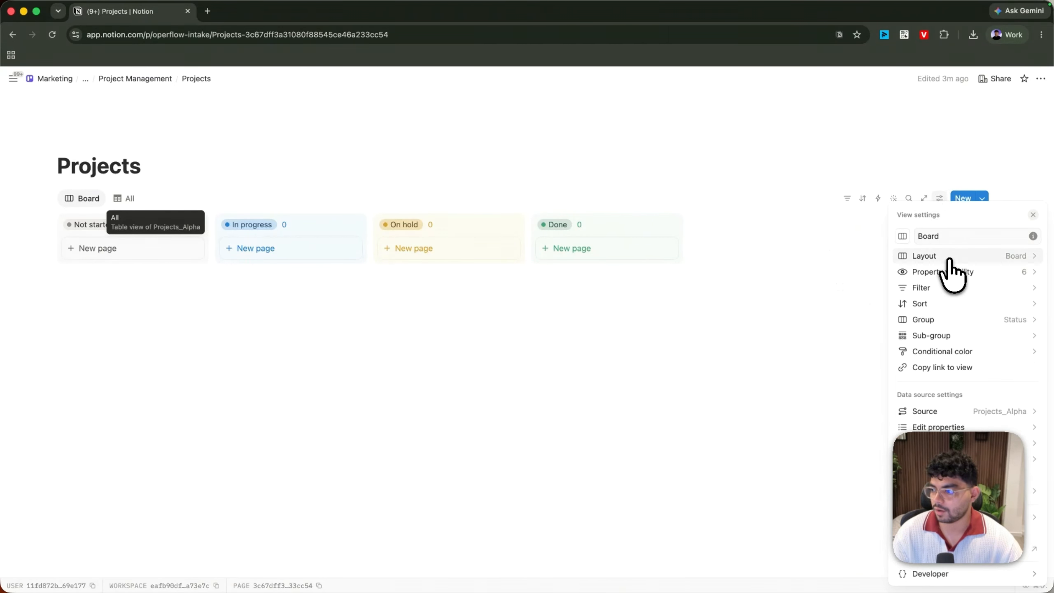
left_click(946, 260)
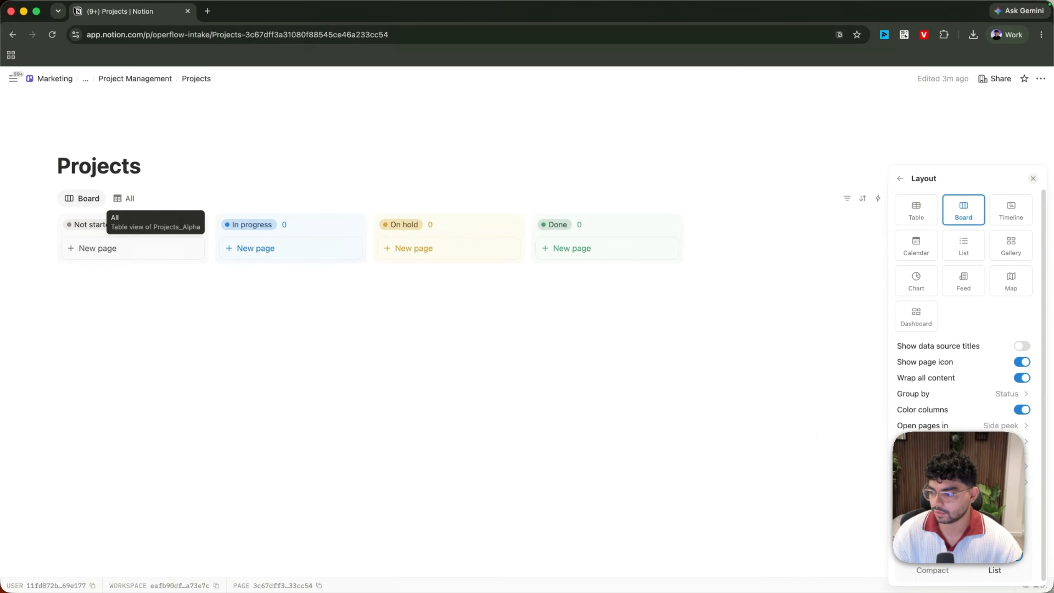
scroll(939, 567, "down", 2)
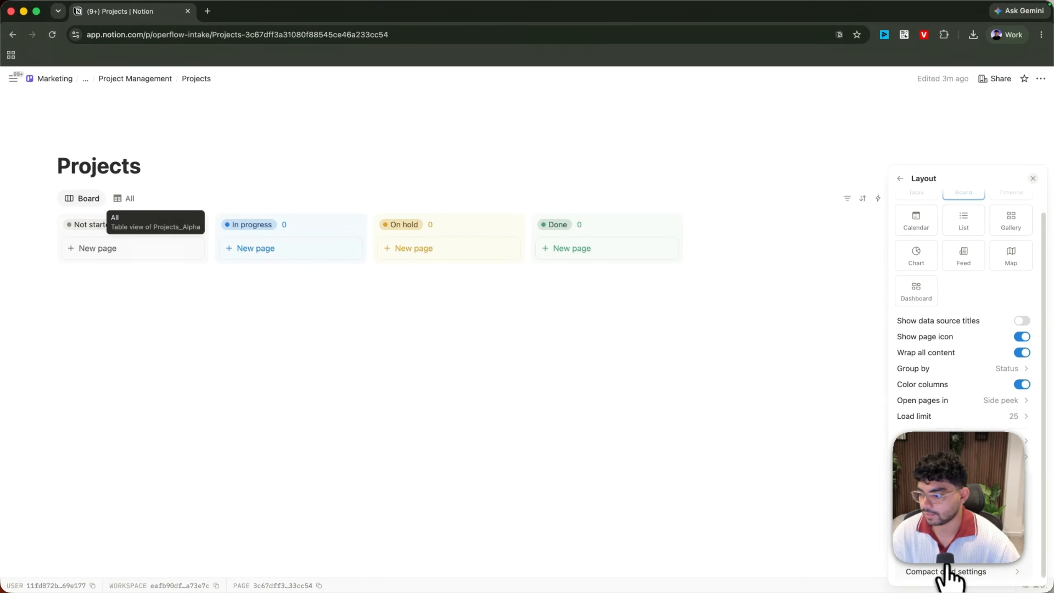
left_click(940, 571)
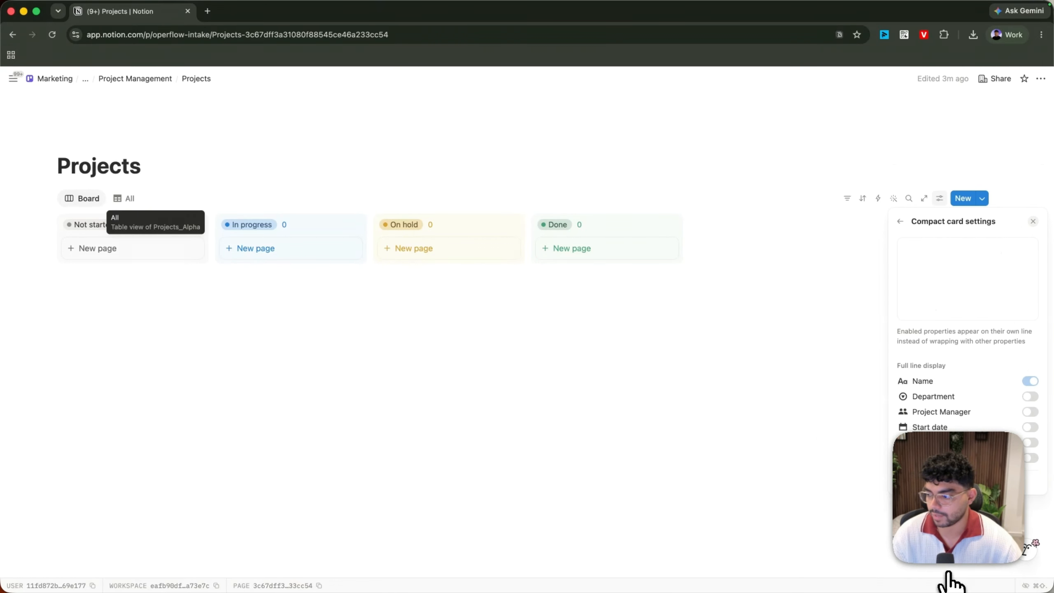
left_click(954, 415)
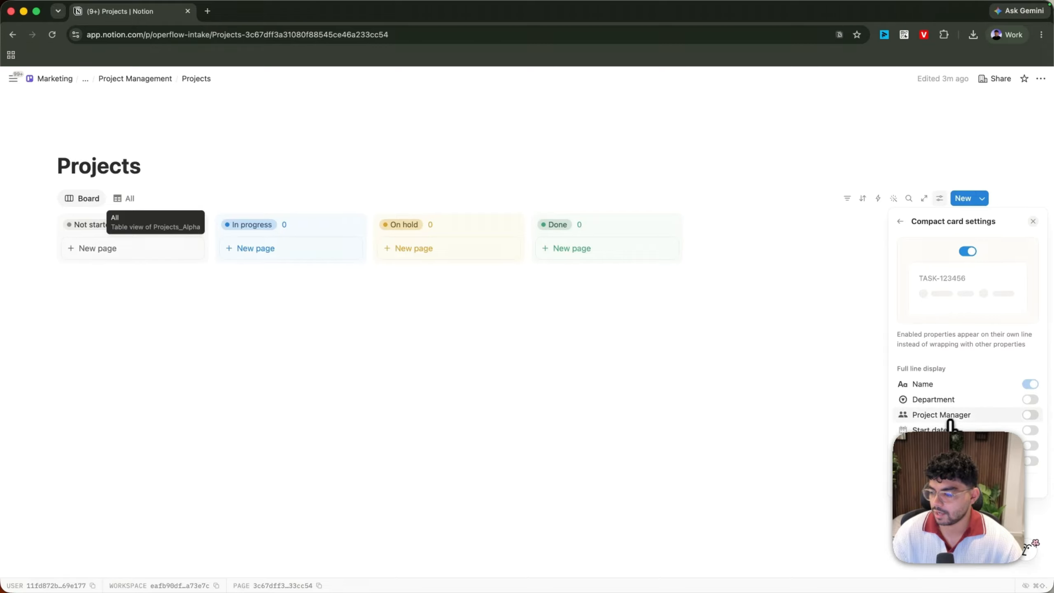
left_click(963, 400)
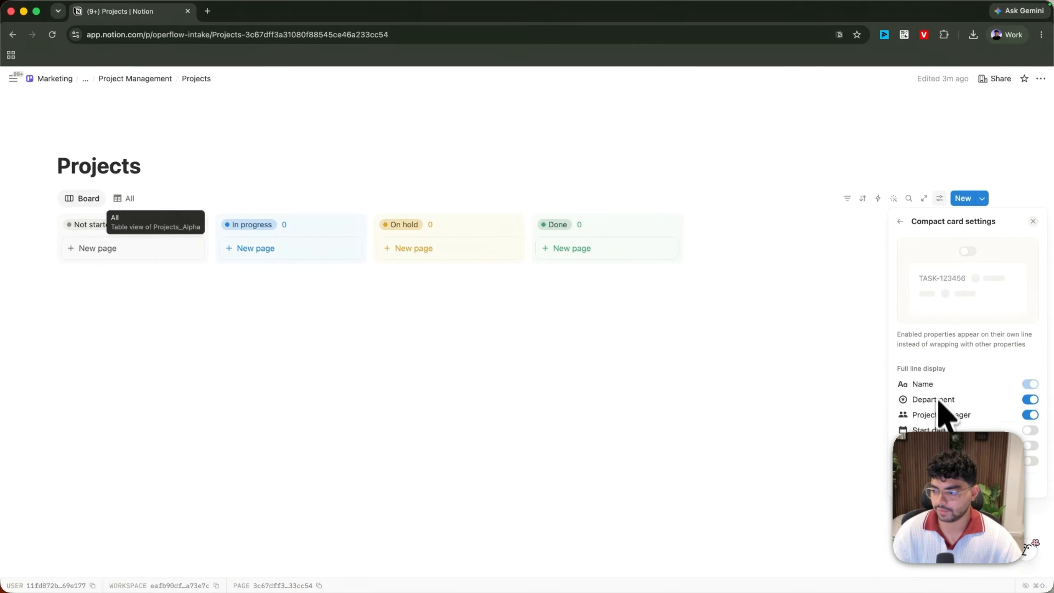
left_click_drag(912, 445, 924, 404)
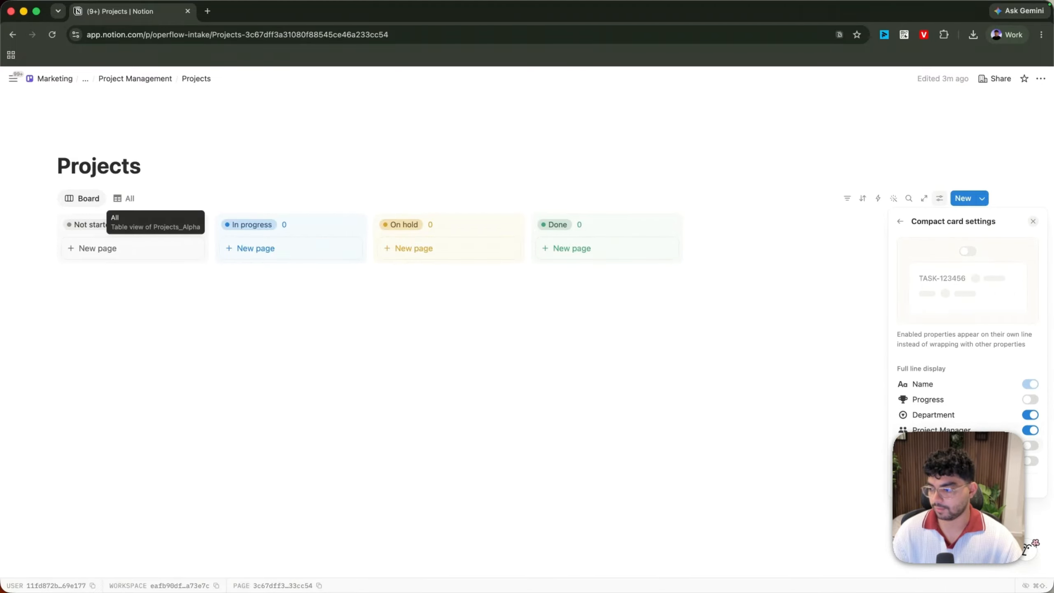
left_click(646, 329)
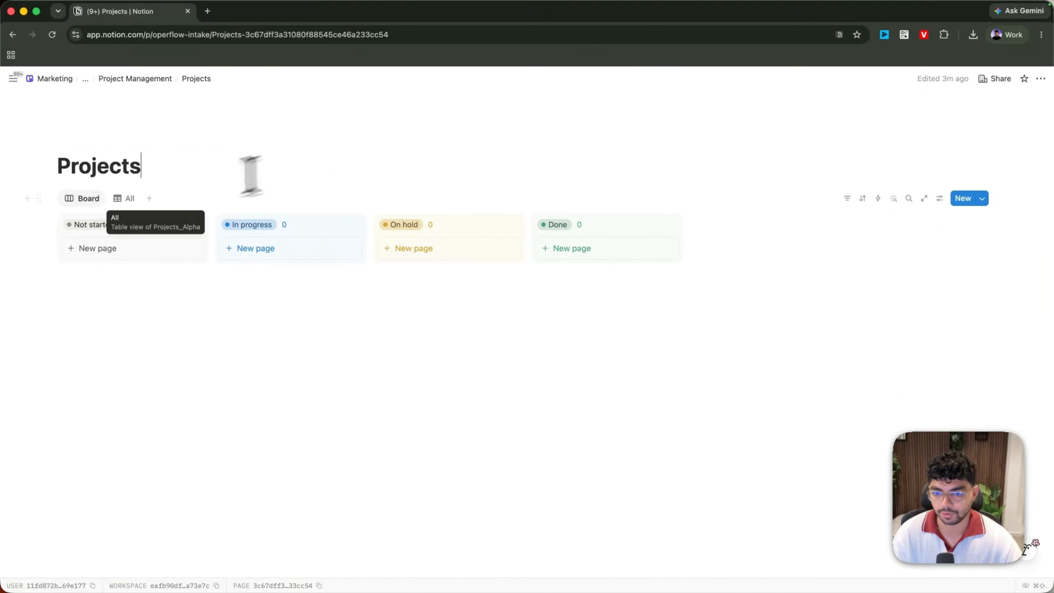
- Add a Timeline view to the Projects database and return to the All view
left_click(149, 198)
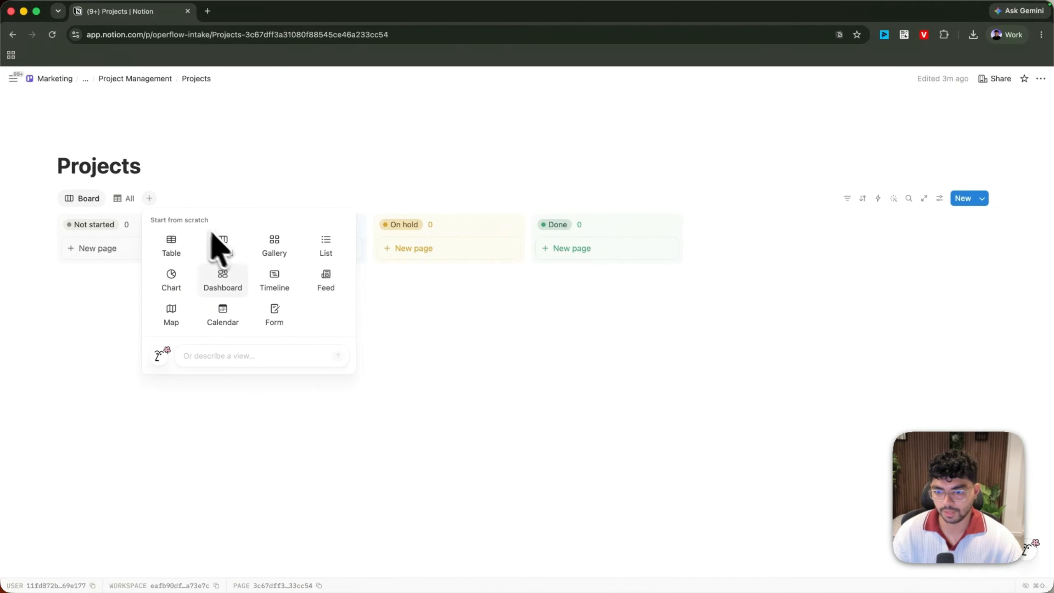
left_click(274, 279)
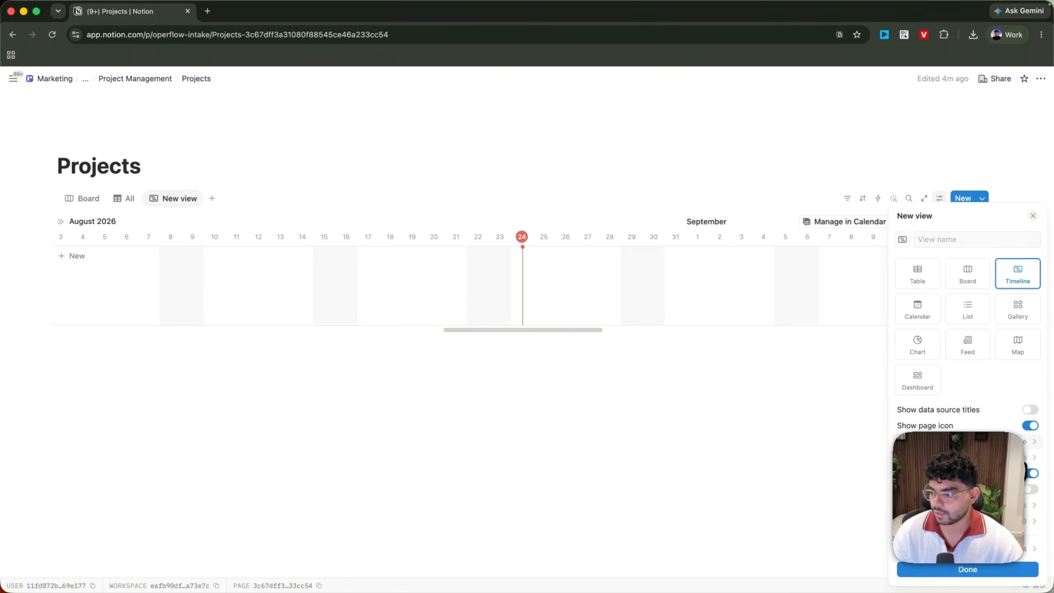
left_click(121, 200)
left_click(120, 199)
- Add a Project A entry starting August 24, 2026 and ending August 28, 2026, and widen the End date column
left_click(176, 254)
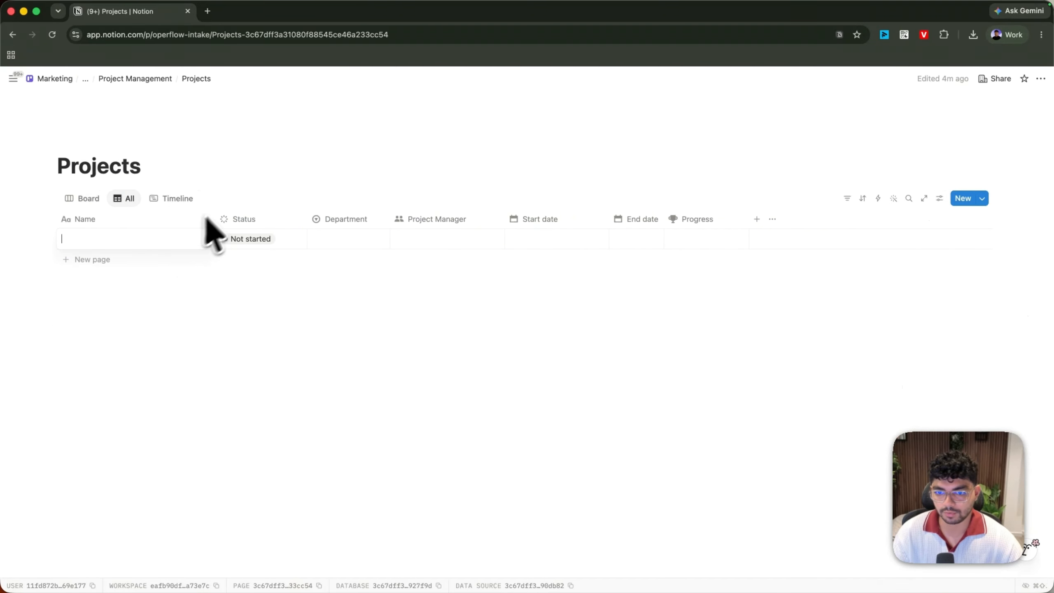
type("Project A")
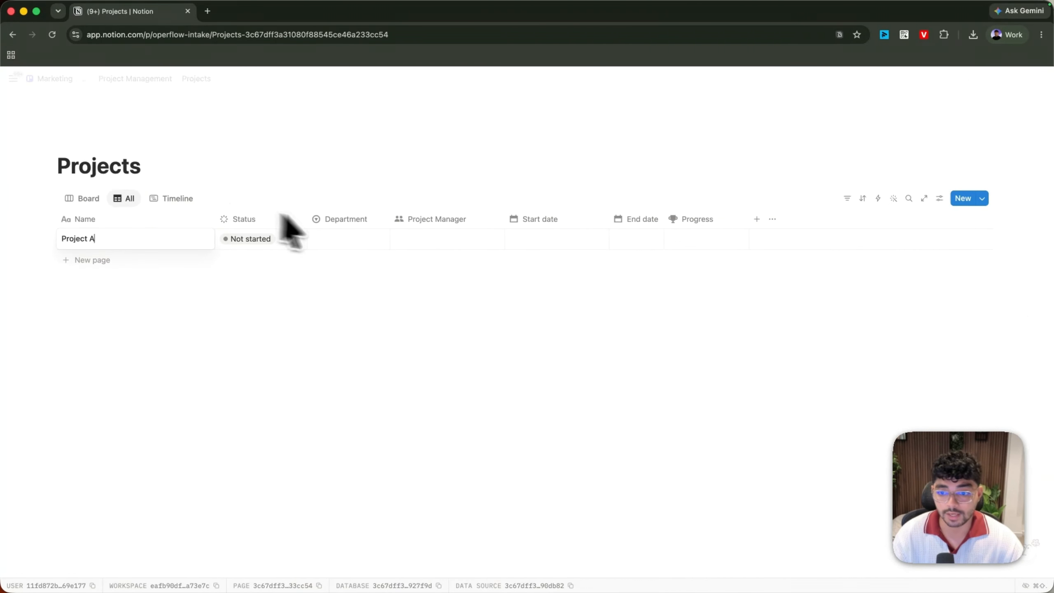
left_click(548, 245)
left_click(537, 386)
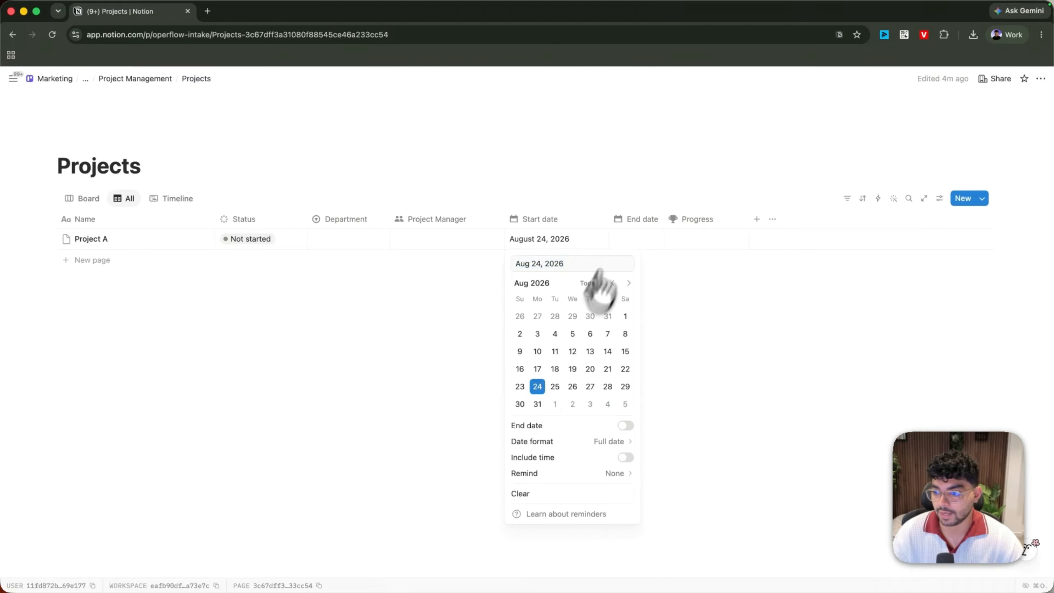
key("Escape")
left_click_drag(664, 220, 716, 219)
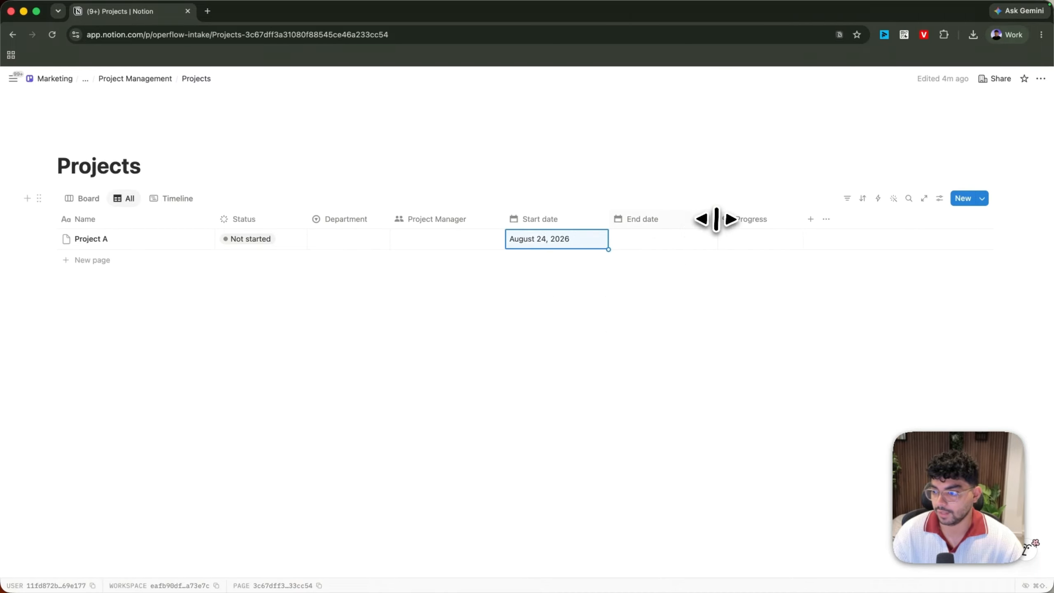
left_click(663, 240)
left_click(710, 386)
left_click(529, 166)
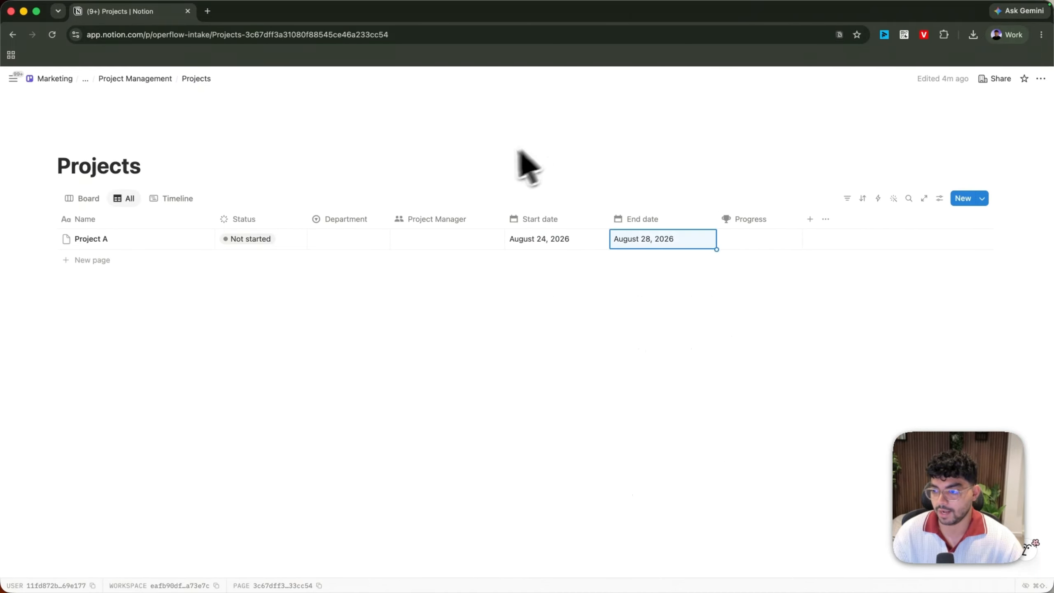
- Check Project A in the Timeline and Board views, delete it, and return to the All view
left_click(166, 198)
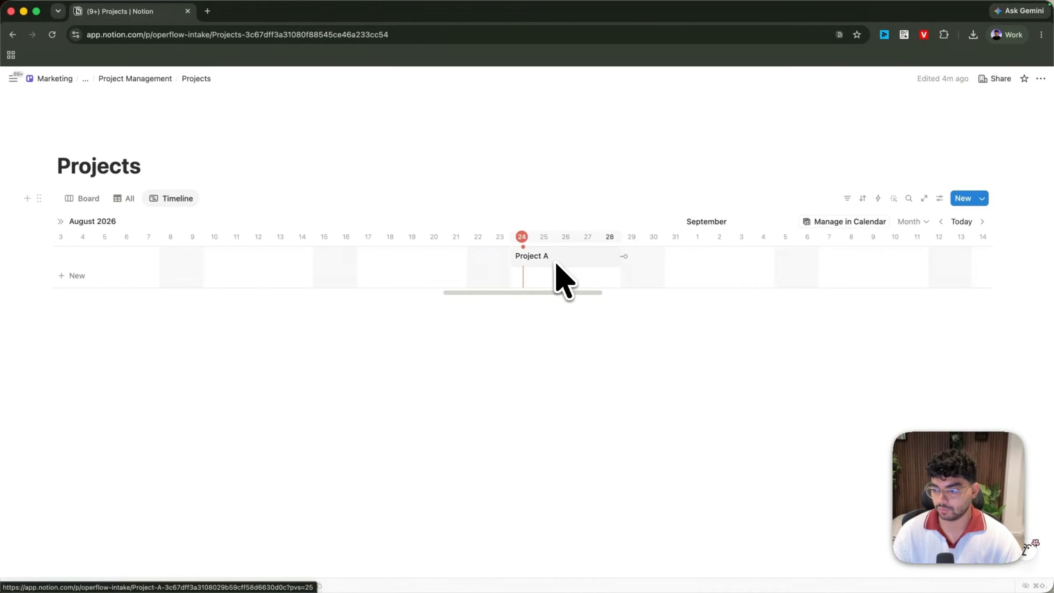
left_click(82, 197)
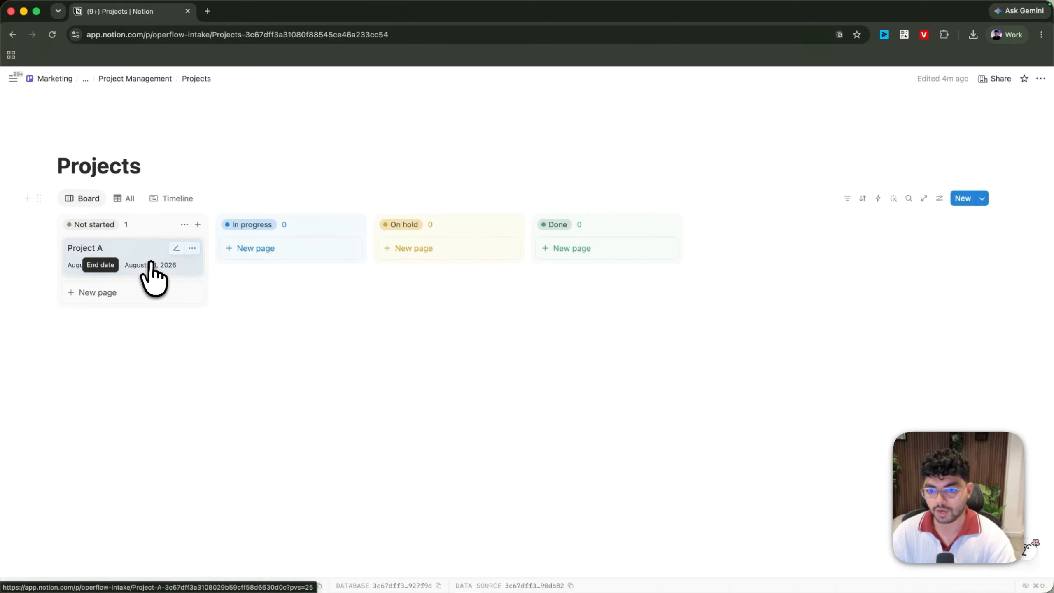
key("BackSpace")
left_click(126, 198)
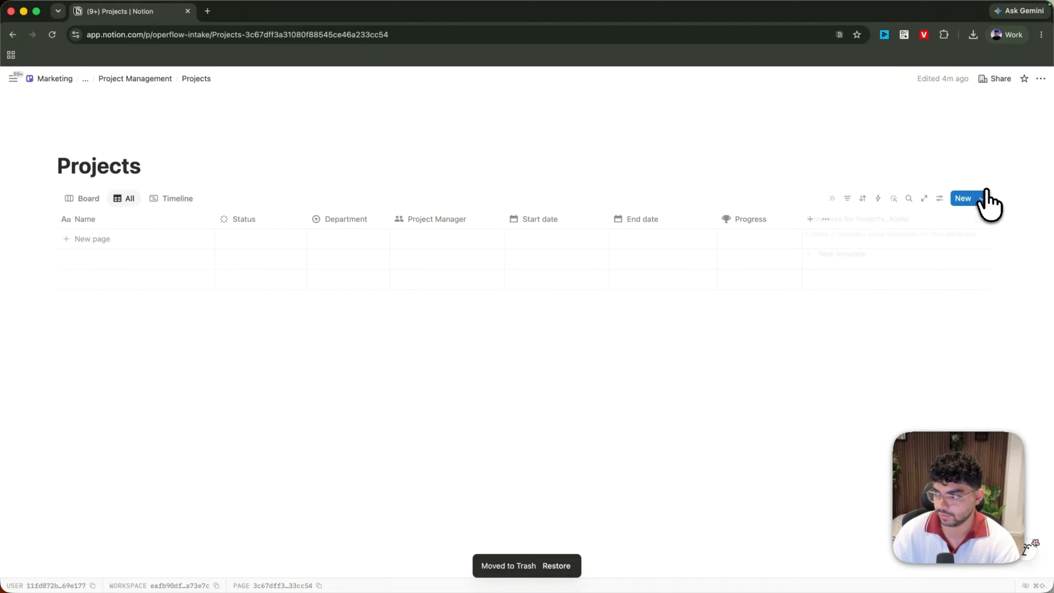
- In the Timeline view, show the table and display Department, Project Manager and Progress in it
left_click(170, 198)
left_click(939, 198)
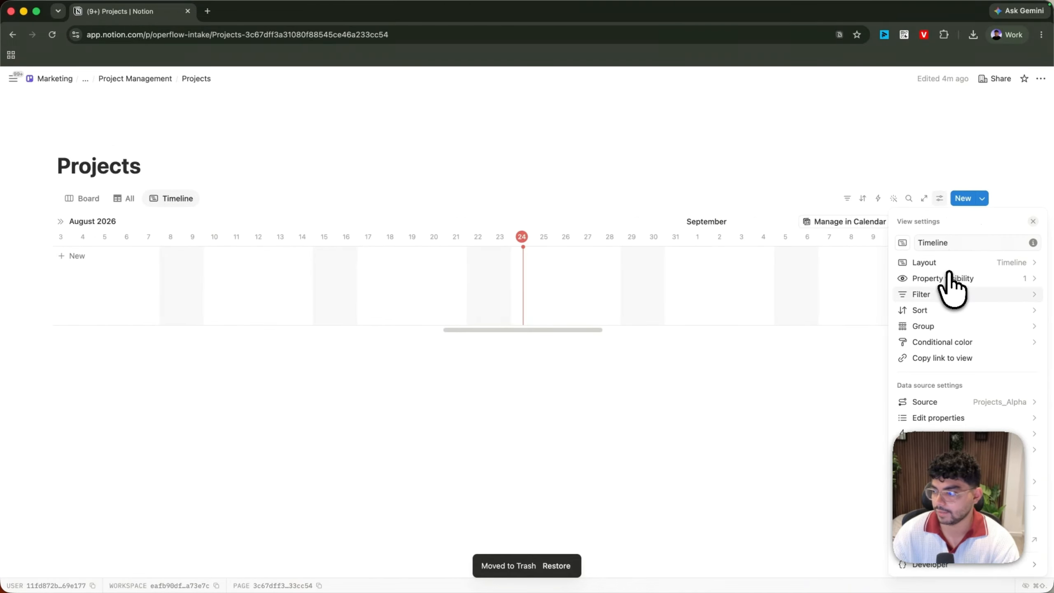
left_click(948, 277)
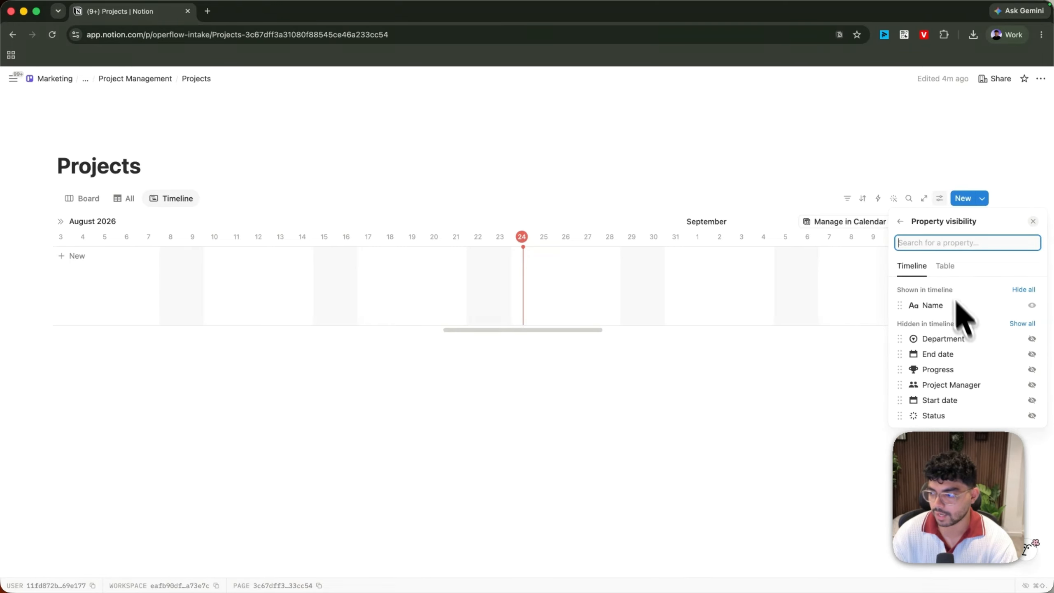
left_click(945, 265)
left_click(1027, 288)
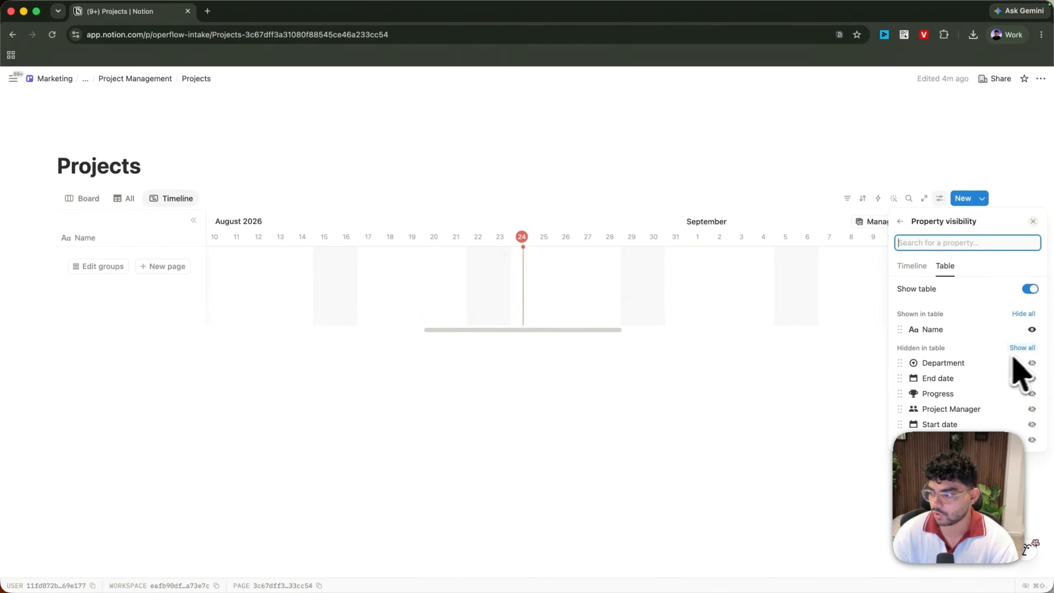
left_click(1032, 362)
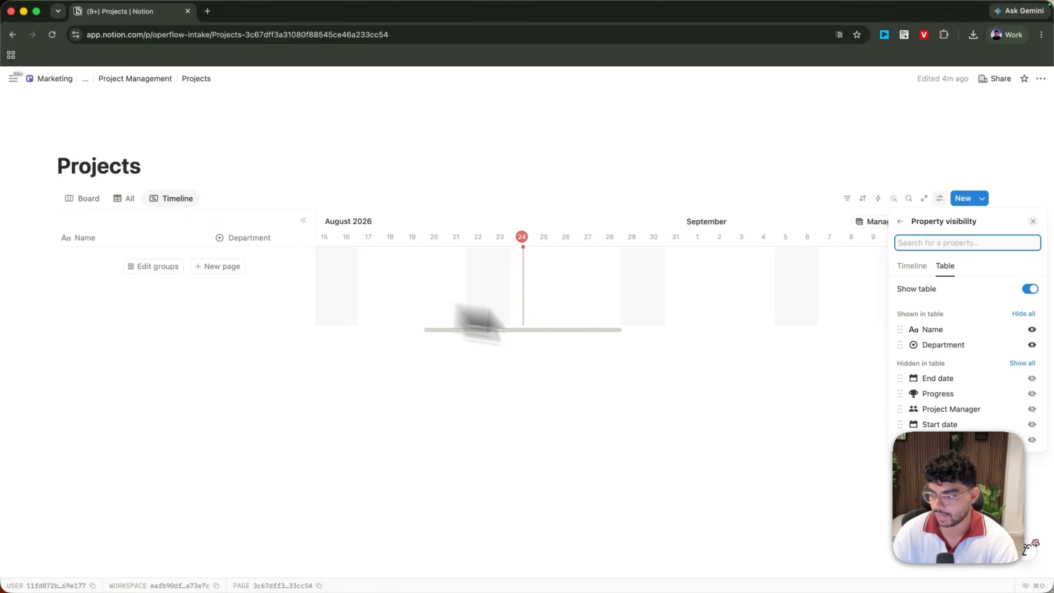
left_click(1031, 409)
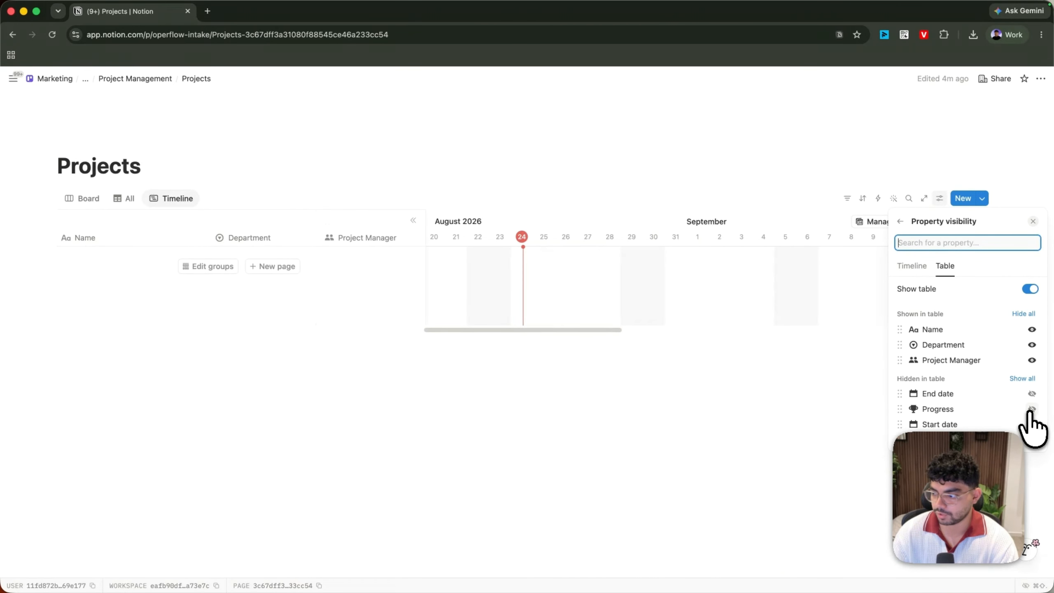
left_click(1032, 409)
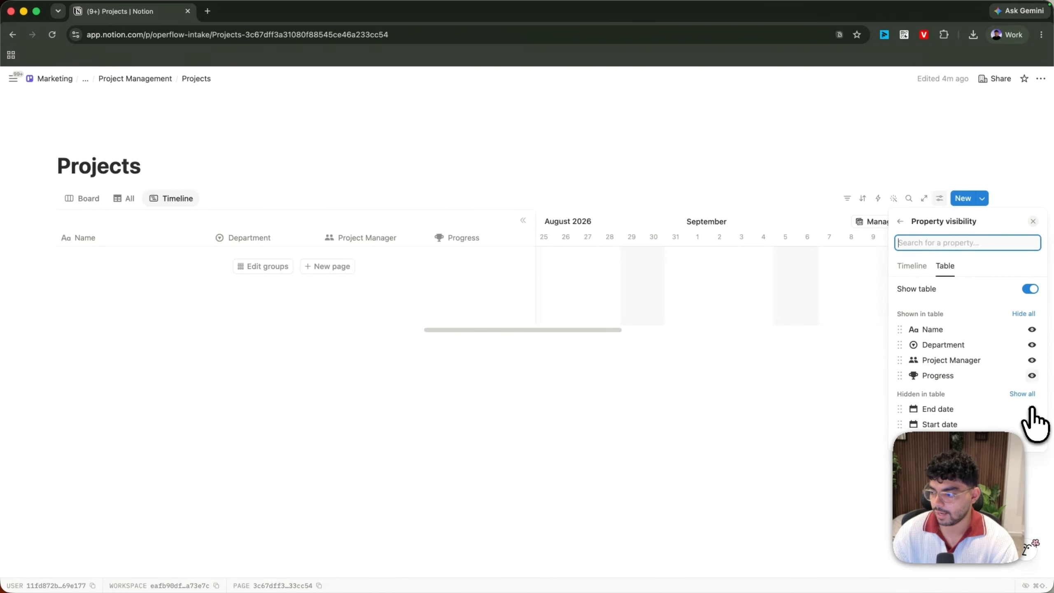
left_click(516, 249)
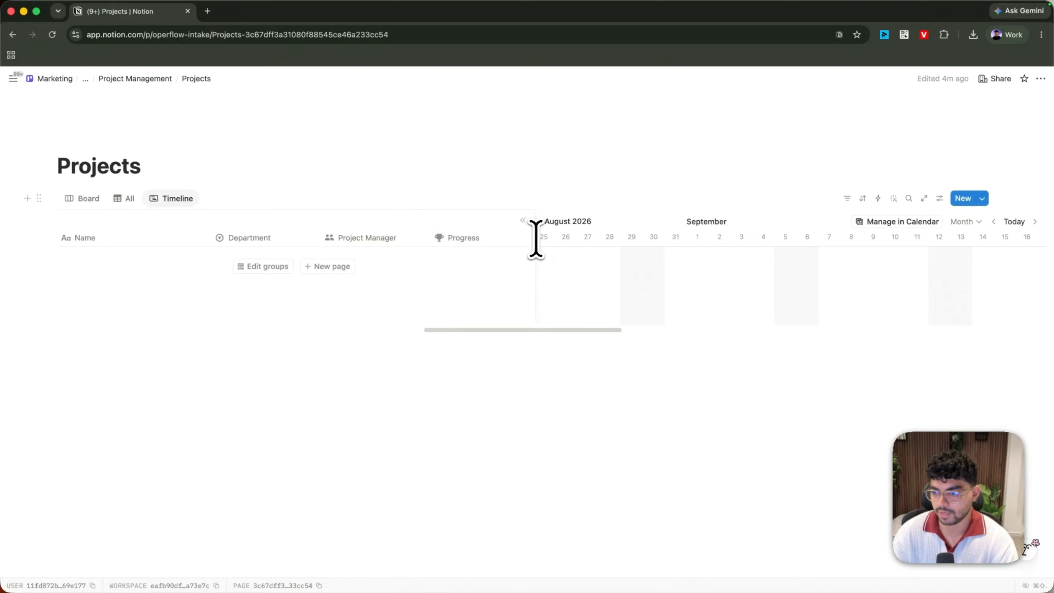
- Narrow the Name, Department and Project Manager columns of the Timeline table and move Project Manager after Progress
left_click_drag(429, 236, 400, 233)
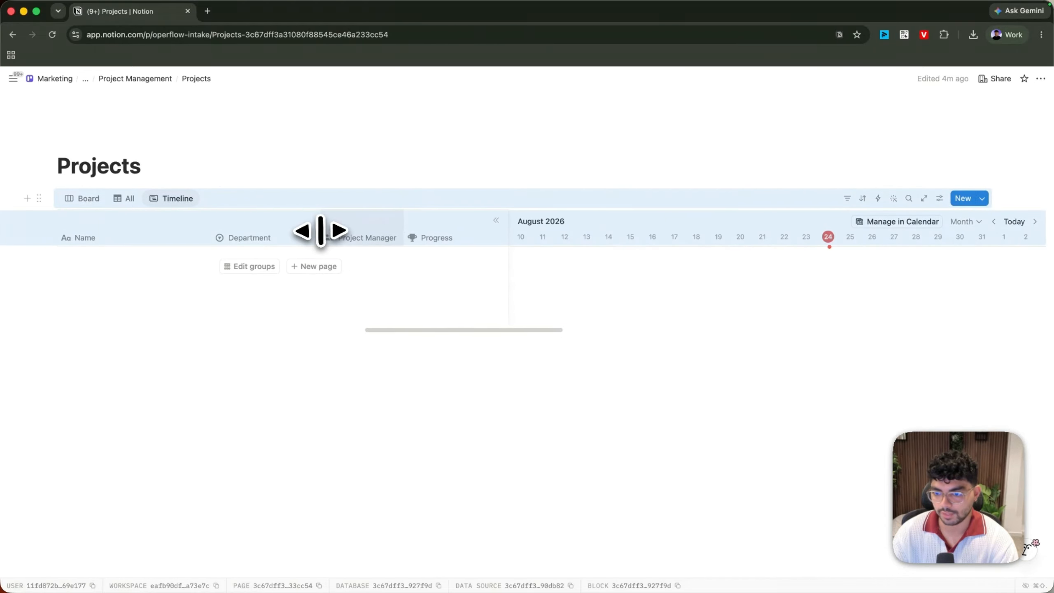
left_click_drag(320, 233, 288, 231)
left_click_drag(211, 233, 174, 233)
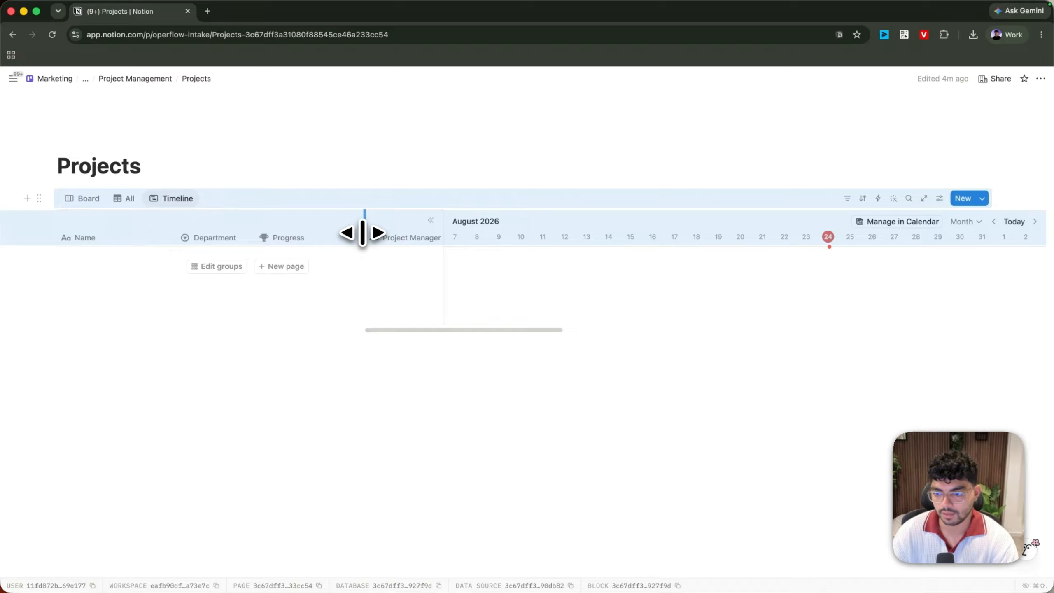
left_click_drag(290, 237, 347, 249)
left_click(124, 239)
- Return to the Board view and insert a callout with the information icon between the Projects title and the database
left_click(83, 199)
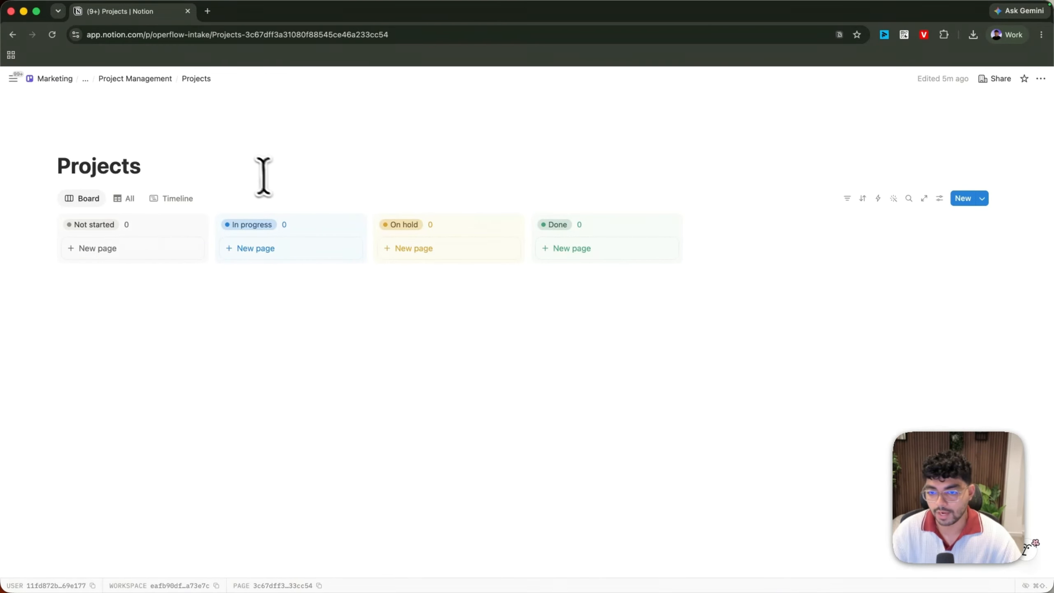
left_click(250, 170)
key("Return")
type("/ca")
left_click(143, 239)
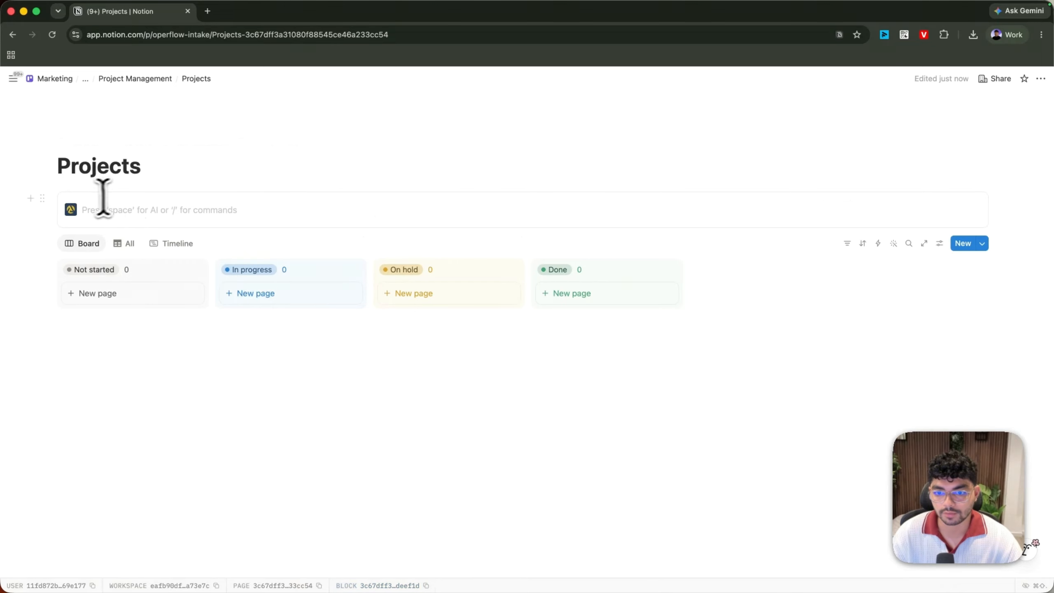
left_click(71, 209)
left_click(51, 229)
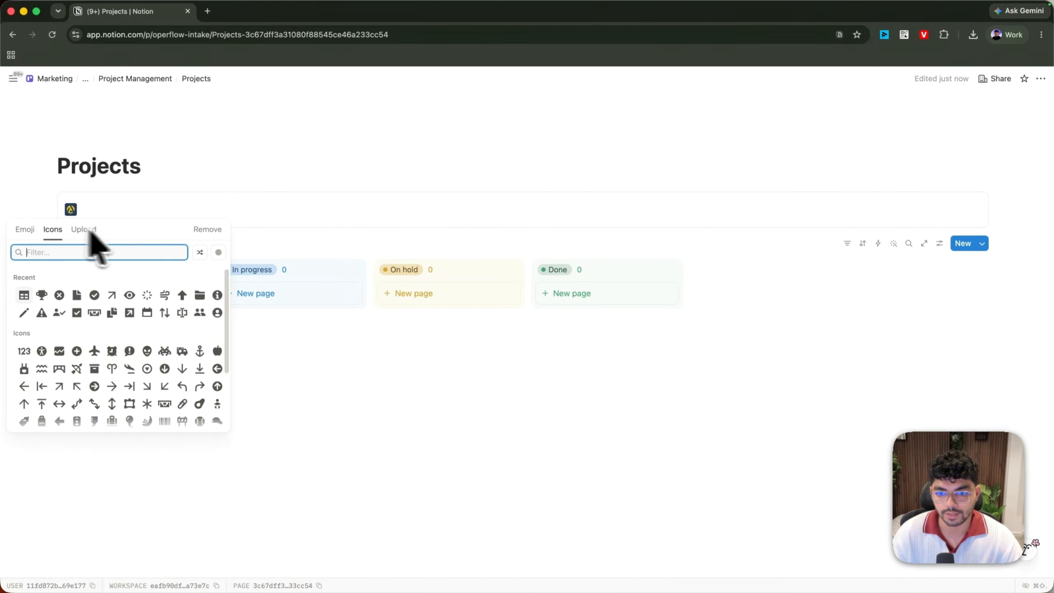
type("in")
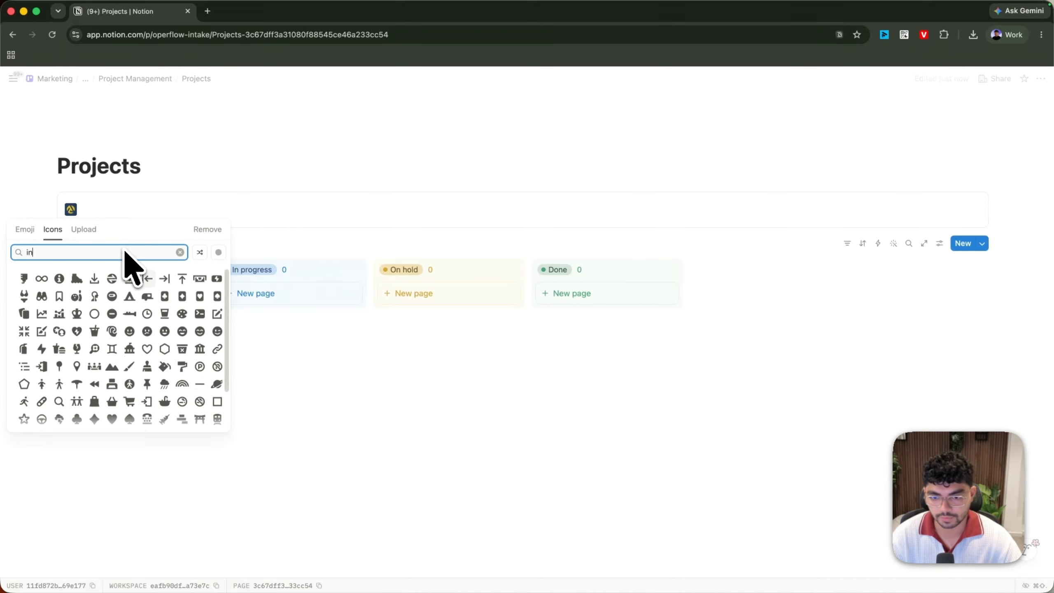
left_click(59, 278)
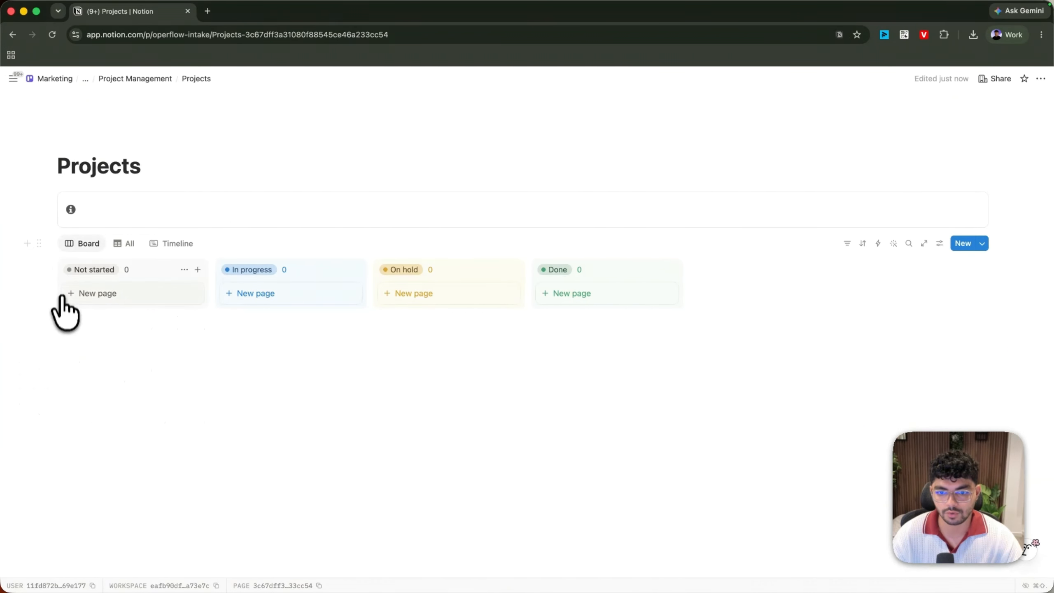
- Change the callout's icon to the blue information emoji
left_click(70, 210)
left_click(29, 230)
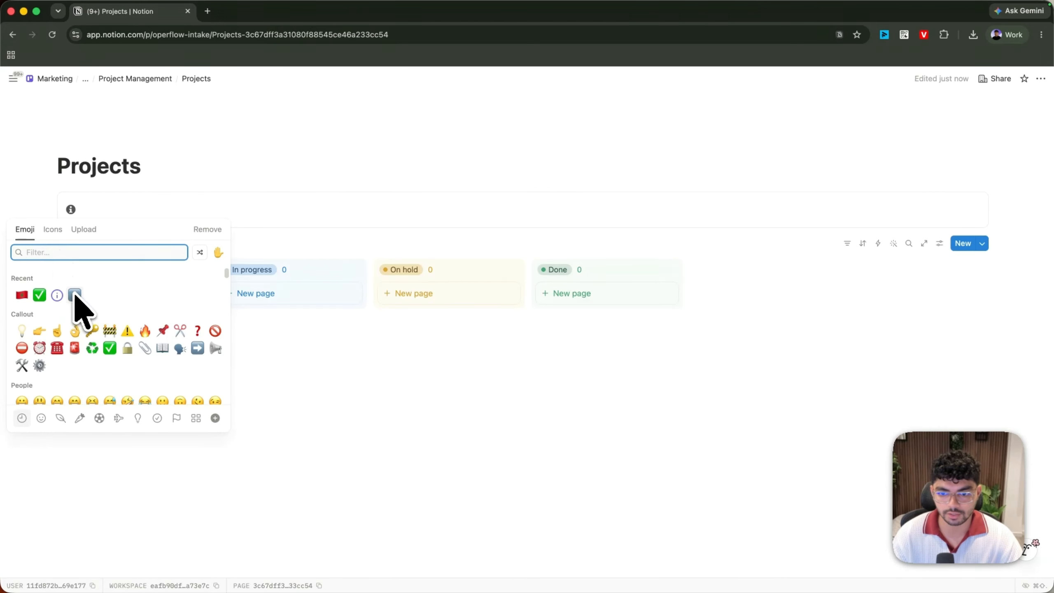
left_click(74, 294)
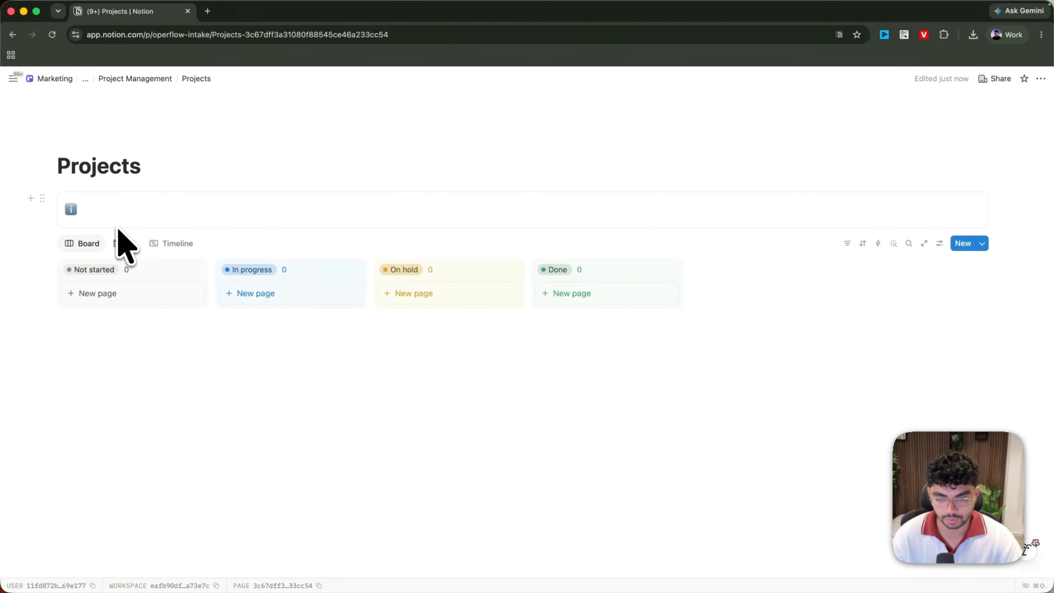
- Give the callout a gray background
left_click(42, 198)
mouse_move(83, 140)
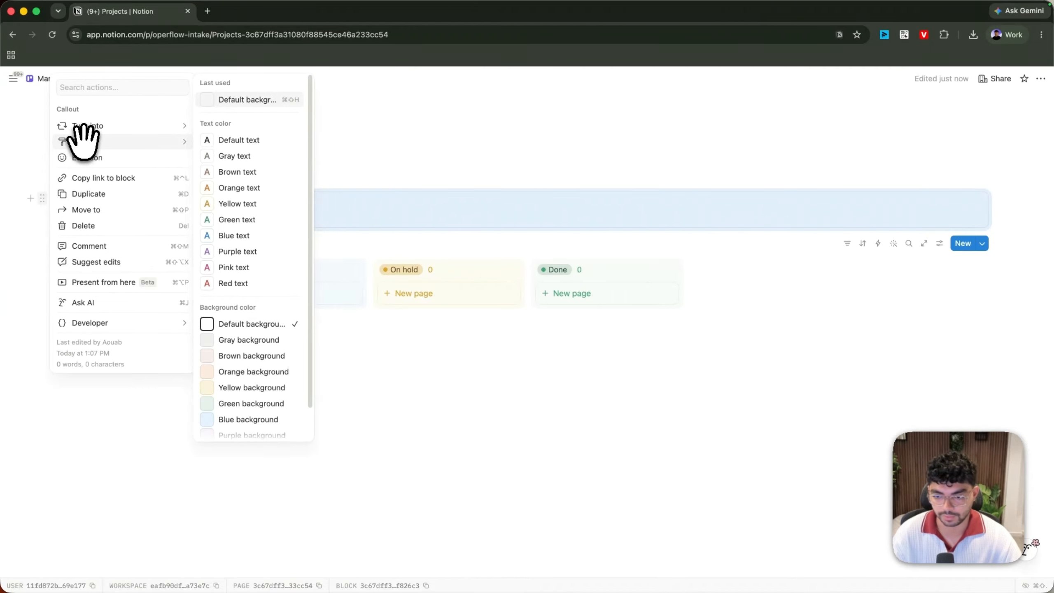
left_click(223, 324)
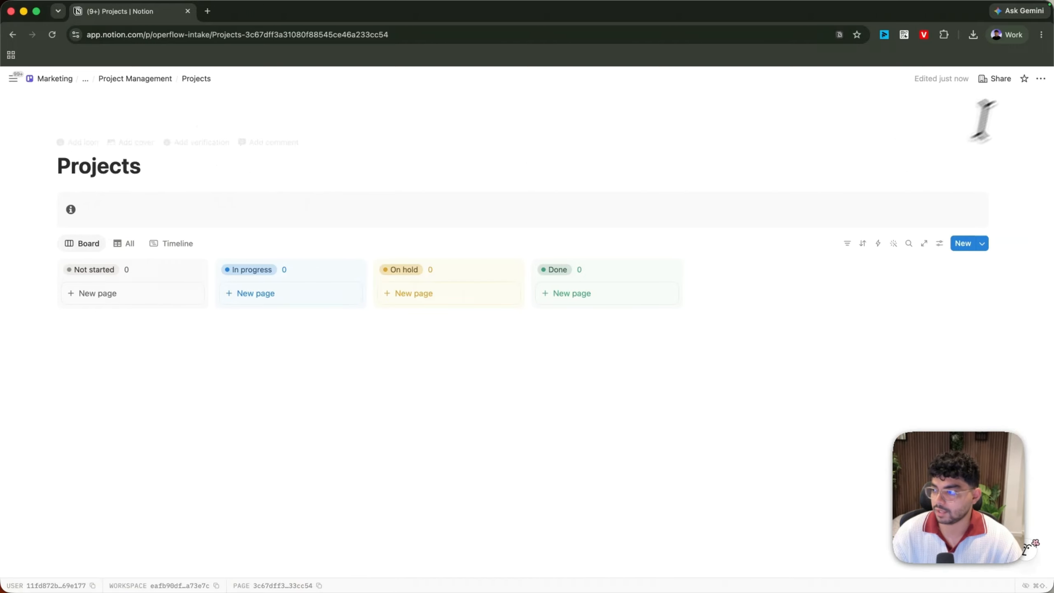
- Turn off page discussions and the table of contents in the Projects page's customization settings
left_click(1040, 79)
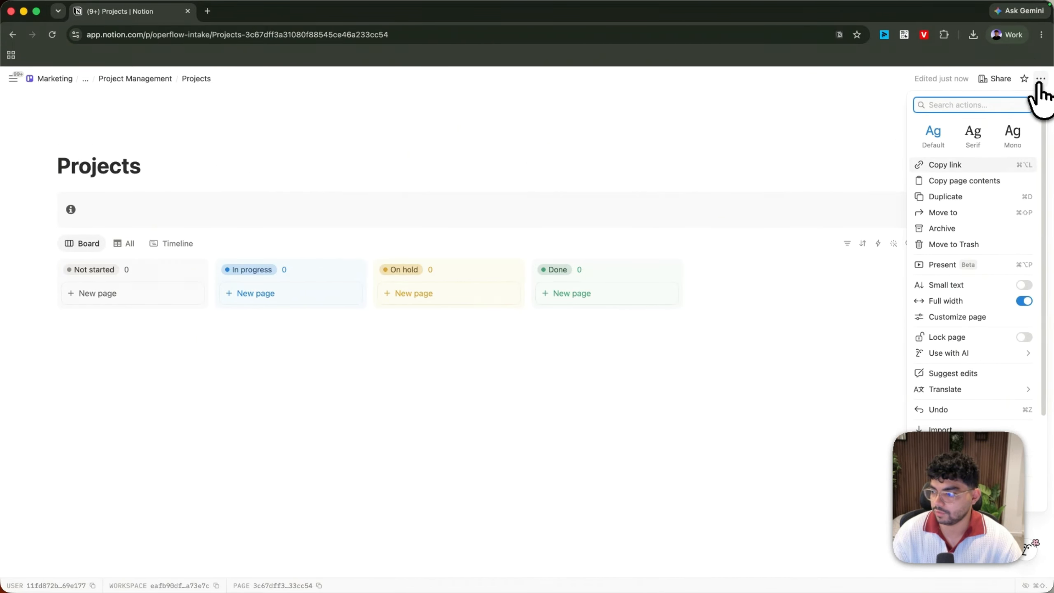
left_click(950, 319)
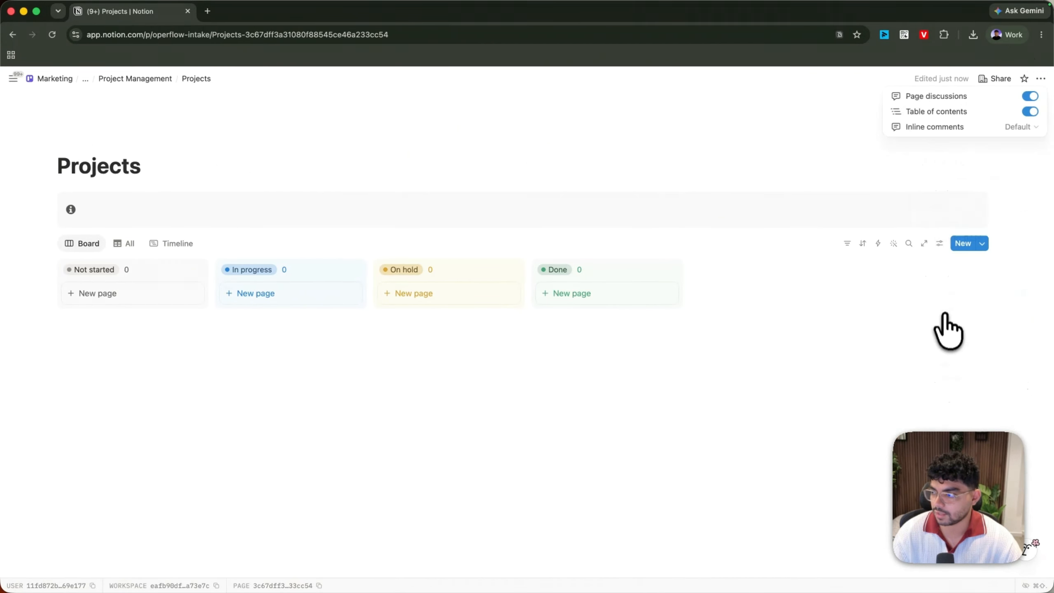
left_click(1030, 111)
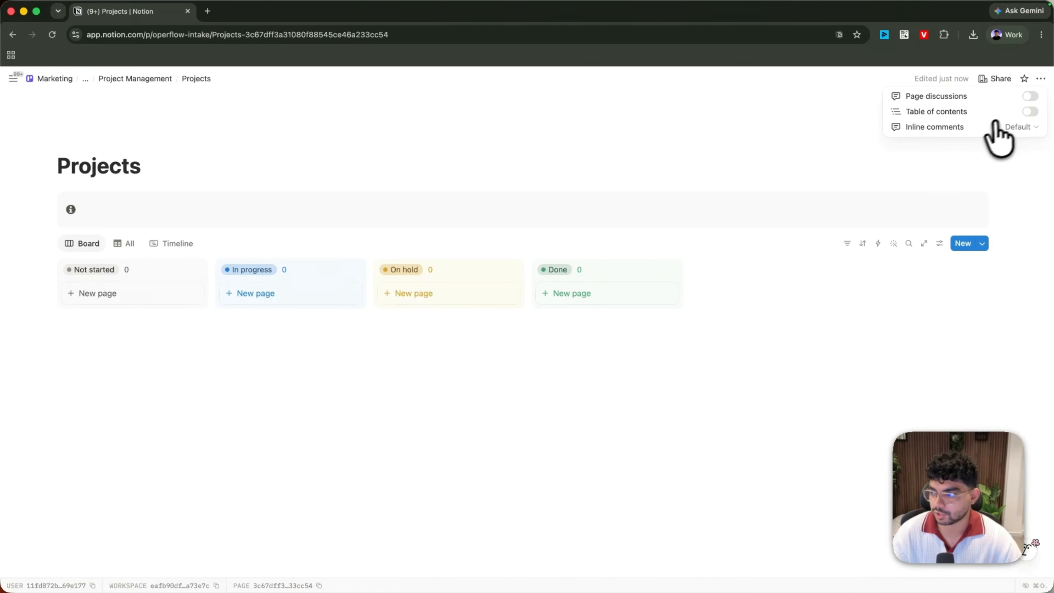
left_click(664, 152)
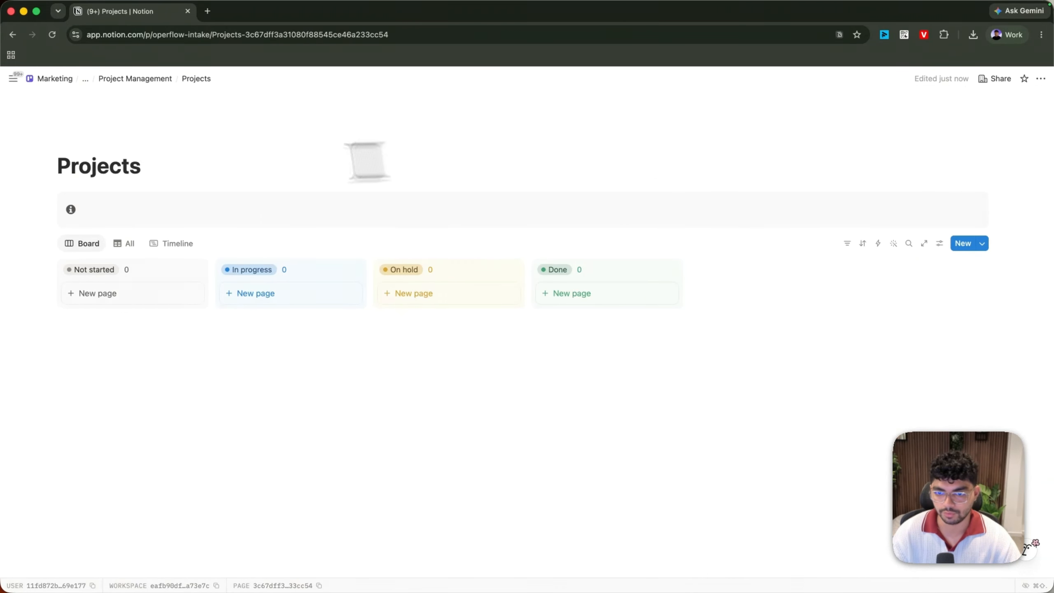
- Fill the callout with "A central hub to view and manage all projects in one place via the embedded Projects_Alpha database."
left_click(196, 213)
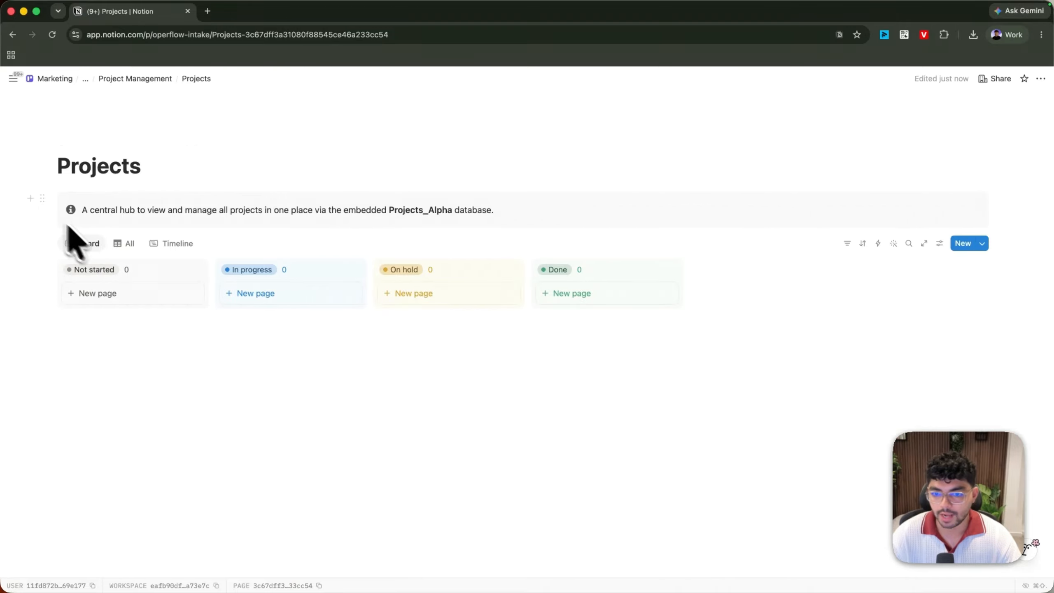
- Insert a button block below the callout, name it New Project and give it the circled plus icon
left_click(28, 210)
key("Escape")
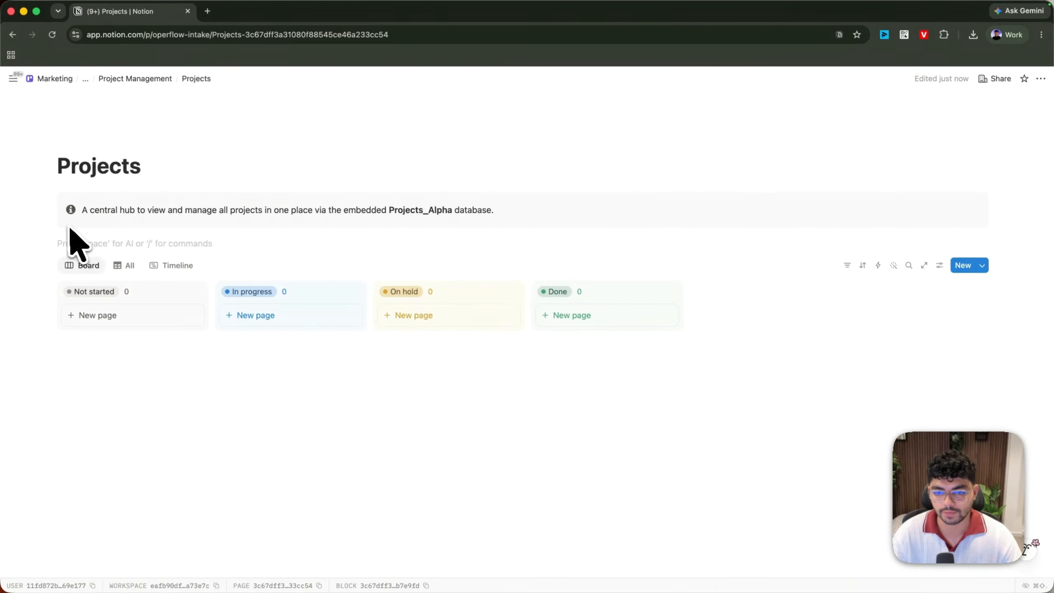
type("/bu")
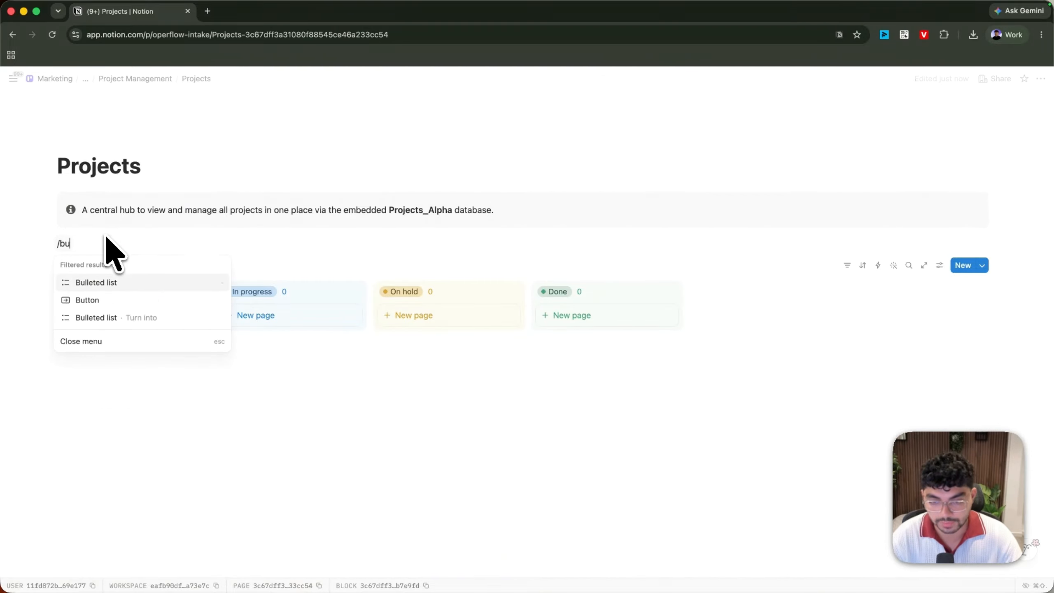
left_click(101, 297)
type("New Project")
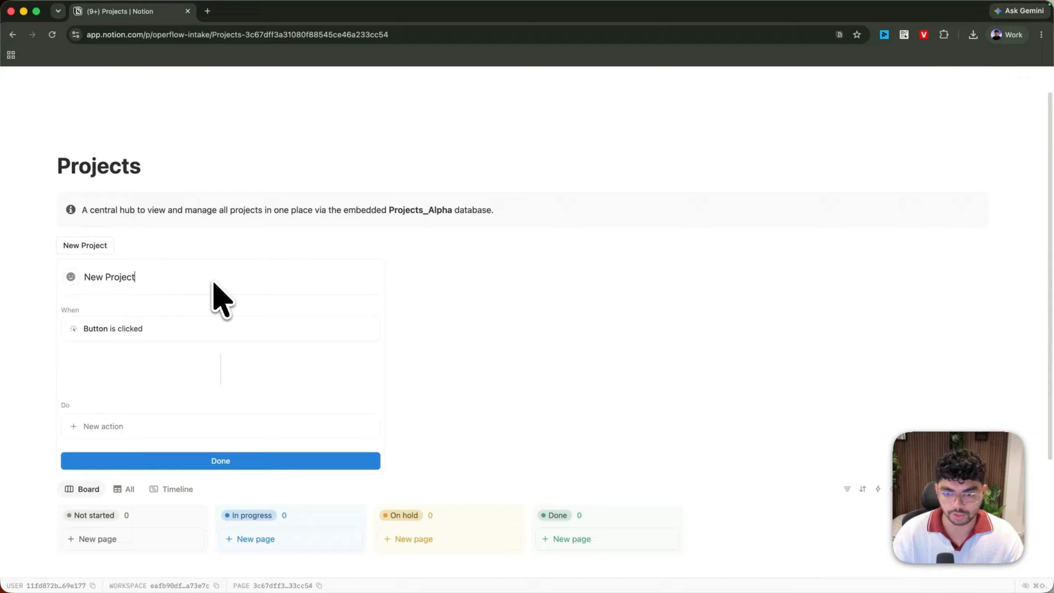
left_click(70, 277)
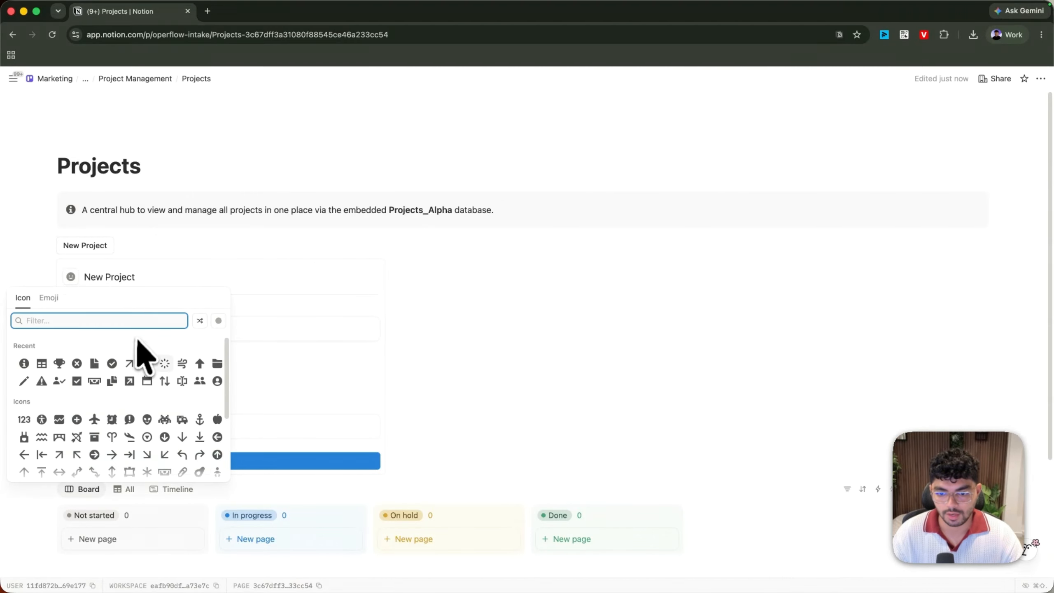
type("plus")
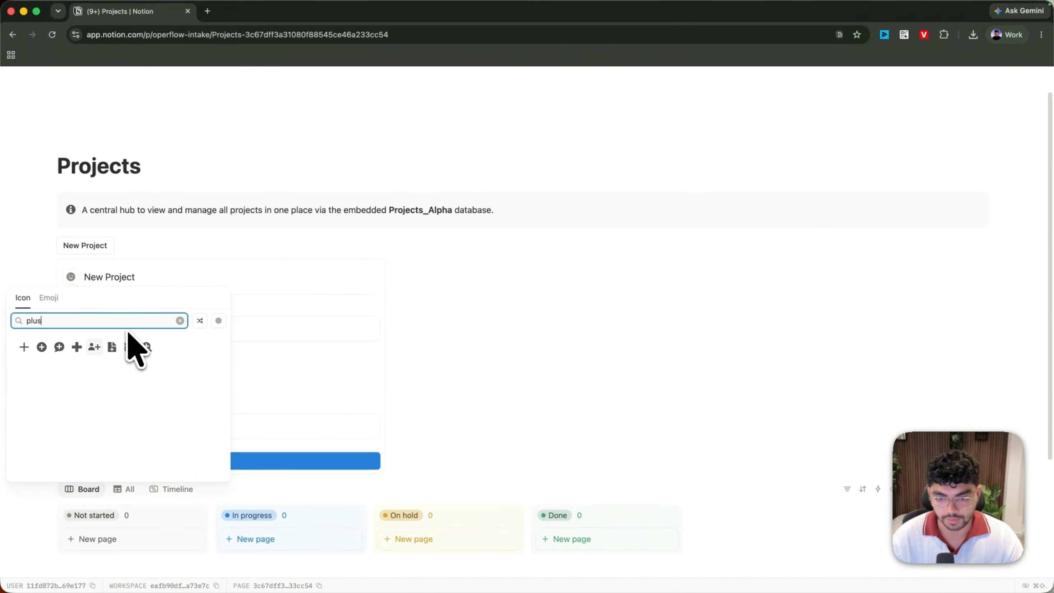
left_click(42, 347)
- Add an action to the New Project button that adds a page to Projects_Alpha
scroll(174, 388, "down", 2)
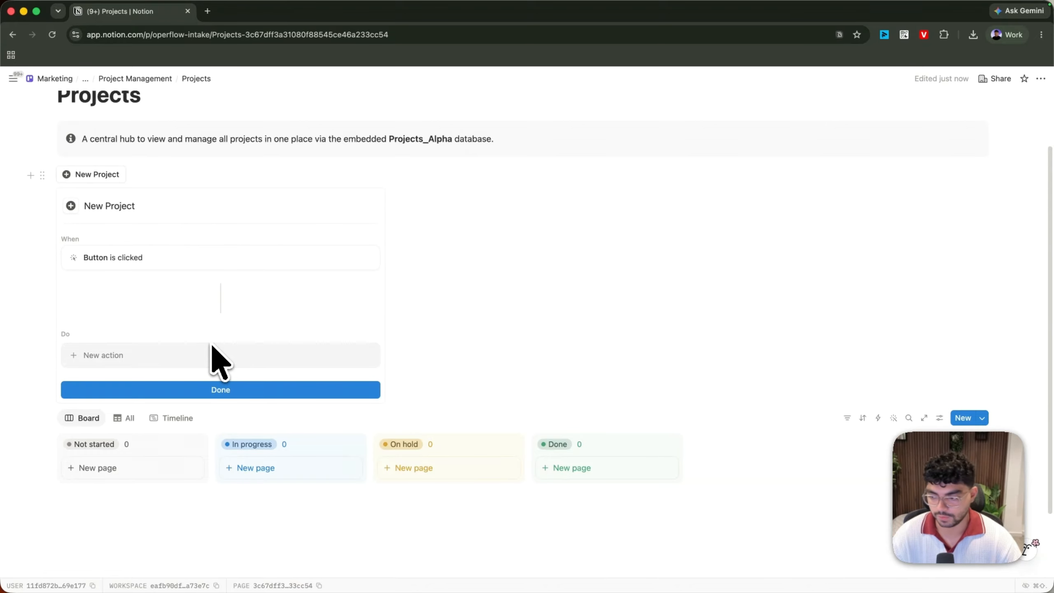
left_click(119, 356)
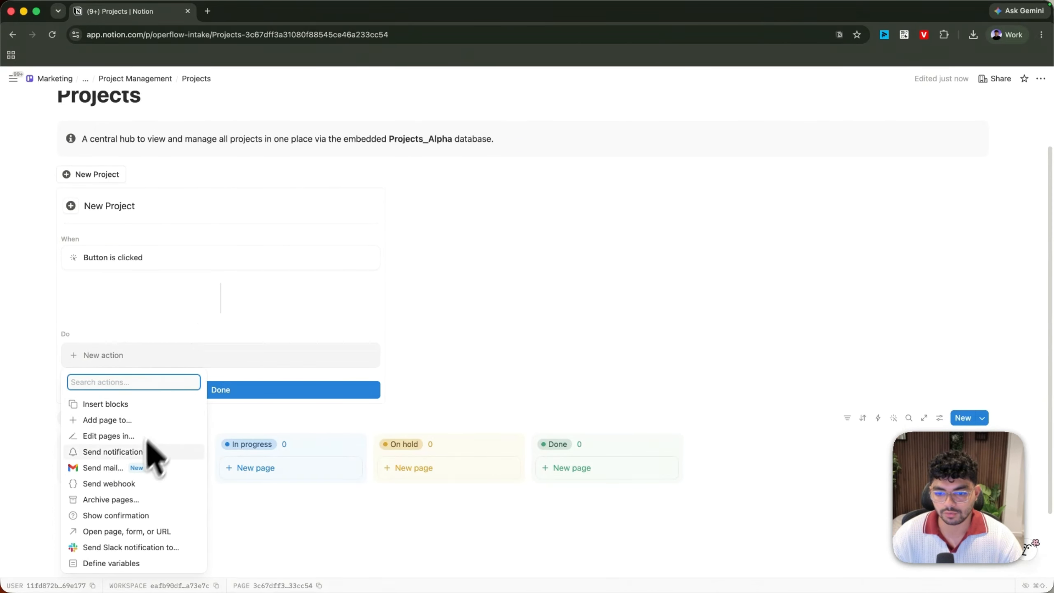
left_click(109, 420)
left_click(165, 354)
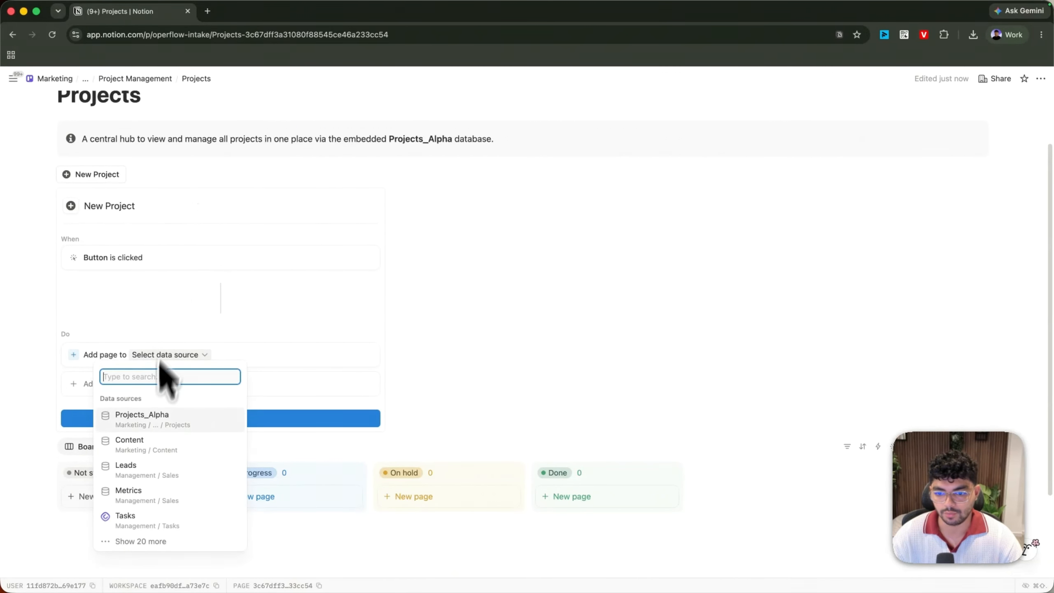
left_click(158, 415)
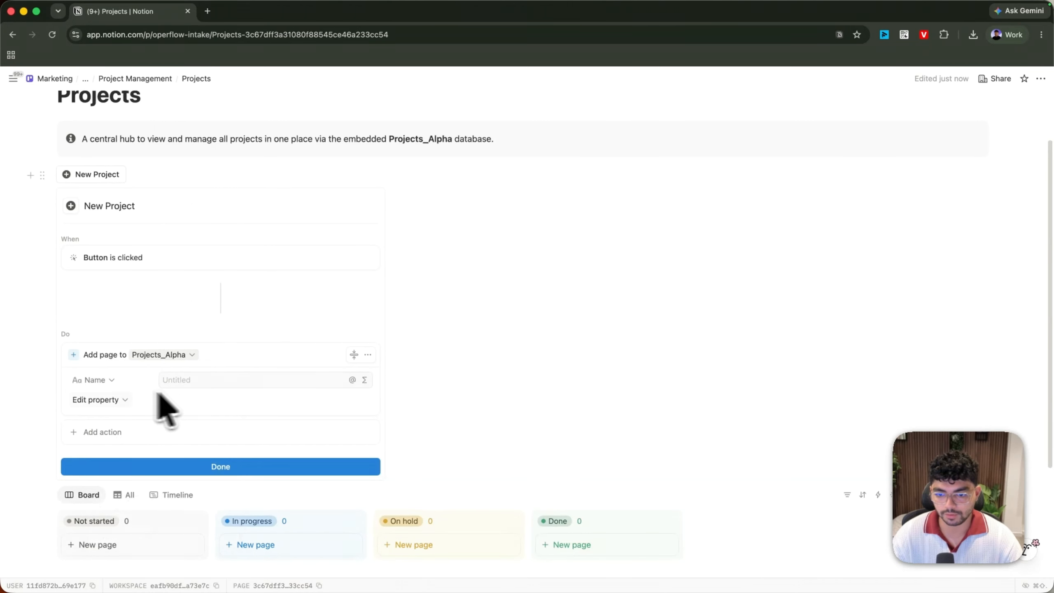
- Add a second button action that opens the page newly added to Projects_Alpha
left_click(124, 410)
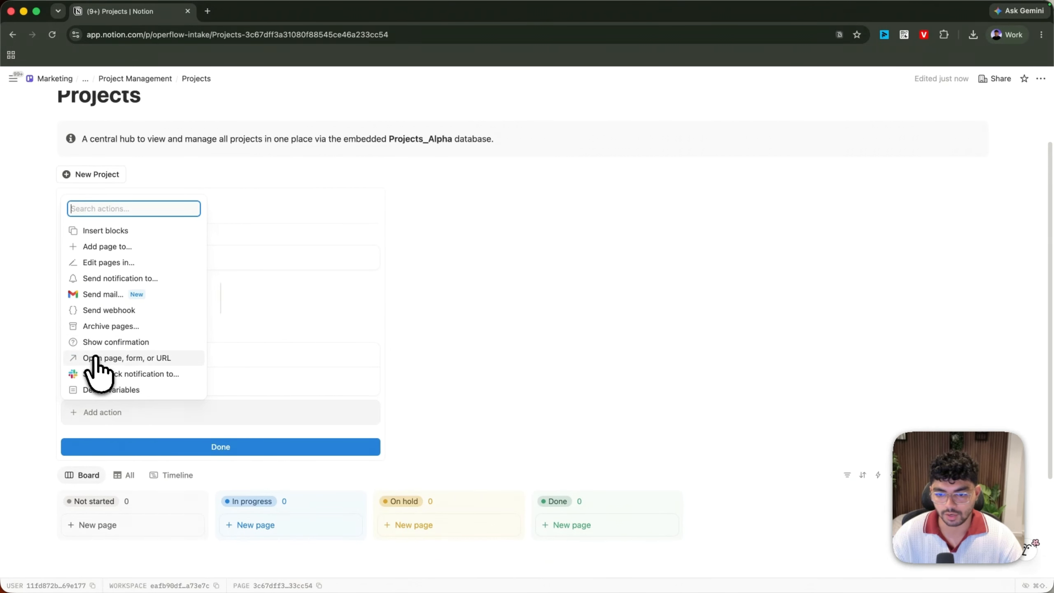
left_click(98, 357)
left_click(143, 413)
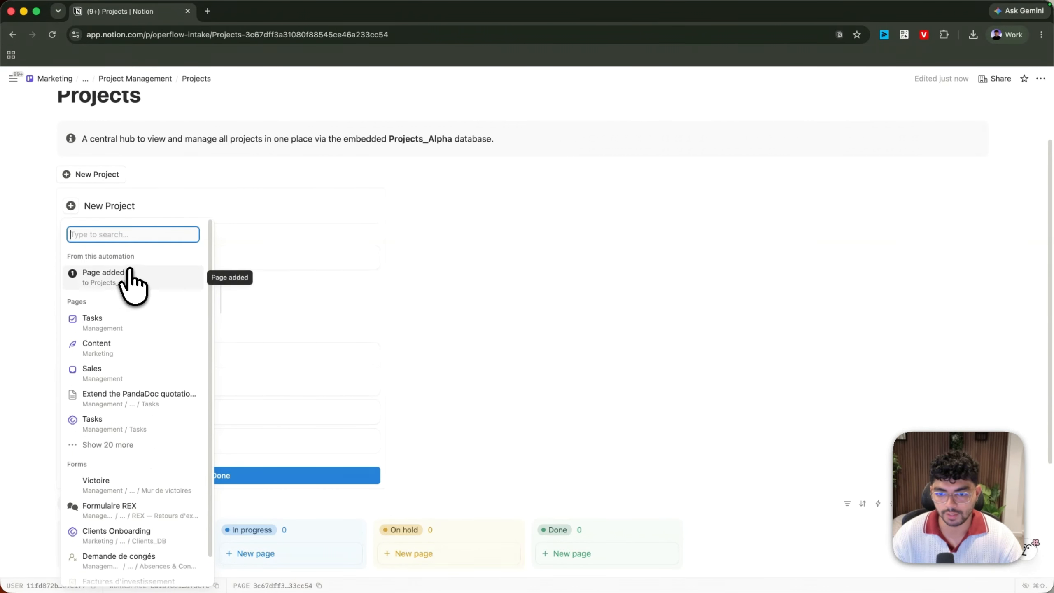
left_click(125, 274)
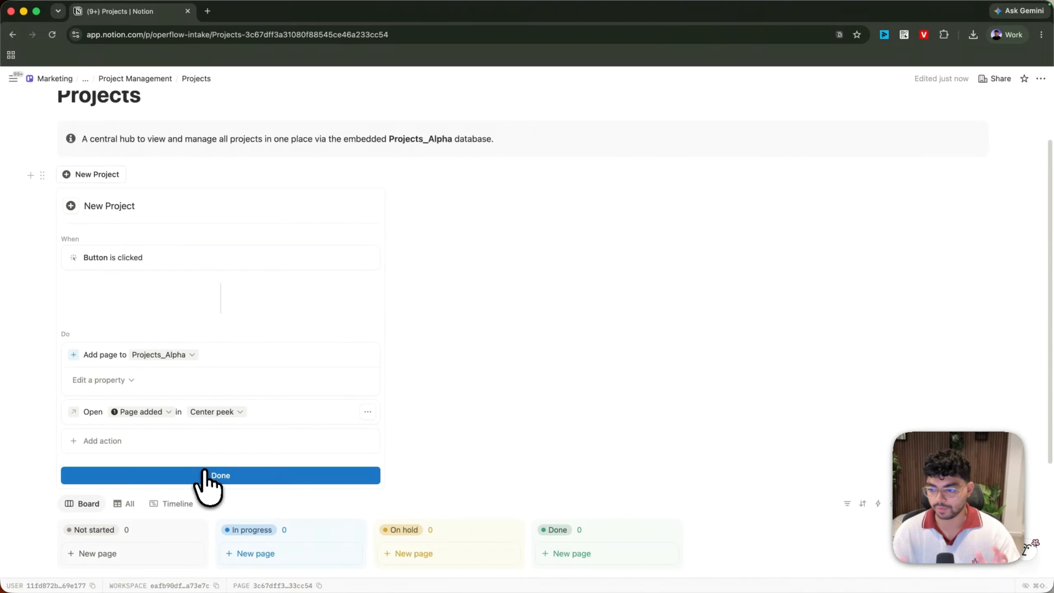
- Finish configuring the New Project button and run it to create a new page in Projects_Alpha
left_click(204, 474)
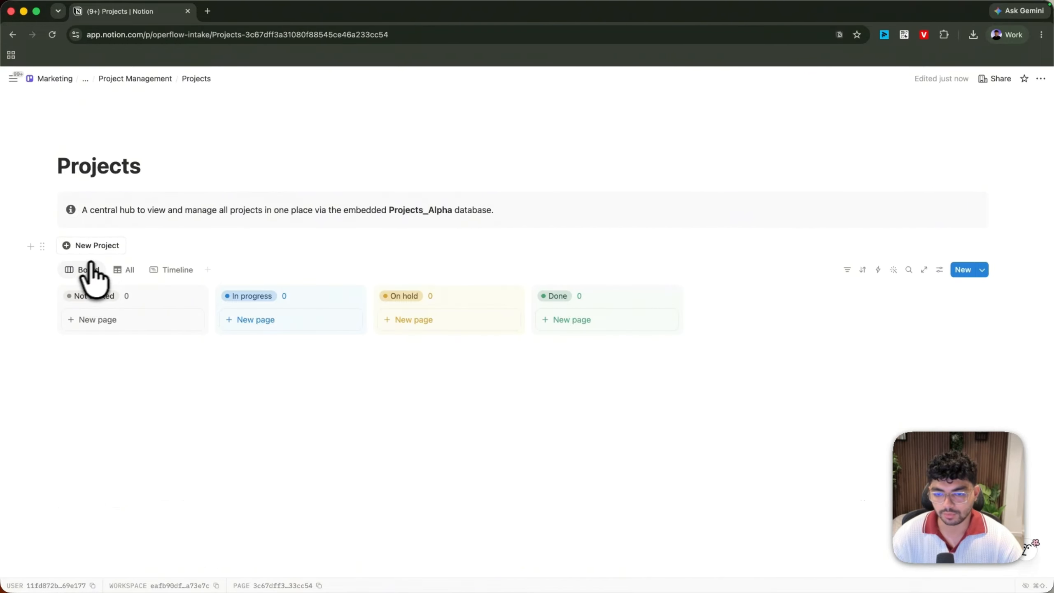
left_click(98, 247)
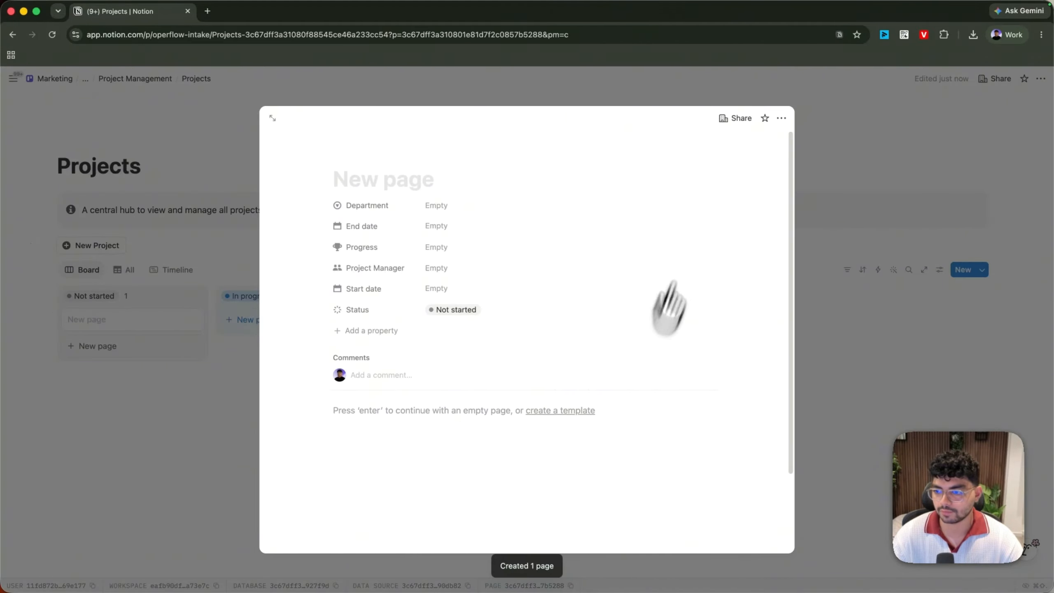
left_click(782, 118)
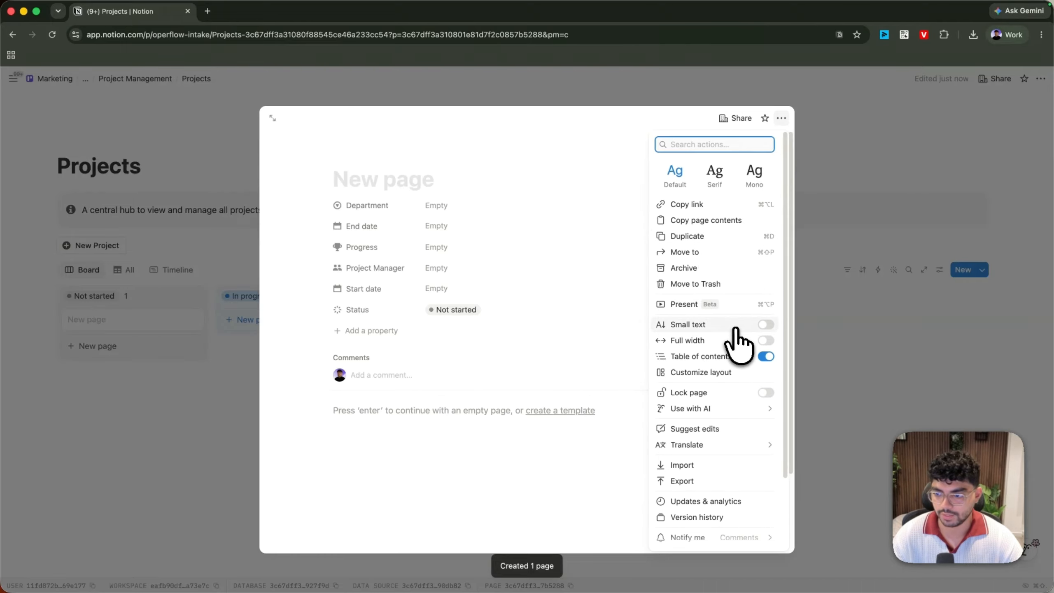
left_click(332, 309)
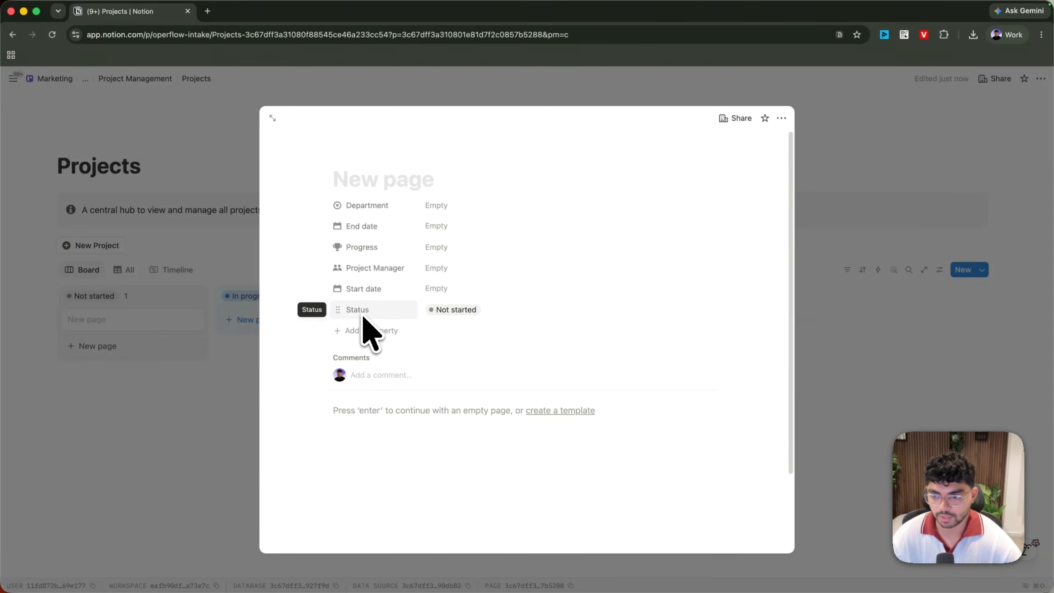
- Reorder the page properties to Status, Project Manager, Progress, Department, Start date, End date, and apply the layout to all pages
left_click_drag(365, 290, 365, 227)
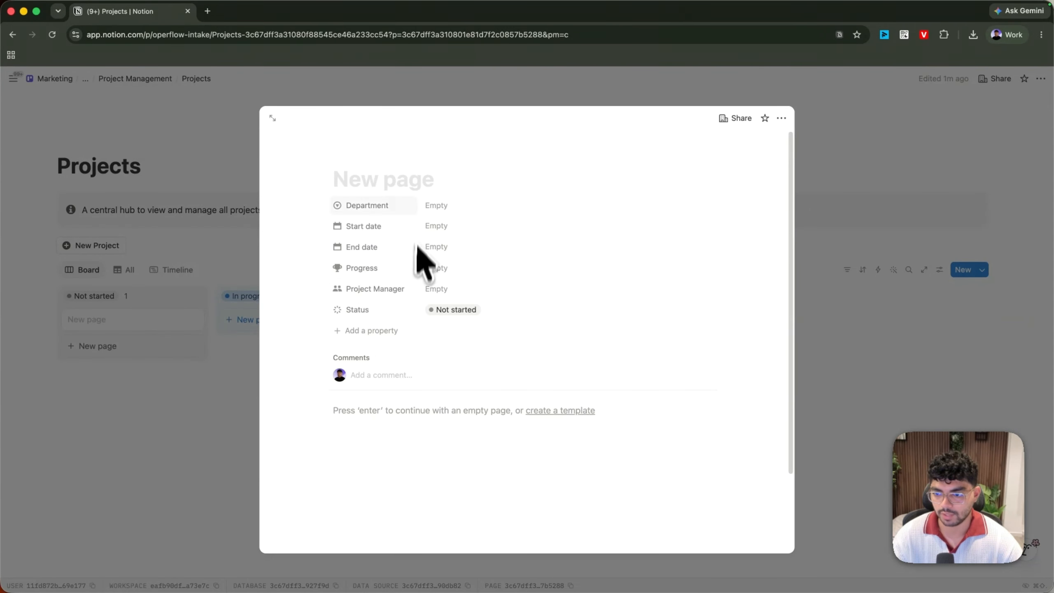
left_click_drag(361, 268, 367, 203)
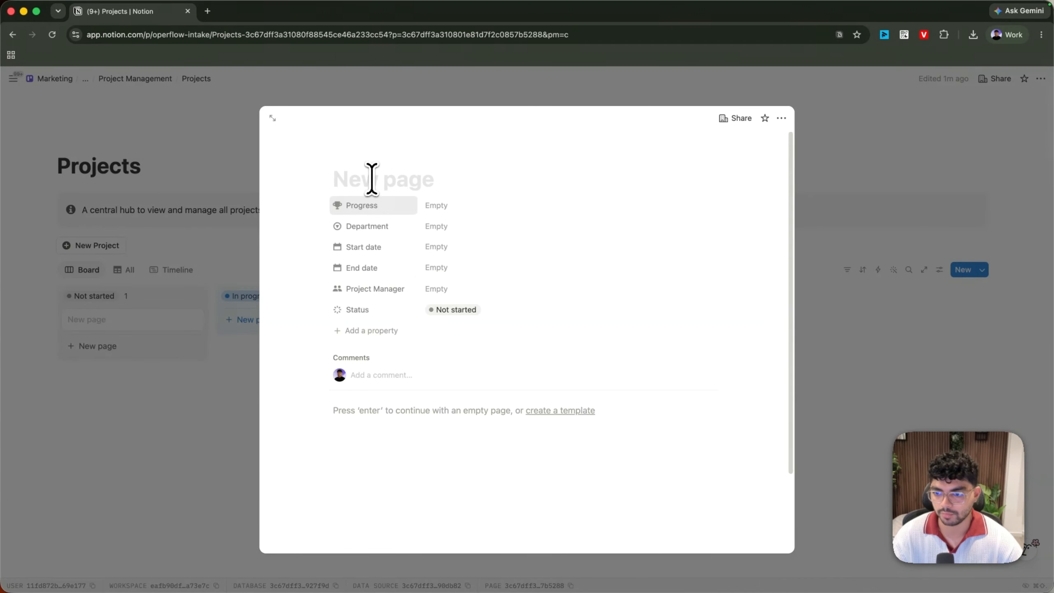
left_click_drag(365, 289, 367, 204)
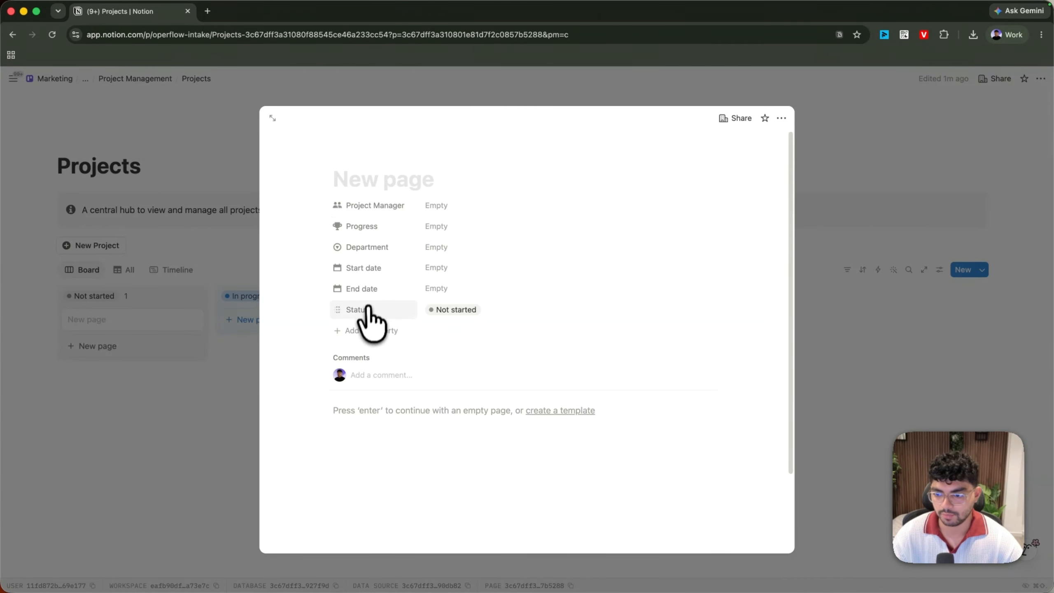
left_click_drag(368, 311, 367, 210)
left_click(539, 154)
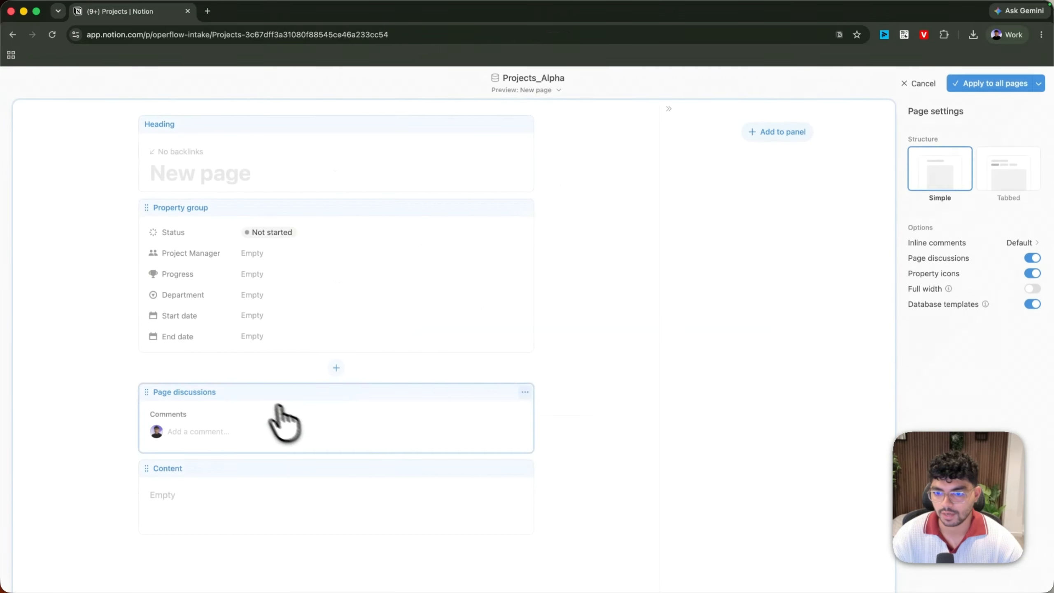
left_click(1013, 86)
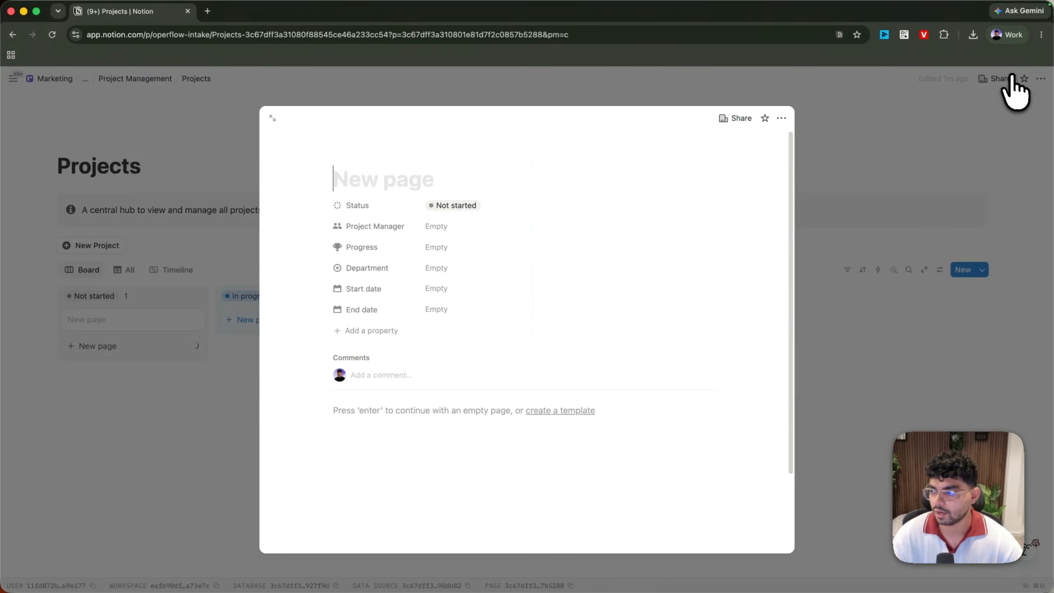
- Customize the Projects_Alpha page layout by pinning the Status property to the heading
left_click(539, 154)
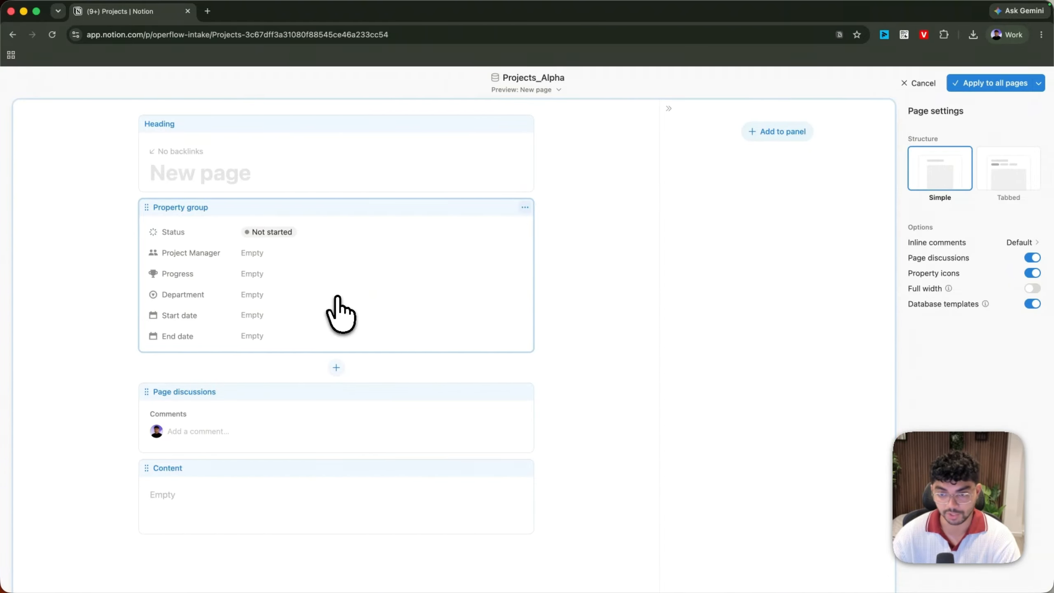
left_click(209, 247)
left_click(189, 178)
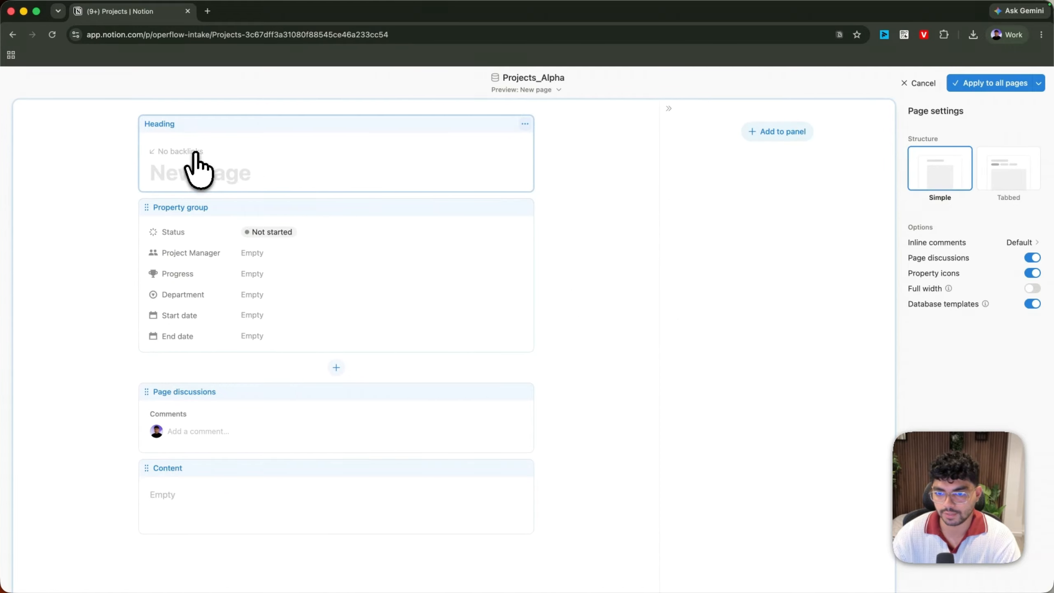
left_click(198, 166)
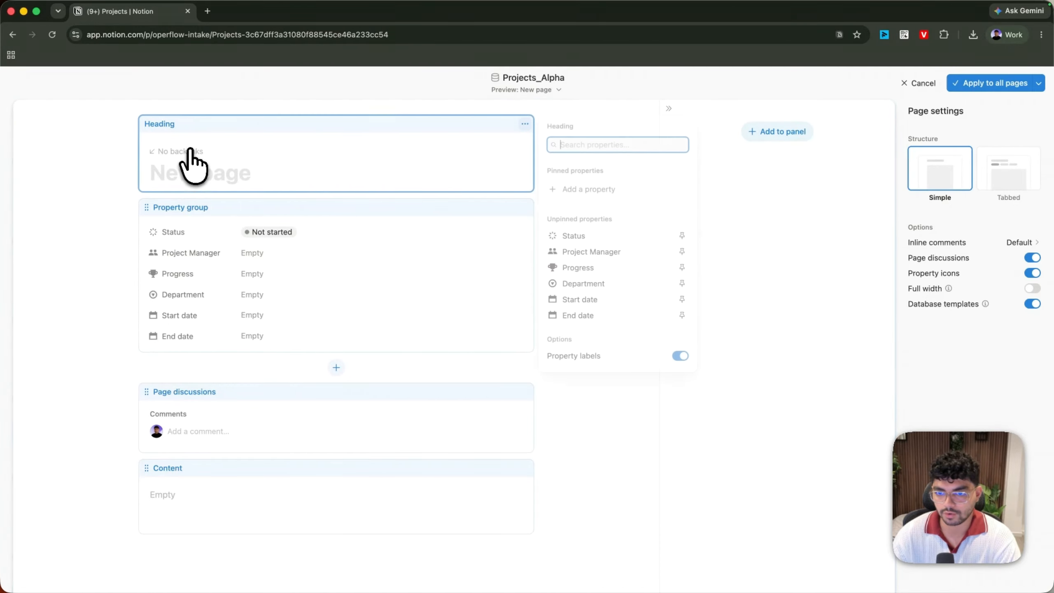
left_click(682, 236)
key("Escape")
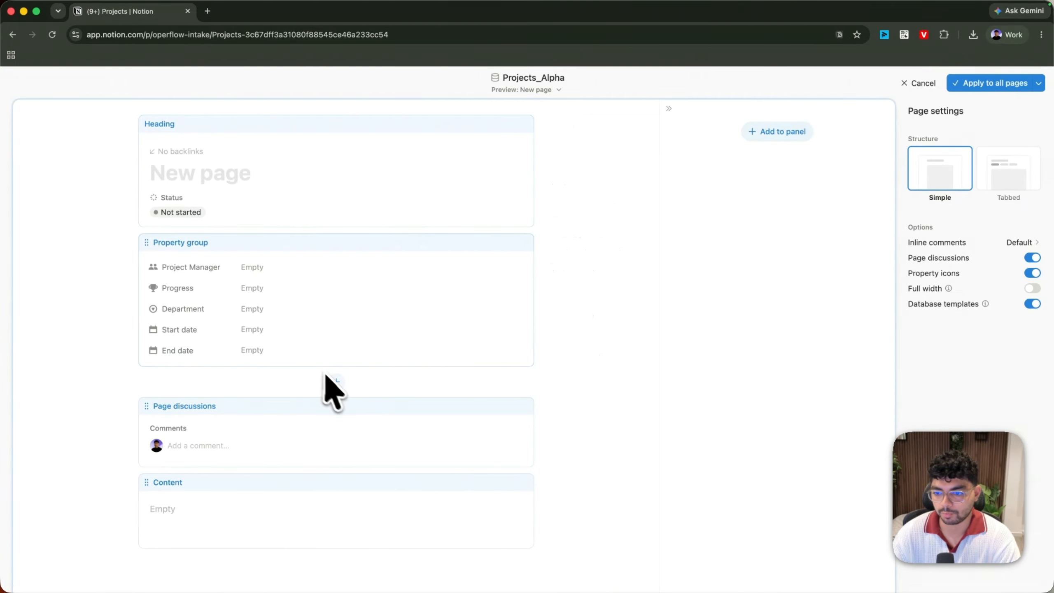
- Add Progress as a separate layout block and place it between the heading and the property group
left_click(327, 378)
left_click(552, 409)
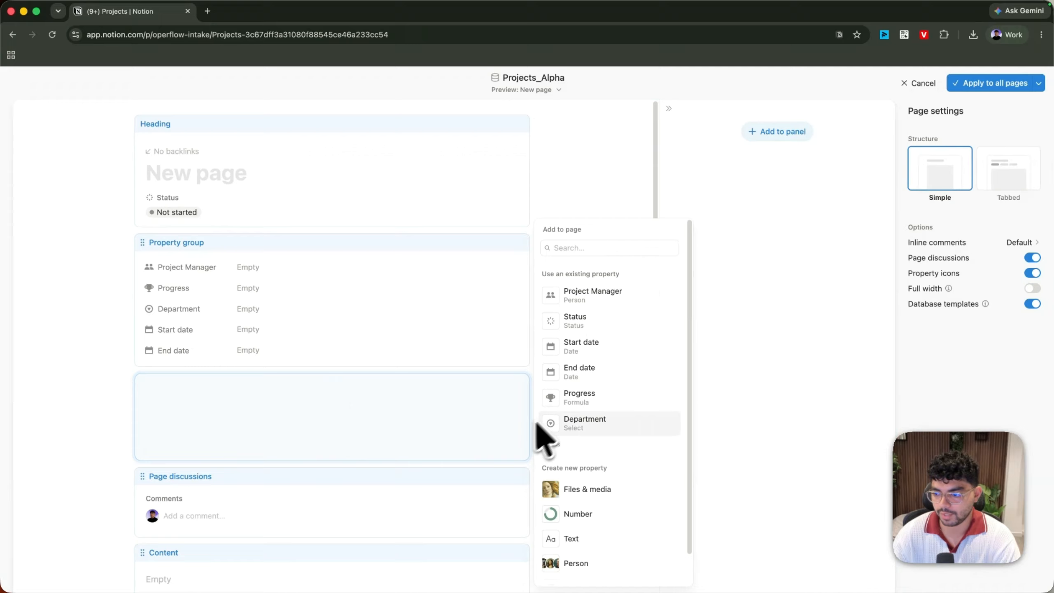
left_click(580, 398)
left_click_drag(225, 377, 213, 258)
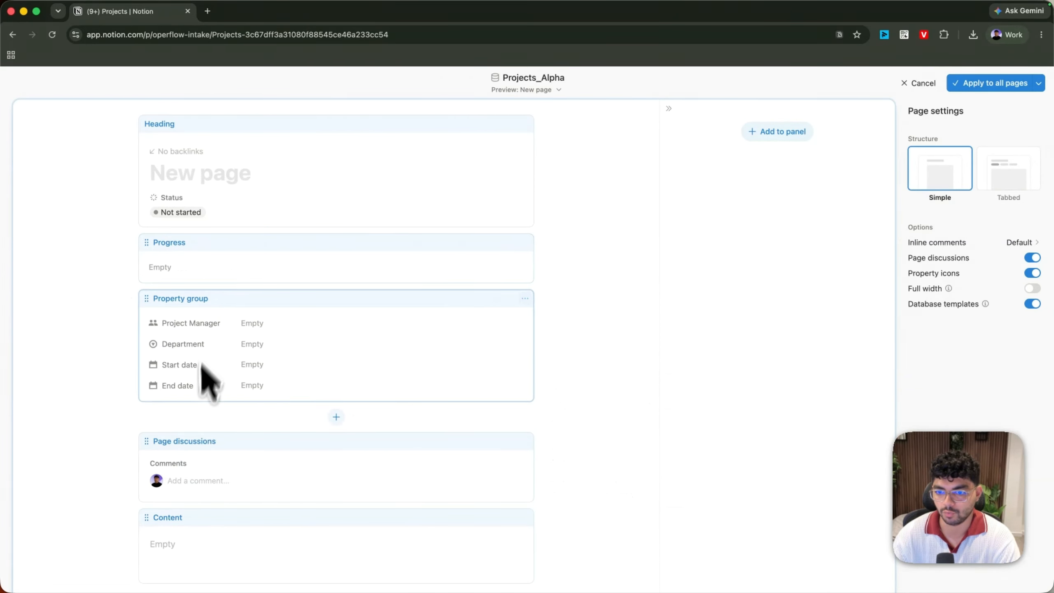
- Add a section named Details to the property group and apply the layout to all pages
left_click(212, 325)
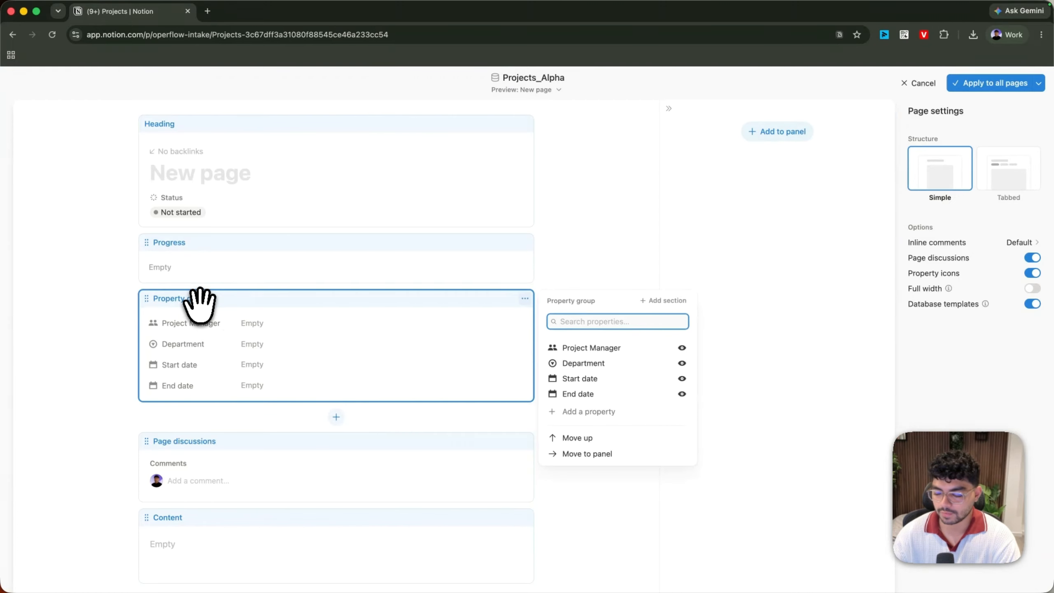
left_click(663, 300)
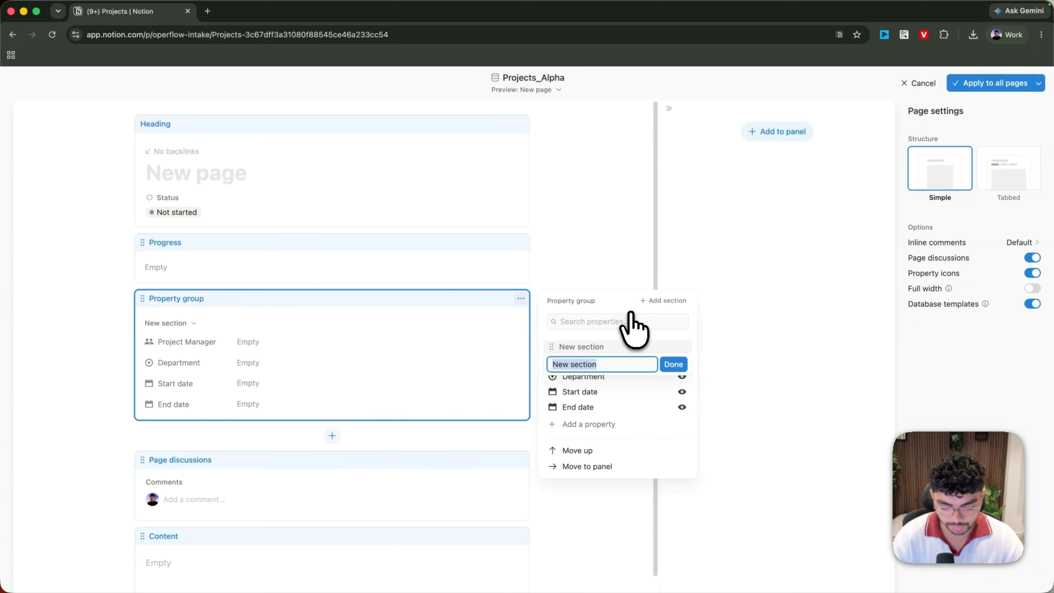
type("Details")
left_click(673, 363)
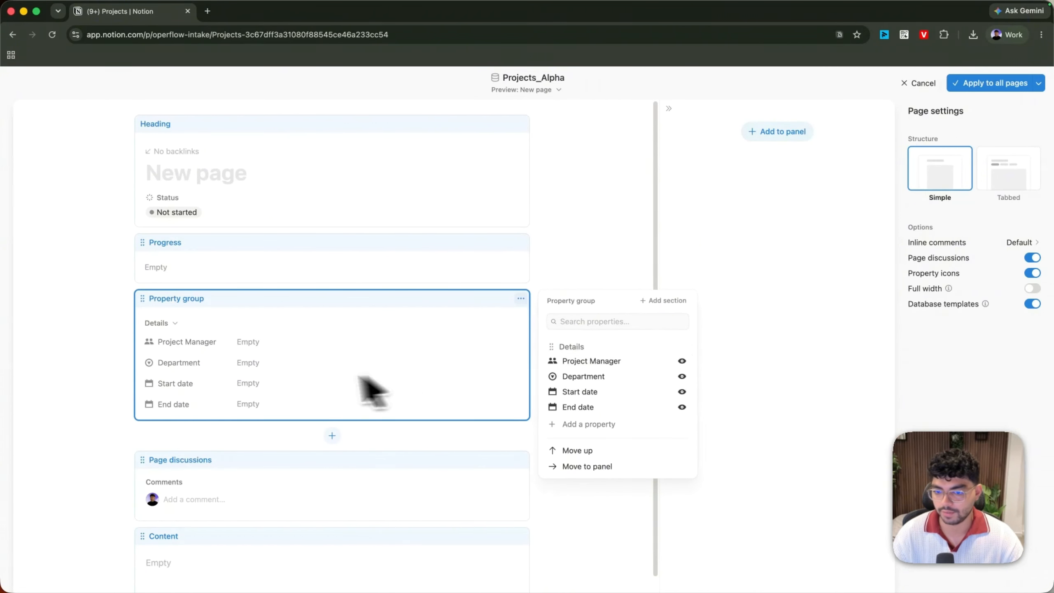
key("Escape")
left_click(960, 85)
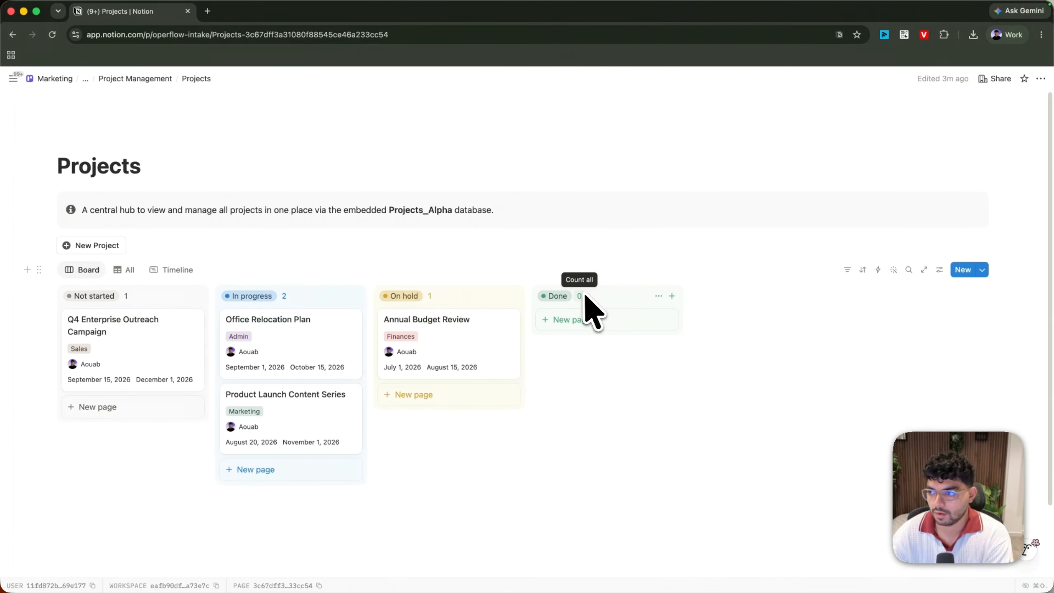
- Examine the sample projects in the Board and Timeline views of the Projects page
left_click_drag(729, 316, 89, 498)
left_click(428, 439)
left_click(429, 440)
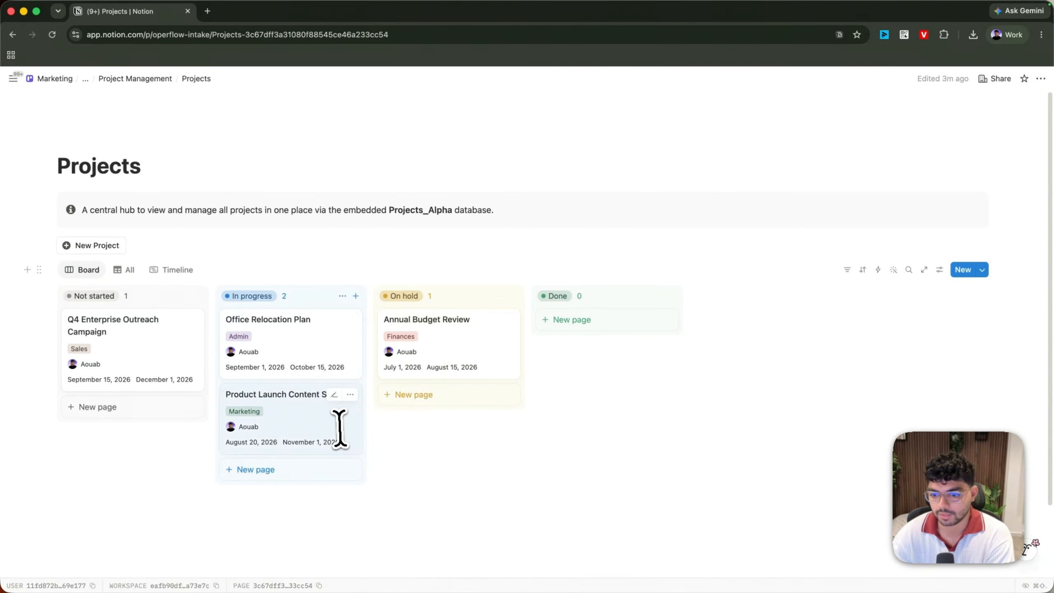
left_click(170, 272)
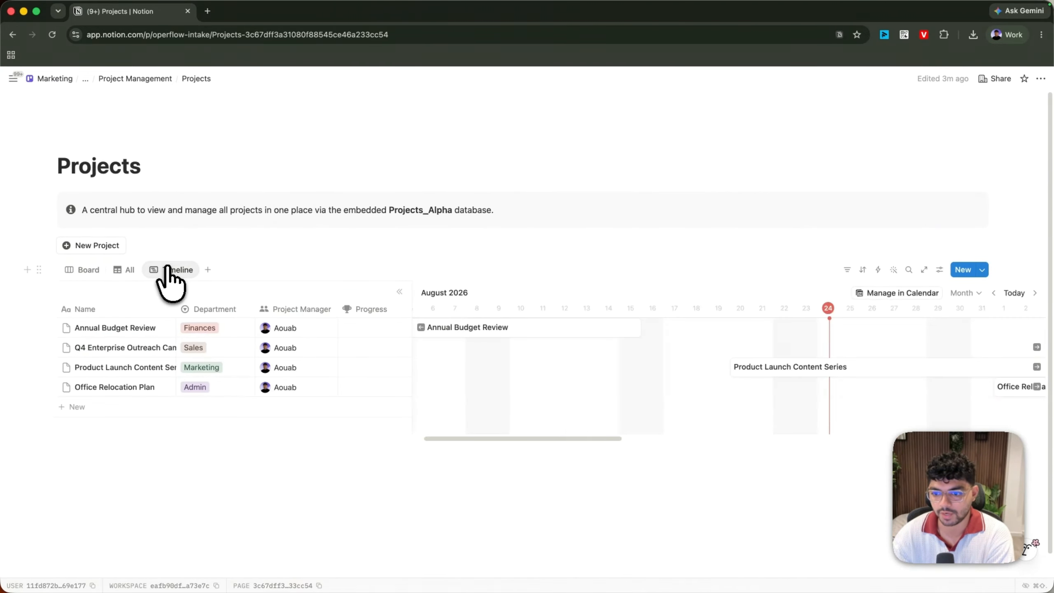
scroll(371, 317, "down", 1)
left_click_drag(491, 410, 467, 413)
left_click_drag(176, 298, 207, 286)
left_click(87, 246)
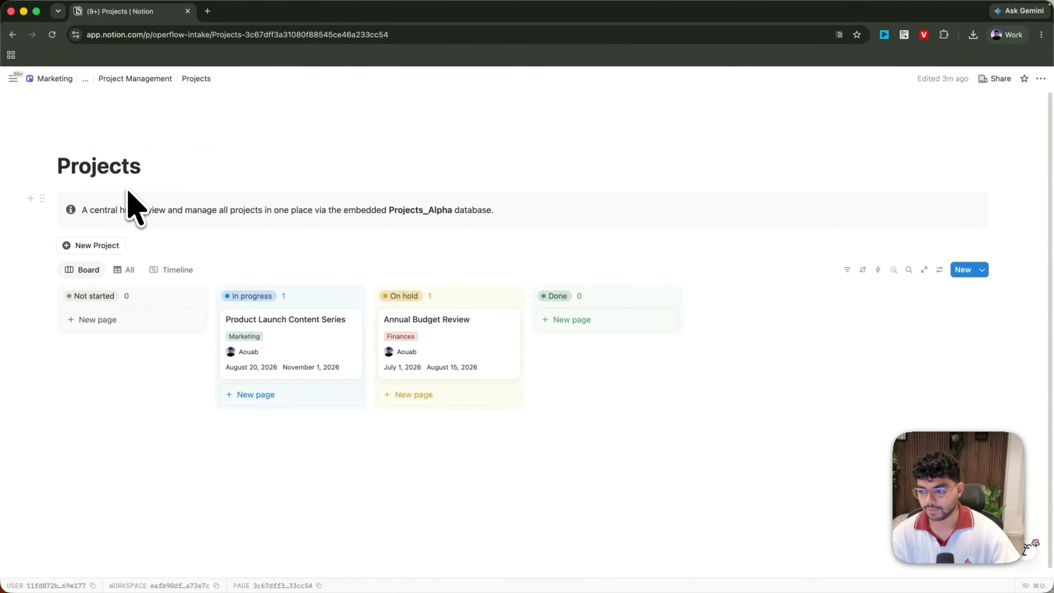
- Open the Tasks subpage of Project Management and set it to full width
left_click(135, 79)
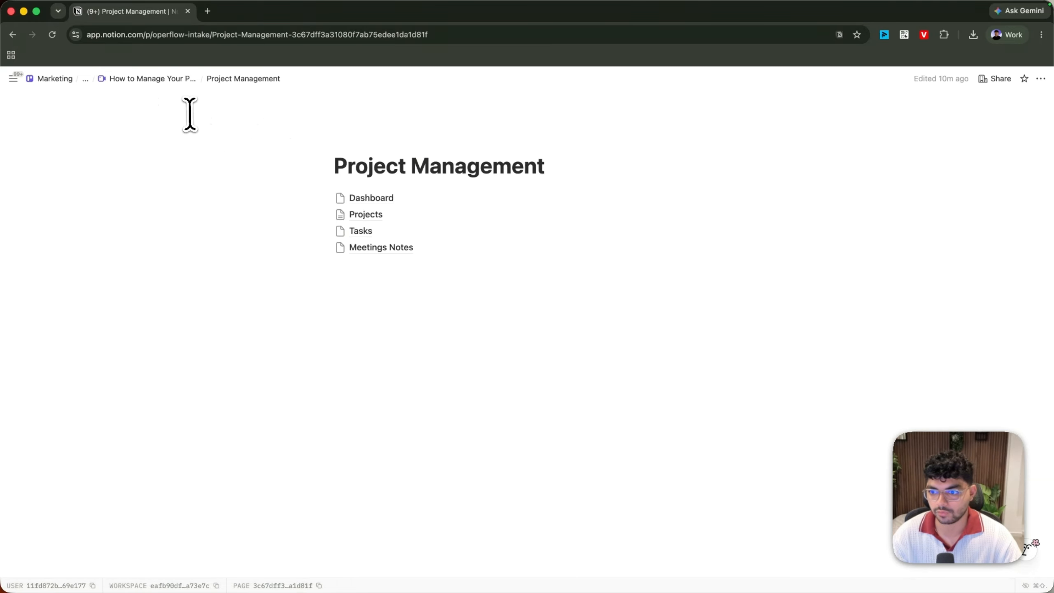
left_click_drag(190, 114, 257, 297)
left_click(360, 231)
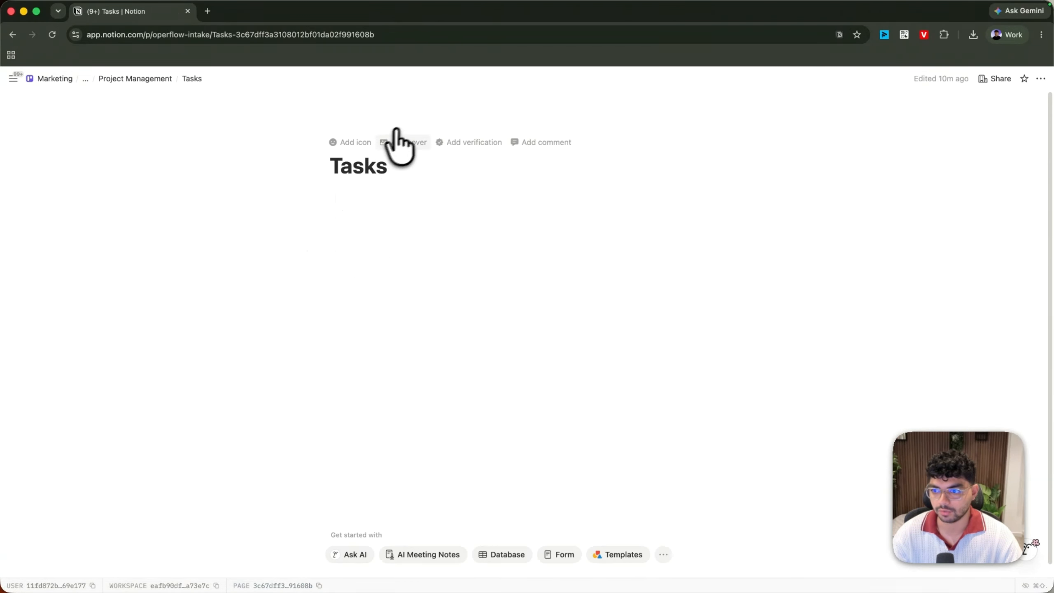
left_click(1040, 80)
left_click(961, 301)
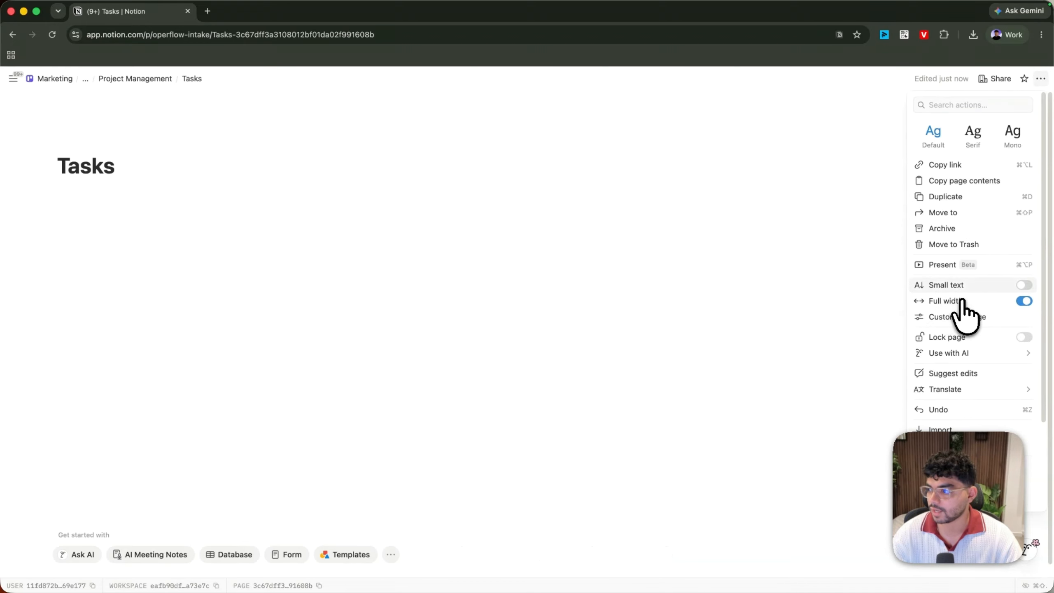
left_click(954, 317)
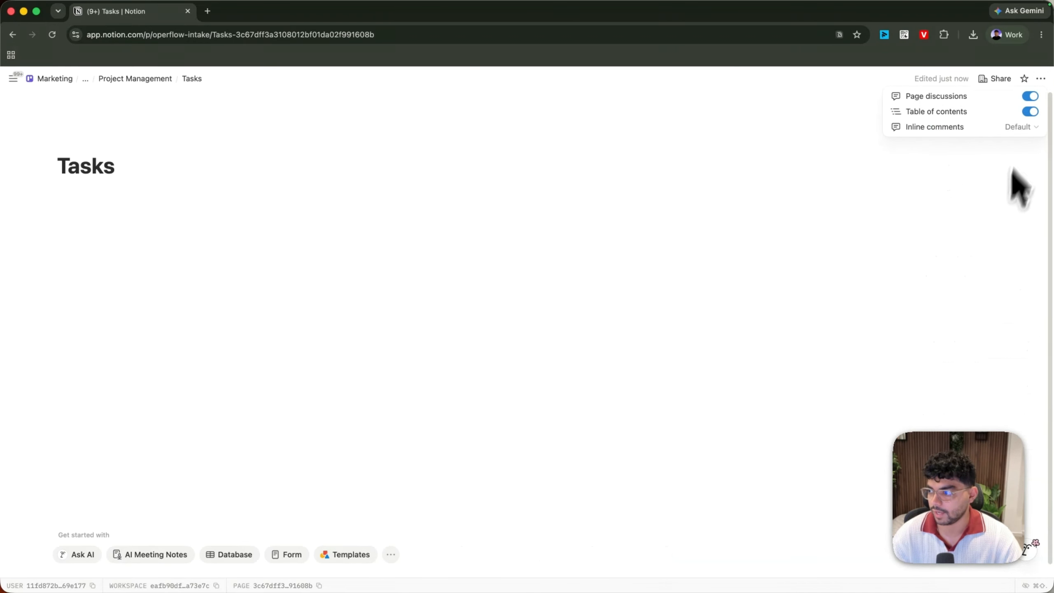
left_click(1040, 80)
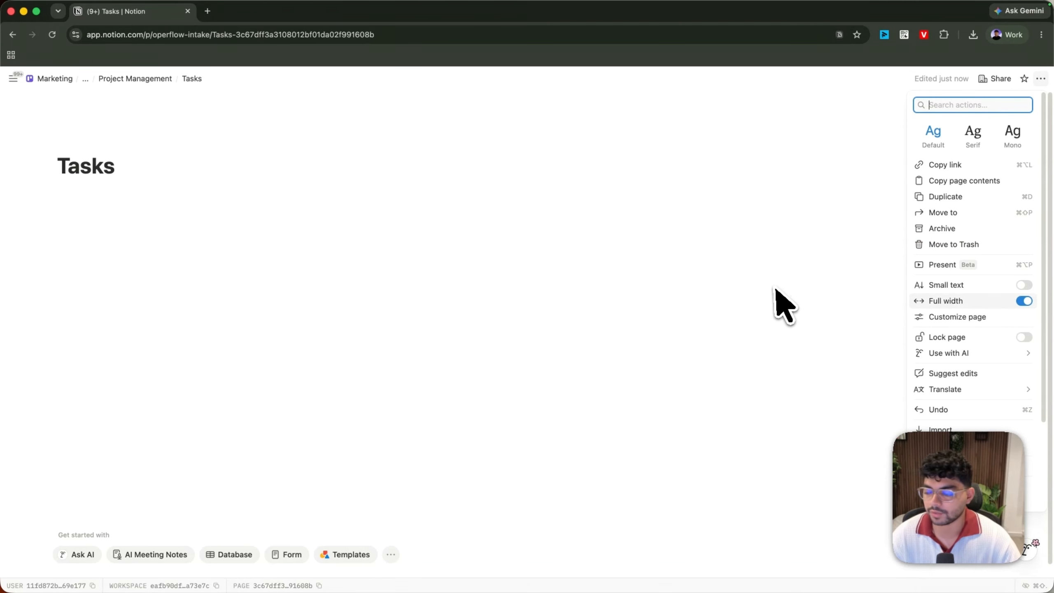
left_click(733, 276)
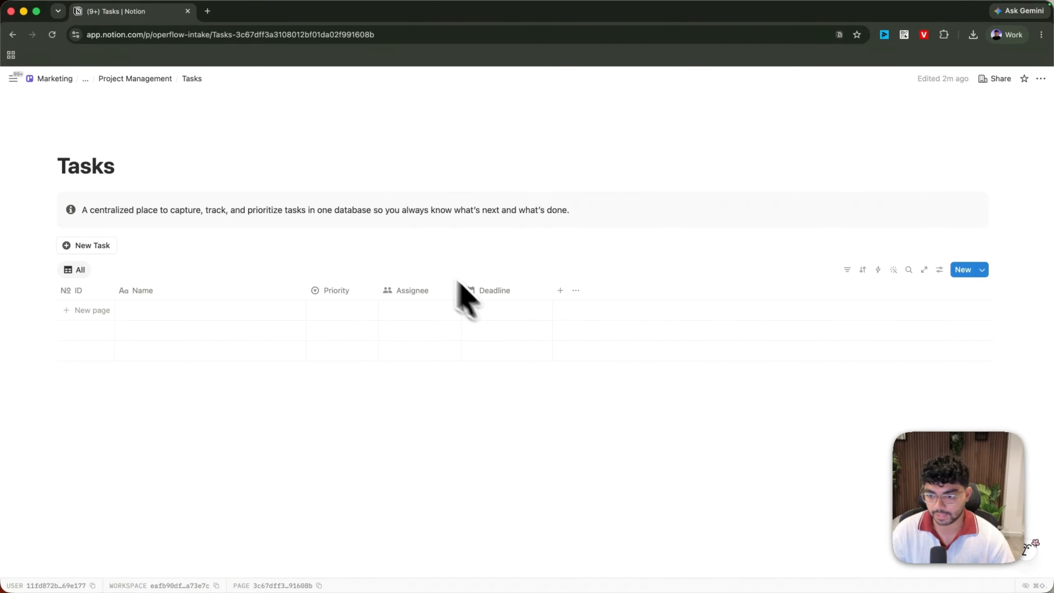
- Look over the Meetings Notes page and return to the Tasks page
left_click(125, 79)
left_click(396, 247)
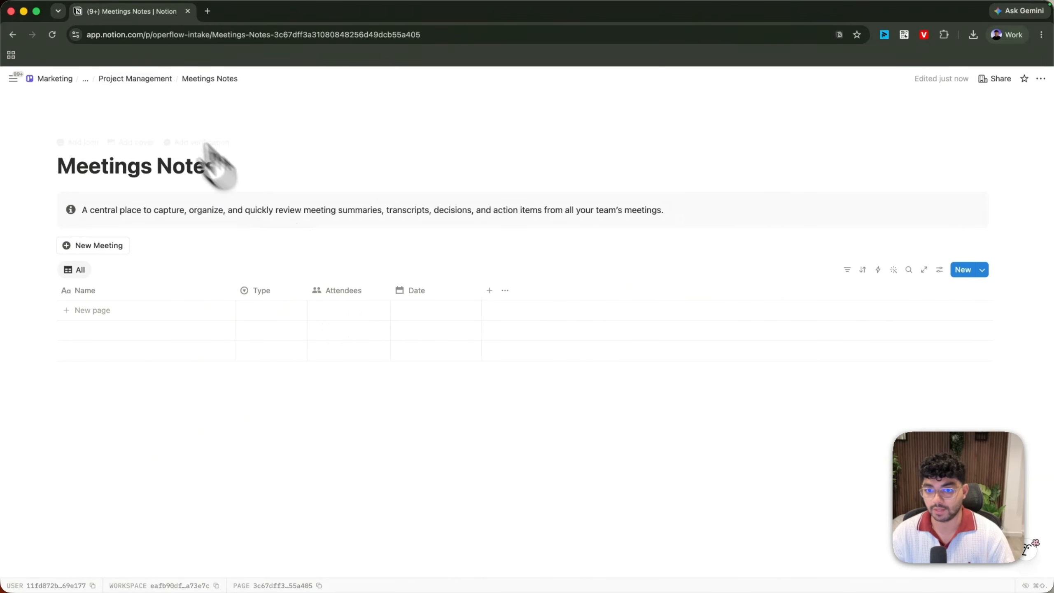
left_click(137, 79)
left_click(525, 231)
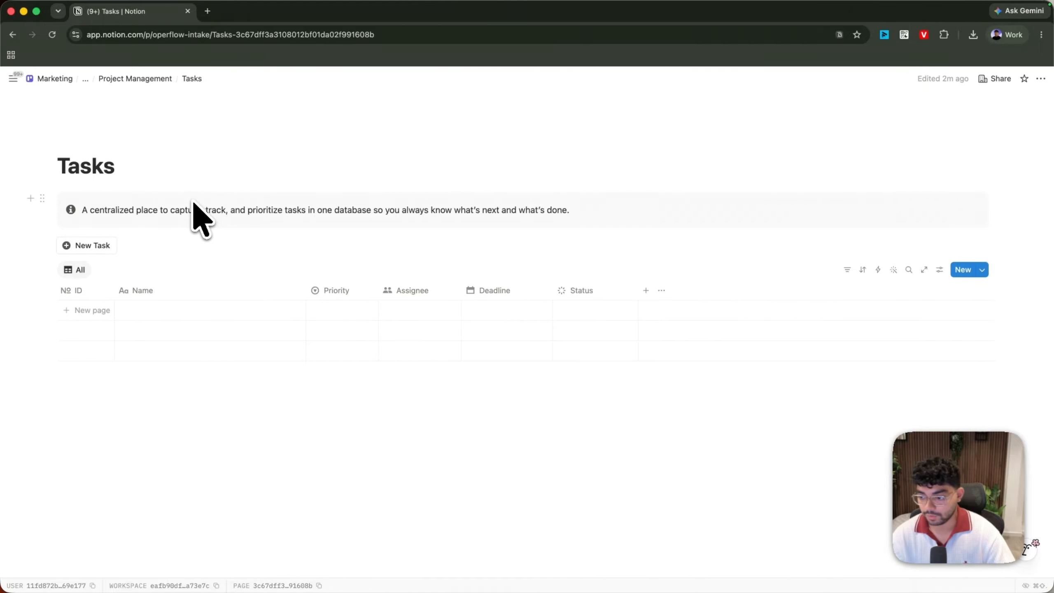
- Add a Board view to the Tasks page's database and place it before the All view
left_click(70, 269)
left_click(100, 269)
left_click(99, 269)
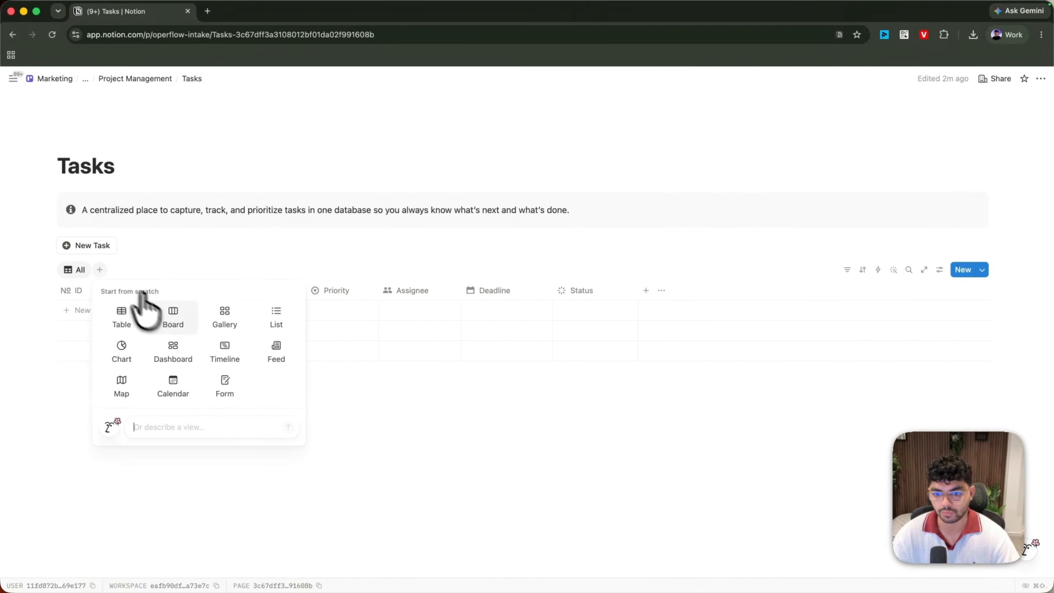
left_click(171, 314)
left_click(523, 301)
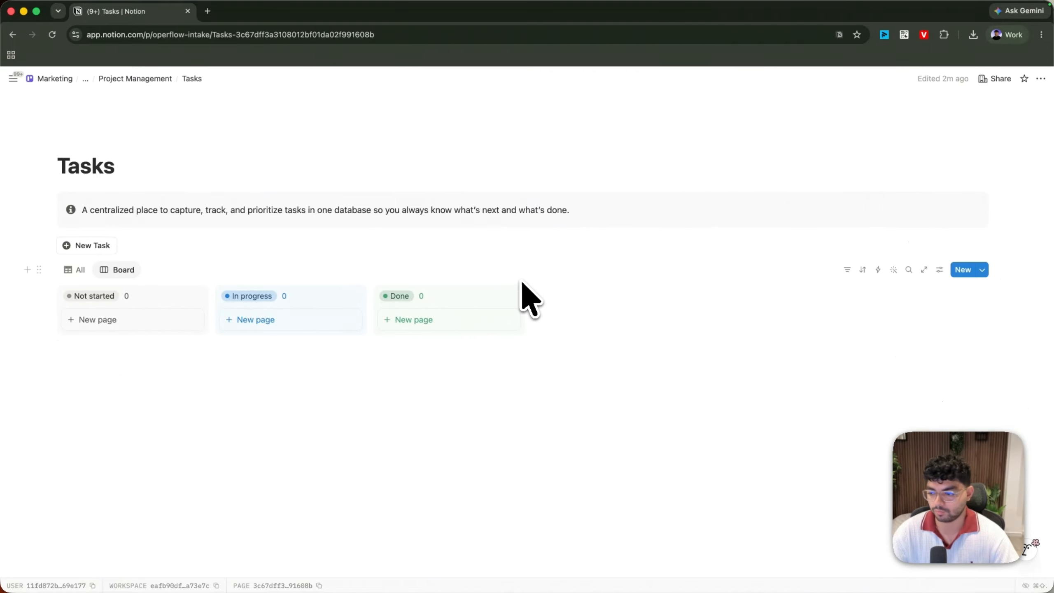
left_click_drag(145, 270, 76, 274)
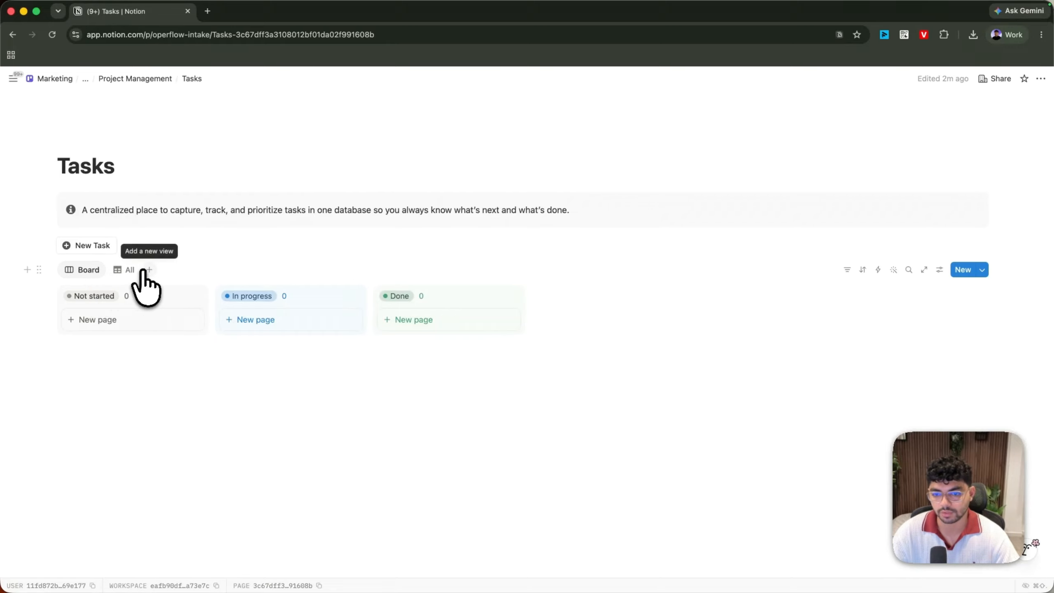
- Show the Assignee, Priority and Deadline properties on the cards of the Tasks Board view
left_click(940, 270)
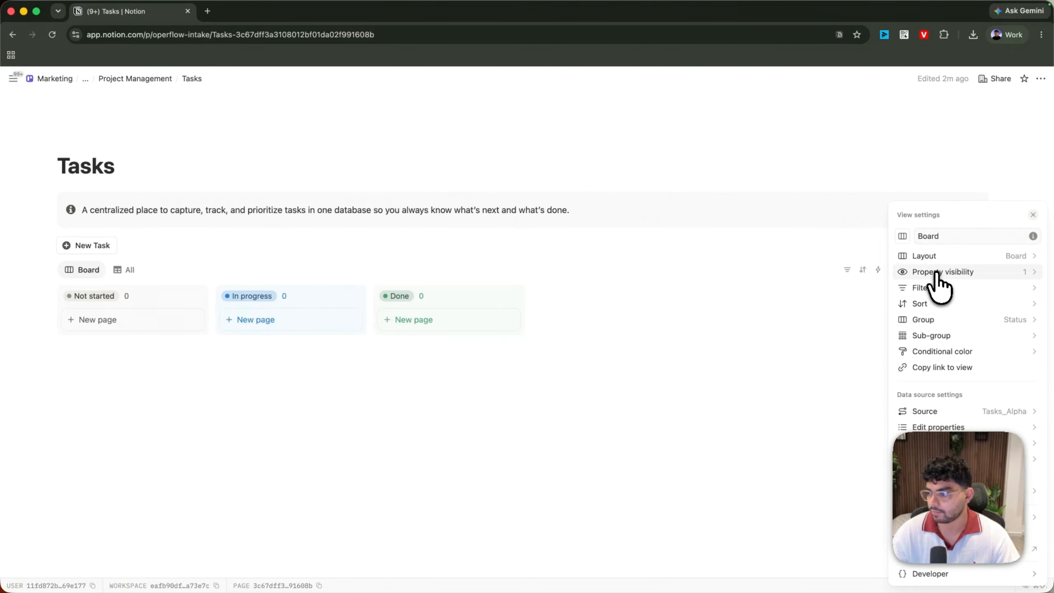
left_click(936, 274)
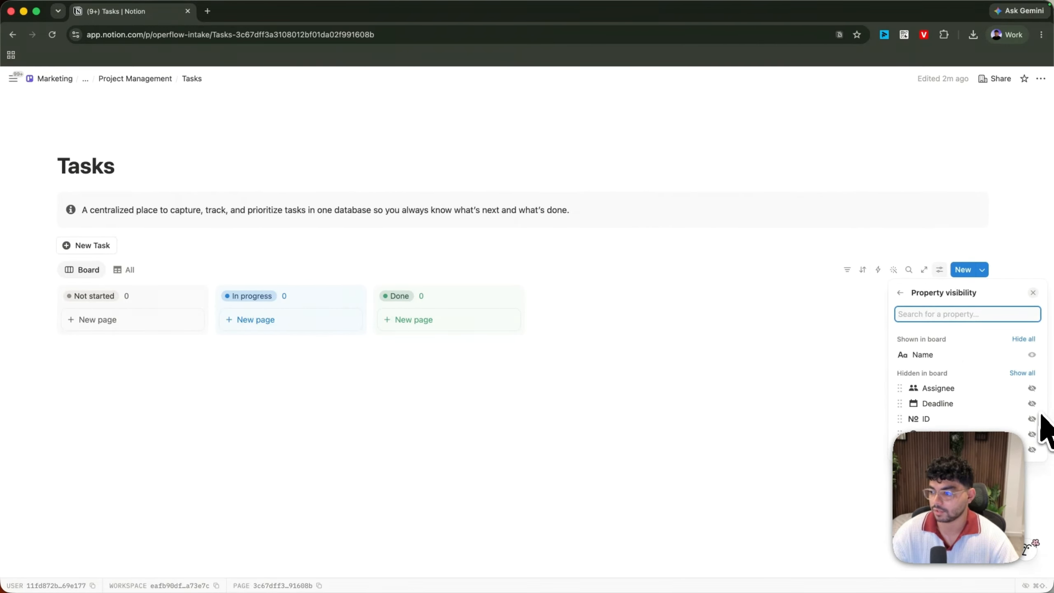
left_click(1031, 388)
left_click(1031, 434)
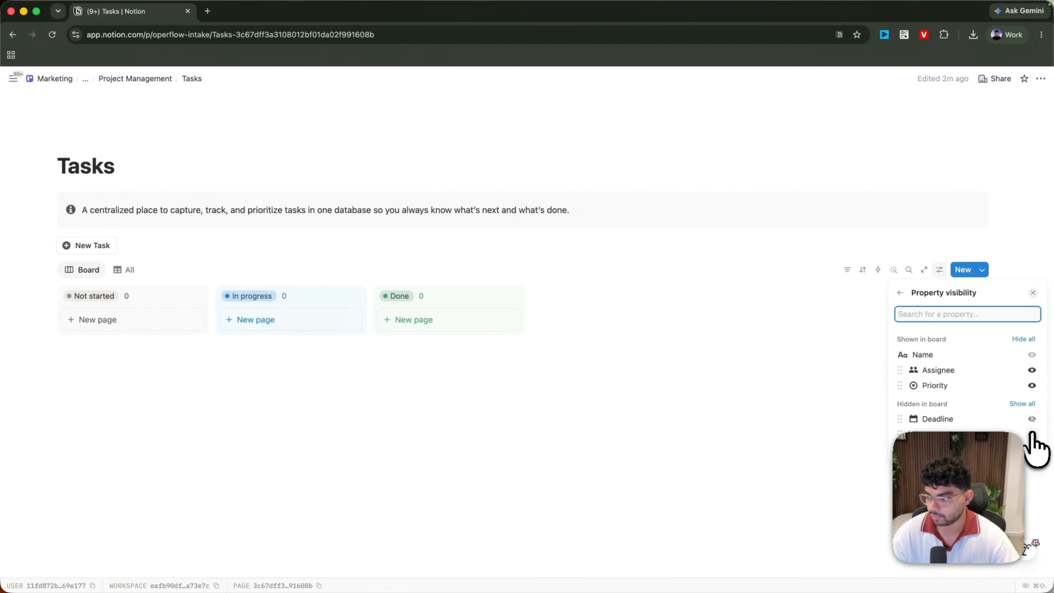
left_click(1032, 418)
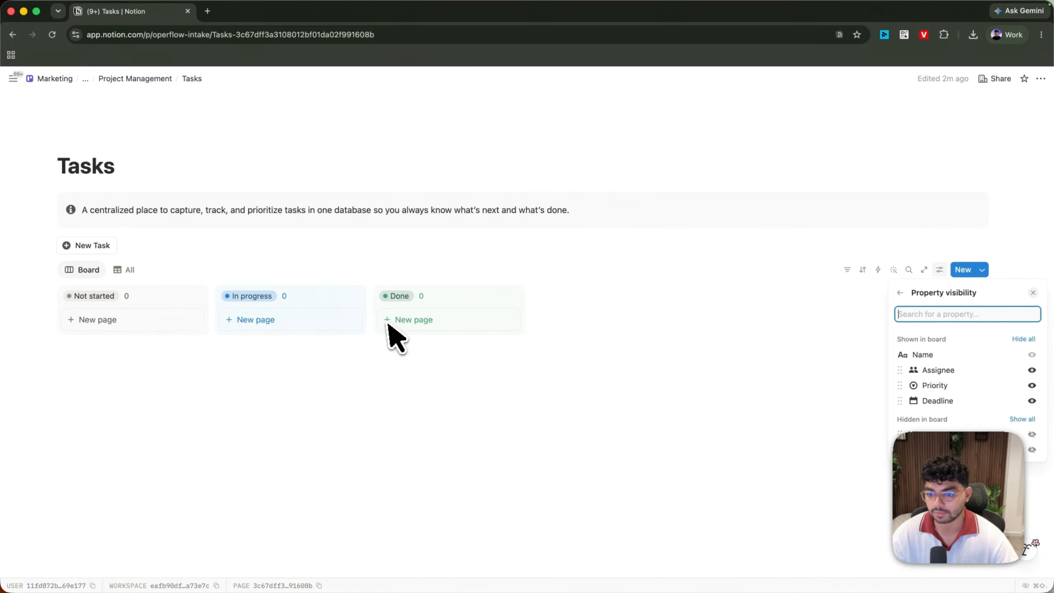
left_click(405, 323)
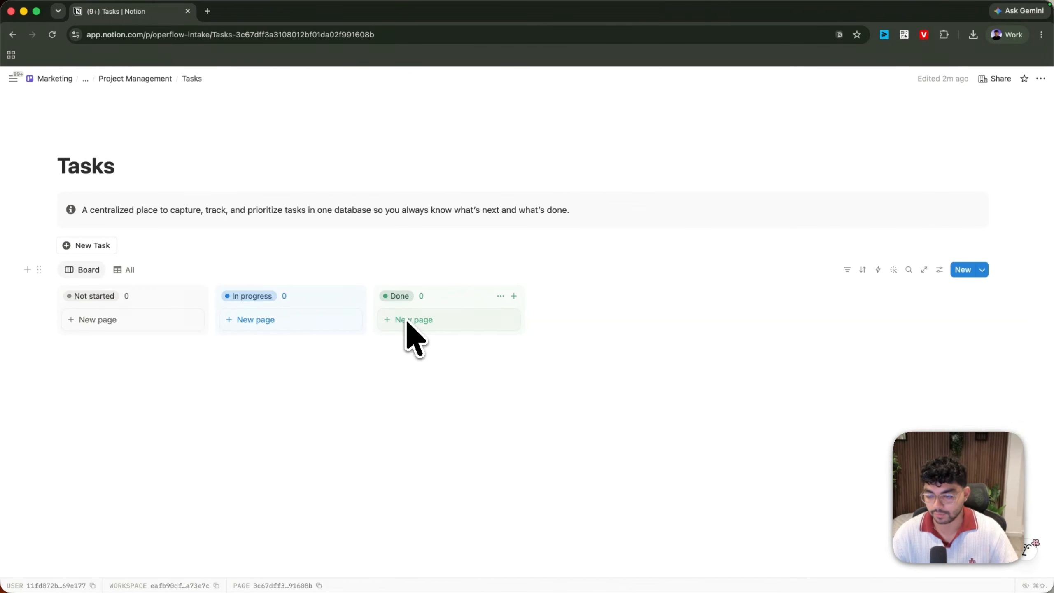
left_click(93, 270)
left_click(105, 270)
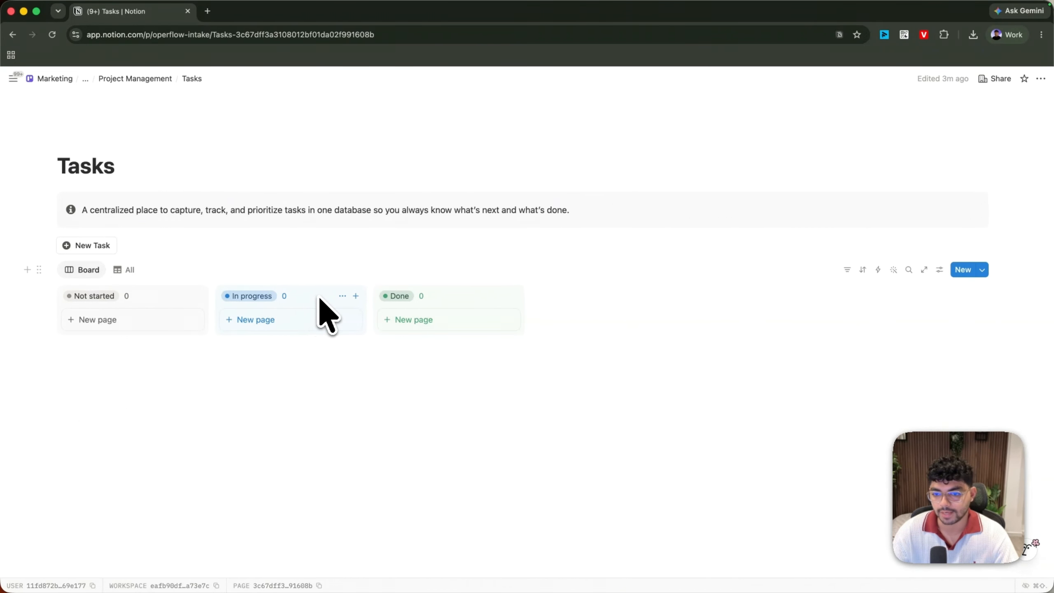
- Duplicate the All view as a view named Archive and give it a circled check mark icon
left_click(126, 270)
left_click(124, 272)
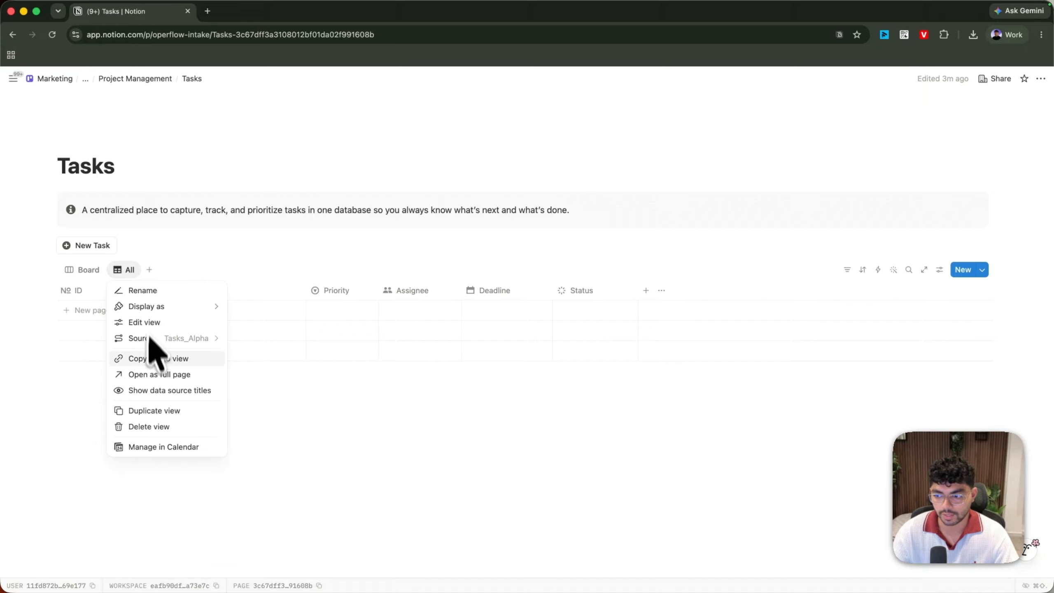
left_click(154, 411)
type("Archive")
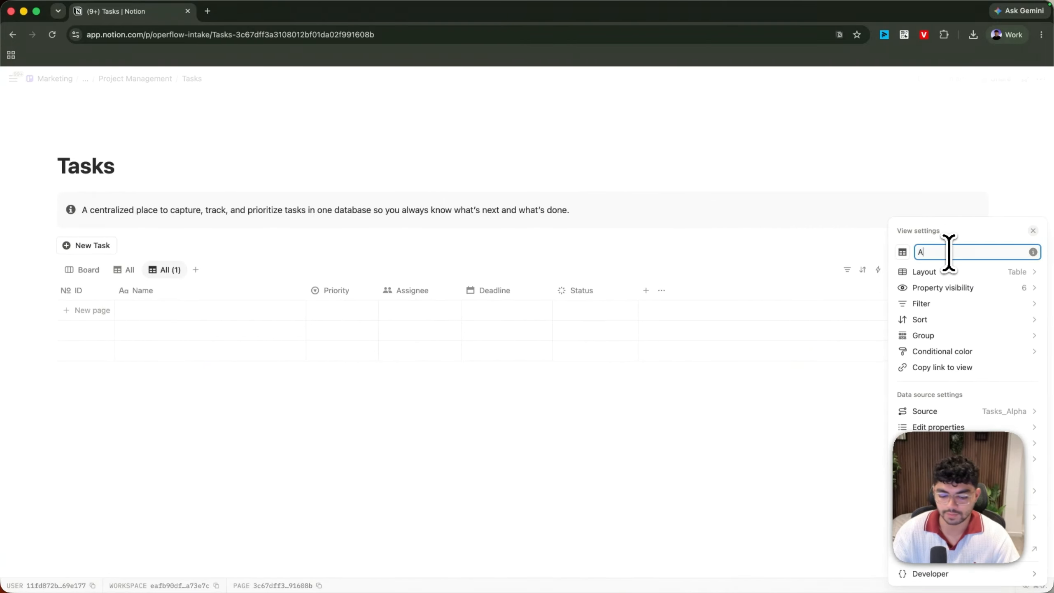
left_click(903, 252)
type("check")
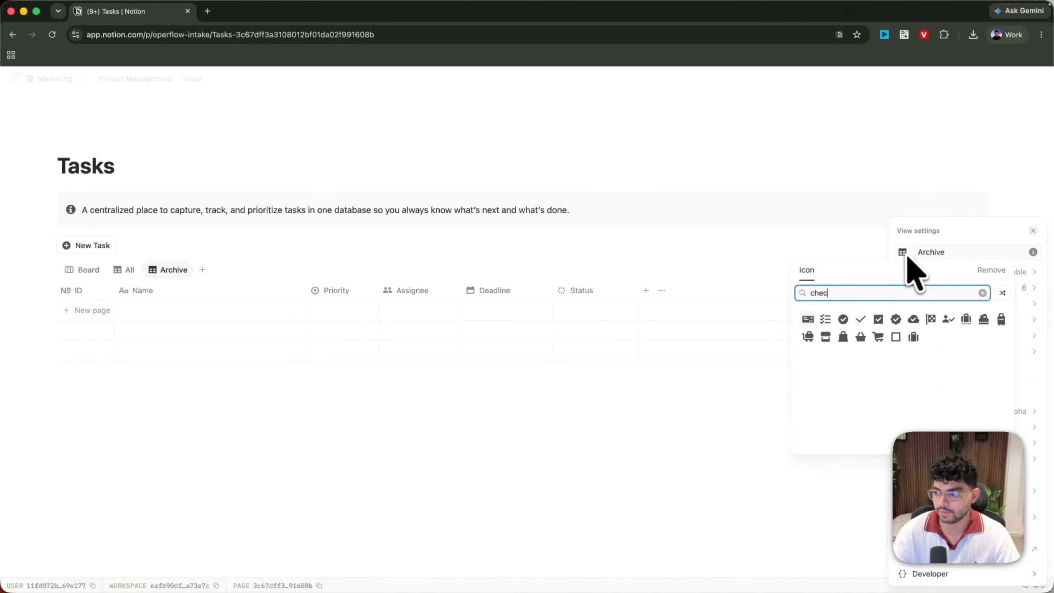
left_click(847, 318)
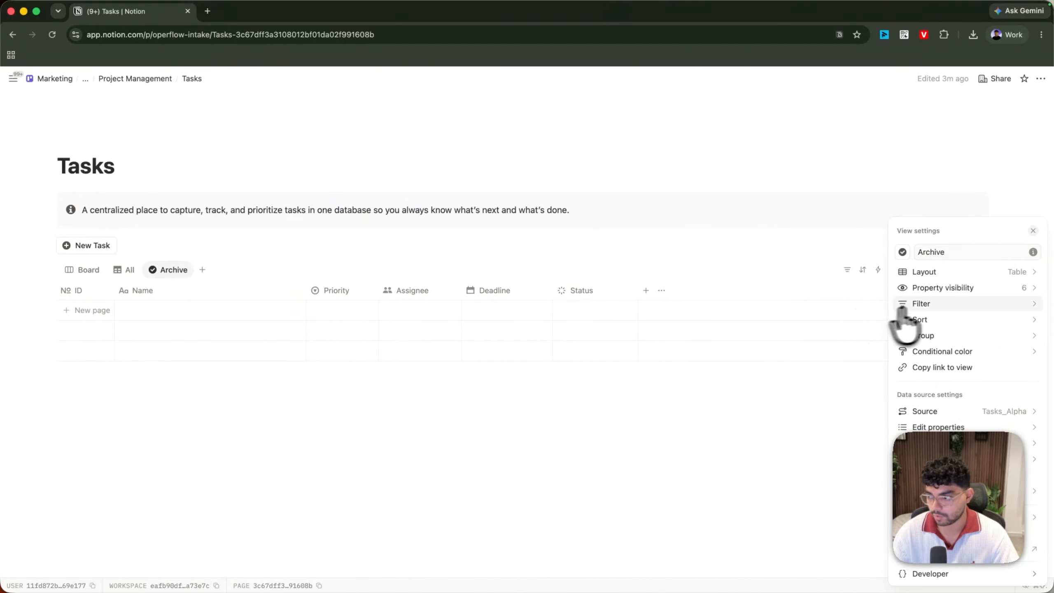
- Filter the Archive view to tasks whose Status is Complete and save the filter for everyone
left_click(936, 305)
left_click(941, 417)
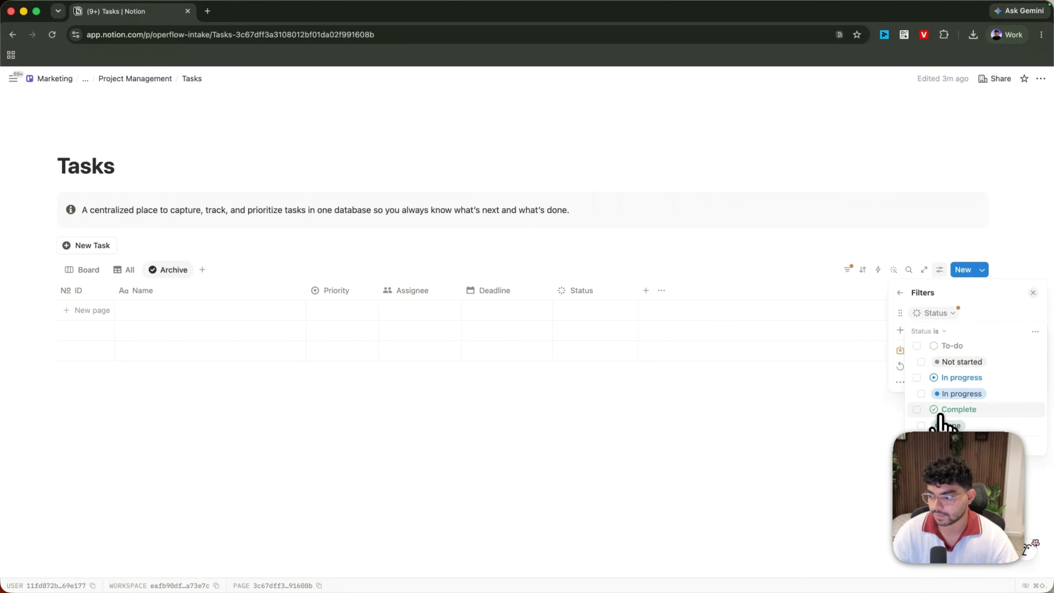
left_click(916, 410)
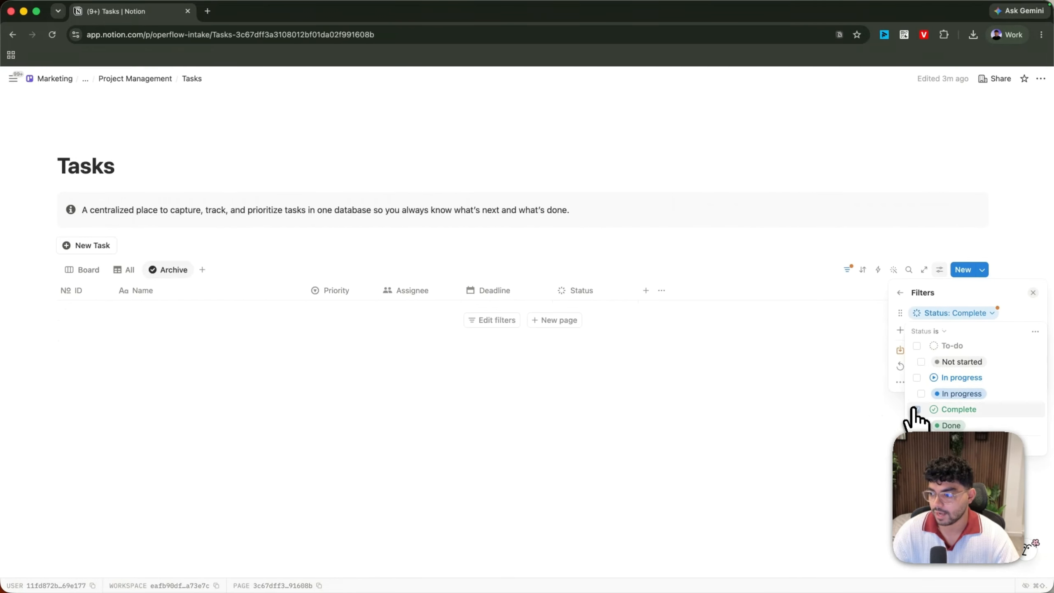
left_click(899, 350)
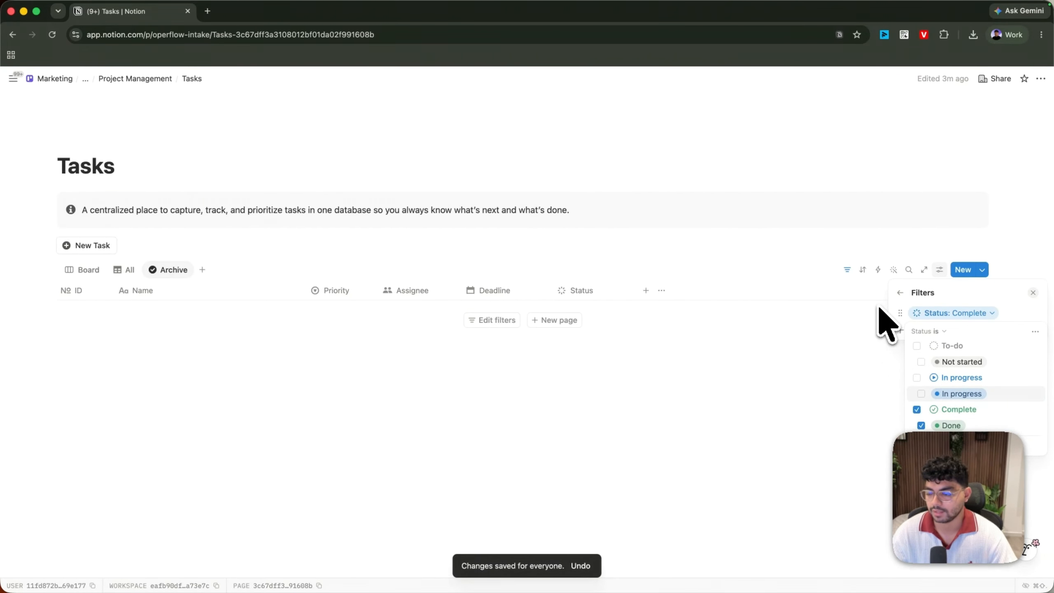
left_click(864, 283)
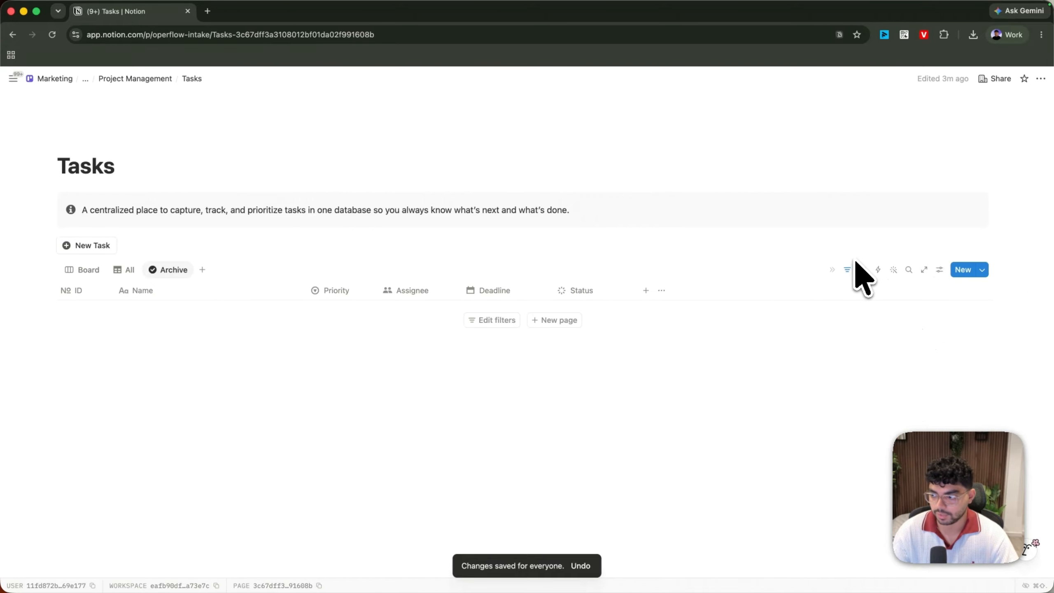
- Filter the Board view to the To-do and In progress statuses and save the filter for everyone
left_click(85, 272)
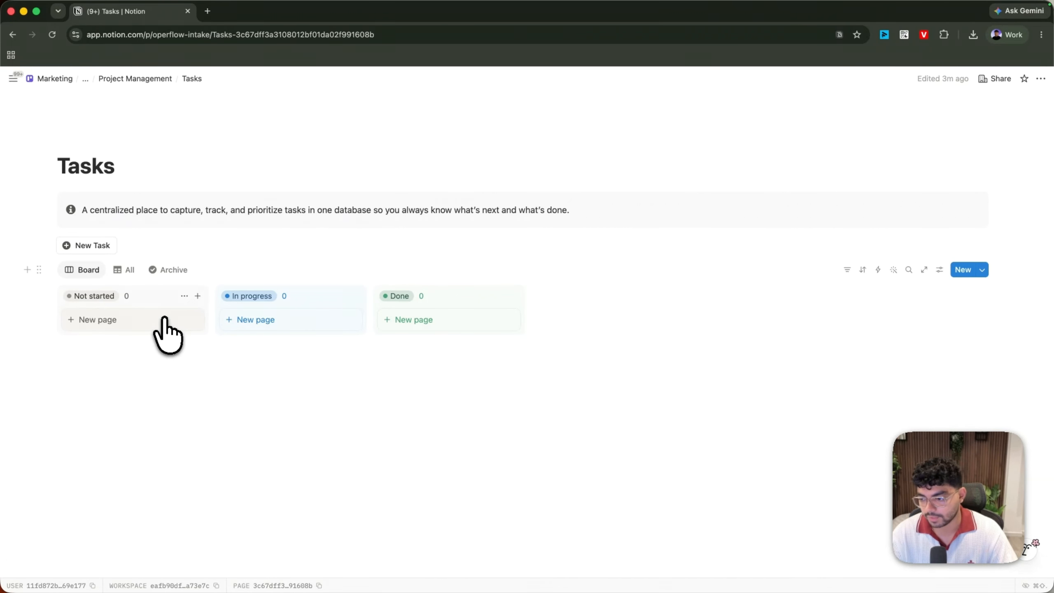
left_click(170, 270)
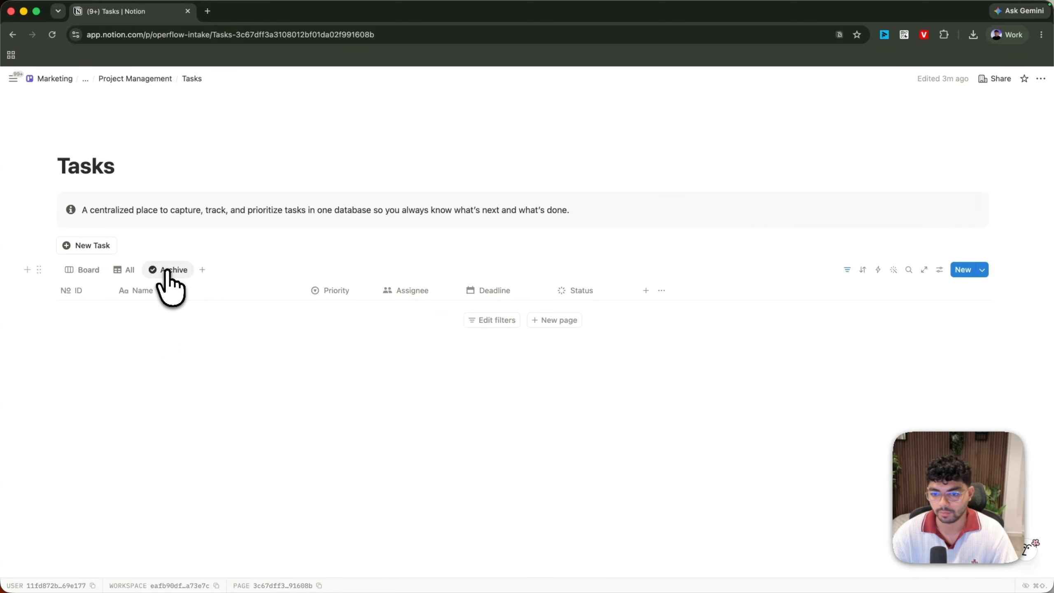
left_click(98, 270)
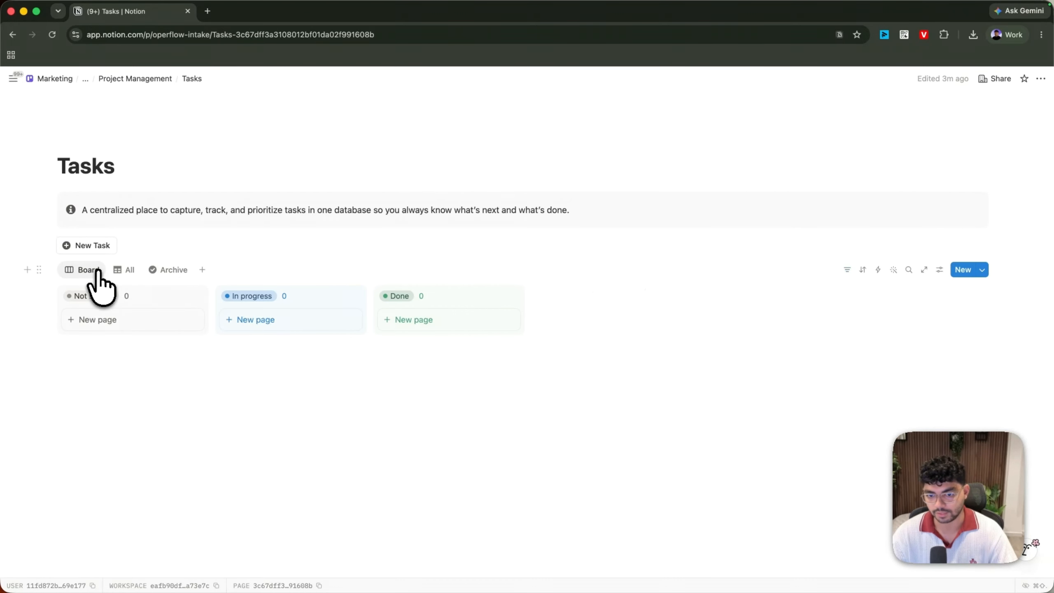
left_click(846, 269)
left_click(876, 395)
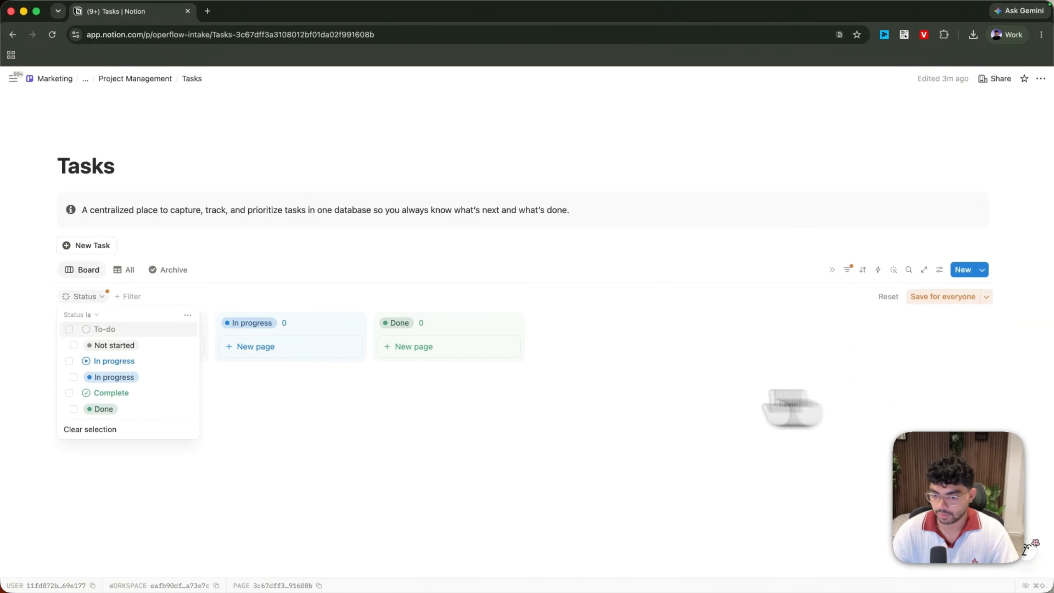
left_click(141, 345)
left_click(139, 377)
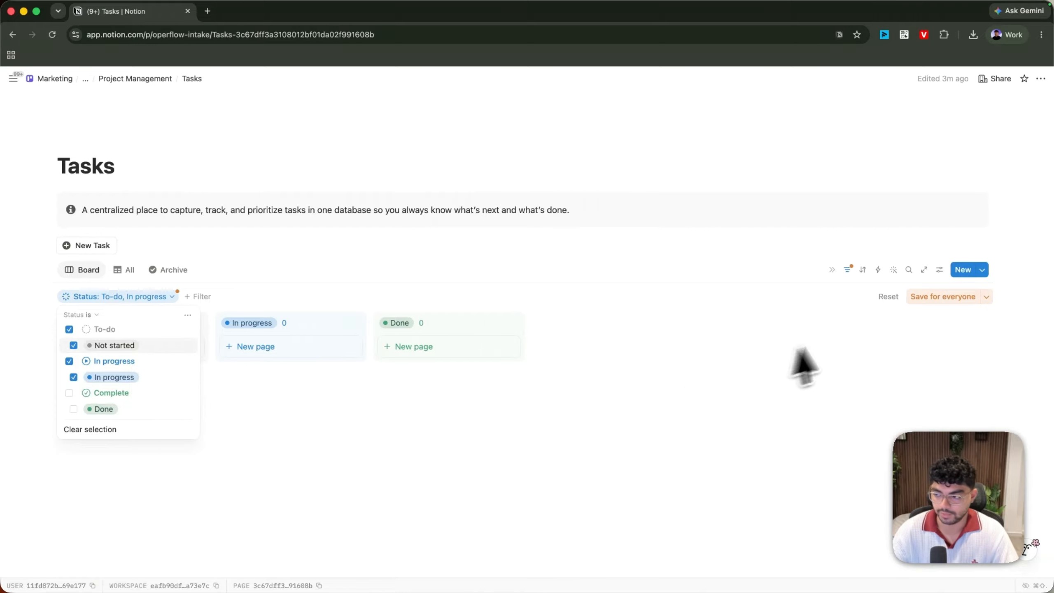
left_click(939, 297)
left_click(848, 272)
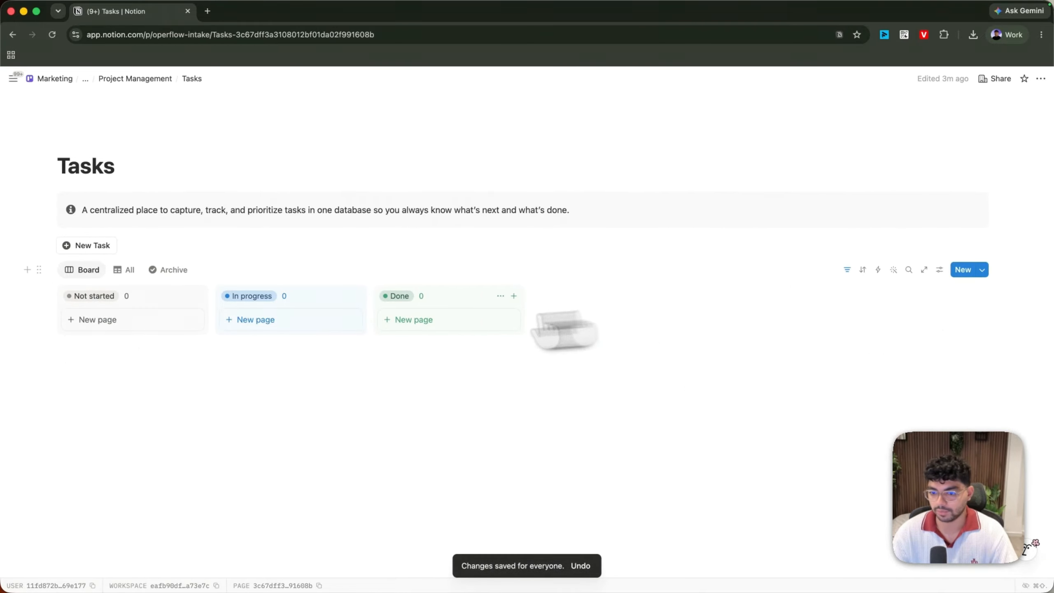
- Test the Board and Archive filters by adding a Not started task named "Task example" and moving it to Done
left_click(185, 320)
type("Task exam")
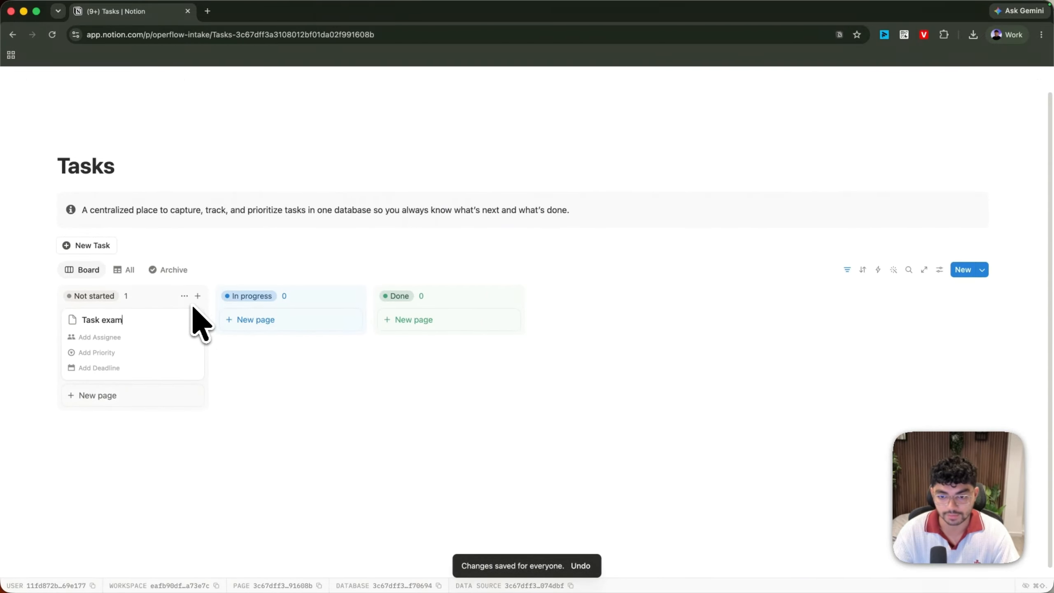
type("ple")
key("Escape")
key("Escape")
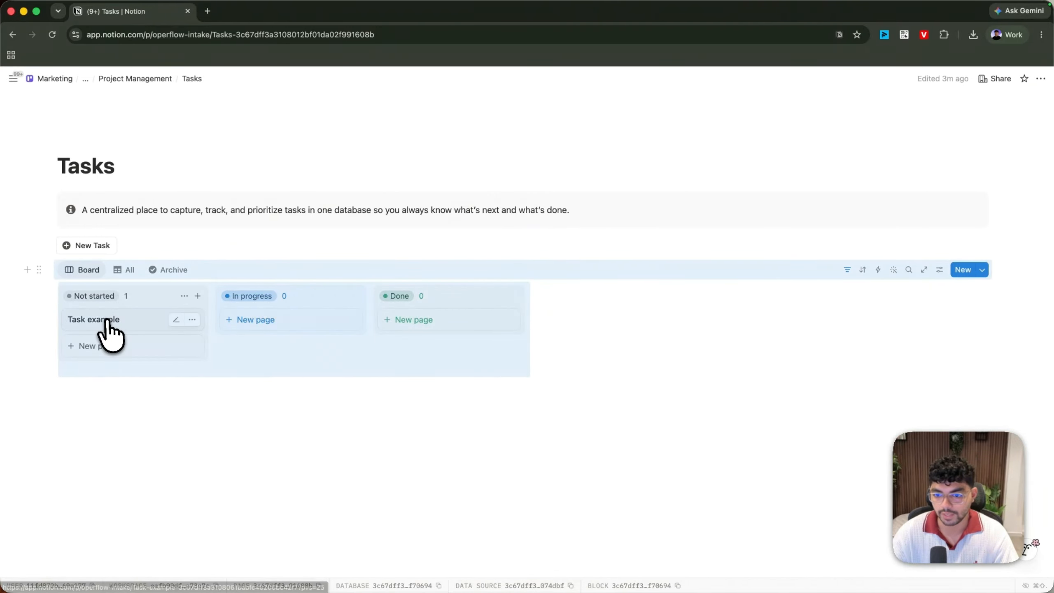
left_click_drag(109, 328, 429, 299)
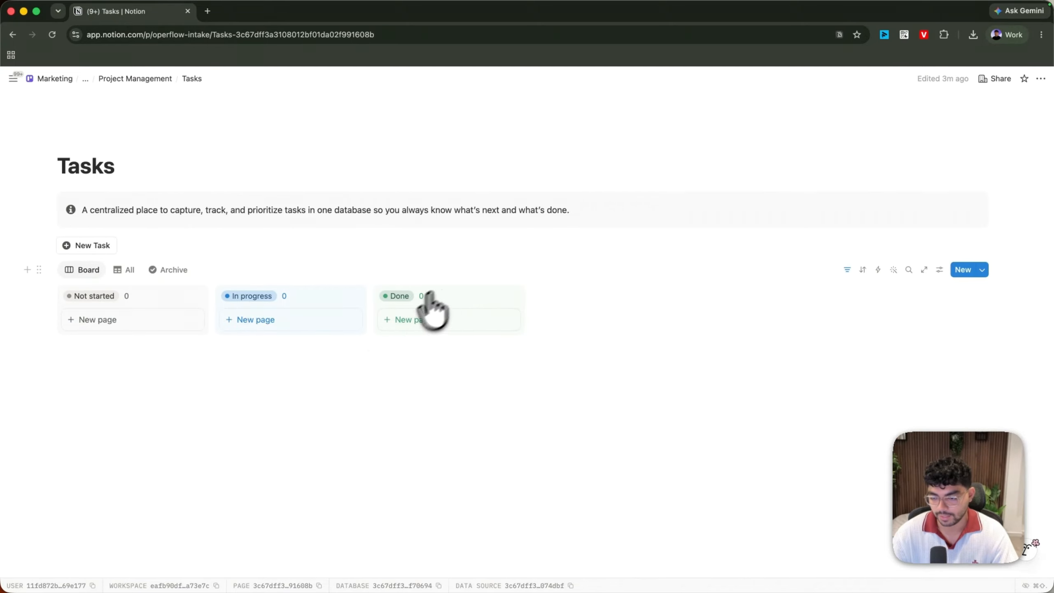
left_click(162, 273)
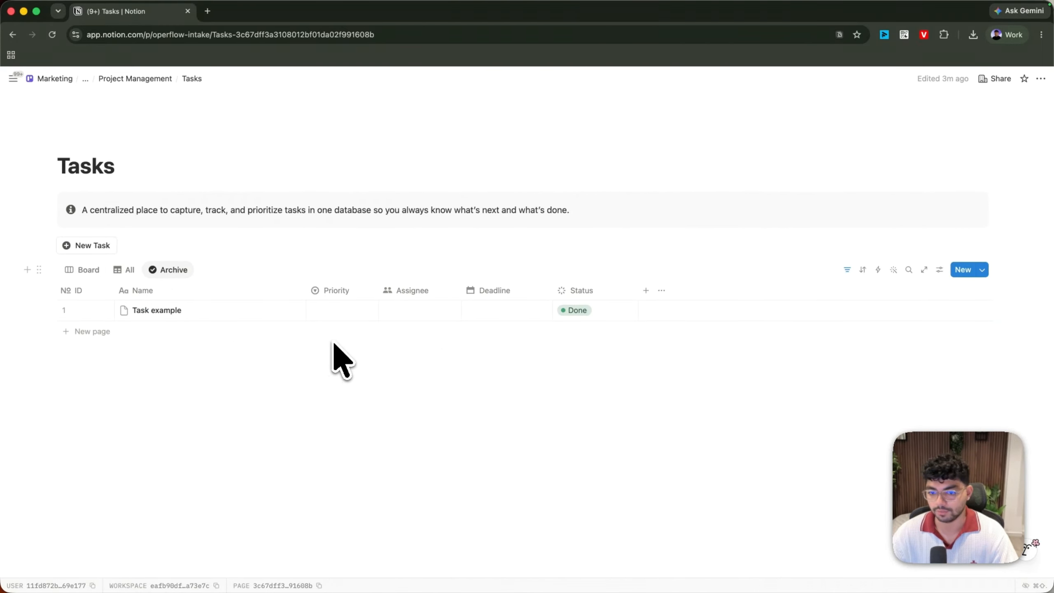
- Add a yellow "On hold" option to the In progress group of the Status property and check the Board view
left_click(124, 271)
left_click(585, 291)
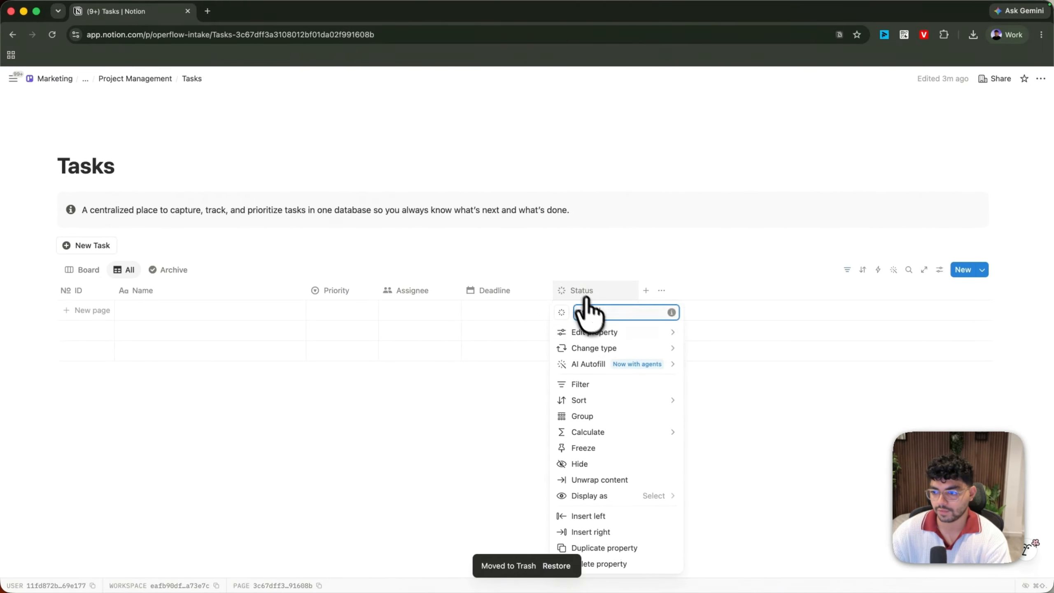
mouse_move(601, 332)
left_click(831, 374)
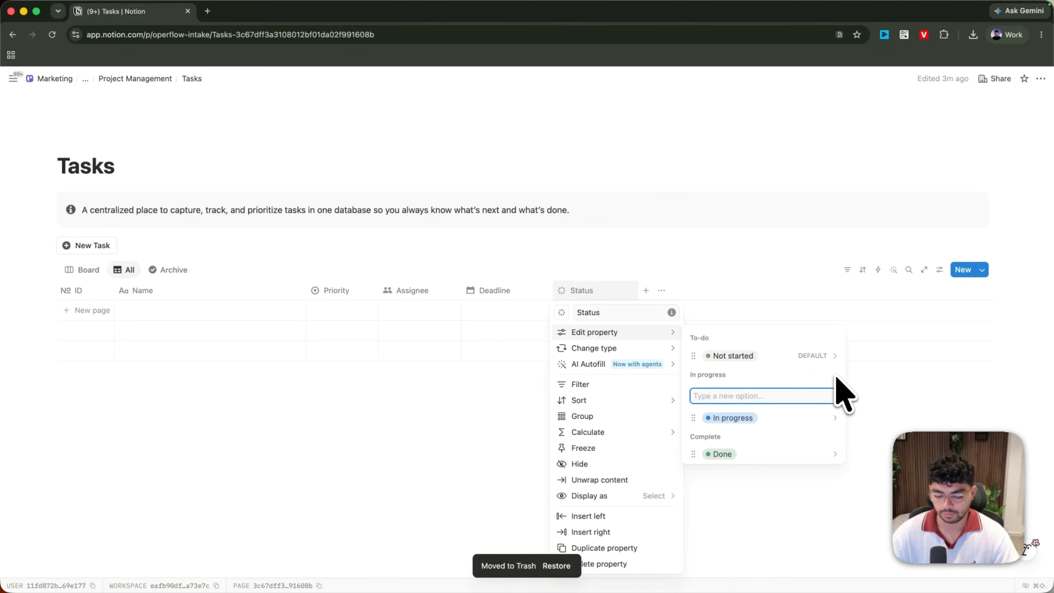
type("On hold")
key("Return")
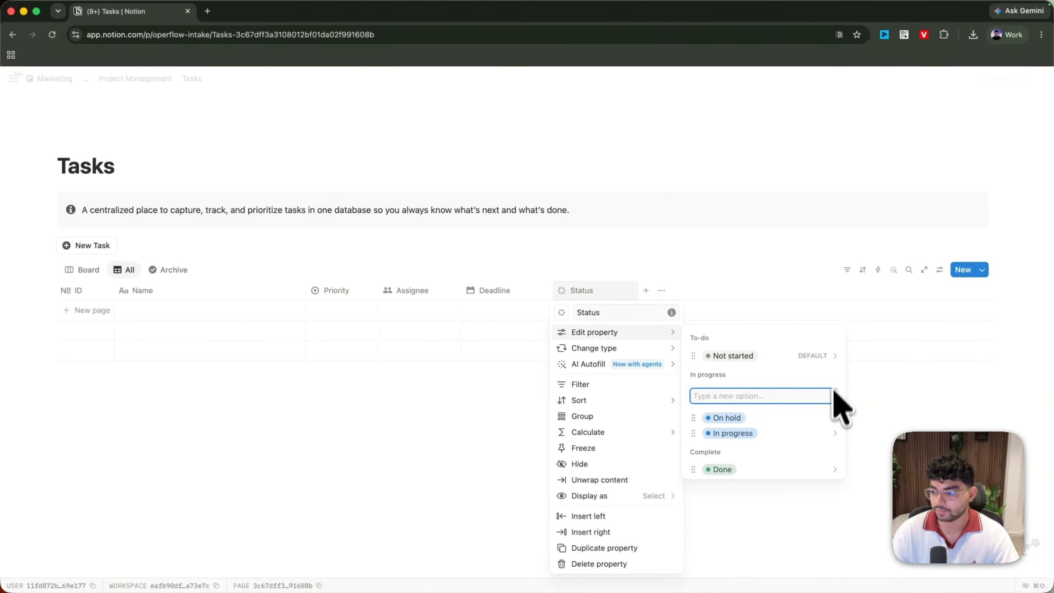
left_click(820, 391)
left_click(759, 295)
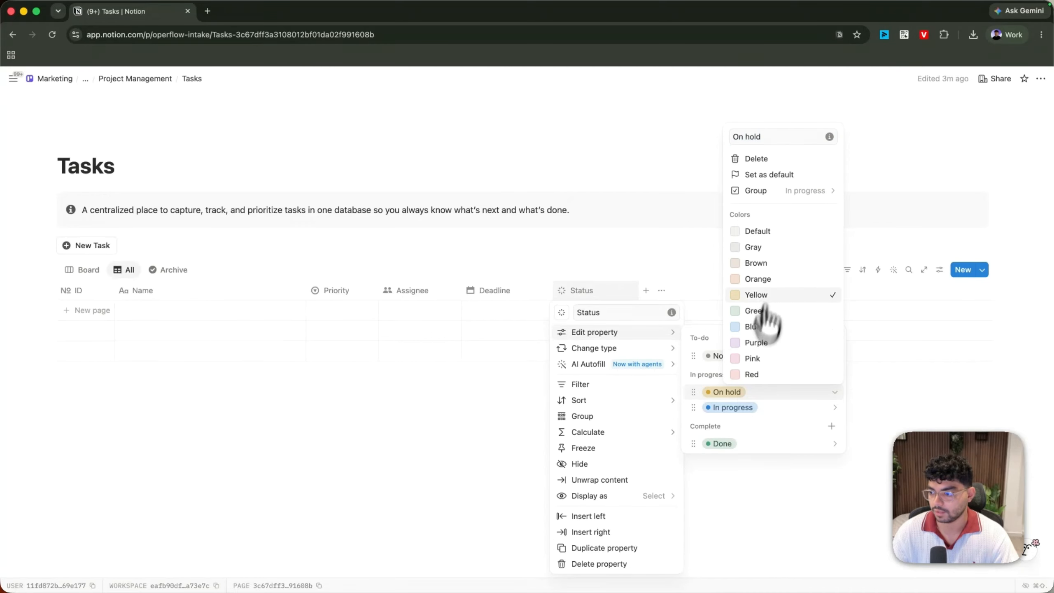
key("Escape")
key("Escape")
key("Escape")
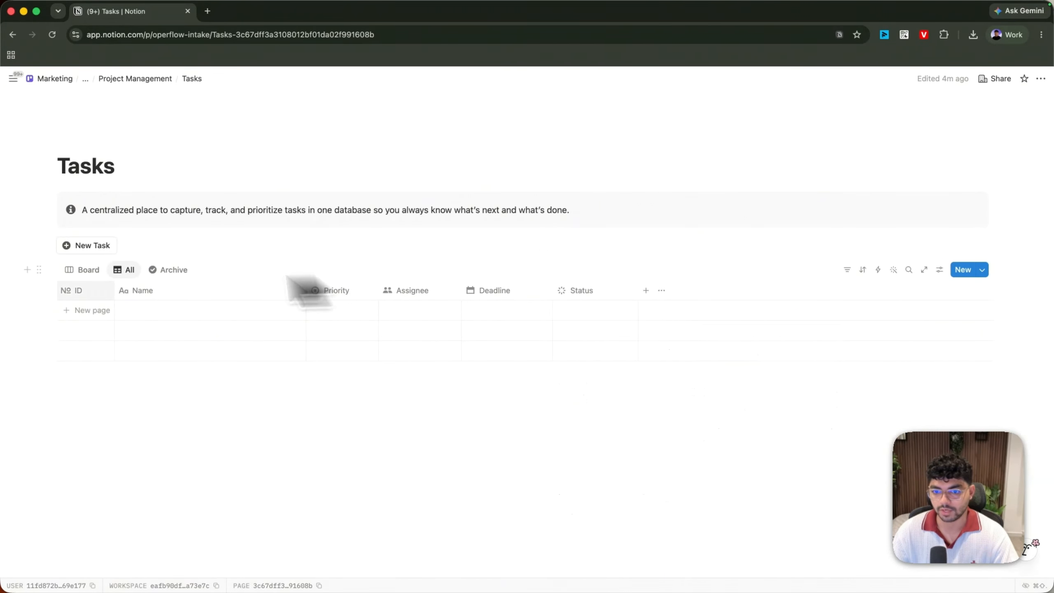
left_click(83, 270)
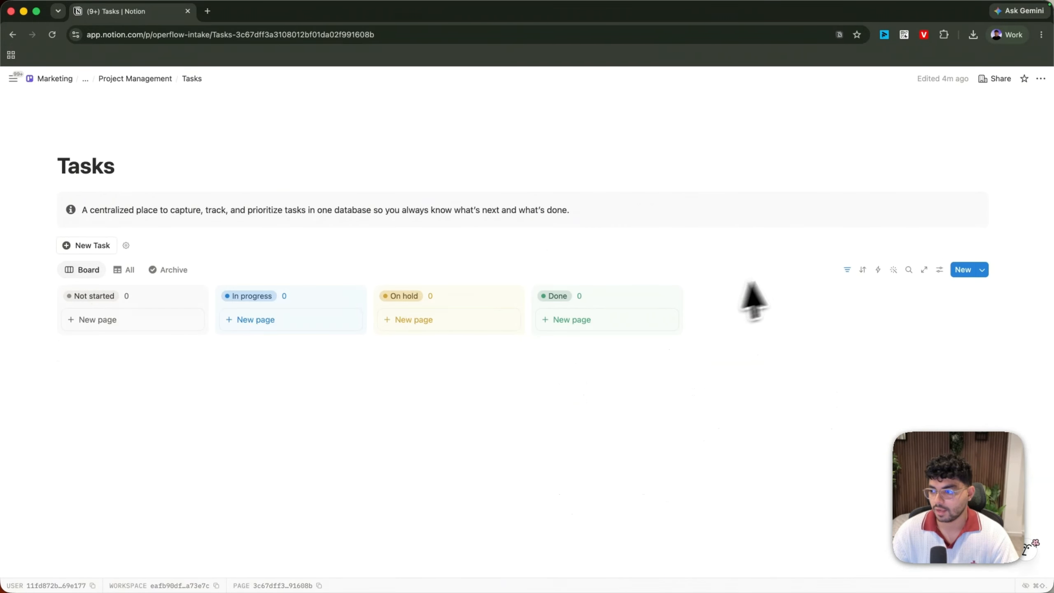
- Duplicate the All view, turn the copy into a Calendar view named Calendar and remove its custom table icon
left_click(128, 270)
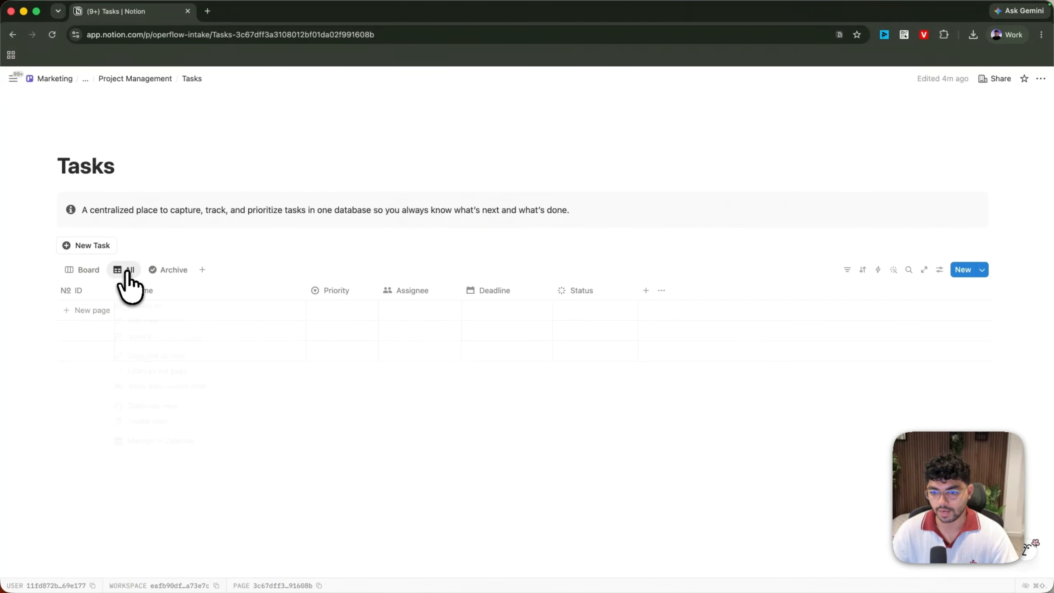
left_click(151, 406)
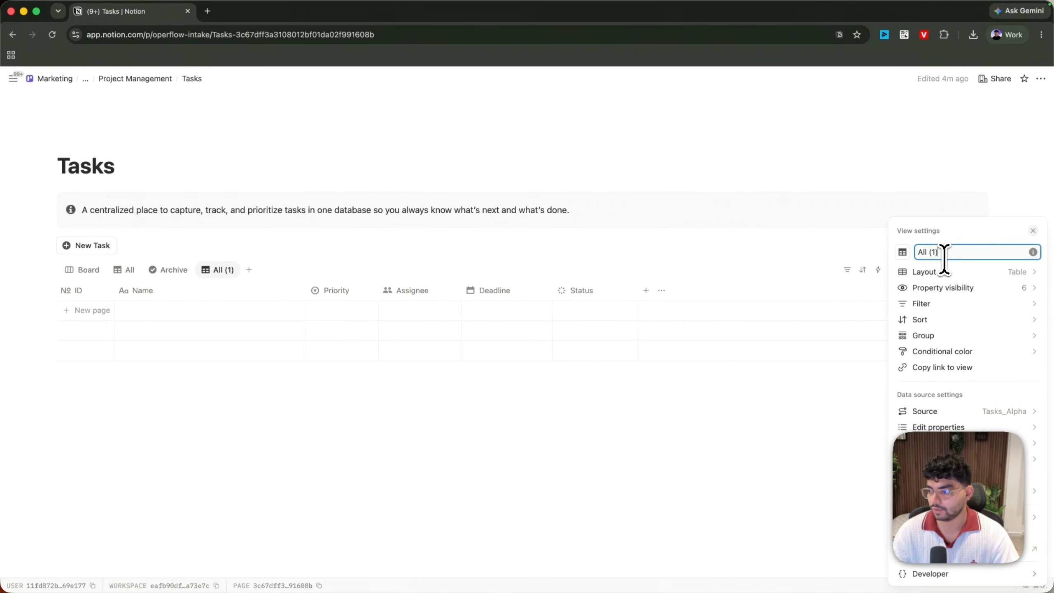
left_click(930, 272)
left_click(927, 363)
left_click(764, 306)
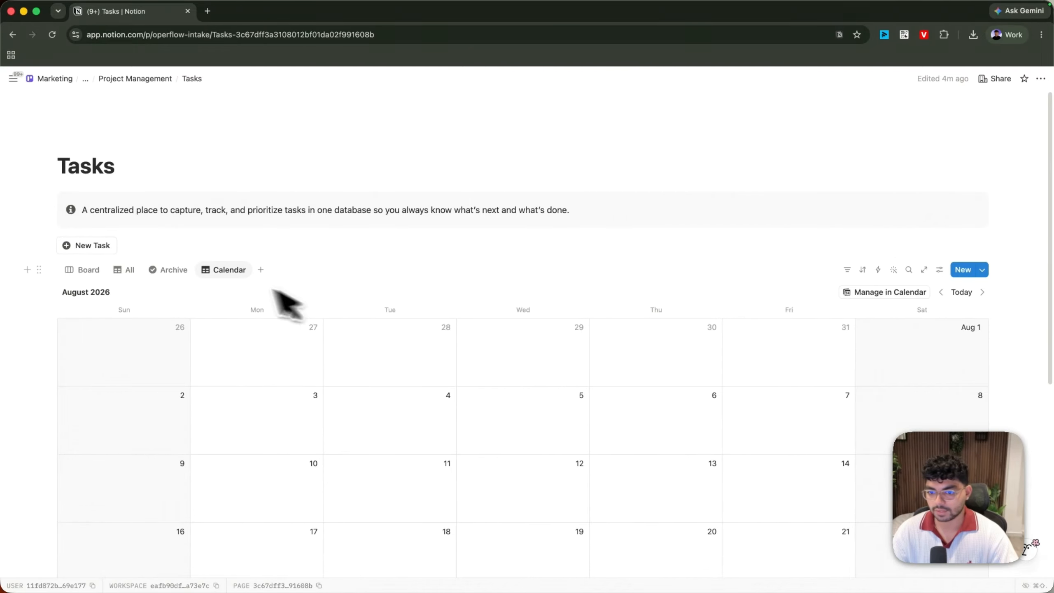
left_click(230, 270)
left_click(903, 268)
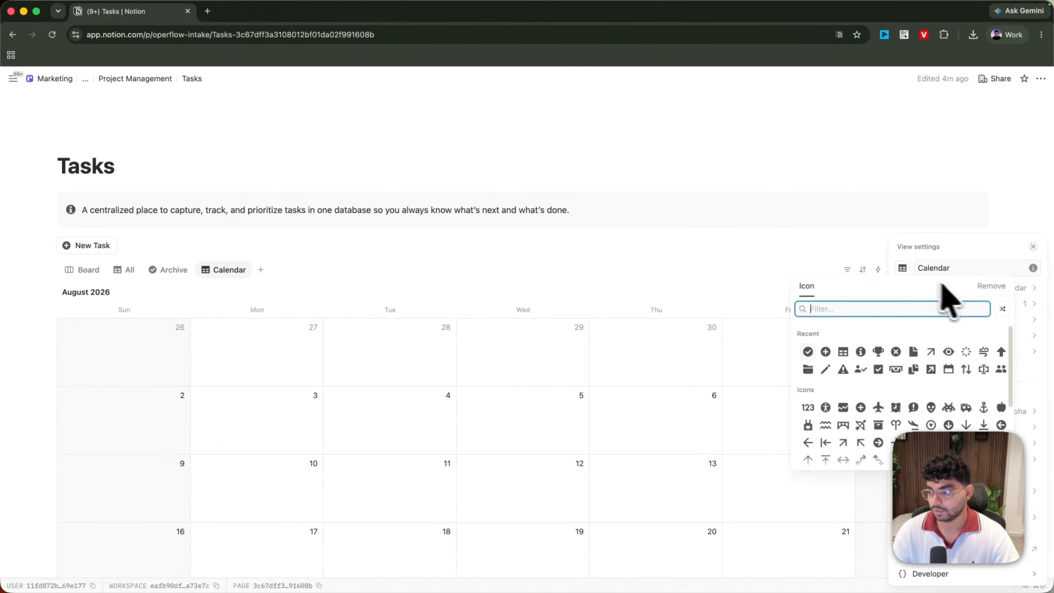
left_click(990, 286)
- Give the Calendar view a calendar icon and show the Assignee, Priority and Status properties in it
left_click(983, 305)
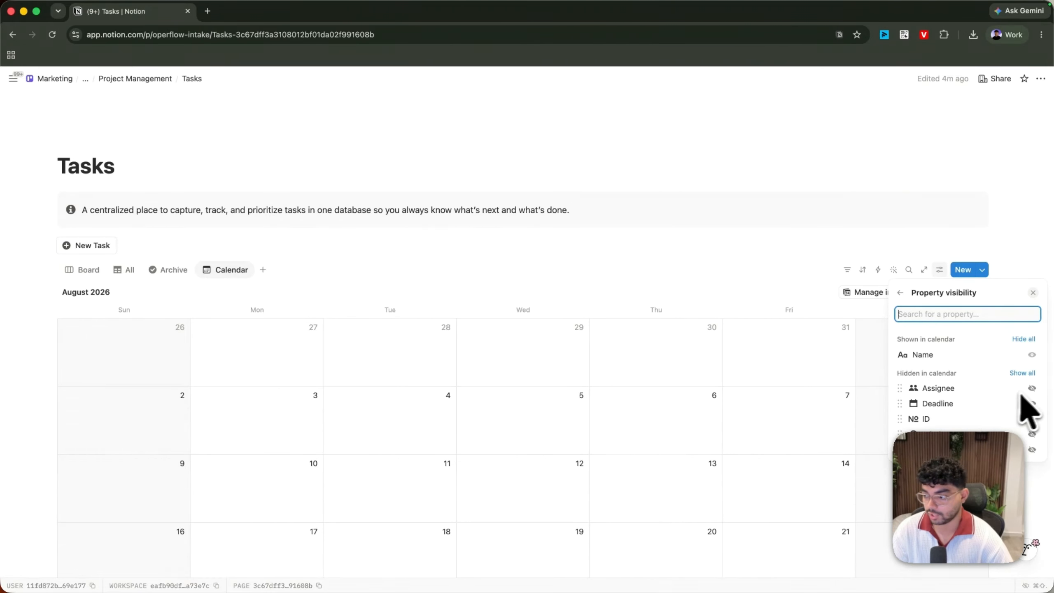
left_click(1032, 387)
left_click(1032, 433)
left_click(1032, 449)
left_click(790, 368)
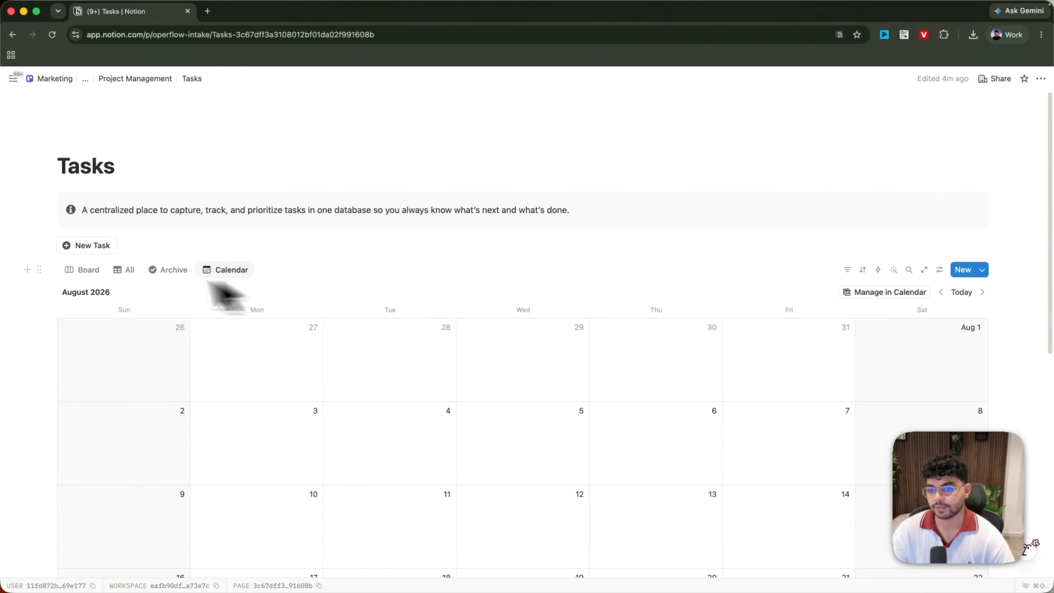
- In the All view, add a two-way relation to Projects_Alpha named Project, with the related property named Tasks
left_click(89, 270)
left_click(120, 270)
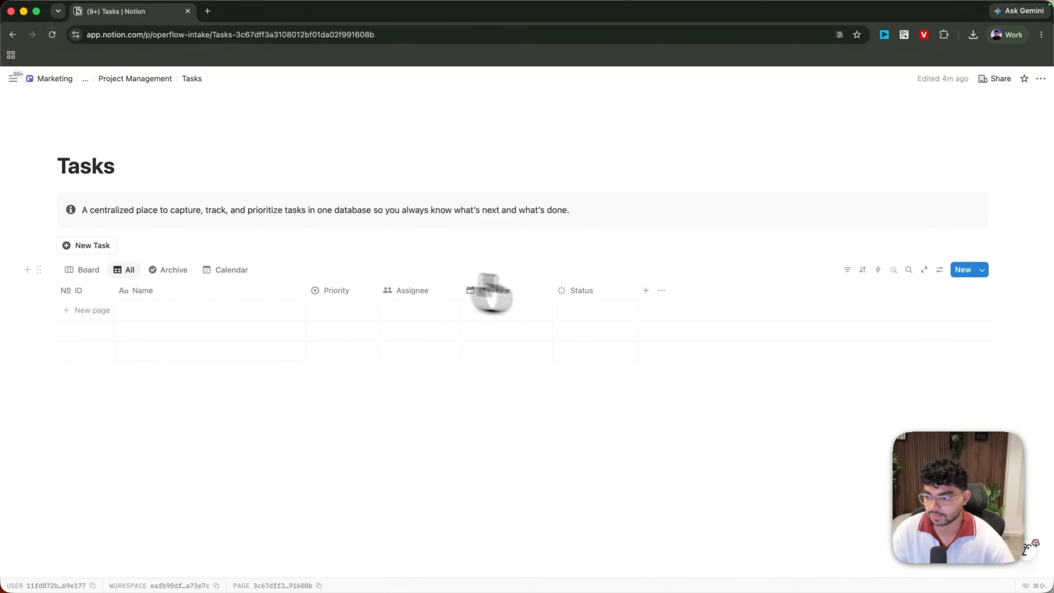
left_click(645, 290)
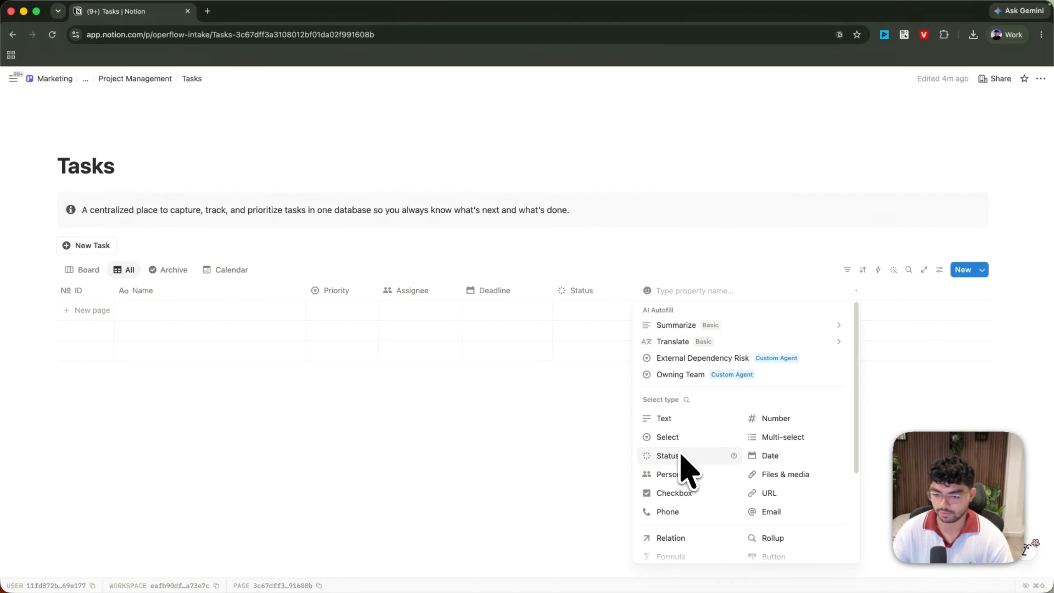
key("Escape")
left_click(647, 290)
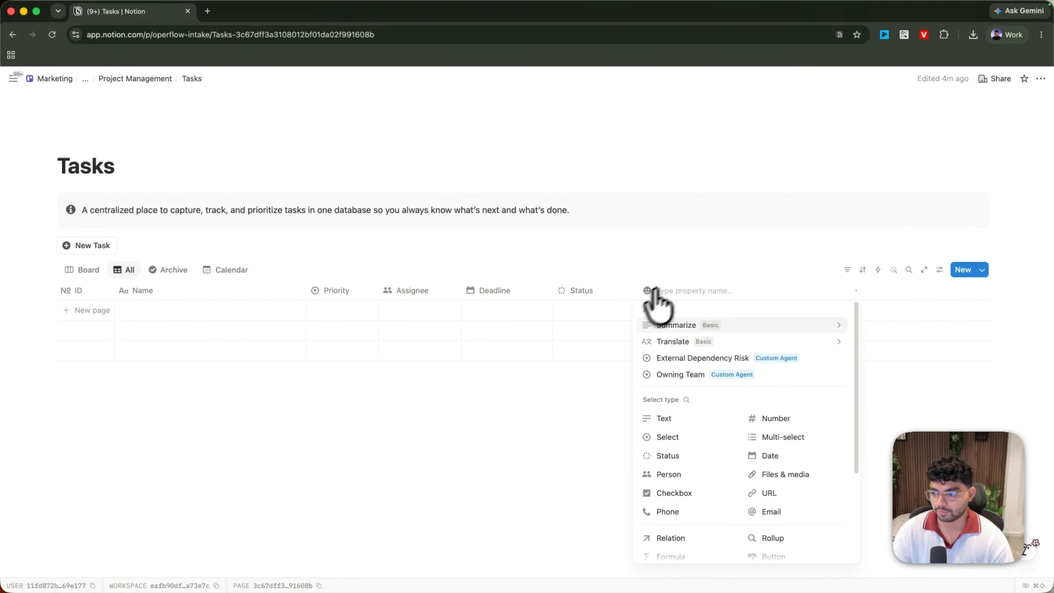
left_click(662, 537)
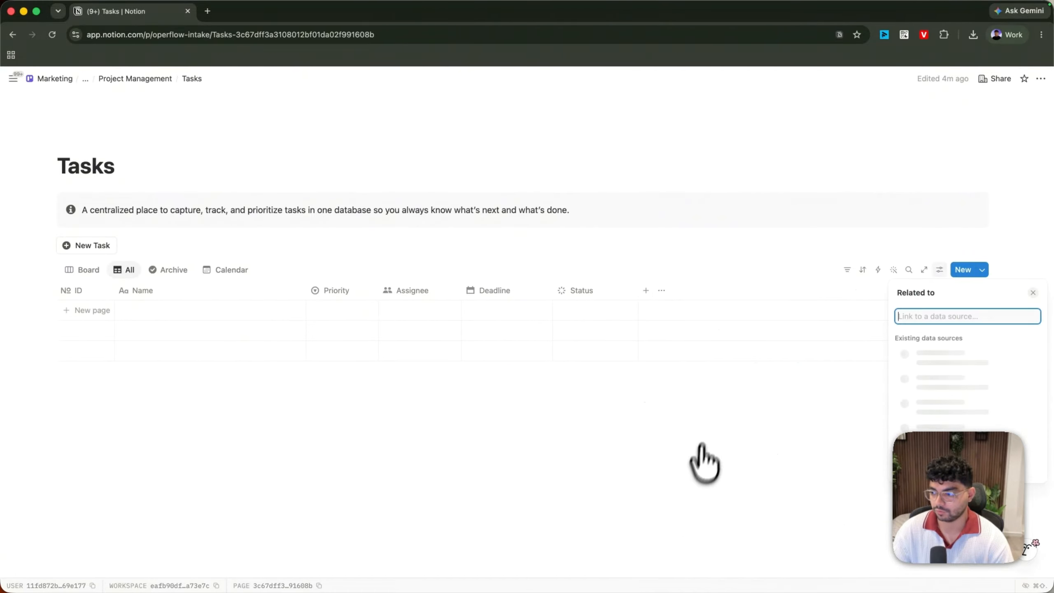
left_click(946, 408)
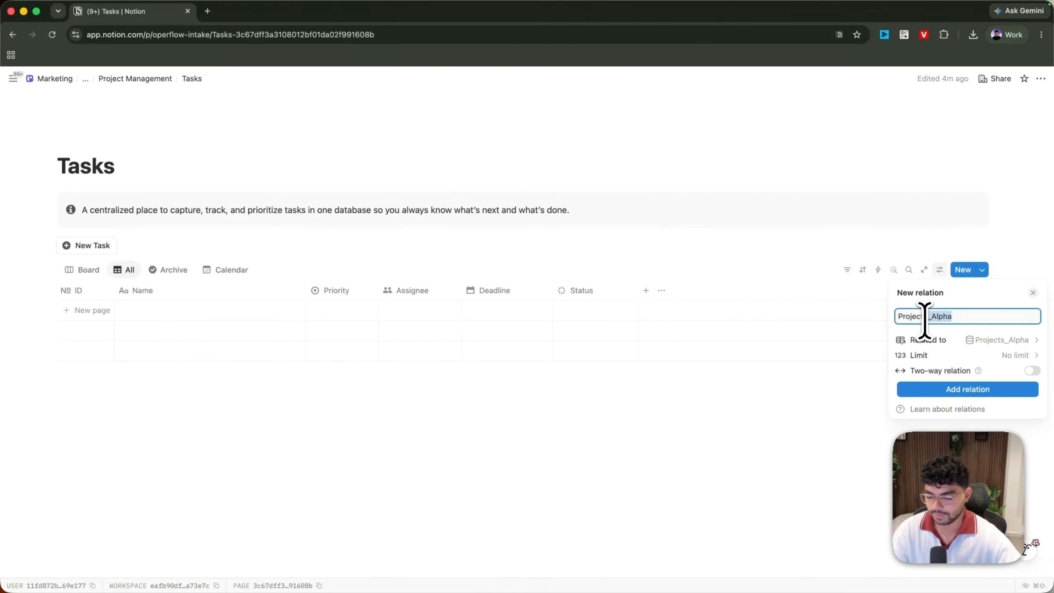
key("BackSpace")
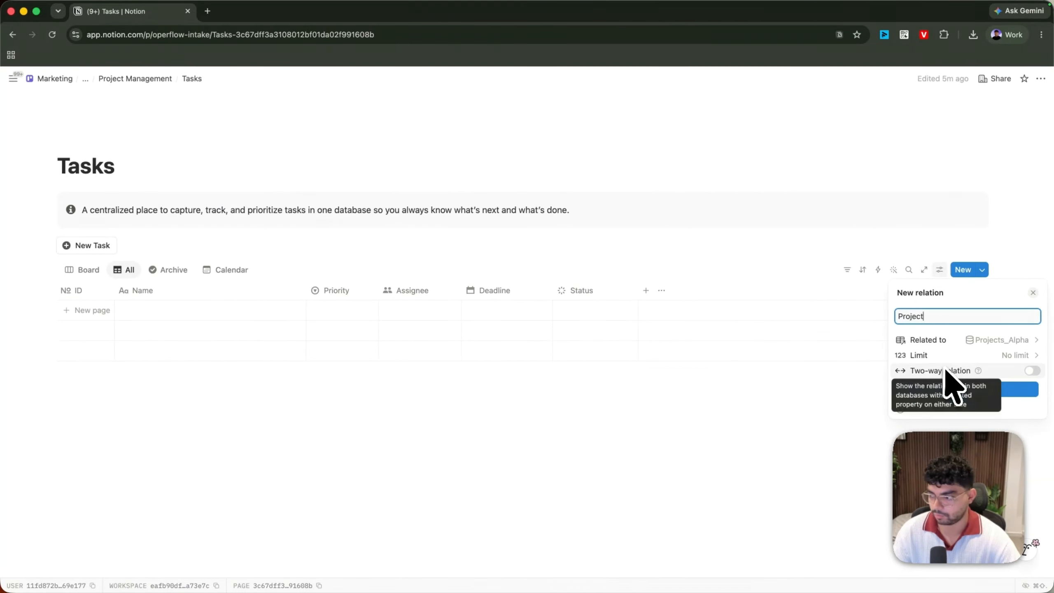
mouse_move(924, 368)
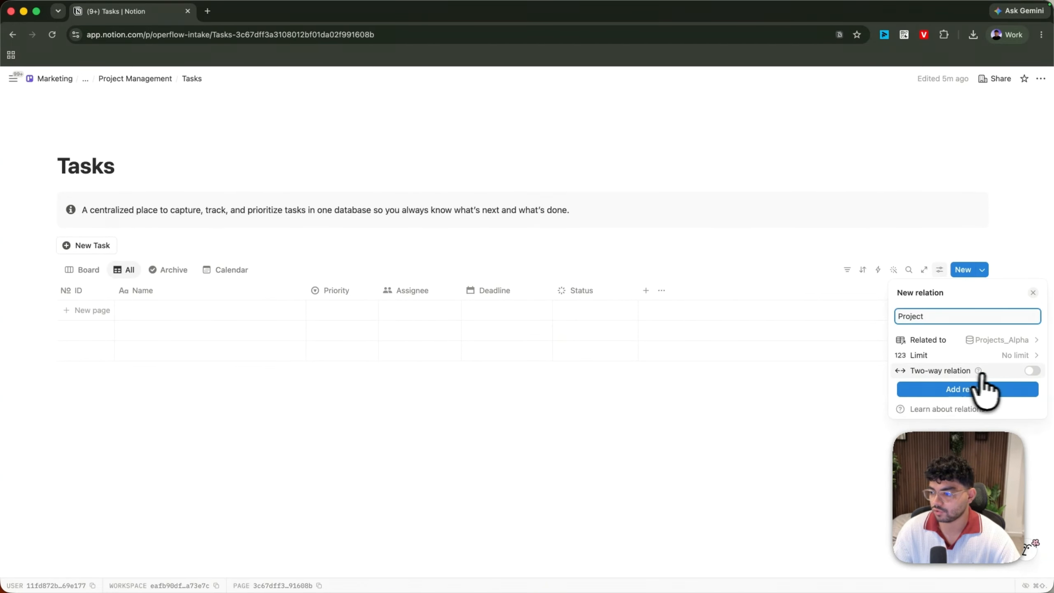
left_click(1011, 369)
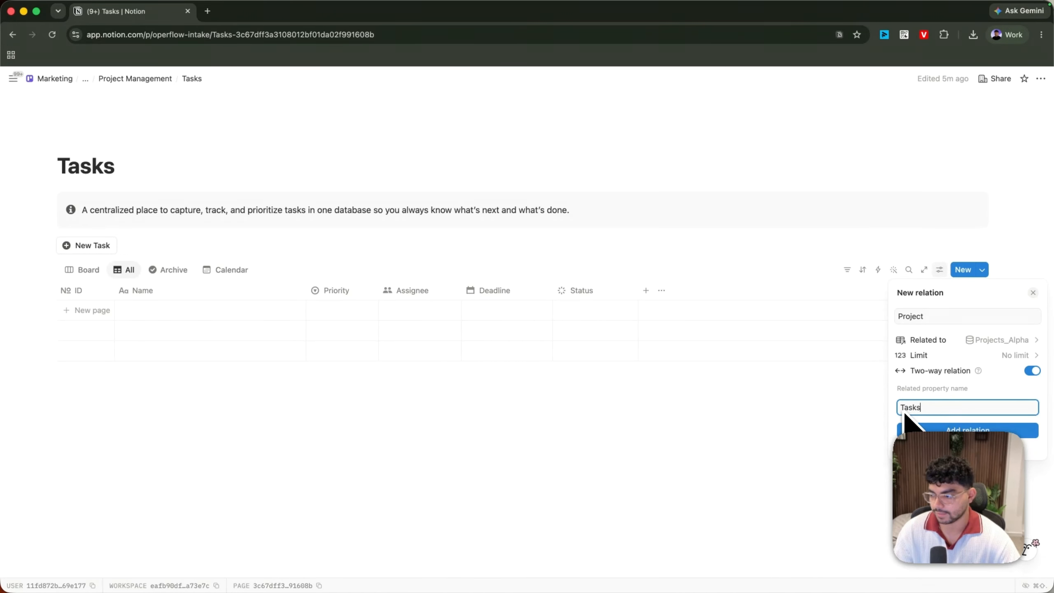
key("Return")
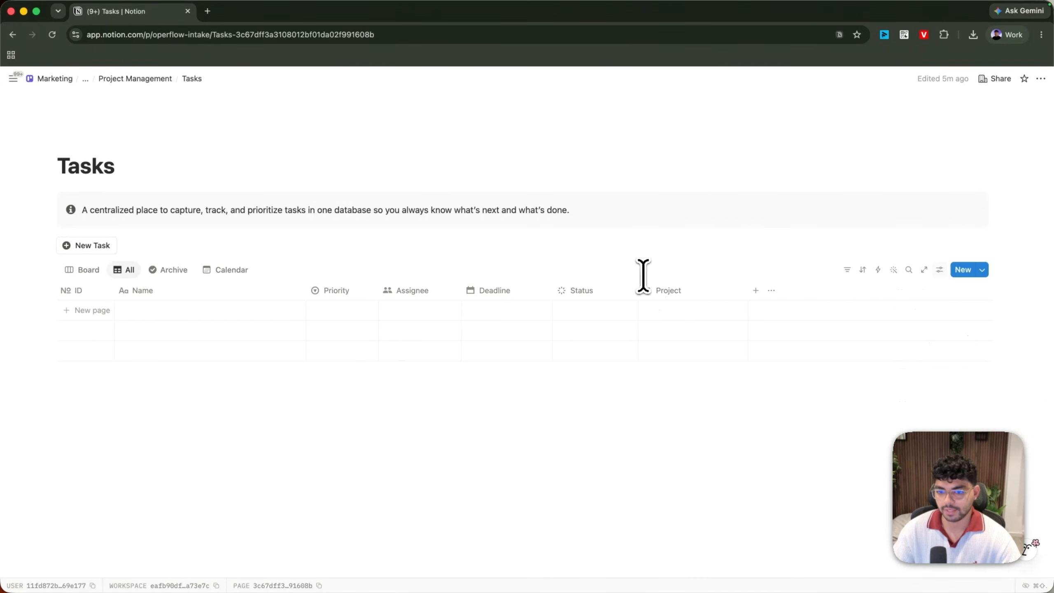
- Change the icon of the Project property to a folder
left_click(682, 286)
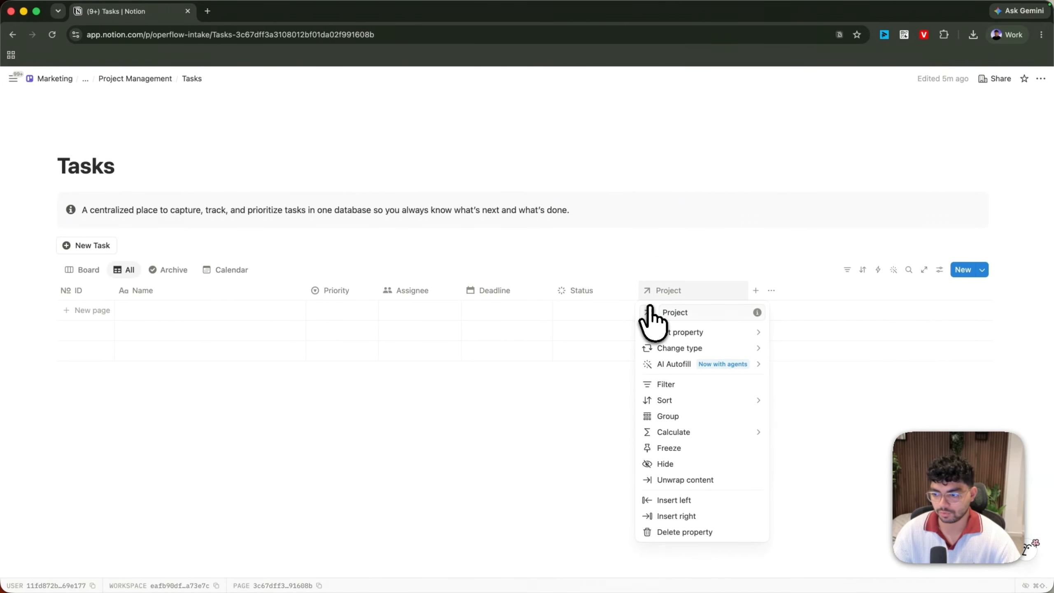
left_click(647, 312)
left_click(552, 413)
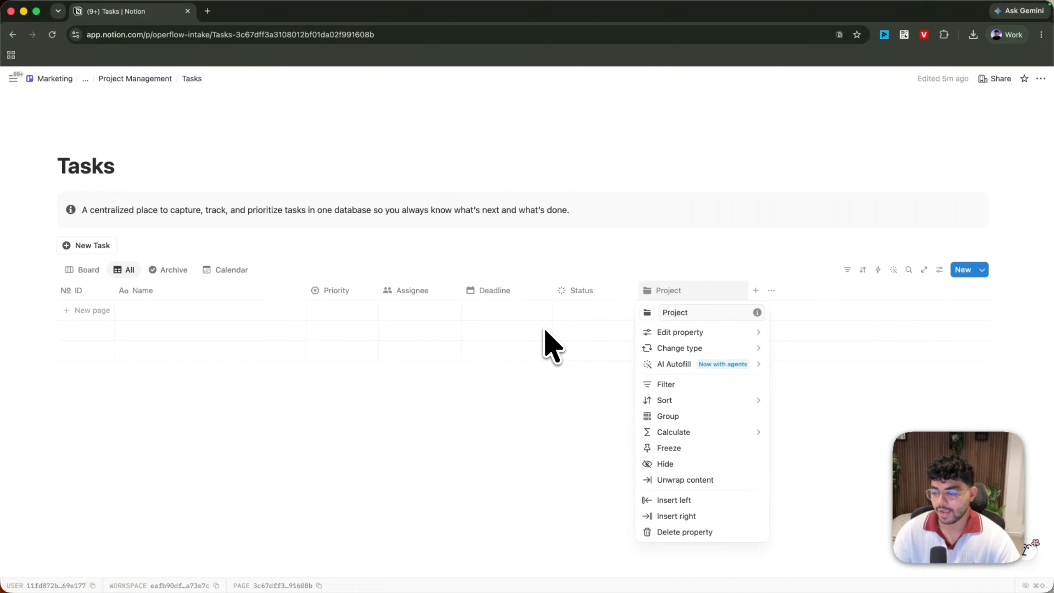
left_click(545, 333)
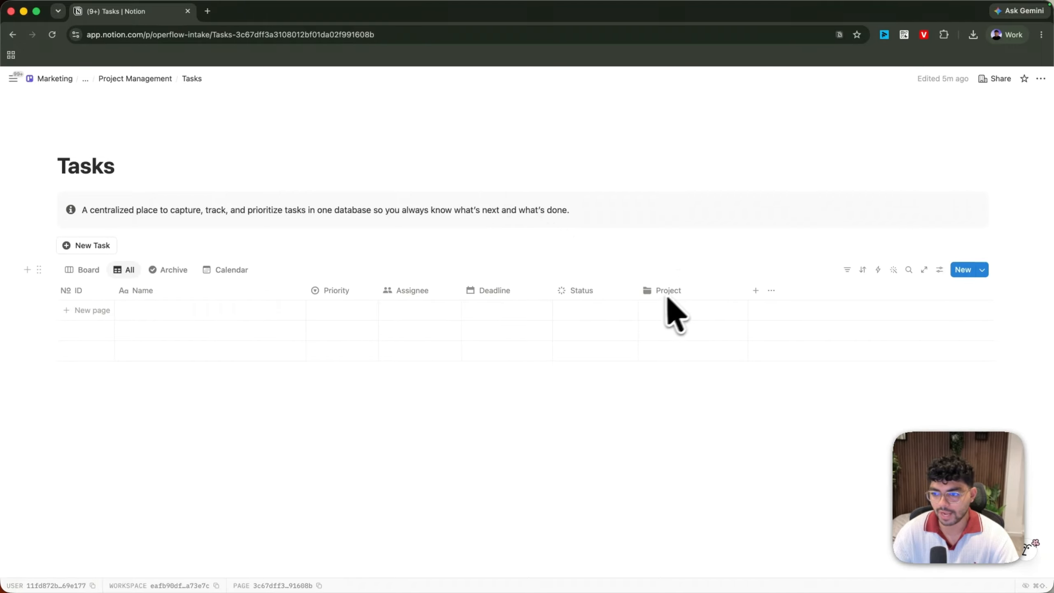
- Show the Project property on the cards of the tasks Board view
left_click(84, 269)
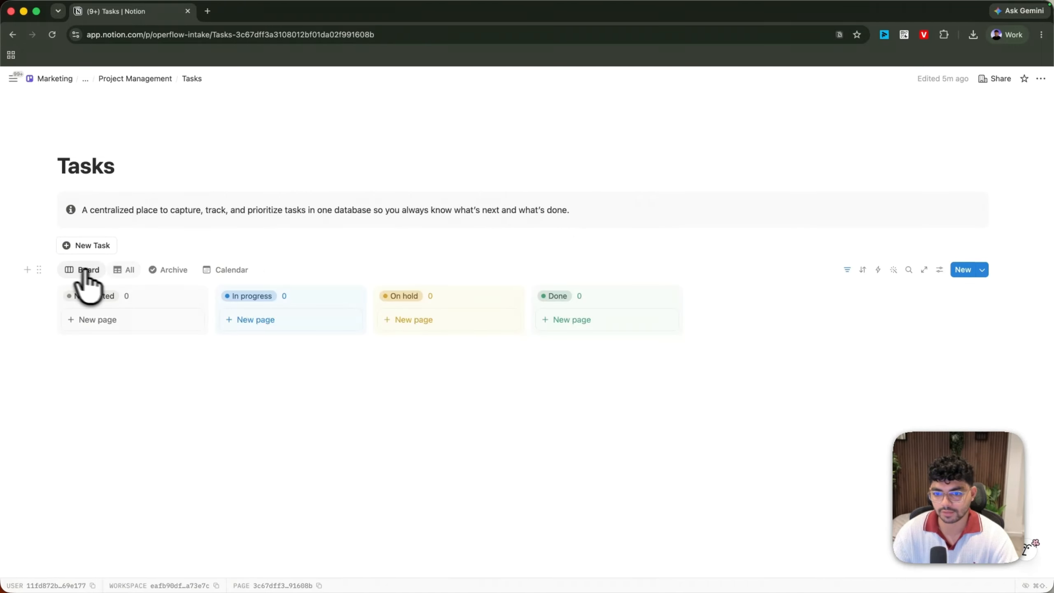
left_click(940, 270)
left_click(949, 277)
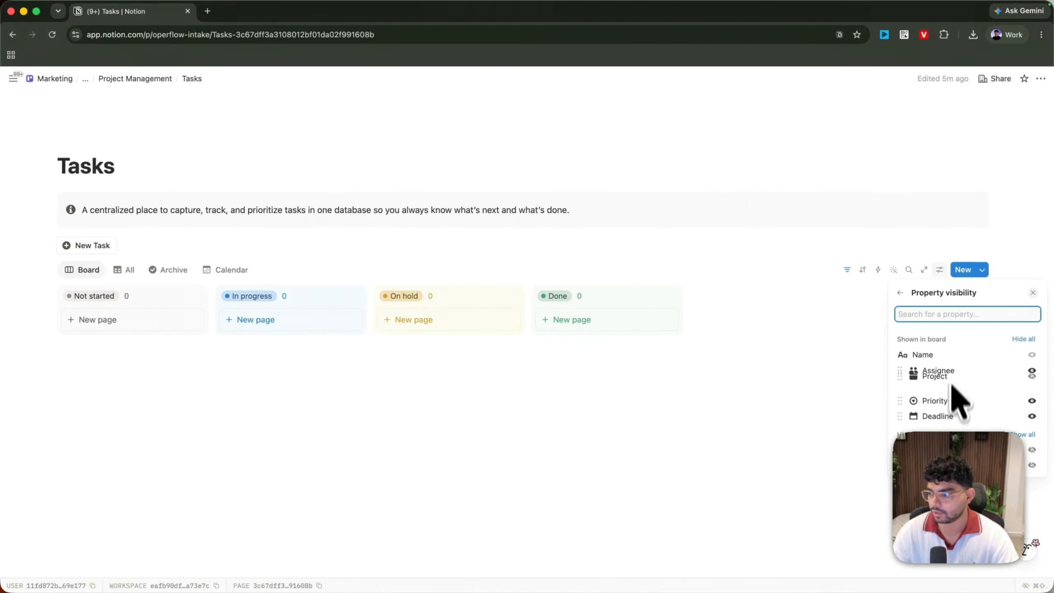
- Show the Project property directly below Name in the Calendar view, and check the Archive and Board views
left_click(162, 270)
left_click(226, 269)
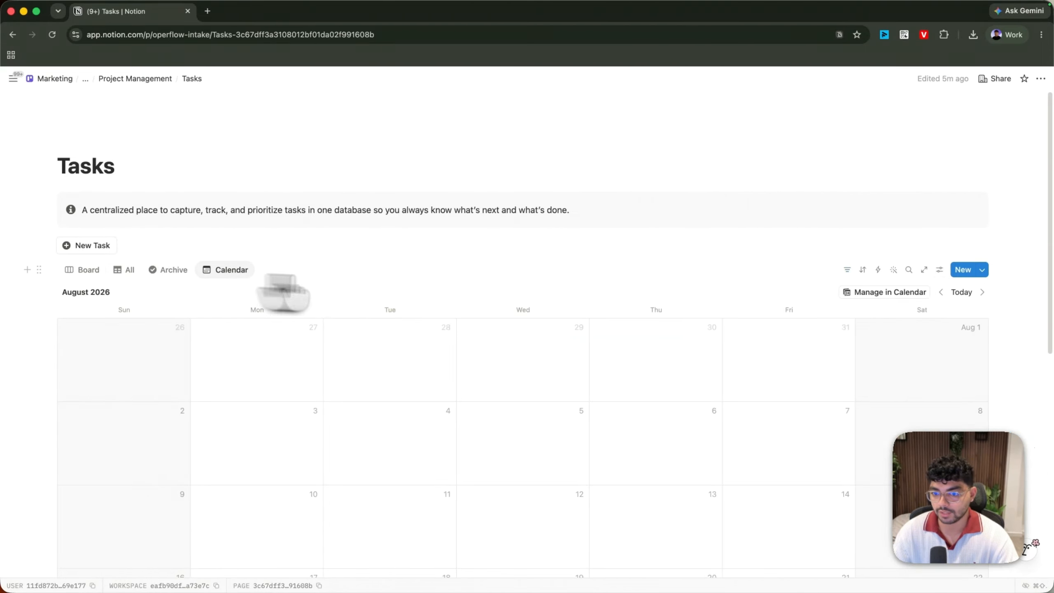
left_click(939, 270)
left_click(972, 301)
left_click_drag(912, 434, 917, 370)
left_click(169, 272)
left_click(169, 270)
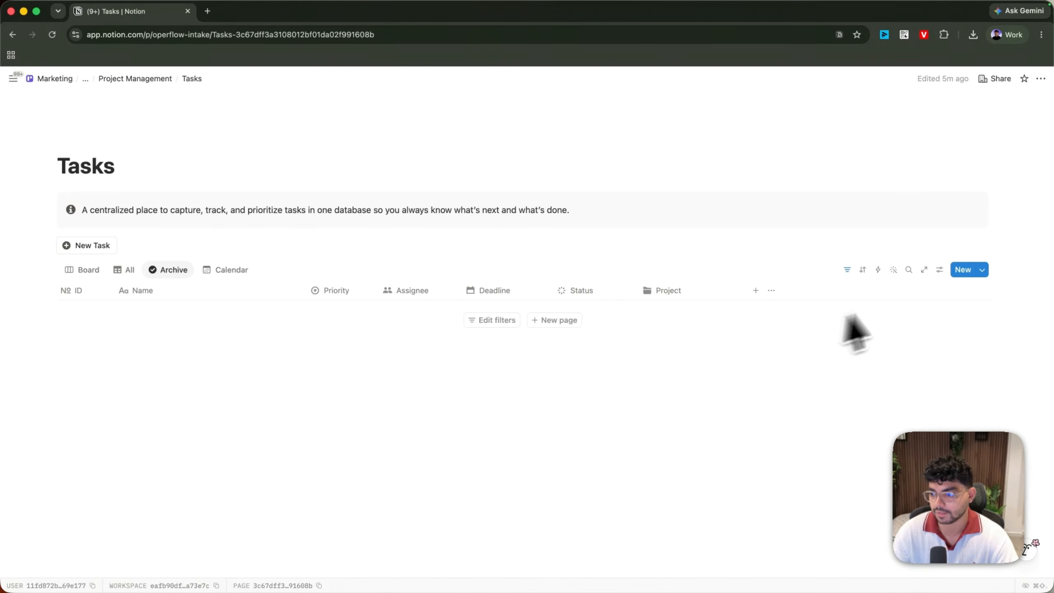
left_click(91, 270)
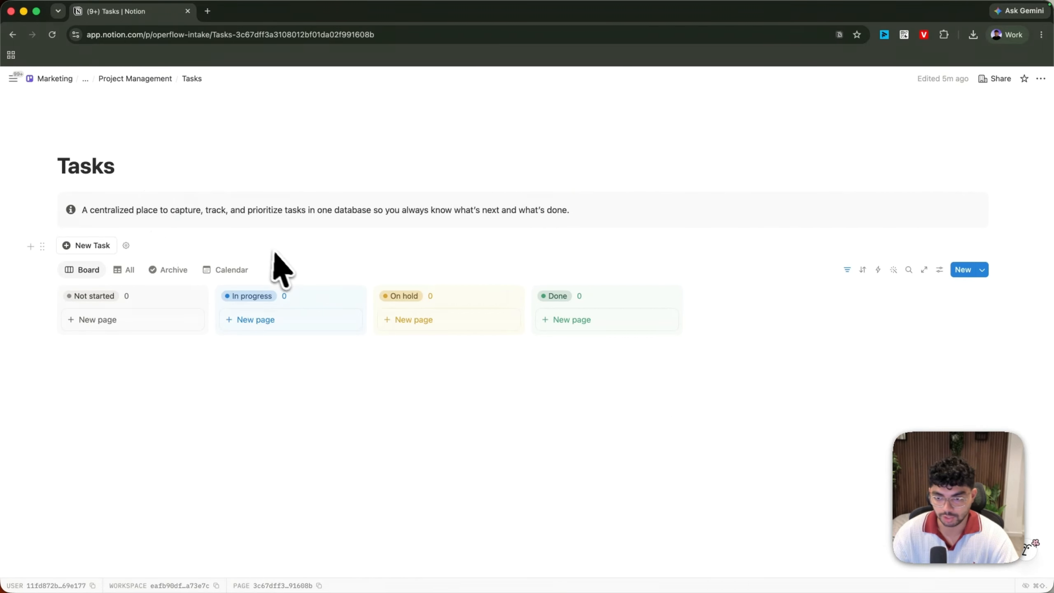
- On the Projects page, open the Q4 Enterprise Outreach Campaign project and give its Tasks relation property a circled checkmark icon
left_click(135, 79)
left_click(371, 213)
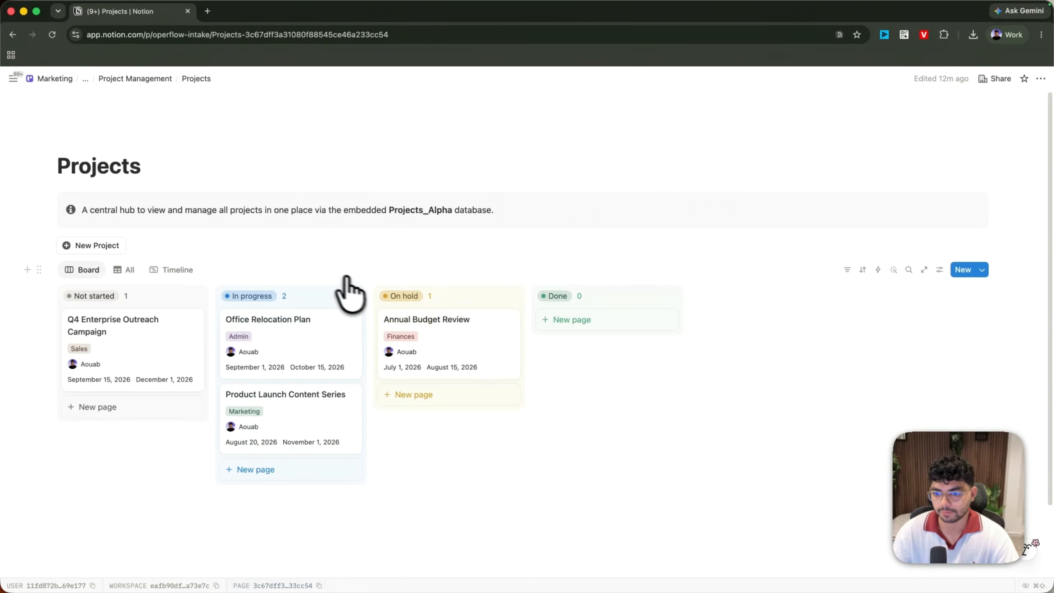
left_click(136, 354)
left_click(703, 337)
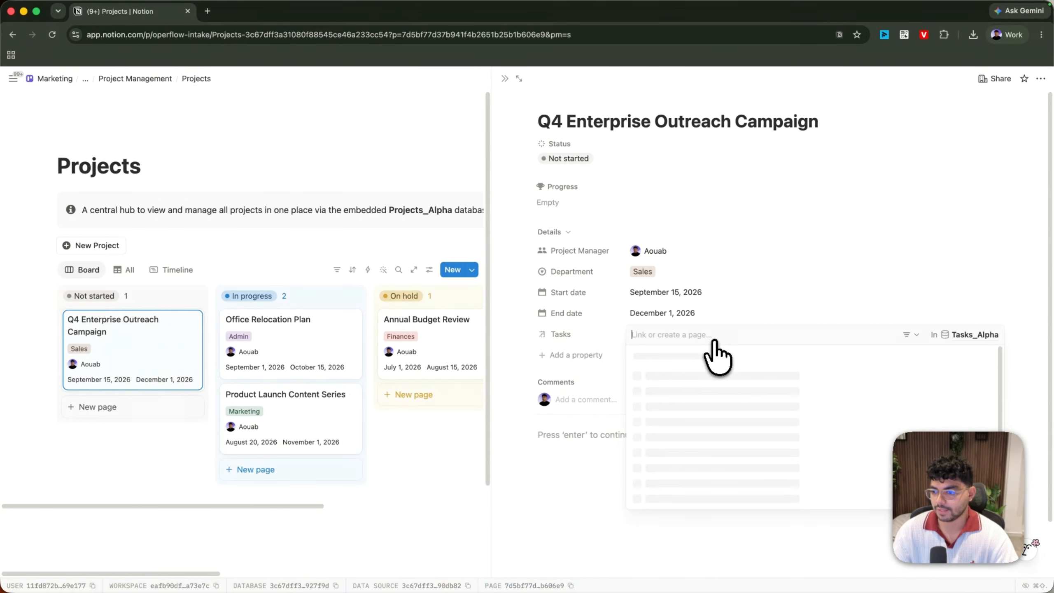
left_click(574, 334)
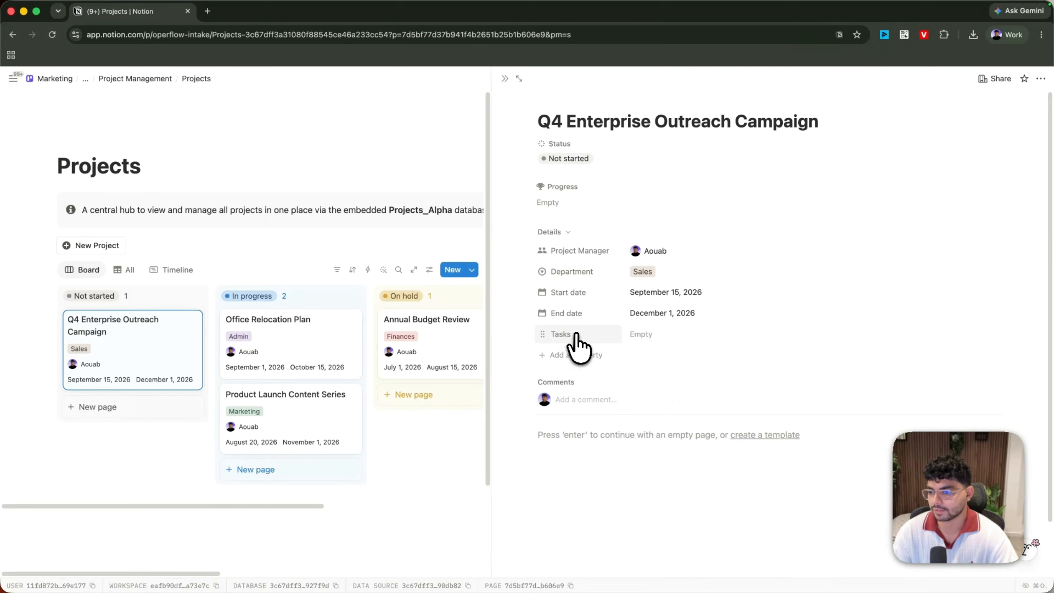
left_click(571, 336)
left_click(550, 358)
type("chec")
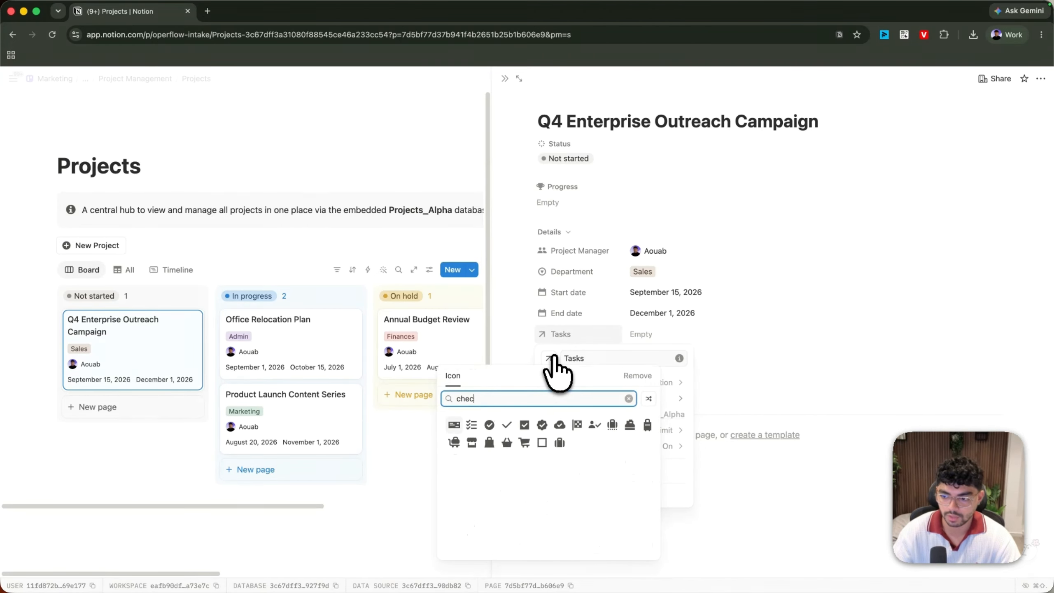
left_click(490, 426)
key("Escape")
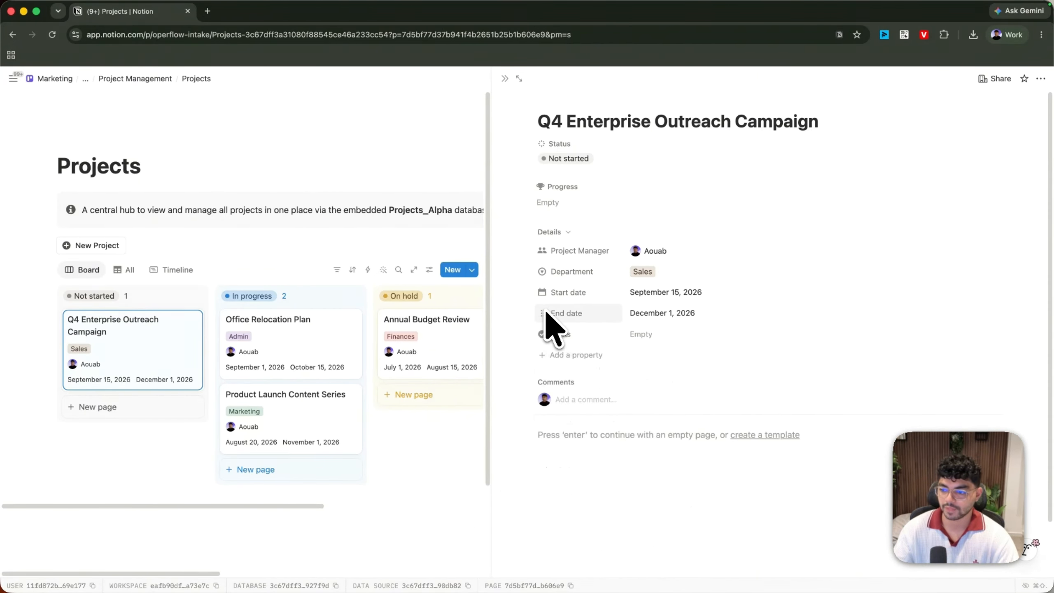
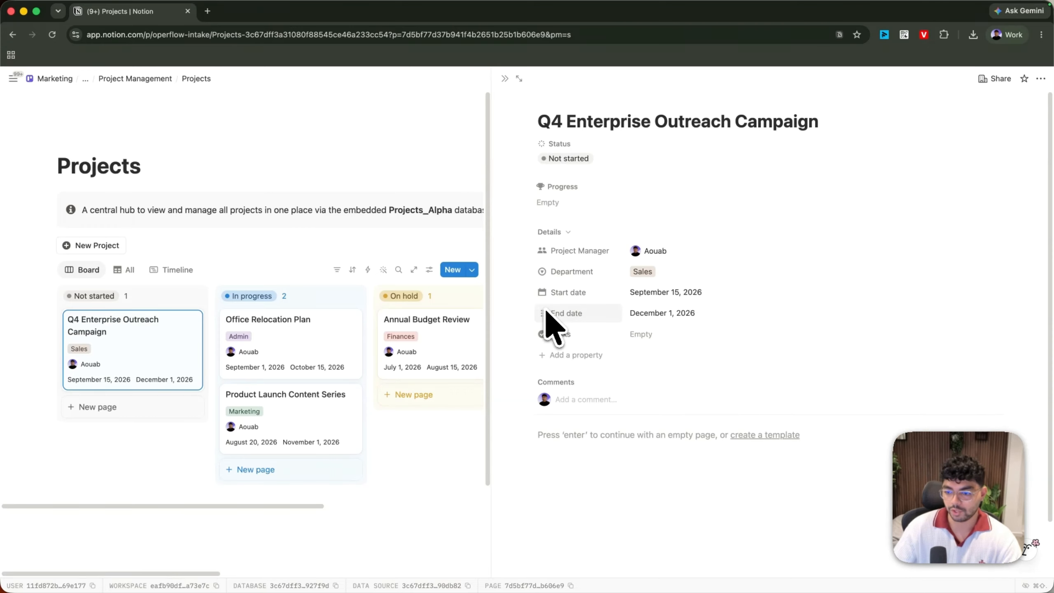
left_click(504, 79)
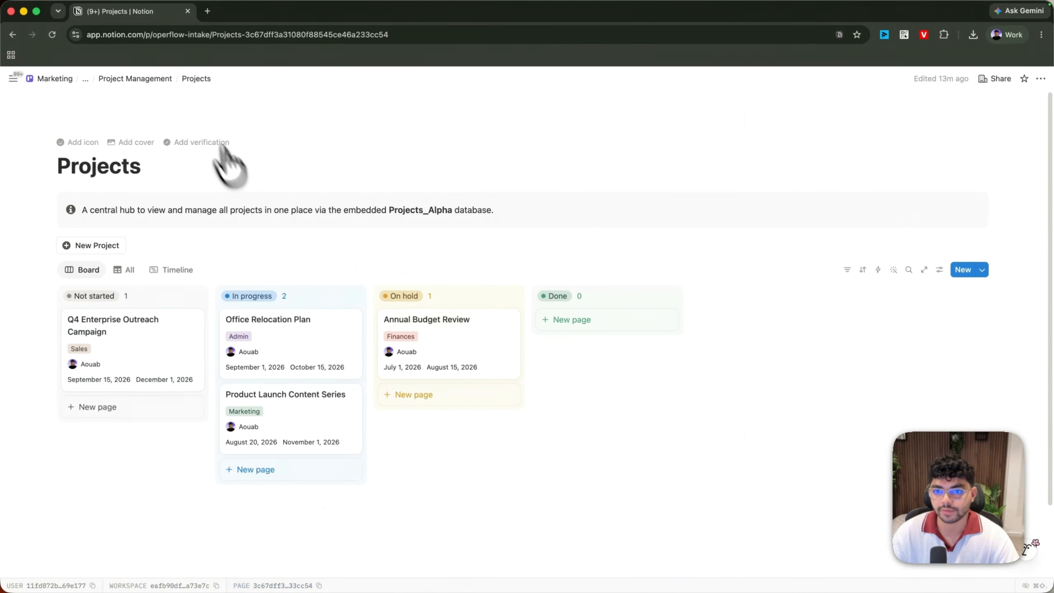
- Return to the Tasks page and copy the link to its Board view
left_click(152, 78)
left_click(426, 233)
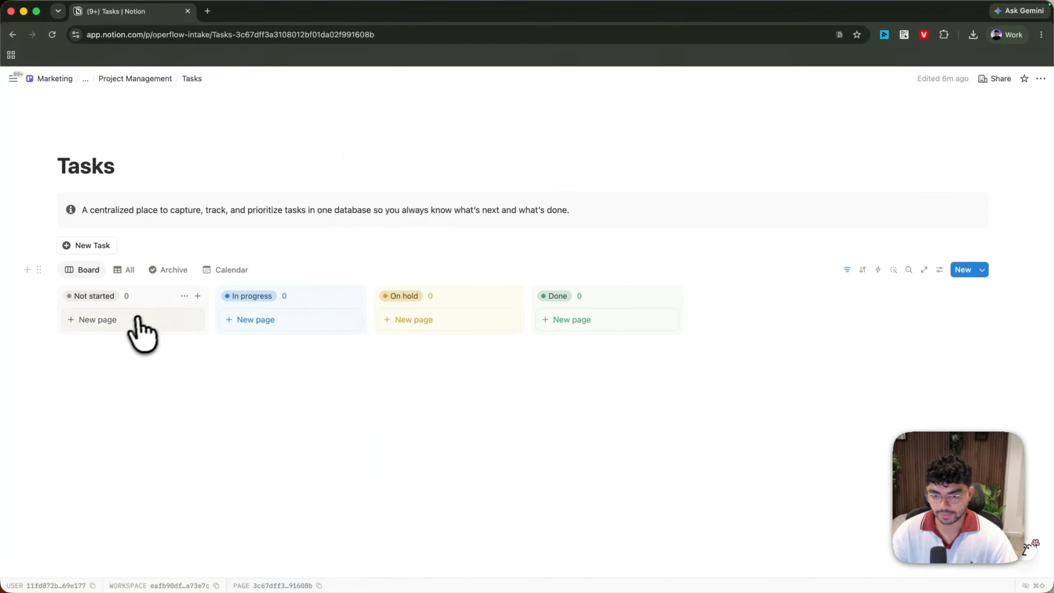
left_click(74, 271)
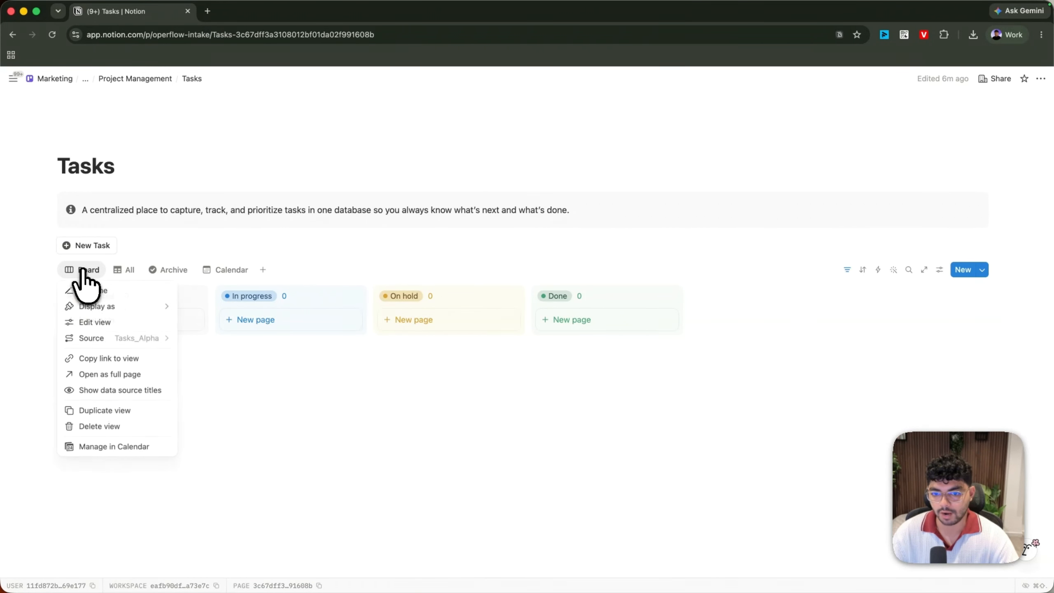
left_click(112, 359)
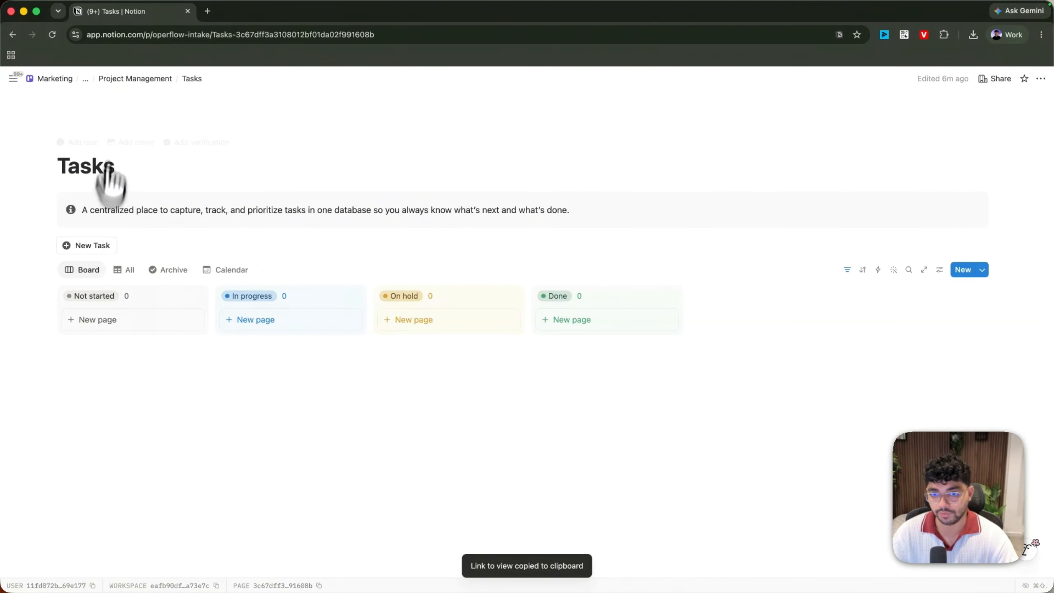
- On the Projects page, create a new page template for Projects_Alpha titled "[New Project]"
left_click(135, 79)
left_click(361, 215)
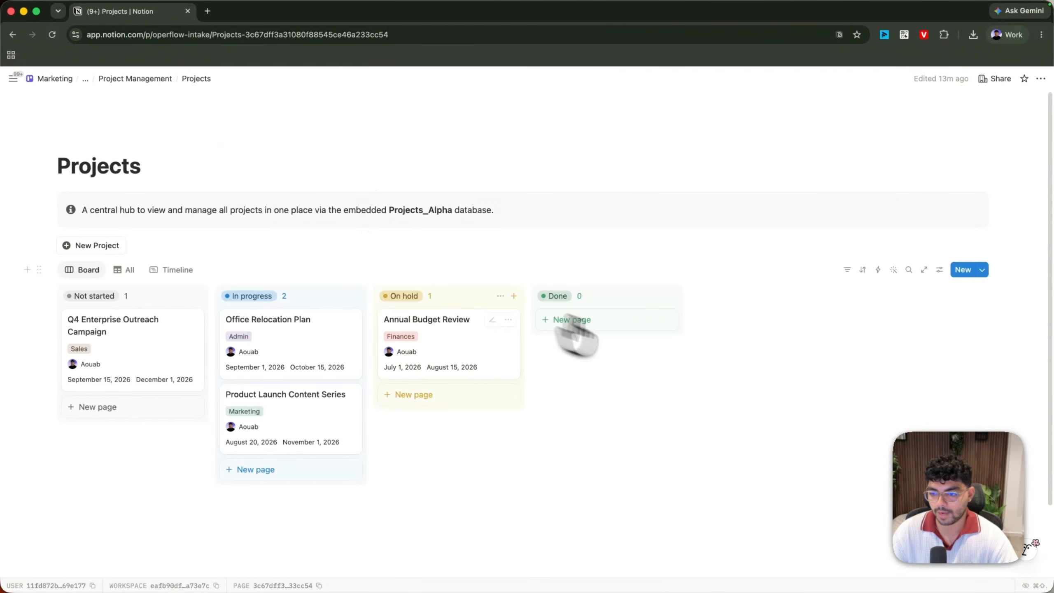
left_click(983, 270)
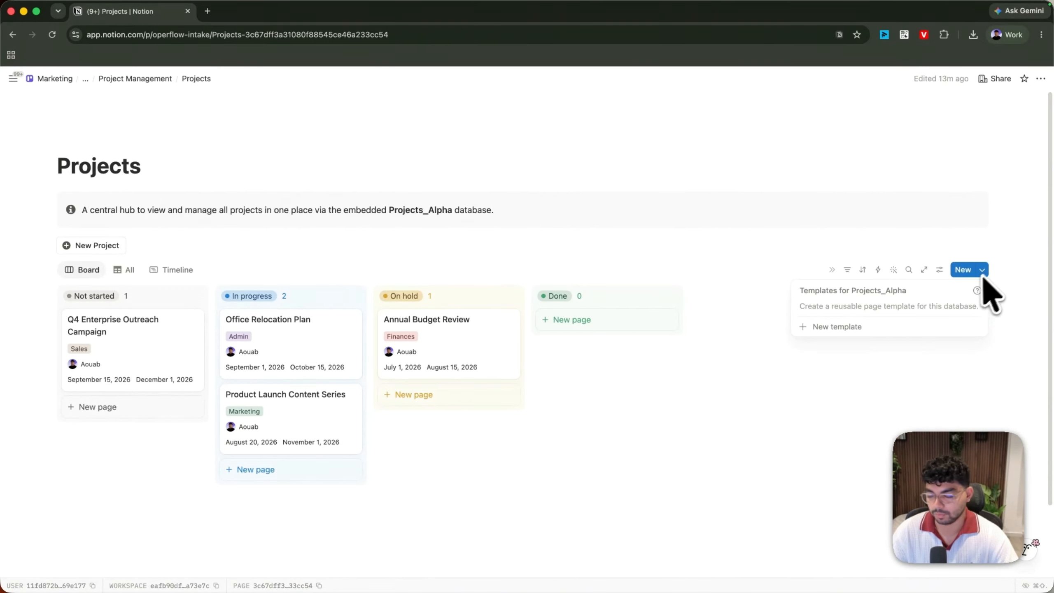
left_click(900, 330)
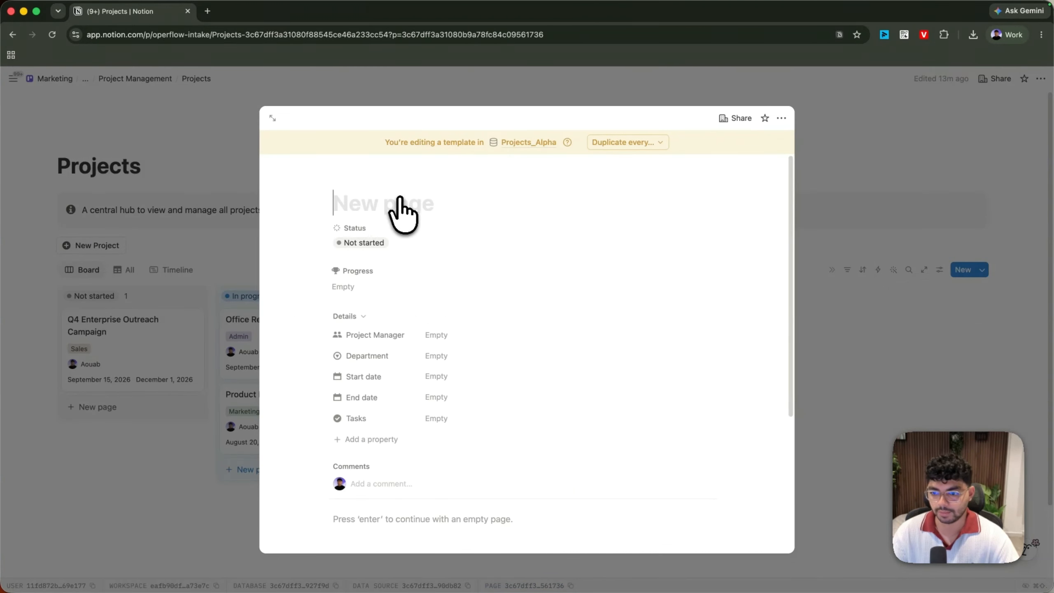
type("[New Project")
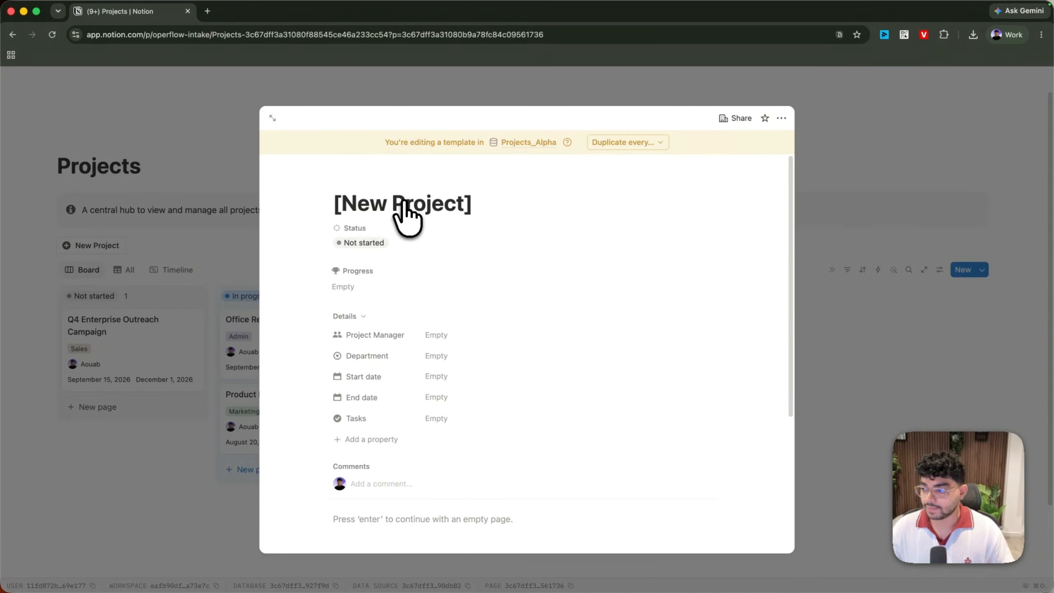
- Add a callout to the template body, remove its icon, and enter "About this Project" in it
scroll(365, 270, "down", 4)
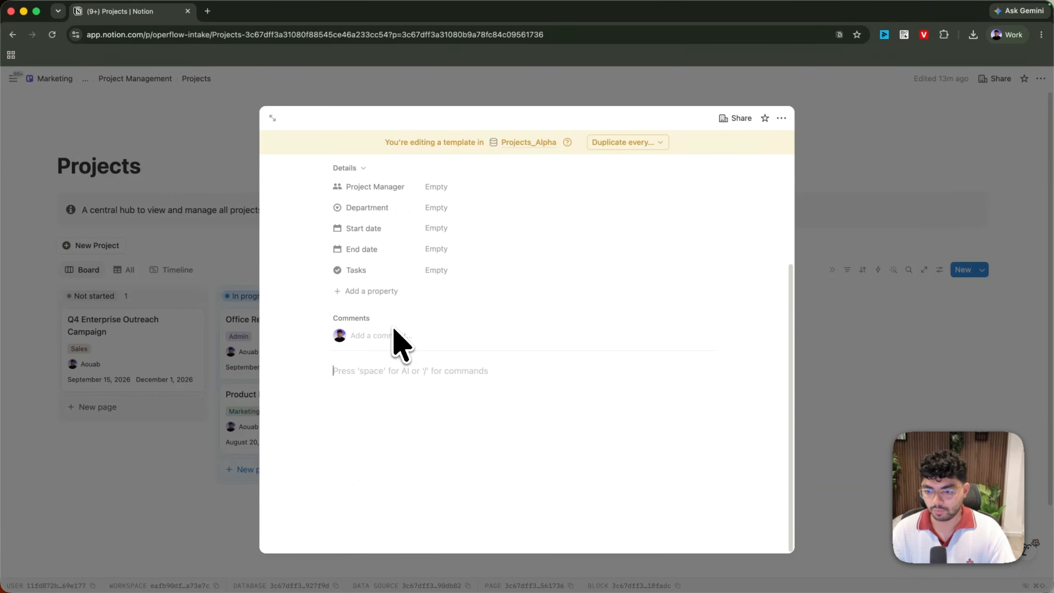
type("/ca")
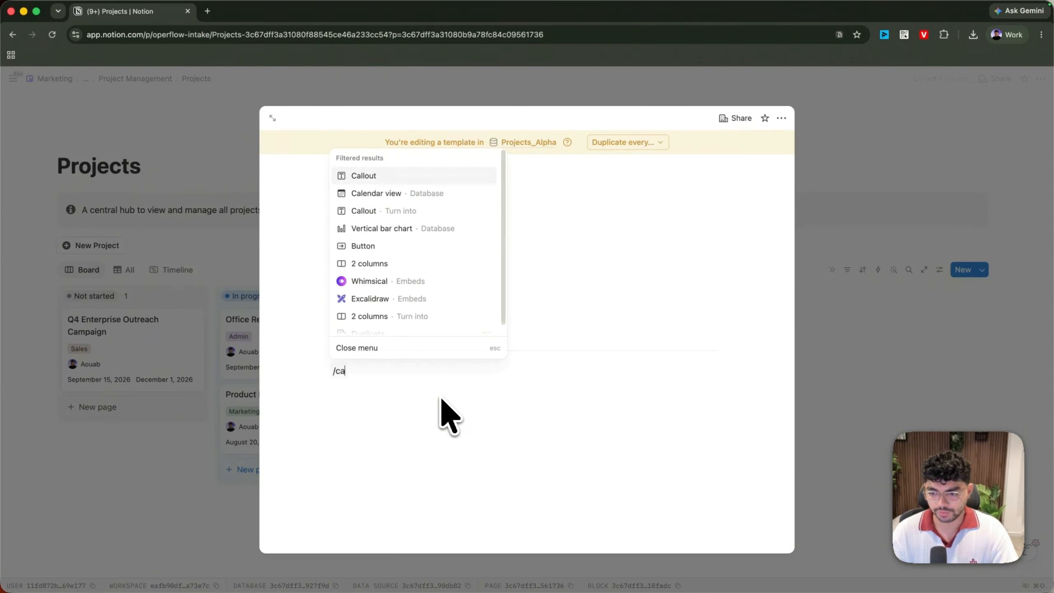
left_click(416, 189)
left_click(346, 382)
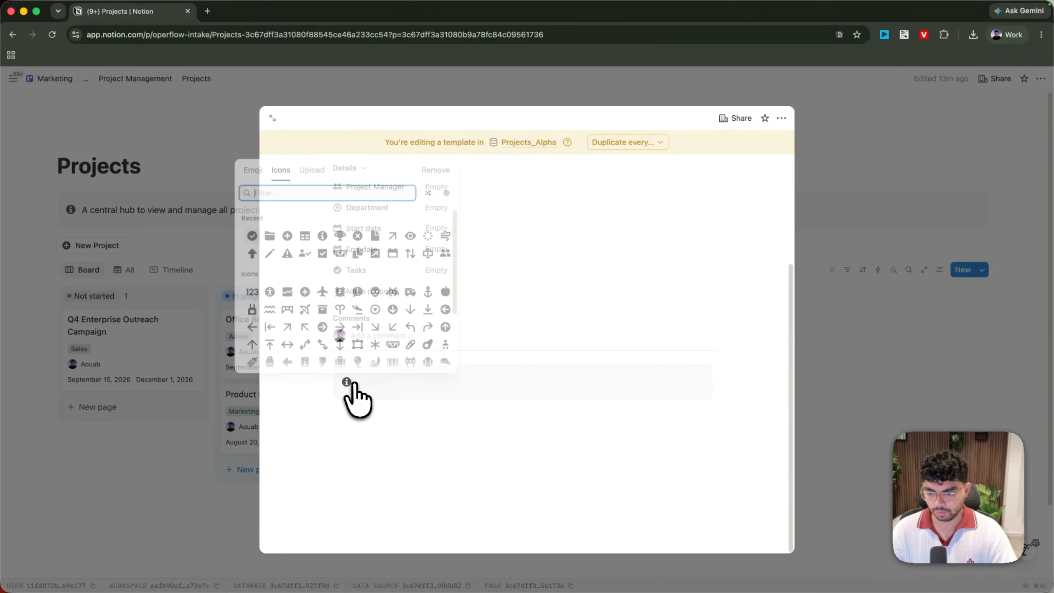
left_click(430, 170)
left_click(401, 381)
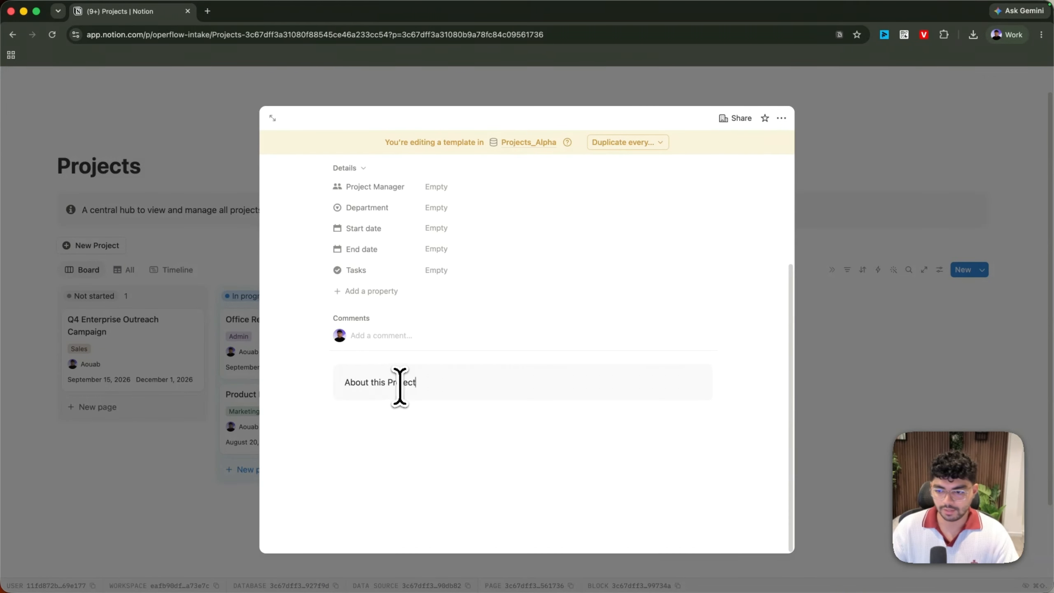
- Give the About this Project callout the default background and turn its text into Heading 4
left_click(310, 368)
mouse_move(257, 282)
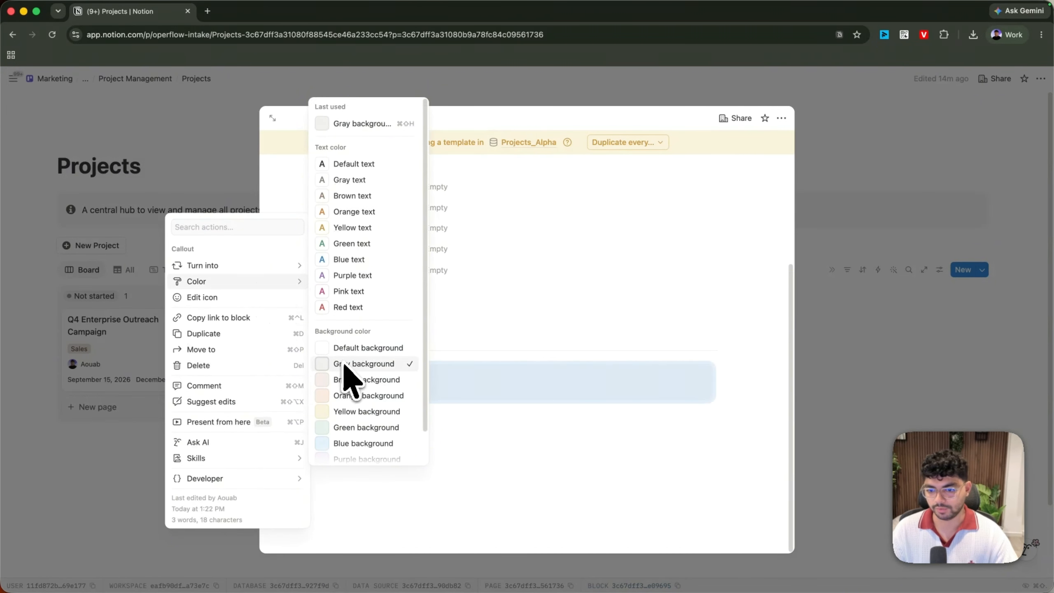
left_click(351, 348)
triple_click(367, 384)
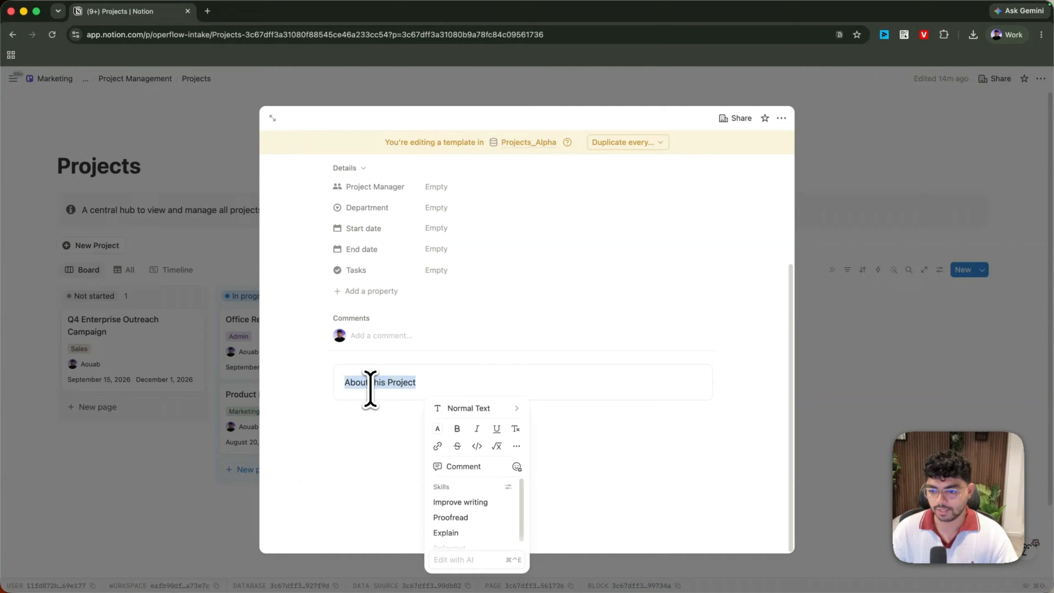
left_click(463, 408)
left_click(602, 302)
- Create an empty bulleted list and move it into the About this Project callout under the heading
left_click(403, 419)
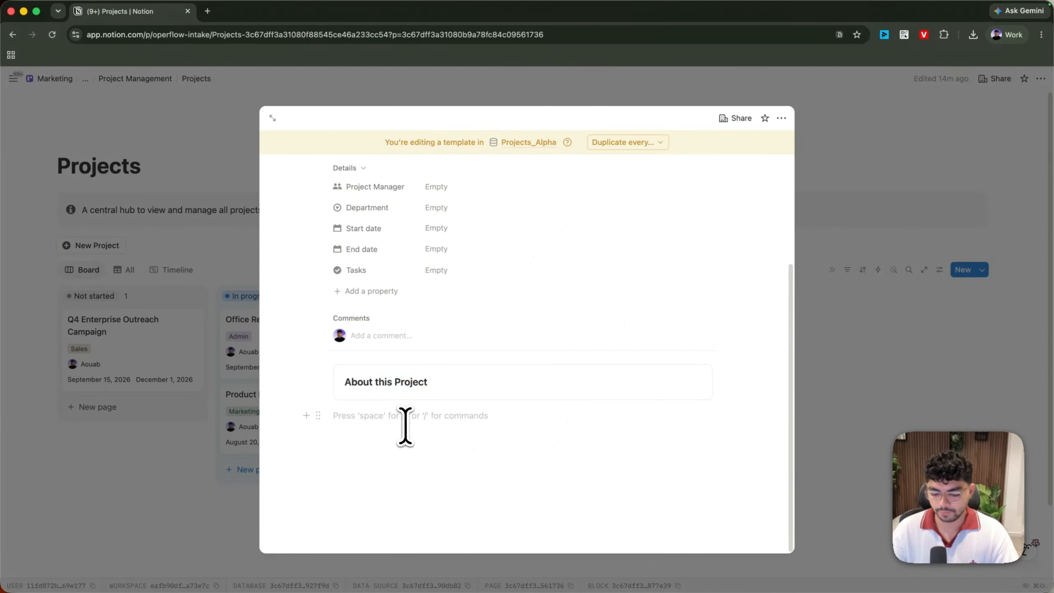
type("/list")
left_click(366, 243)
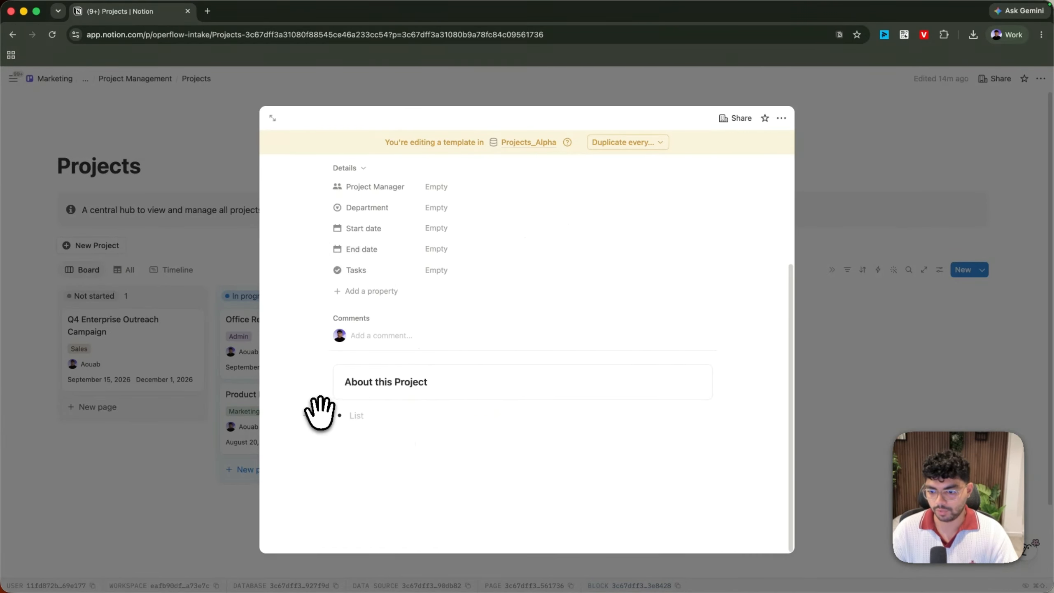
left_click_drag(319, 413, 348, 441)
- Paste a copy of the About this Project callout below the original and retitle it "Tasks"
left_click(348, 441)
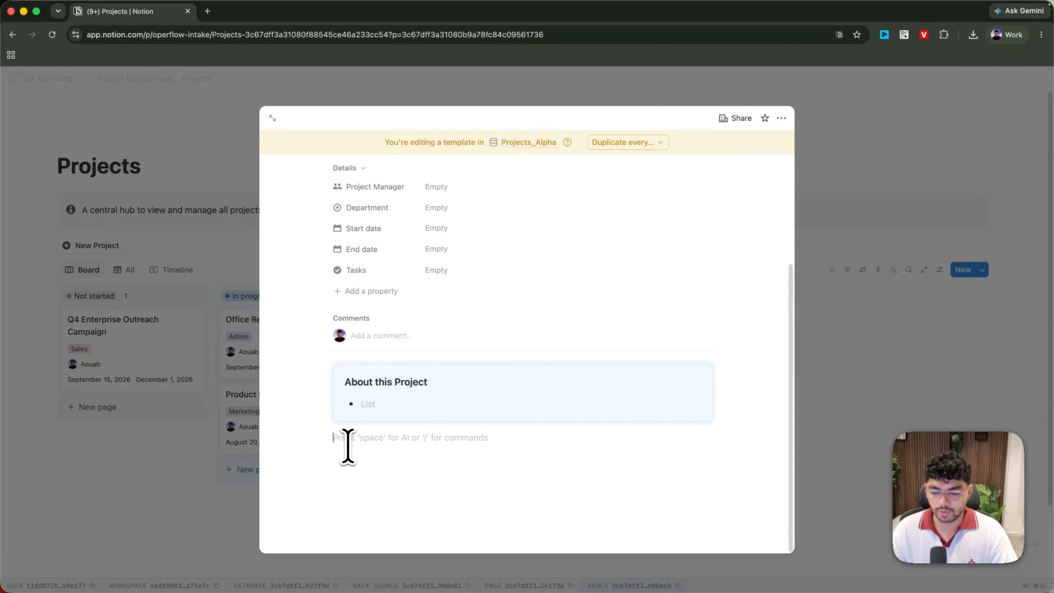
key("cmd+v")
triple_click(366, 474)
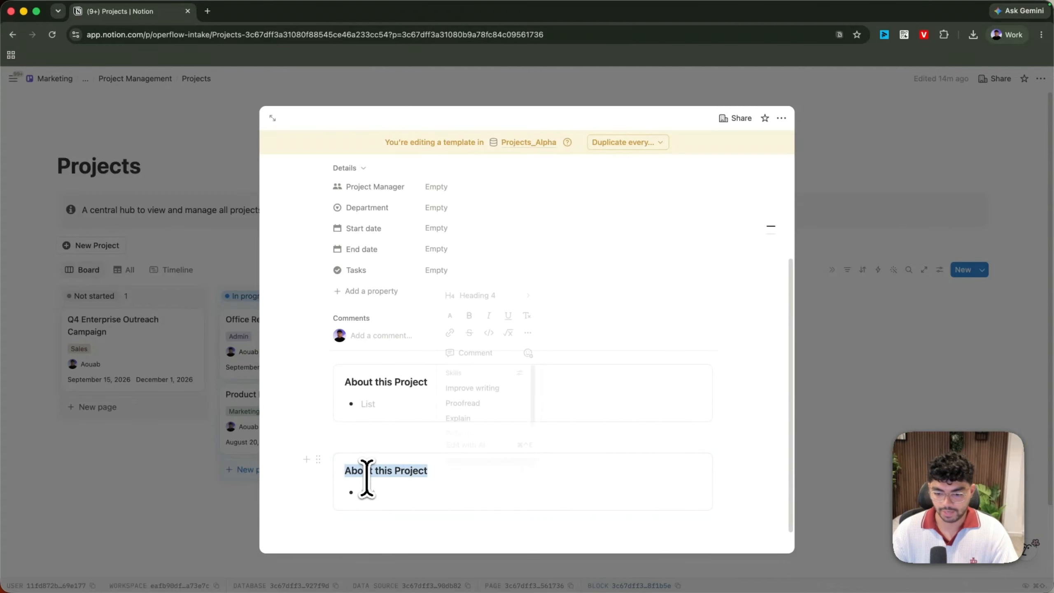
type("Tasks")
scroll(367, 465, "down", 2)
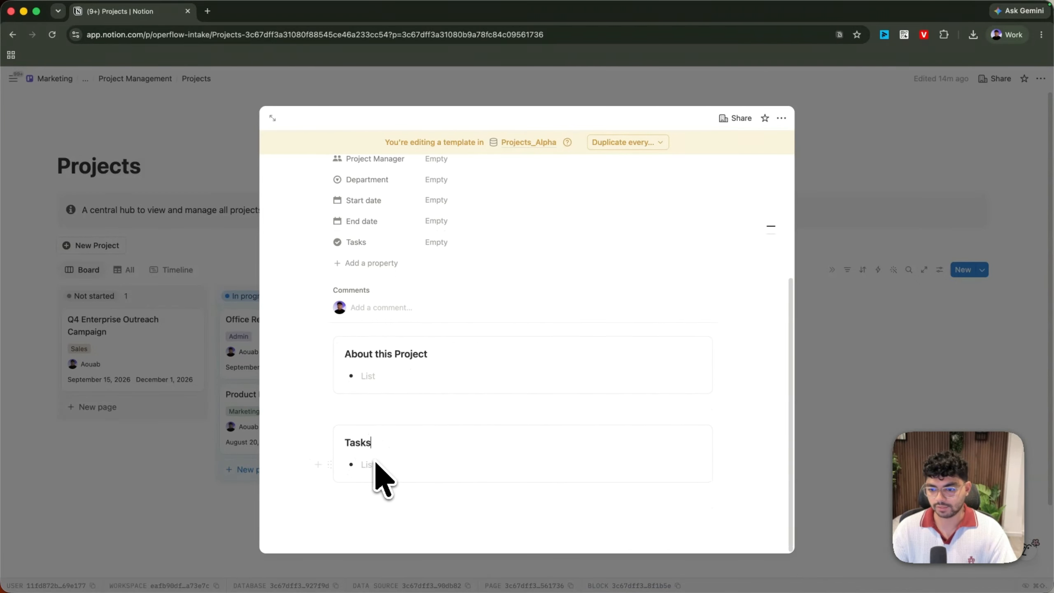
- Delete the empty list from the Tasks callout, along with the callout copy pasted inside it
key("BackSpace")
key("super+v")
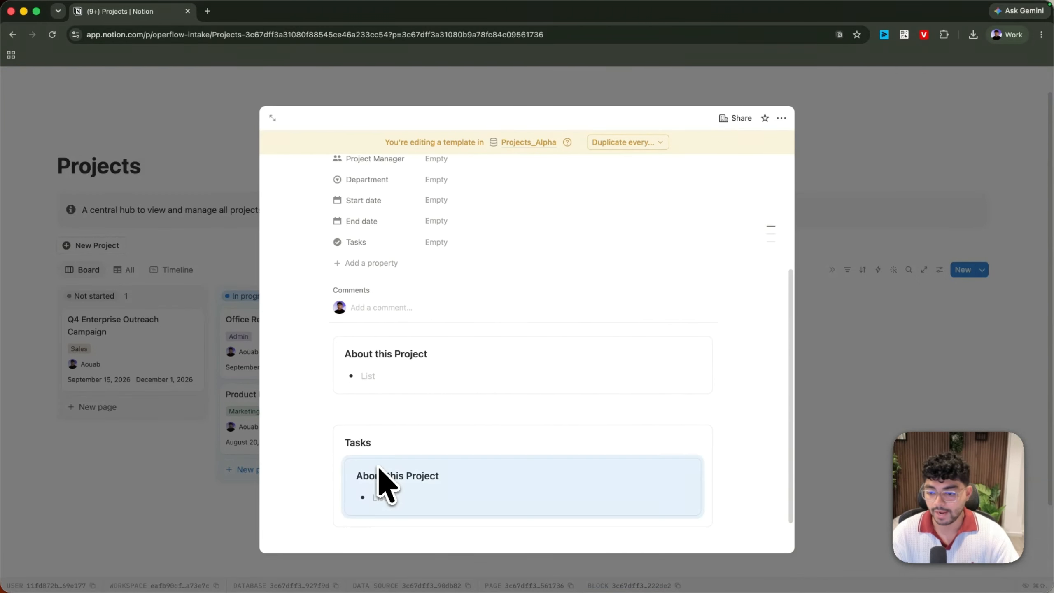
left_click(299, 473)
left_click_drag(285, 489, 343, 494)
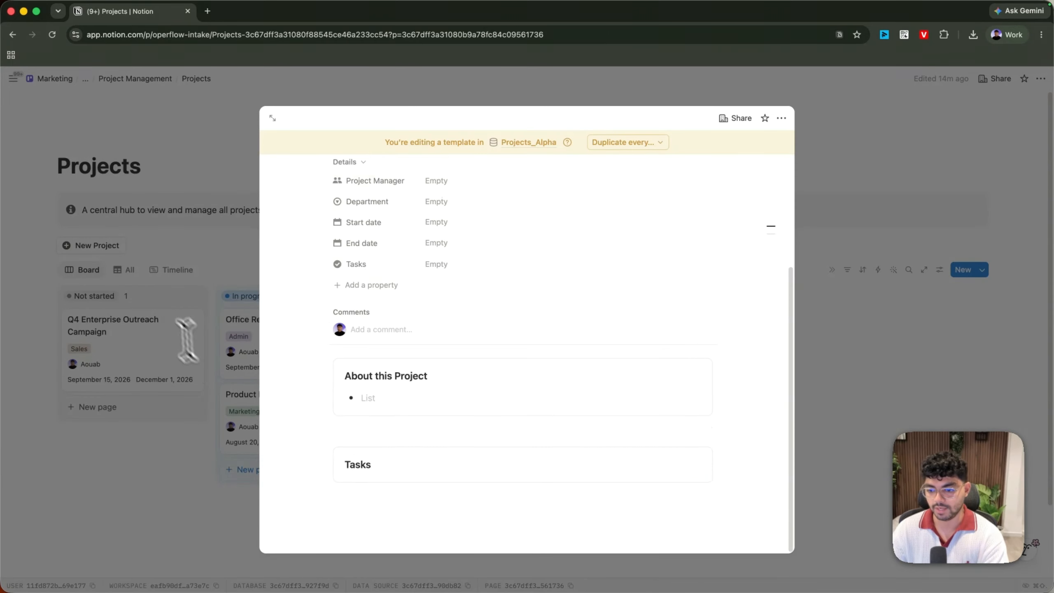
left_click(198, 357)
- Copy the Board view link from the Tasks page again and return to the [New Project] template
left_click(135, 79)
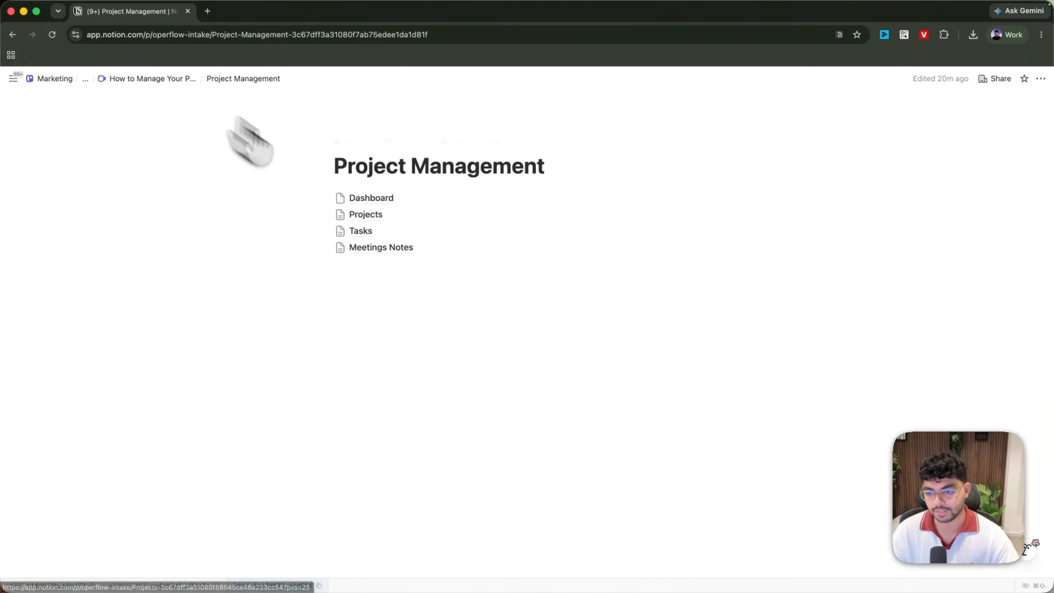
left_click(400, 231)
left_click(82, 269)
left_click(106, 356)
double_click(12, 36)
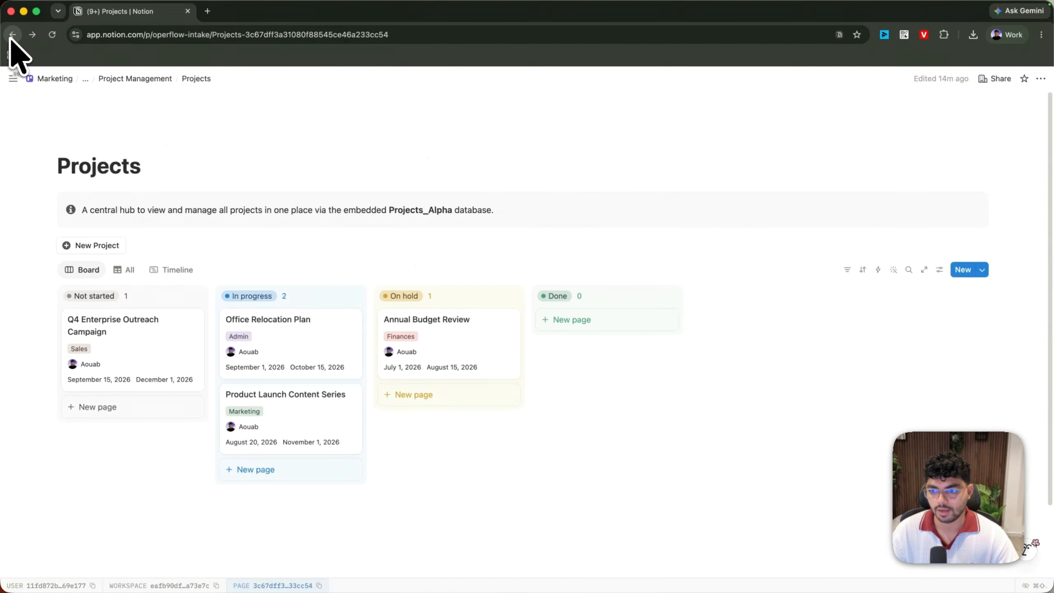
left_click(13, 35)
- Paste the copied Board link below the Tasks callout as a linked database view
scroll(376, 415, "down", 4)
left_click(377, 502)
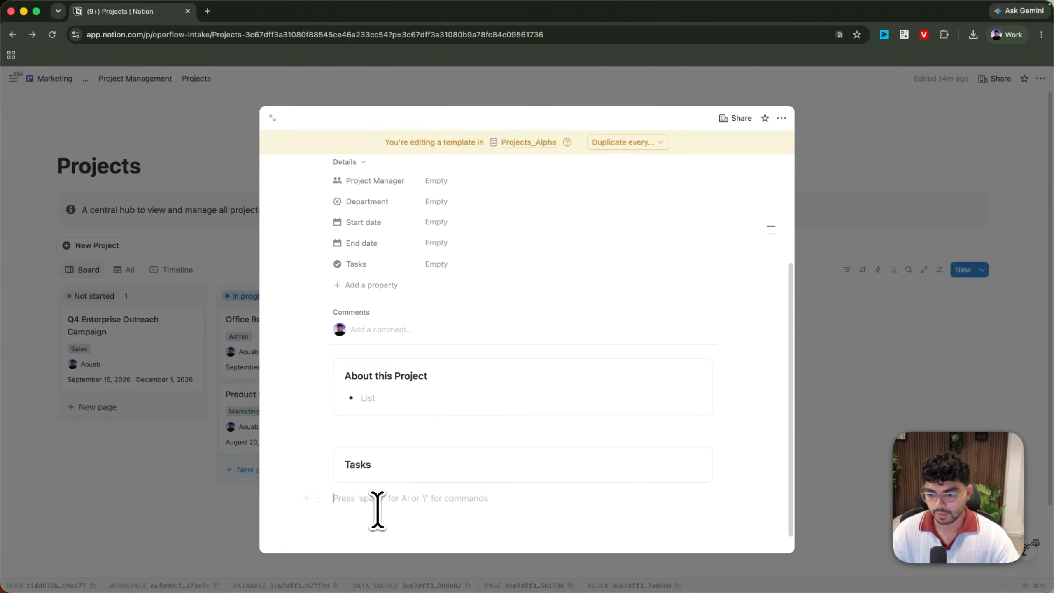
key("super+v")
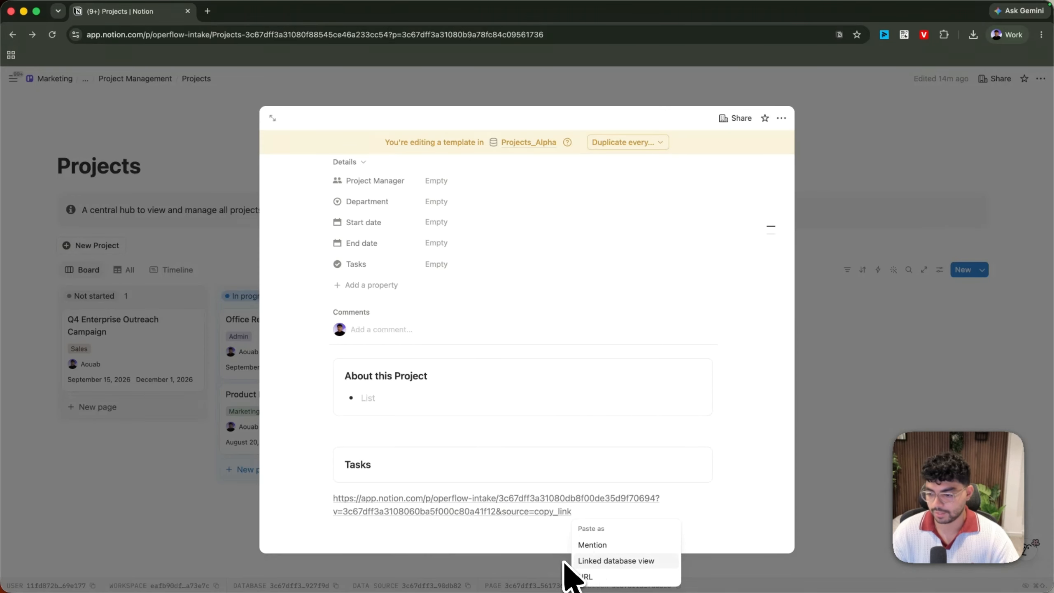
left_click(590, 561)
- Hide the title of the linked Tasks_Alpha board and move the board into the Tasks callout
left_click(478, 454)
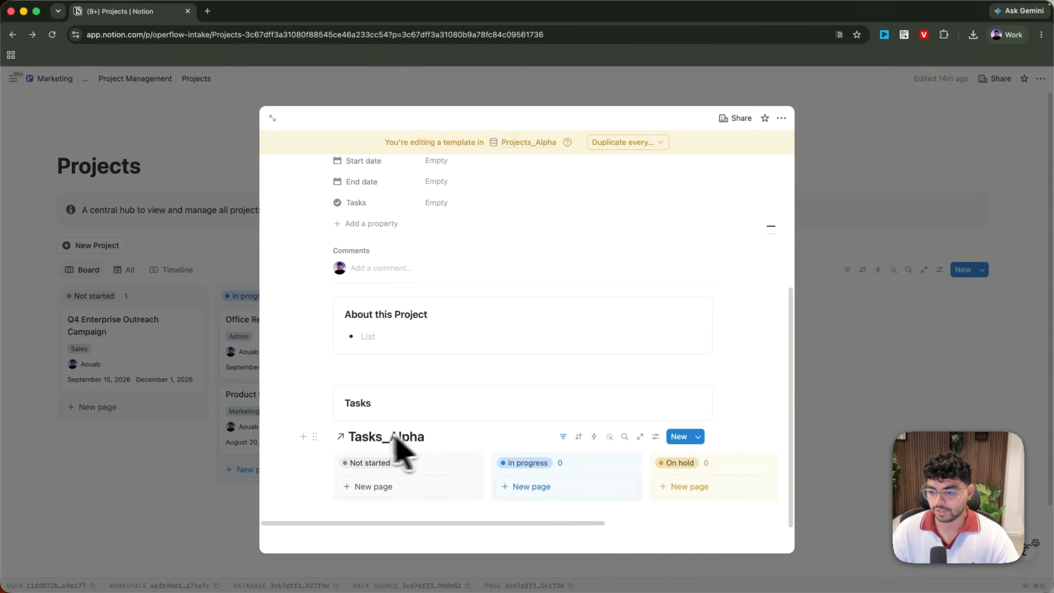
left_click(446, 438)
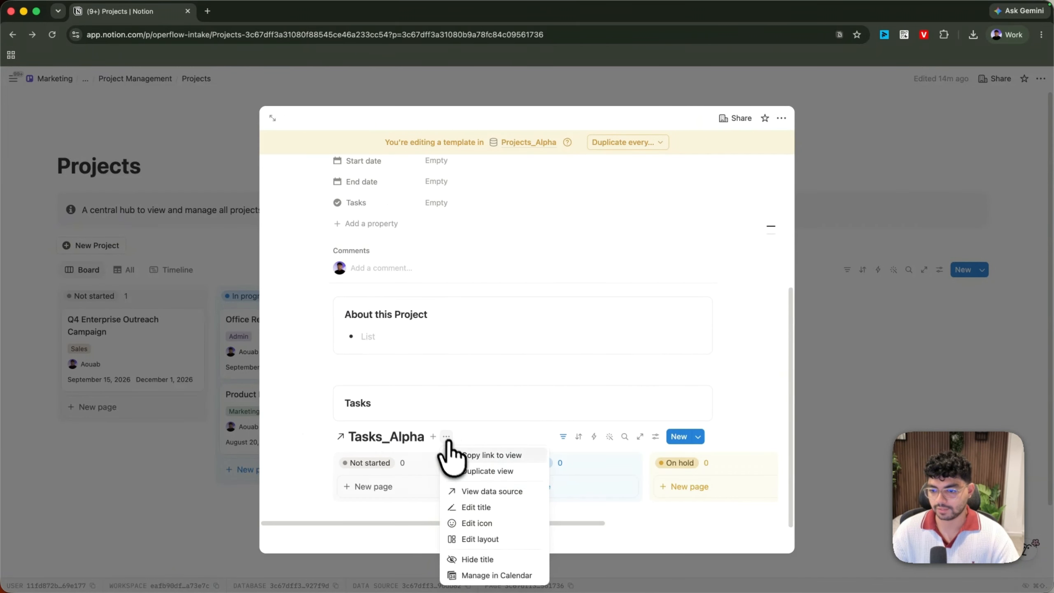
left_click(474, 557)
left_click_drag(313, 431, 417, 410)
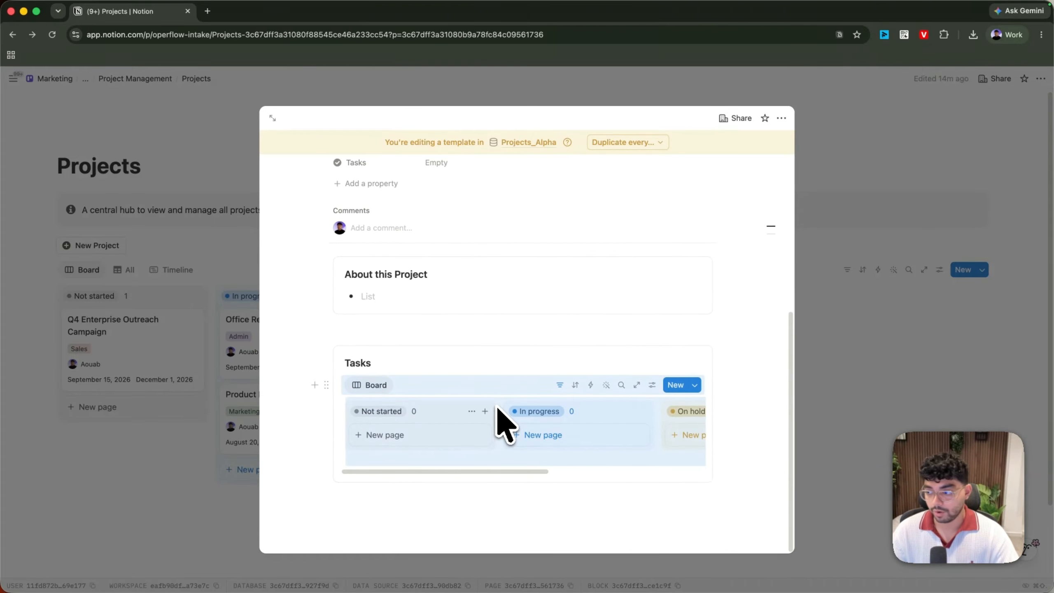
- Delete the Status filter from the linked task board in the template
left_click(560, 385)
left_click(438, 410)
left_click(475, 429)
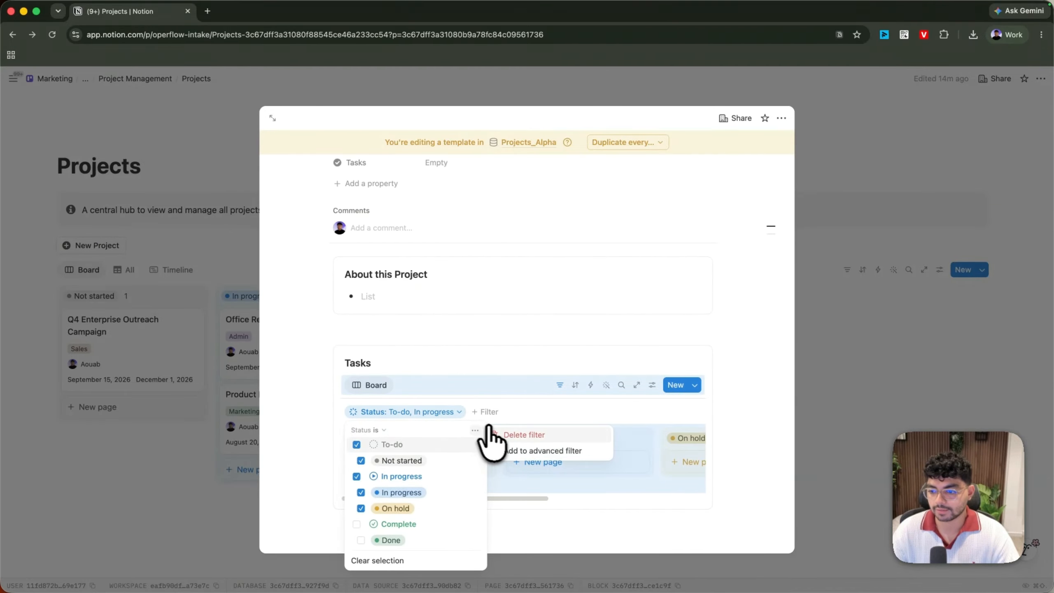
left_click(510, 435)
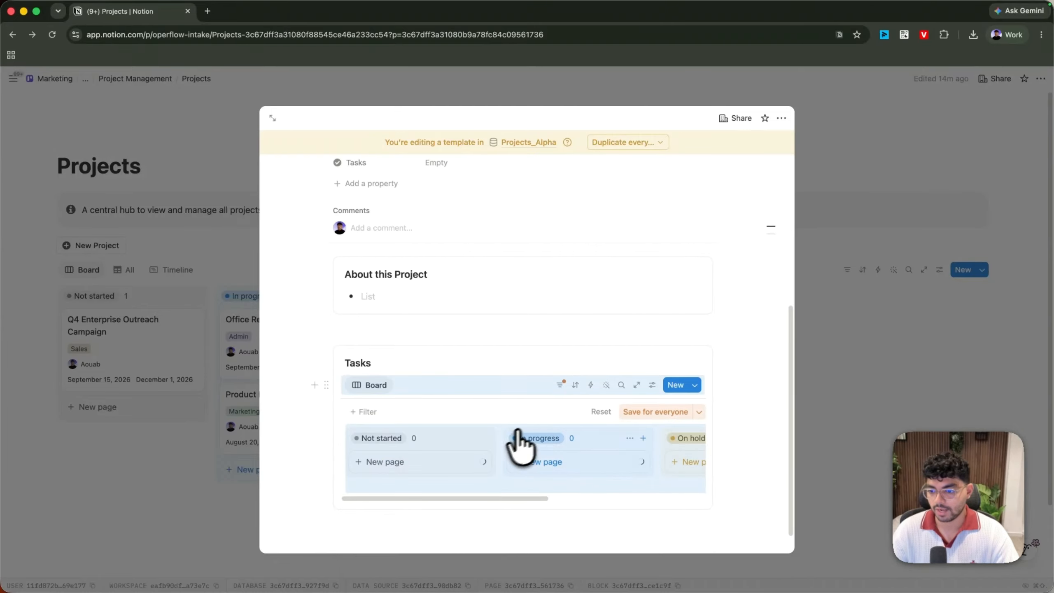
- Filter the linked task board to Project contains [New Project] and save the filter for everyone
left_click(365, 411)
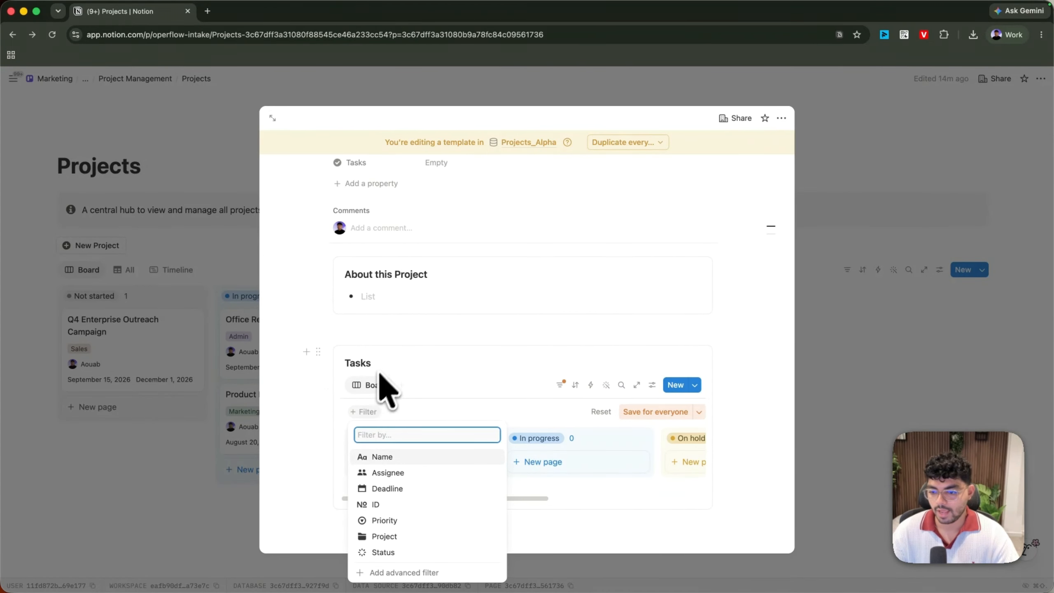
left_click(386, 536)
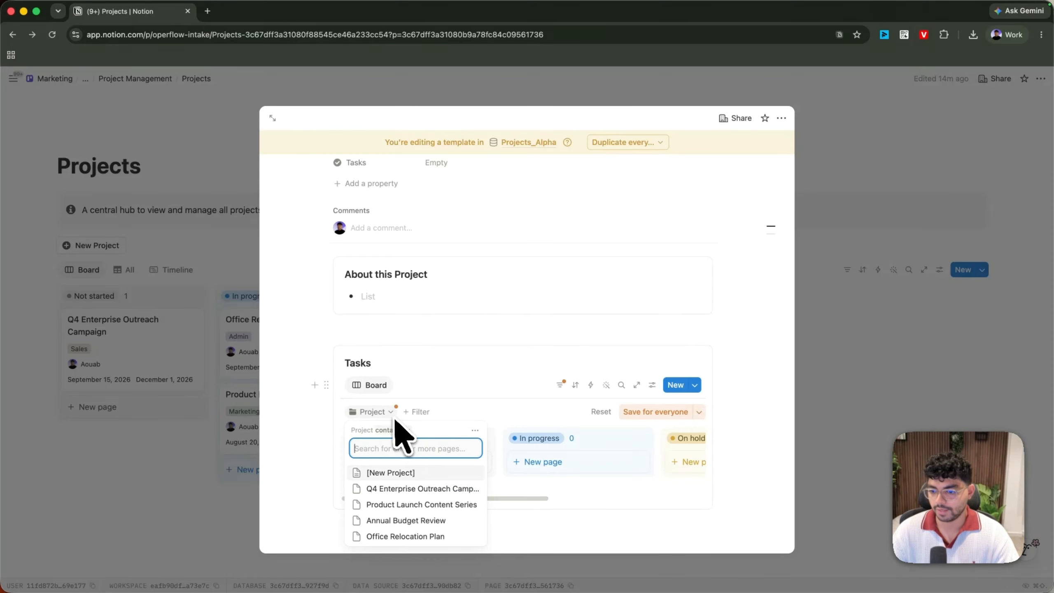
left_click(411, 474)
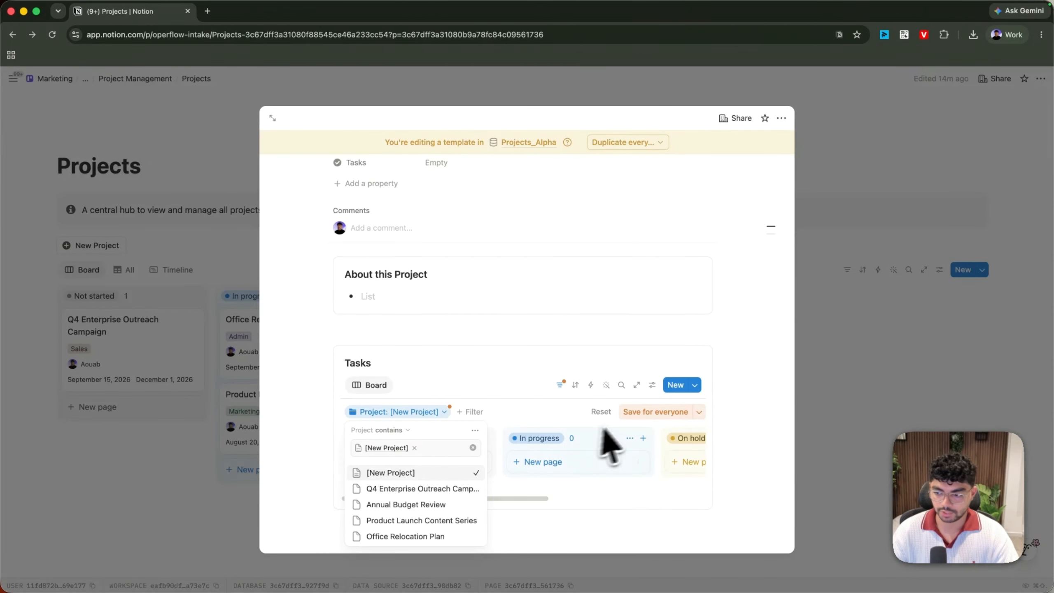
left_click(635, 412)
left_click(637, 411)
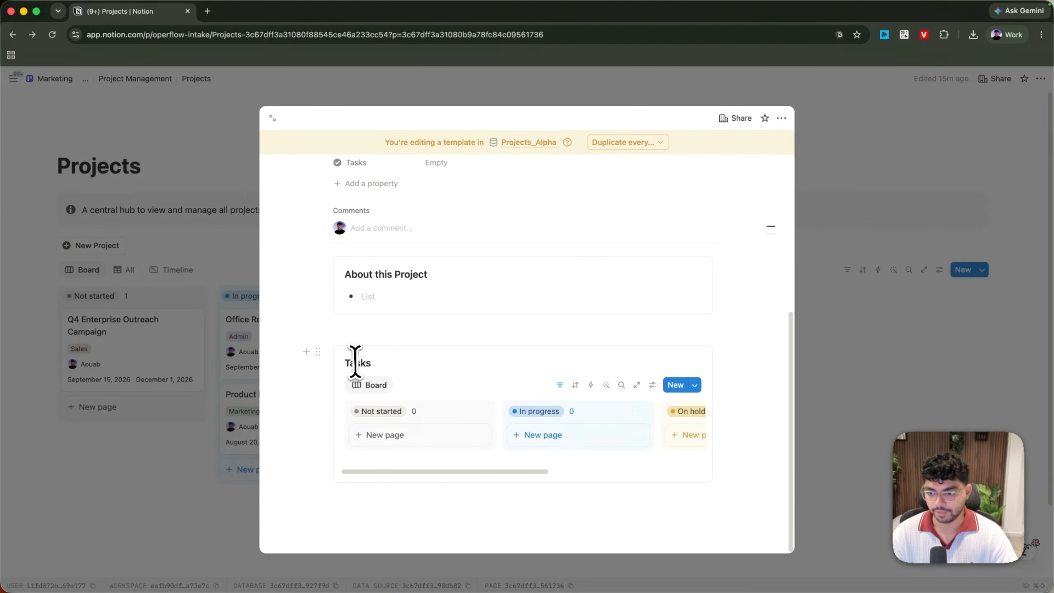
- Insert a divider between the Tasks heading and the linked board inside the callout
key("Return")
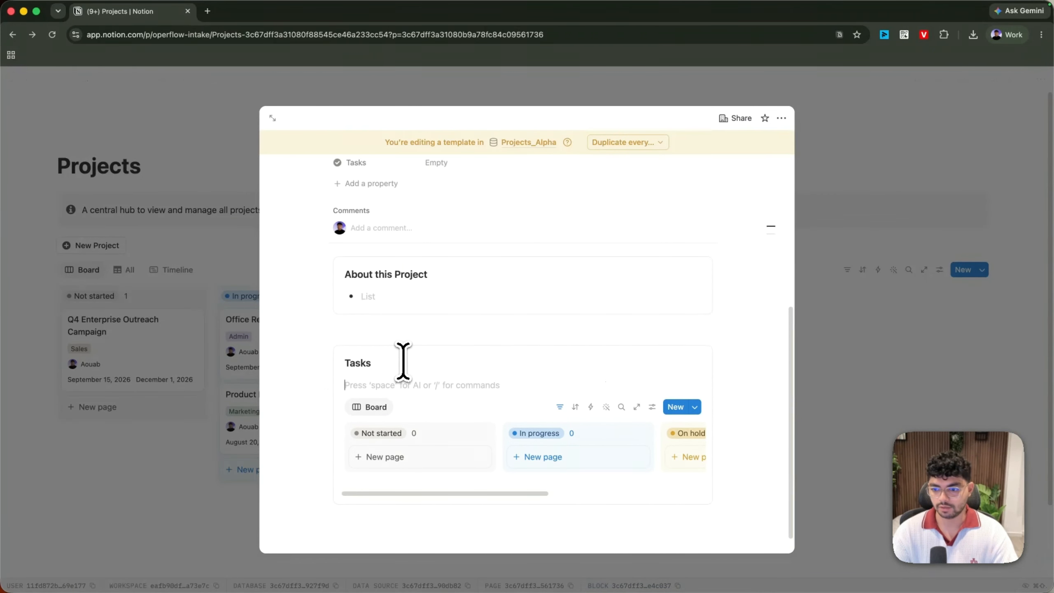
key("BackSpace")
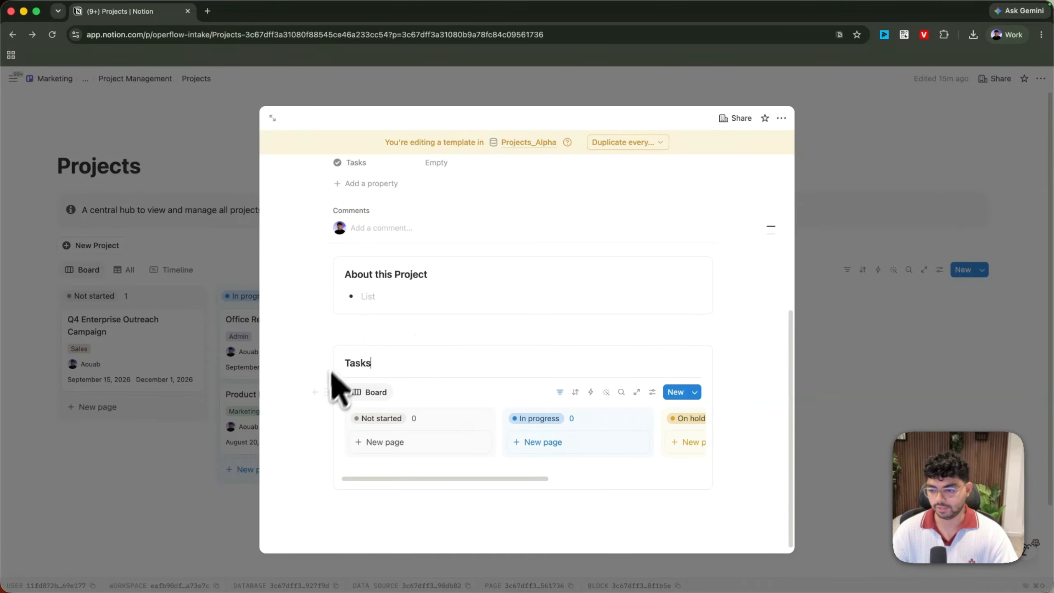
scroll(414, 438, "right", 4)
scroll(540, 415, "left", 4)
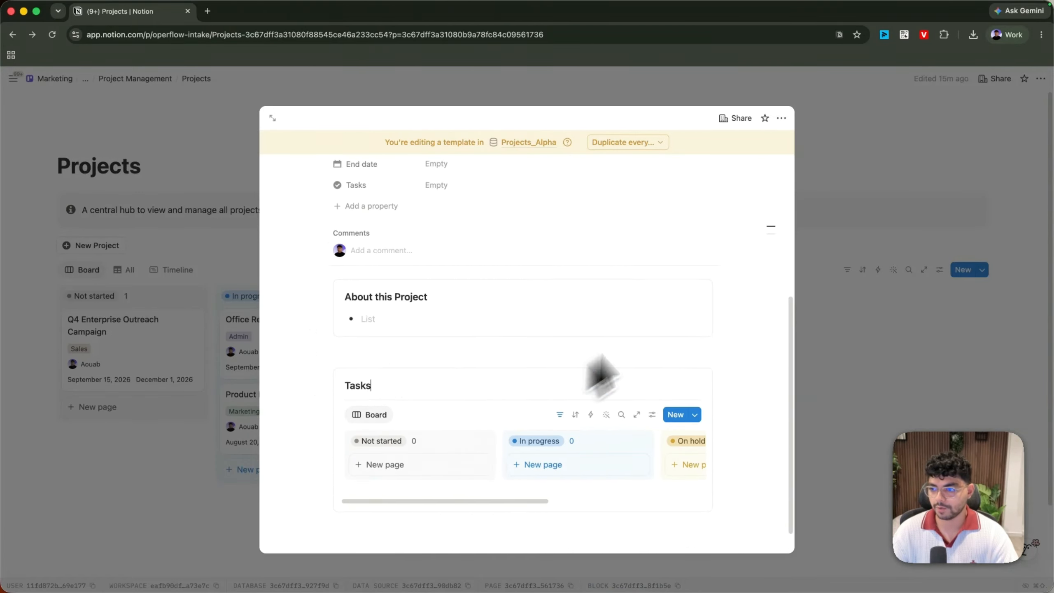
scroll(600, 377, "up", 5)
- Set the [New Project] template page to full width
left_click(782, 118)
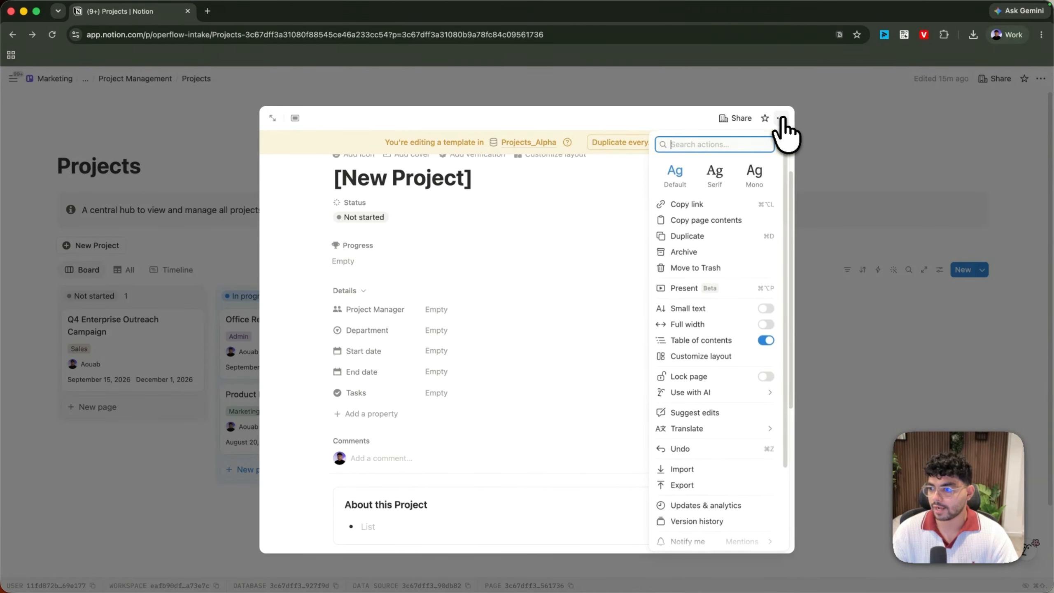
left_click(668, 324)
left_click(514, 342)
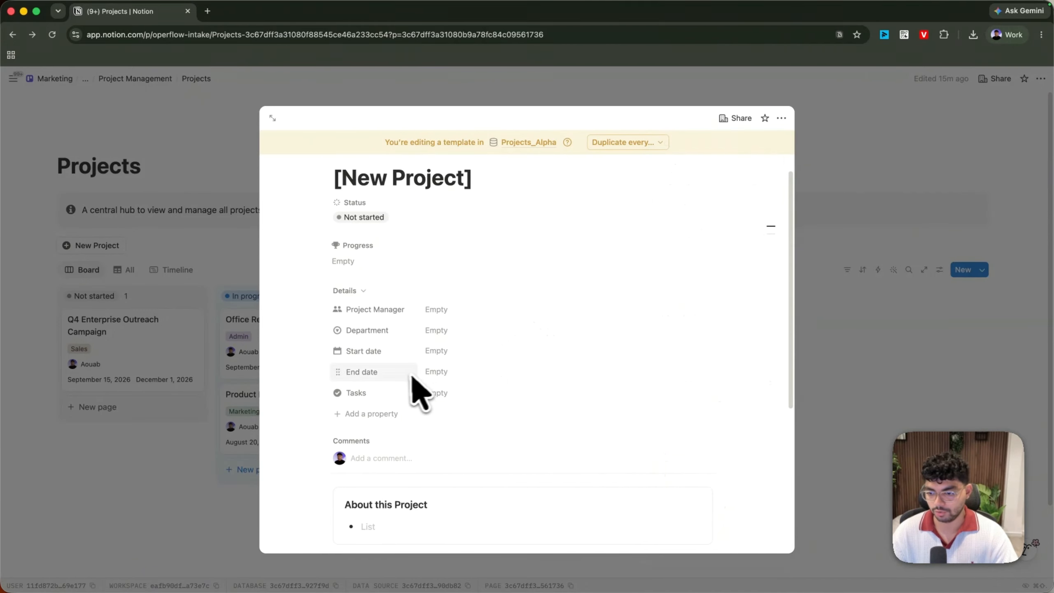
- Customize the [New Project] page layout by adding the Tasks relation as its own section below the property group
scroll(411, 376, "down", 5)
scroll(412, 377, "up", 4)
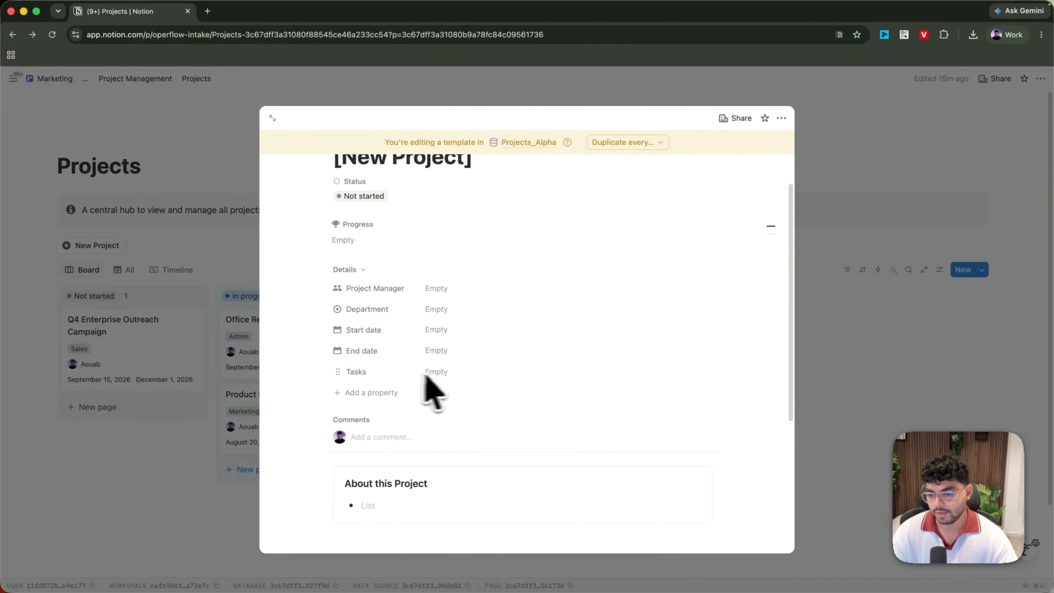
scroll(457, 390, "up", 2)
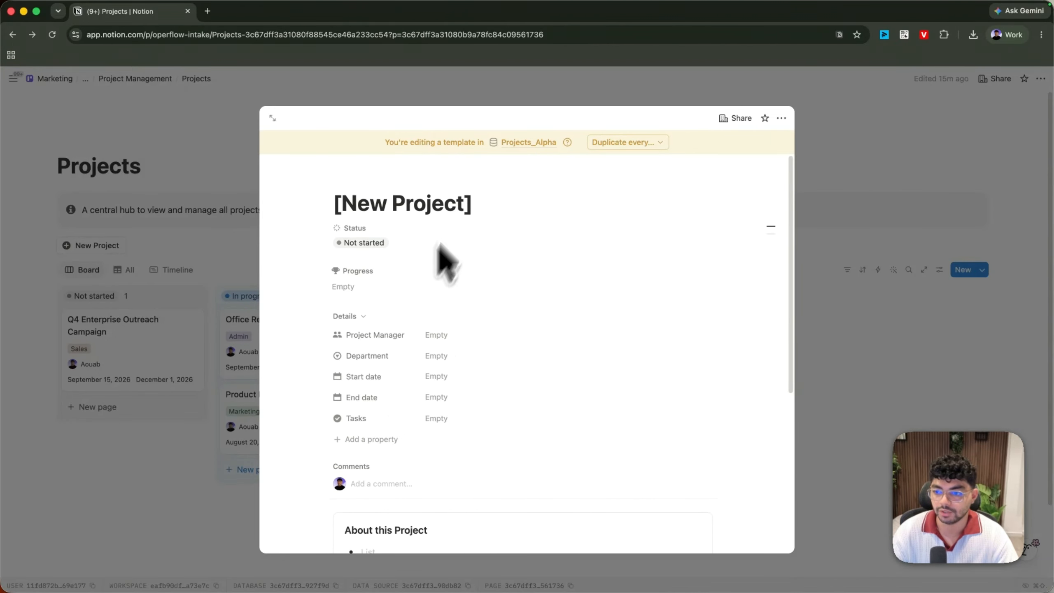
left_click(535, 182)
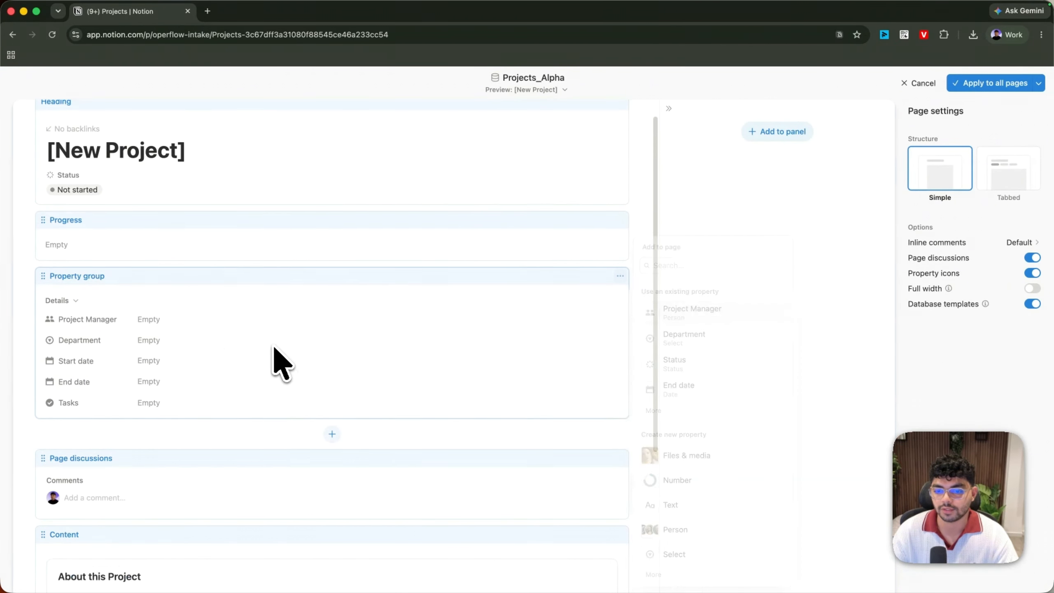
left_click(330, 434)
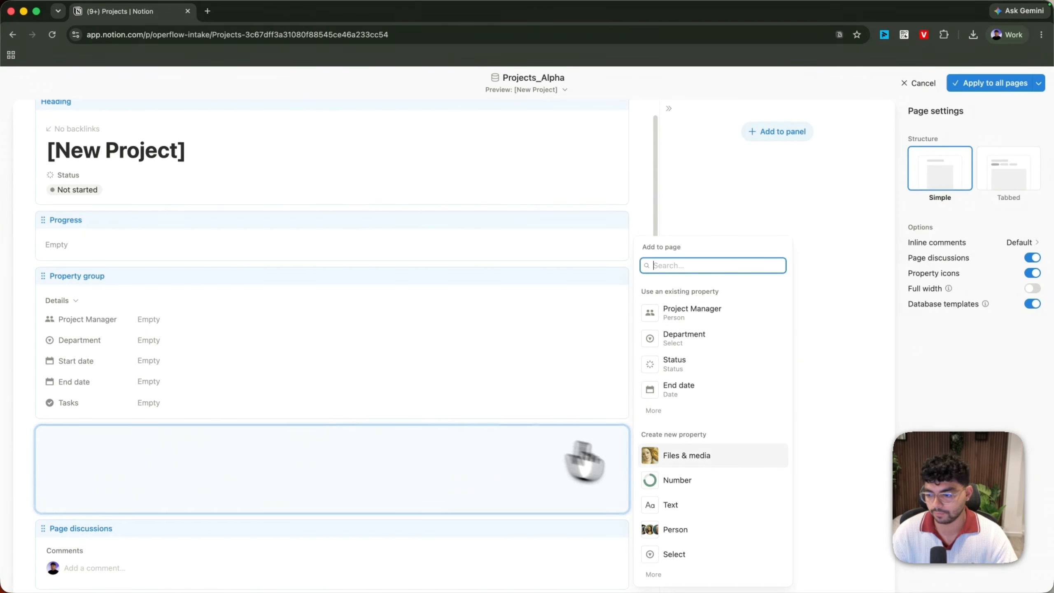
left_click(664, 410)
left_click(672, 423)
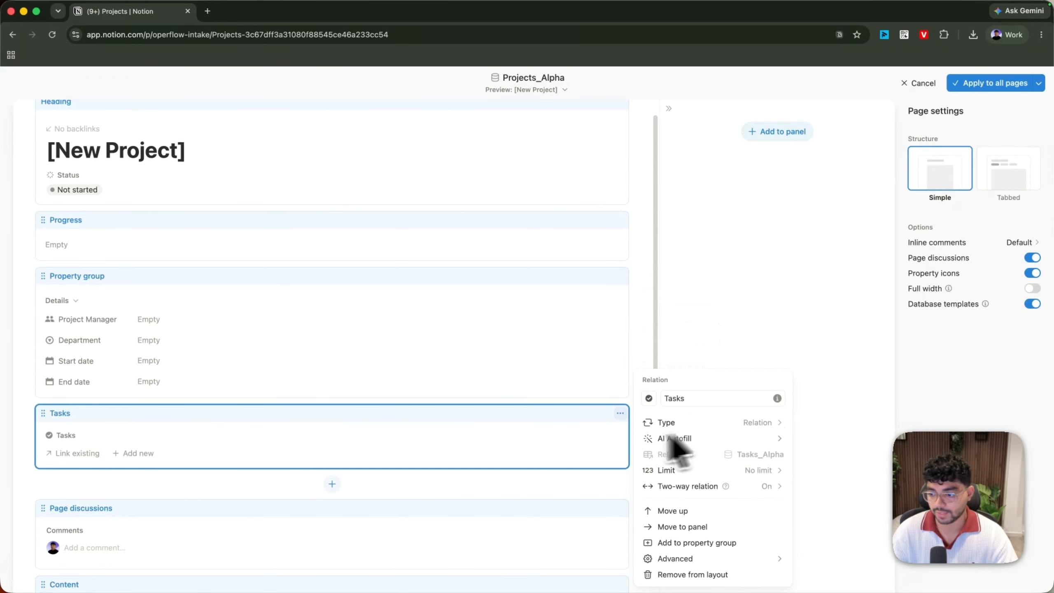
- Convert the Tasks section into a relations group and choose how the Tasks relation is shown in it
mouse_move(672, 558)
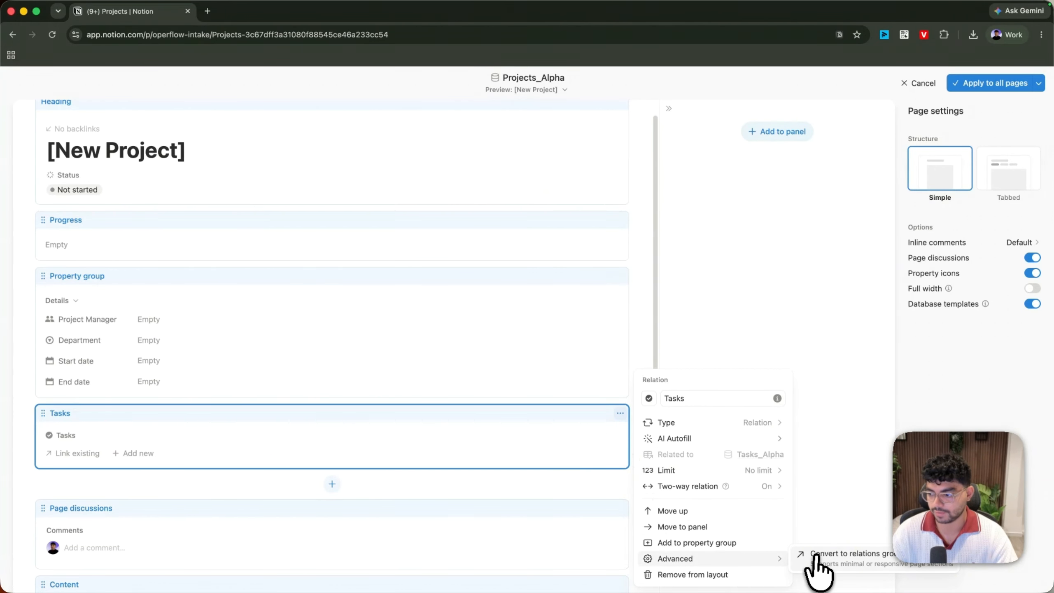
left_click(842, 558)
left_click(619, 452)
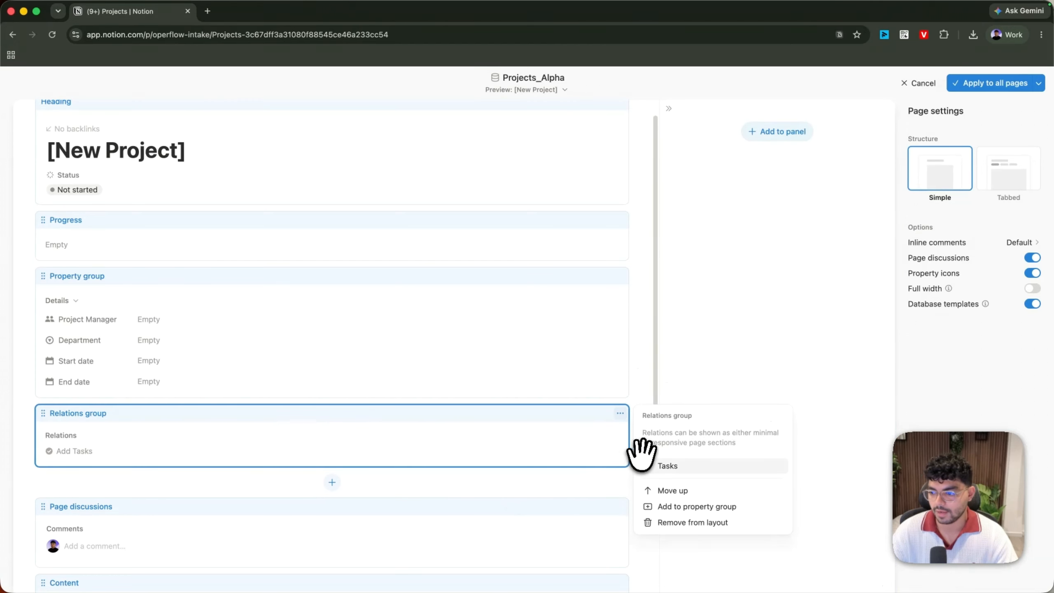
mouse_move(647, 463)
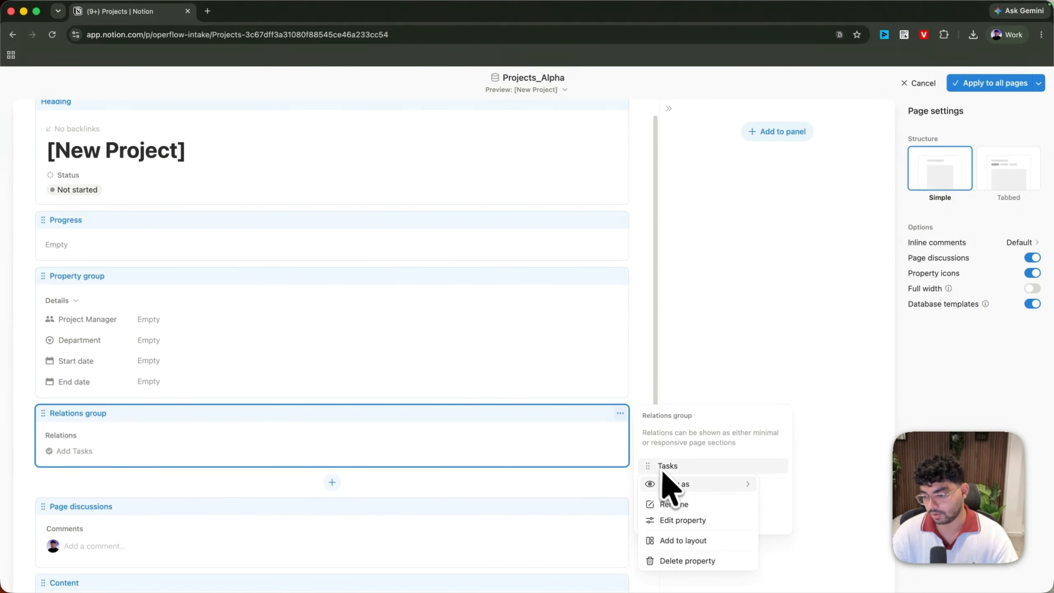
mouse_move(674, 484)
left_click(786, 493)
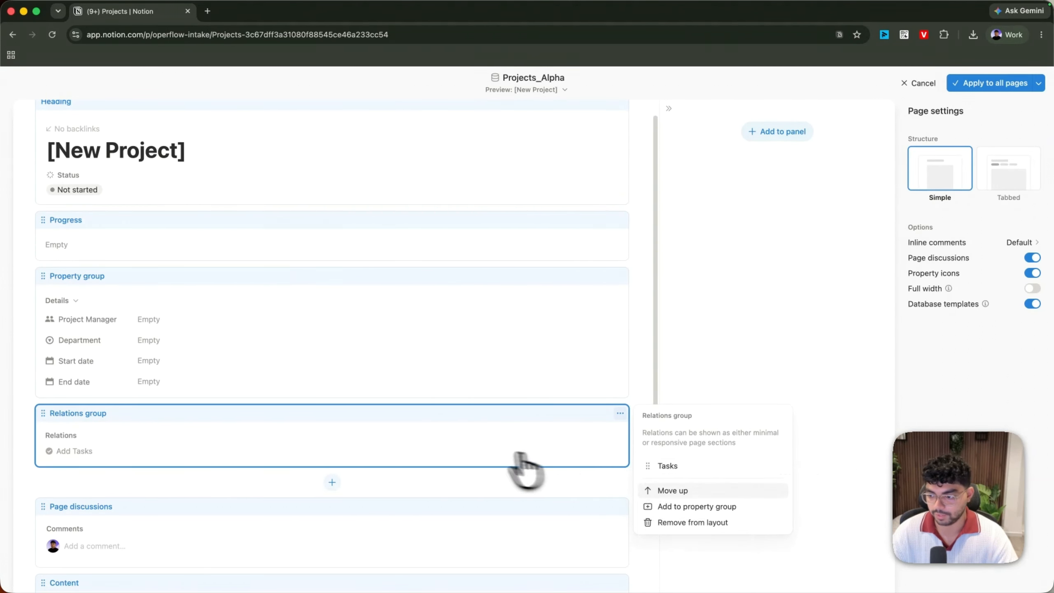
- Move the relations group above the Progress section and apply the layout to all pages
left_click_drag(447, 435, 379, 225)
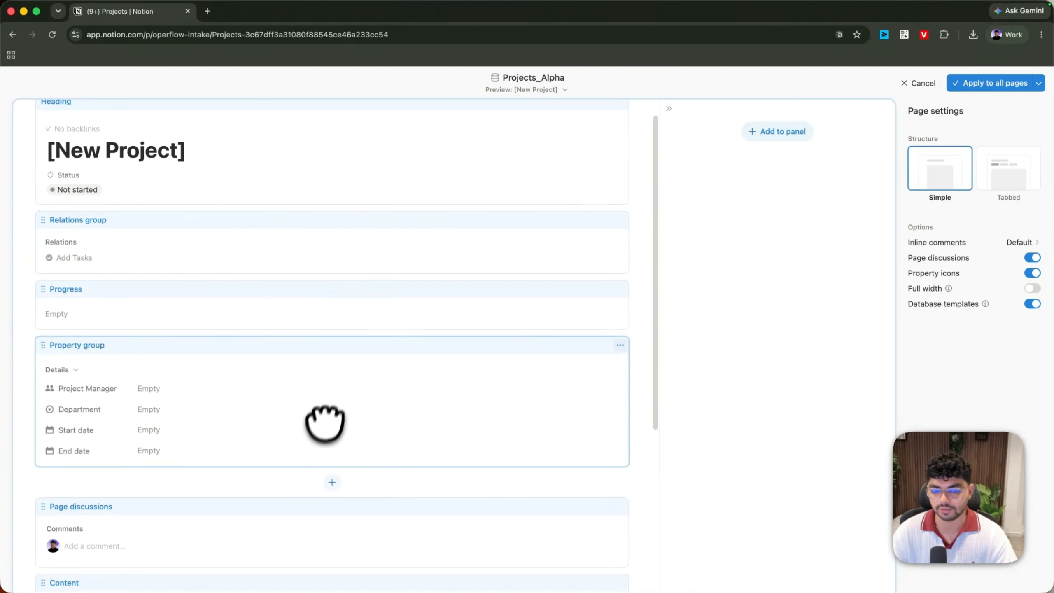
left_click(986, 83)
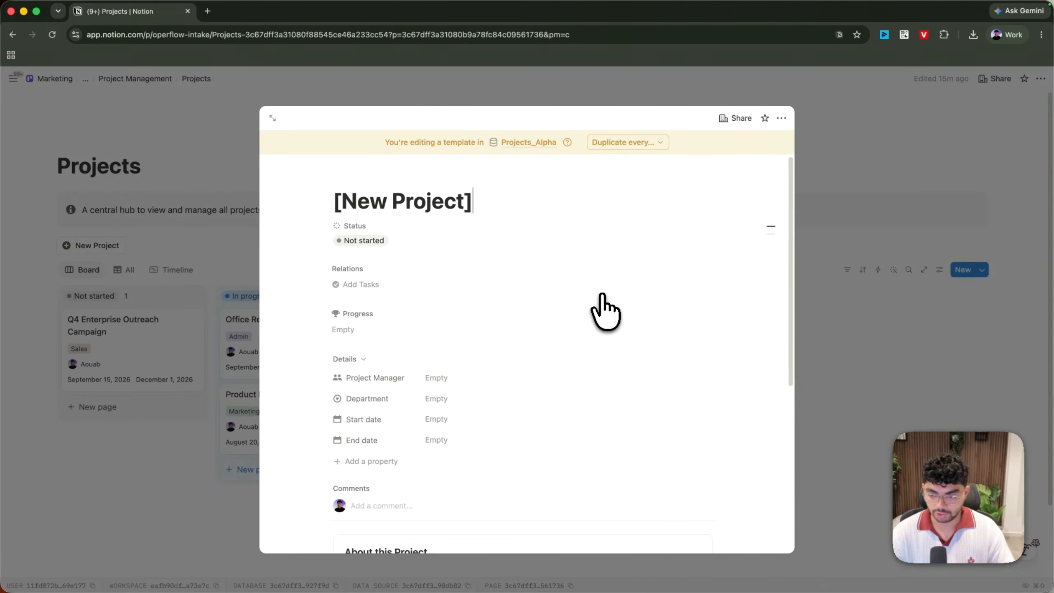
scroll(589, 332, "down", 5)
scroll(510, 439, "up", 4)
scroll(497, 415, "up", 1)
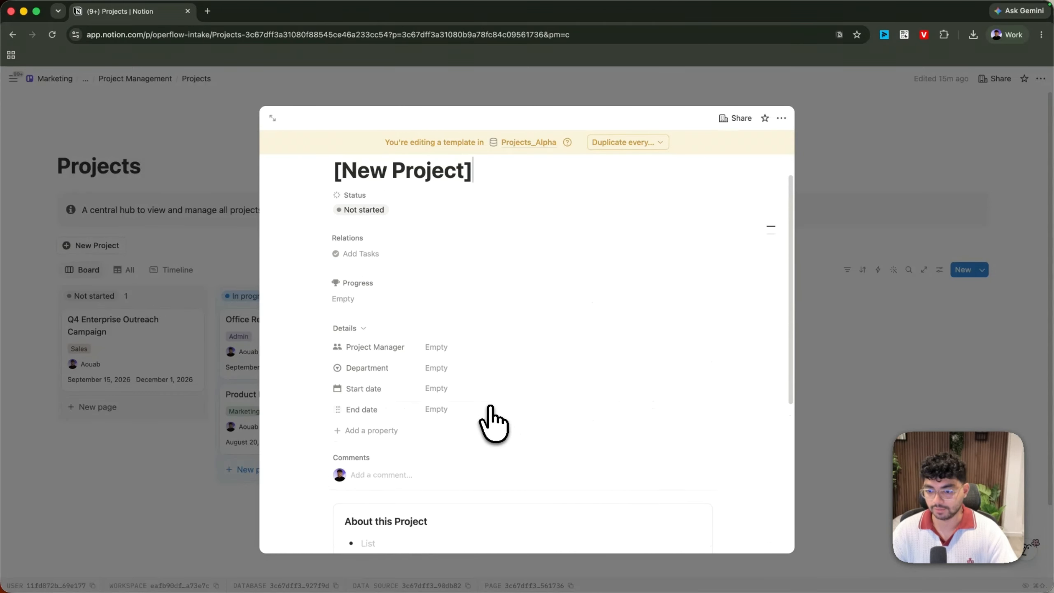
scroll(484, 422, "up", 2)
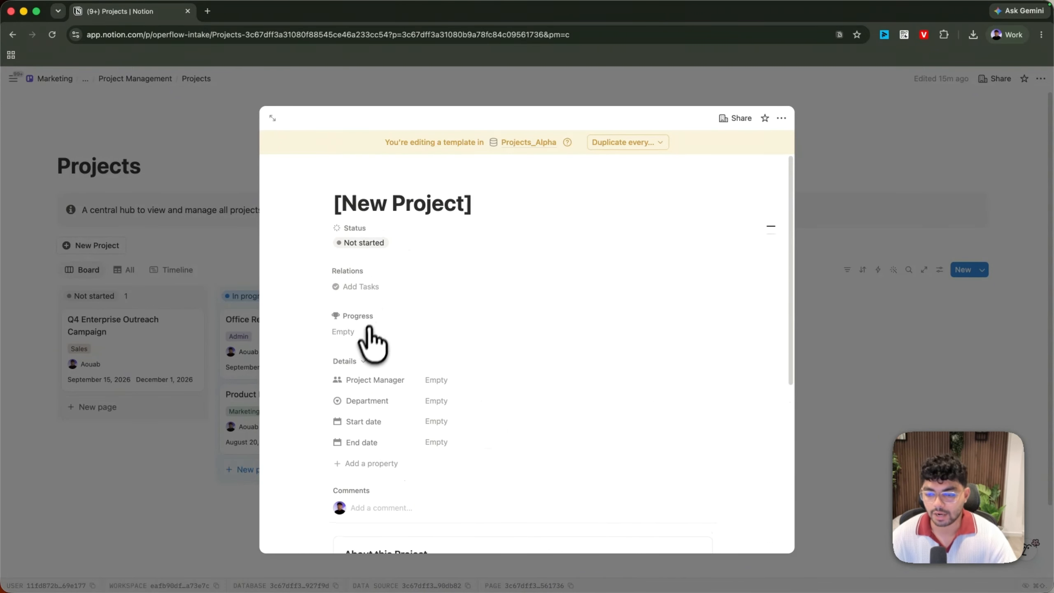
scroll(367, 353, "down", 4)
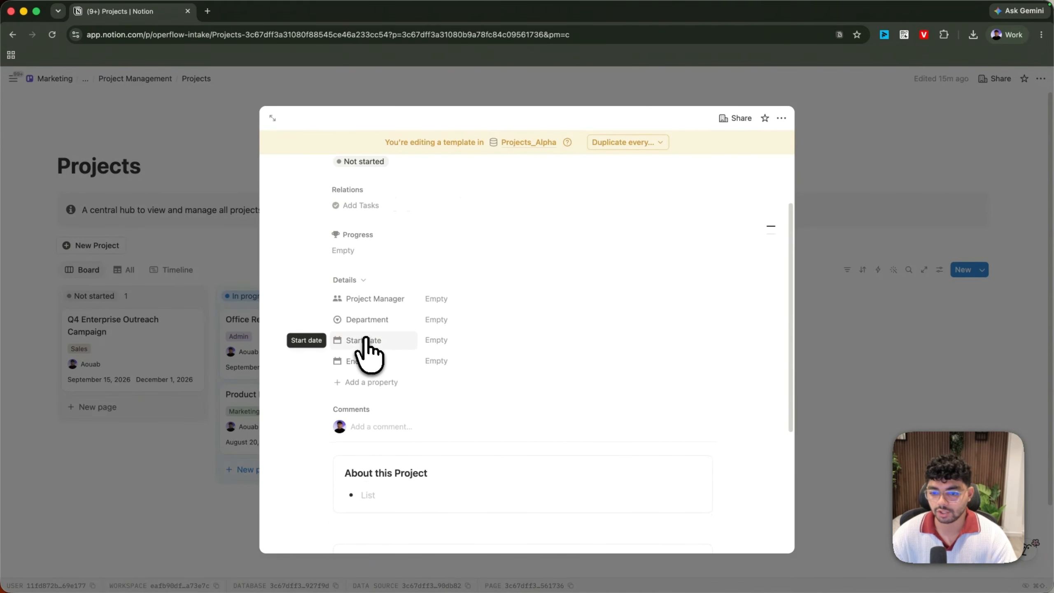
scroll(368, 353, "up", 4)
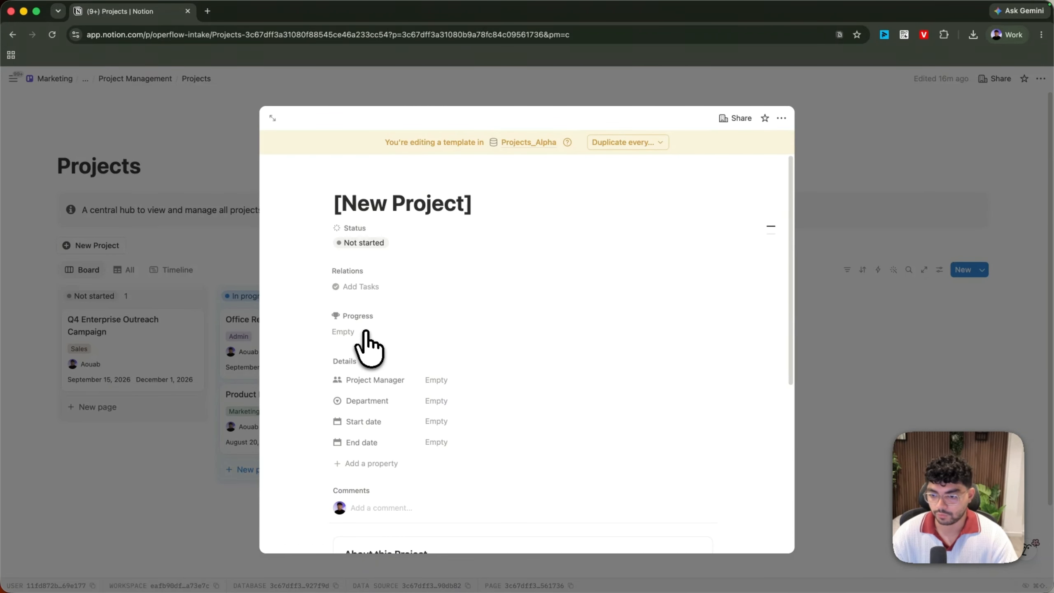
- Enter a Progress formula that counts completed tasks: Tasks.filter(current.Status=="Done").length()
left_click(365, 333)
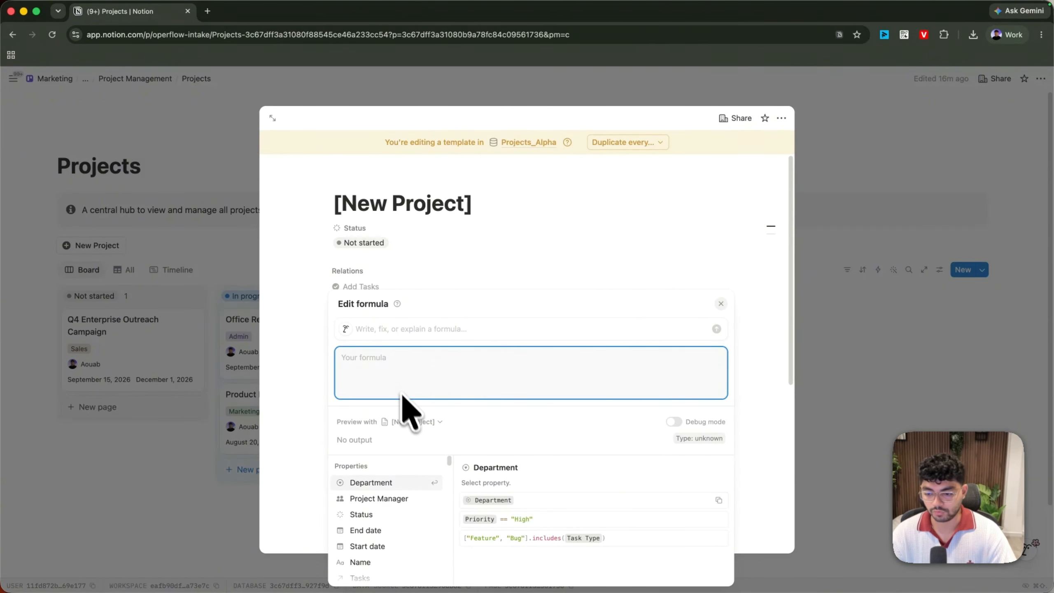
scroll(390, 510, "down", 1)
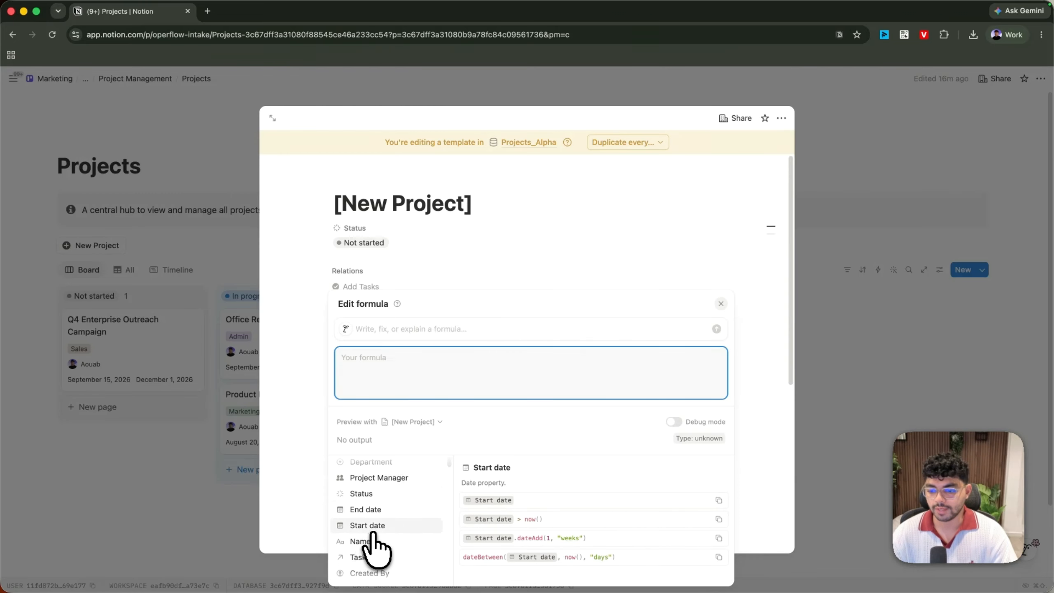
scroll(375, 539, "up", 1)
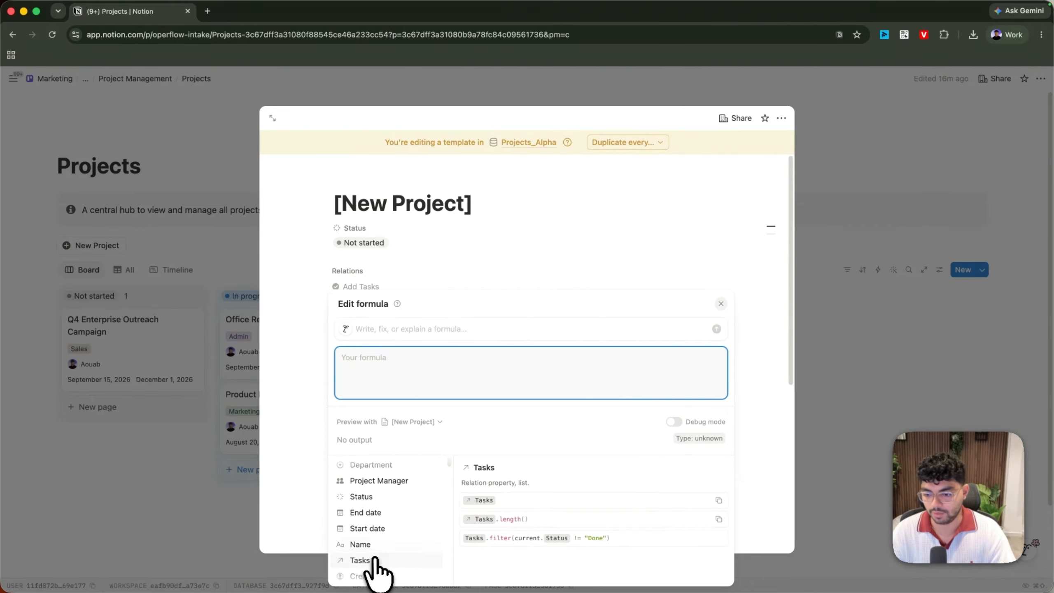
left_click(373, 575)
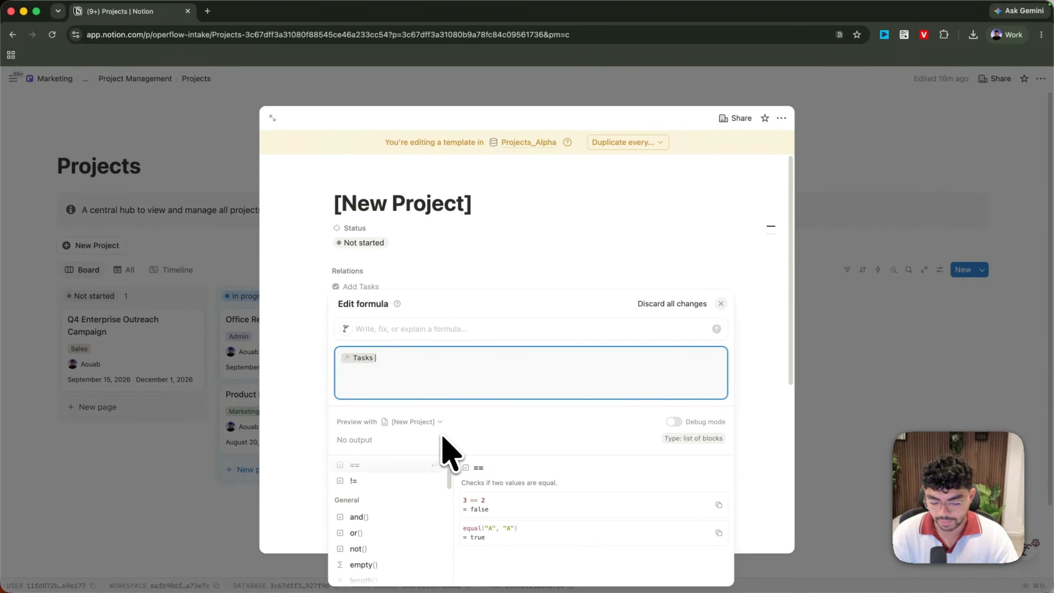
type(".fil")
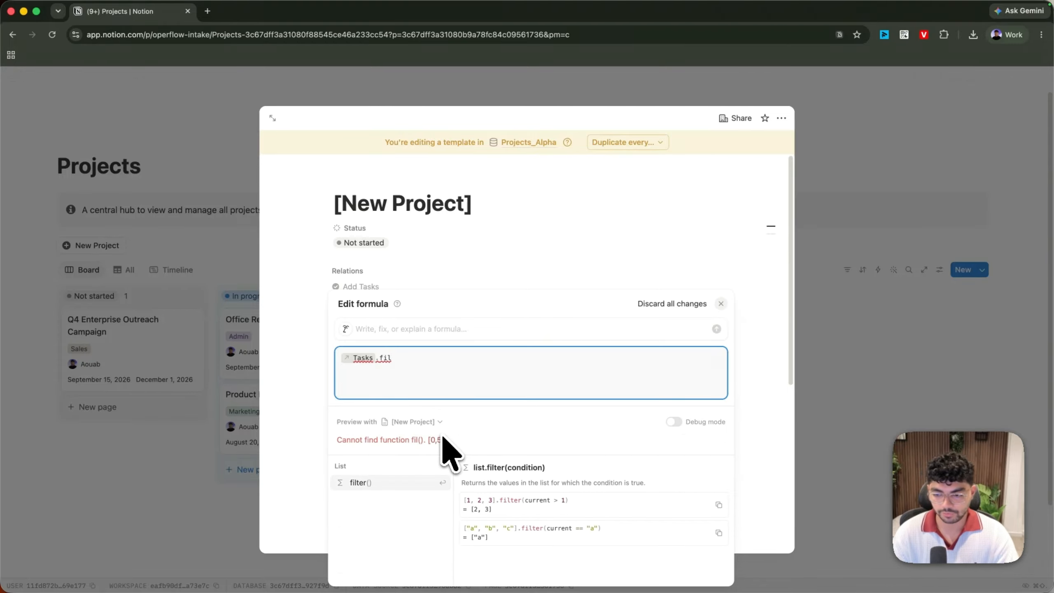
left_click(404, 483)
type("current")
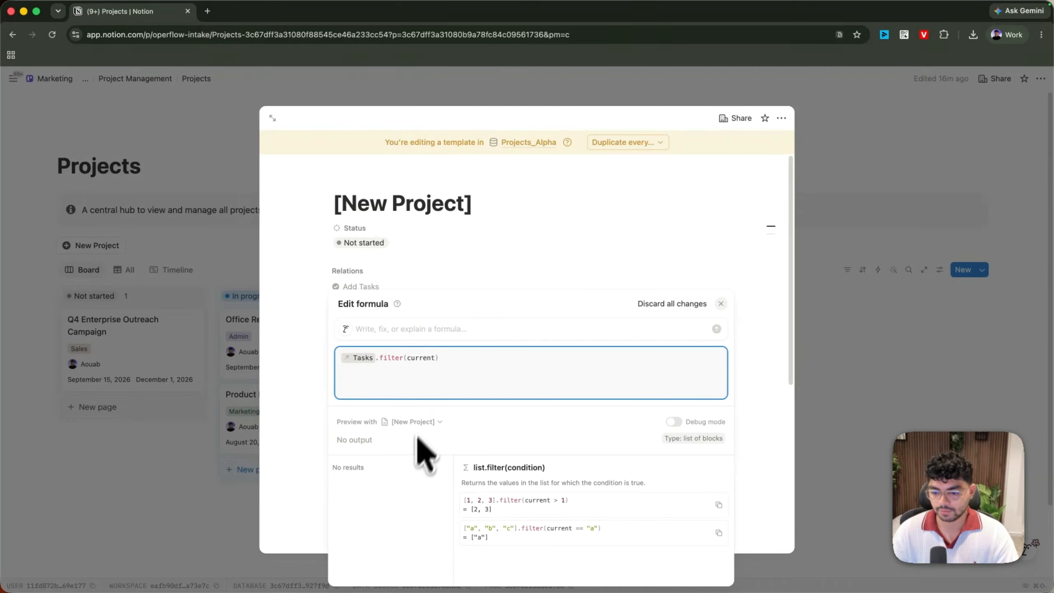
type(".")
left_click(370, 562)
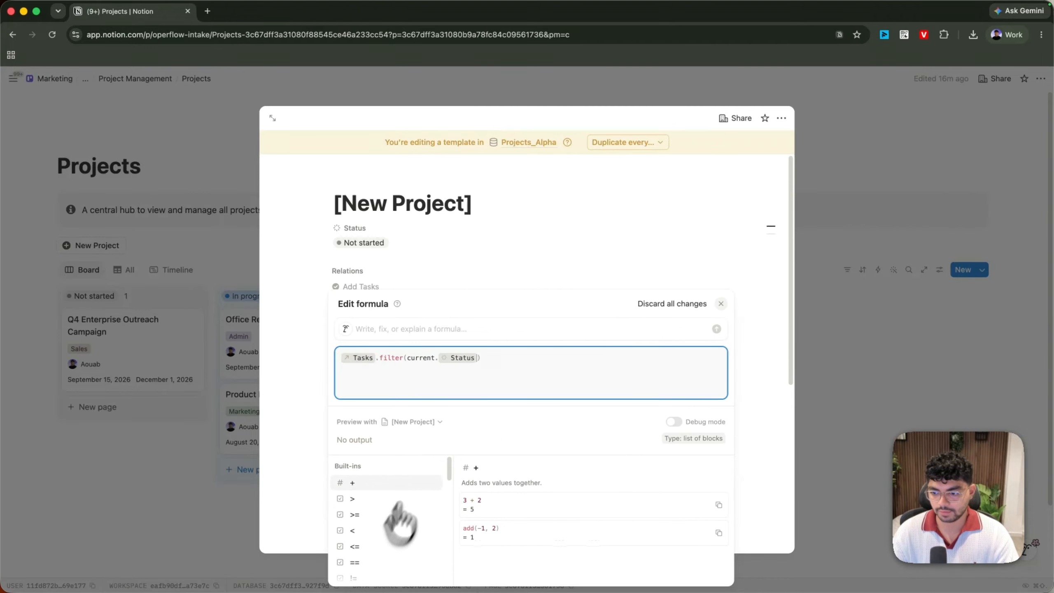
type("==\"Done\").le")
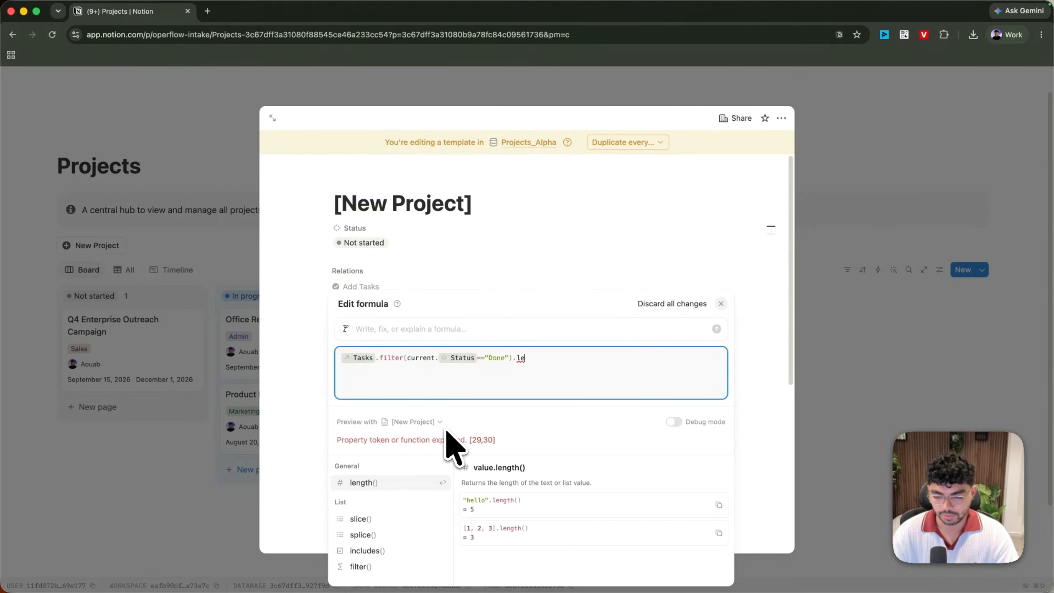
left_click(359, 483)
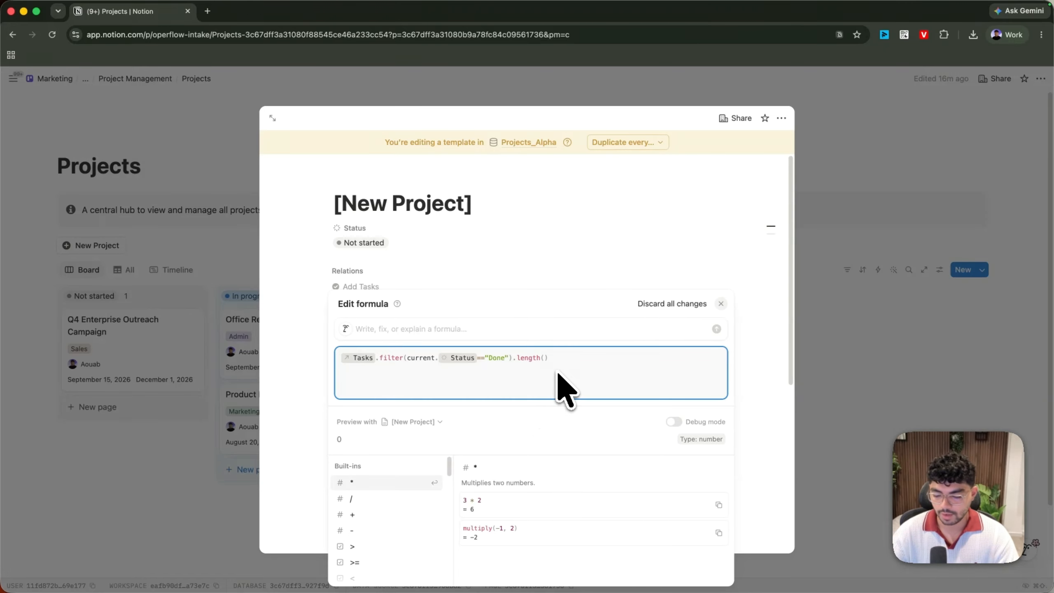
- Extend the Progress formula to divide the completed task count by Tasks.length()
type("/")
key("super+a")
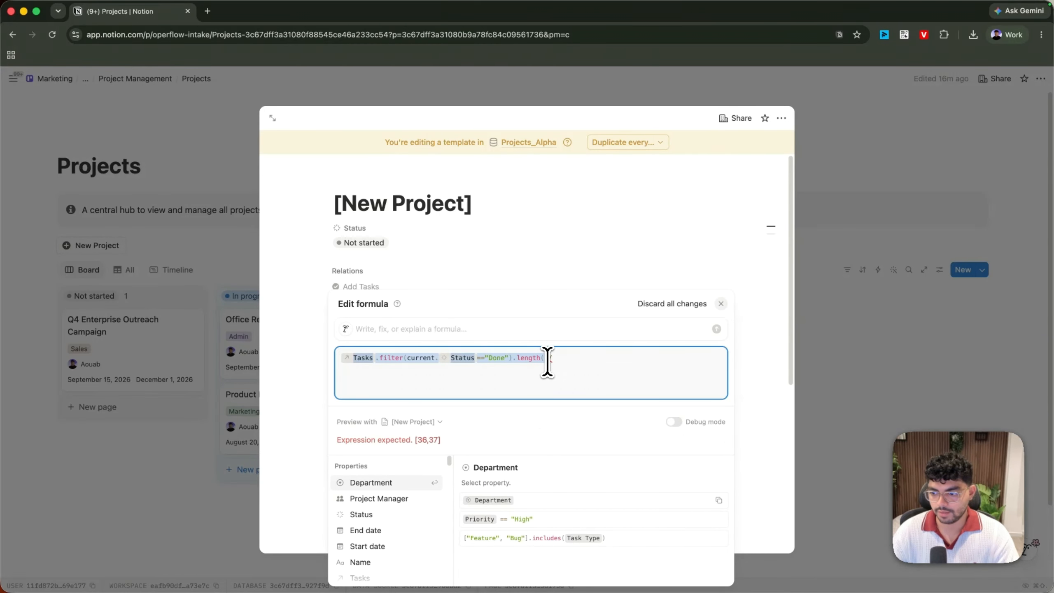
key("super+c")
key("Right")
key("super+v")
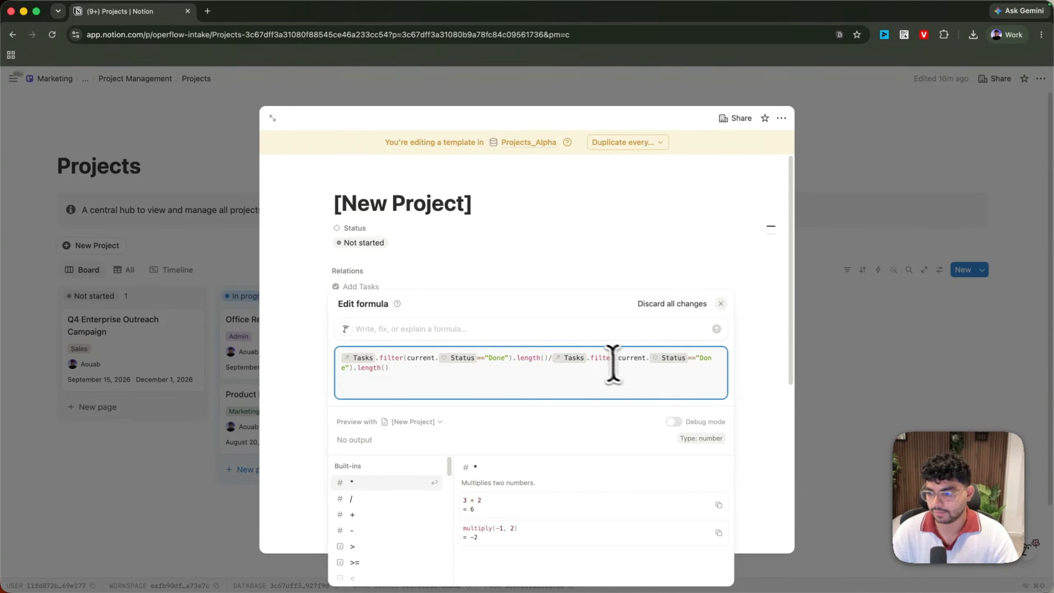
left_click_drag(586, 356, 397, 373)
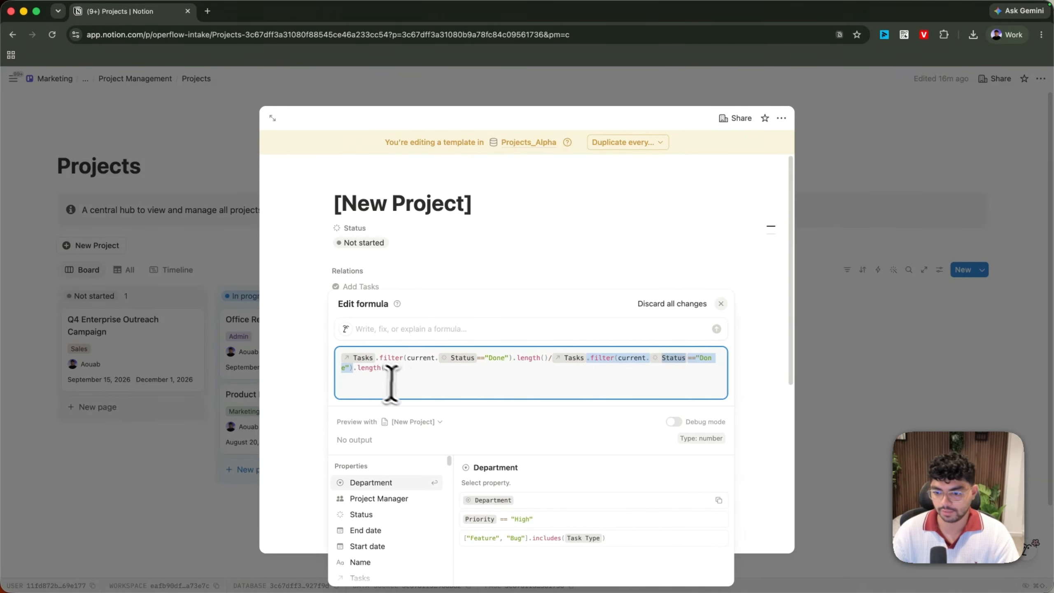
key("BackSpace")
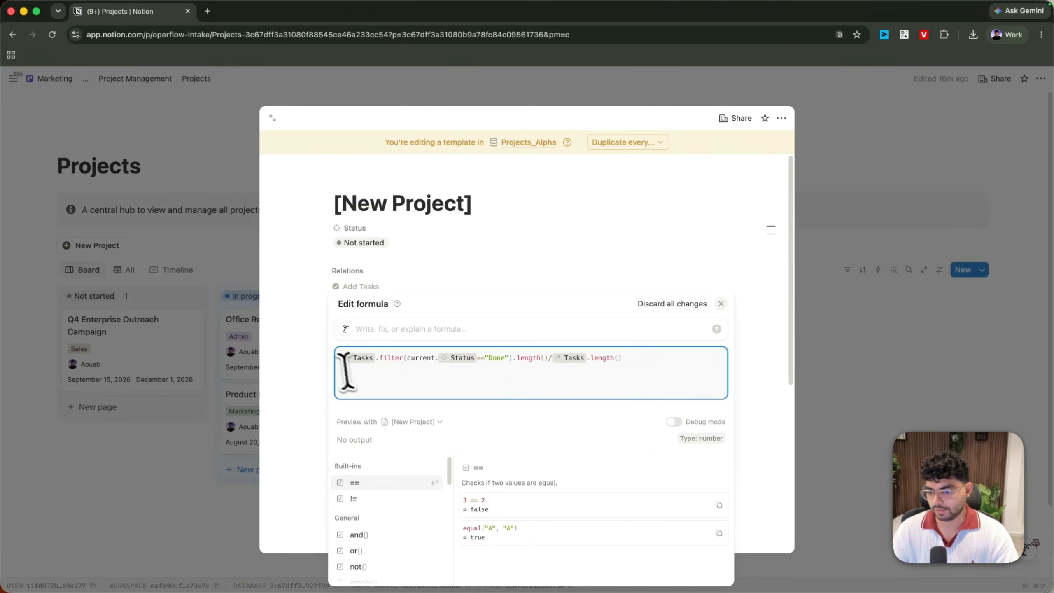
- Wrap the Progress formula in if(Tasks.empty(),0,…) so projects without tasks return 0, and close the formula editor
left_click(338, 356)
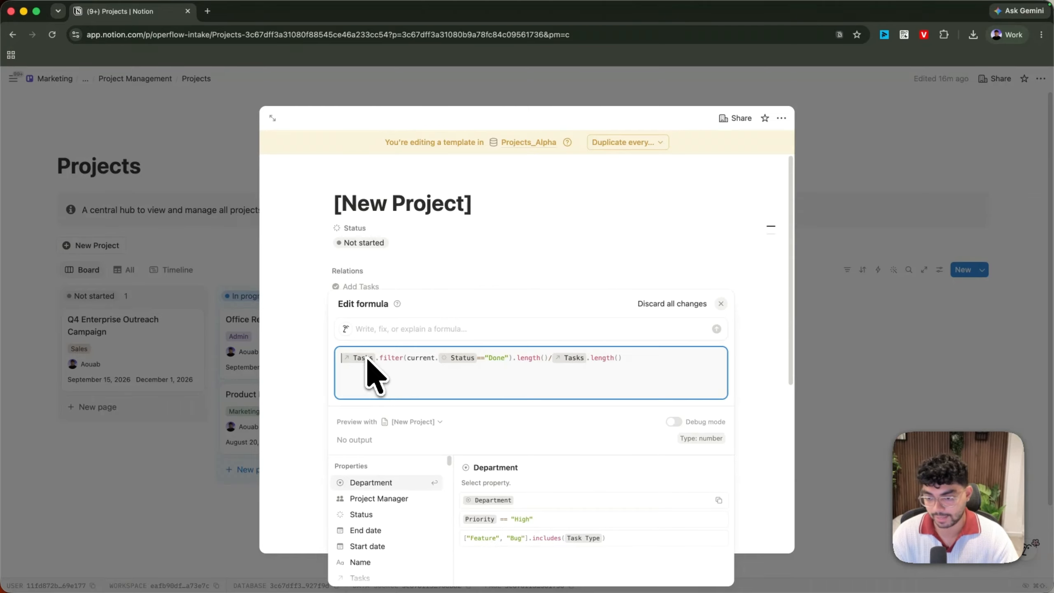
type("if(tas")
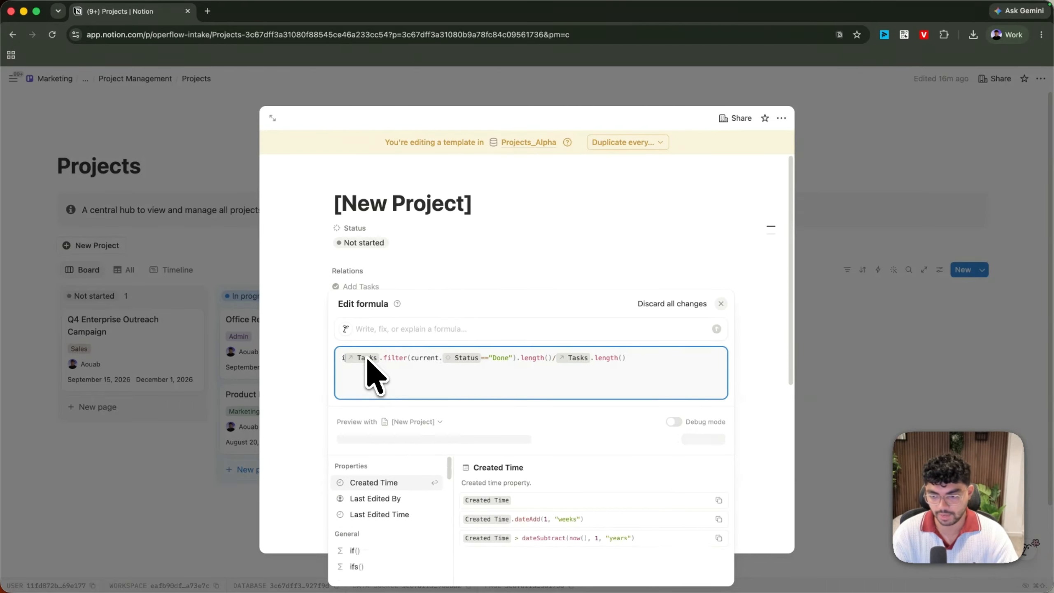
key("Return")
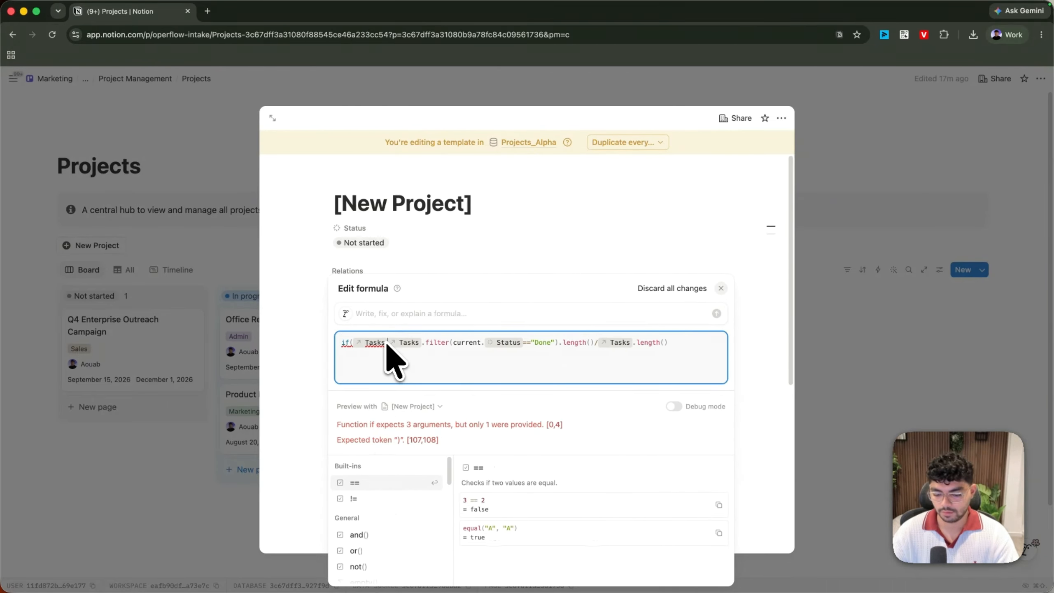
type(".emp")
key("Return")
left_click(430, 358)
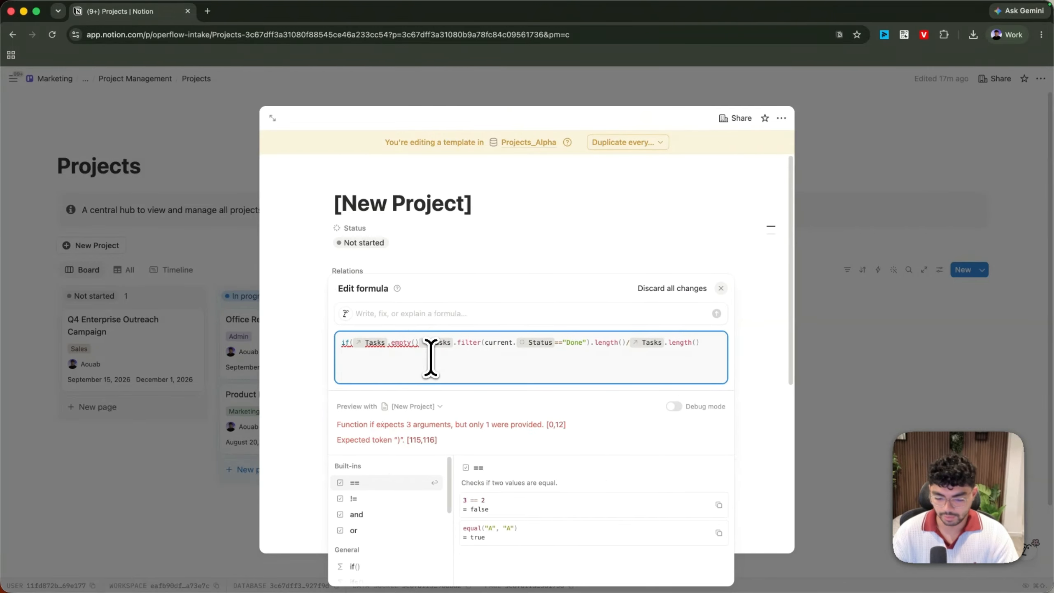
type(",0,")
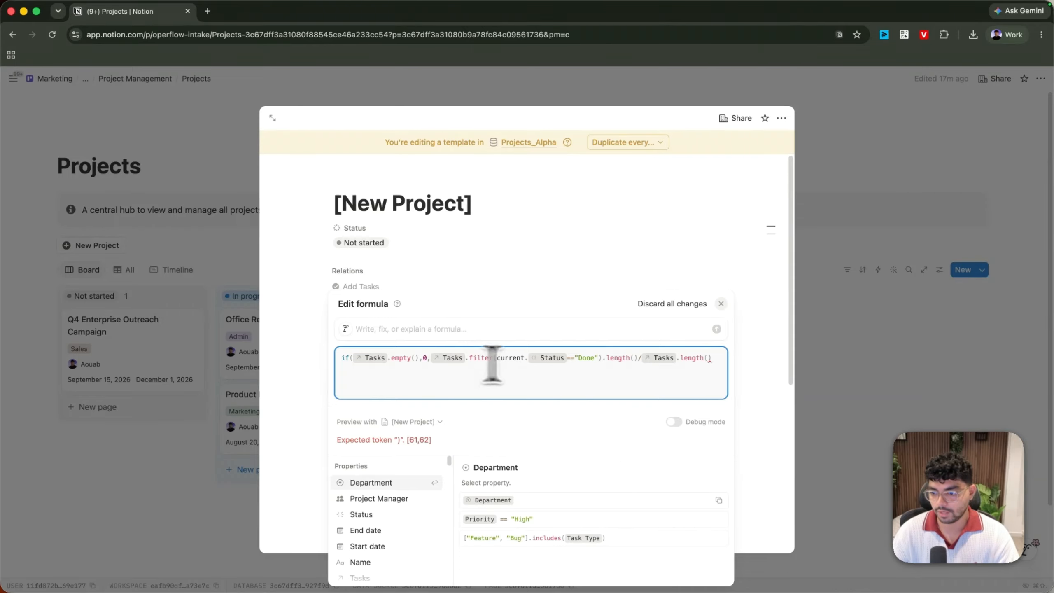
left_click(719, 357)
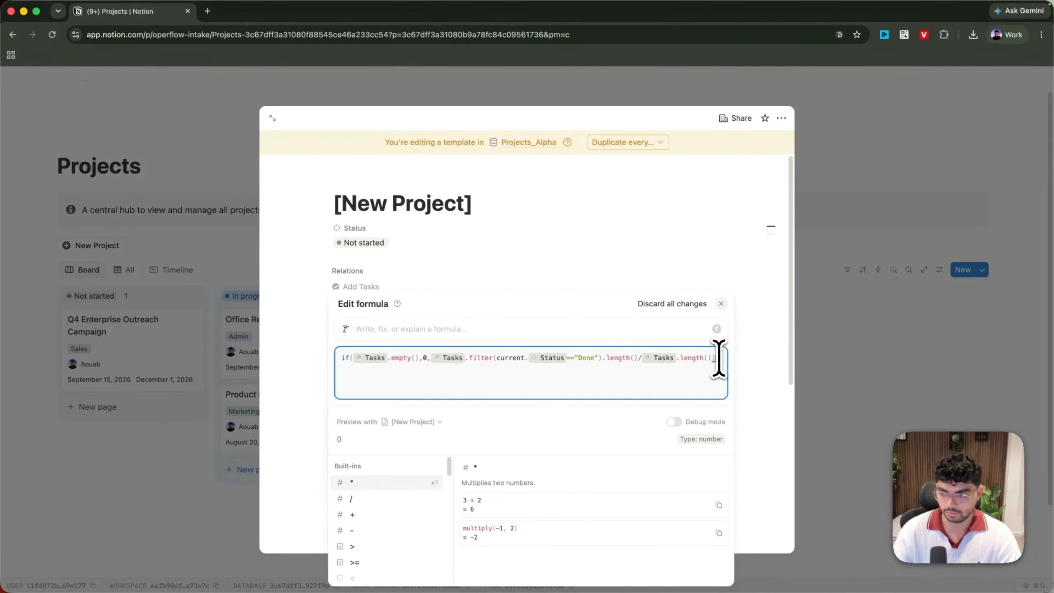
left_click(721, 304)
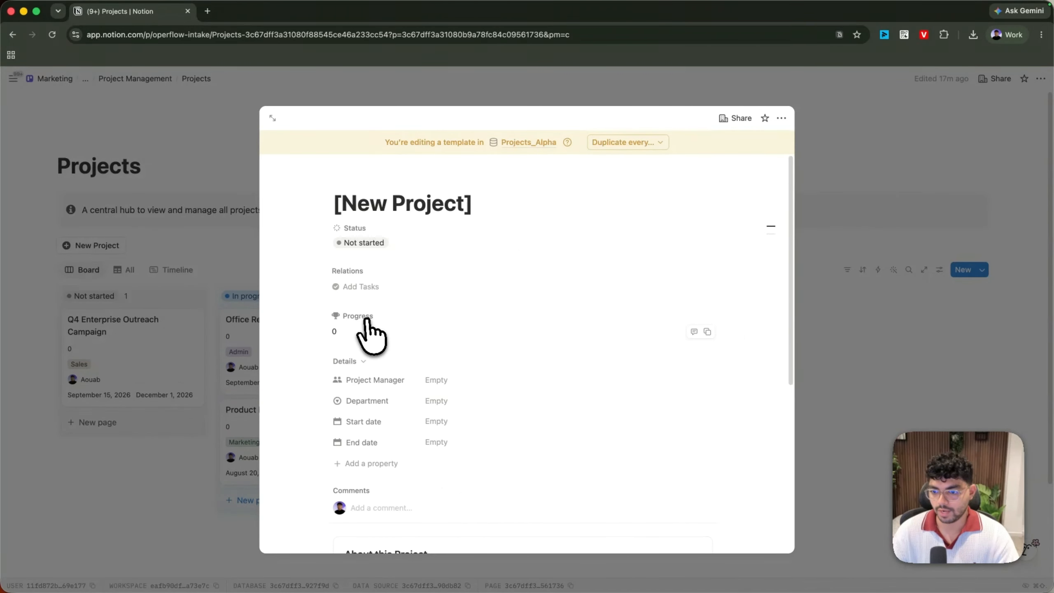
- Show the Progress property as a bar in Percent format with 0 decimal places
left_click(367, 320)
left_click(358, 349)
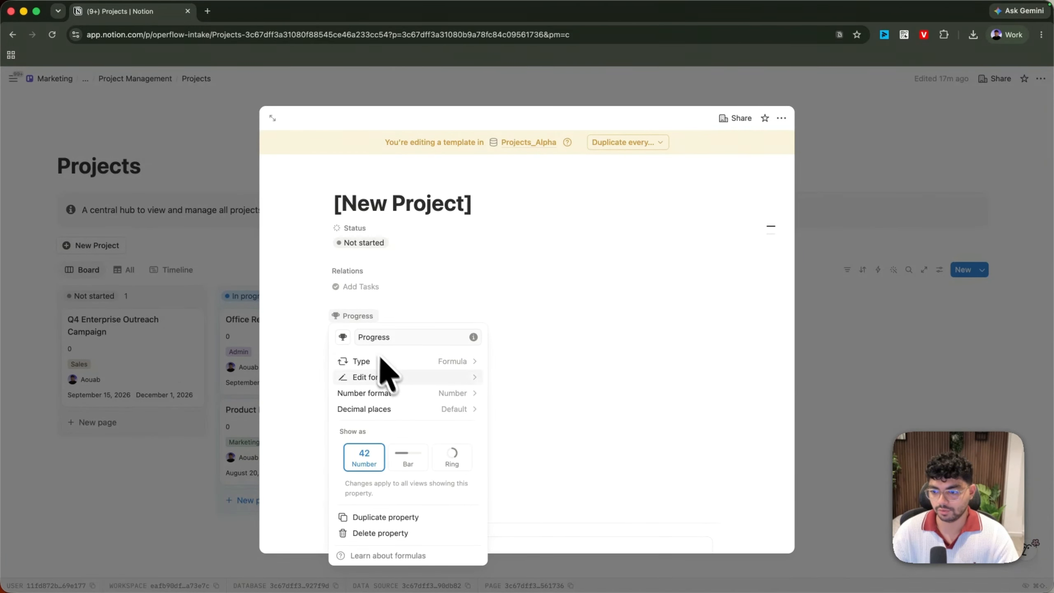
left_click(416, 458)
left_click(400, 359)
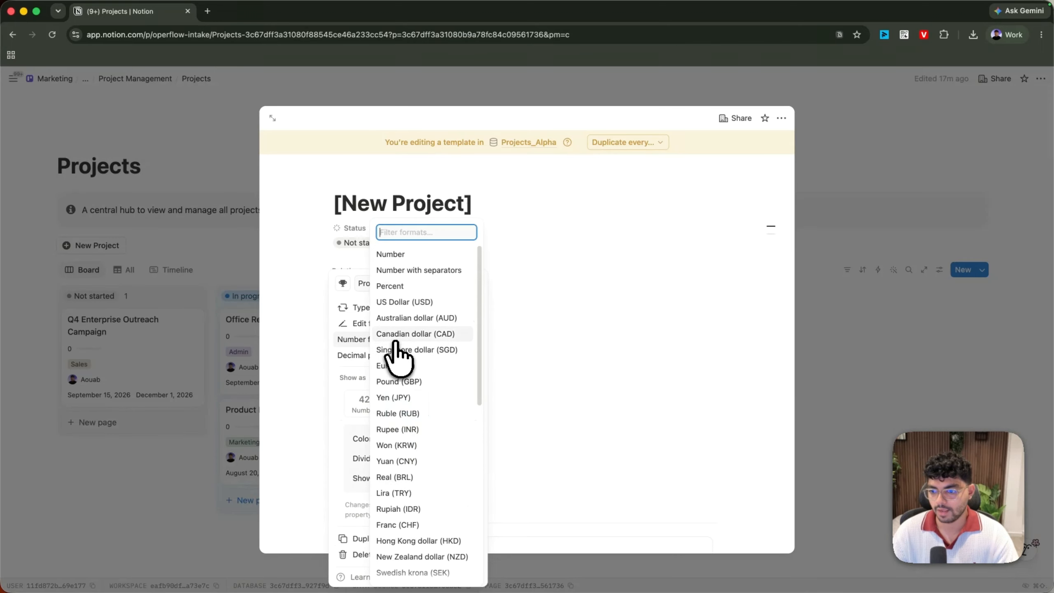
left_click(405, 299)
left_click(434, 375)
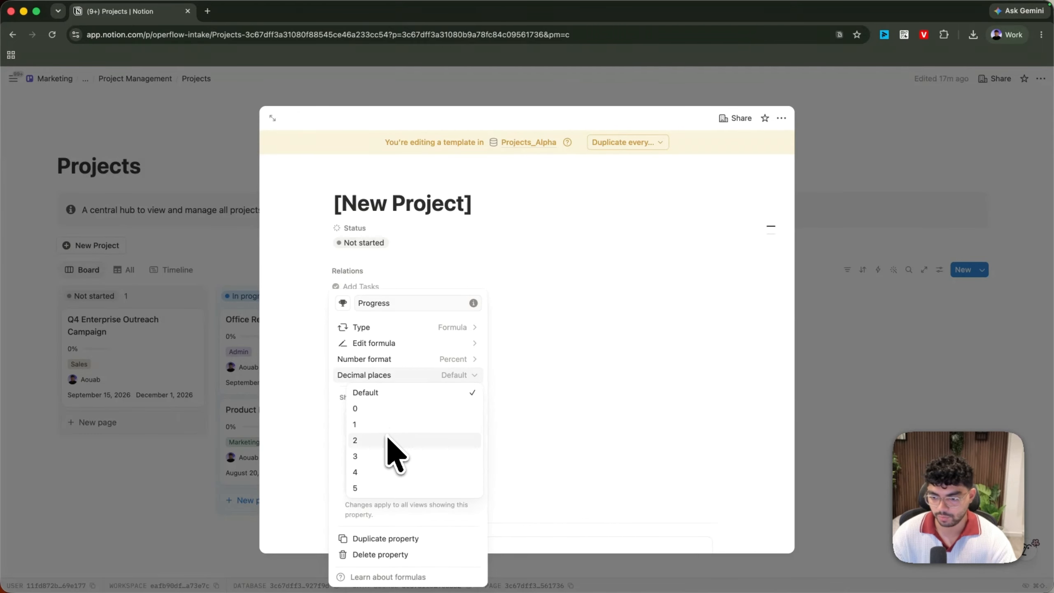
left_click(387, 409)
left_click(541, 367)
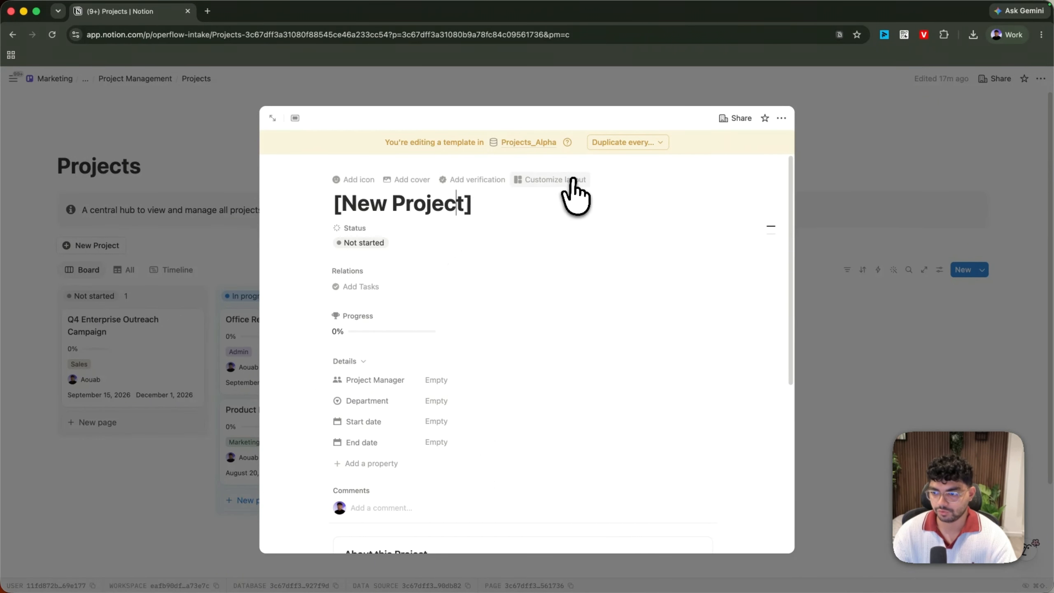
- Set the Progress section's style to Large in the page layout and apply the layout to all pages
left_click(564, 178)
scroll(232, 348, "up", 3)
left_click(197, 292)
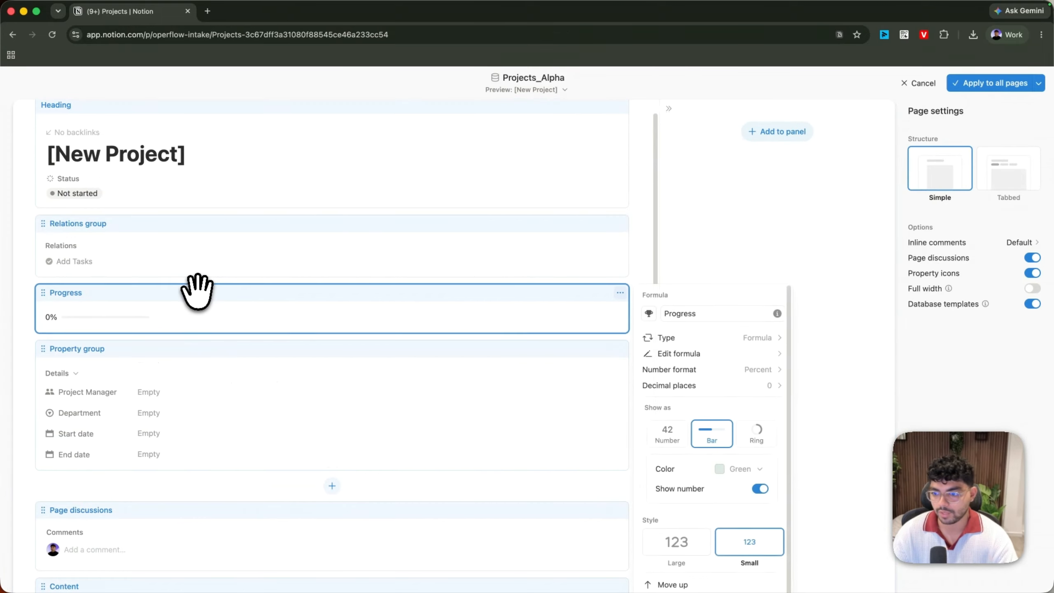
left_click(673, 481)
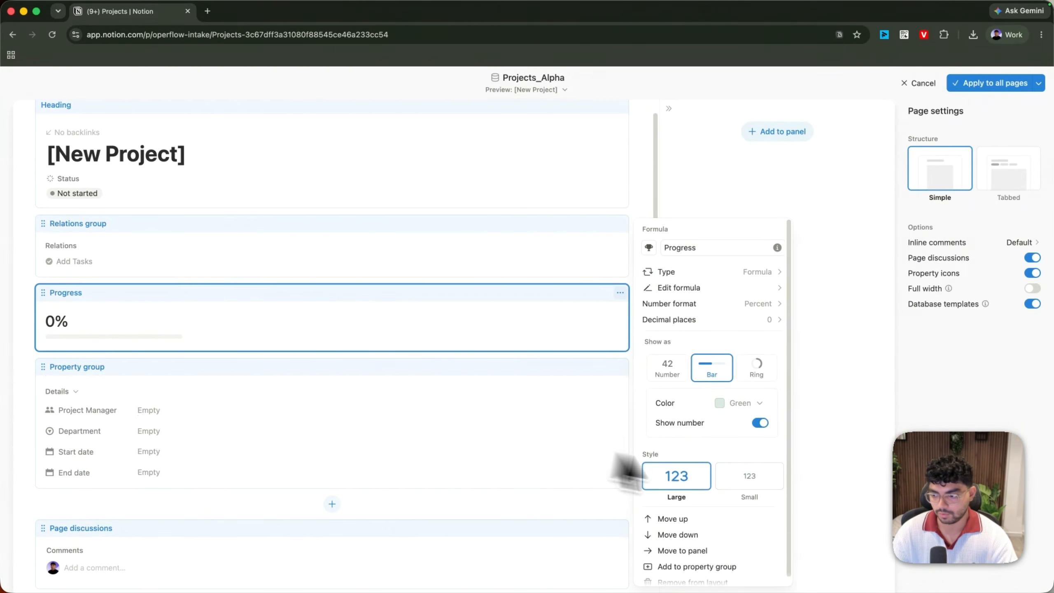
left_click(731, 478)
left_click(682, 477)
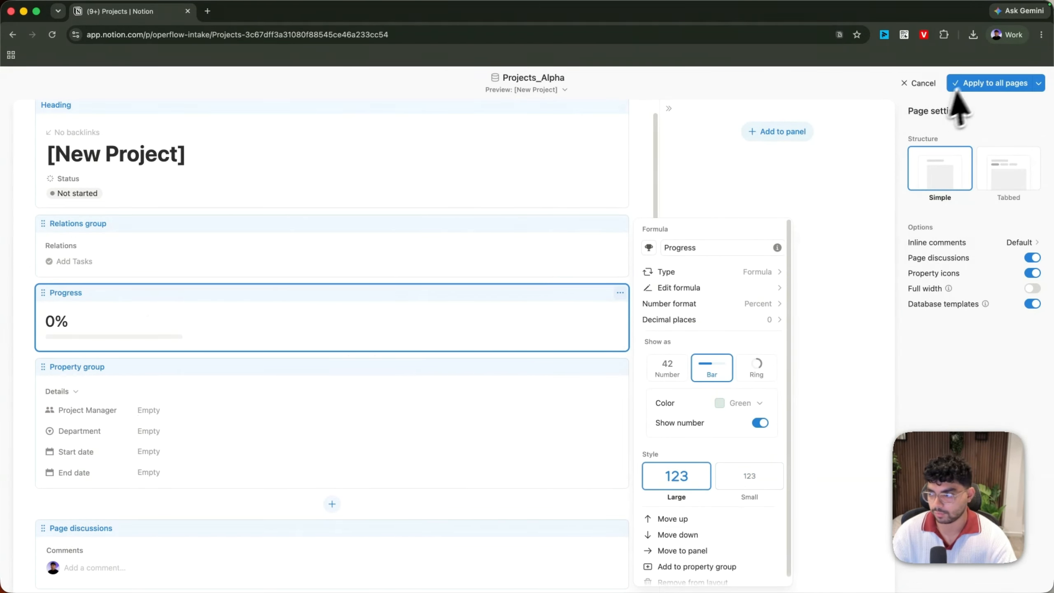
left_click(973, 83)
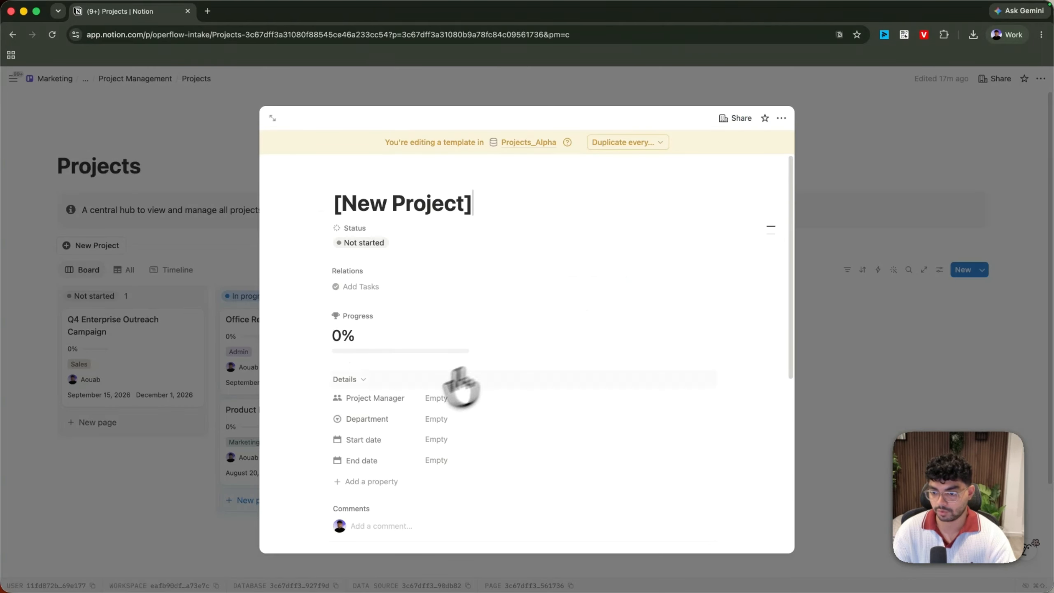
- Close the project template and apply the [New Project] template to the Q4 Enterprise Outreach Campaign page
scroll(398, 415, "down", 5)
scroll(336, 436, "up", 5)
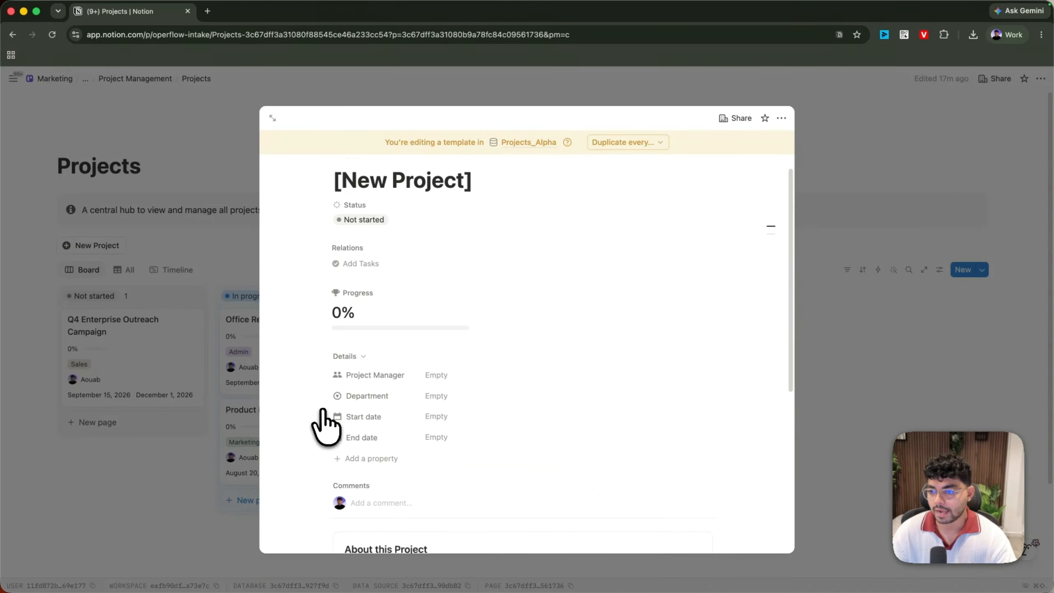
scroll(324, 426, "down", 5)
scroll(325, 426, "up", 5)
scroll(324, 426, "down", 5)
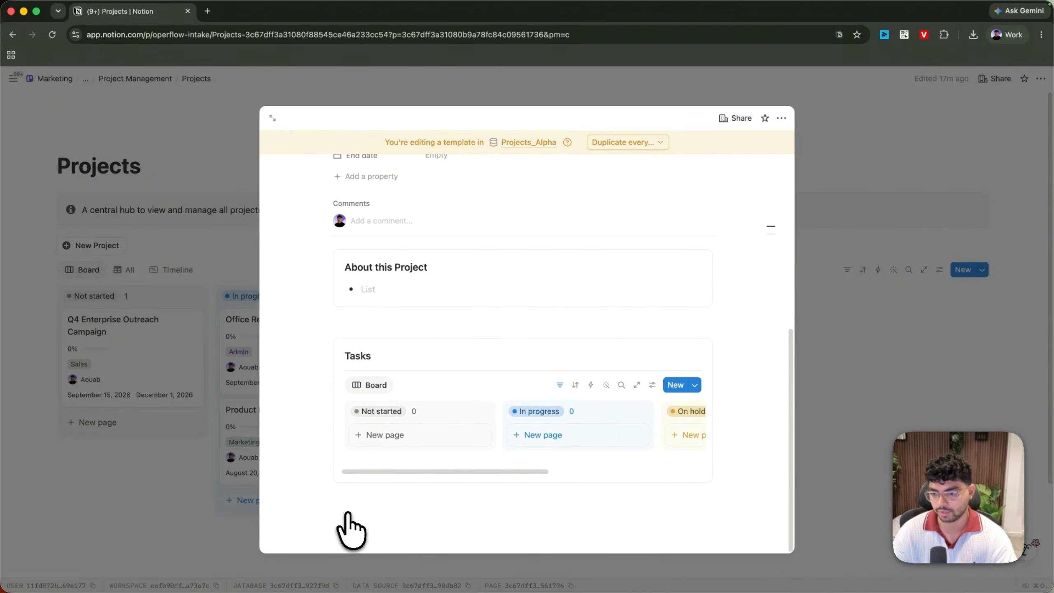
left_click(183, 415)
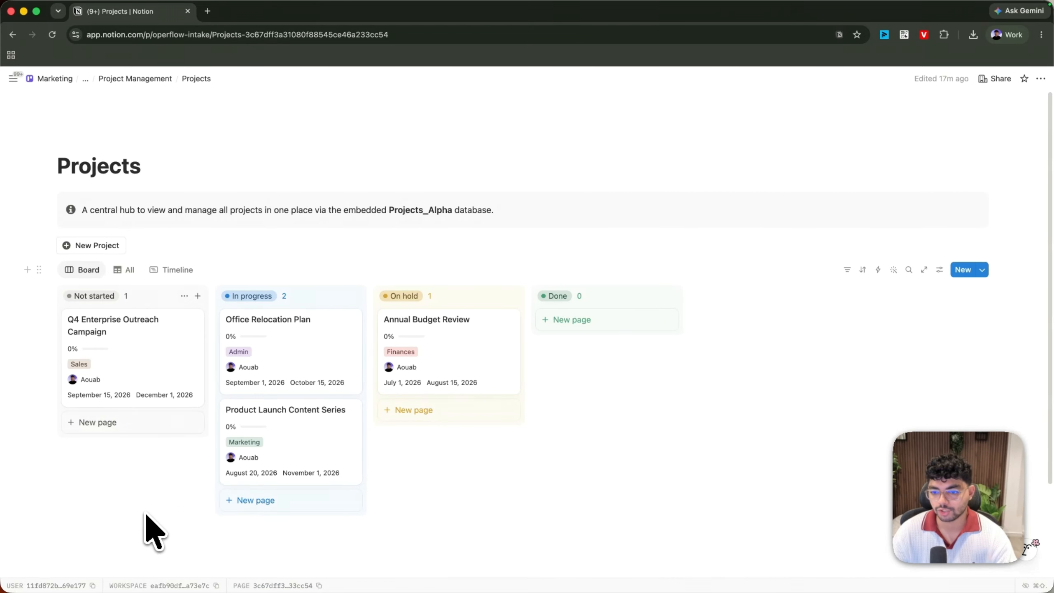
left_click(146, 390)
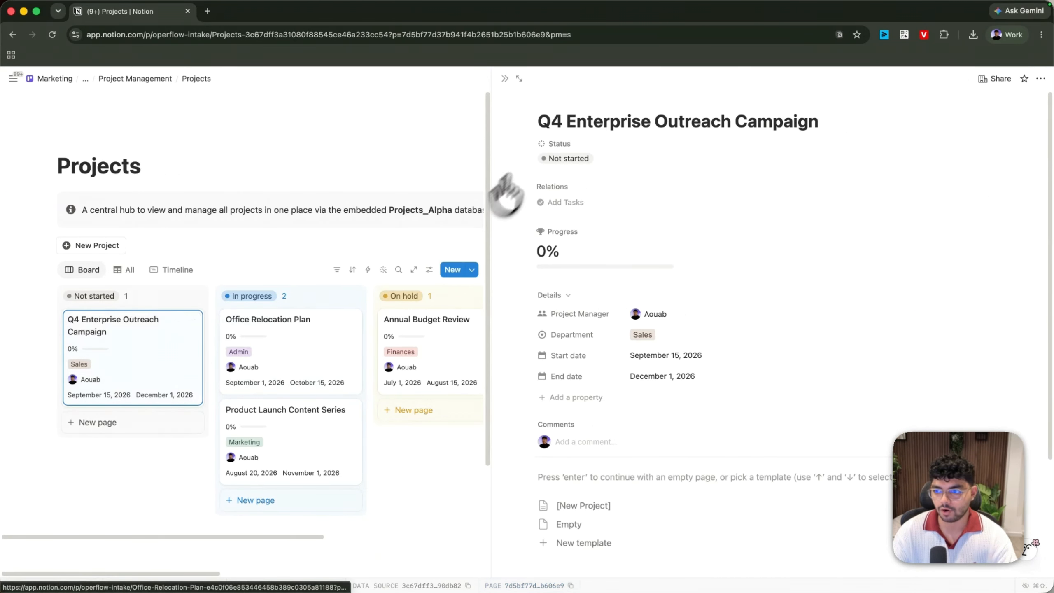
left_click(521, 78)
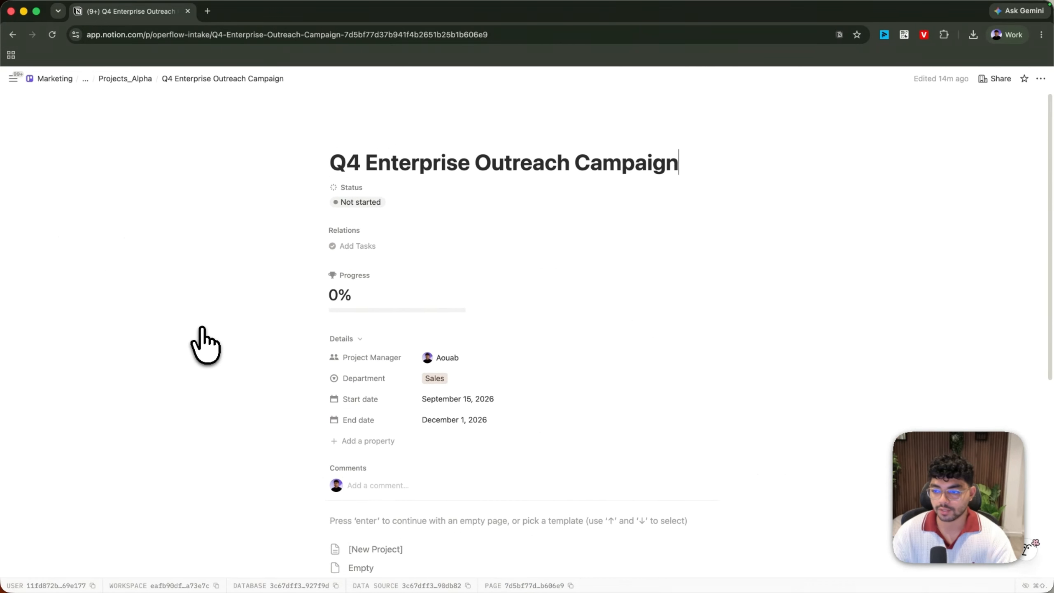
scroll(257, 382, "down", 3)
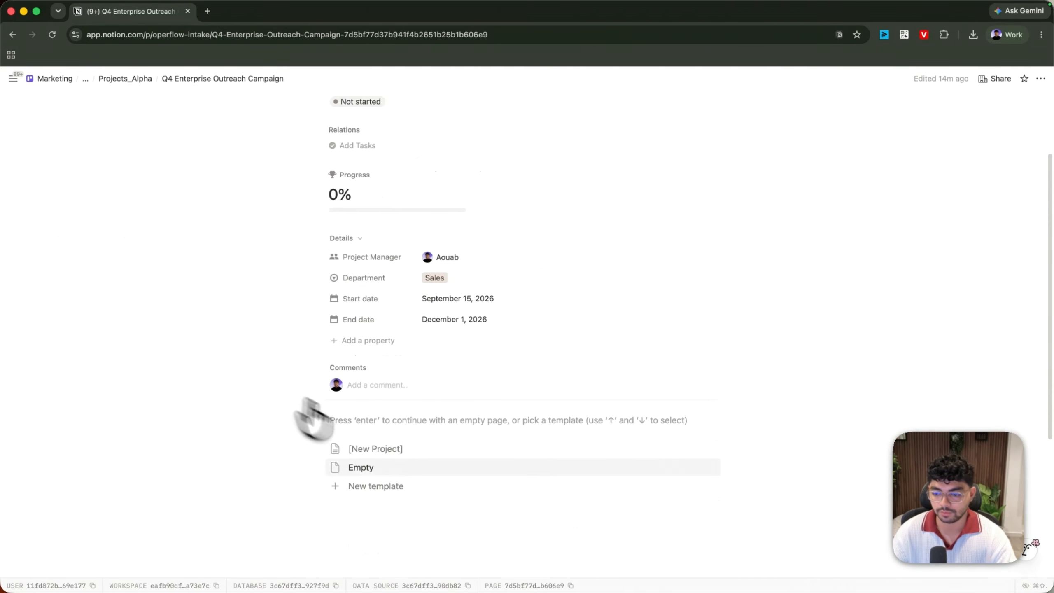
left_click(365, 447)
scroll(336, 478, "down", 1)
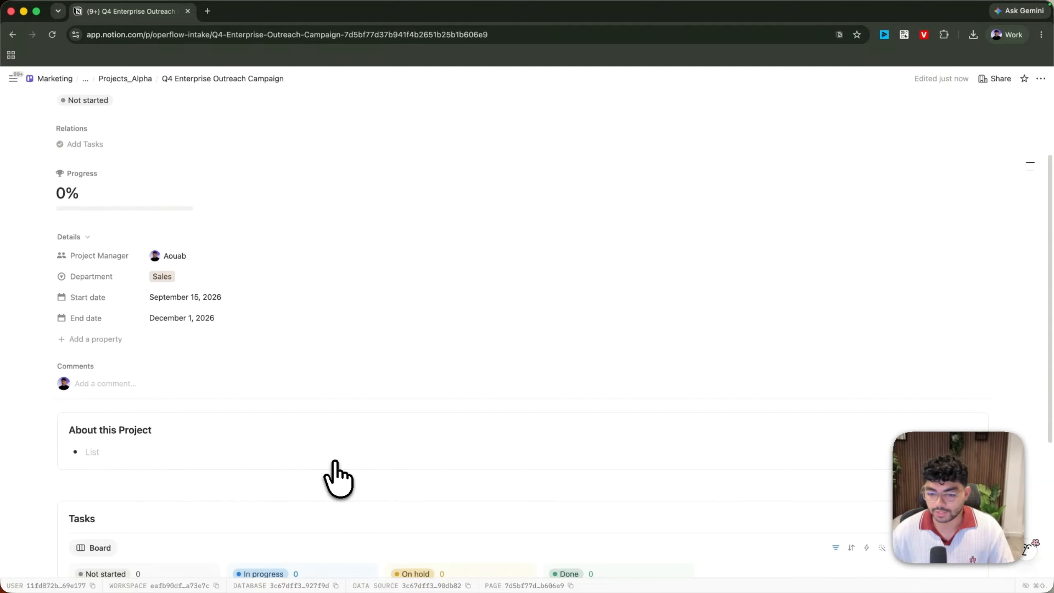
- Return to the Projects page and set [New Project] as the default template for all views in Projects_Alpha
left_click(125, 79)
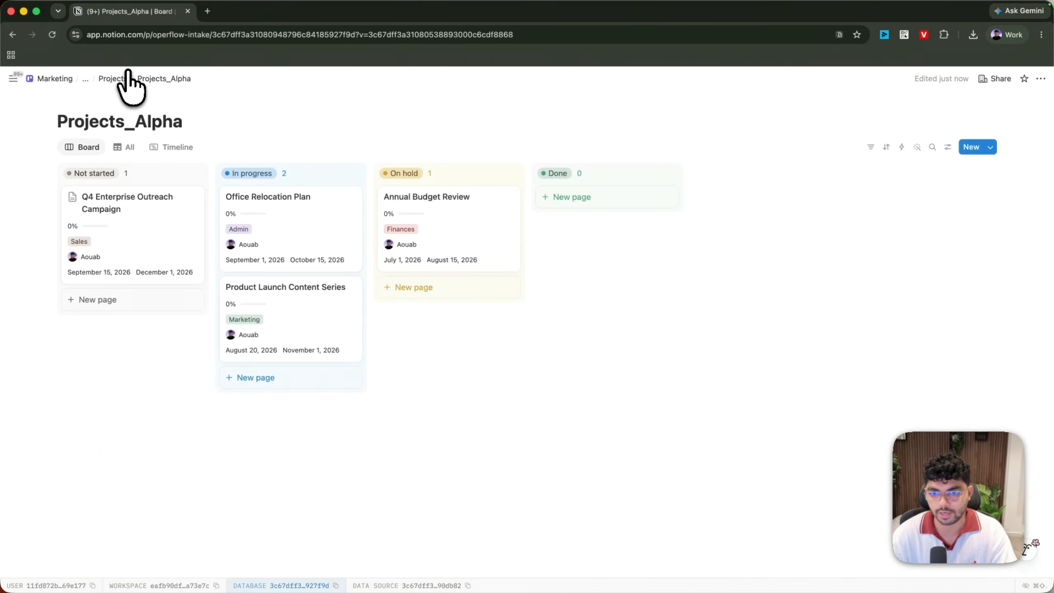
mouse_move(113, 78)
left_click(134, 109)
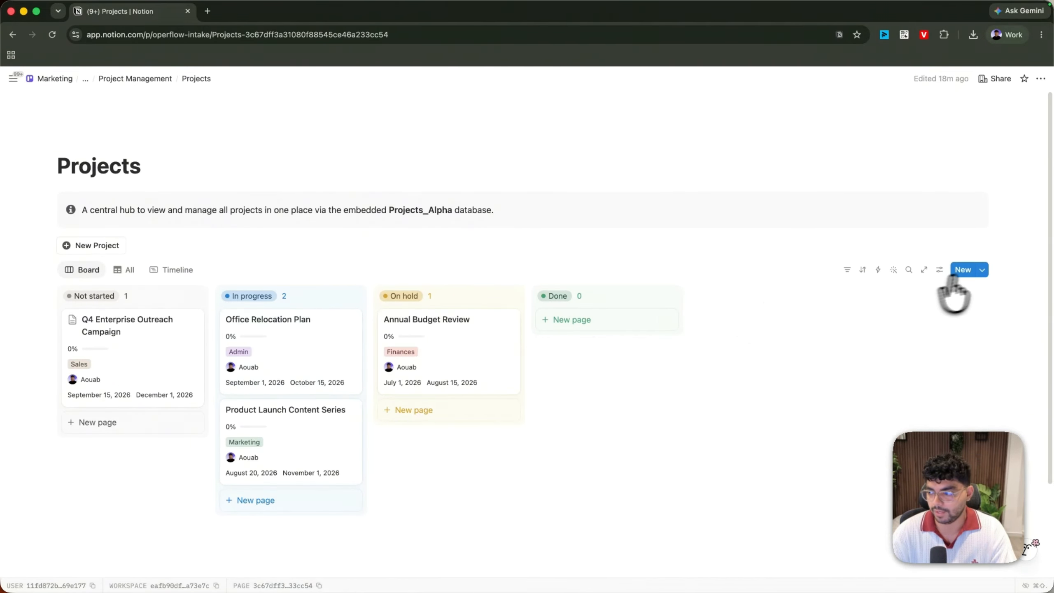
left_click(981, 269)
left_click(977, 308)
left_click(917, 328)
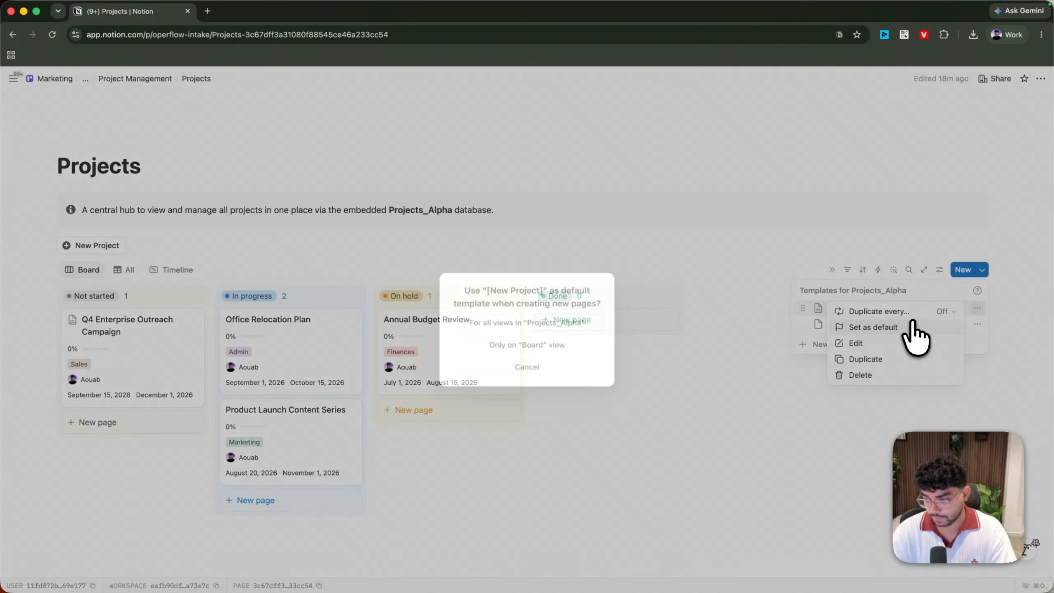
left_click(593, 324)
- Create a test project from the default template, check its content, and move it to Trash
left_click(93, 245)
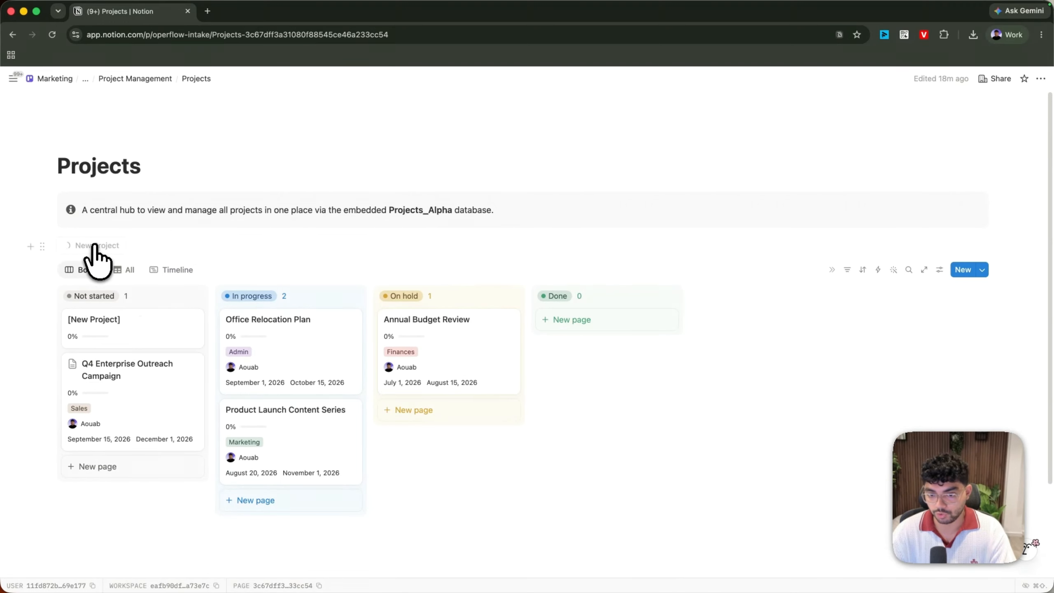
scroll(524, 331, "down", 6)
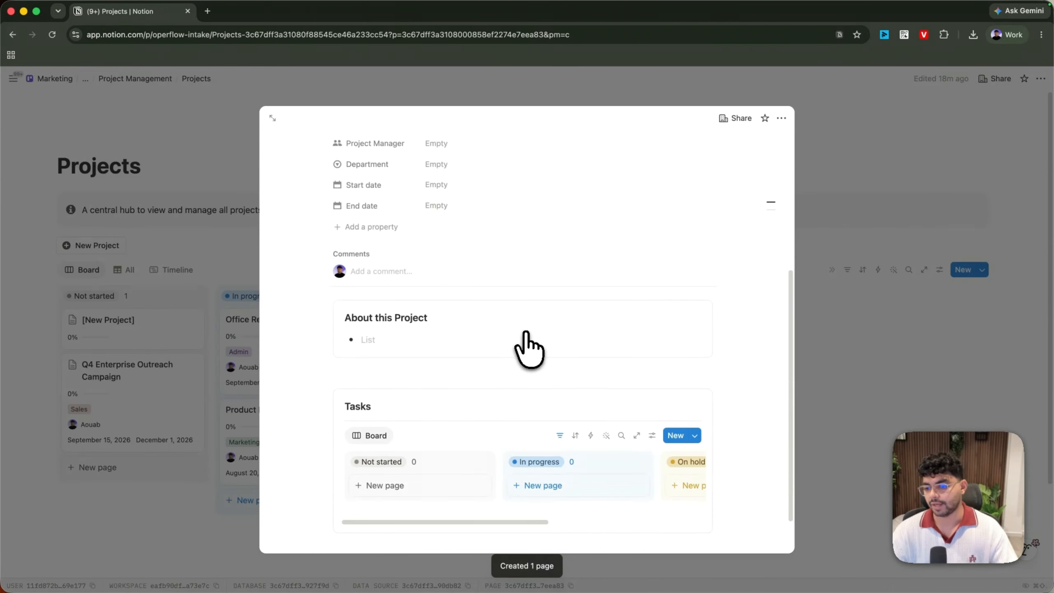
scroll(529, 333, "up", 5)
left_click(781, 119)
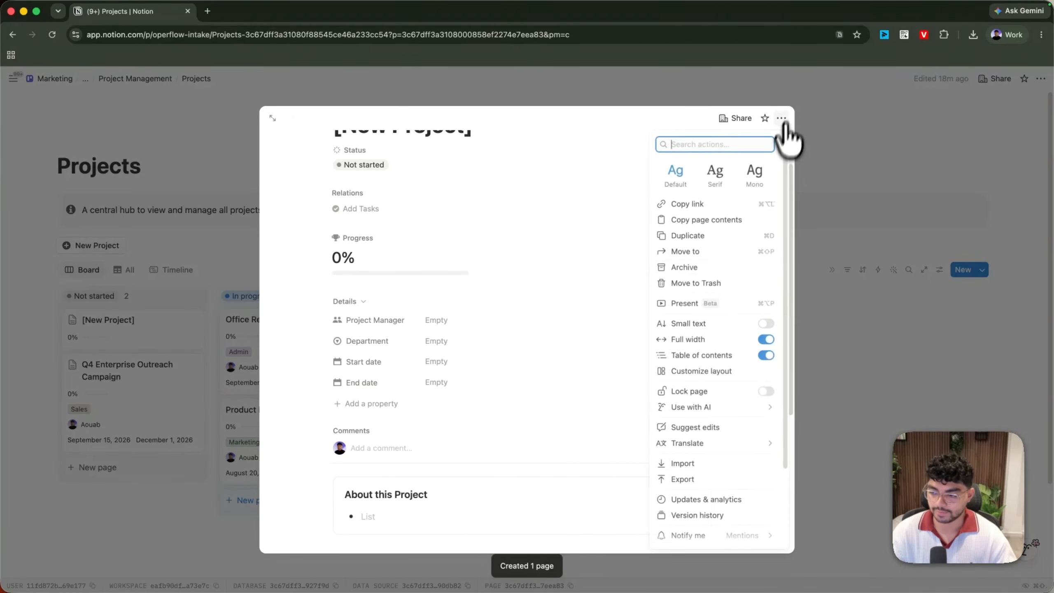
left_click(745, 283)
- Apply the [New Project] template to the Office Relocation Plan, Product Launch Content Series and Annual Budget Review projects
left_click(327, 367)
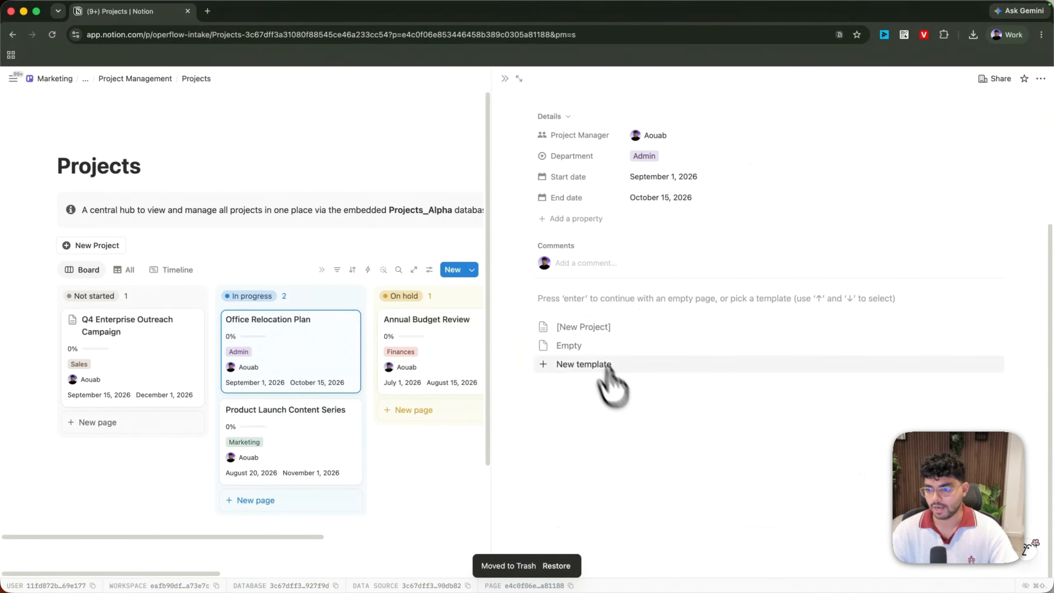
scroll(581, 378, "down", 5)
left_click(296, 450)
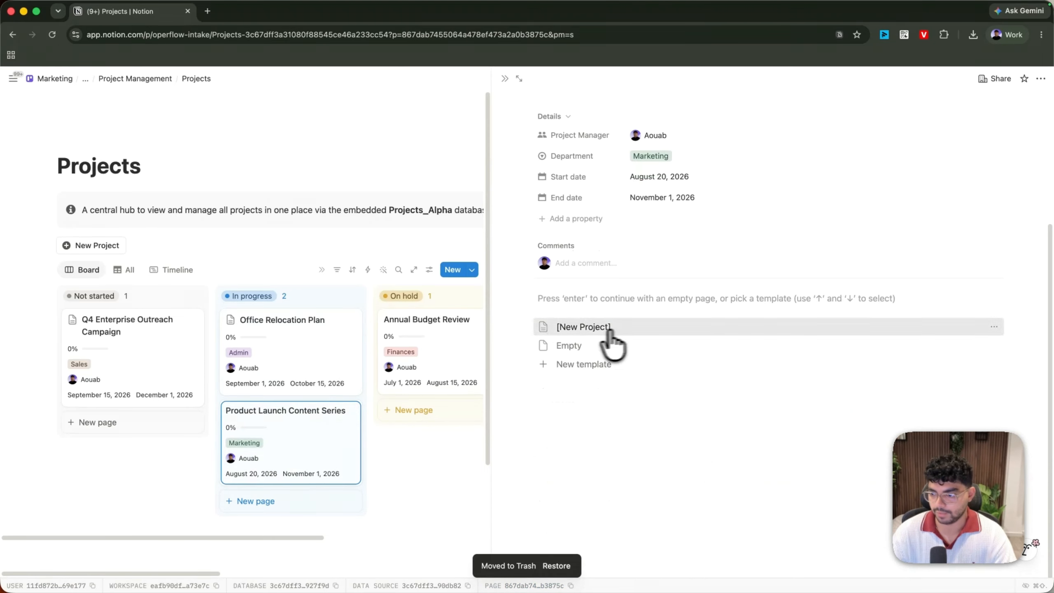
left_click(446, 355)
left_click(618, 327)
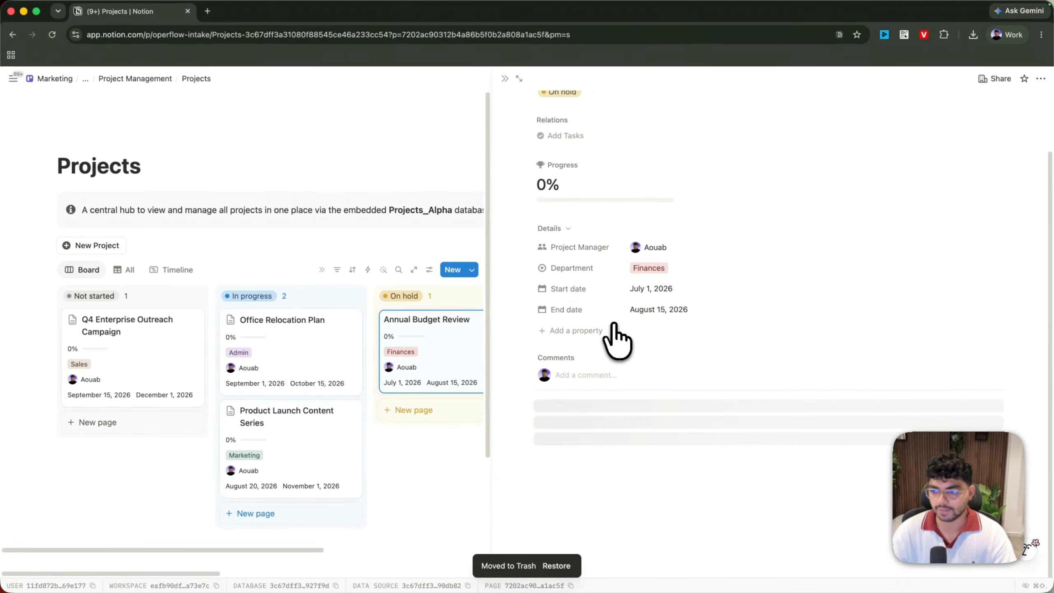
left_click(505, 78)
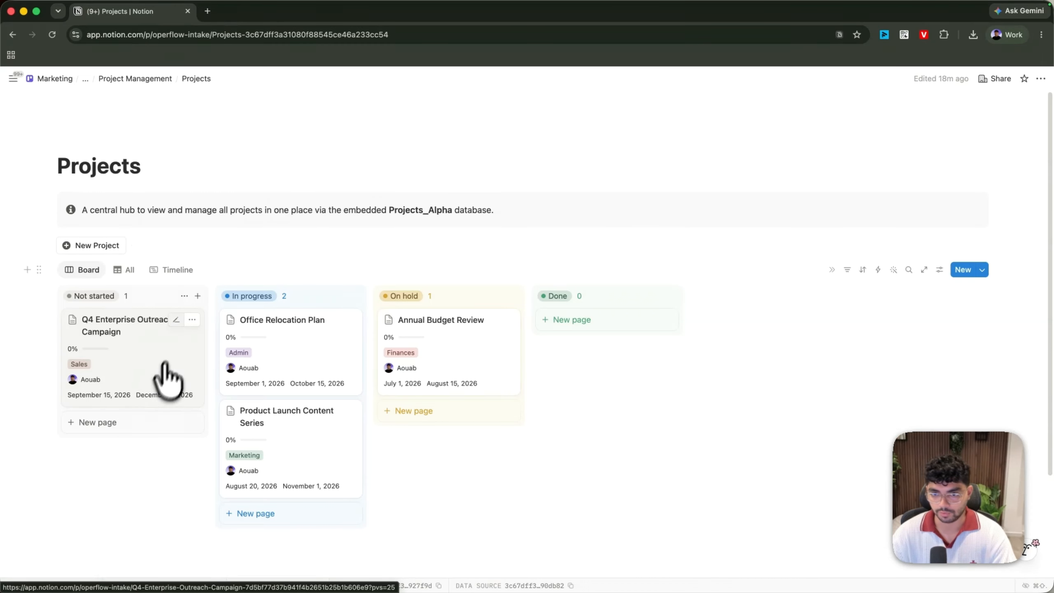
- Open the Tasks page and create a task named "Task example" under Not started on the board
left_click(118, 78)
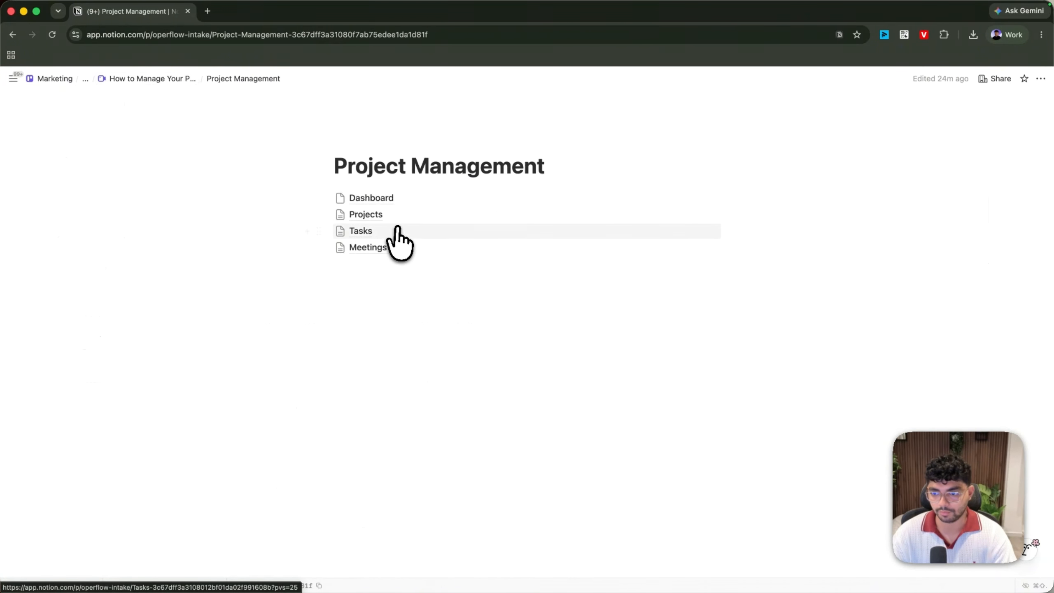
left_click(361, 231)
left_click(130, 322)
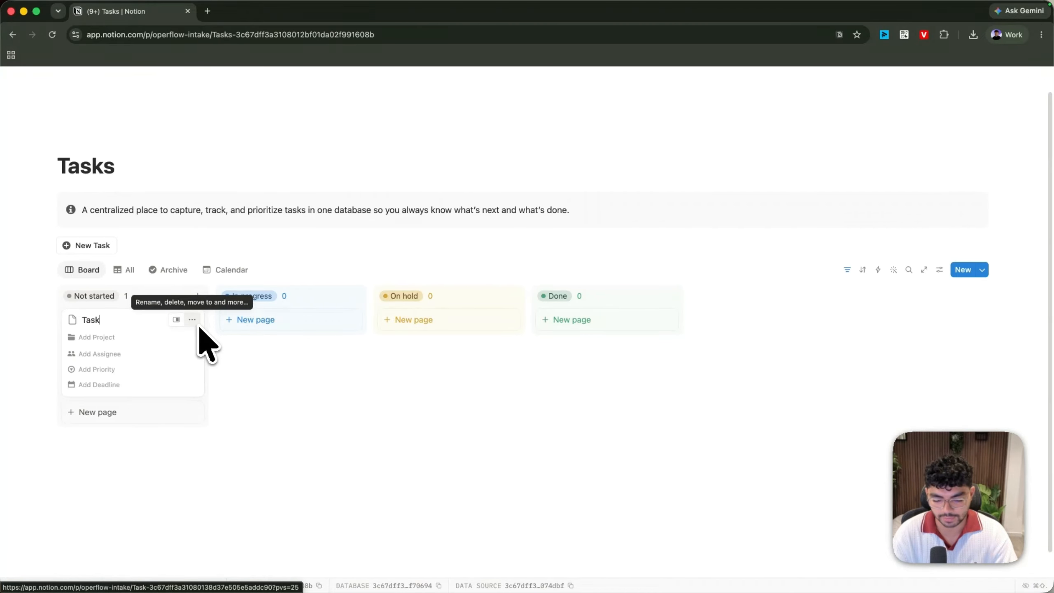
key("Return")
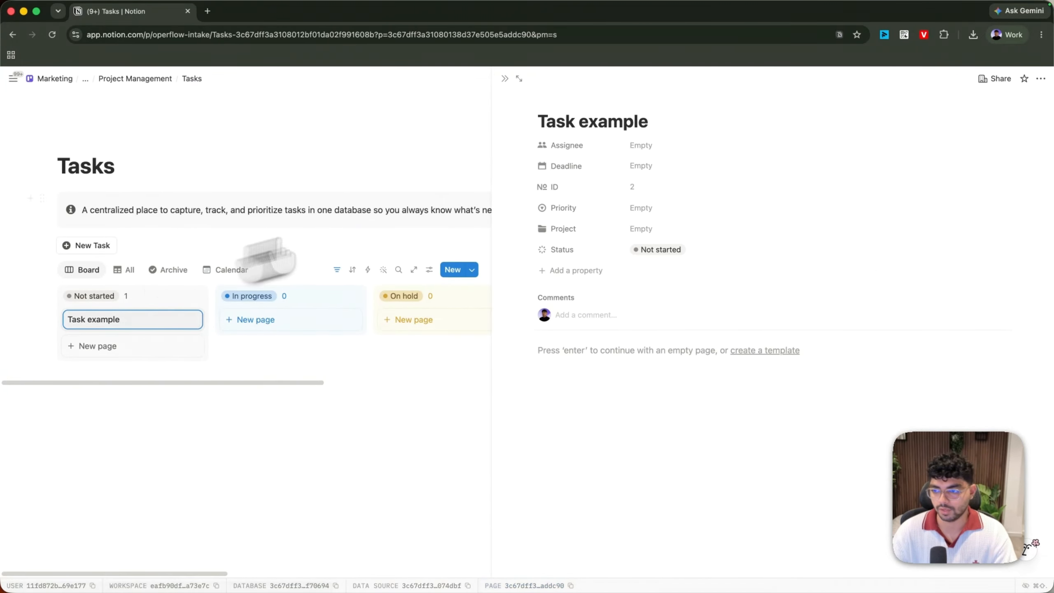
- Assign the example task to yourself, with deadline August 26, 2026 and priority High
left_click(641, 146)
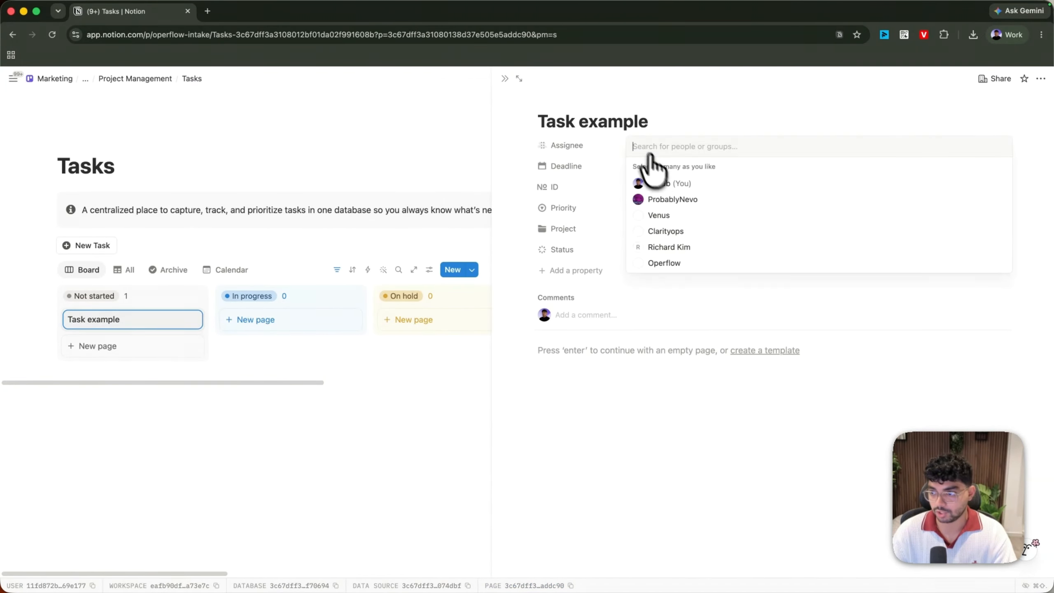
left_click(651, 183)
left_click(594, 178)
left_click(641, 166)
left_click(692, 309)
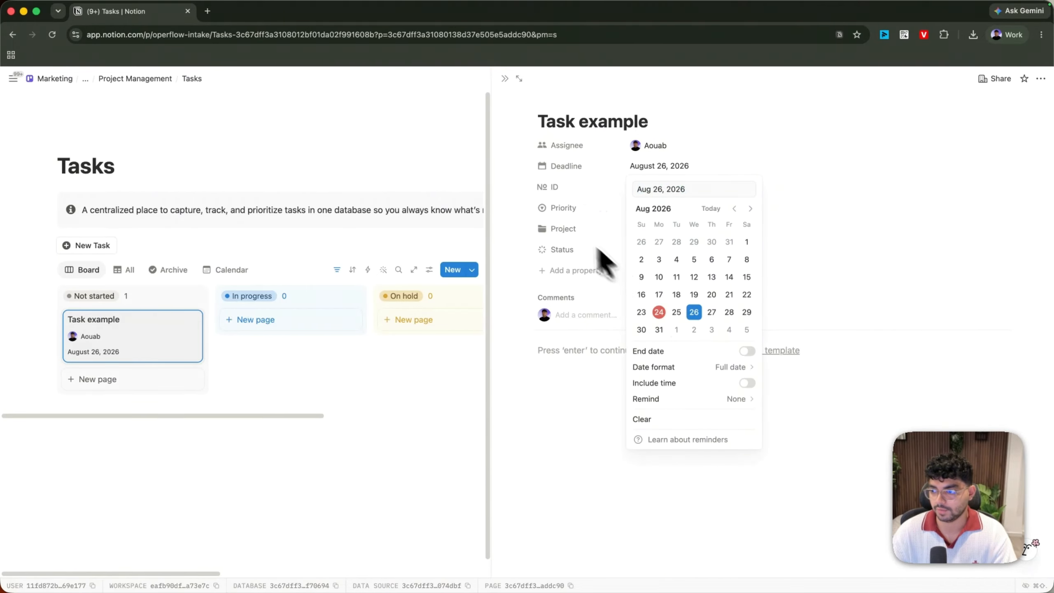
left_click(596, 247)
left_click(664, 218)
left_click(655, 247)
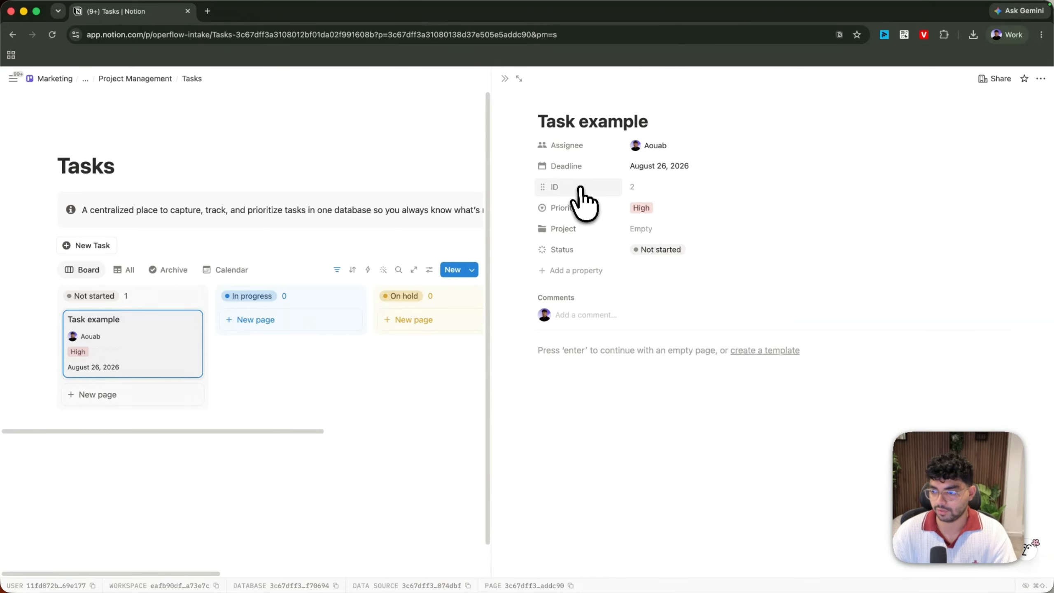
- Move the ID property above Assignee and link the example task to the Q4 Enterprise Outreach Campaign project
left_click_drag(579, 188, 578, 119)
left_click(677, 229)
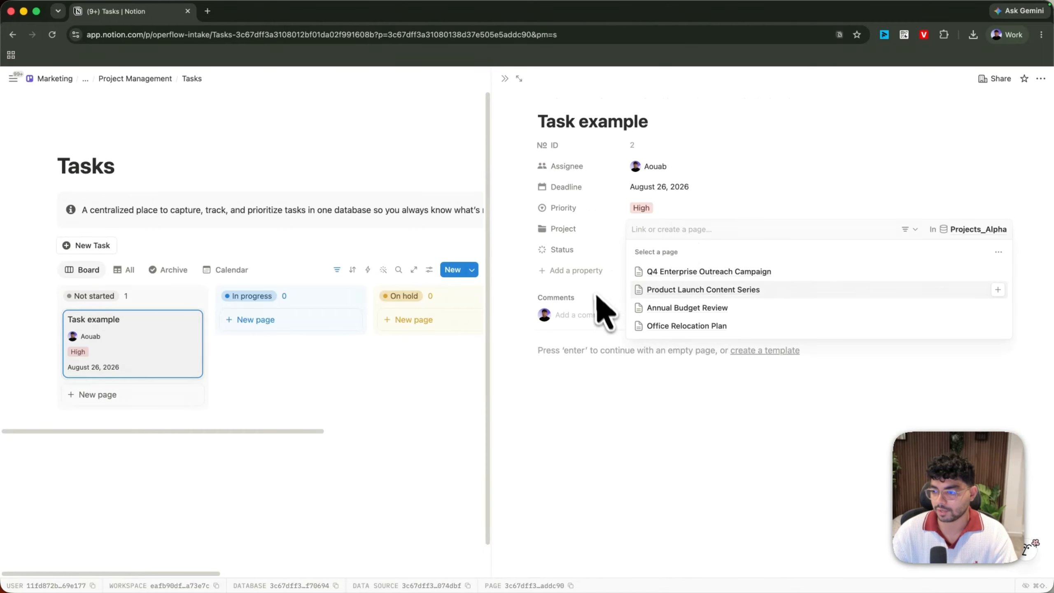
left_click(664, 272)
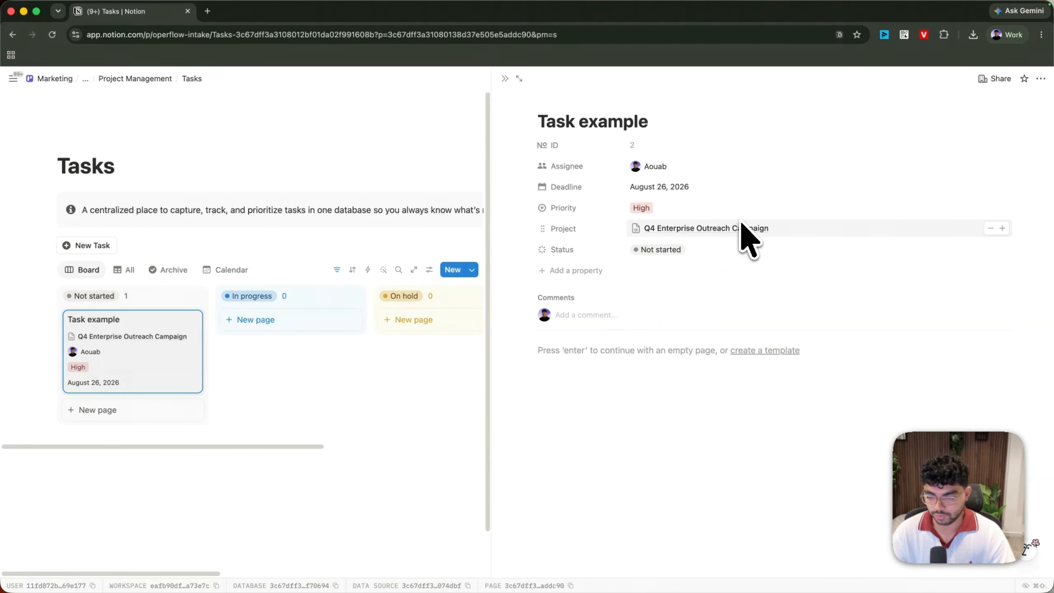
- Open the task's linked project as a full page and examine its embedded Tasks board
left_click(697, 229)
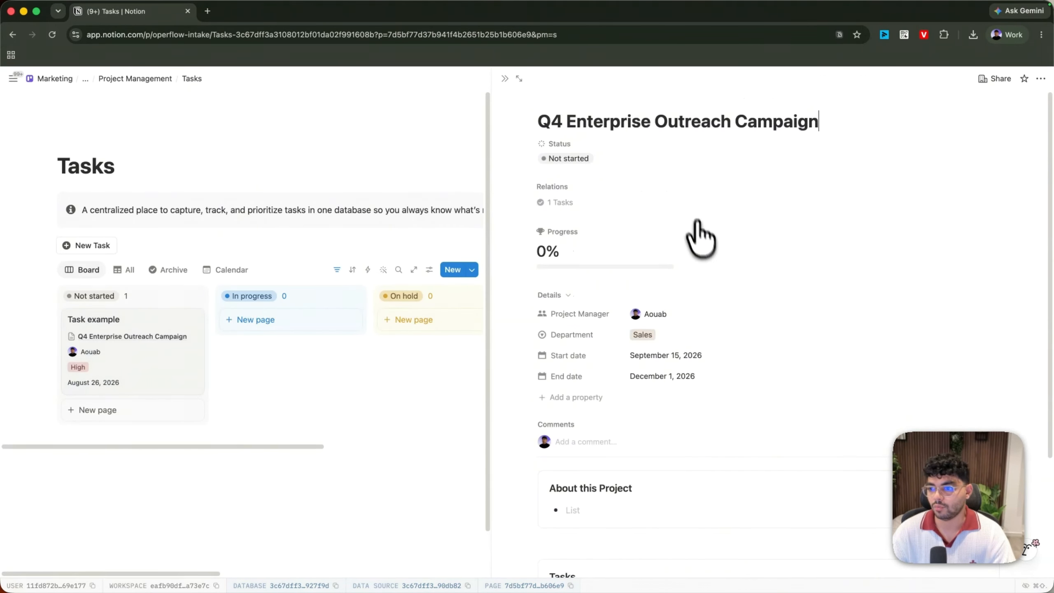
left_click(519, 78)
scroll(307, 259, "down", 10)
scroll(199, 365, "up", 3)
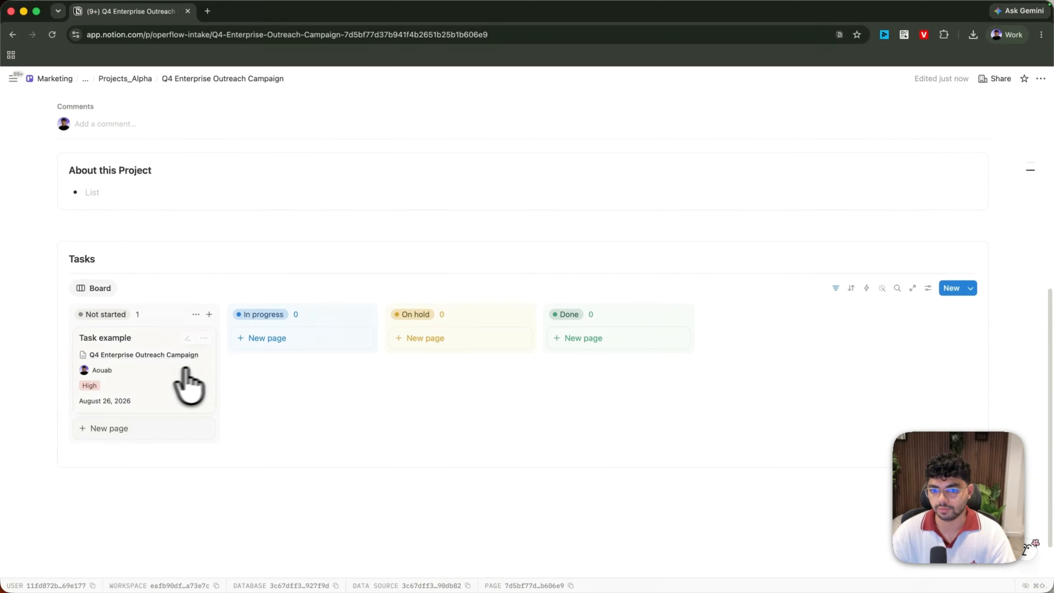
- Try moving the Tasks board block into the About this Project callout, and undo the move
left_click_drag(52, 460, 133, 402)
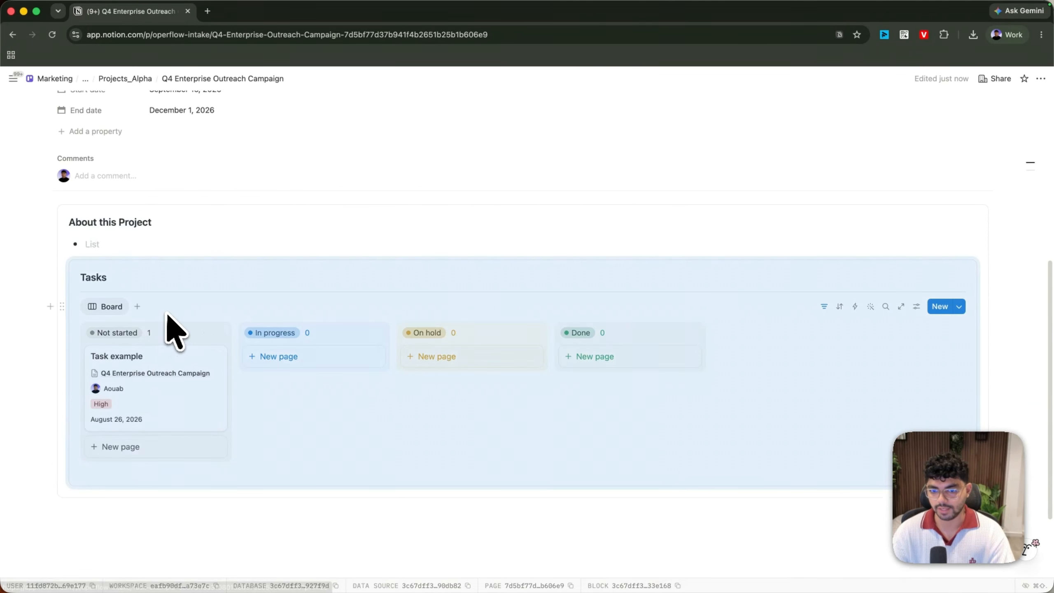
key("super+z")
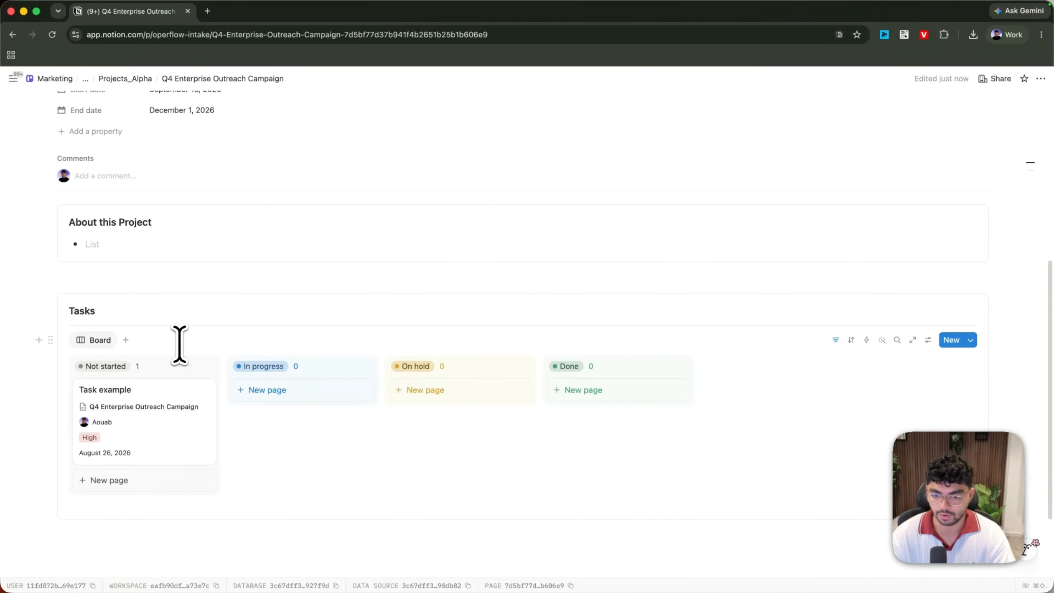
- Return to the Projects page and replace the [New Project] template's icon with a plain folder icon
scroll(179, 344, "up", 10)
left_click(124, 79)
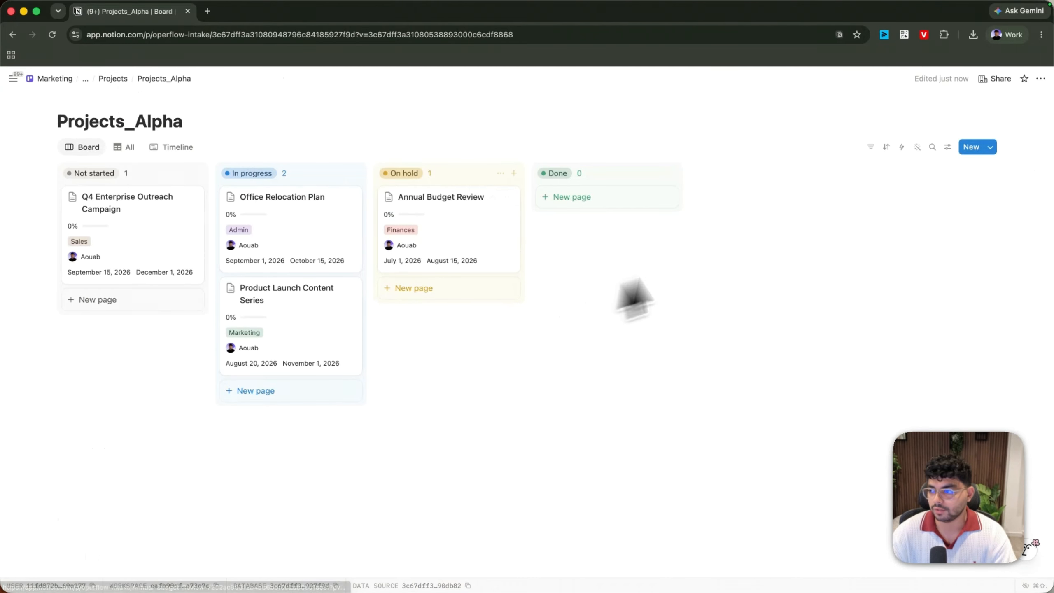
left_click(112, 79)
left_click(982, 269)
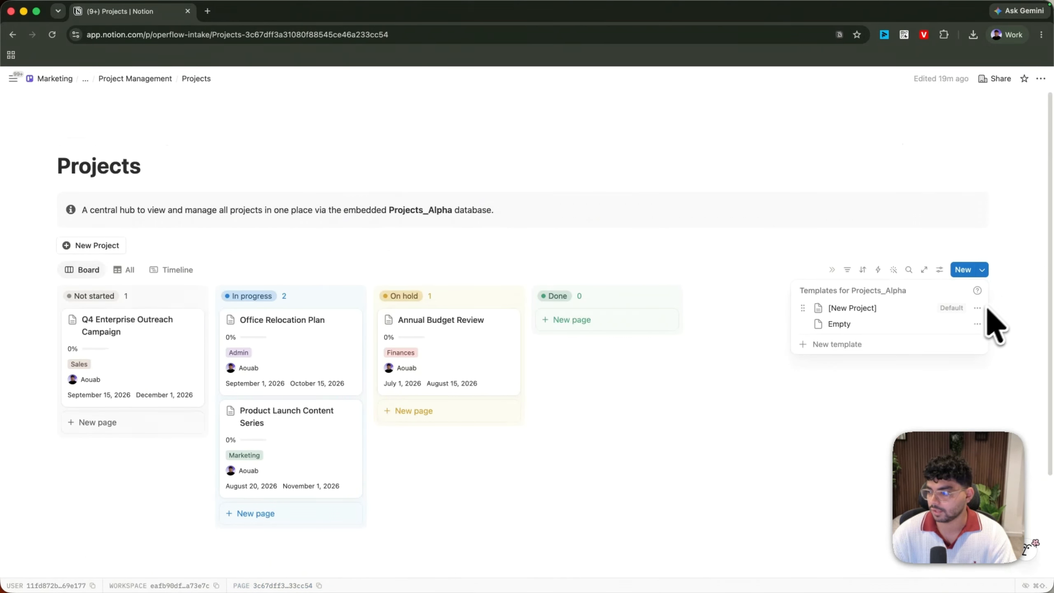
left_click(988, 308)
left_click(892, 342)
left_click(353, 180)
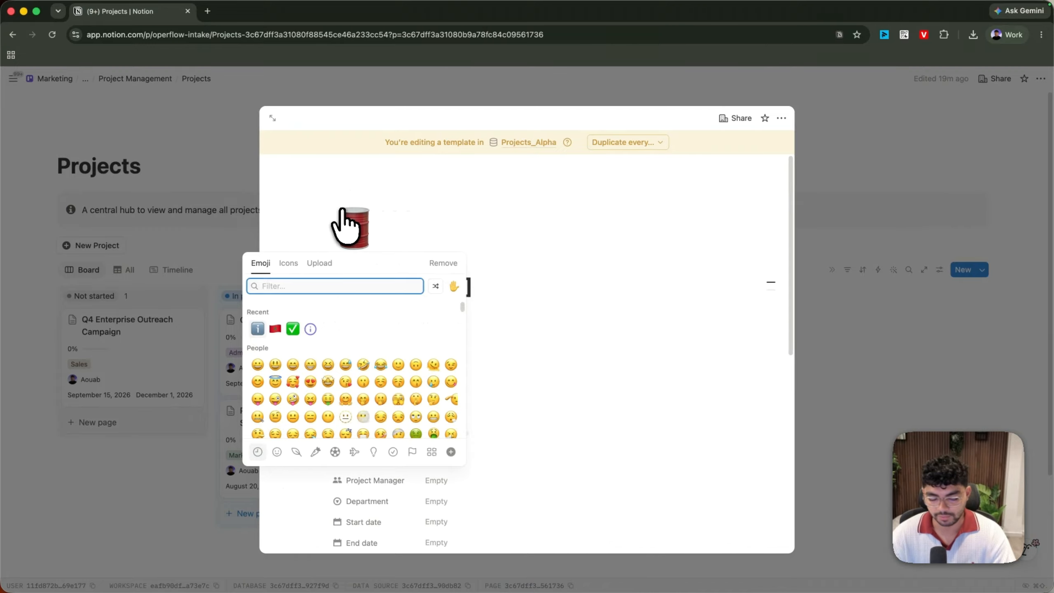
type("folder")
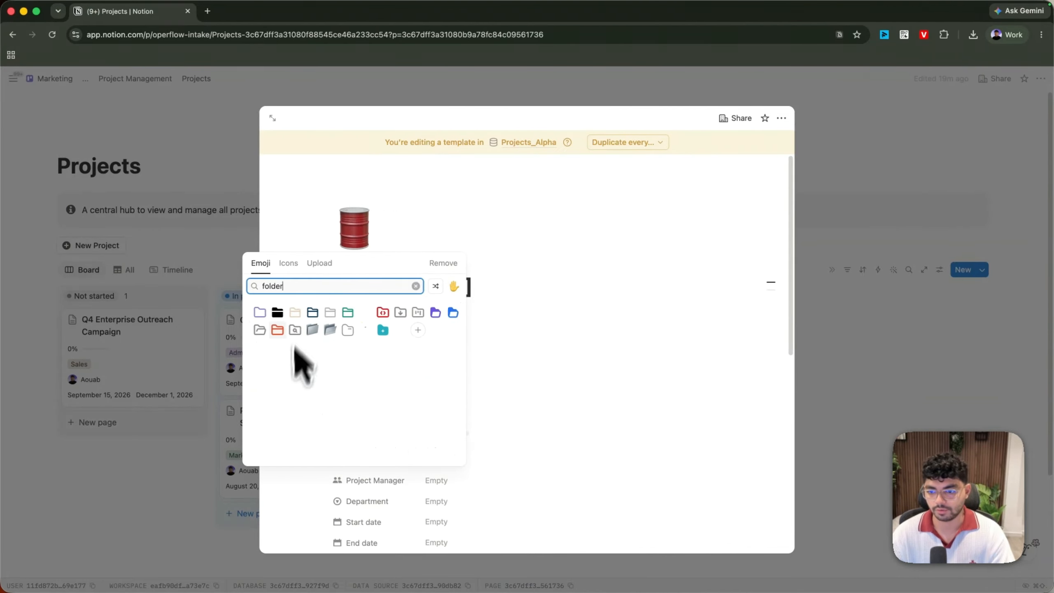
left_click(288, 262)
left_click(260, 312)
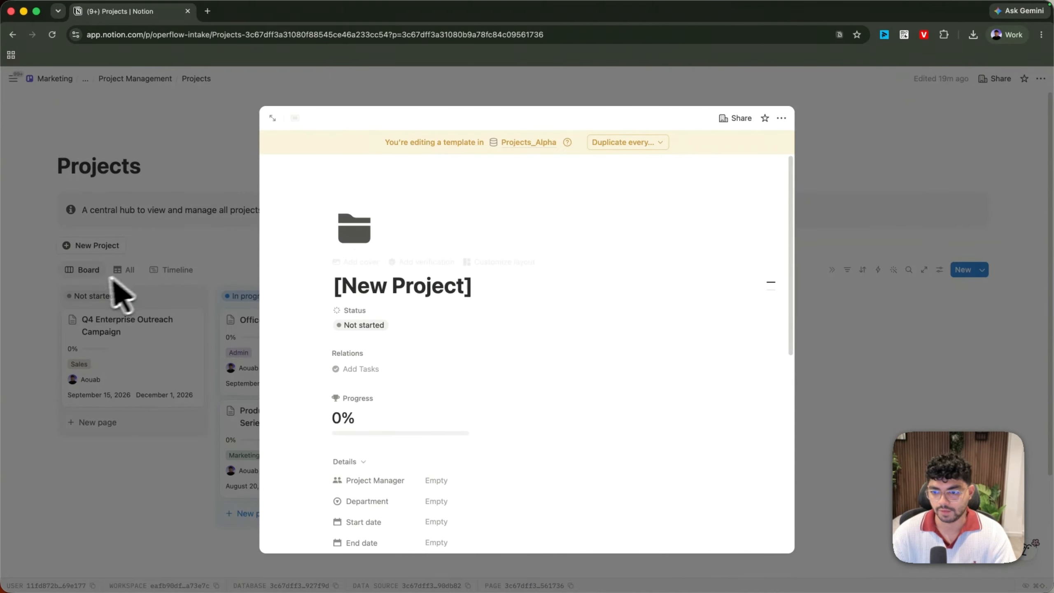
- Close the template and give the Projects page the same folder icon
left_click(75, 170)
left_click(79, 142)
left_click(53, 199)
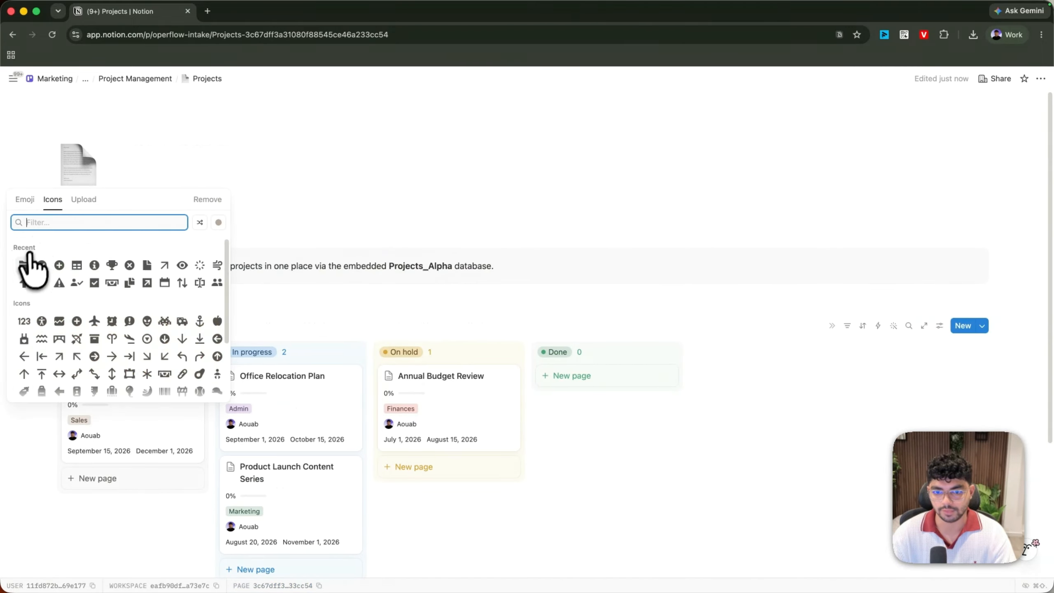
left_click(29, 287)
- Open the Tasks page and give it the round checkmark icon
left_click(158, 94)
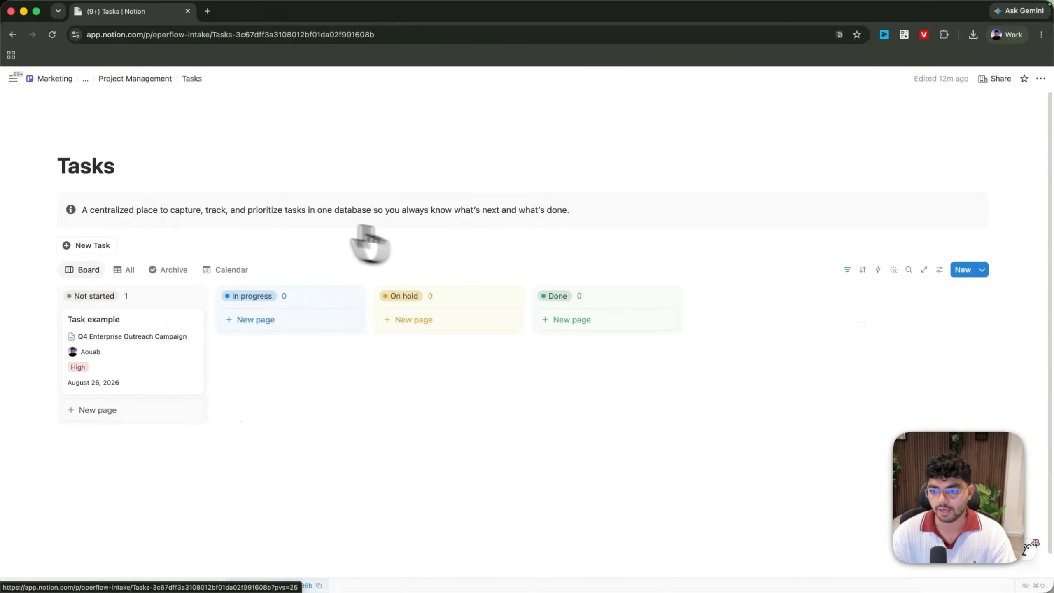
left_click(83, 142)
left_click(51, 201)
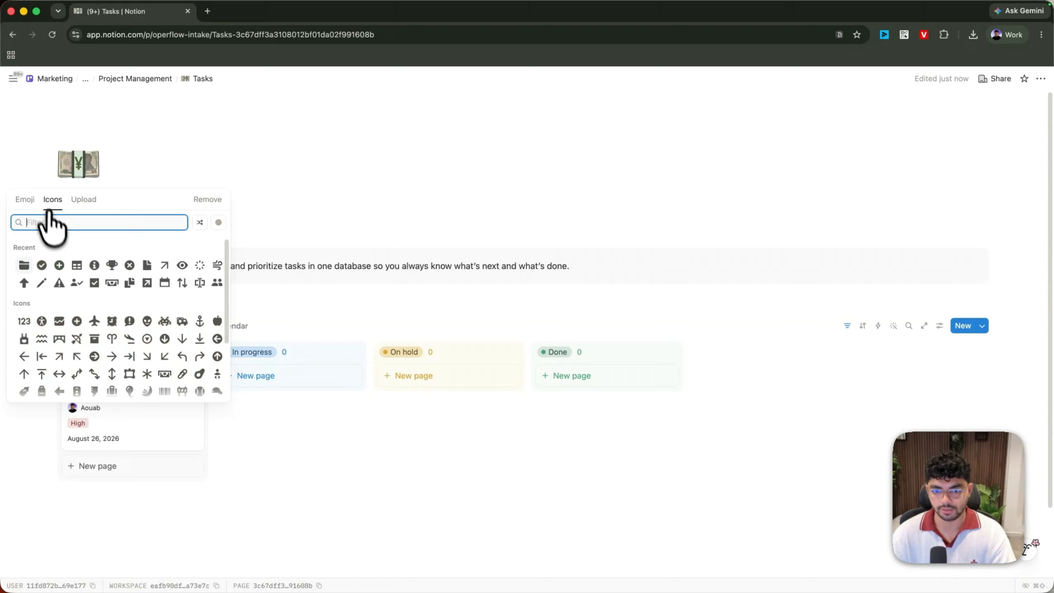
left_click(41, 265)
- Create a Tasks_Alpha template containing a callout with "About this task" formatted as a heading
left_click(982, 326)
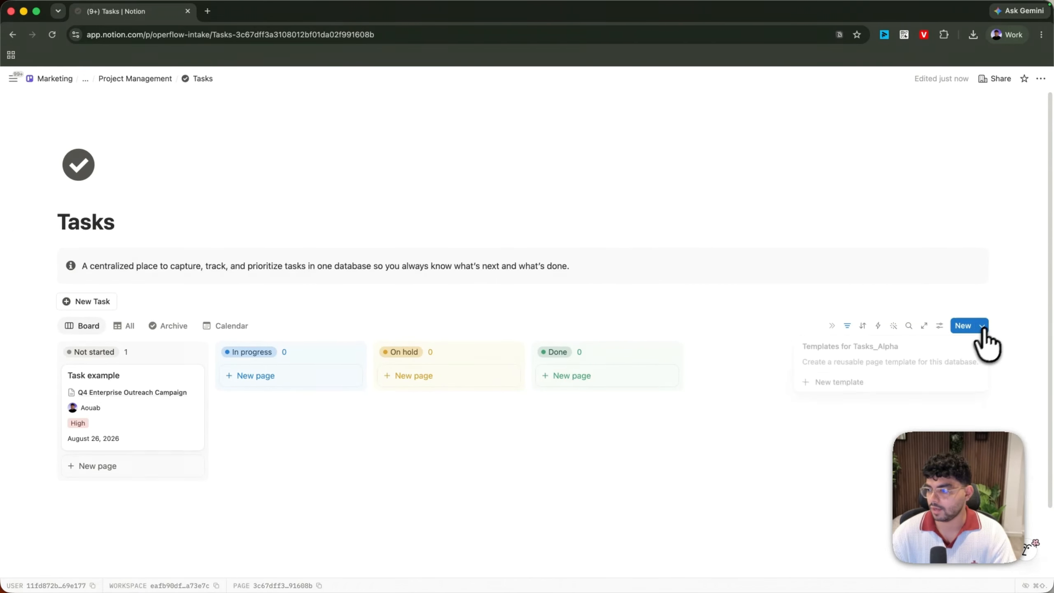
left_click(920, 384)
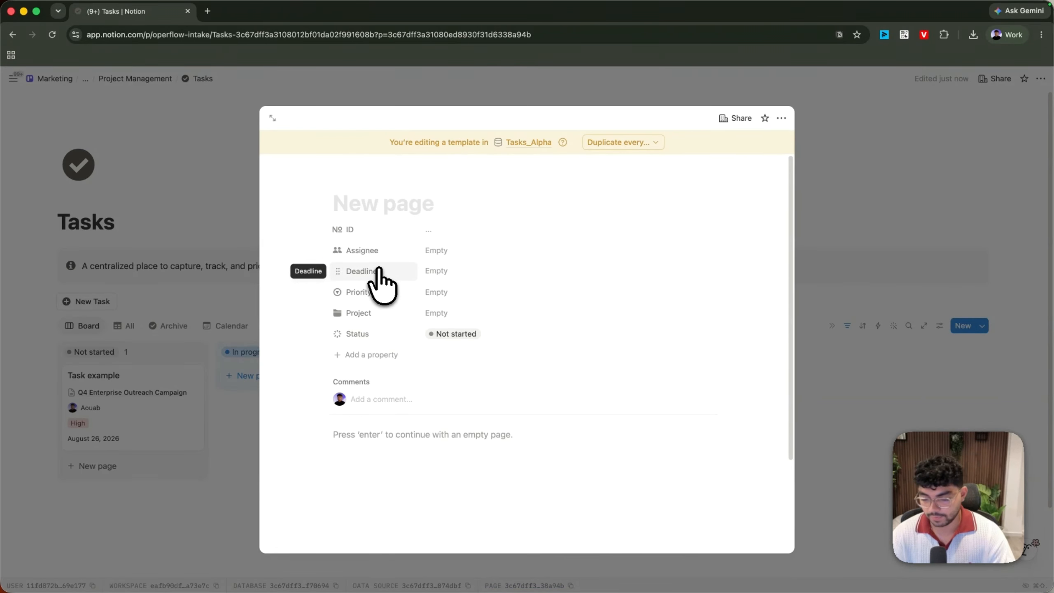
left_click(392, 435)
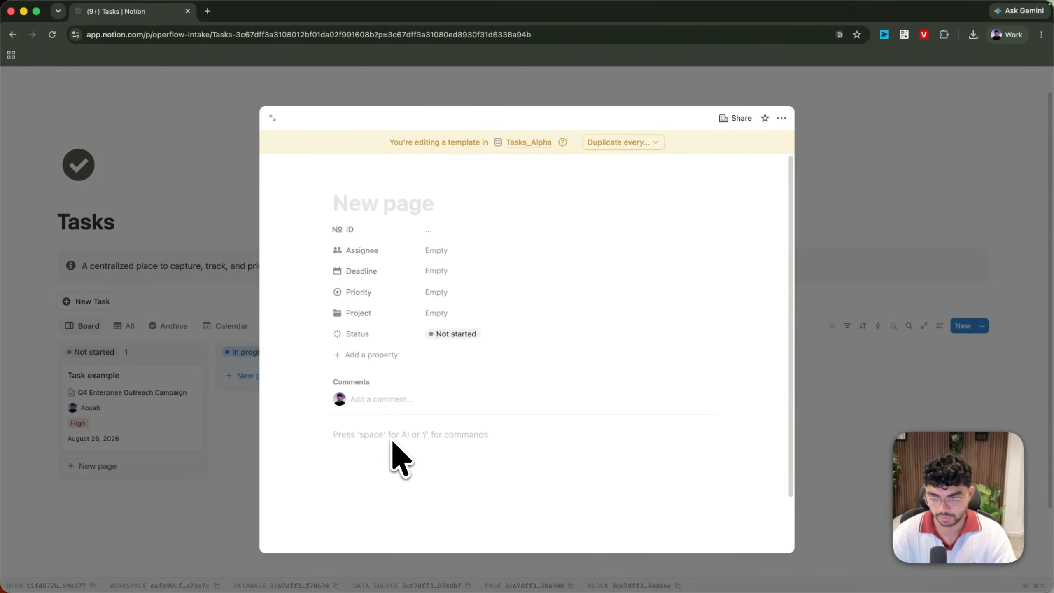
type("/ca")
key("Return")
type("About this task")
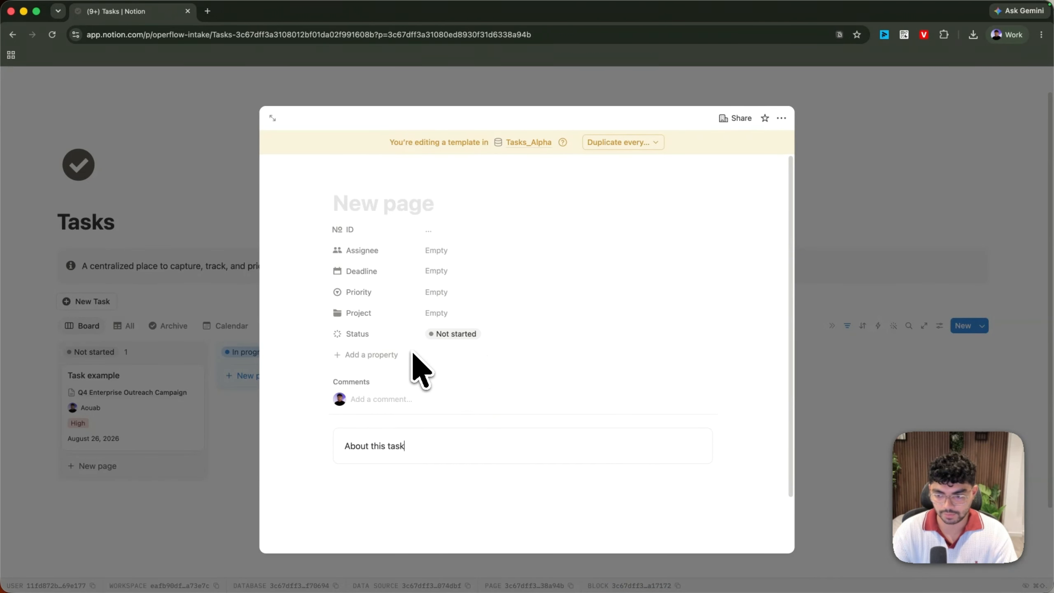
key("super+a")
left_click(452, 272)
left_click(558, 165)
- Add an empty bulleted list to the template and move it inside the callout, under About this task
left_click(434, 478)
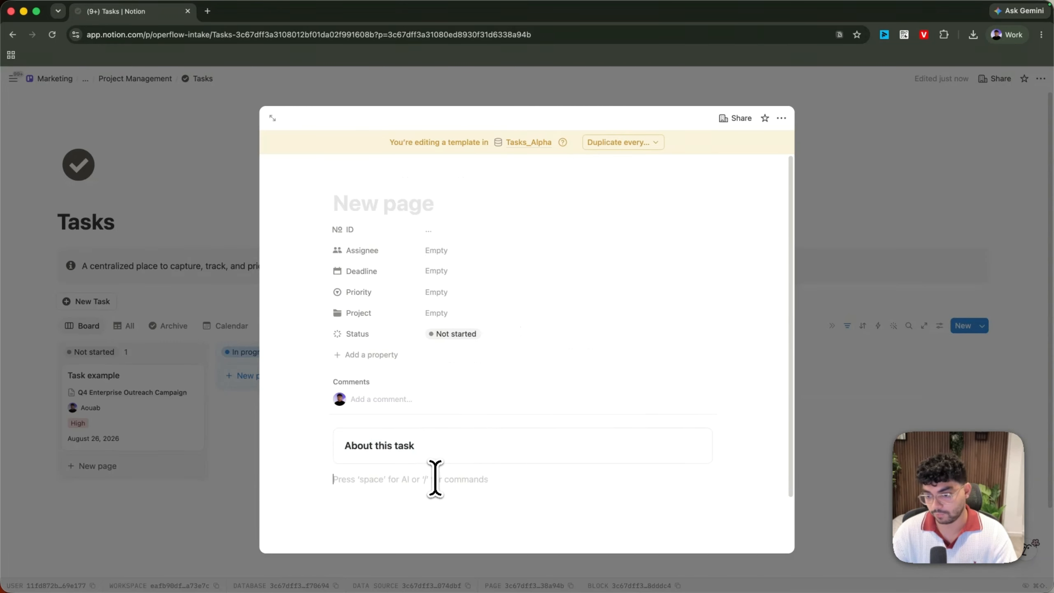
type("/lis")
left_click(448, 309)
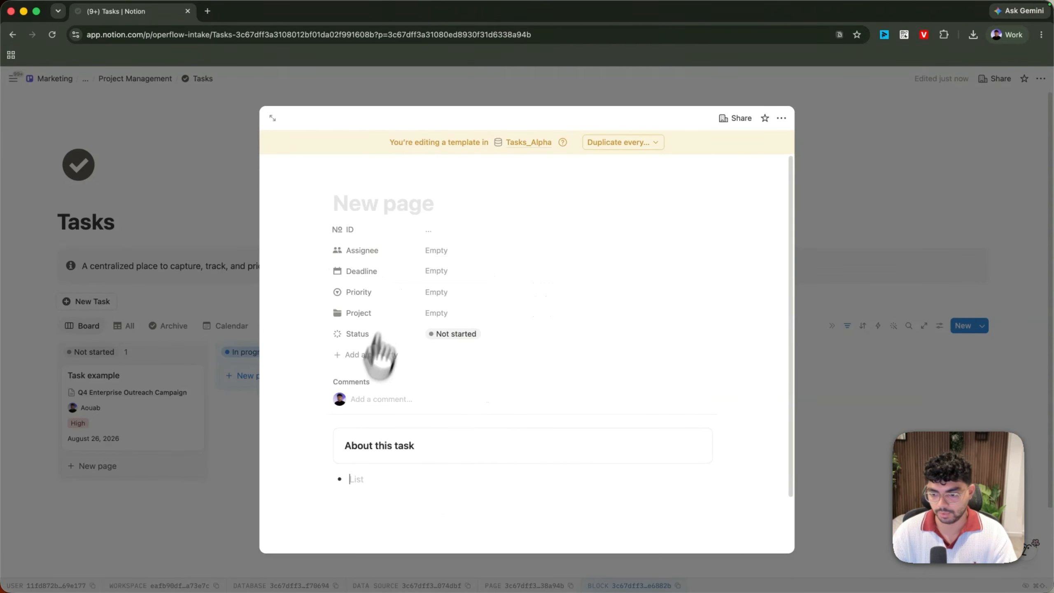
left_click_drag(321, 471, 435, 443)
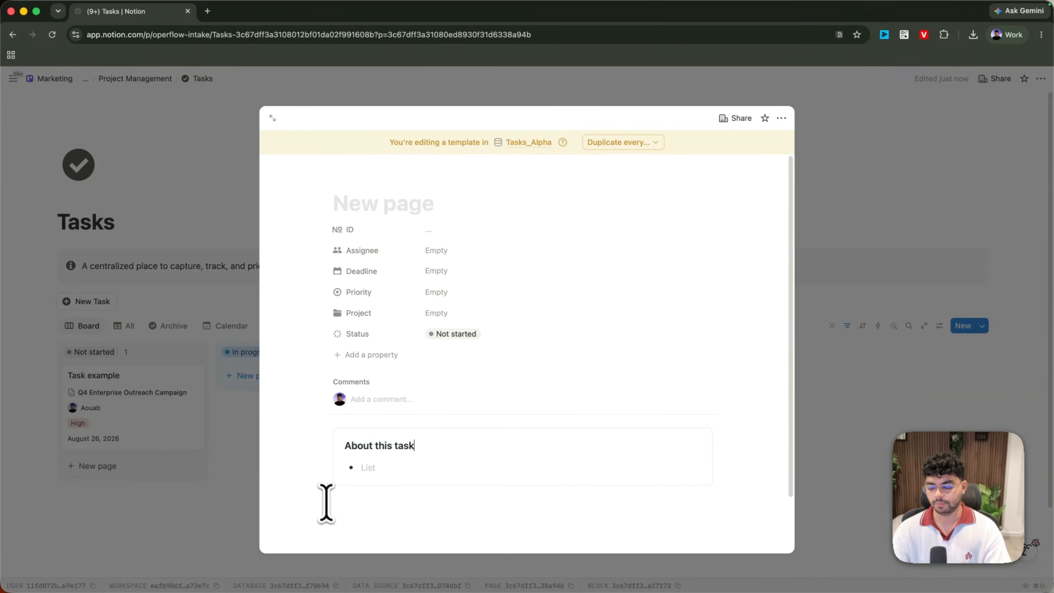
- Give the task template the round checkmark icon, name it "[New Task]" and close it
left_click(338, 183)
left_click(291, 262)
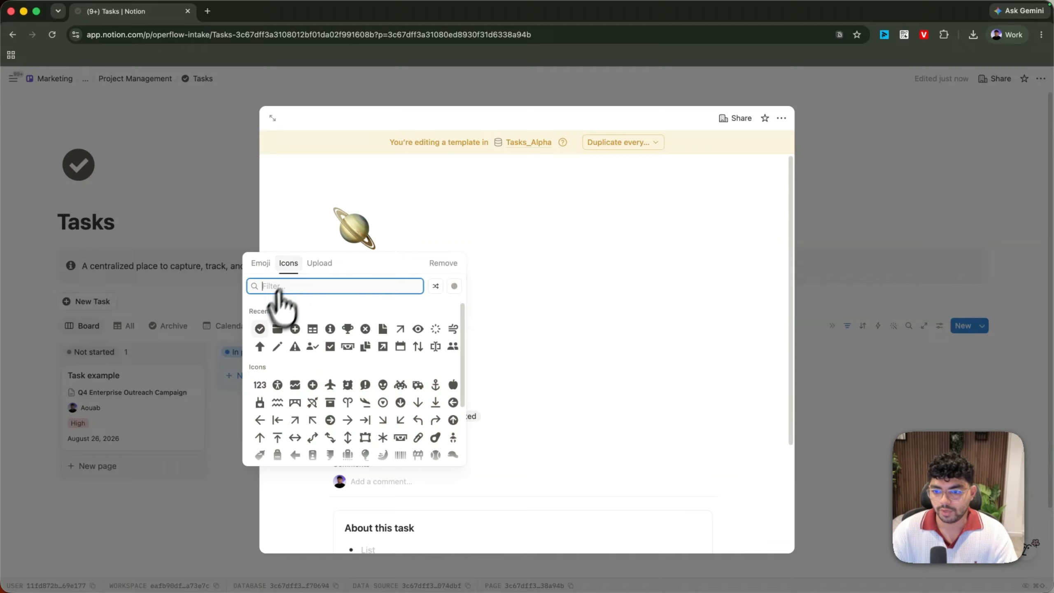
left_click(260, 328)
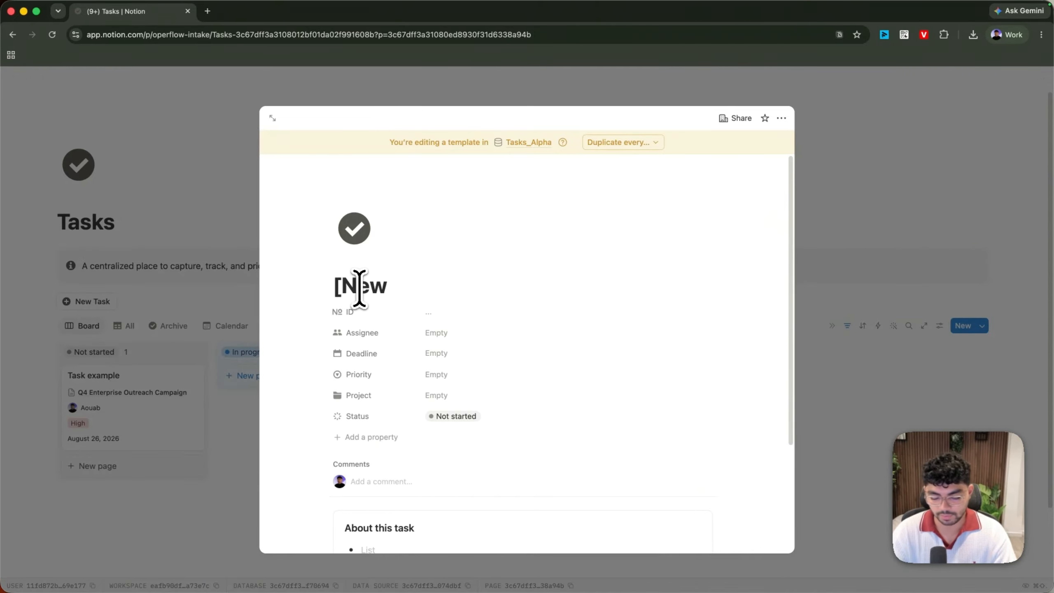
left_click(873, 312)
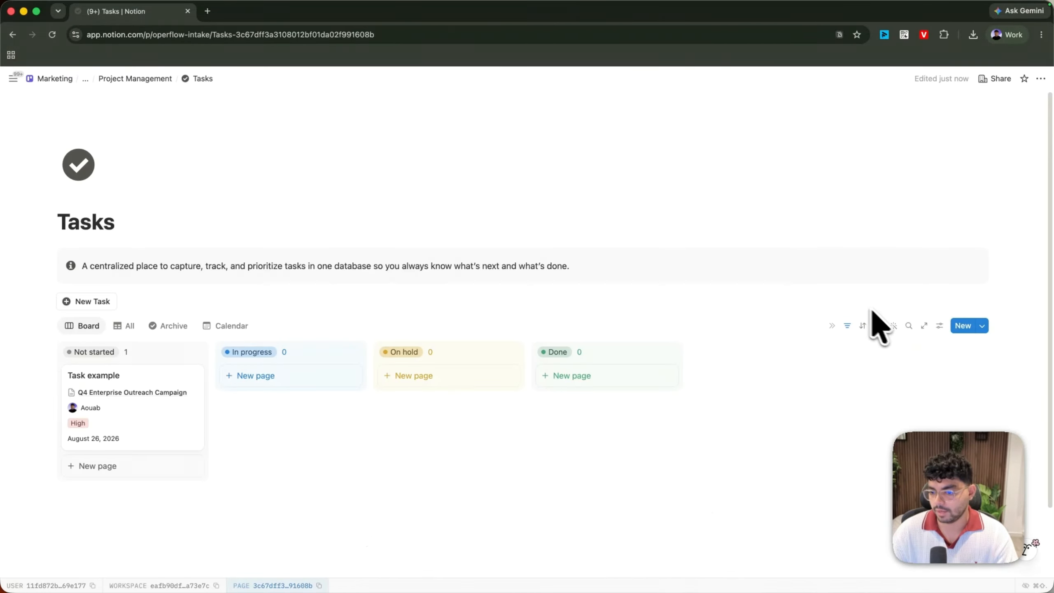
- Set the [New Task] template as the default for Tasks_Alpha
left_click(982, 326)
left_click(979, 364)
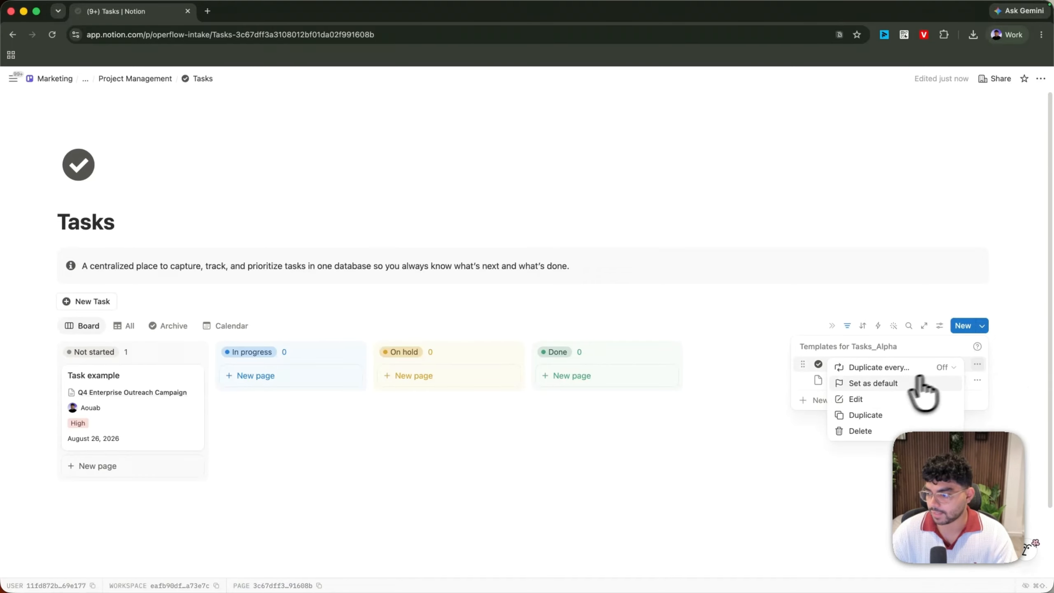
left_click(901, 377)
left_click(565, 325)
left_click(600, 317)
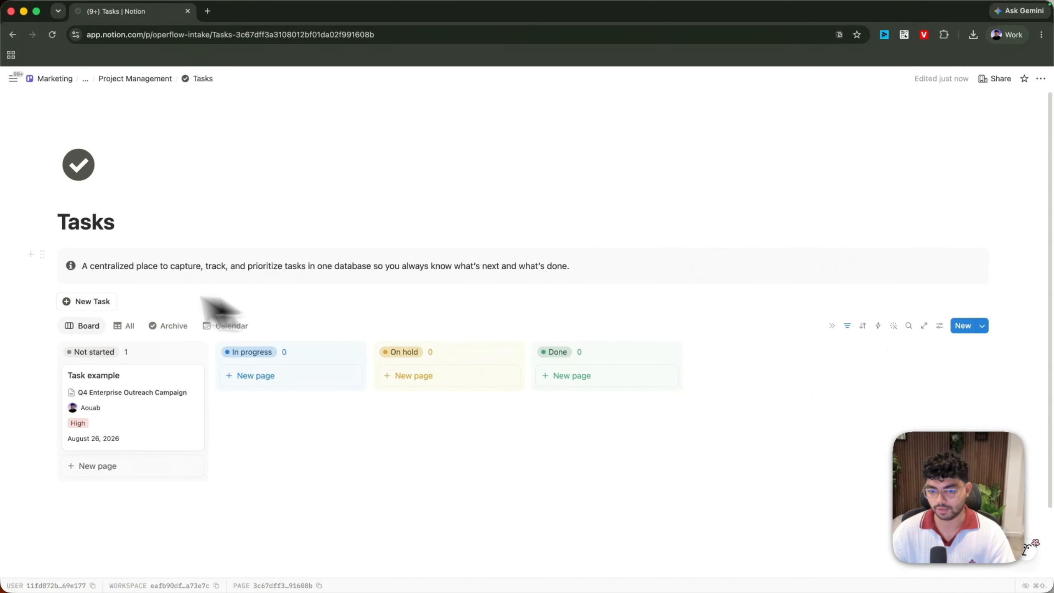
- Test the New Task button by creating a task from the default template, and delete that test task
left_click(85, 305)
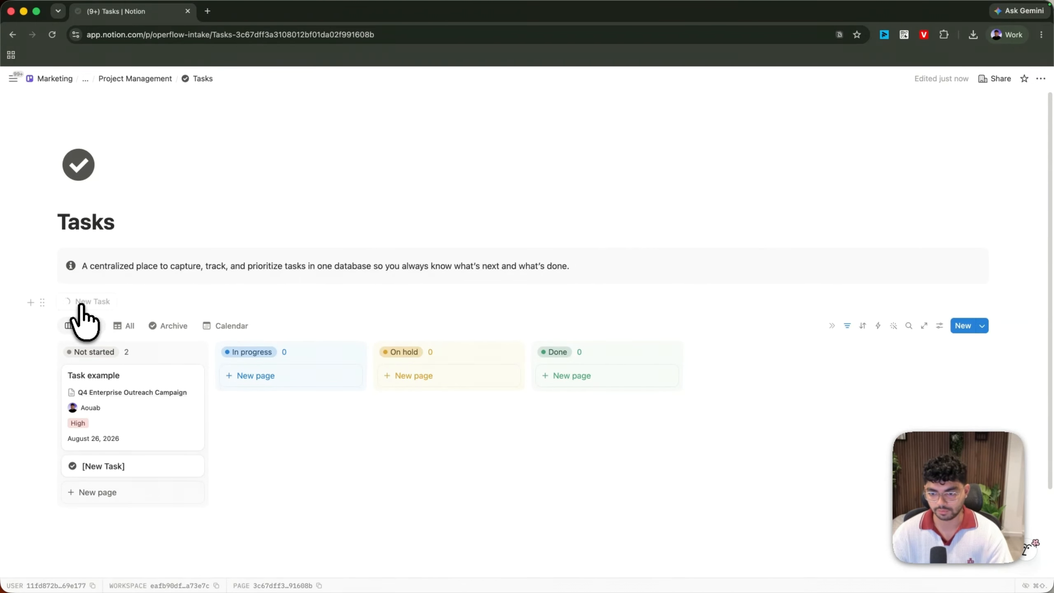
scroll(427, 321, "down", 1)
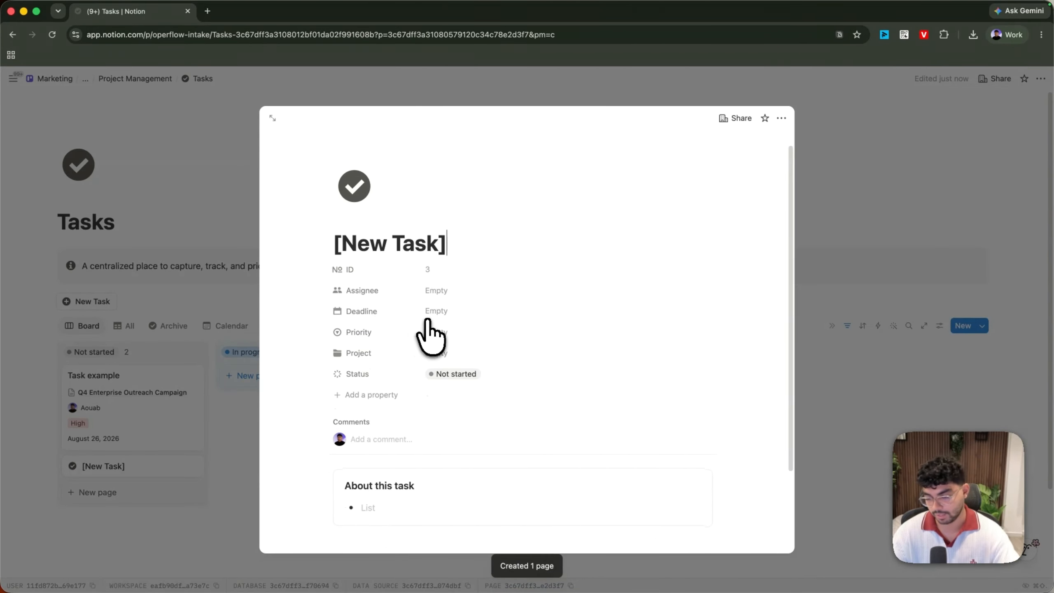
mouse_move(374, 218)
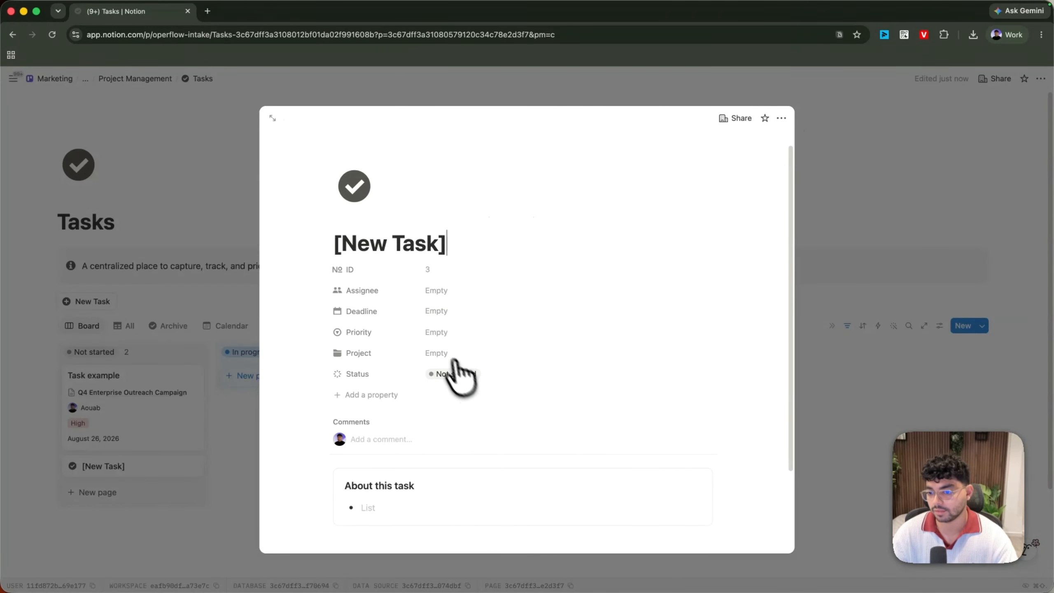
left_click(447, 331)
key("Escape")
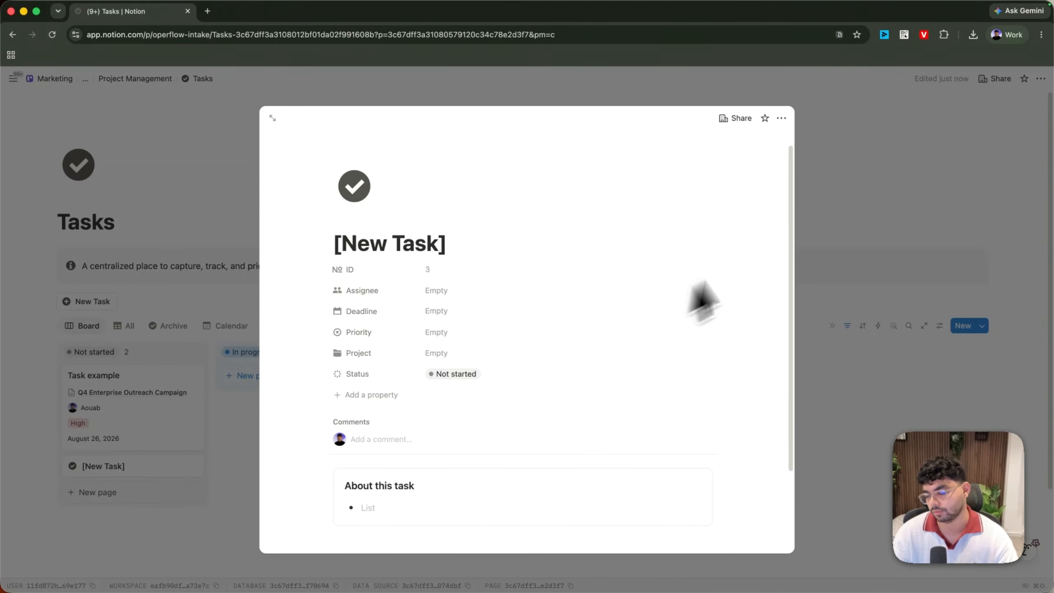
left_click(781, 119)
left_click(695, 284)
- Return to the parent Project Management page
mouse_move(124, 77)
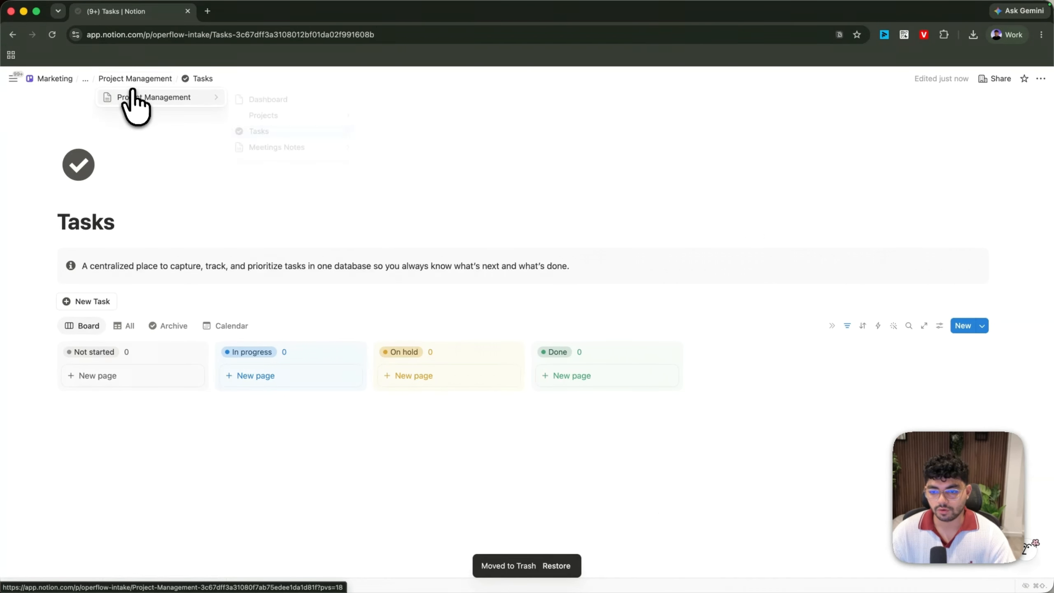
left_click(137, 79)
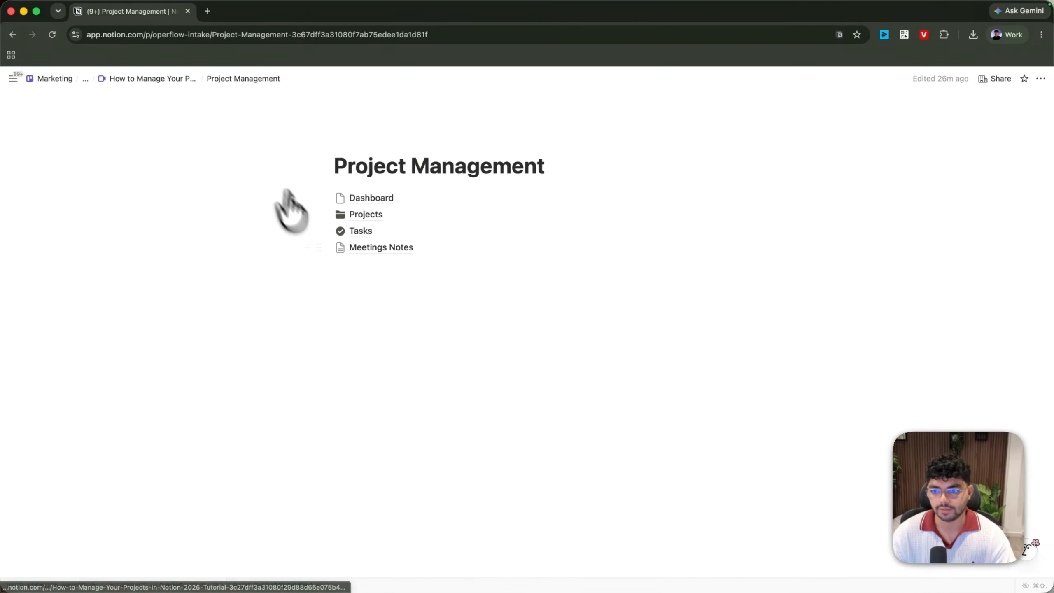
- On the Meetings Notes page, rename the Type property's High option to One time and Medium to Recurring
left_click(420, 252)
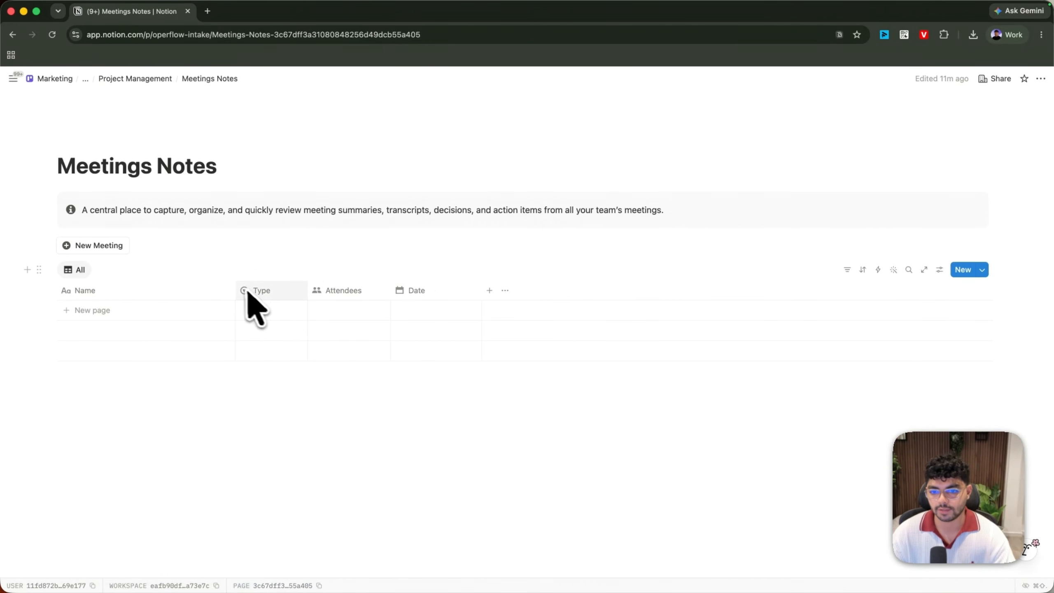
left_click(249, 290)
key("Escape")
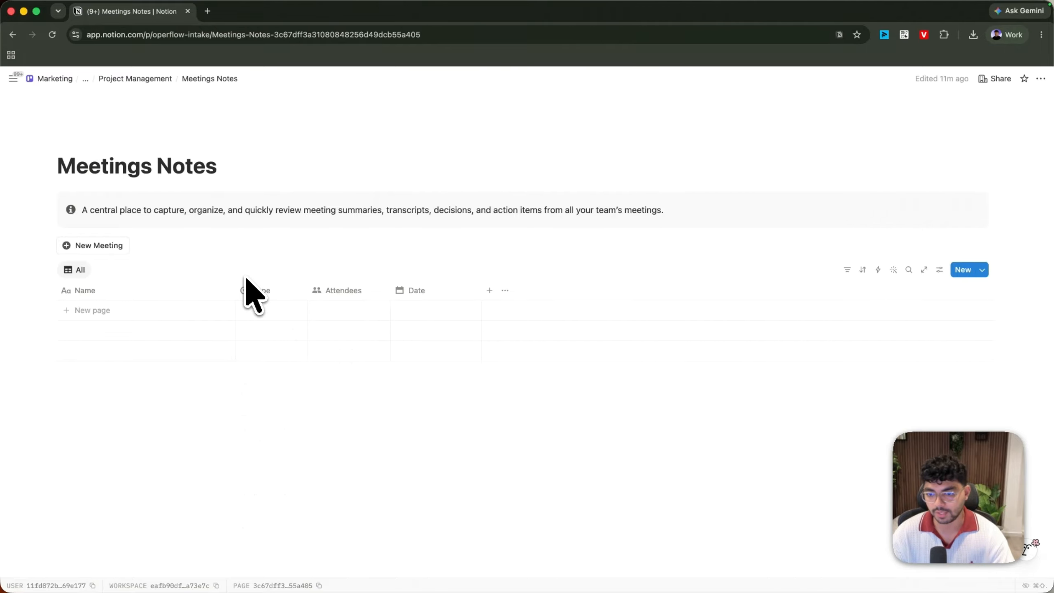
left_click(268, 290)
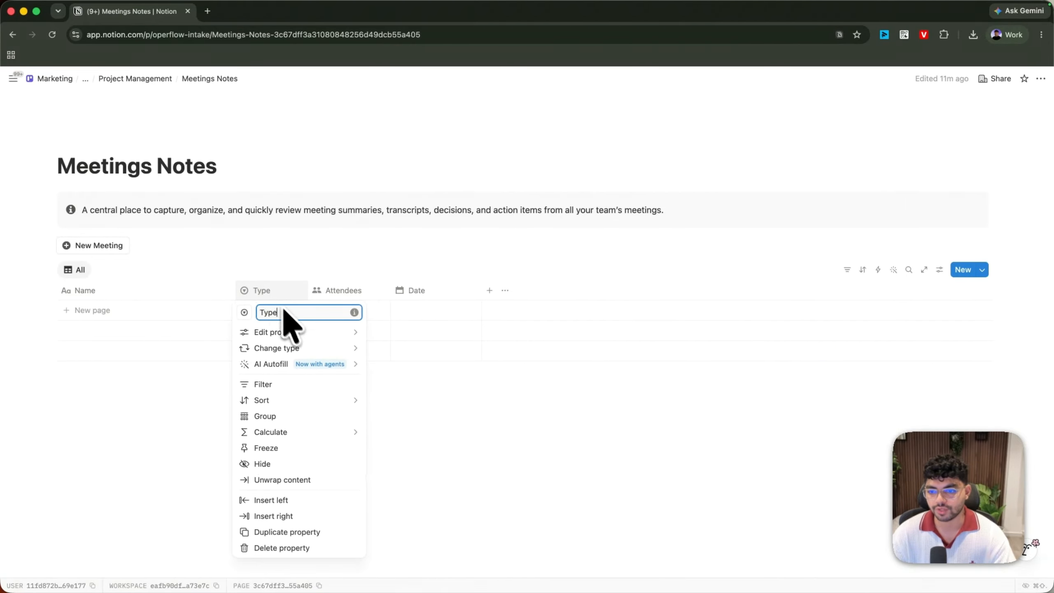
mouse_move(311, 333)
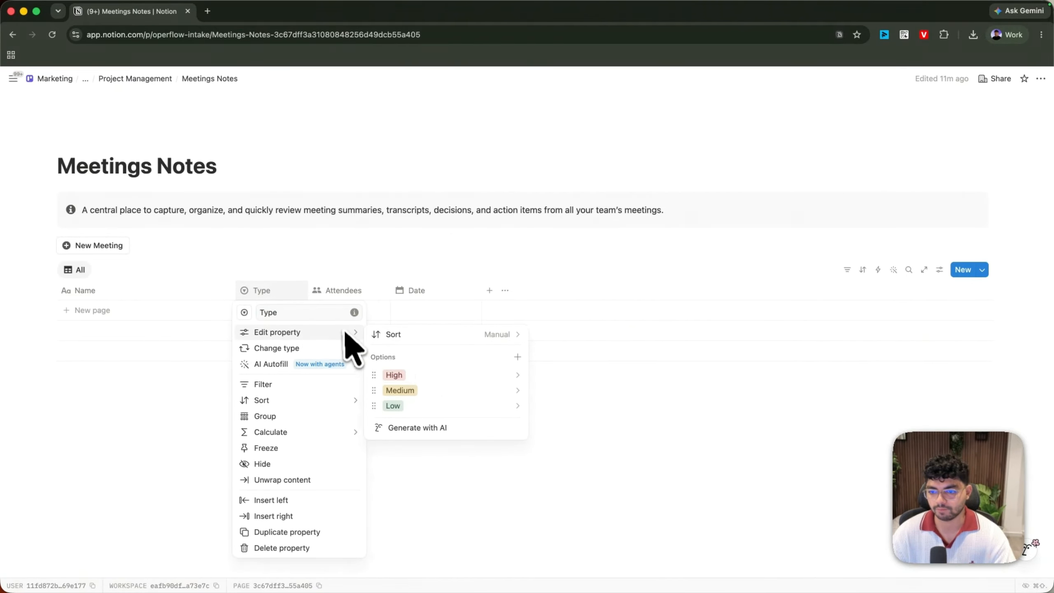
left_click(429, 377)
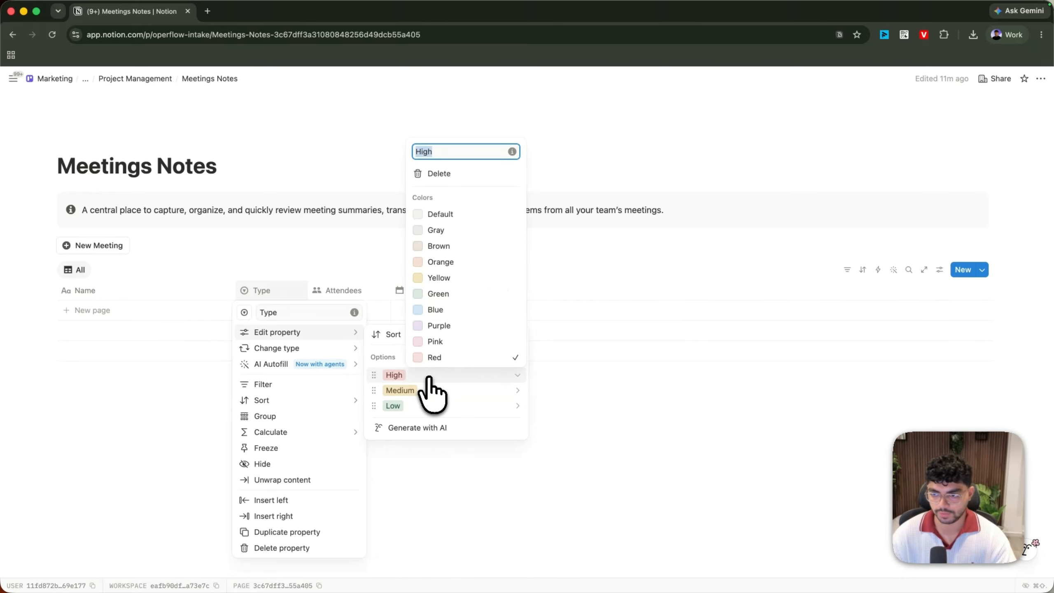
type("One time")
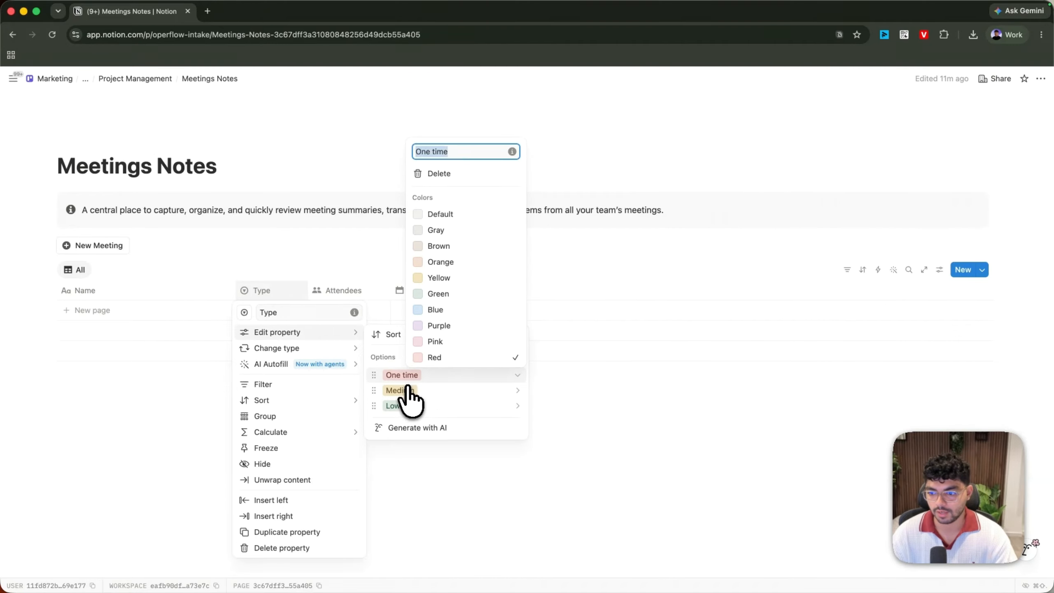
left_click(410, 391)
type("Recurri")
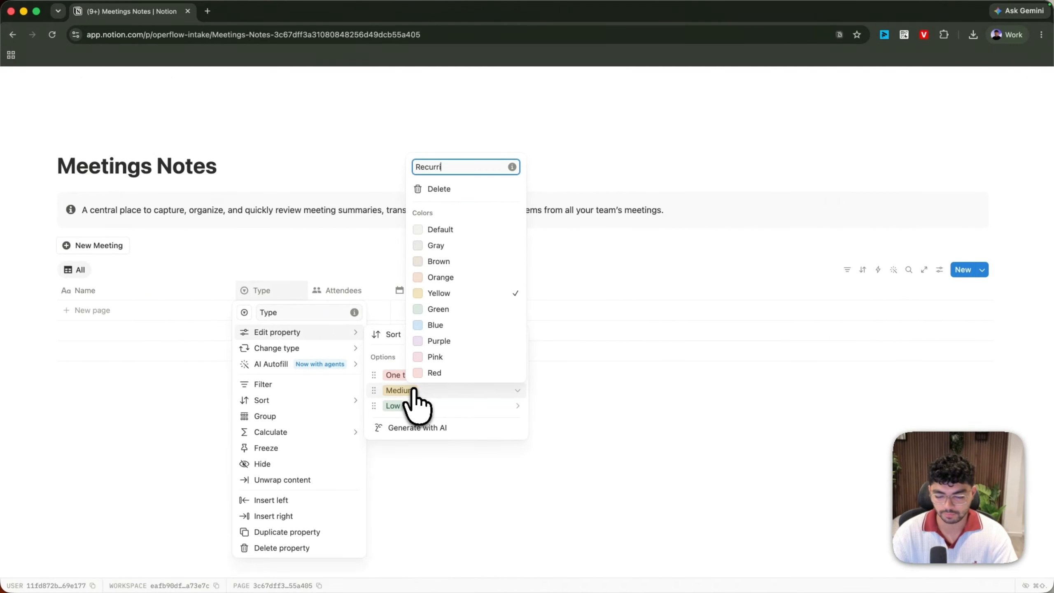
type("ng")
key("Return")
- Delete the Low option from the Type property
left_click(415, 405)
left_click(432, 205)
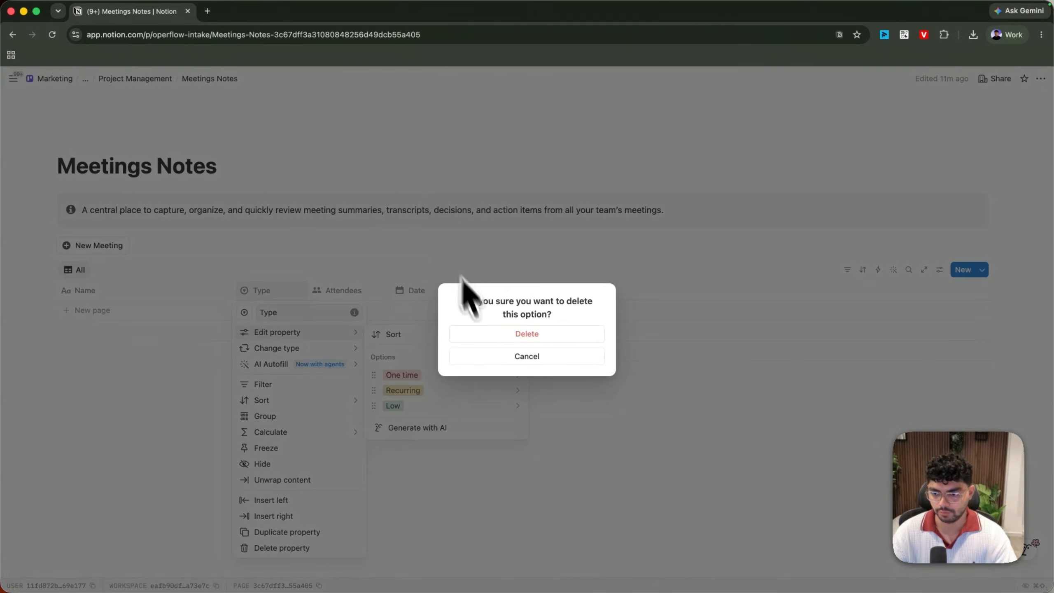
left_click(468, 333)
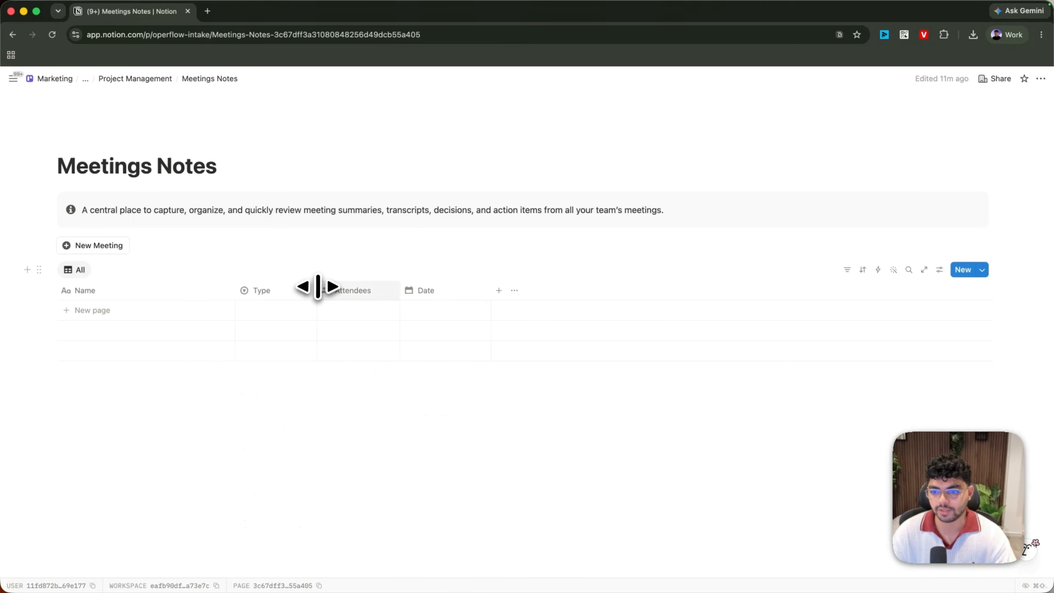
- Widen the Attendees column slightly and delete the empty row from the meetings table
left_click(353, 310)
left_click(356, 309)
key("Escape")
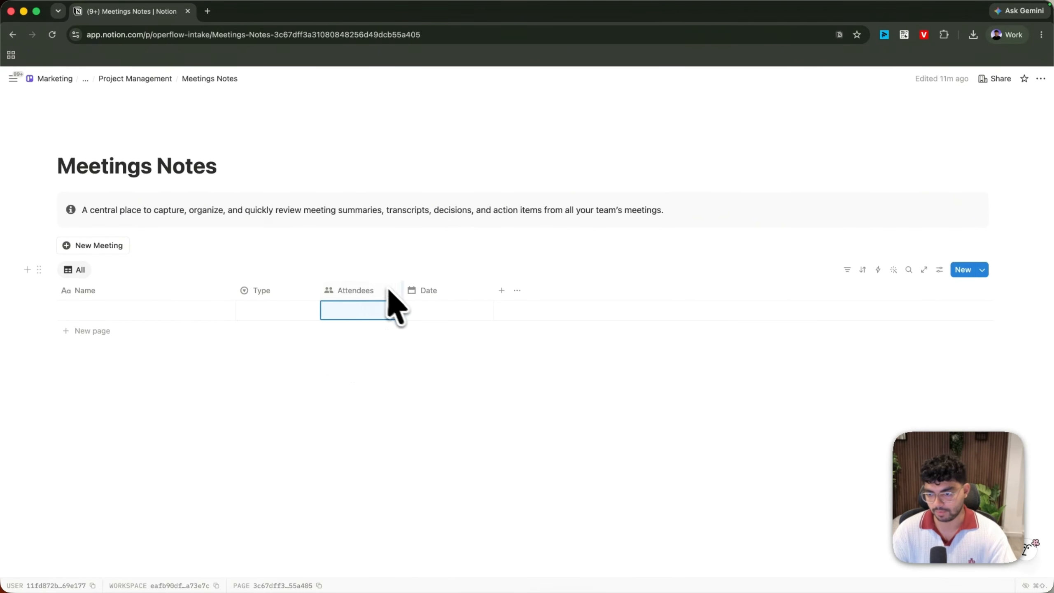
left_click_drag(389, 291, 410, 296)
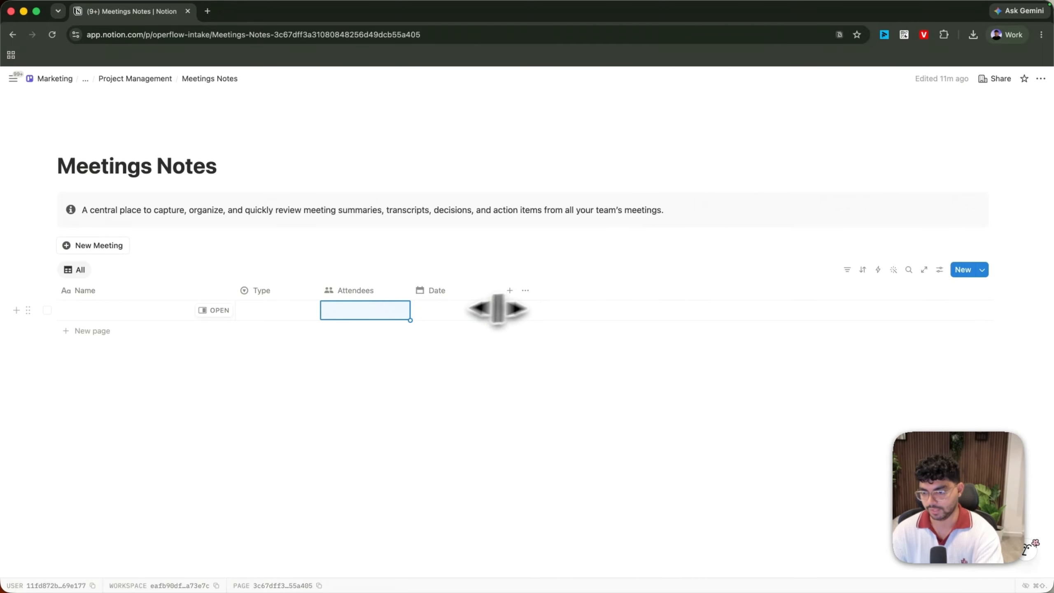
left_click(47, 310)
key("Delete")
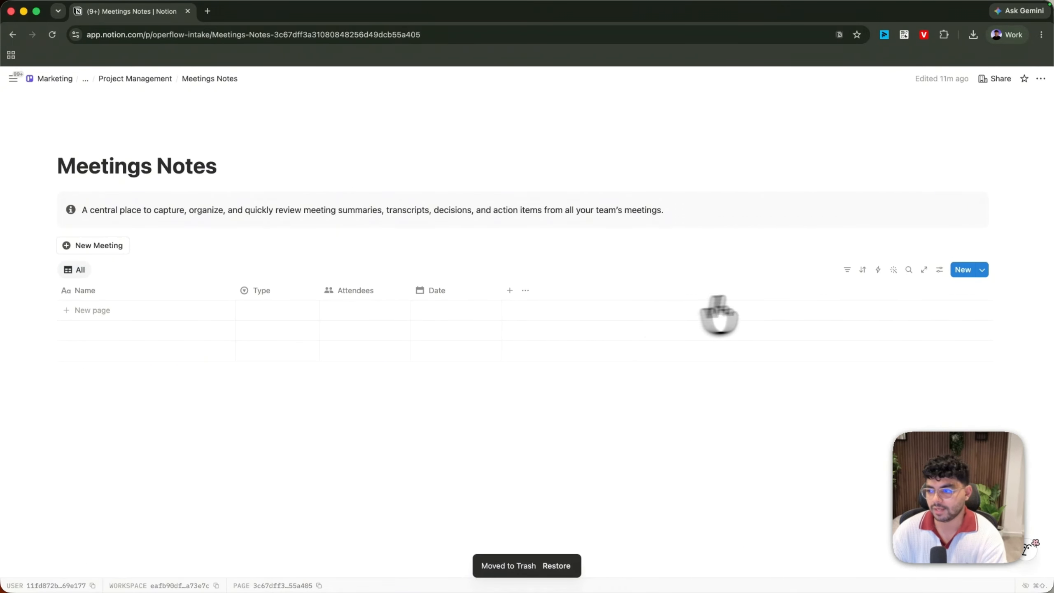
- Change the All view of the meetings database to the Calendar layout and rename the view Calendar
left_click(940, 270)
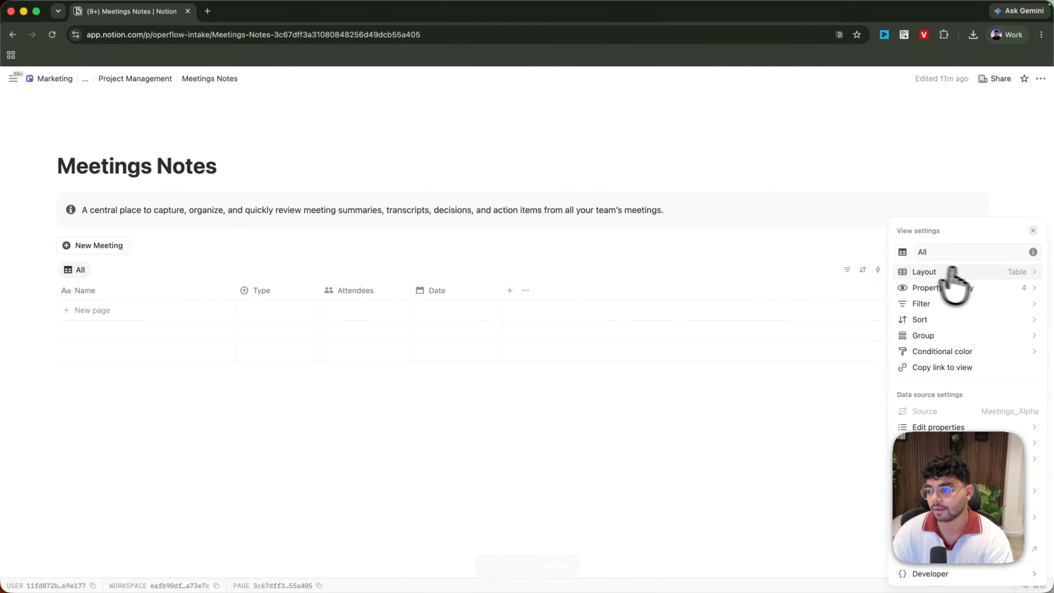
left_click(972, 275)
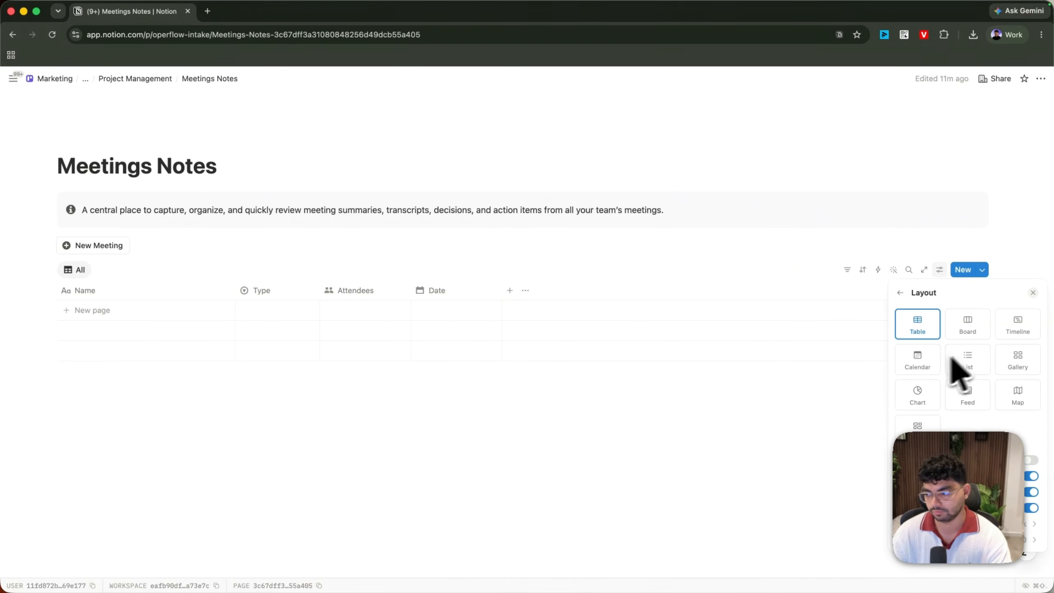
left_click(922, 360)
key("Escape")
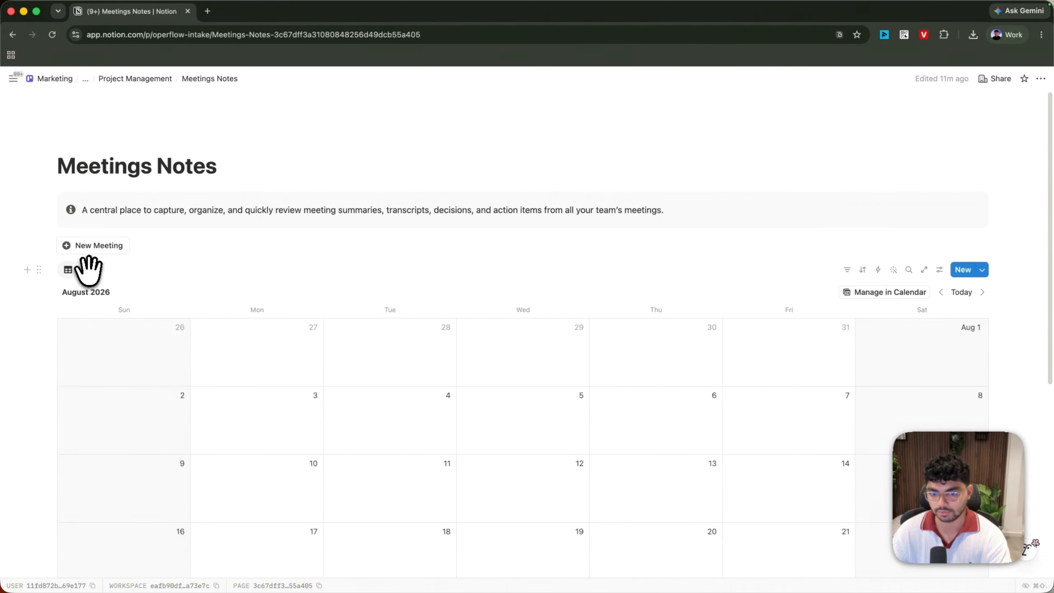
left_click(79, 273)
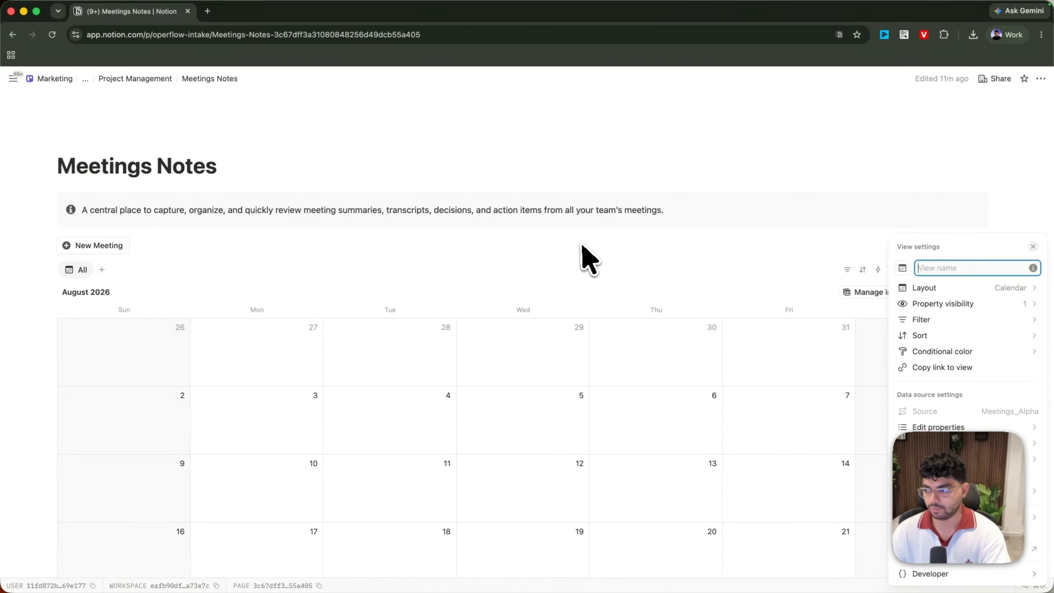
left_click(589, 259)
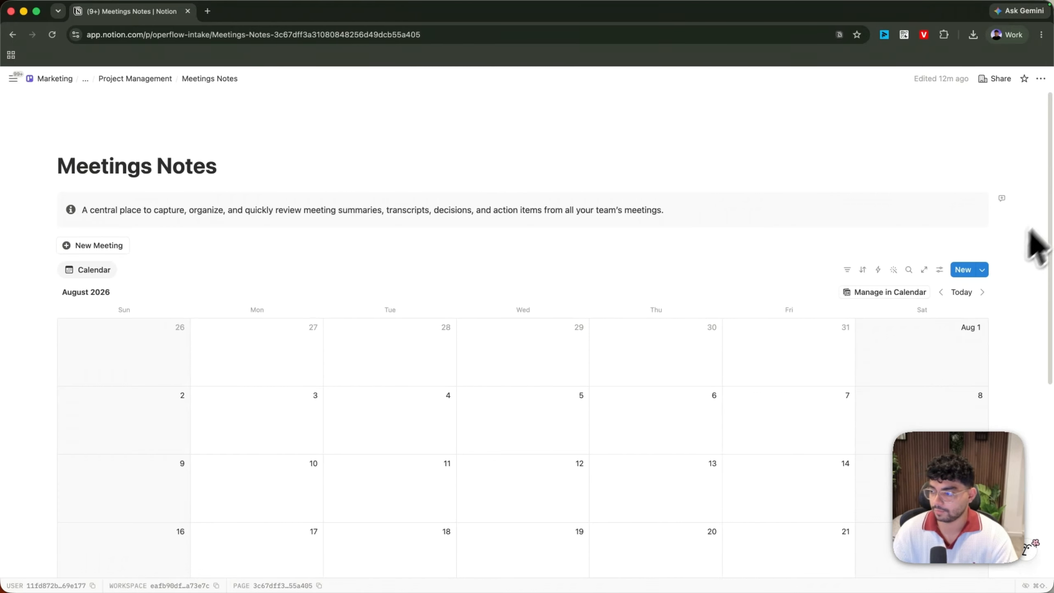
- Open the [New Meeting] template for editing and give it the plain calendar icon
left_click(983, 270)
left_click(850, 327)
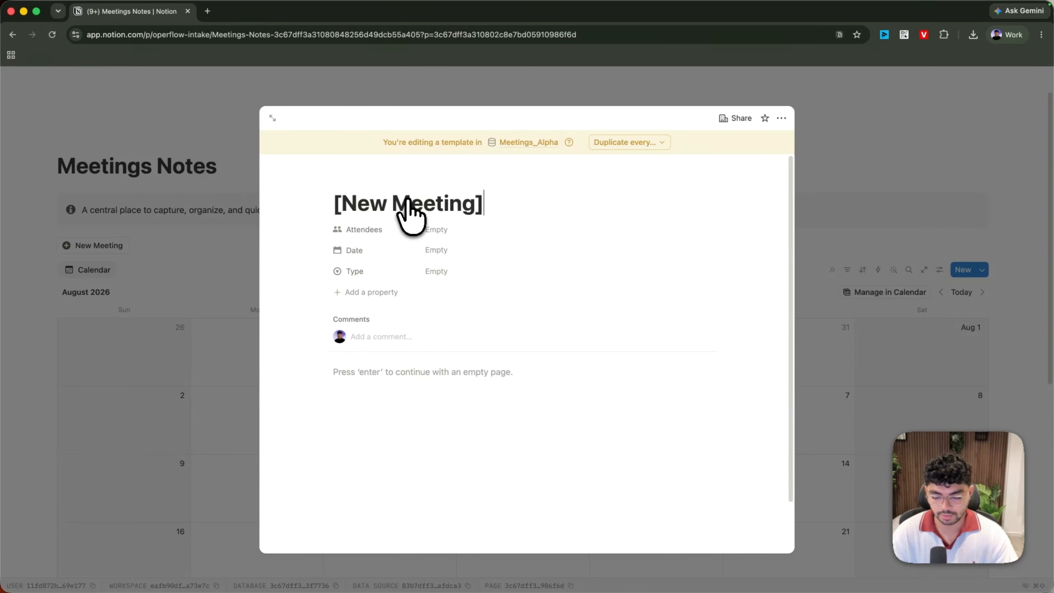
left_click(349, 180)
left_click(289, 263)
type("ca")
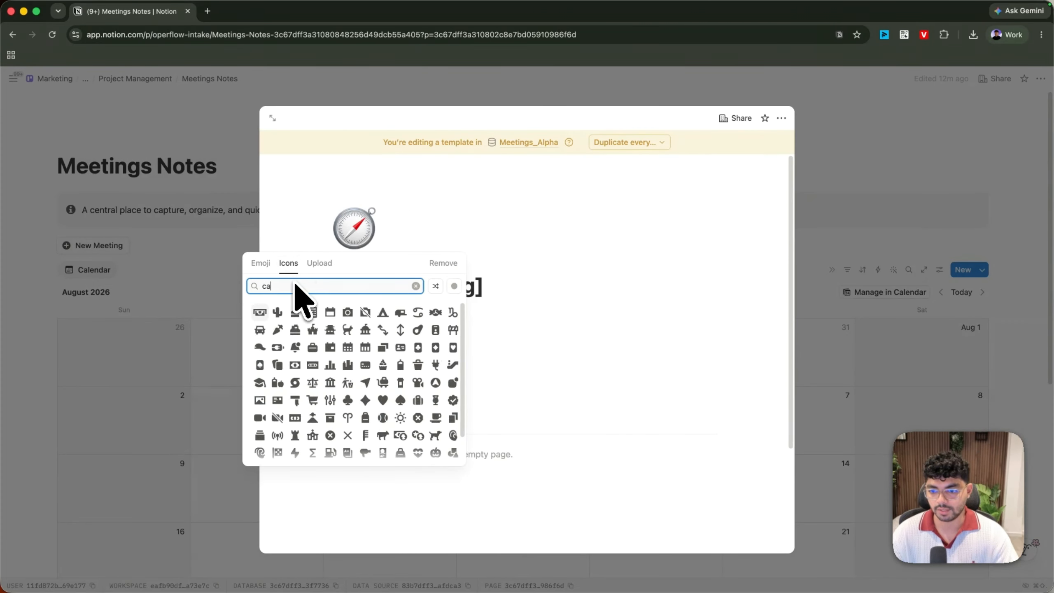
left_click(328, 315)
left_click(411, 453)
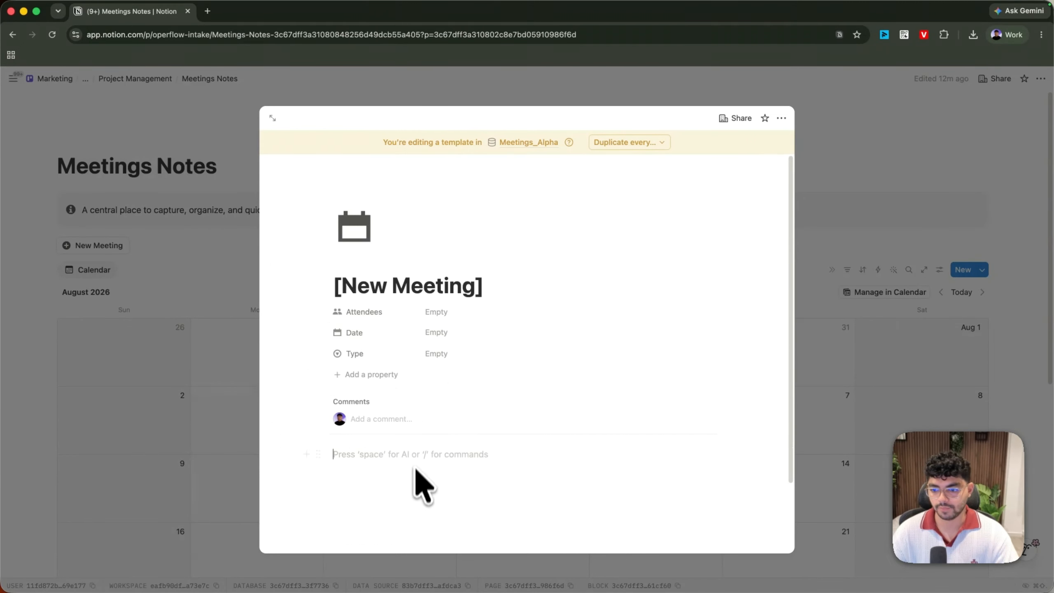
- Set the template's Date to Today, the date when duplicated, and its Type to One time
scroll(431, 361, "down", 2)
left_click(447, 253)
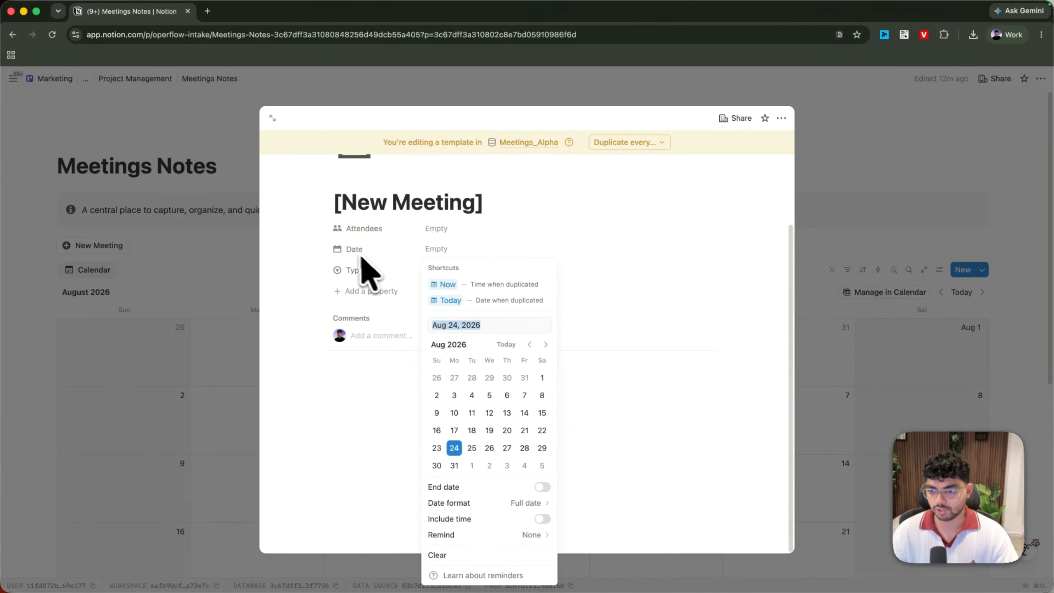
left_click(446, 300)
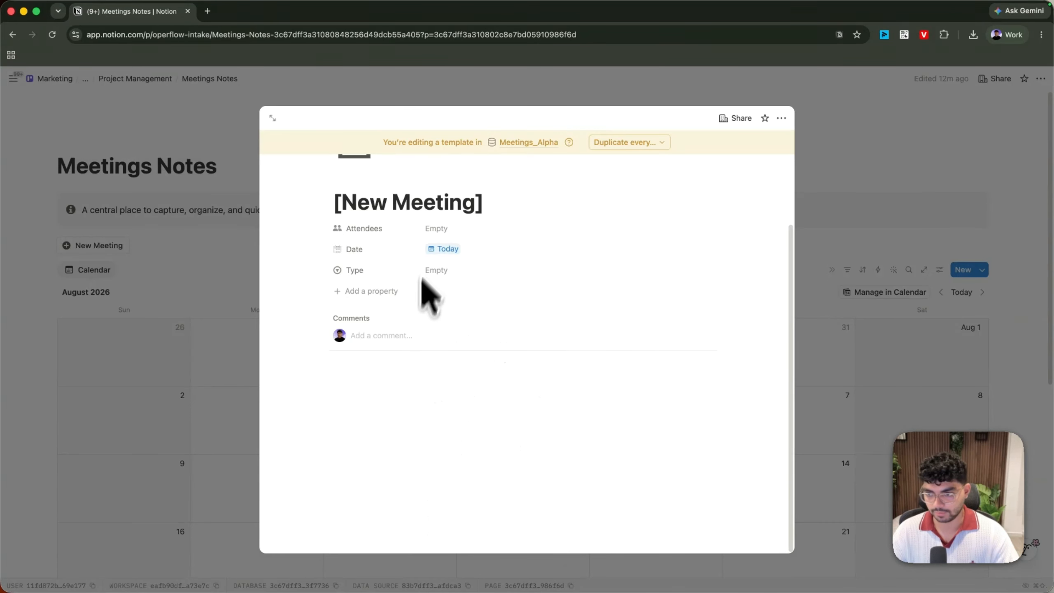
left_click(441, 272)
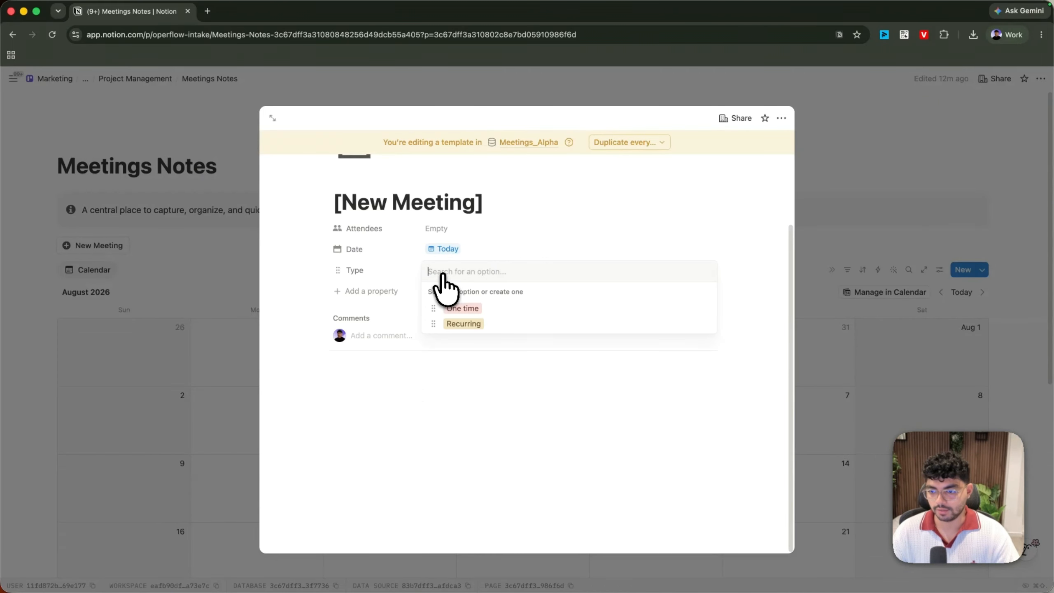
left_click(493, 308)
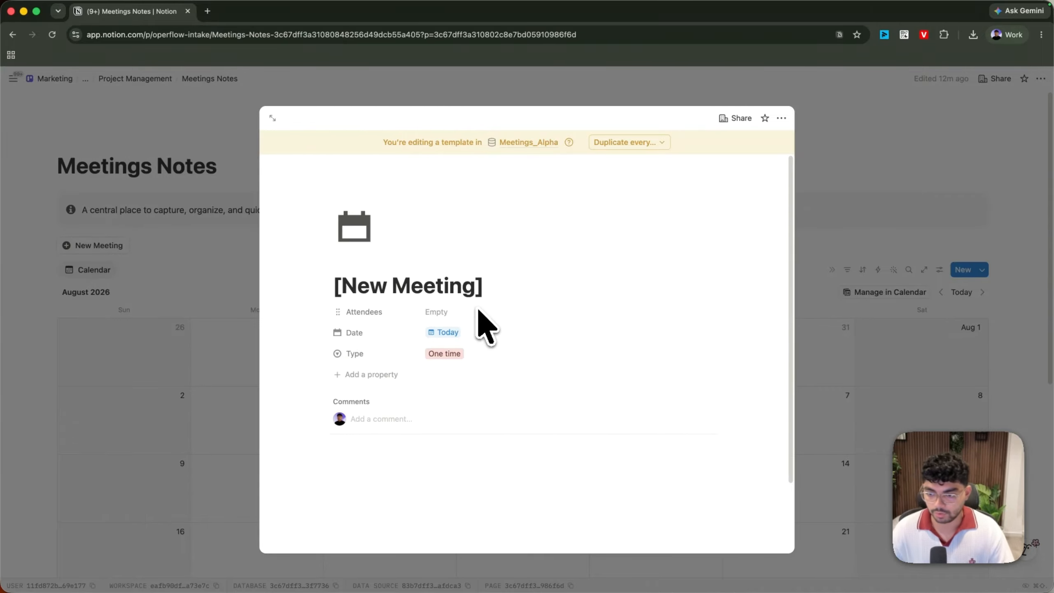
- Insert an AI Meeting Notes block in the body of the [New Meeting] template
scroll(414, 372, "down", 2)
left_click(399, 372)
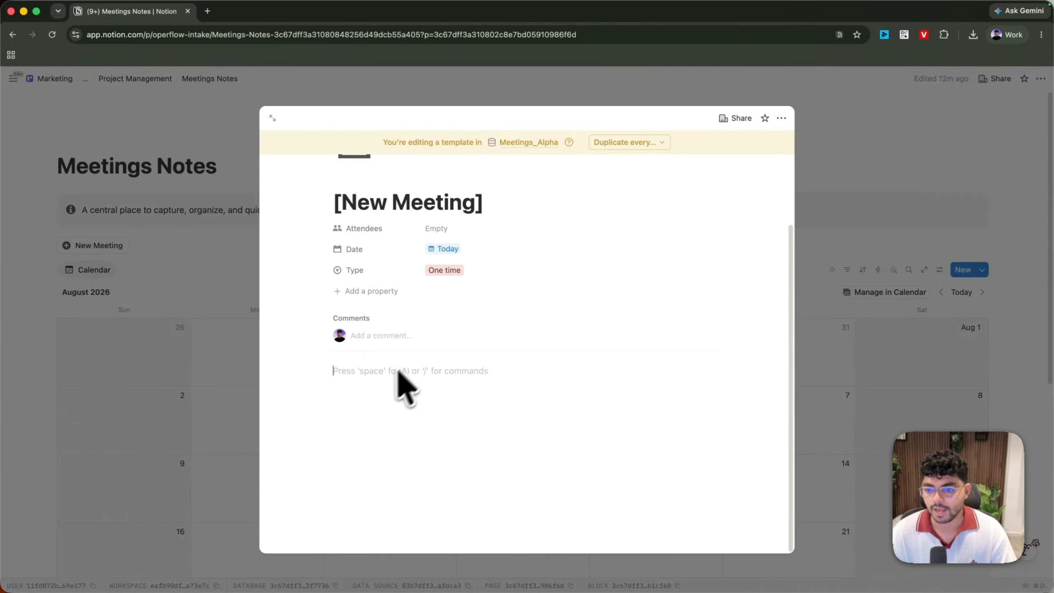
type("/")
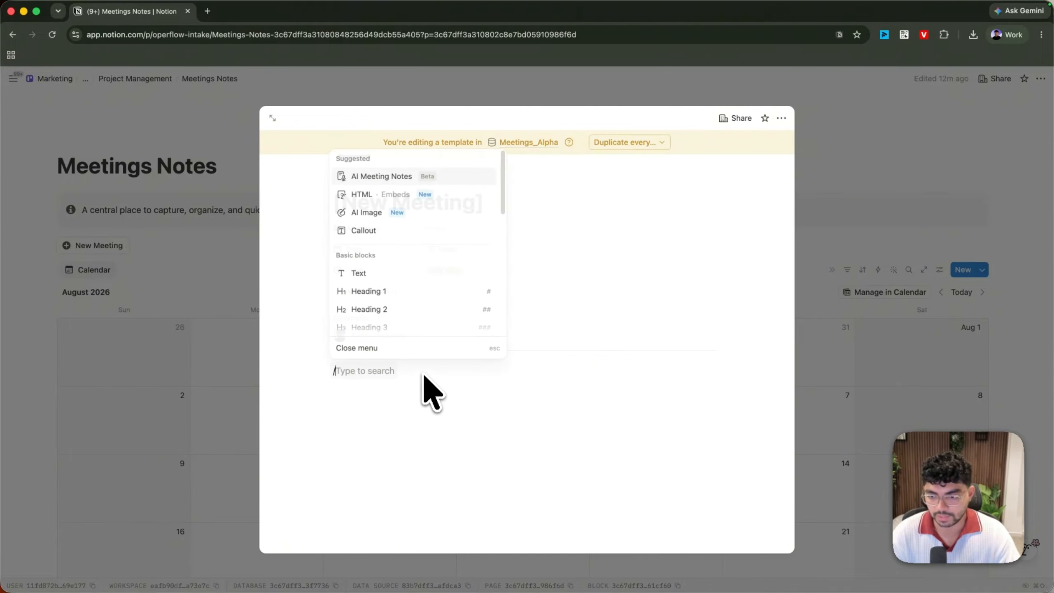
left_click(365, 175)
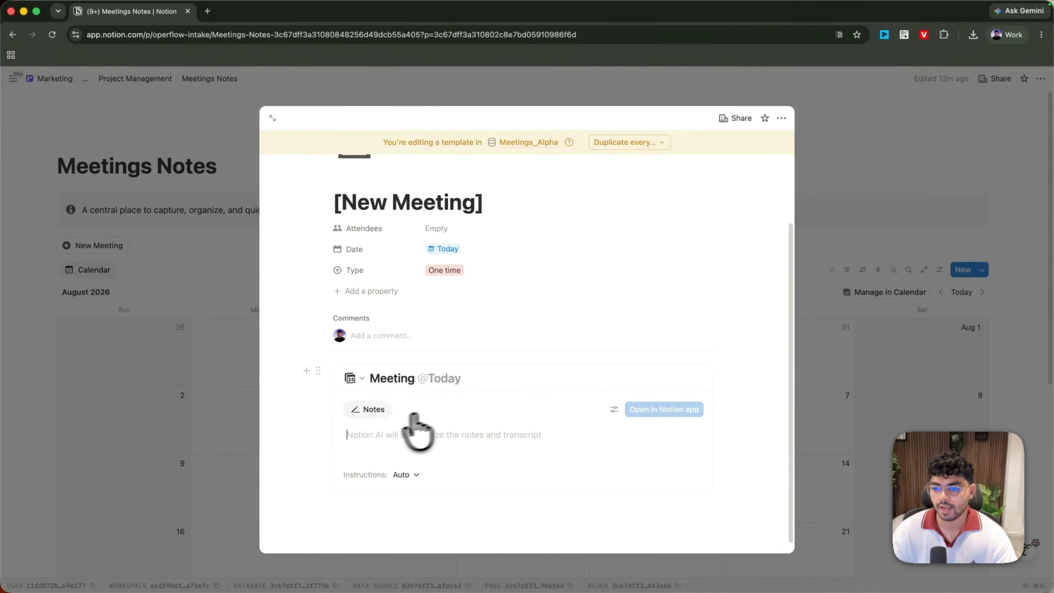
scroll(372, 435, "up", 3)
scroll(313, 447, "down", 3)
scroll(299, 452, "up", 3)
scroll(311, 440, "down", 3)
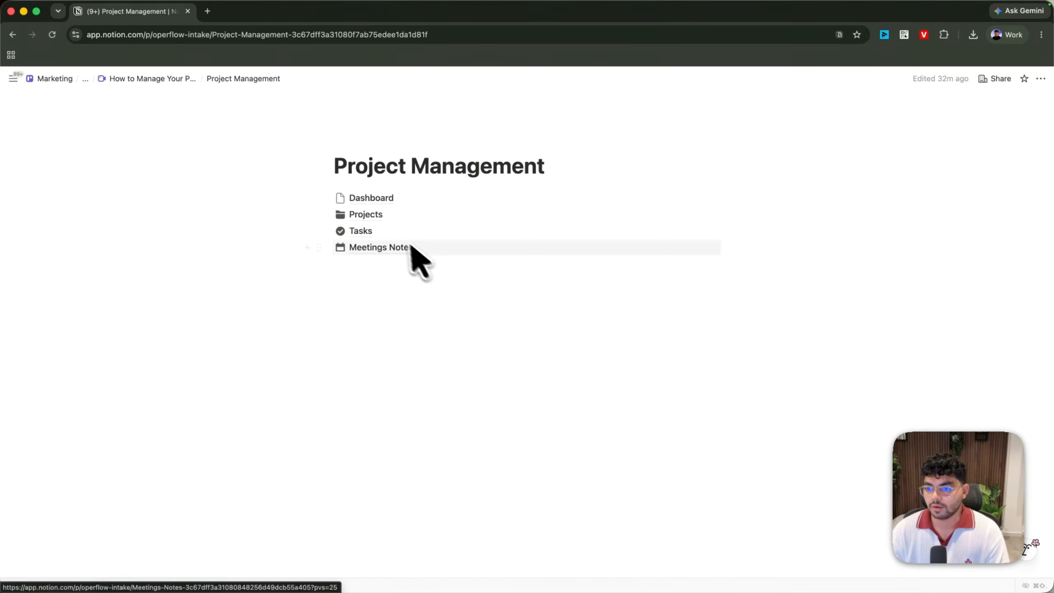
- Review the task board on the Tasks page and return to the Project Management page
left_click(392, 232)
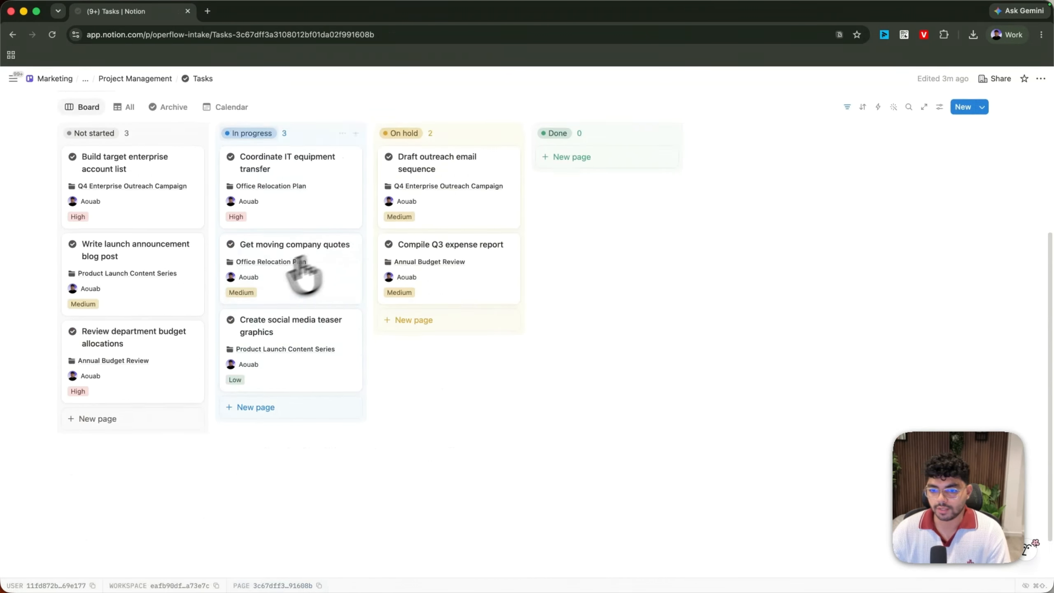
scroll(291, 291, "down", 3)
scroll(322, 288, "up", 3)
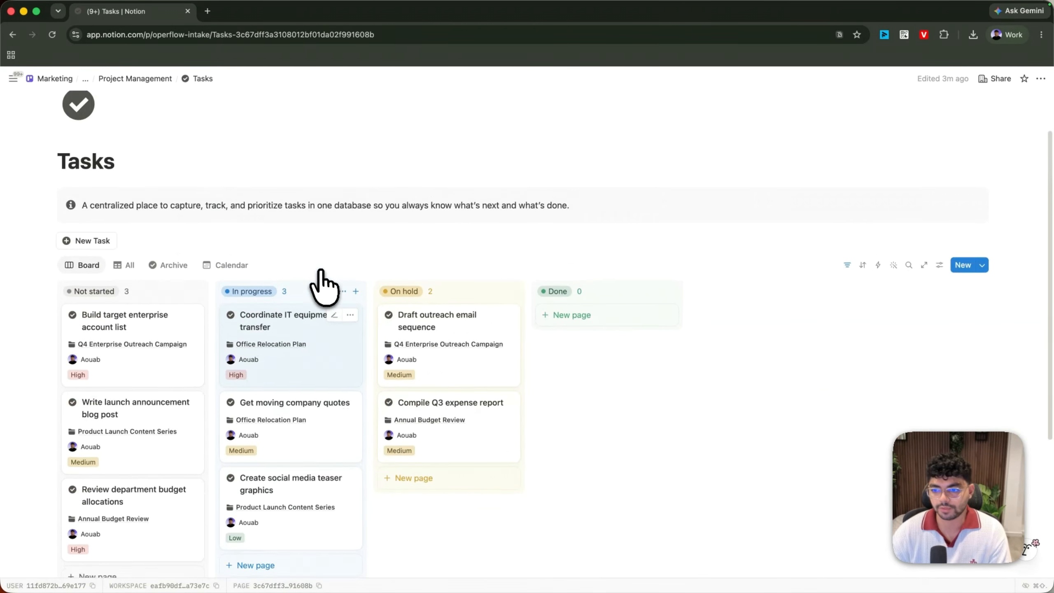
left_click(133, 79)
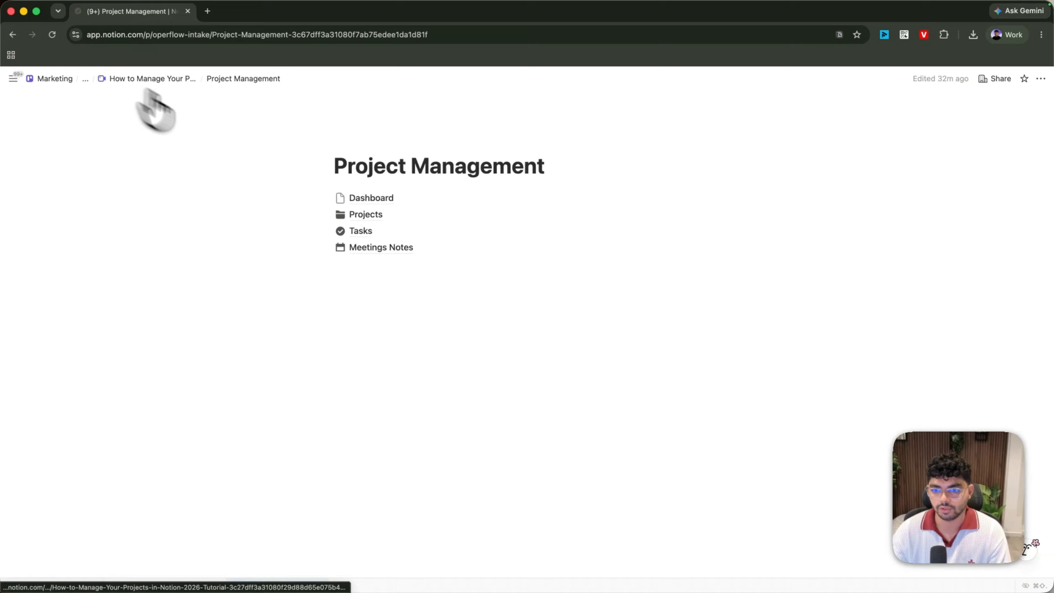
- From the Projects board, open the Q4 Enterprise Outreach Campaign project as a full page
left_click(399, 216)
scroll(374, 270, "down", 5)
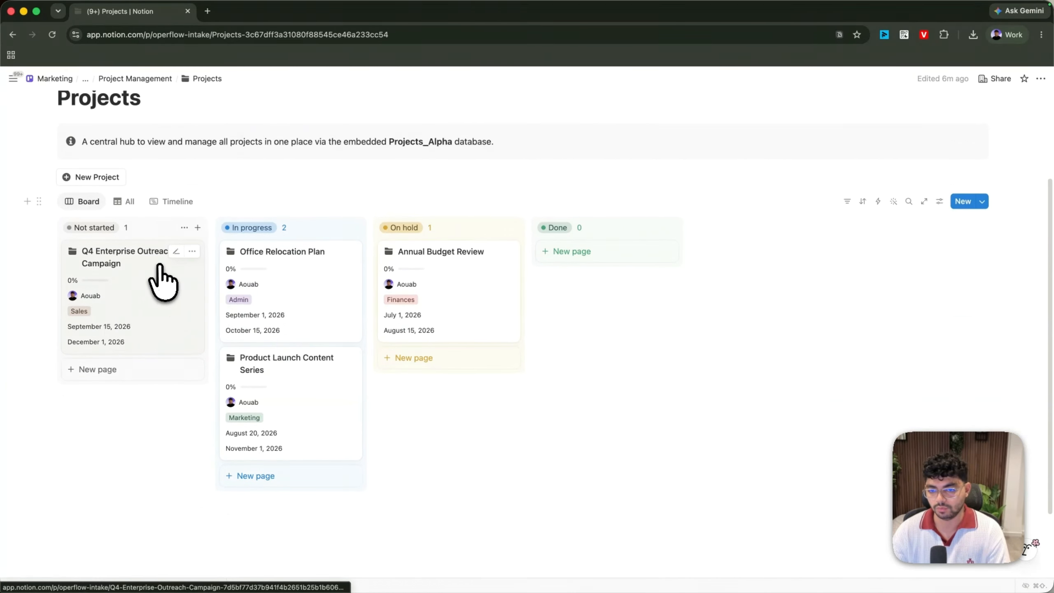
left_click(168, 311)
left_click(521, 80)
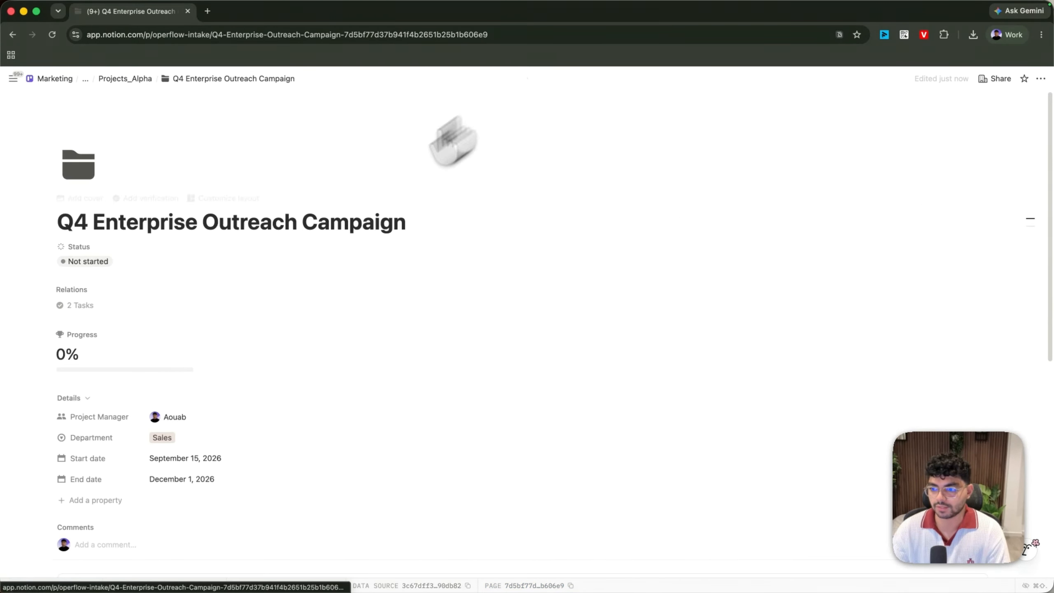
- Move the Draft outreach email sequence task from On hold to Done on the project's task board and check the project's Progress
scroll(118, 376, "down", 10)
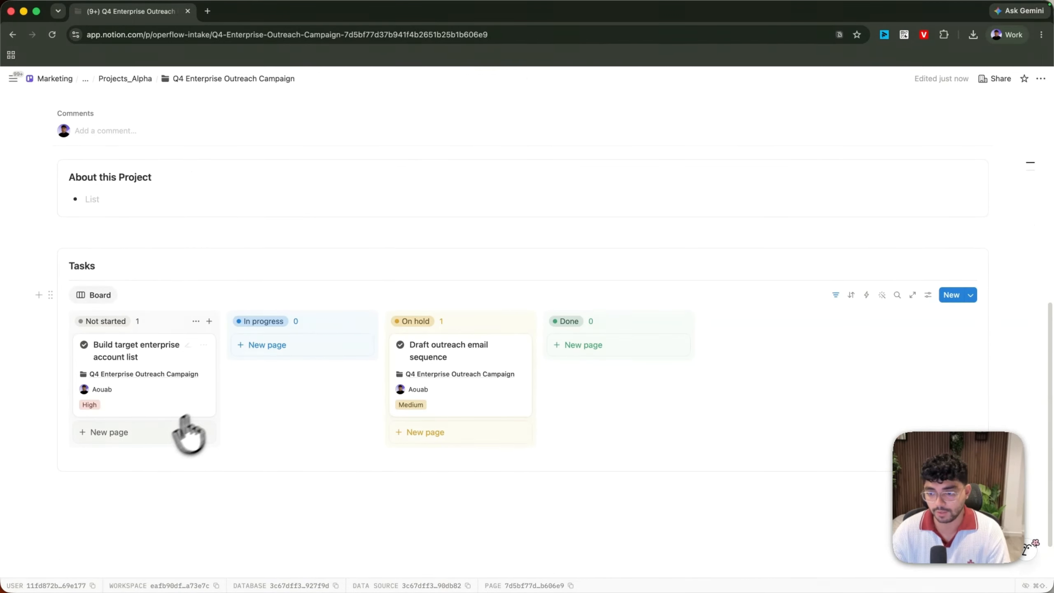
scroll(299, 431, "up", 3)
left_click_drag(430, 535, 592, 524)
scroll(348, 470, "up", 3)
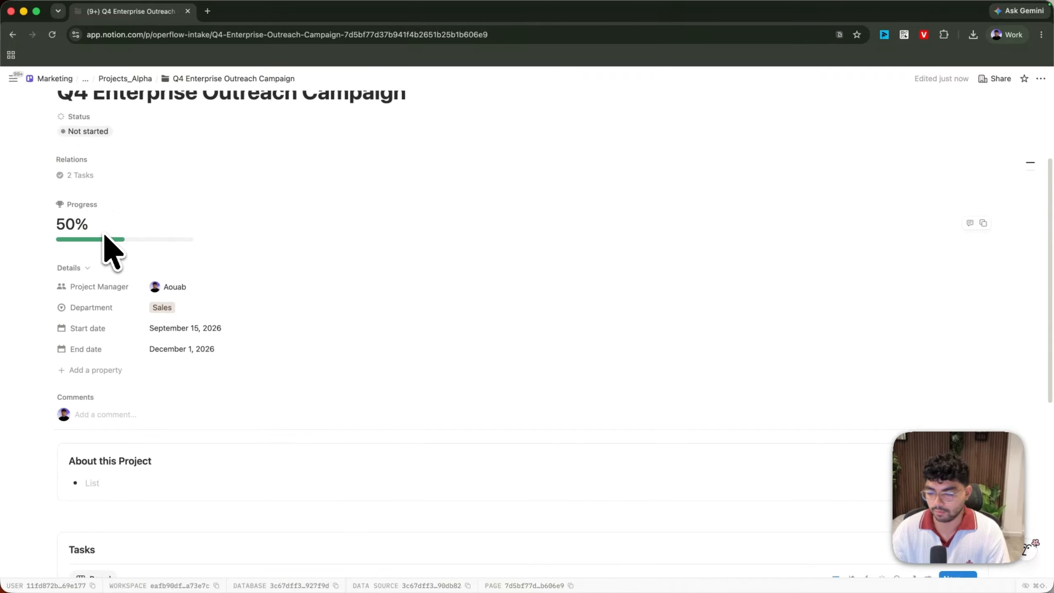
- Review the Q4 Enterprise Outreach Campaign's task board and Progress, and return to the Project Management page
scroll(109, 245, "down", 8)
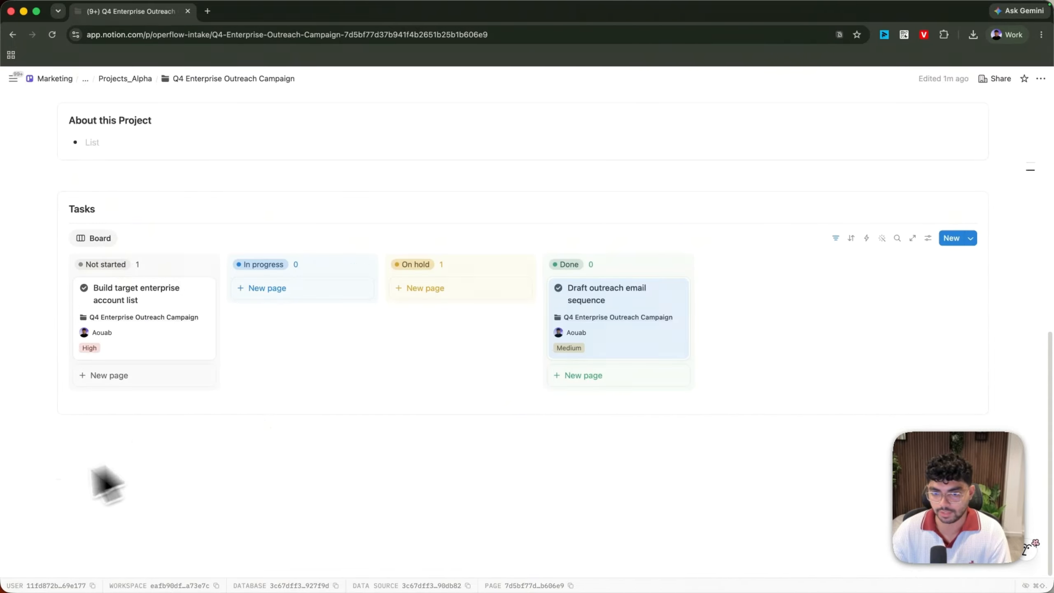
left_click_drag(58, 479, 665, 331)
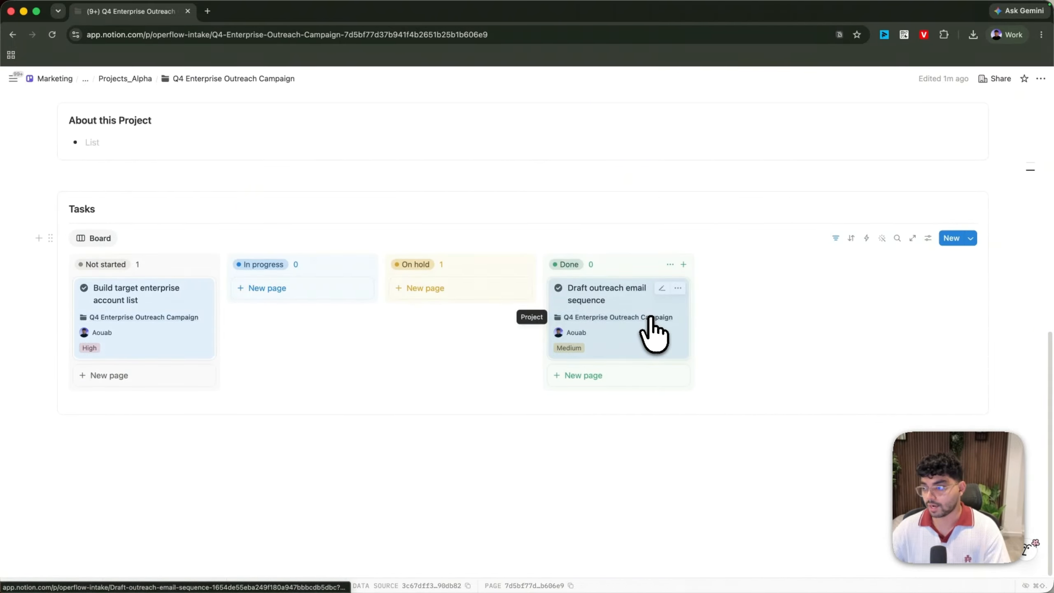
scroll(647, 329, "up", 7)
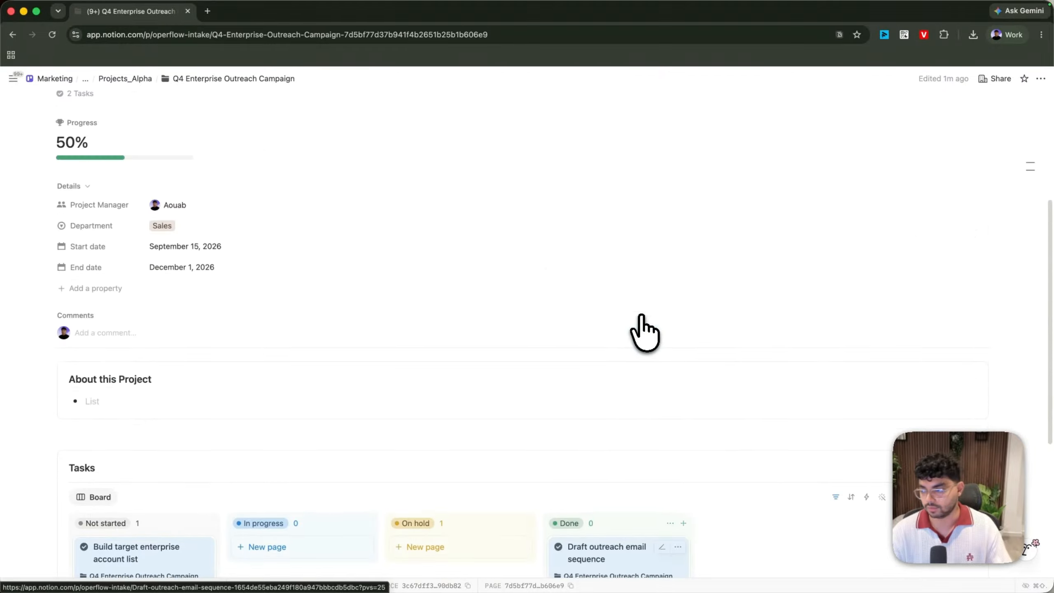
scroll(230, 215, "up", 4)
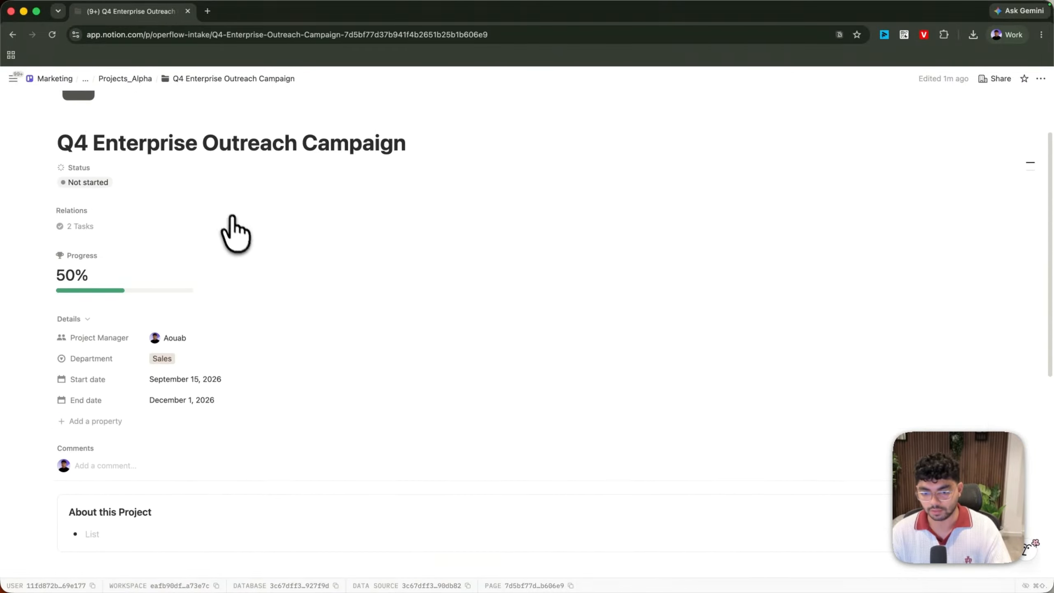
left_click(123, 80)
left_click(126, 80)
left_click(136, 80)
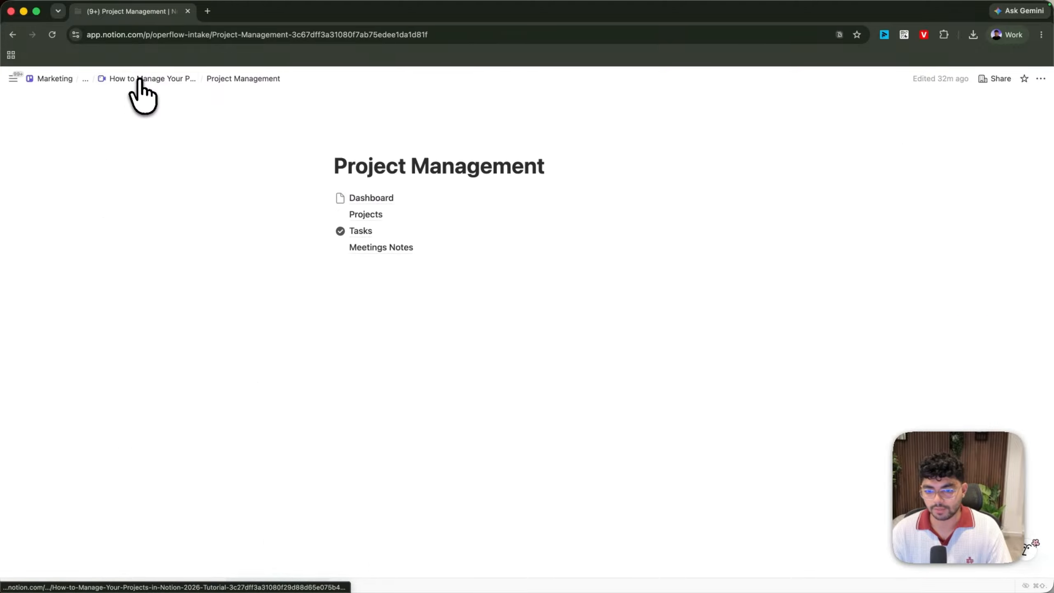
- Open the Dashboard page from Project Management and set the page to full width
left_click(392, 204)
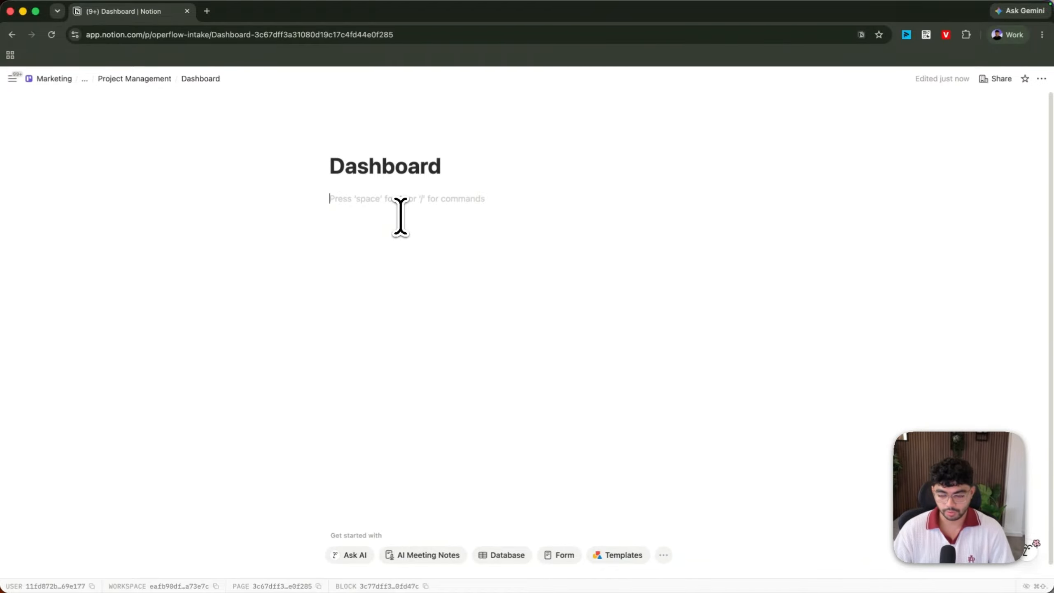
left_click(1041, 78)
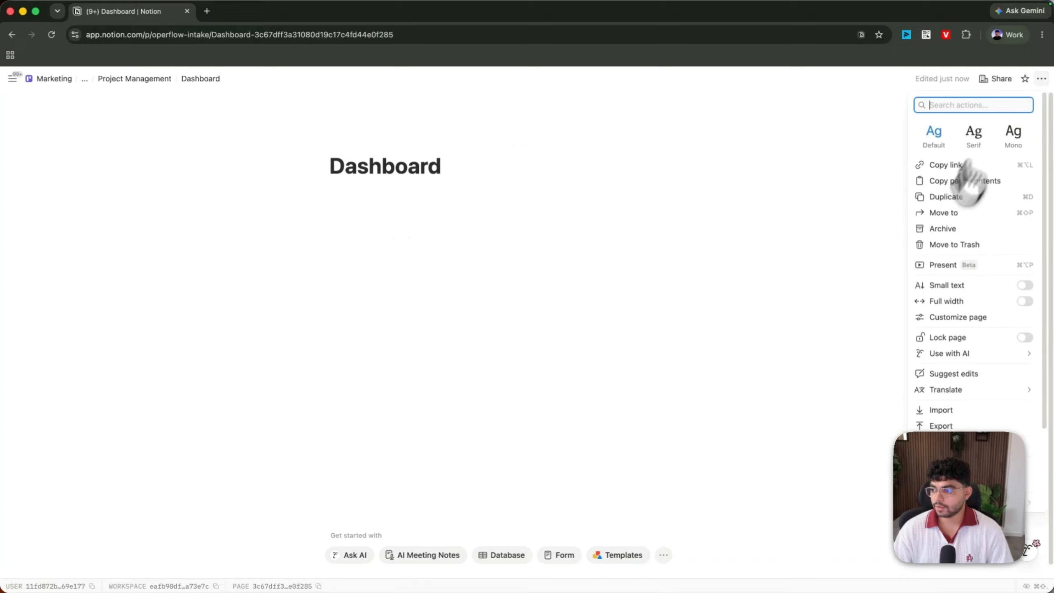
left_click(937, 300)
left_click(444, 263)
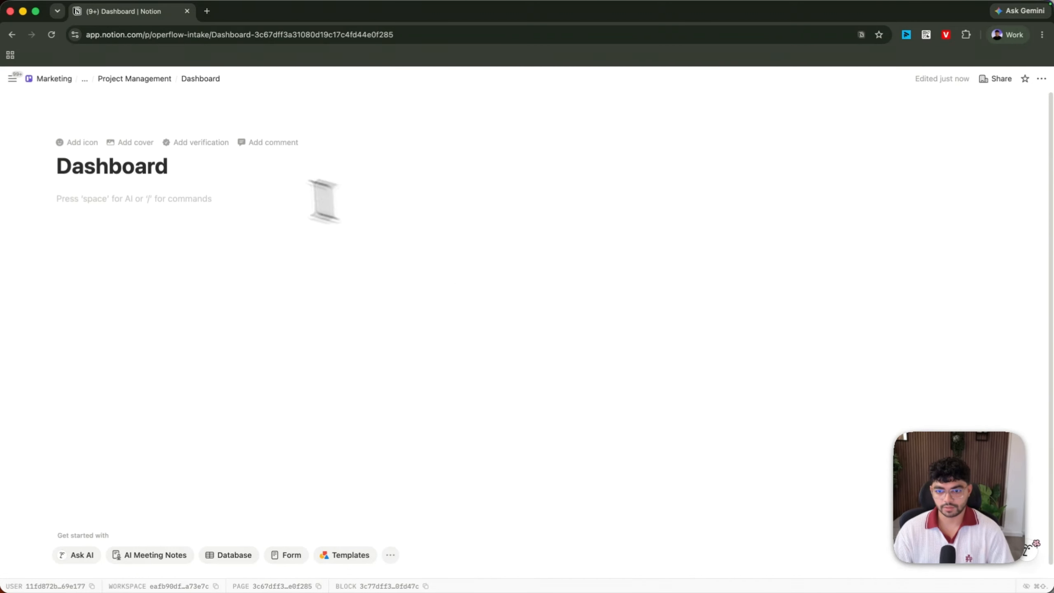
- Copy the link to the Board view on the Projects page and return to the Dashboard page
left_click(124, 80)
left_click(398, 217)
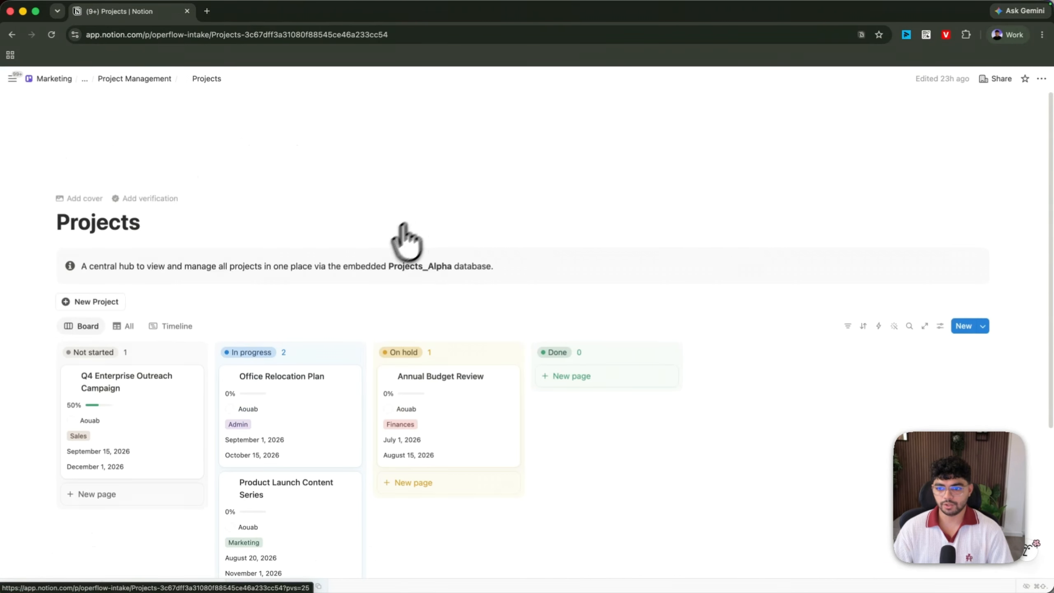
left_click(81, 327)
left_click(96, 417)
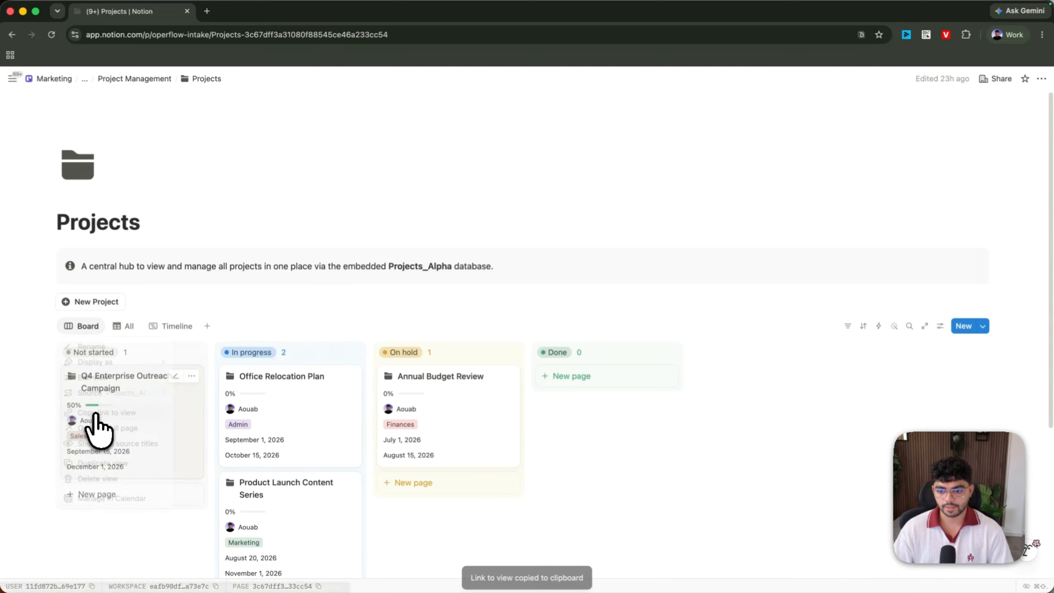
left_click(151, 97)
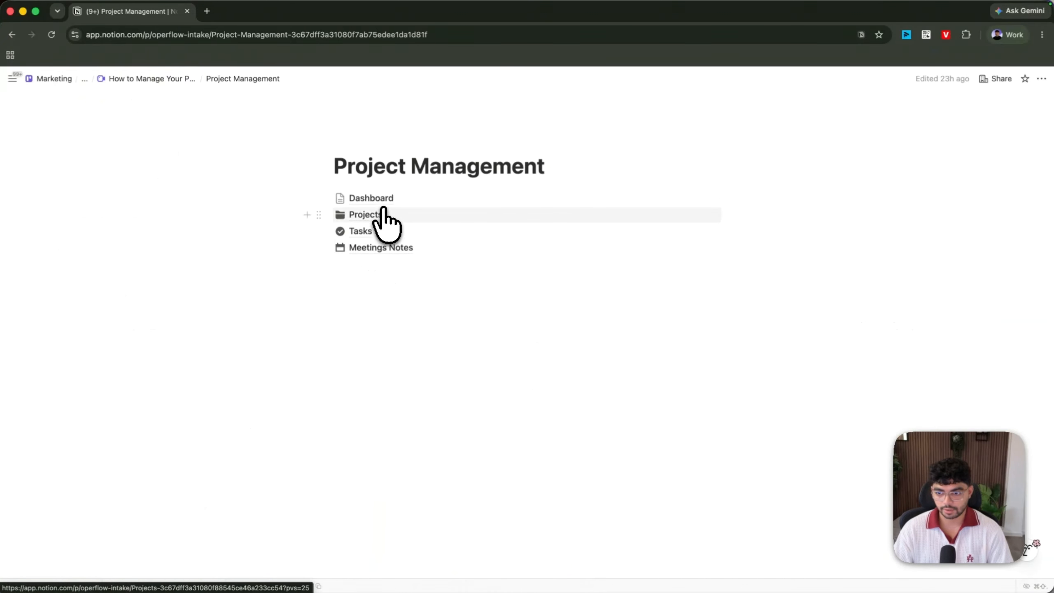
left_click(380, 214)
left_click(132, 80)
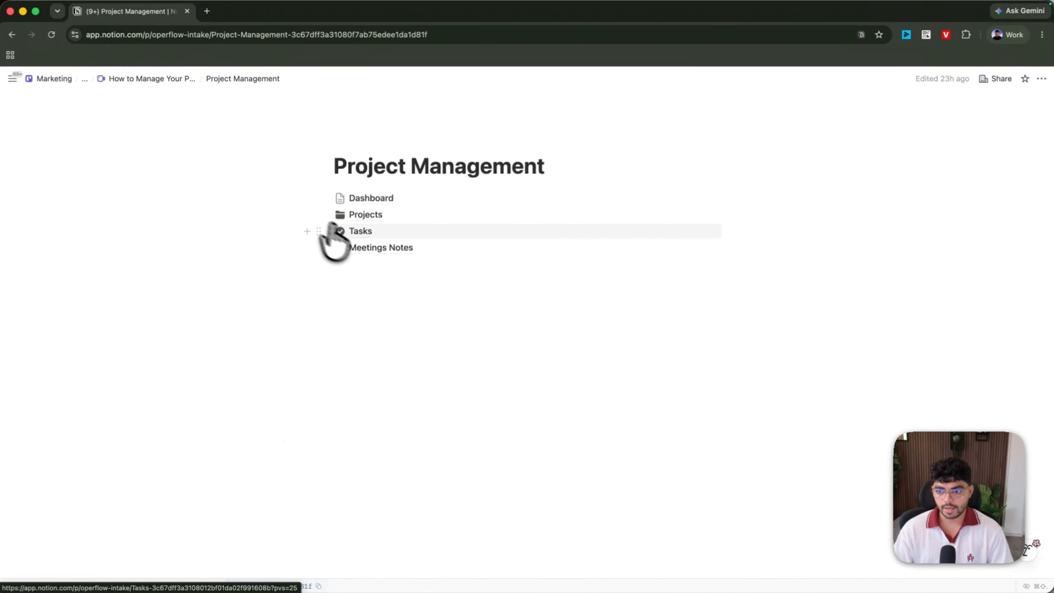
left_click(363, 198)
- Add the text "Projects" to the Dashboard body and turn it into a heading
left_click(212, 207)
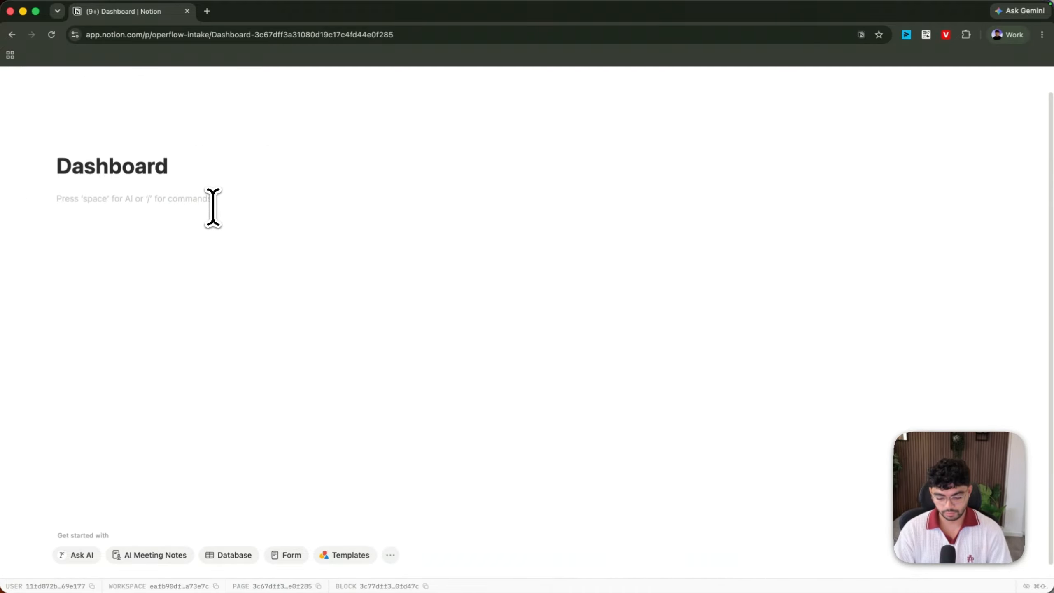
type("Projects")
left_click(37, 195)
mouse_move(120, 125)
left_click(240, 149)
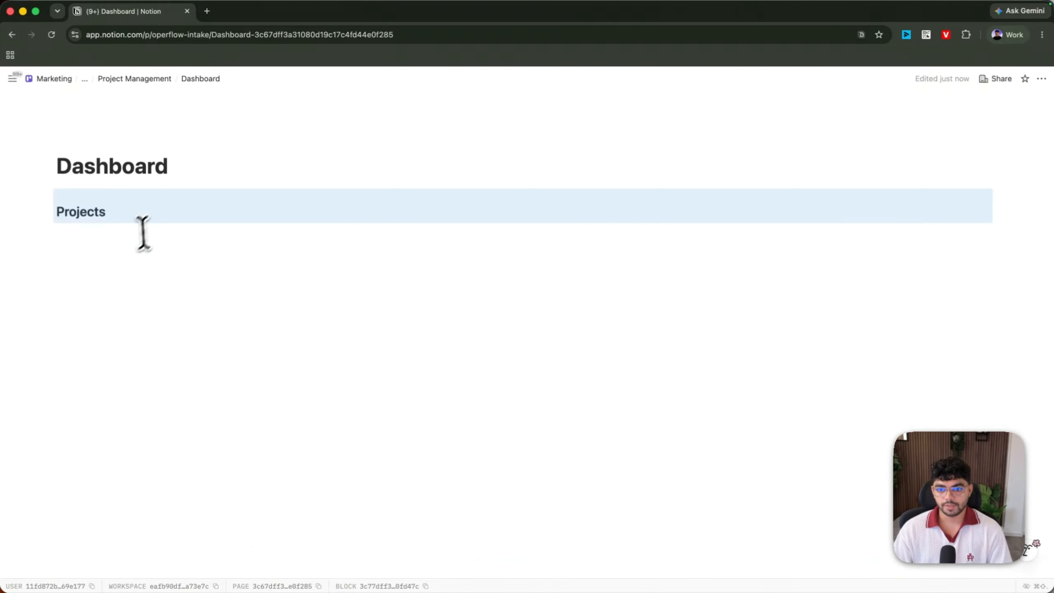
- Below the Projects heading, add a divider and paste the copied link as a linked database view, using the existing Board view
left_click(140, 234)
key("cmd+v")
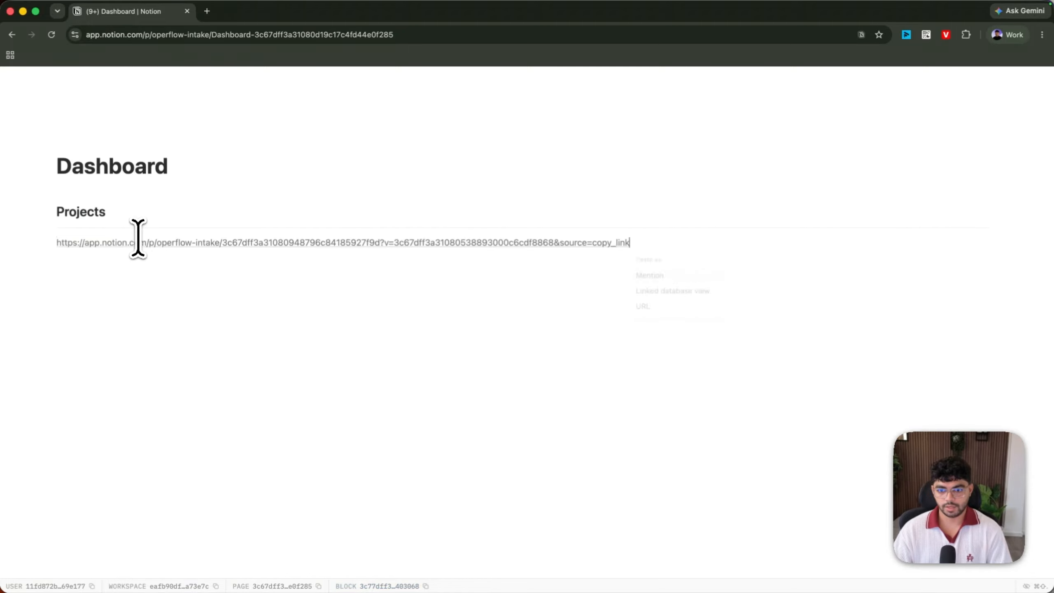
left_click(681, 291)
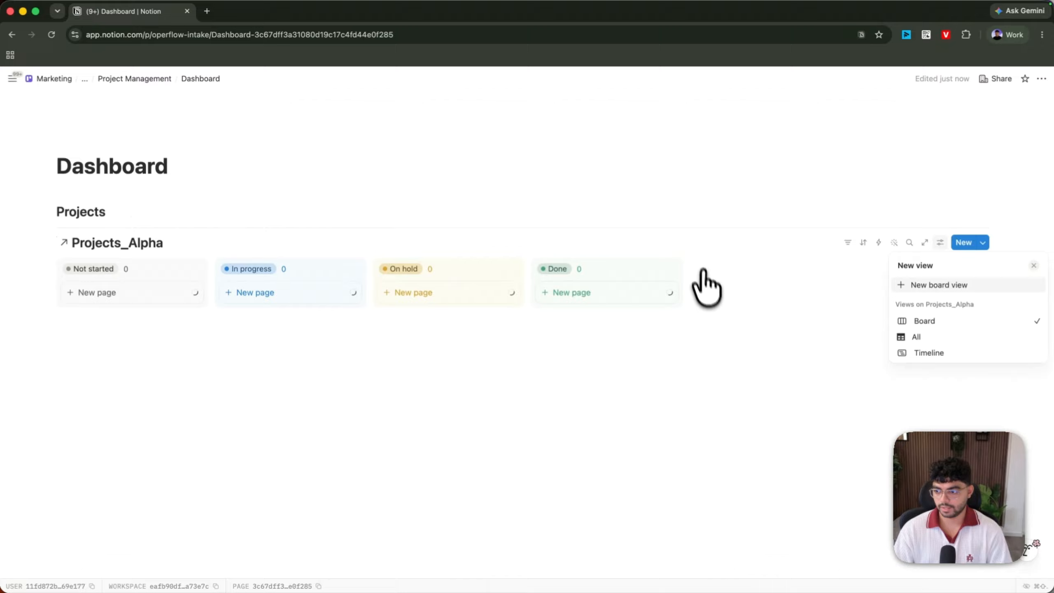
left_click(950, 322)
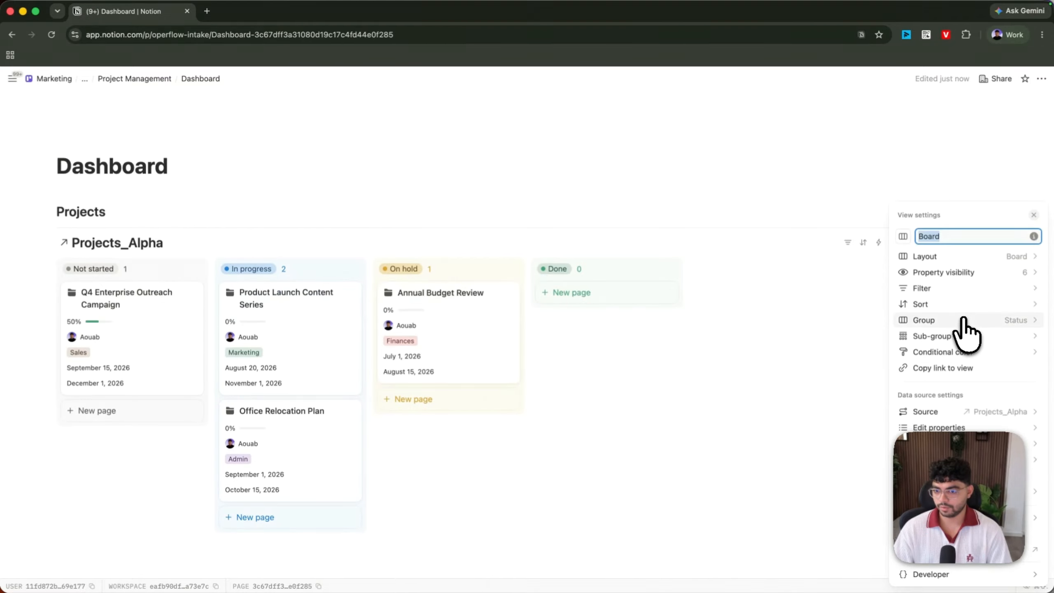
- Change the linked projects view to the Gallery layout and hide its Projects_Alpha data source title
left_click(928, 256)
left_click(1011, 247)
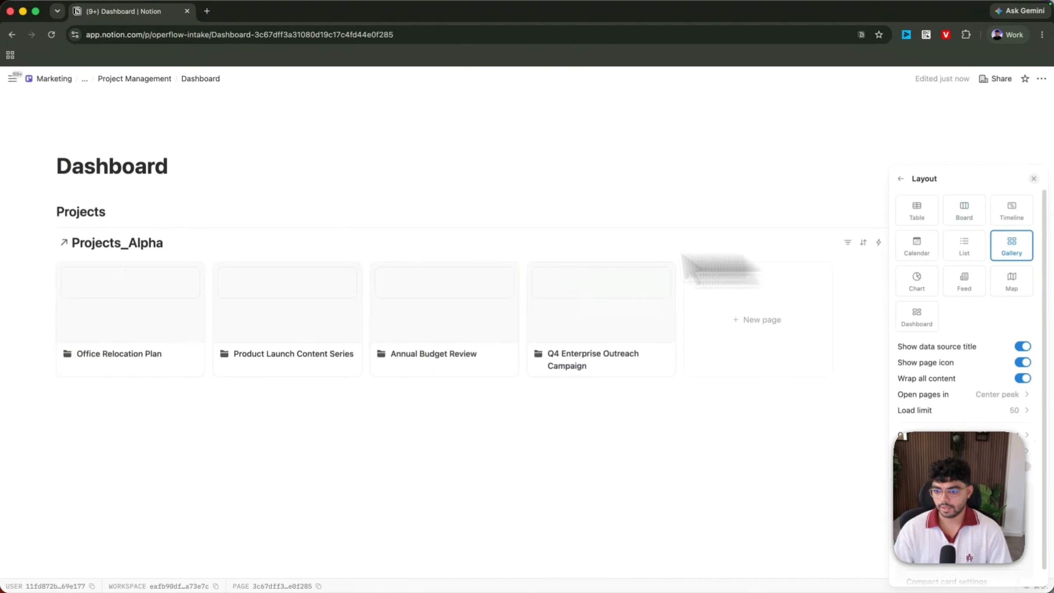
left_click(190, 251)
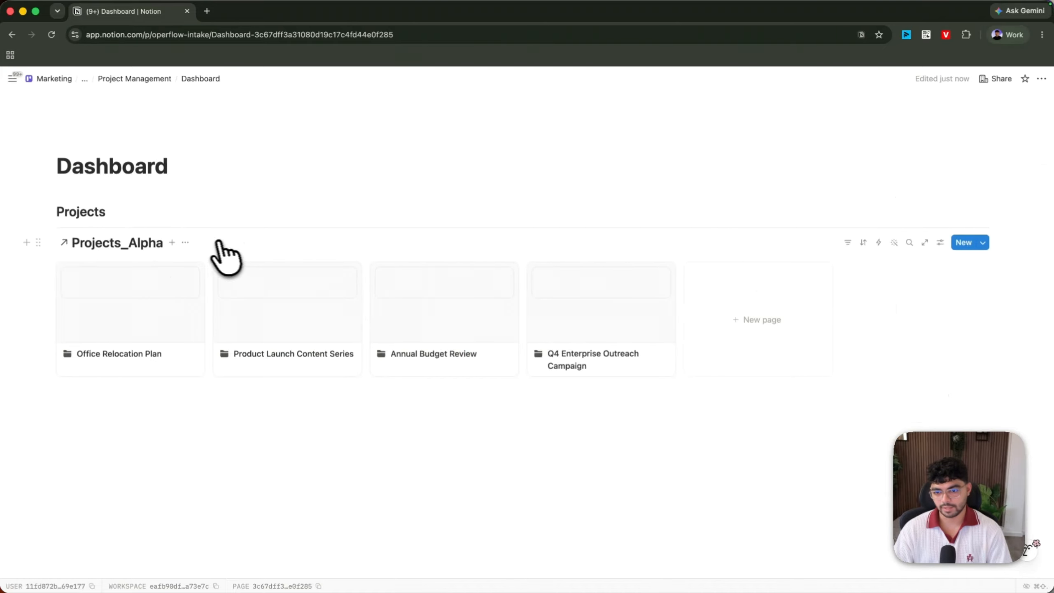
left_click(186, 242)
left_click(217, 359)
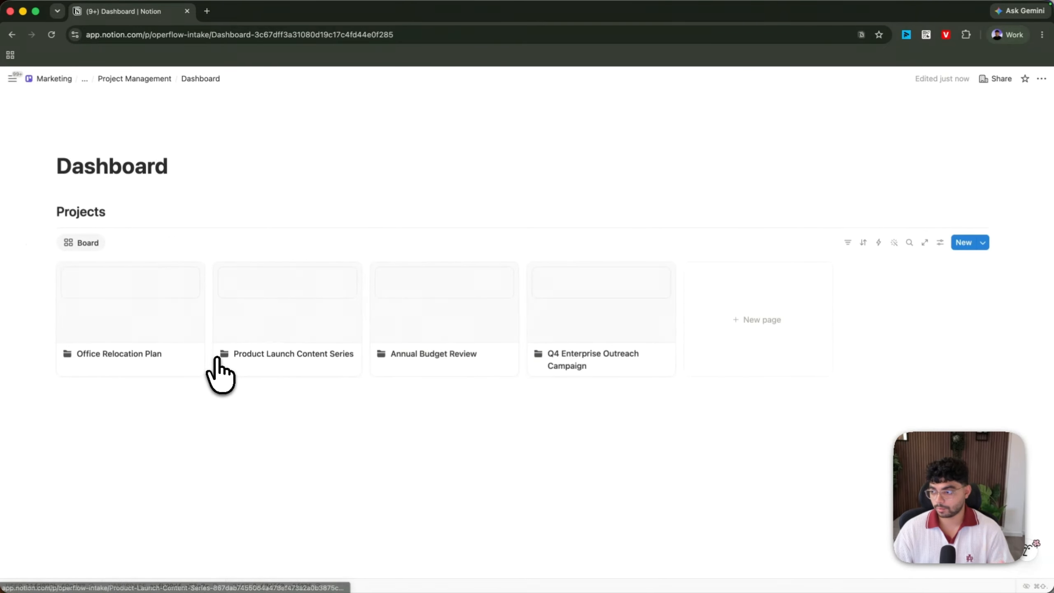
- Remove the card preview from the projects gallery so the cards contain no preview area
left_click(940, 243)
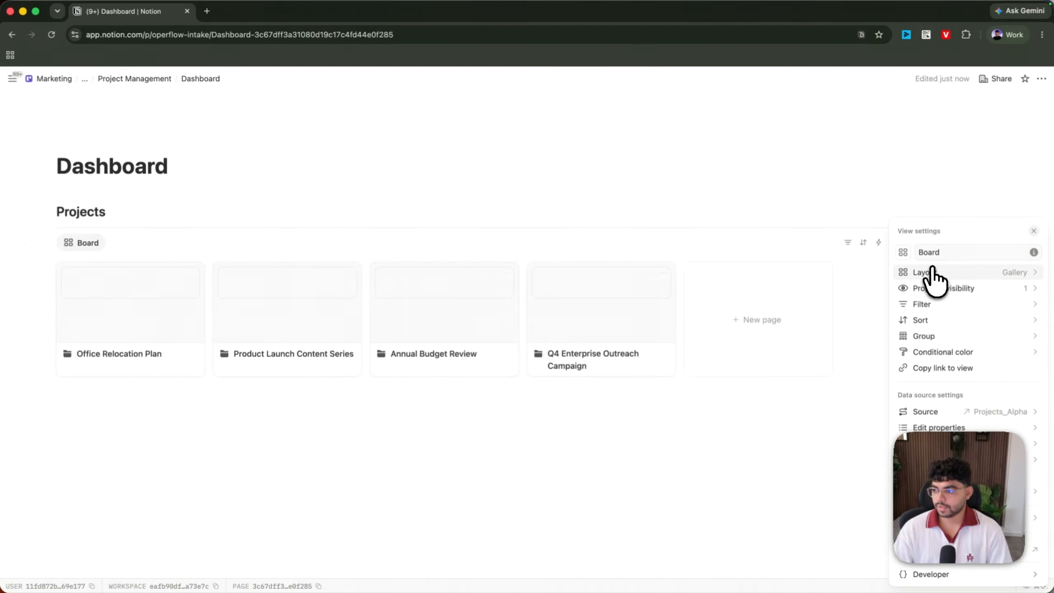
left_click(931, 273)
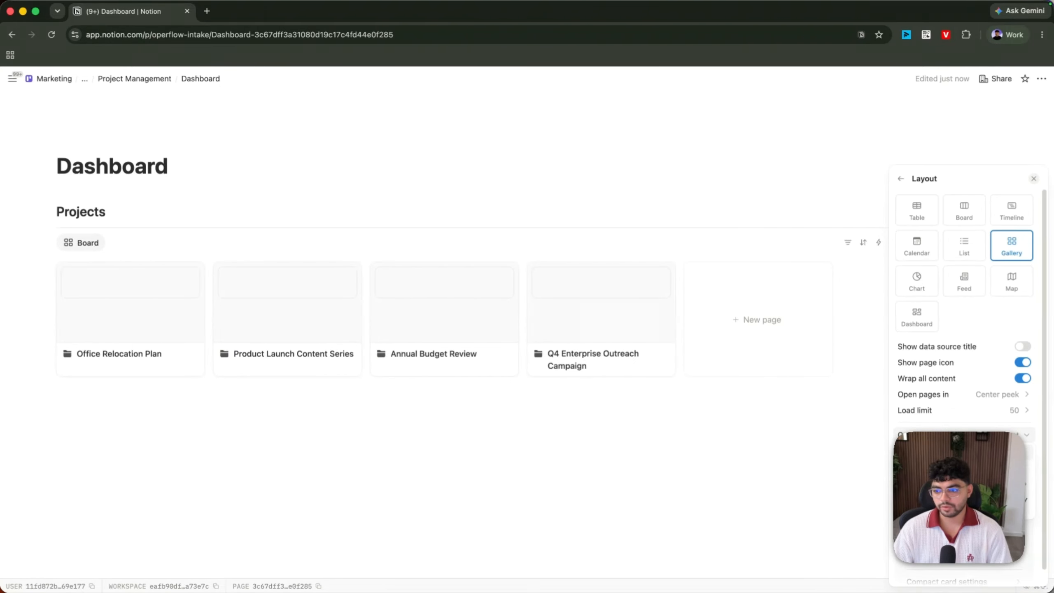
left_click(954, 457)
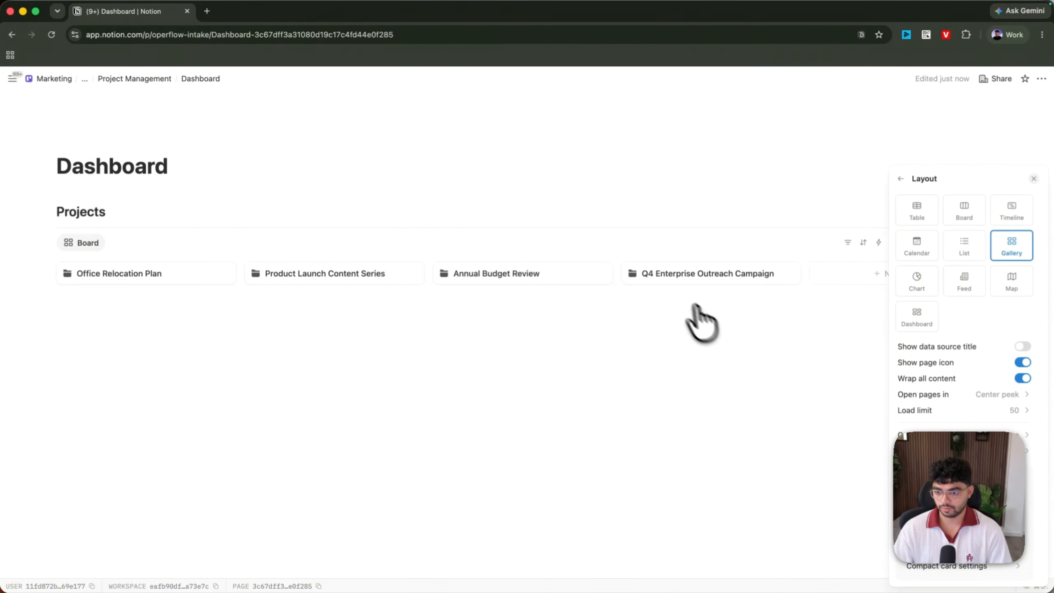
left_click(815, 249)
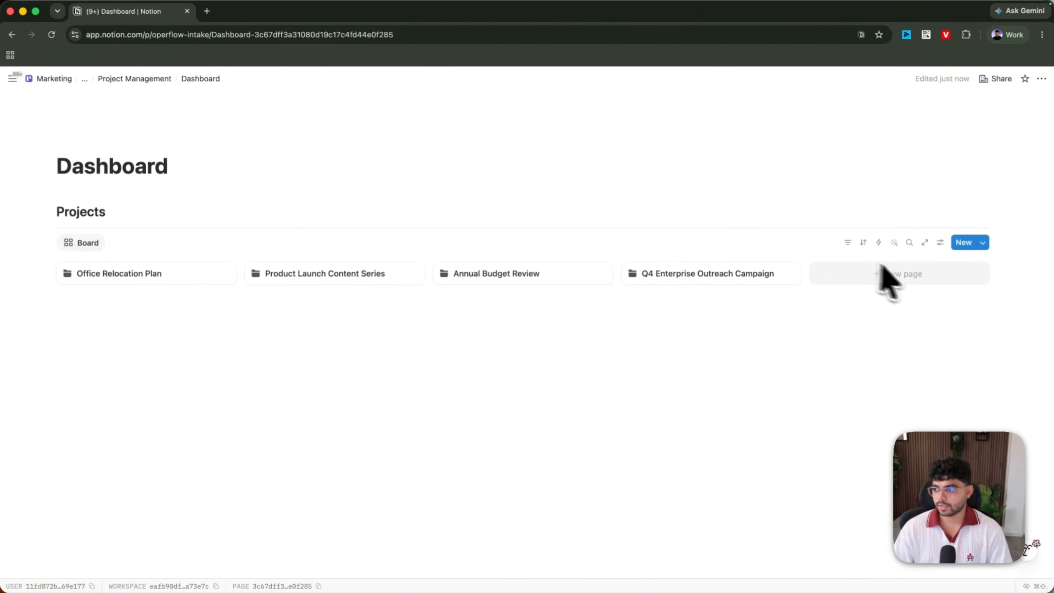
- Show the Department, Progress, Project Manager, Start date, End date and Status properties on the gallery cards
left_click(940, 245)
left_click(956, 287)
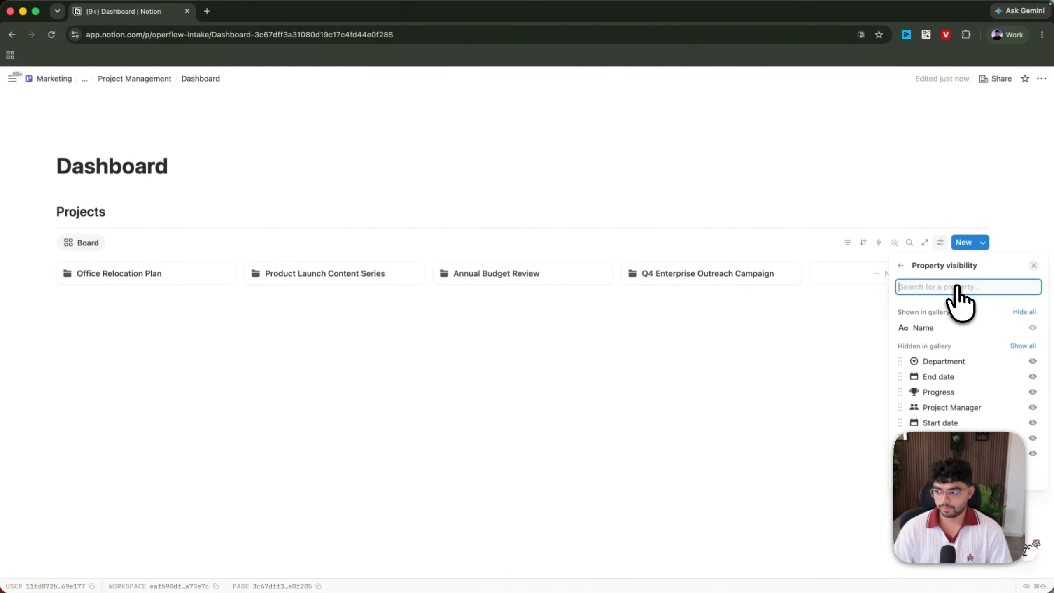
left_click(1033, 361)
left_click(1033, 392)
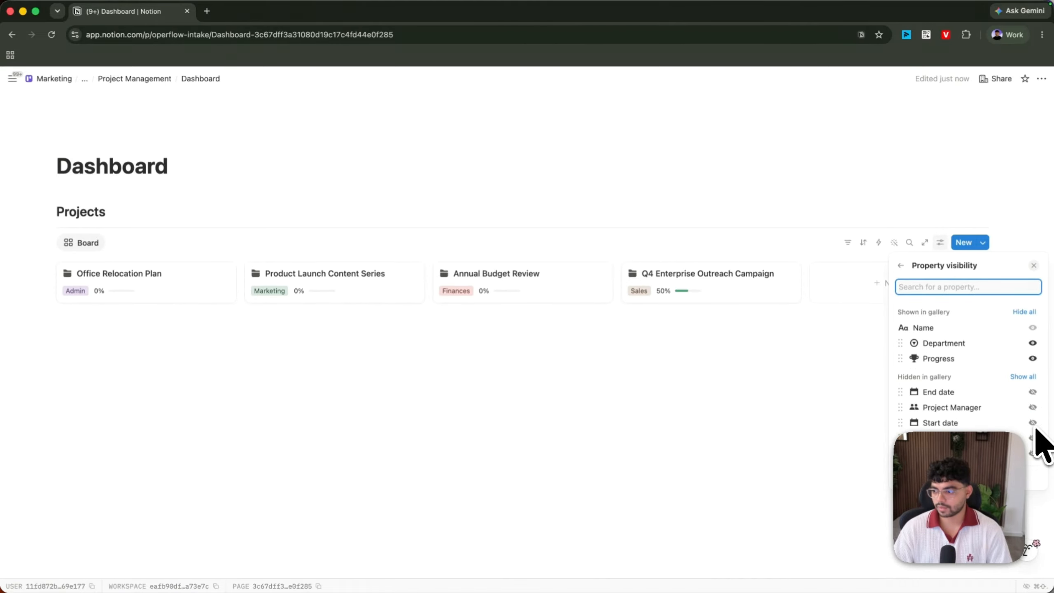
left_click(1032, 407)
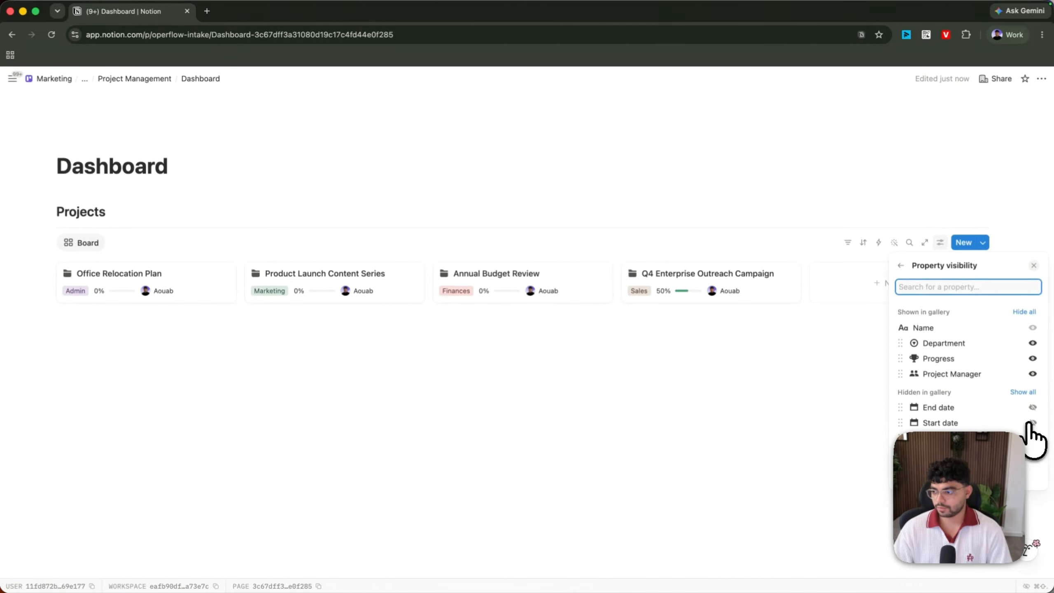
left_click(1032, 423)
left_click(1031, 422)
left_click(1032, 438)
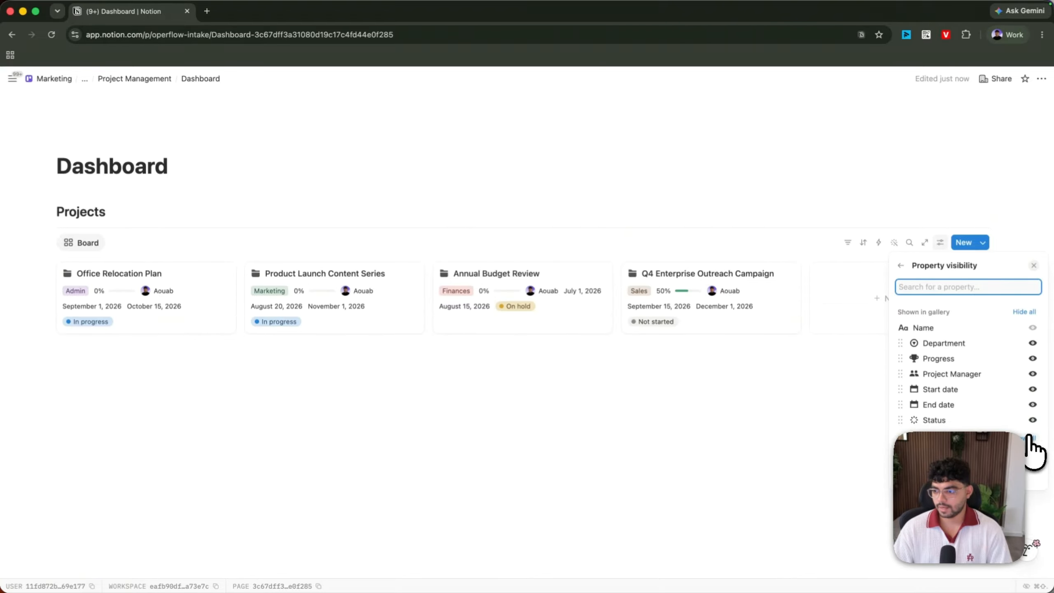
left_click(678, 398)
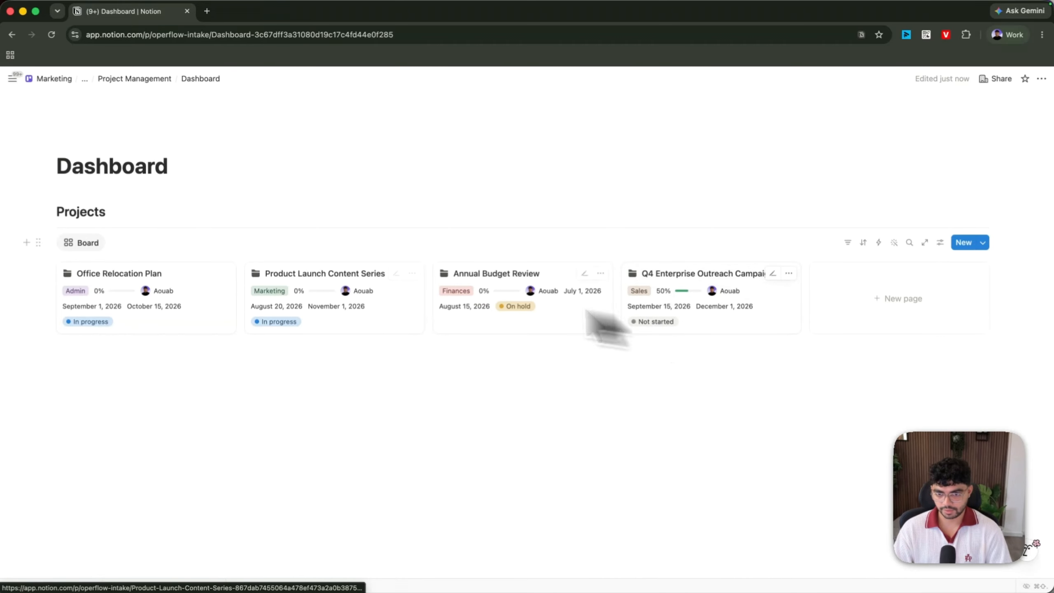
- Rename the gallery view to In Progress and give it the loading spinner icon, found by searching for "load"
left_click(82, 249)
left_click(85, 275)
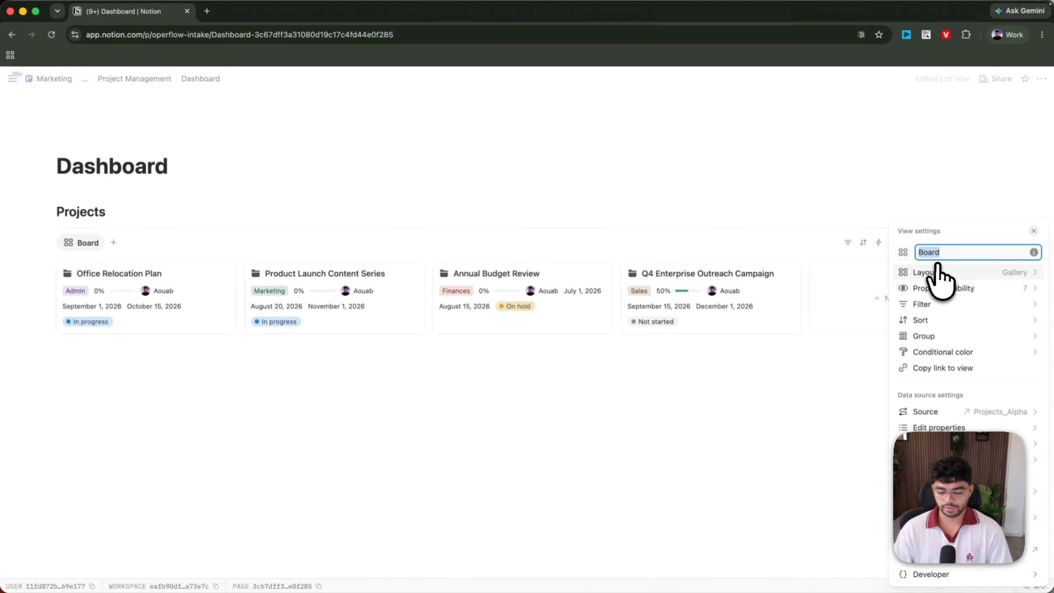
type("In Progress")
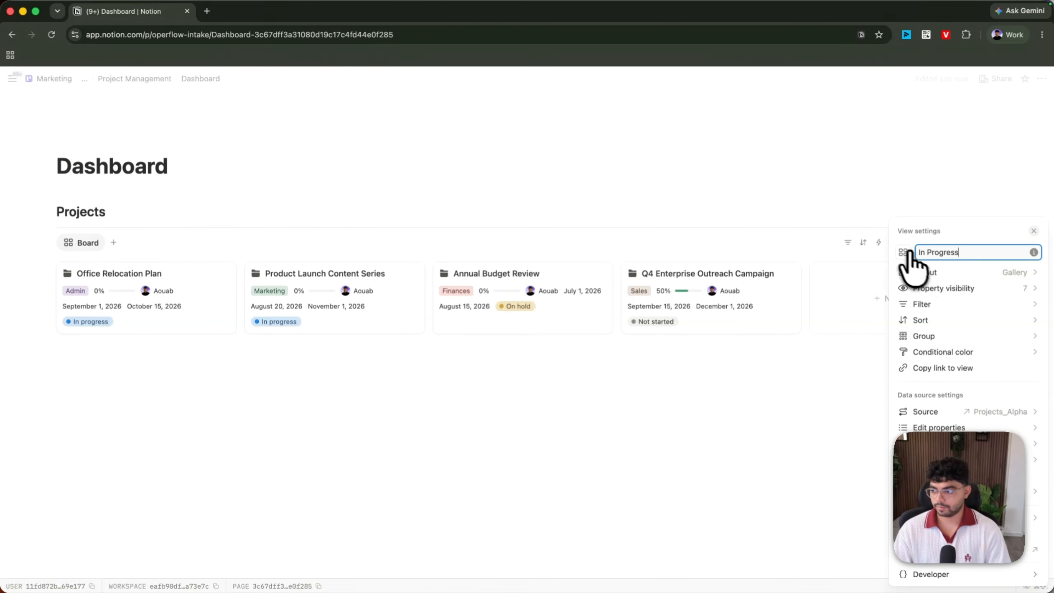
left_click(902, 252)
type("ch")
key("BackSpace")
key("BackSpace")
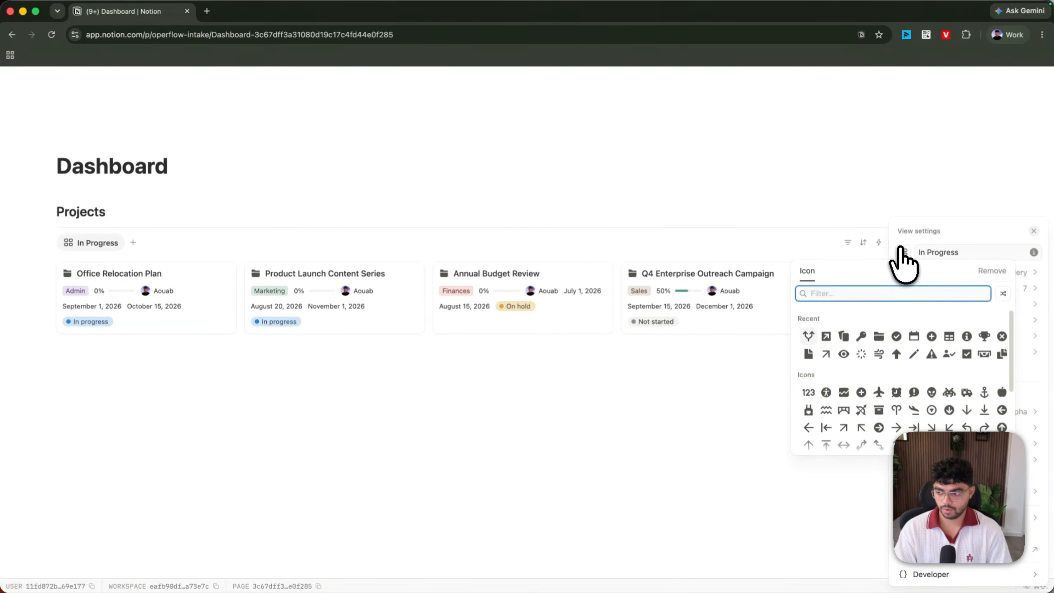
type("load")
left_click(825, 319)
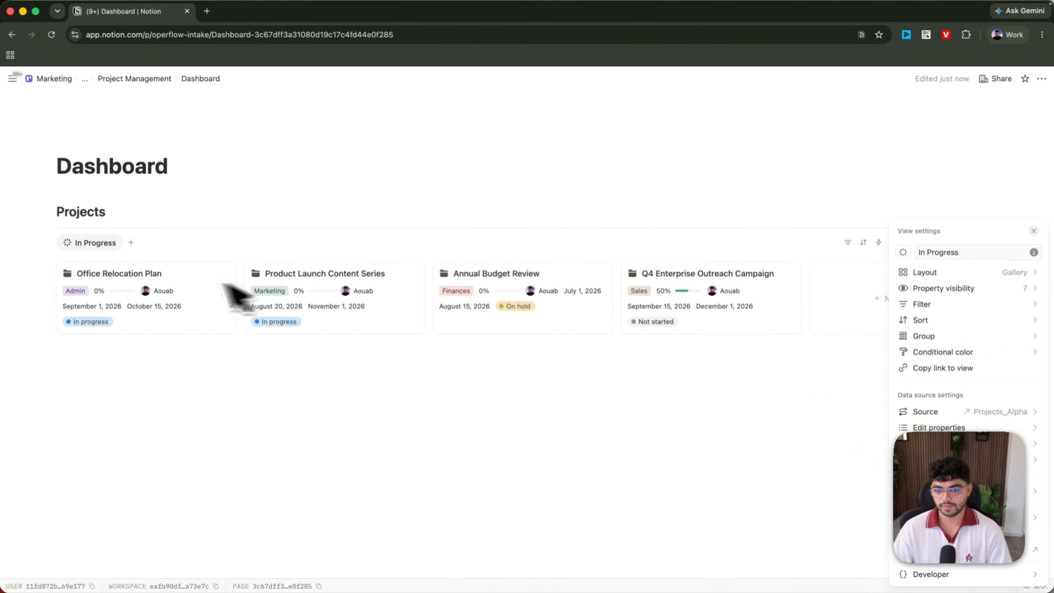
- Filter the In Progress gallery view to projects whose Status is In progress
left_click(988, 304)
left_click(949, 406)
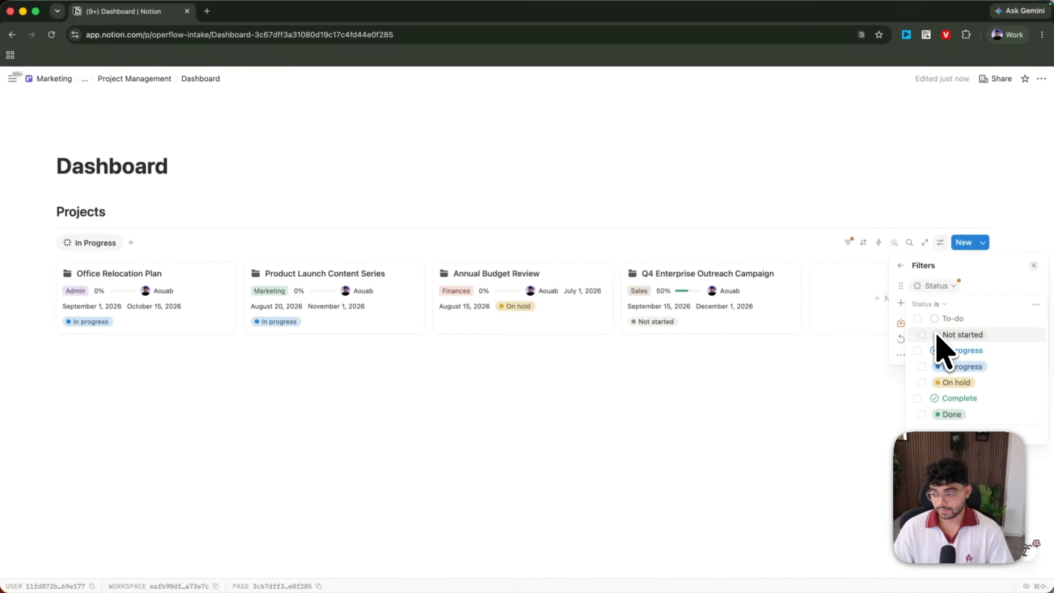
left_click(921, 366)
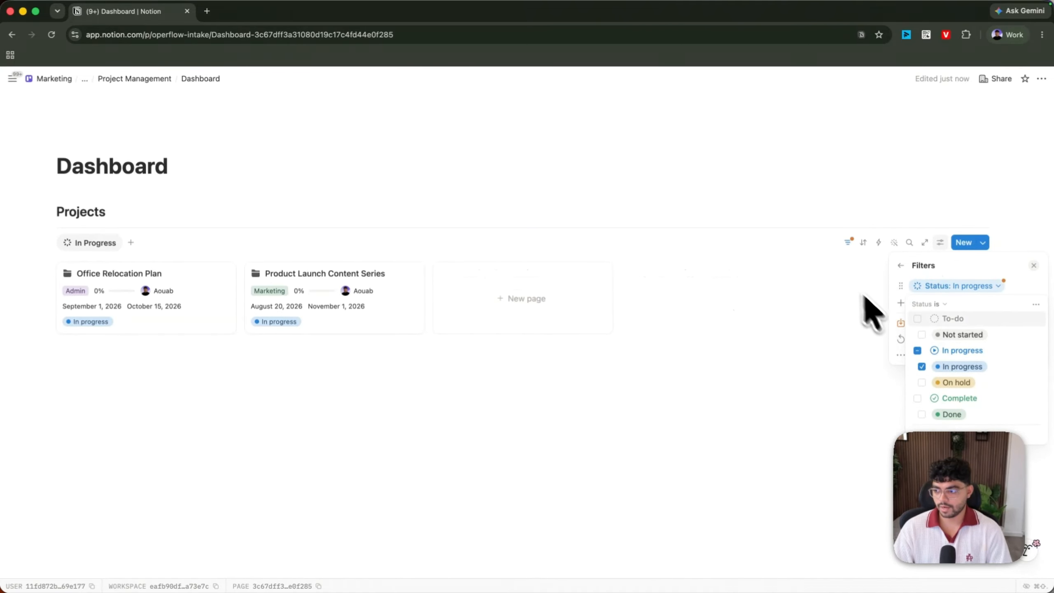
- Save the In Progress gallery's status filter for everyone and collapse its filter bar
left_click(847, 245)
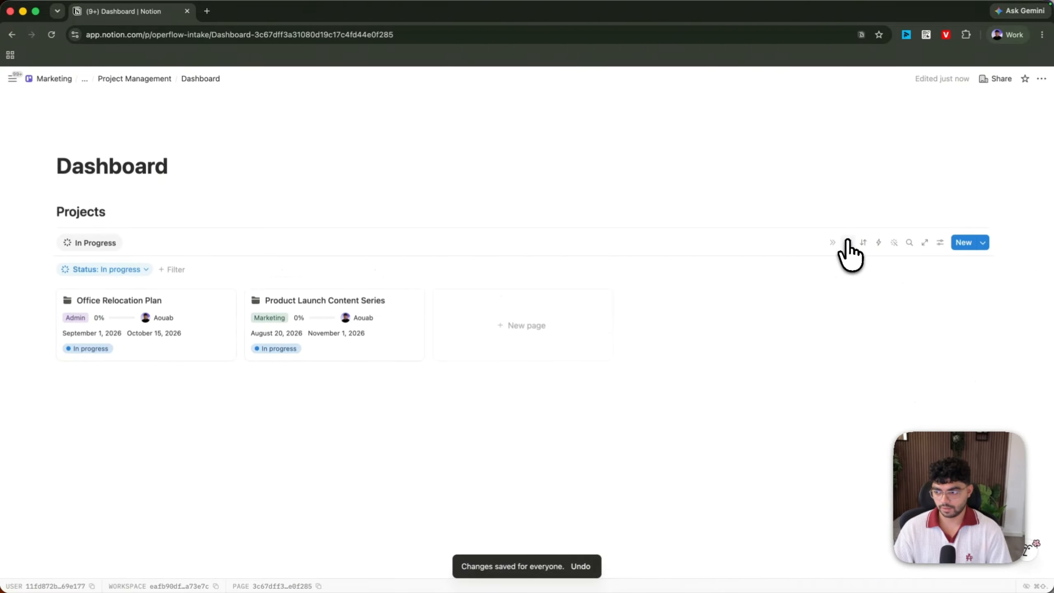
left_click(847, 245)
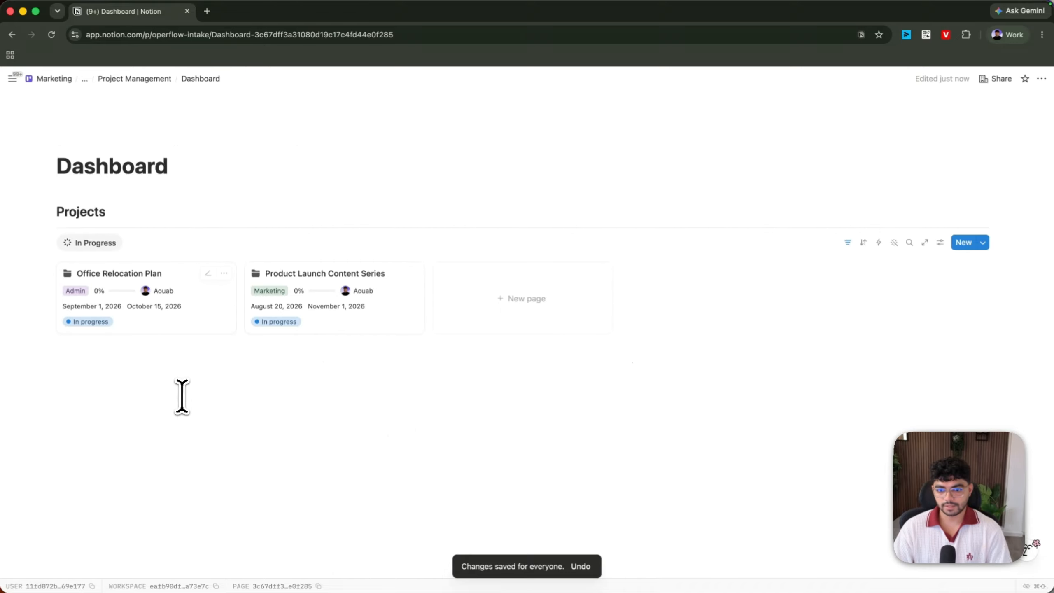
- Add a Heading 2 reading Tasks below the projects gallery, with a divider line beneath it
key("Return")
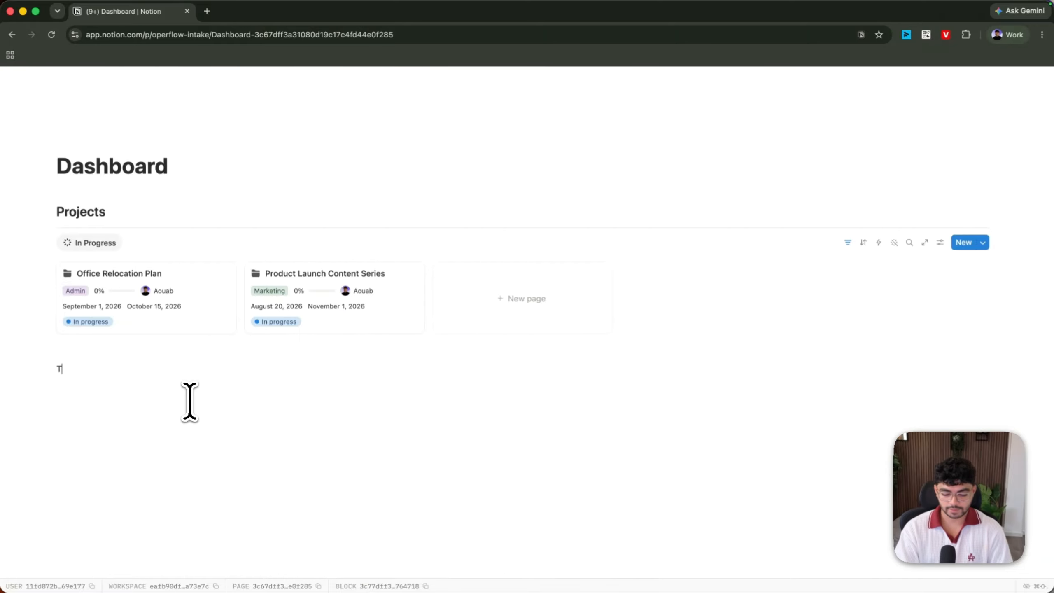
left_click(41, 369)
mouse_move(87, 274)
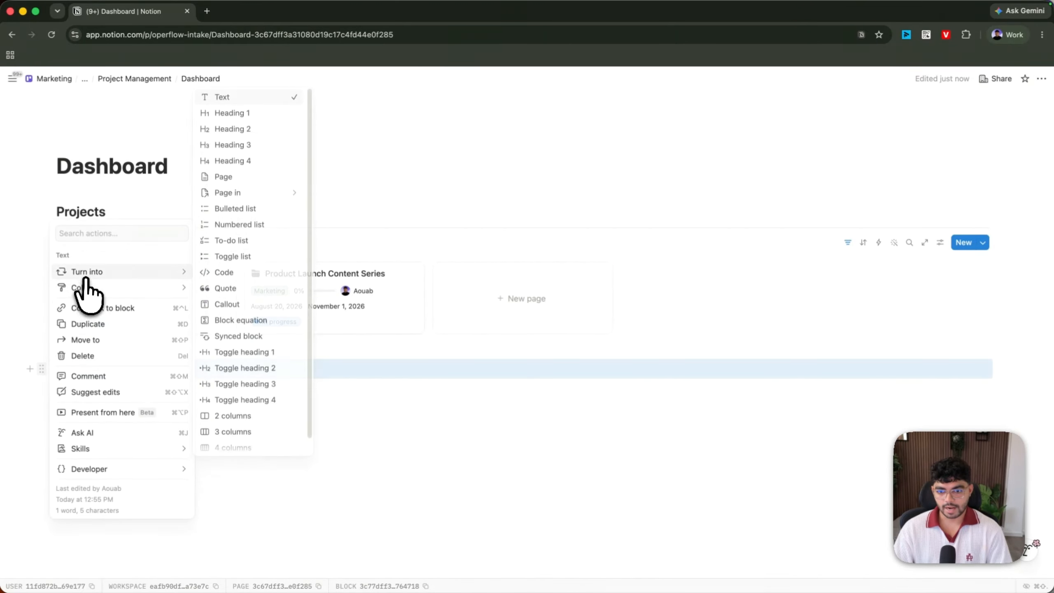
left_click(235, 130)
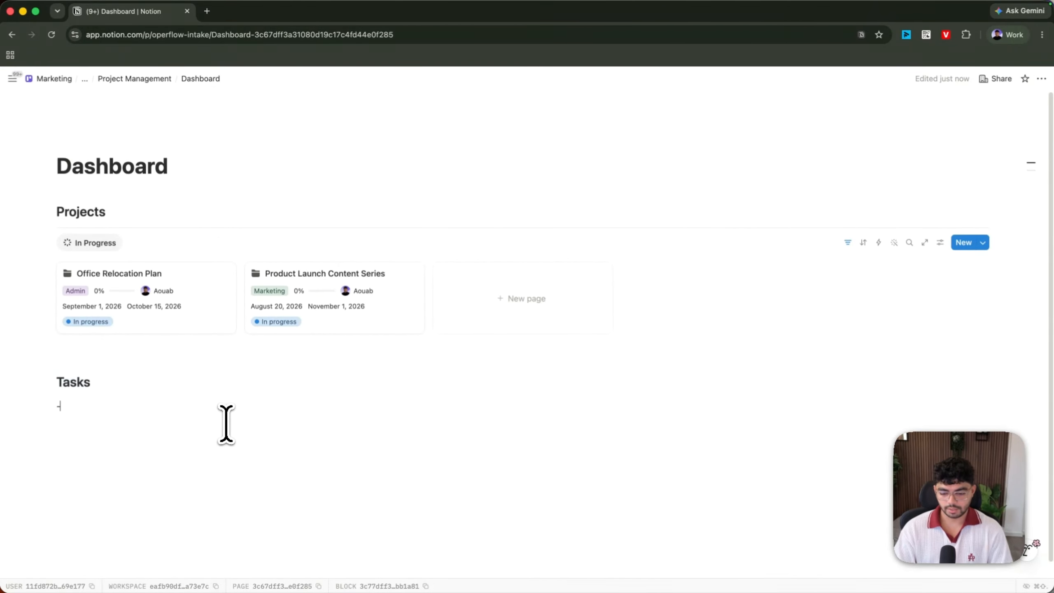
type("---")
- Insert a two-column layout below the divider in the Tasks section
type("/")
scroll(210, 384, "down", 3)
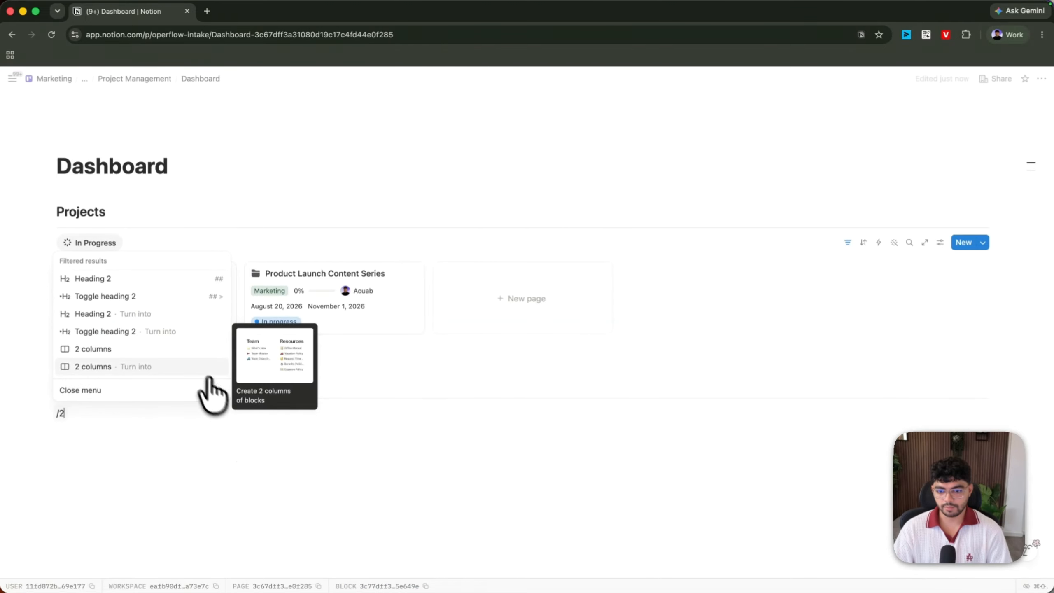
key("BackSpace")
left_click(605, 423)
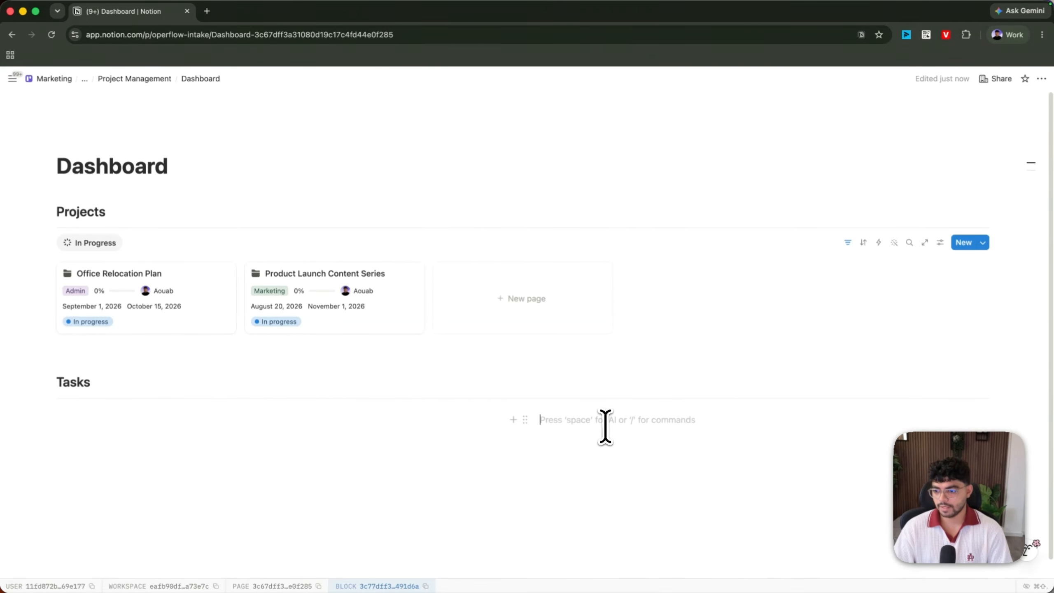
left_click(419, 433)
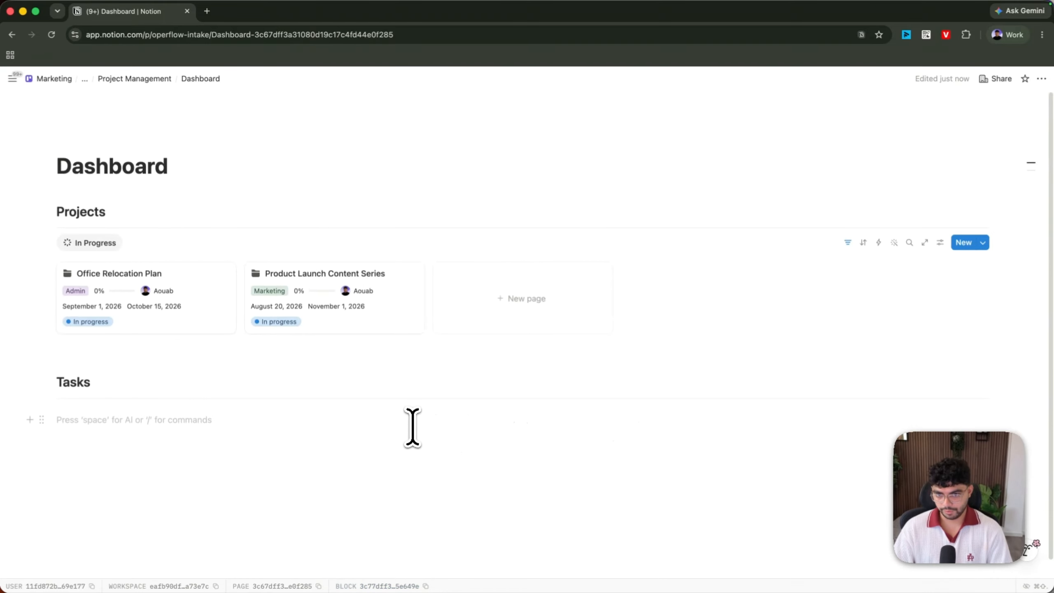
- Go to the Tasks database through the Project Management page and copy the link to its All view
left_click(120, 80)
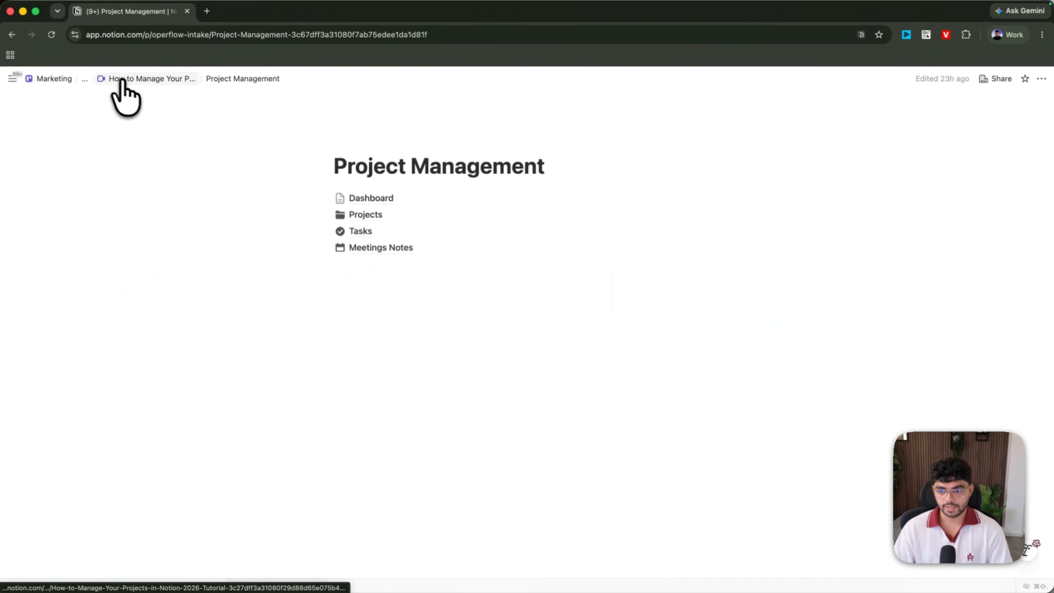
left_click(424, 231)
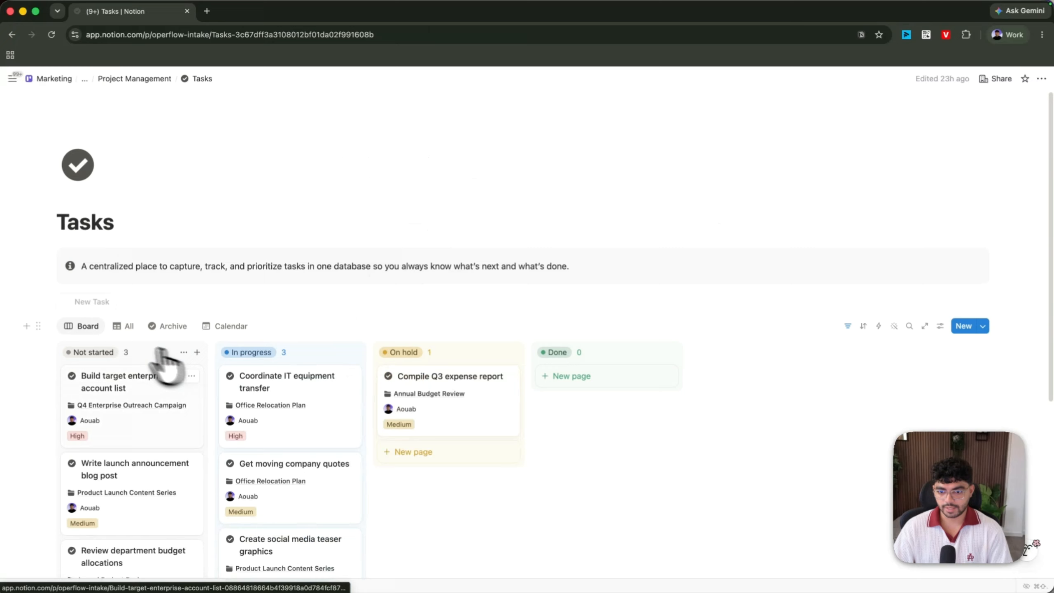
left_click(118, 326)
left_click(118, 326)
left_click(156, 416)
- Return to the Dashboard and paste the copied link into the first column as a linked view based on All
left_click(124, 79)
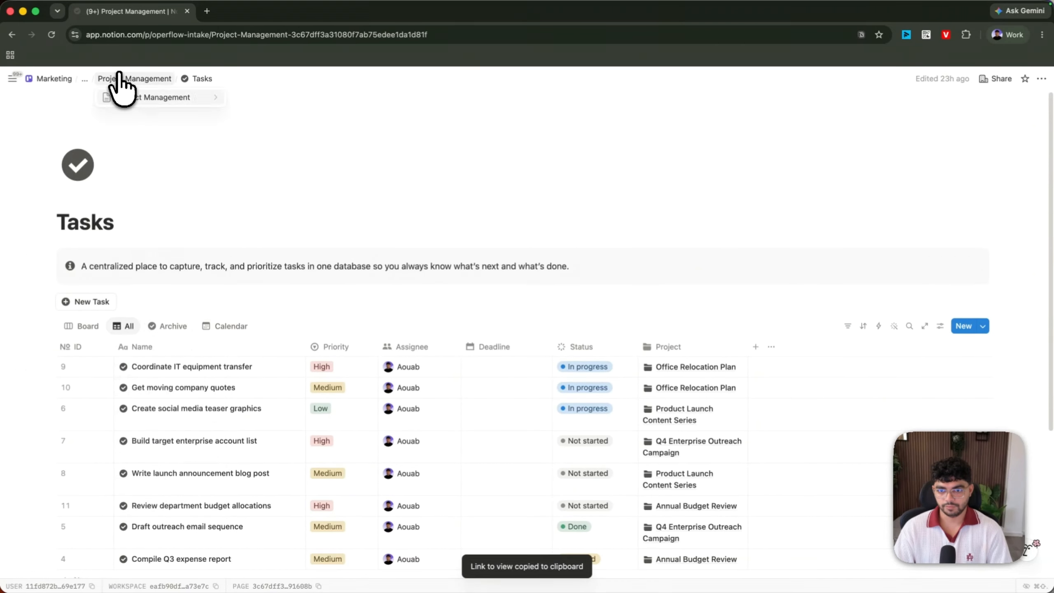
left_click(386, 199)
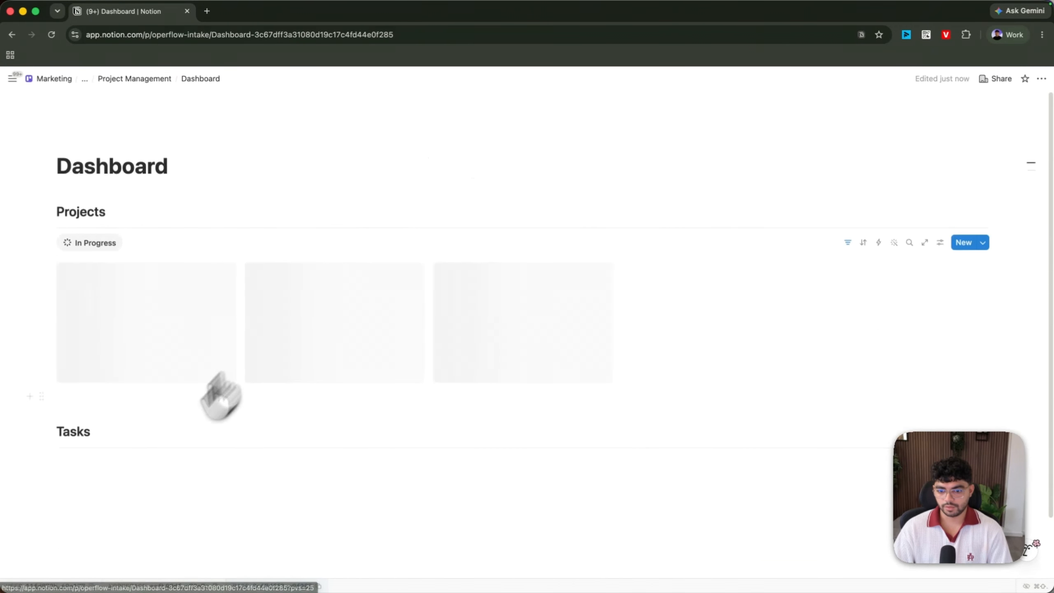
key("super+v")
left_click(313, 478)
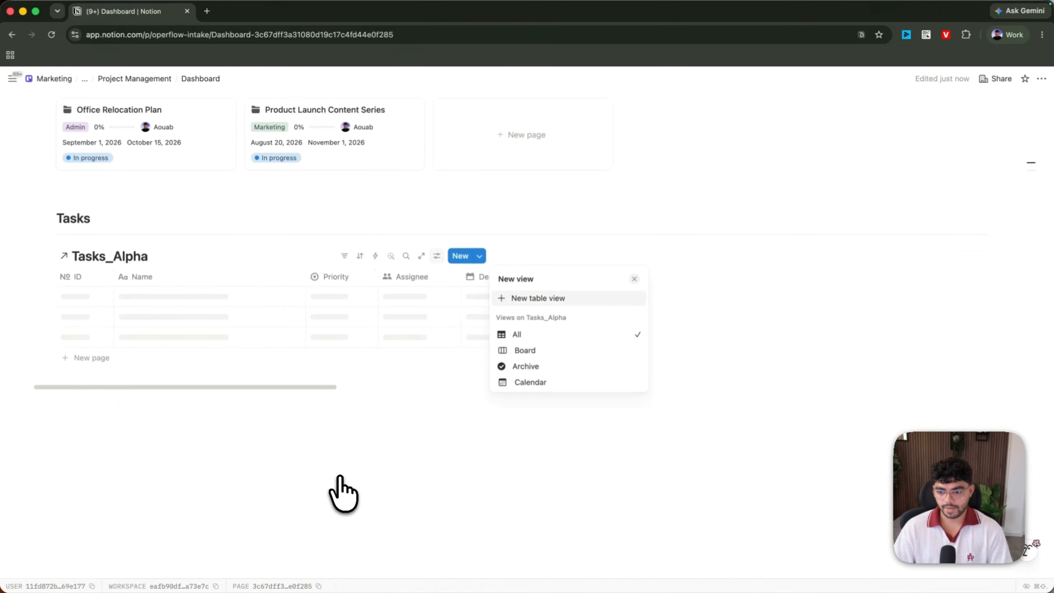
left_click(506, 336)
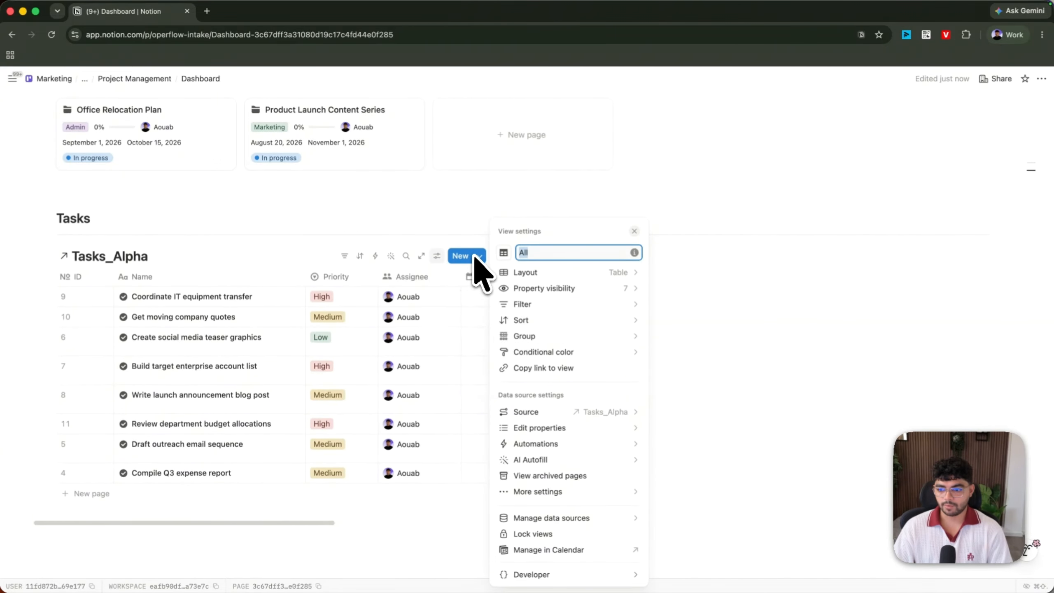
- Switch the linked tasks view to the List layout and hide the Tasks_Alpha data source title
left_click(552, 275)
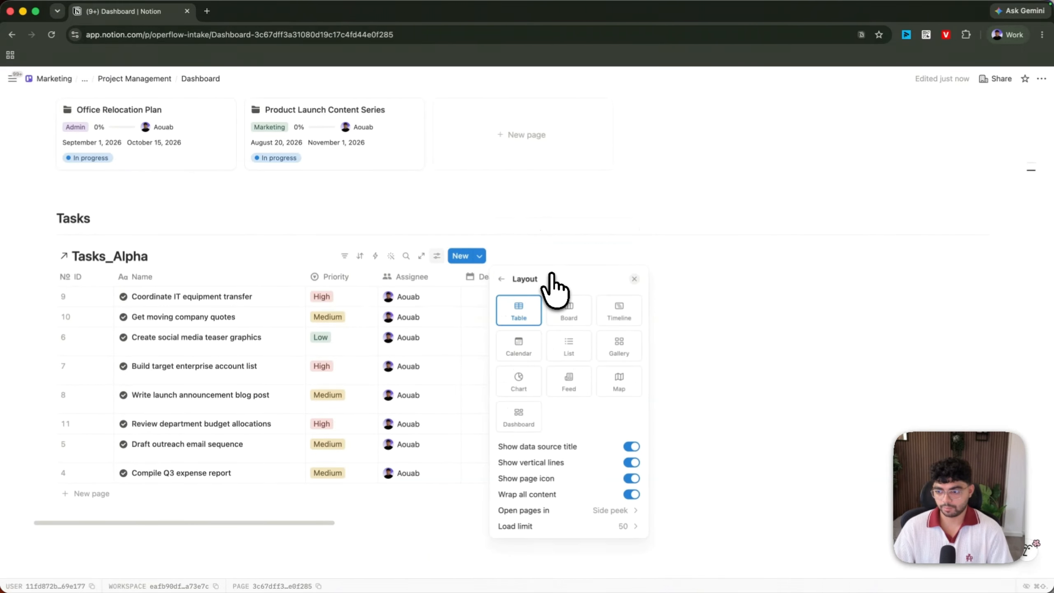
left_click(567, 352)
left_click(355, 255)
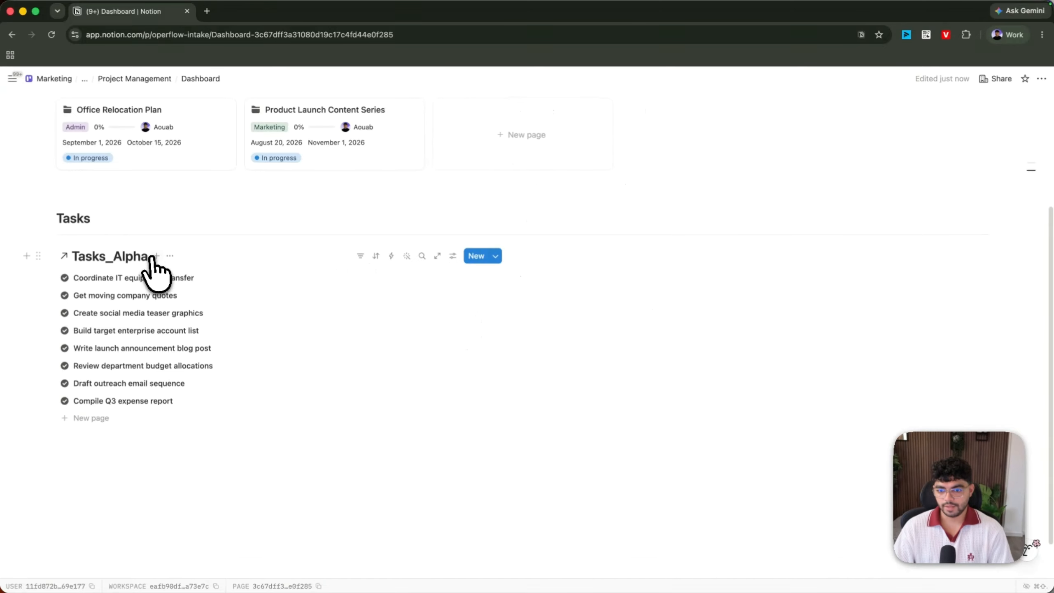
left_click(168, 256)
left_click(195, 379)
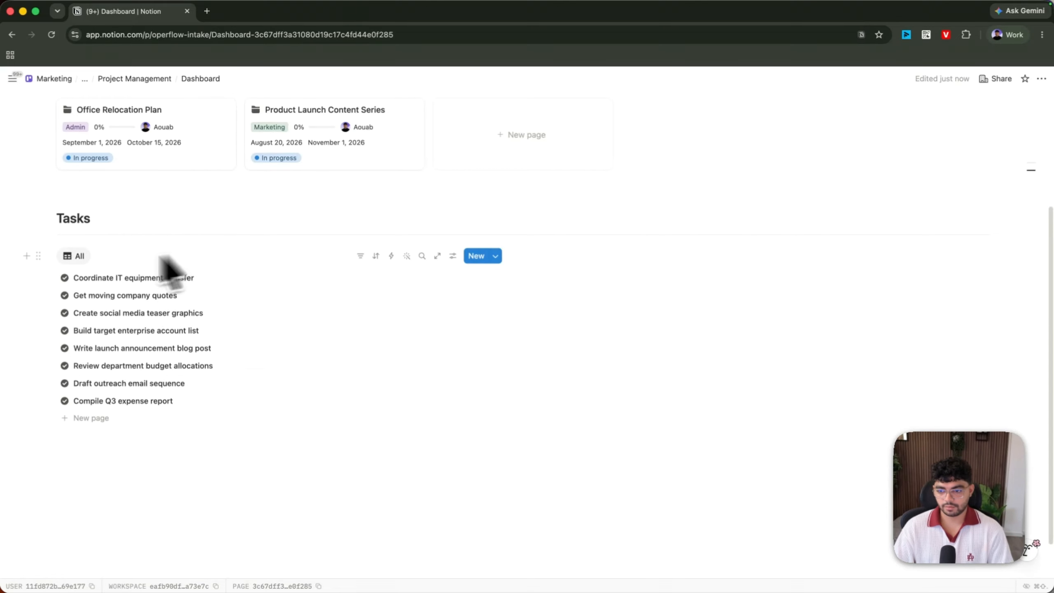
- Rename the linked tasks list view to Today
left_click(71, 256)
left_click(86, 276)
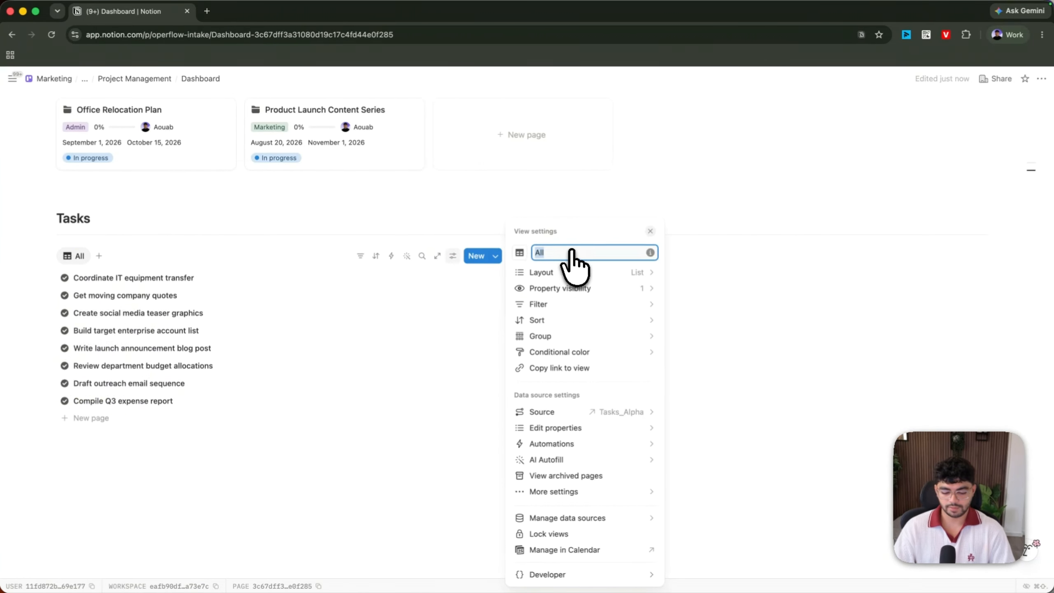
type("Toda")
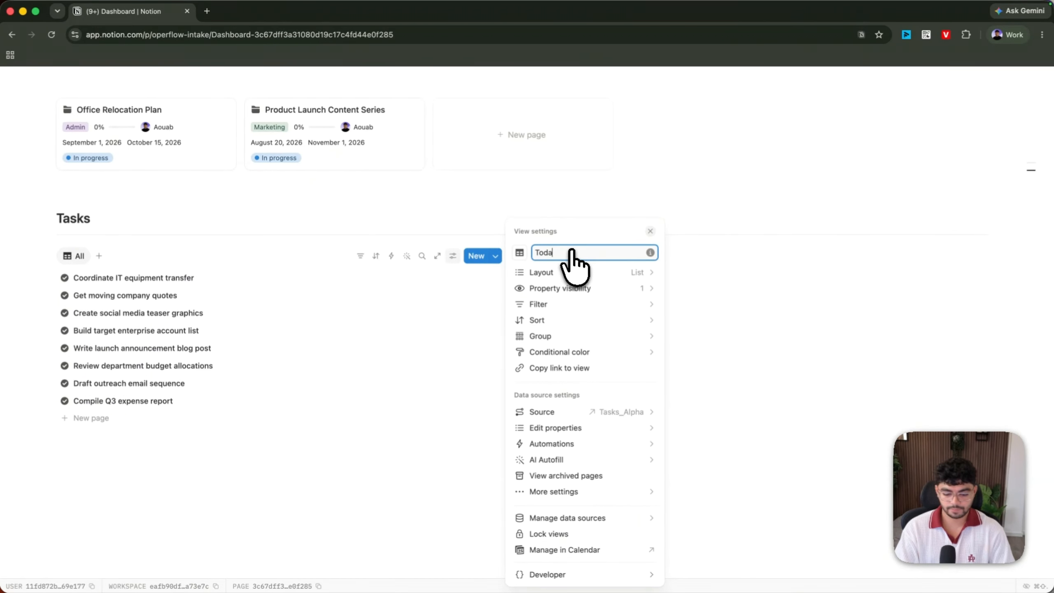
type("y")
- Show the Assignee, Priority, Deadline and Status properties in the Today list
left_click(589, 290)
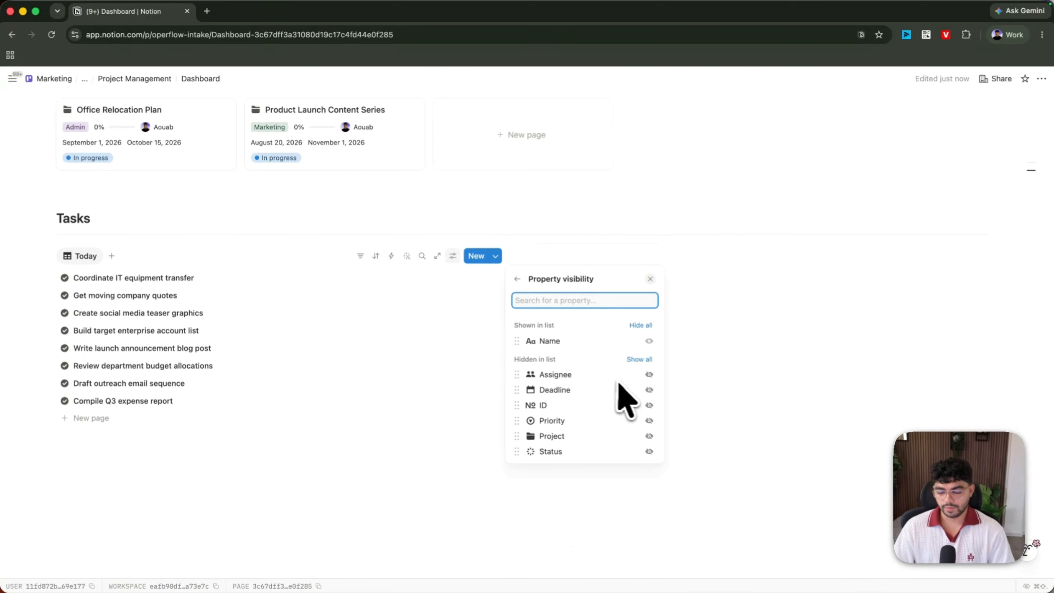
left_click(648, 375)
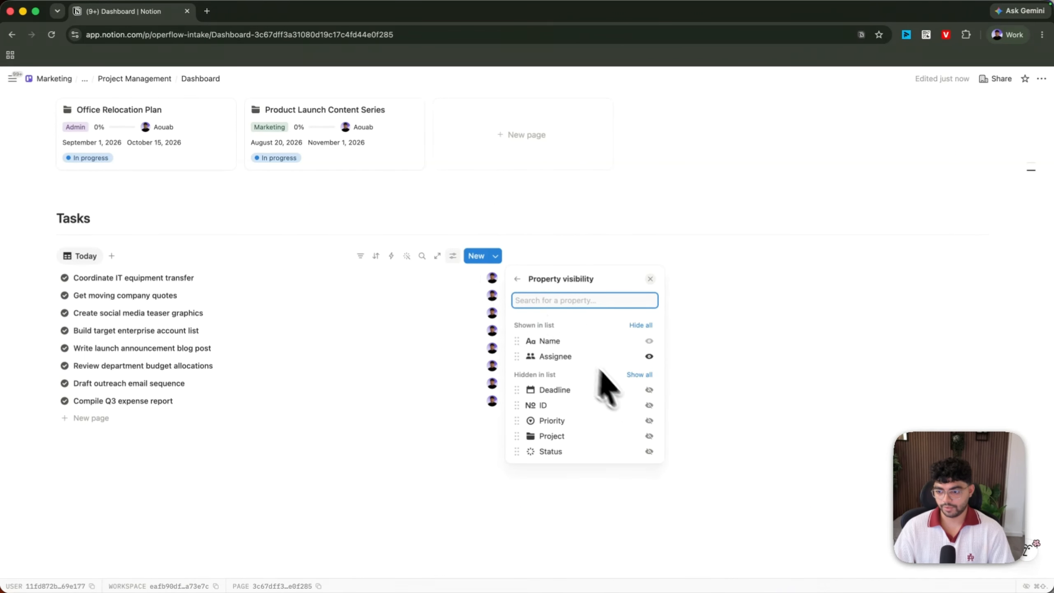
left_click(648, 422)
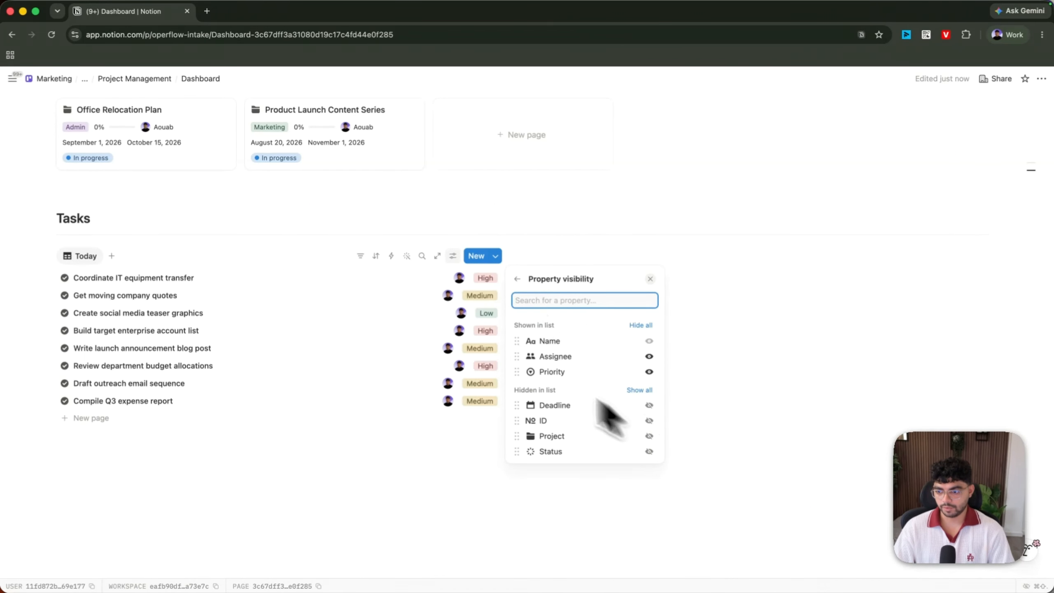
left_click(648, 404)
left_click(648, 451)
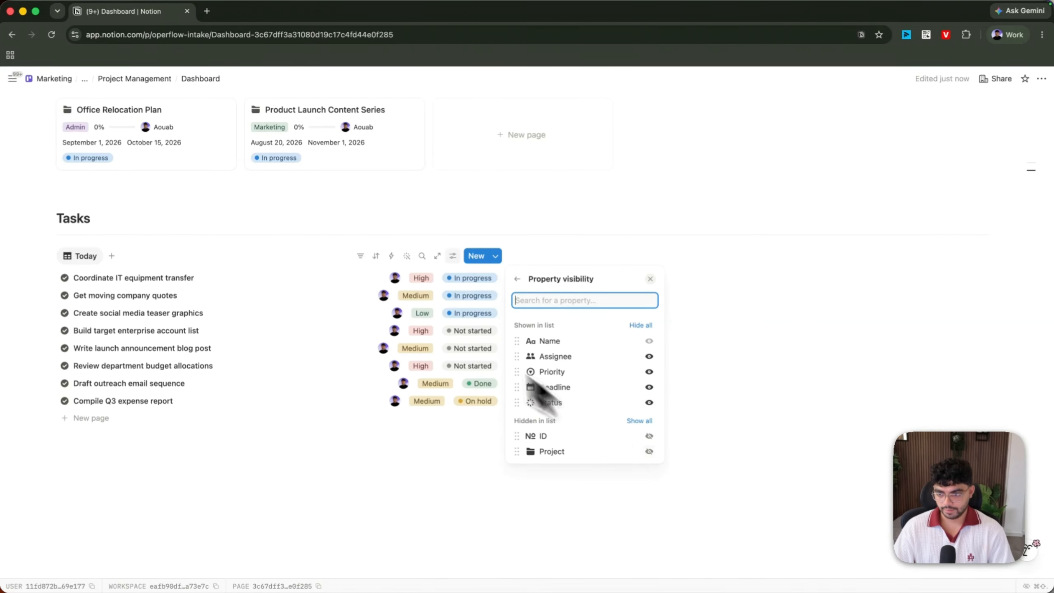
key("Escape")
- Filter the Today view to tasks whose Deadline is today and save the filter for everyone
left_click(363, 255)
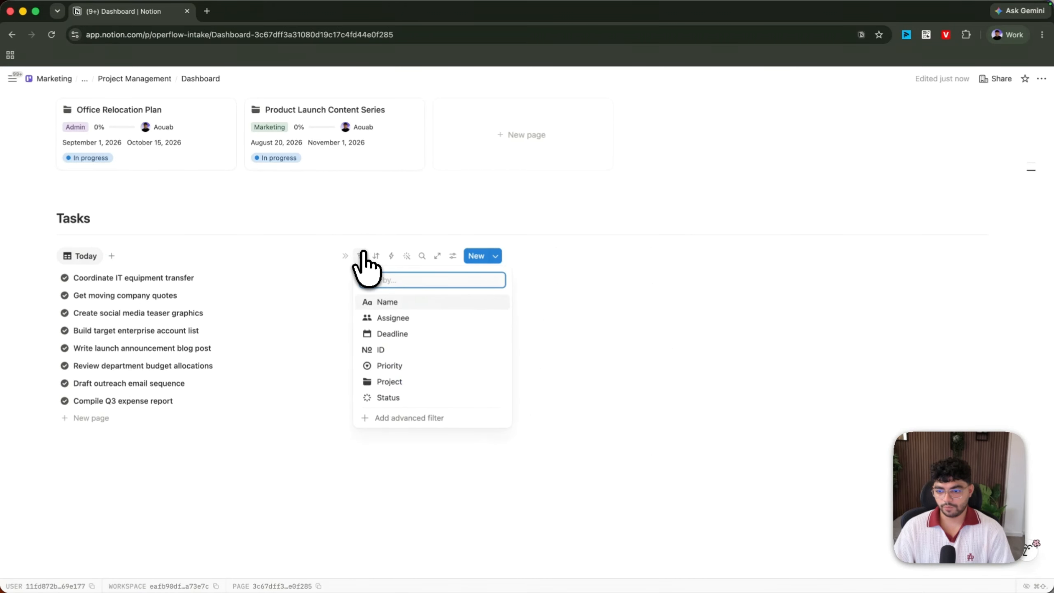
left_click(390, 315)
left_click(150, 301)
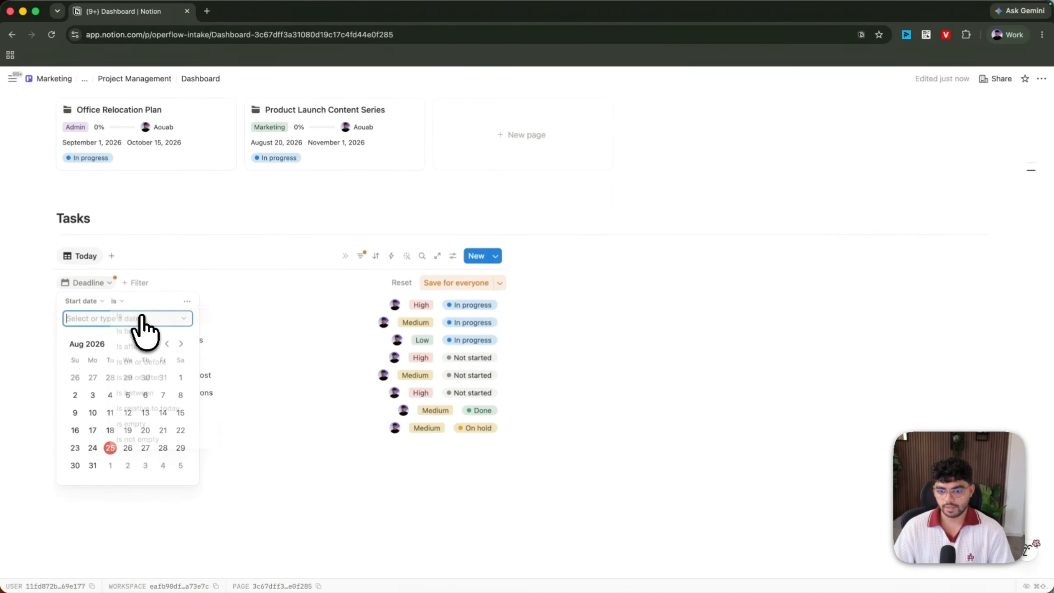
left_click(182, 328)
left_click(431, 336)
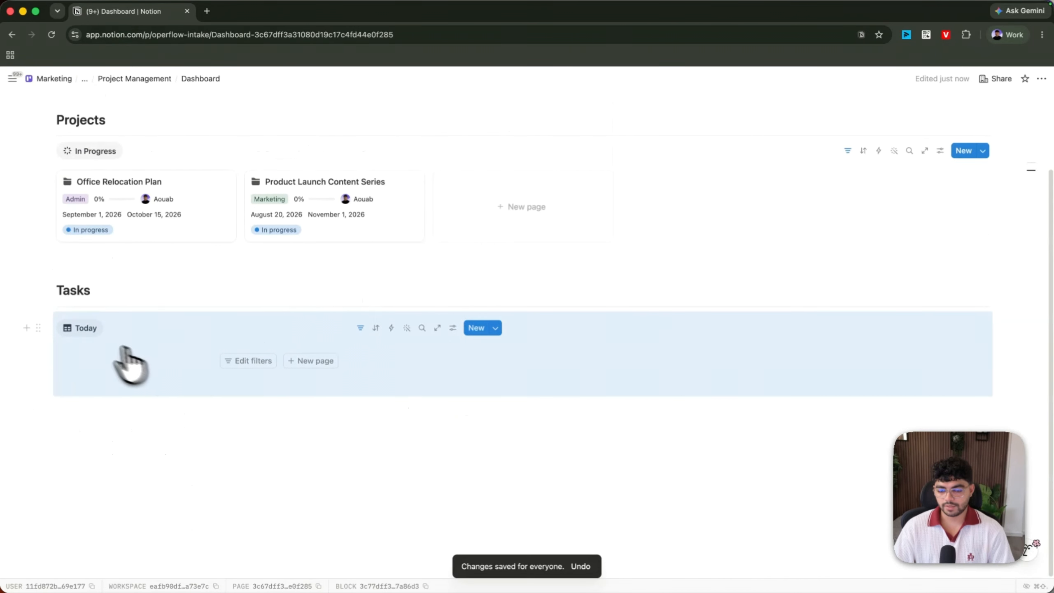
- Give the Today view a calendar icon, found by searching for "cal"
left_click(83, 328)
left_click(95, 360)
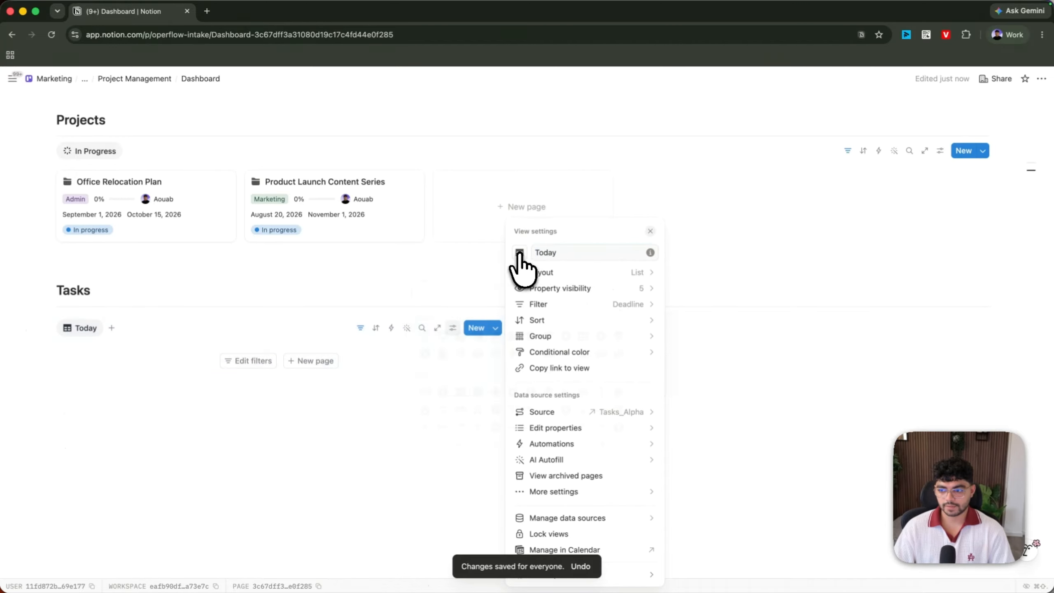
left_click(520, 252)
type("cal")
left_click(499, 320)
left_click(188, 335)
scroll(178, 344, "up", 3)
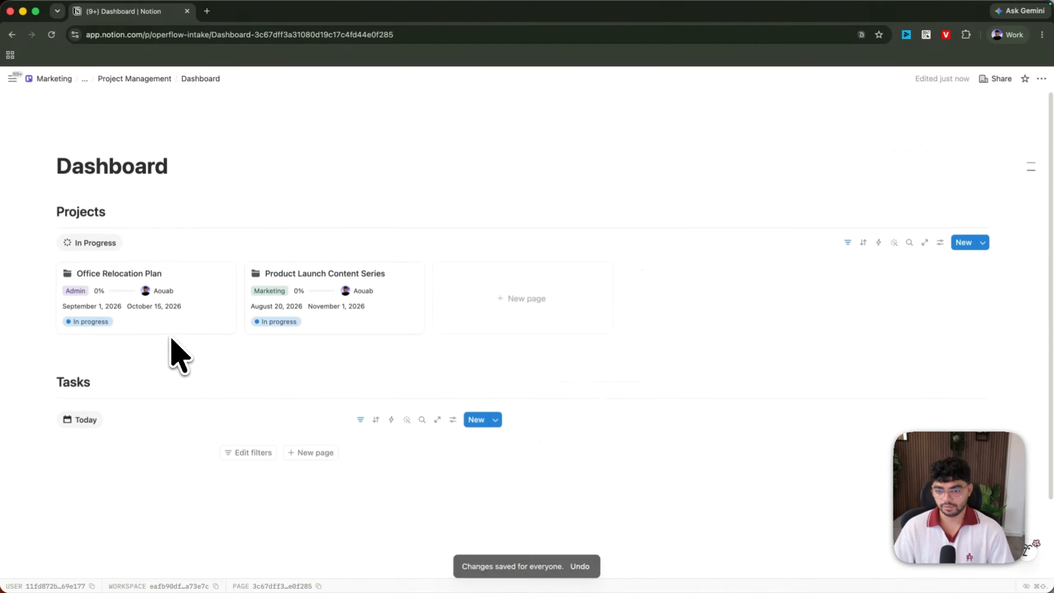
- In the Tasks database's All view, set the Deadline of the first three tasks to August 25, 2026
left_click(126, 79)
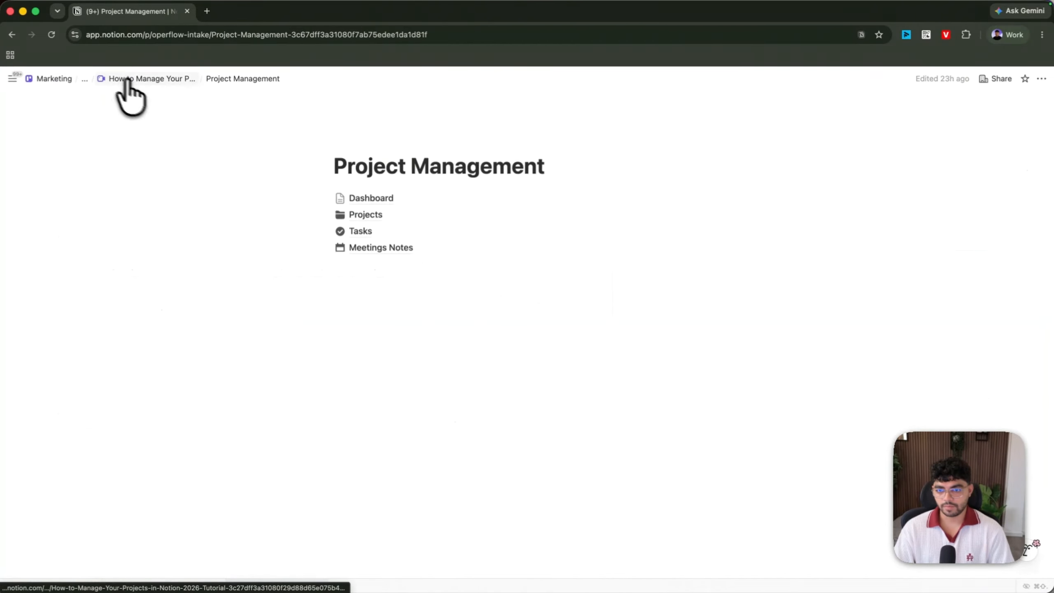
left_click(360, 231)
scroll(240, 357, "down", 3)
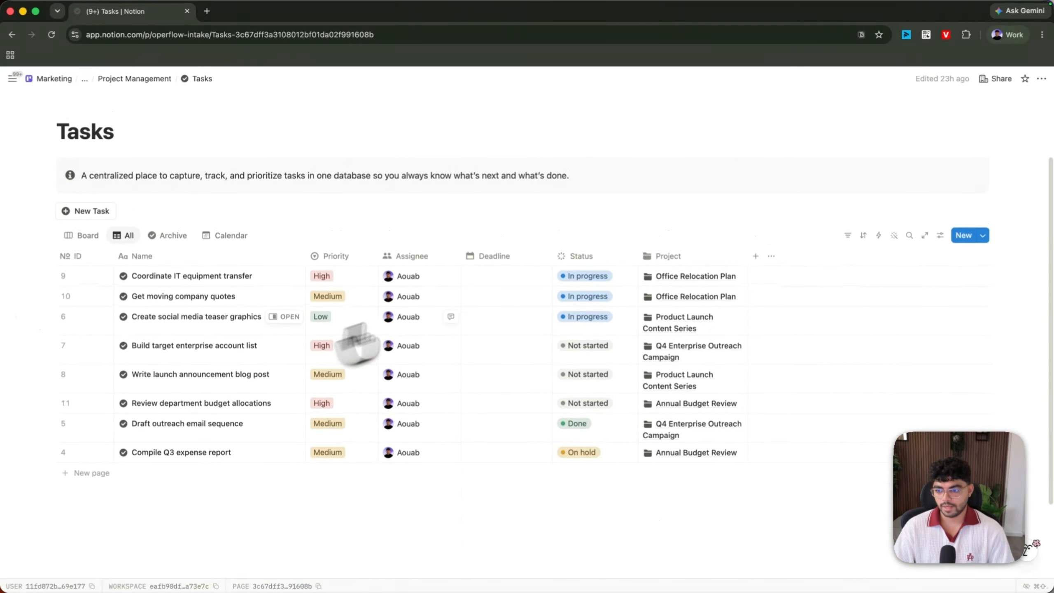
left_click(498, 295)
left_click(511, 423)
left_click(524, 274)
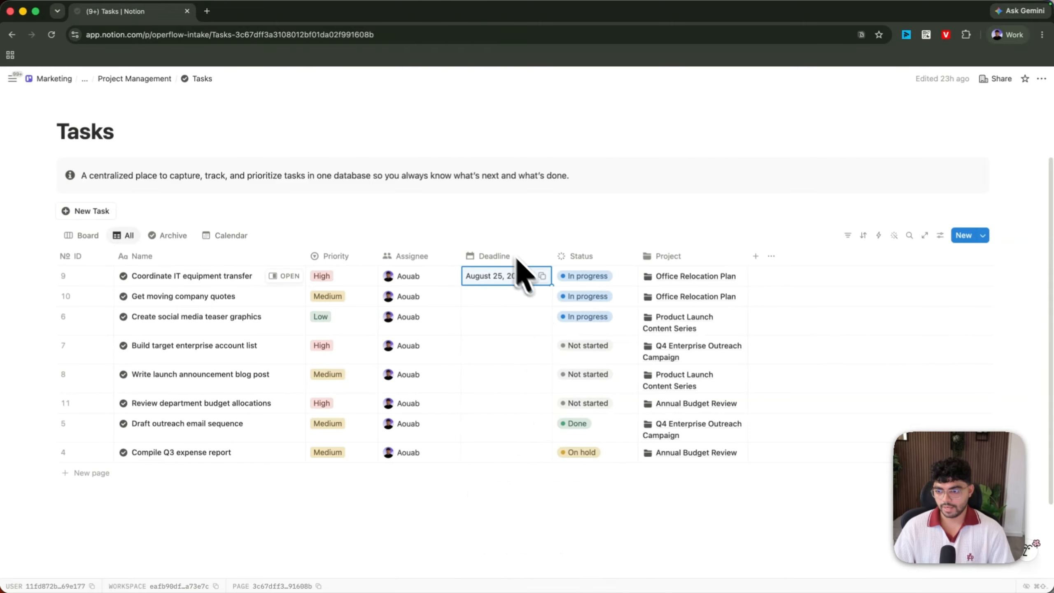
left_click_drag(552, 285, 535, 324)
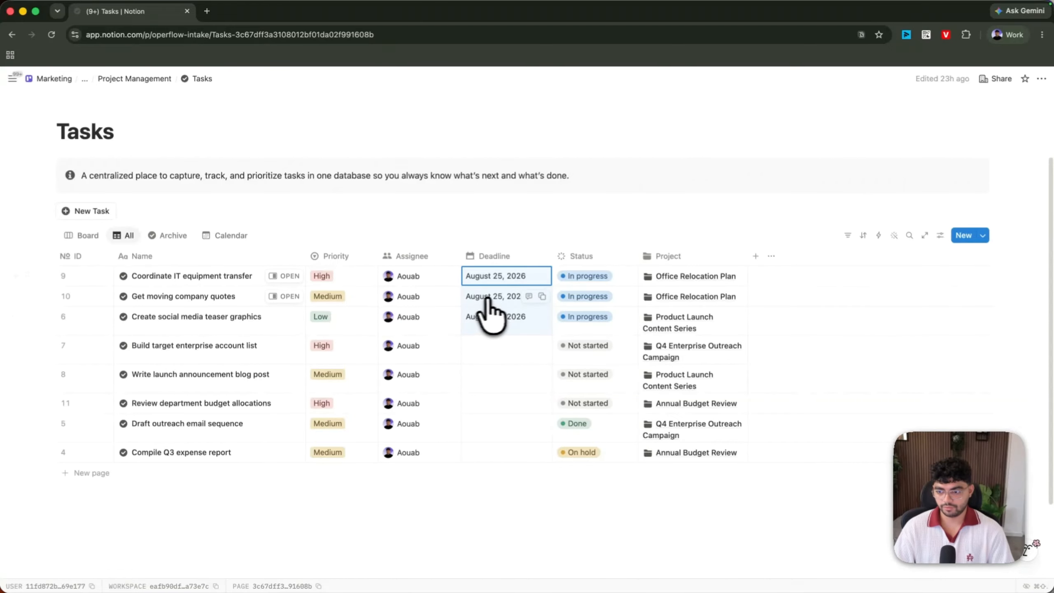
- Back on the Dashboard, change the Deadline of Coordinate IT equipment transfer to August 24, 2026
left_click(134, 78)
left_click(365, 198)
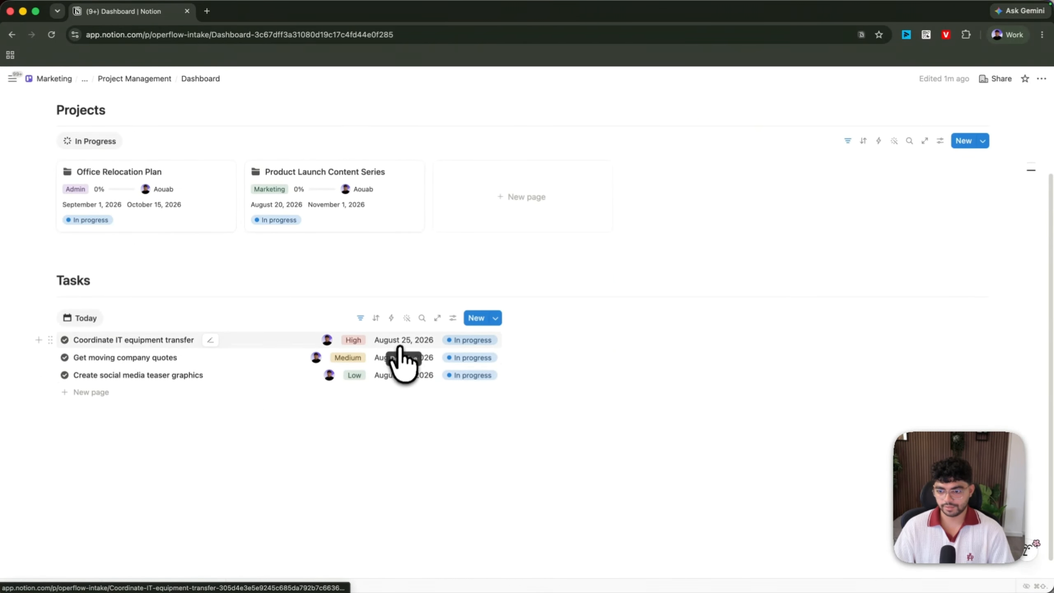
left_click(403, 340)
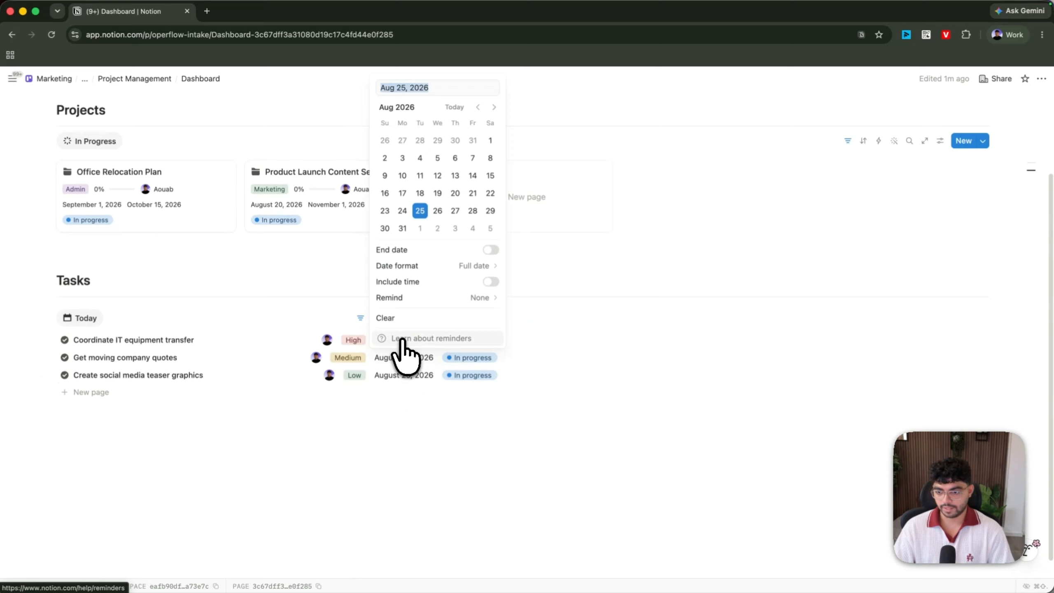
left_click(401, 211)
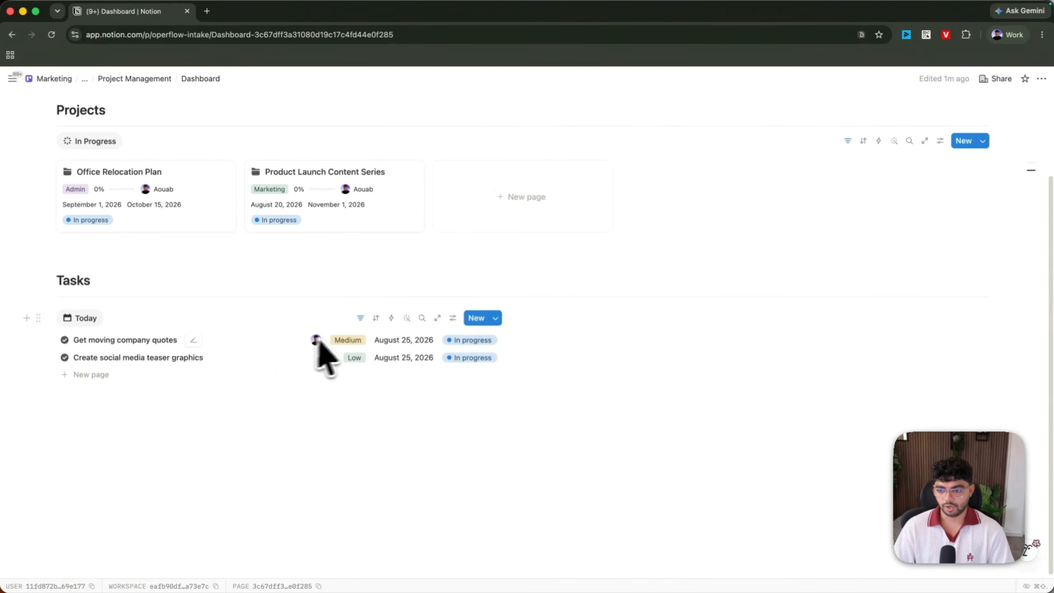
- Copy the link to the Today view, paste it in the empty column beside it as a linked database view, and hide its data source title
left_click(85, 318)
left_click(90, 409)
left_click(643, 336)
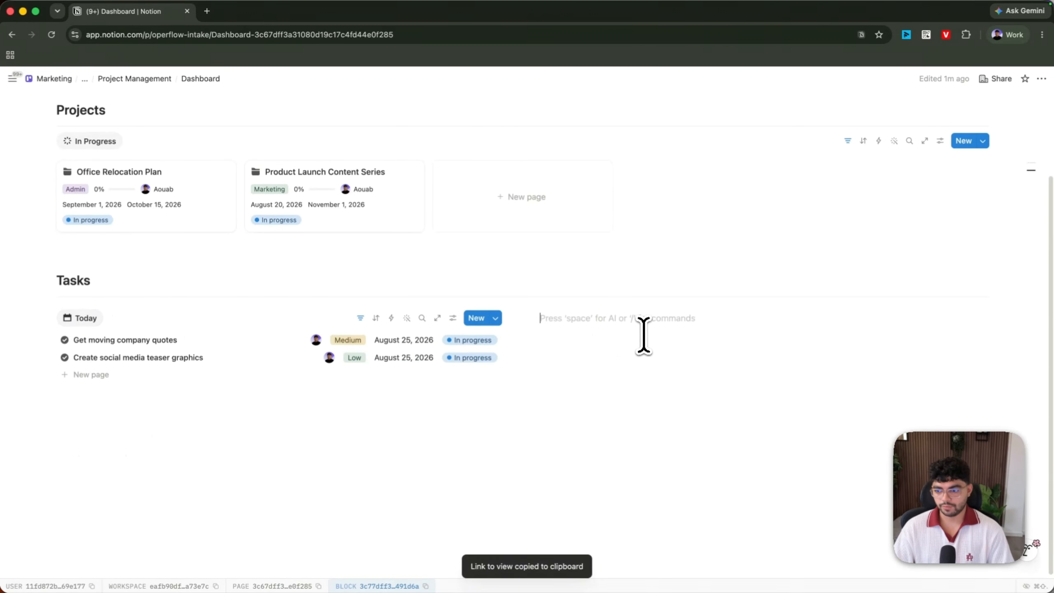
key("super+v")
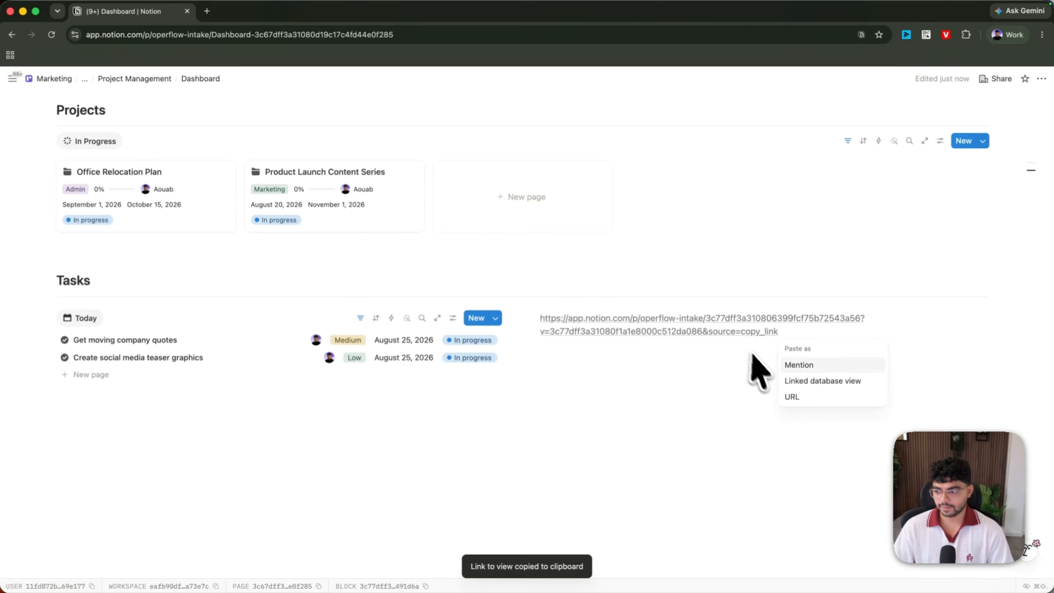
left_click(807, 379)
left_click(690, 306)
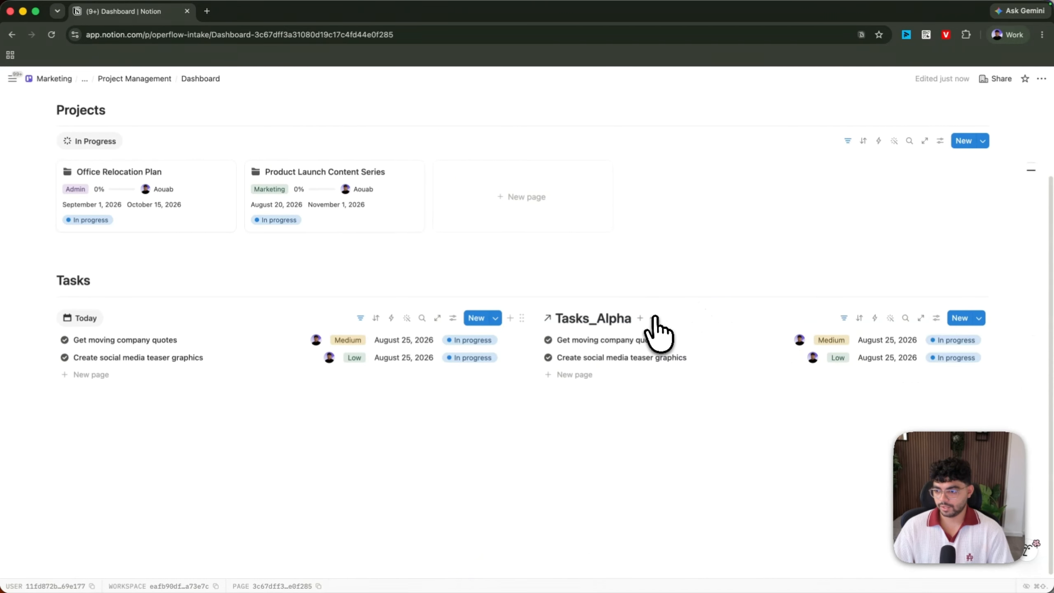
left_click(654, 318)
left_click(684, 440)
- Remove the Deadline filter from the copied Today view in the second column
left_click(844, 320)
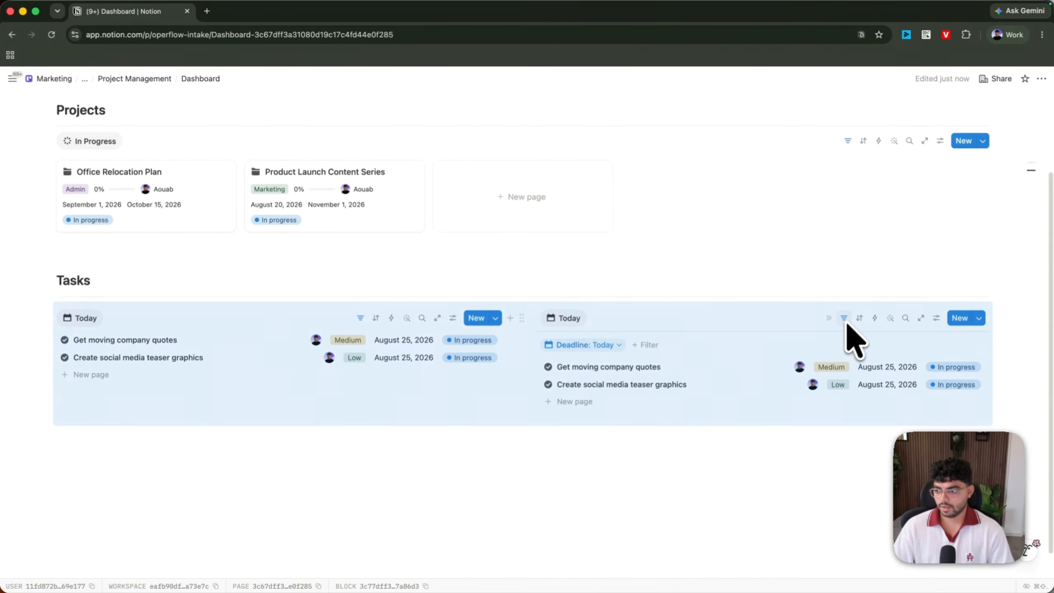
left_click(619, 345)
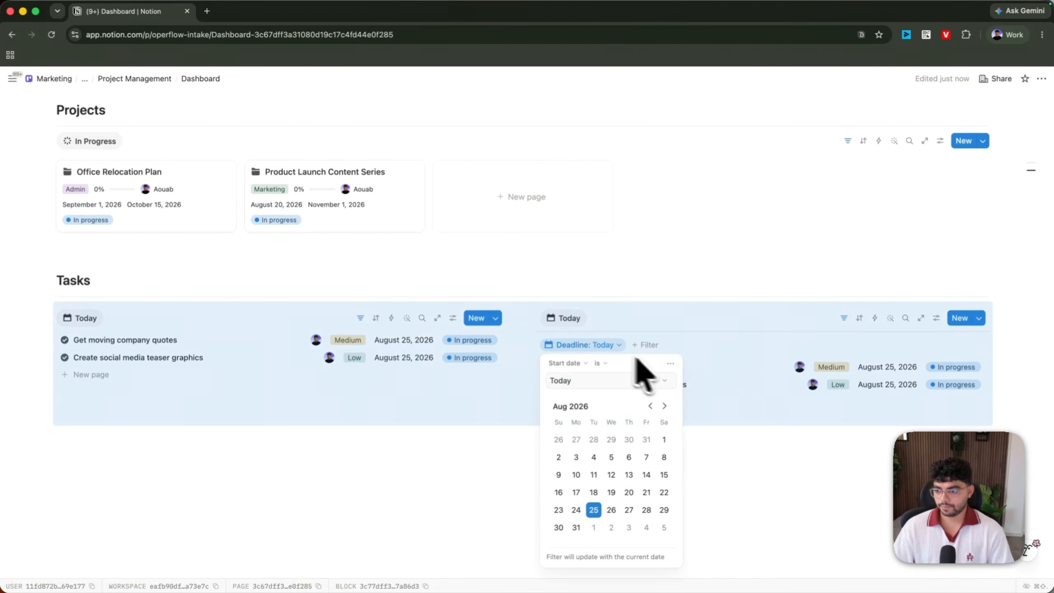
left_click(669, 362)
left_click(704, 368)
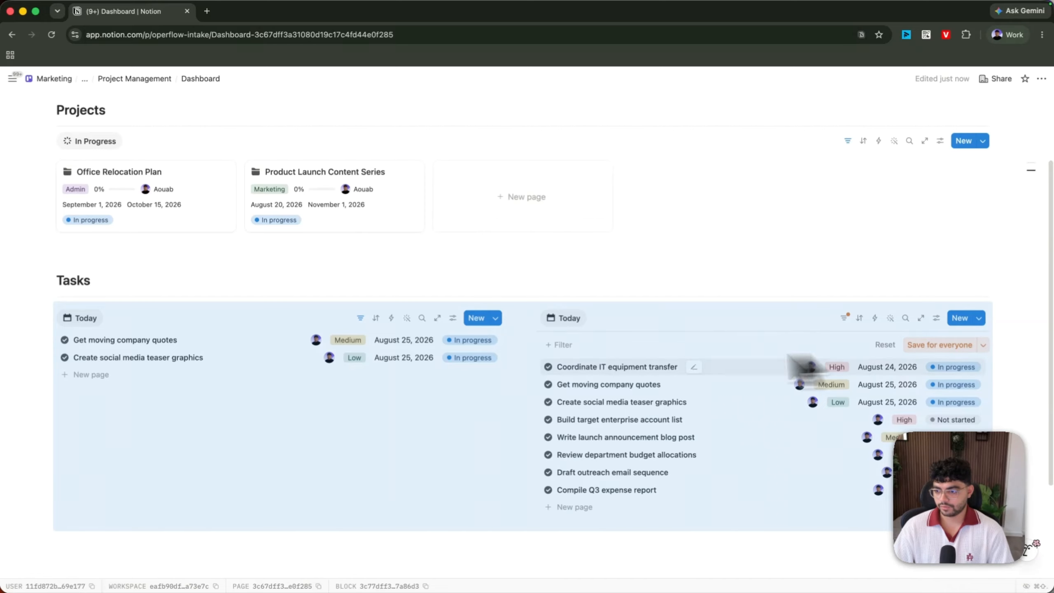
- Filter the copied view by Deadline, with the start date set to is before Today
left_click(558, 346)
left_click(585, 422)
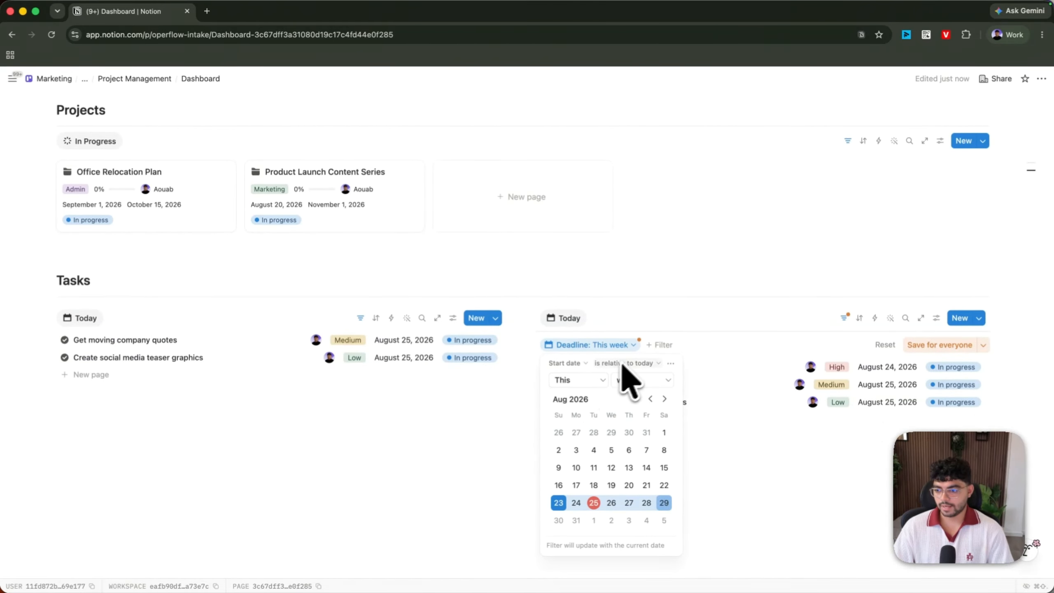
left_click(644, 364)
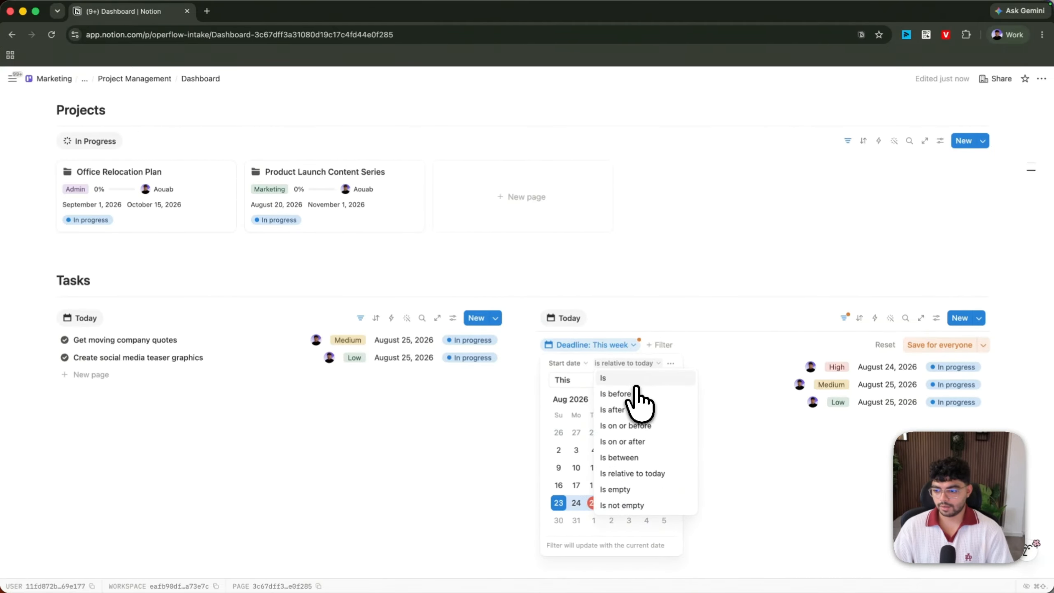
left_click(636, 394)
left_click(666, 381)
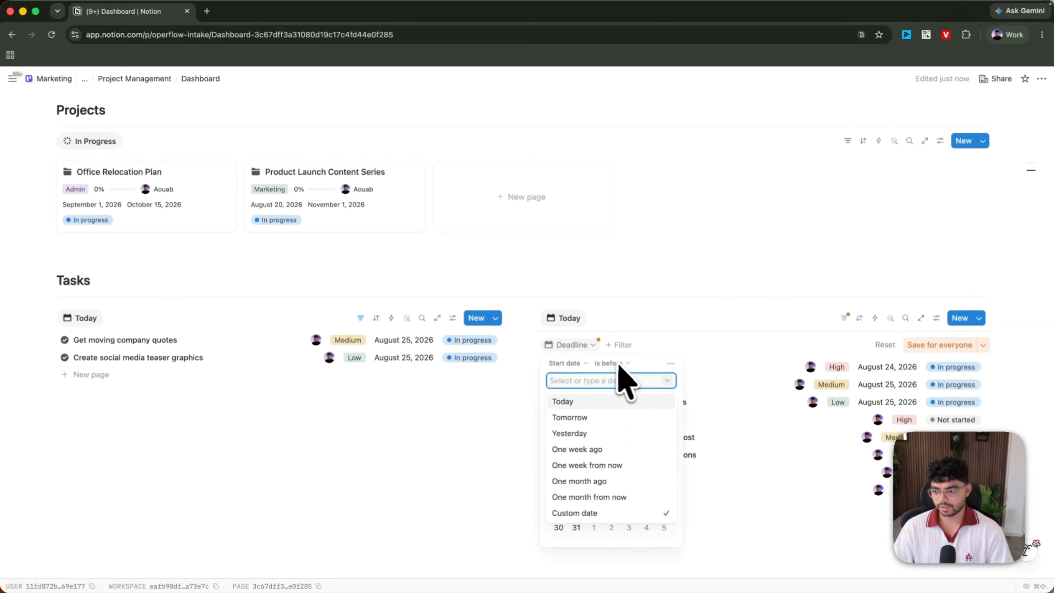
left_click(616, 401)
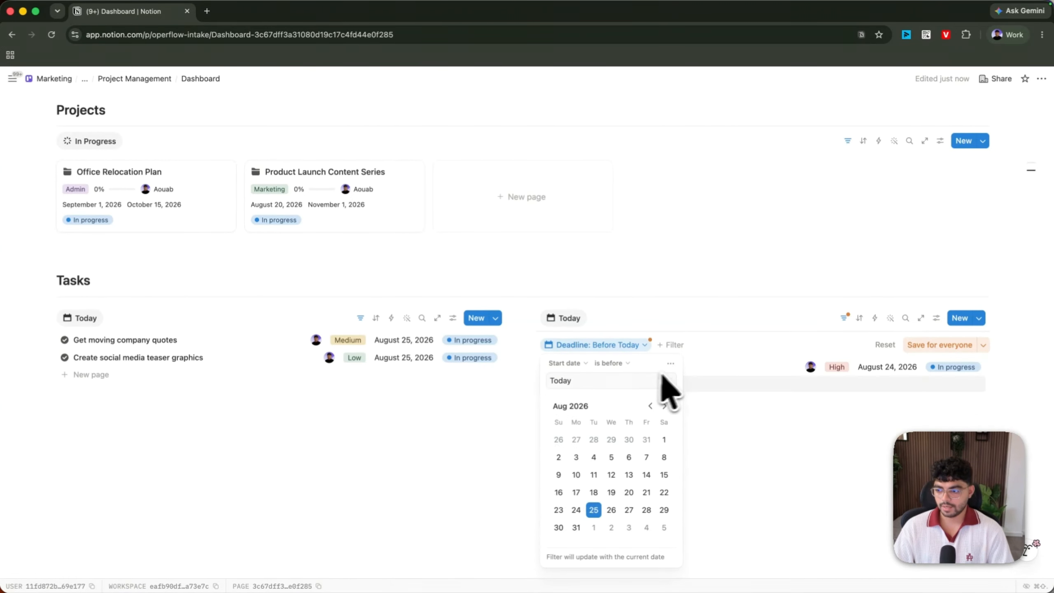
- Add a second filter for Status is not Complete to the copied view and save the filters for everyone
left_click(667, 349)
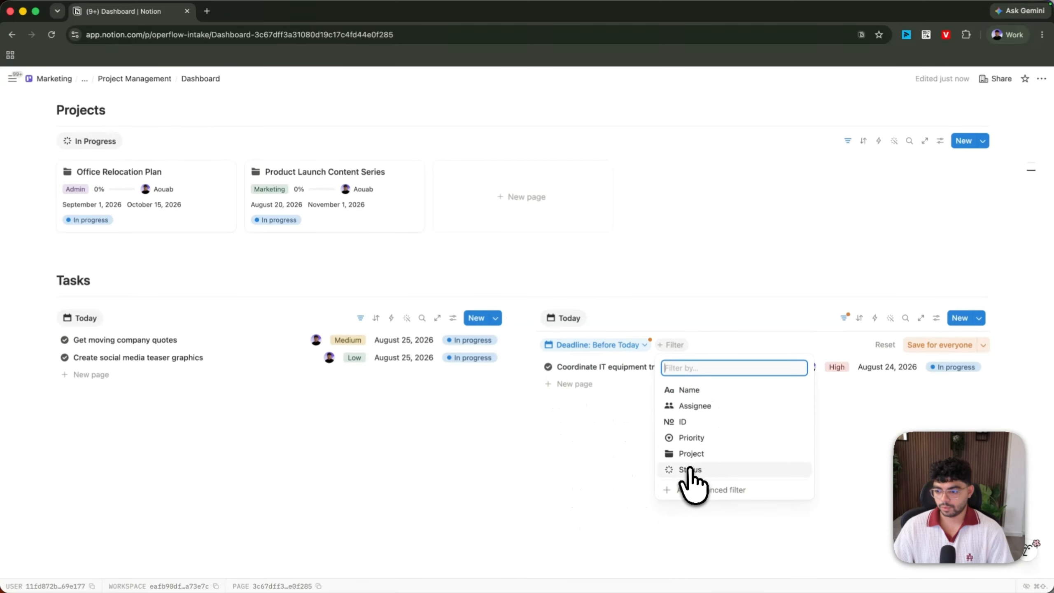
left_click(690, 469)
left_click(693, 363)
left_click(698, 395)
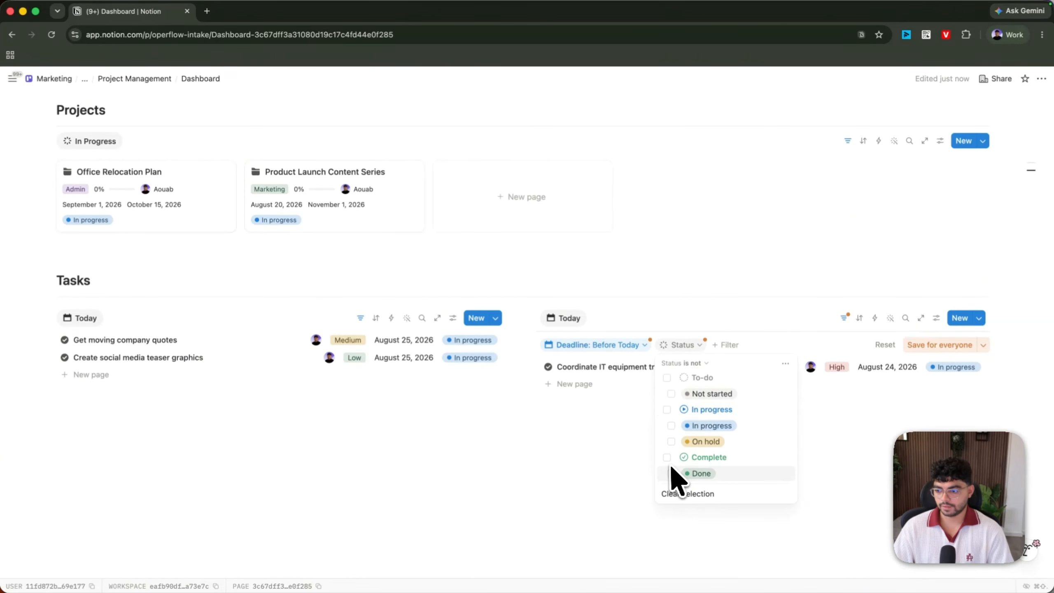
left_click(667, 458)
left_click(912, 346)
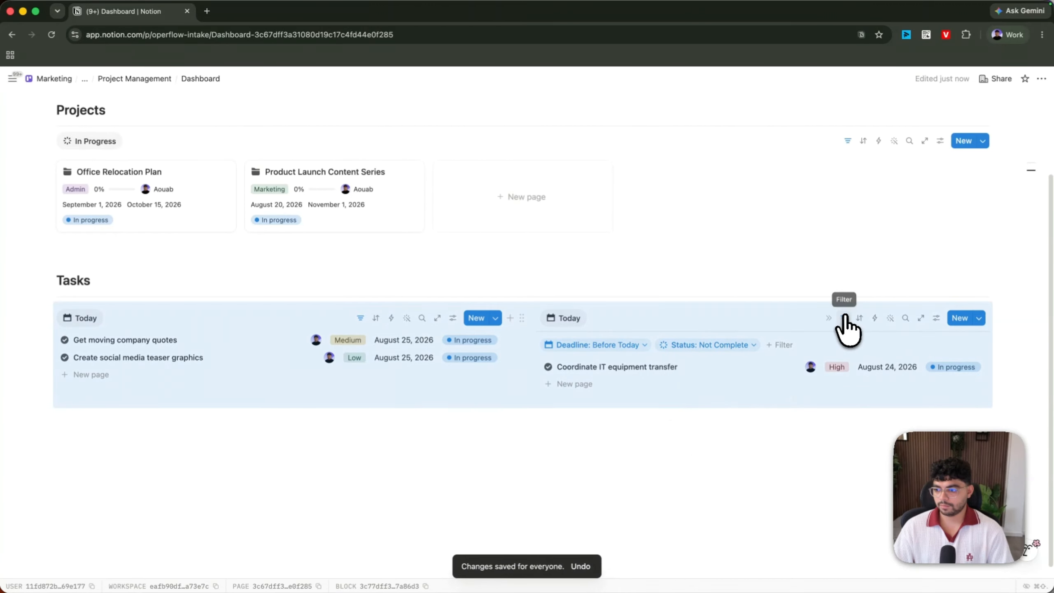
- Rename the copied view to Overdue and give it a circled X icon, found by searching for "x"
left_click(567, 320)
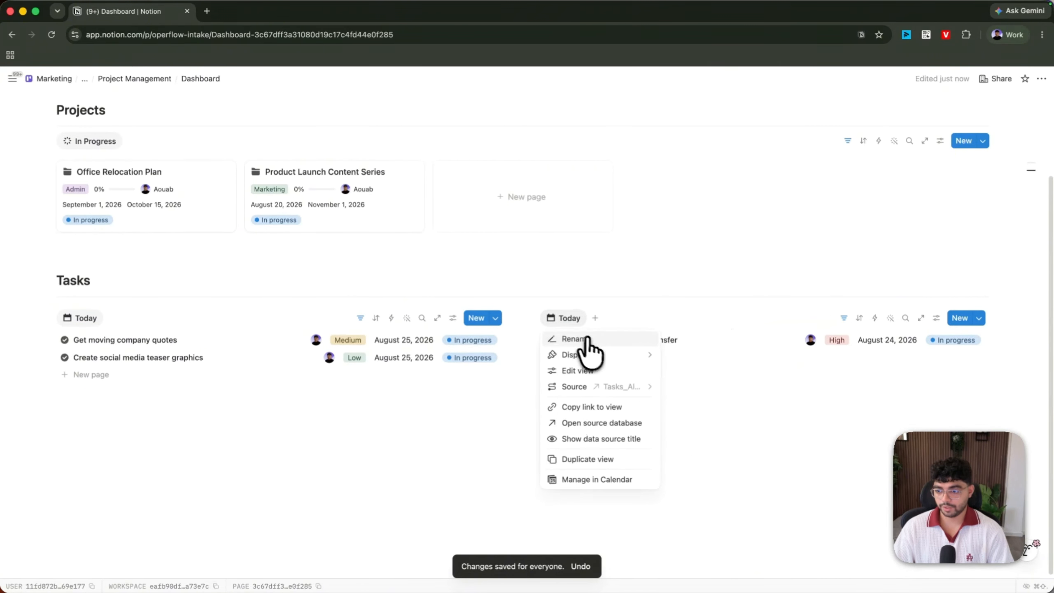
left_click(588, 351)
type("Overd")
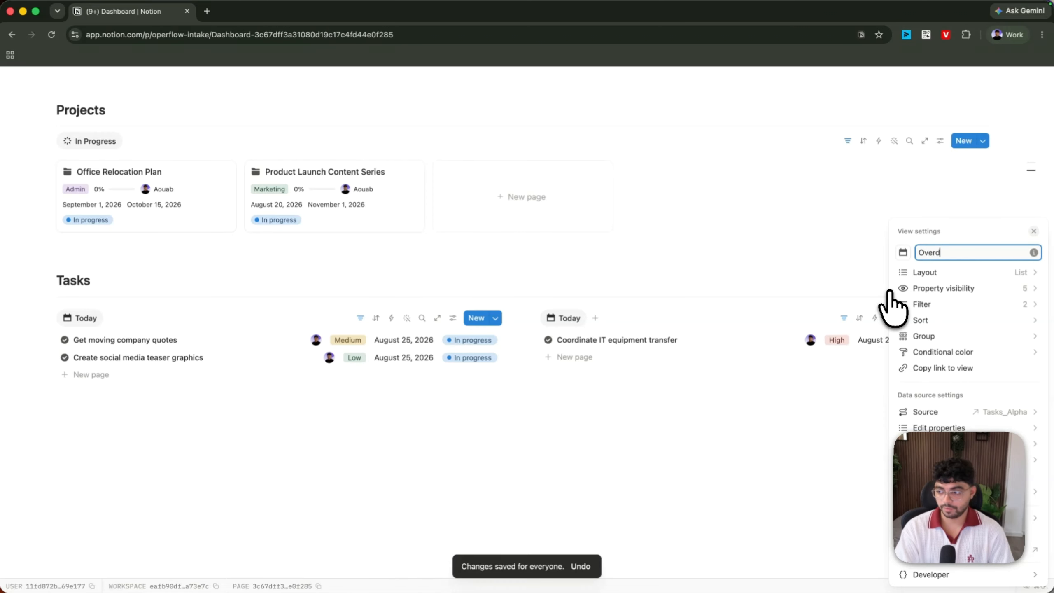
type("ue")
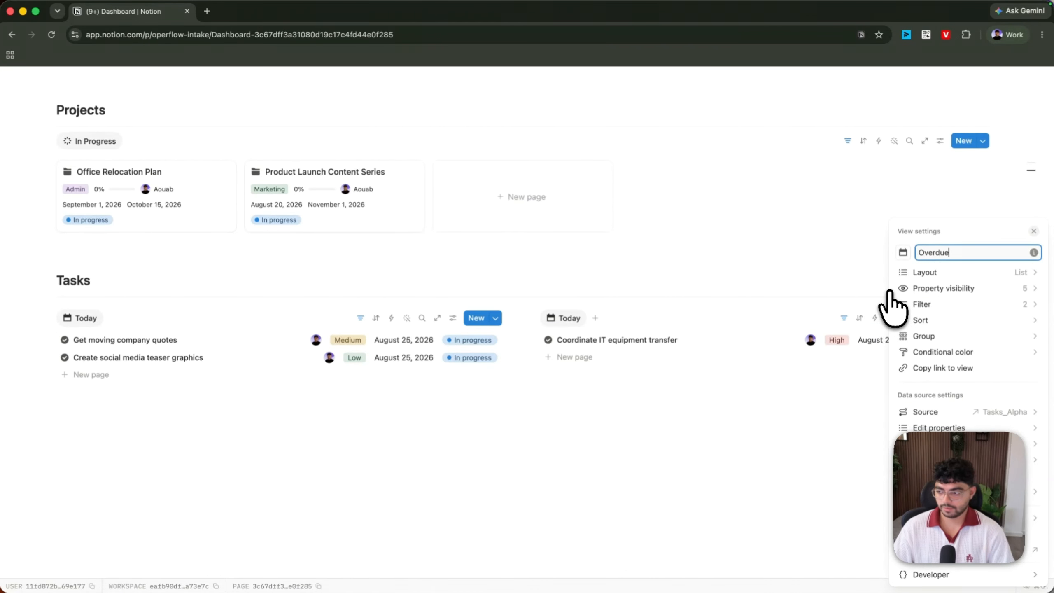
left_click(901, 252)
type("x")
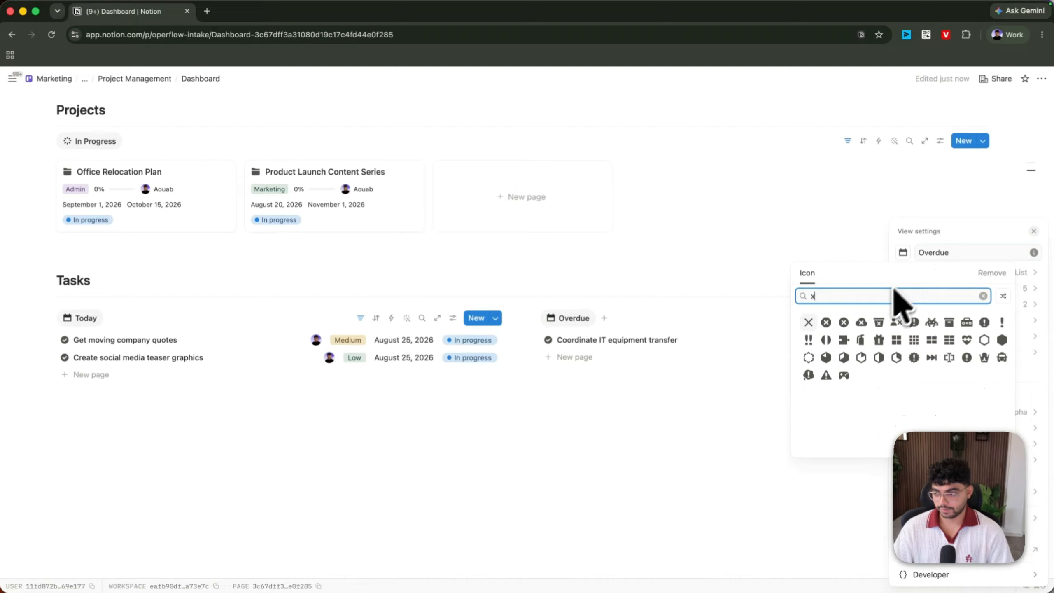
left_click(843, 323)
left_click(714, 318)
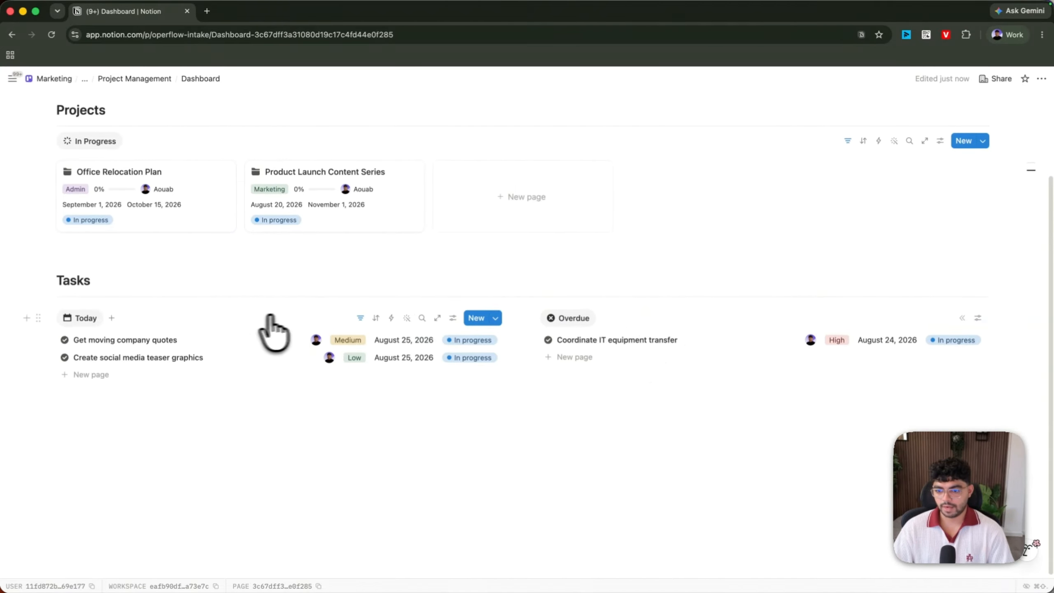
- Duplicate the original Today view and name the copy This week
left_click(82, 315)
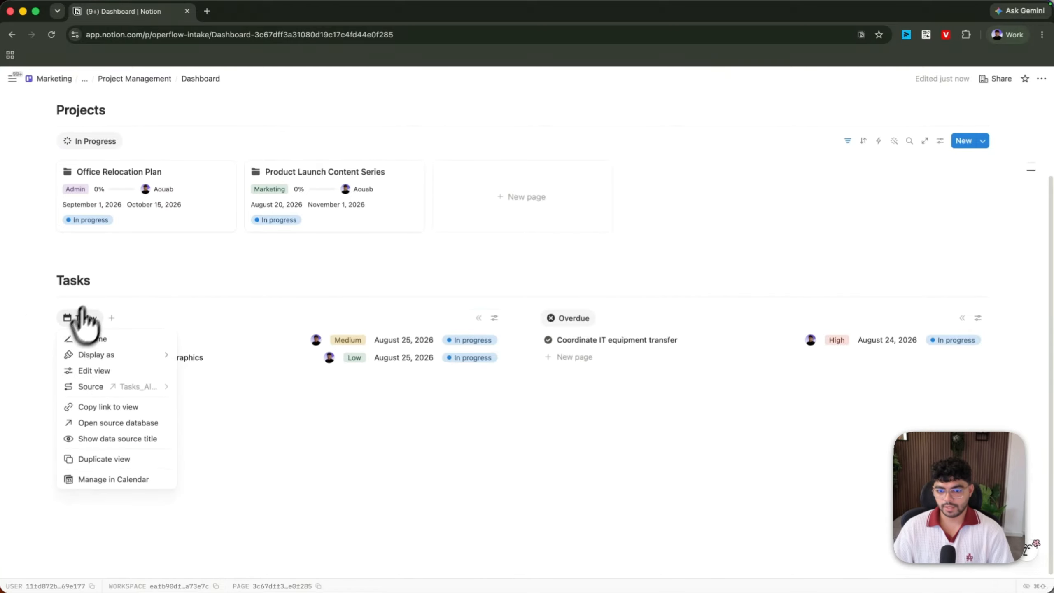
left_click(91, 458)
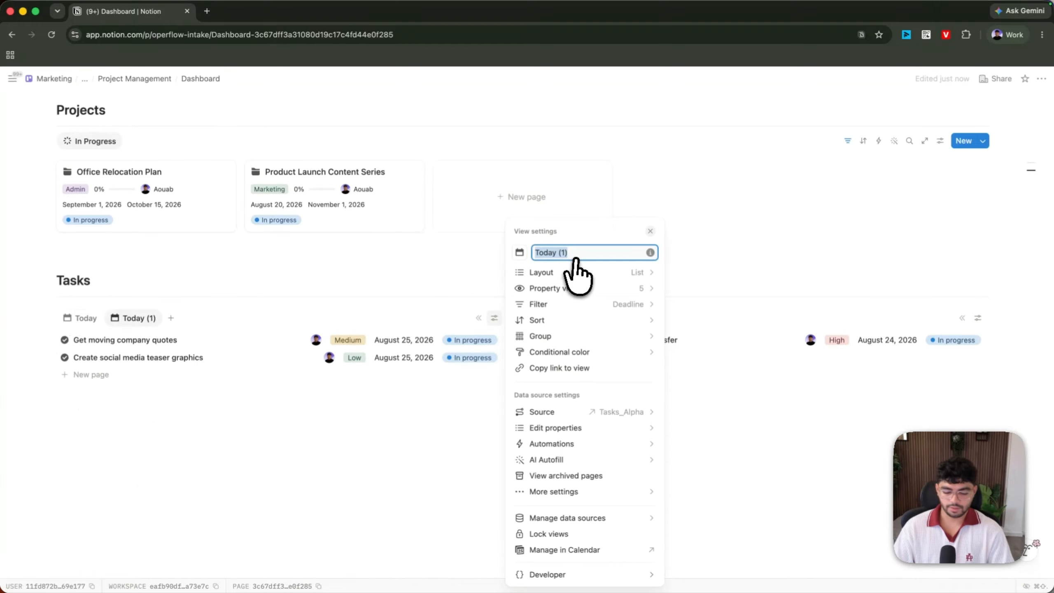
type("This week")
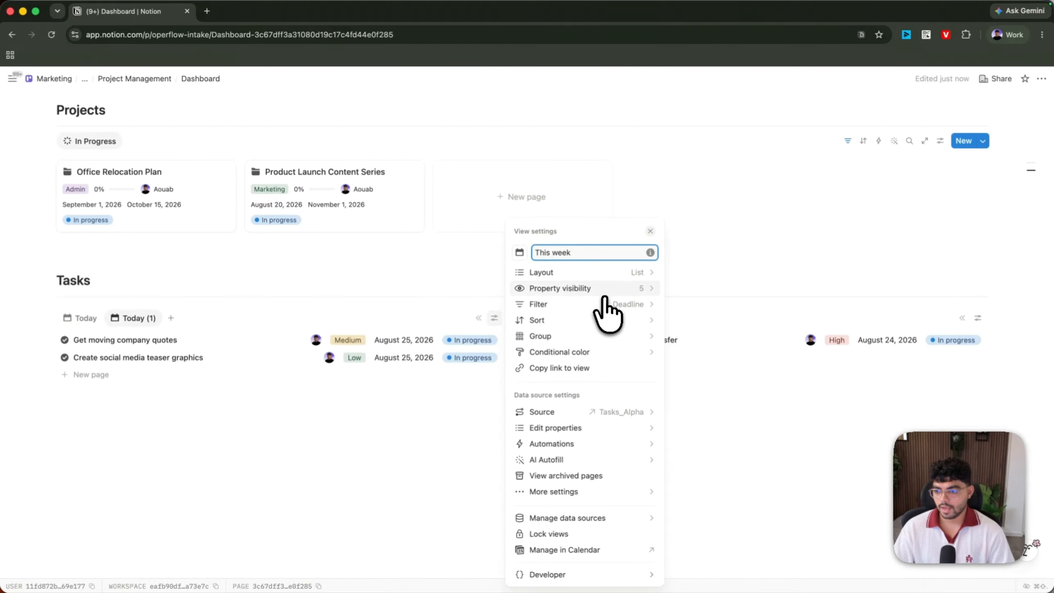
- Change the This week view's Deadline filter to relative to today, This week, save it for everyone, and return to the Today view
left_click(606, 304)
left_click(601, 371)
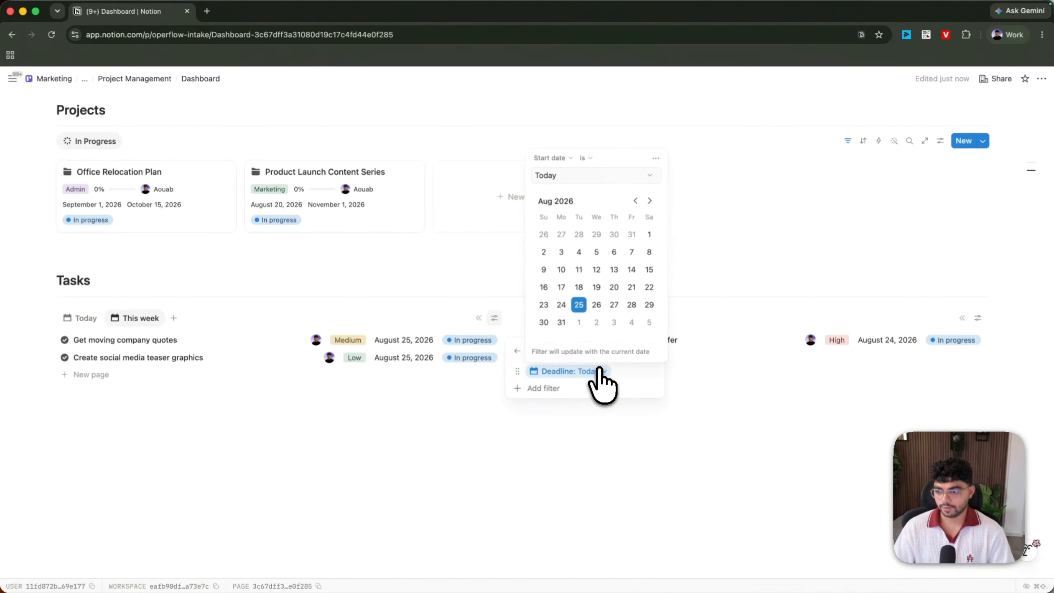
left_click(584, 158)
left_click(615, 268)
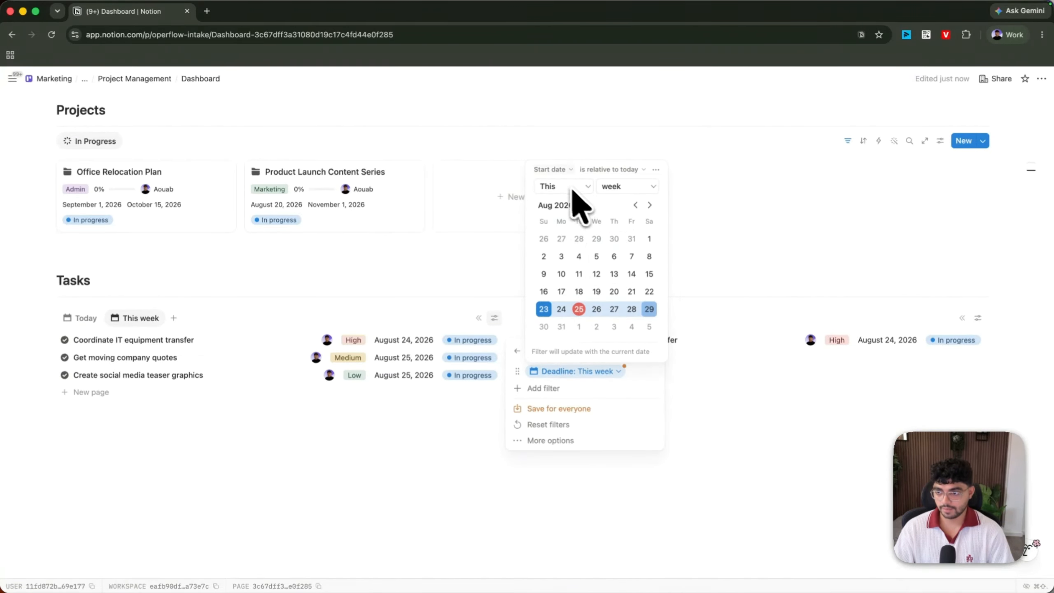
left_click(578, 408)
left_click(83, 363)
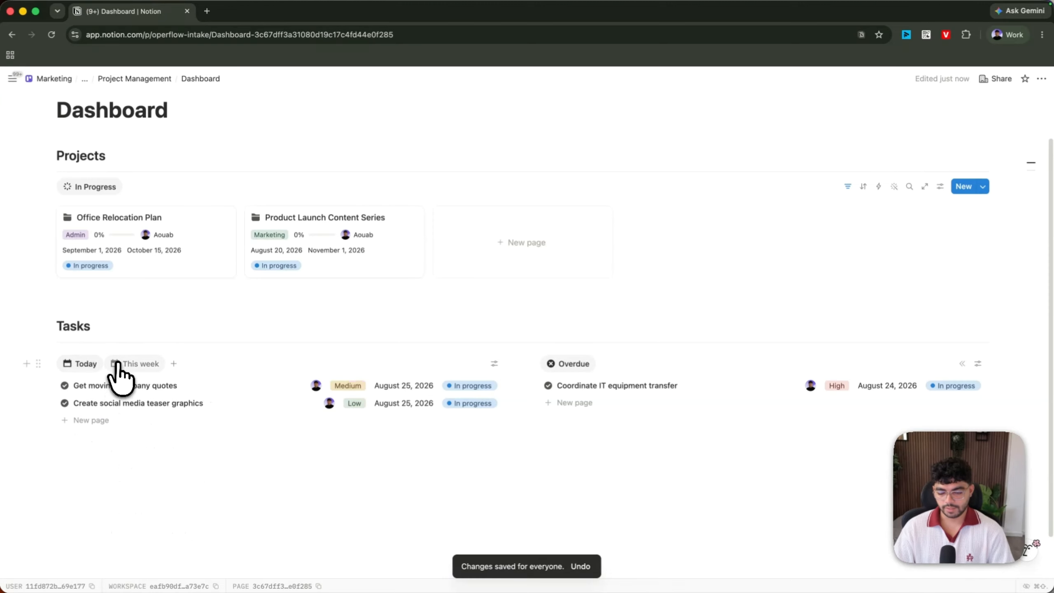
left_click(132, 364)
left_click(83, 363)
scroll(108, 394, "up", 2)
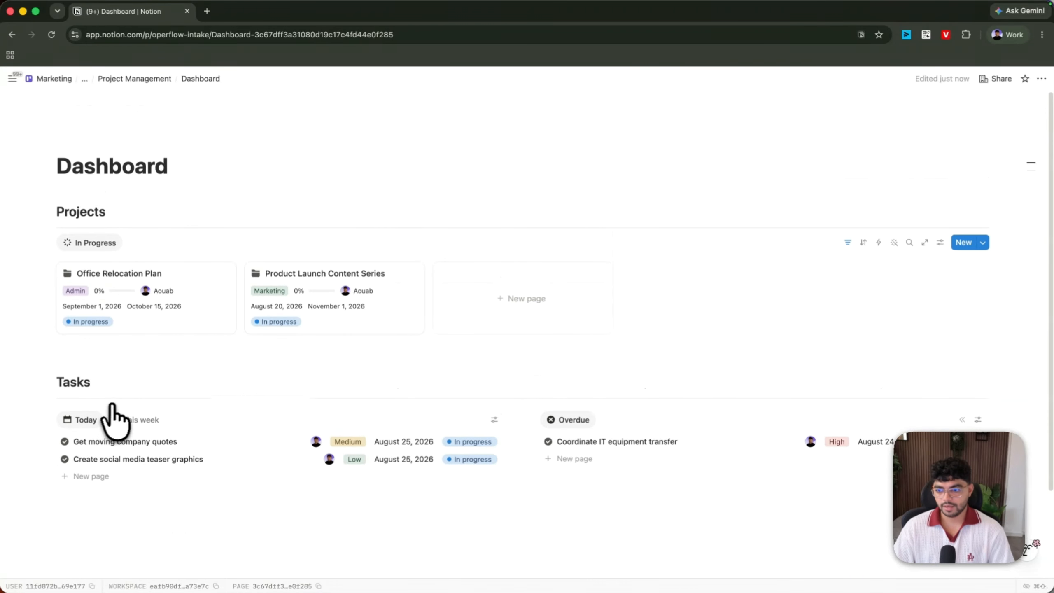
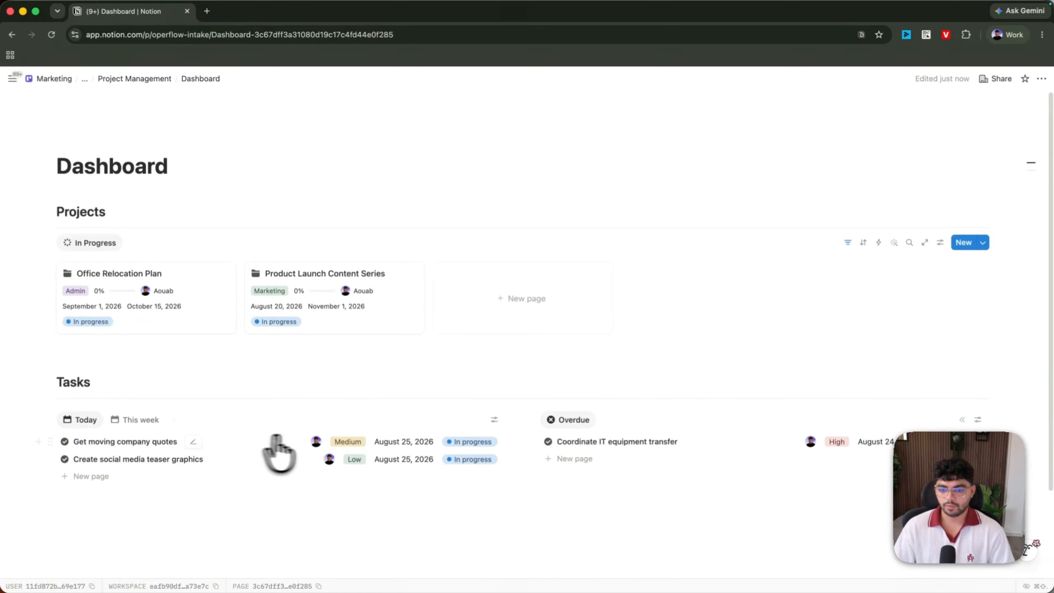
- Below the task views, add a Heading 2 titled Workload with a divider under it
scroll(305, 452, "down", 3)
left_click(300, 475)
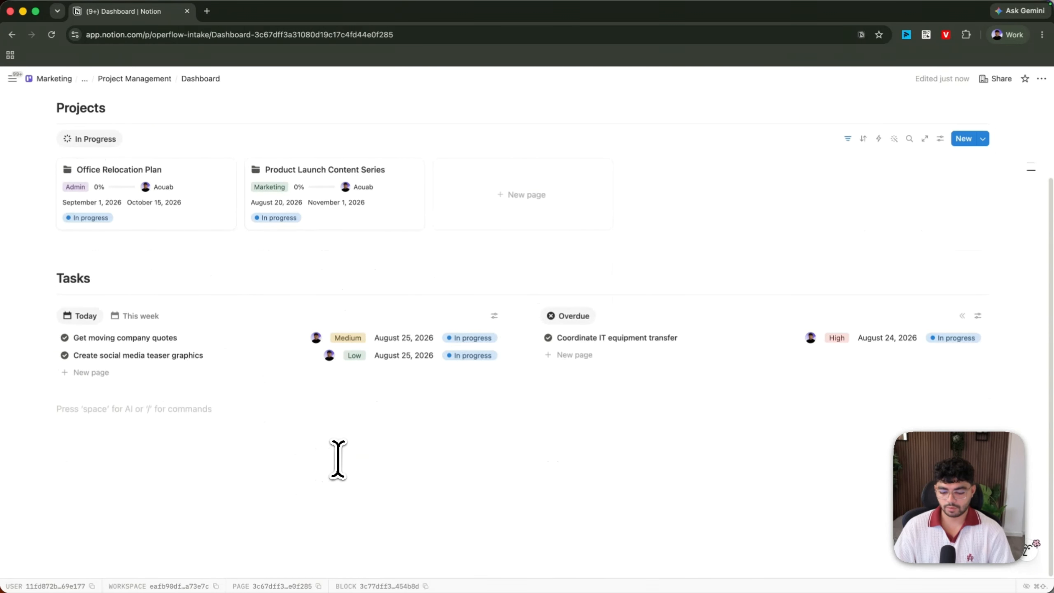
key("Return")
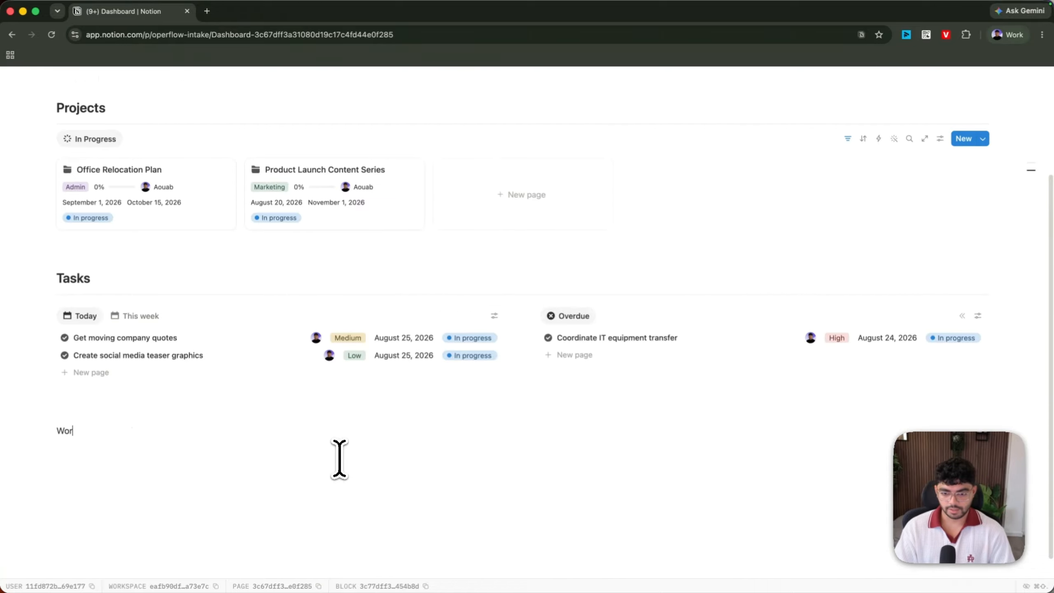
type("Workload")
right_click(92, 442)
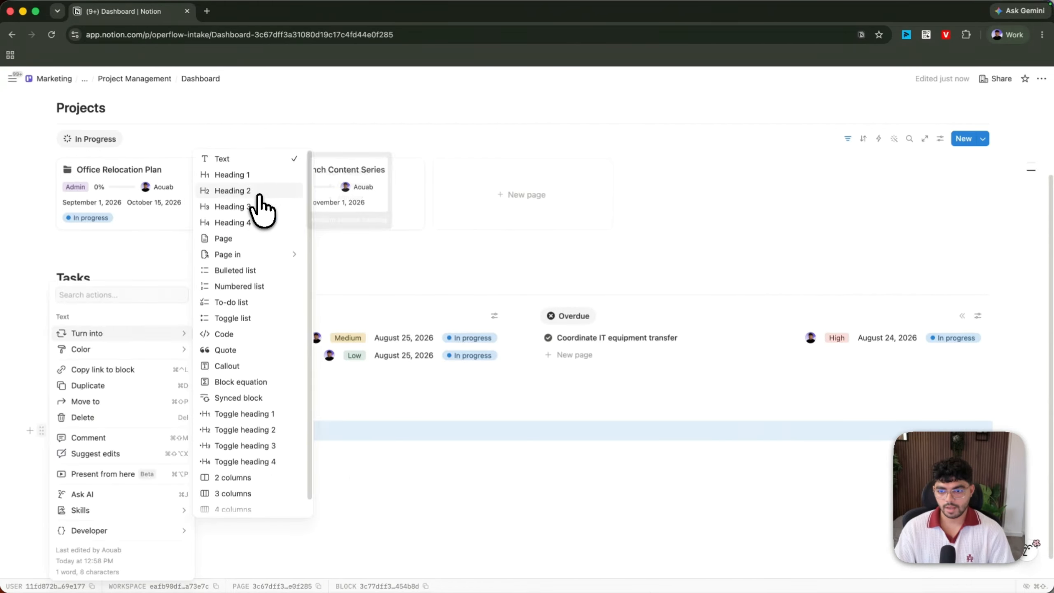
left_click(257, 193)
left_click(187, 463)
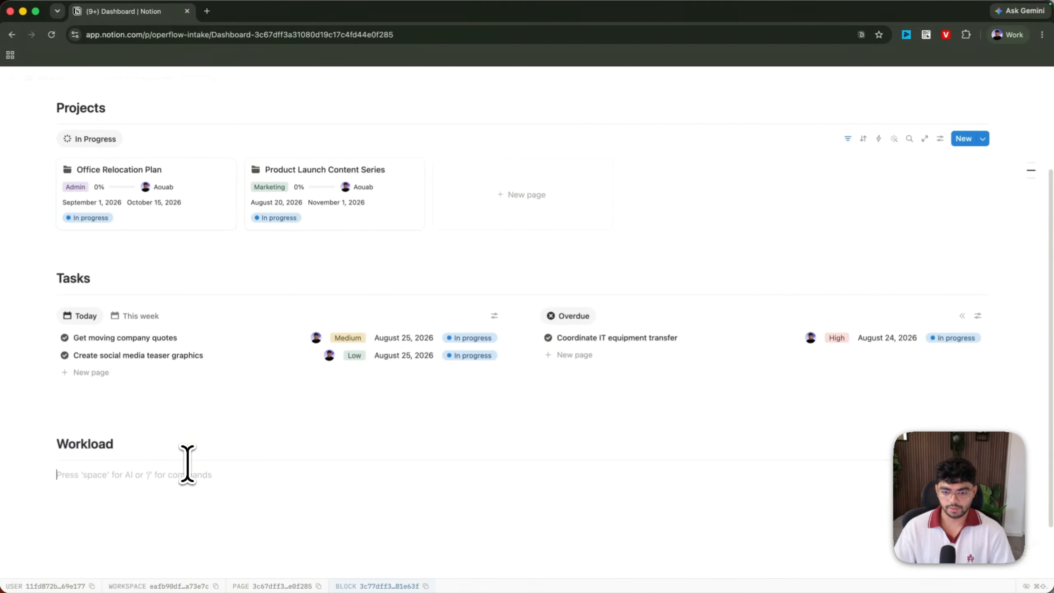
- Copy the link to the In Progress projects view, paste it under Workload as a linked database, and base it on the All view
scroll(153, 394, "up", 3)
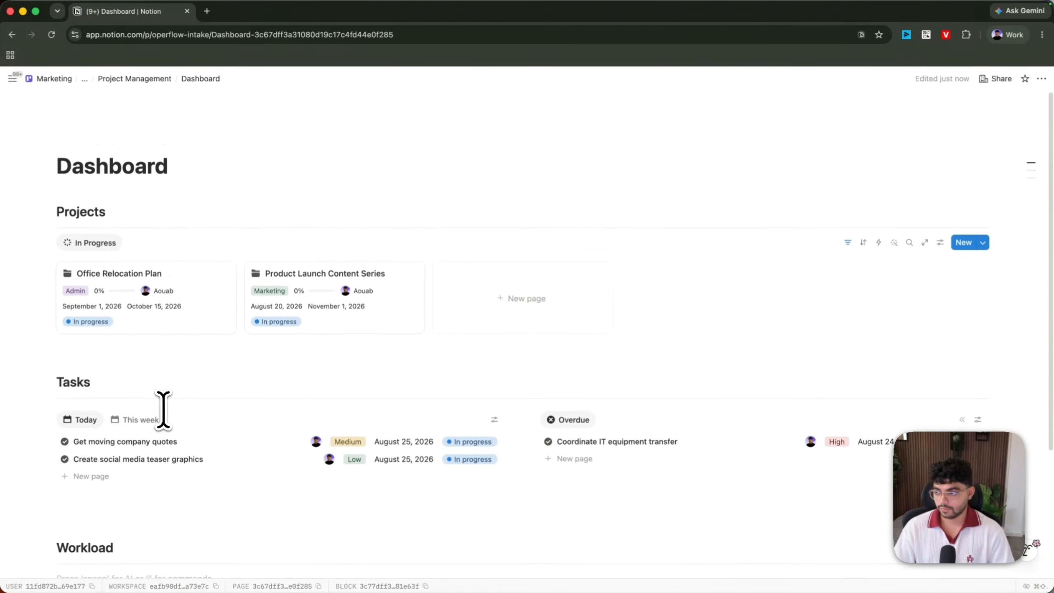
scroll(164, 398, "down", 3)
left_click(93, 168)
left_click(114, 255)
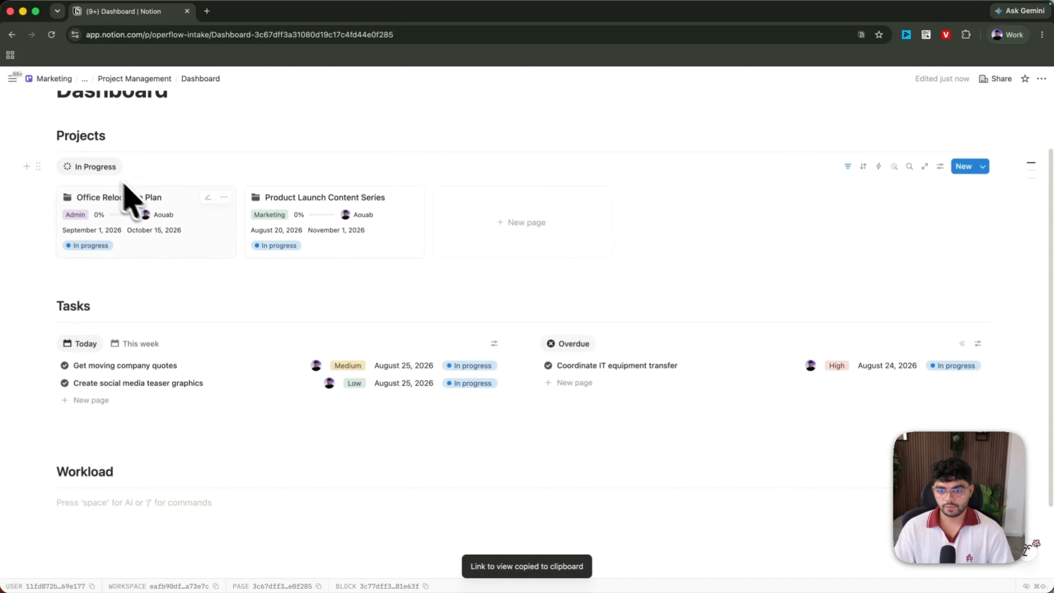
scroll(135, 411, "down", 3)
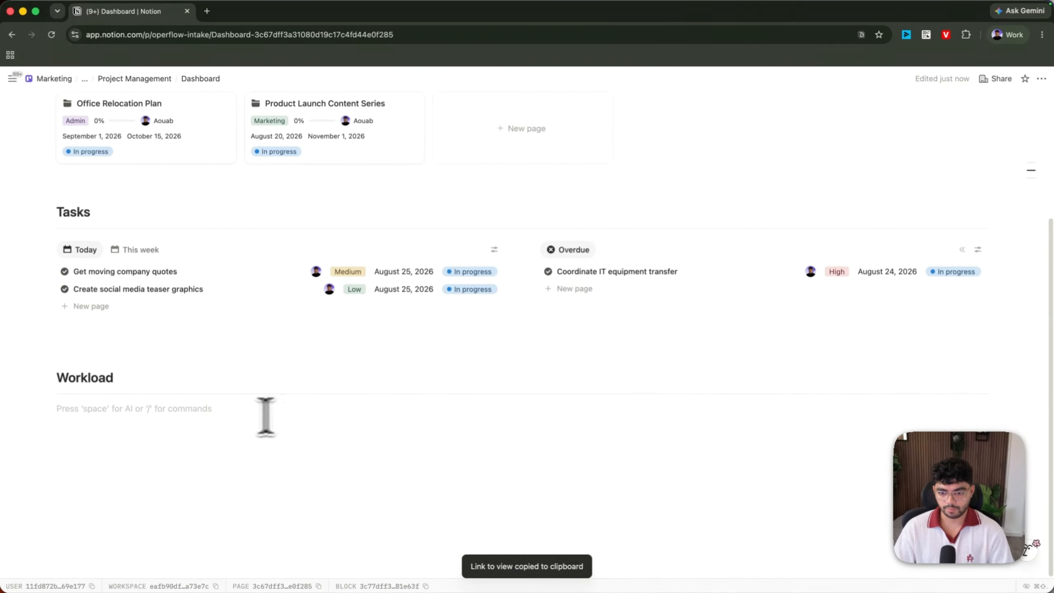
type("/")
scroll(153, 383, "down", 3)
key("BackSpace")
key("super+v")
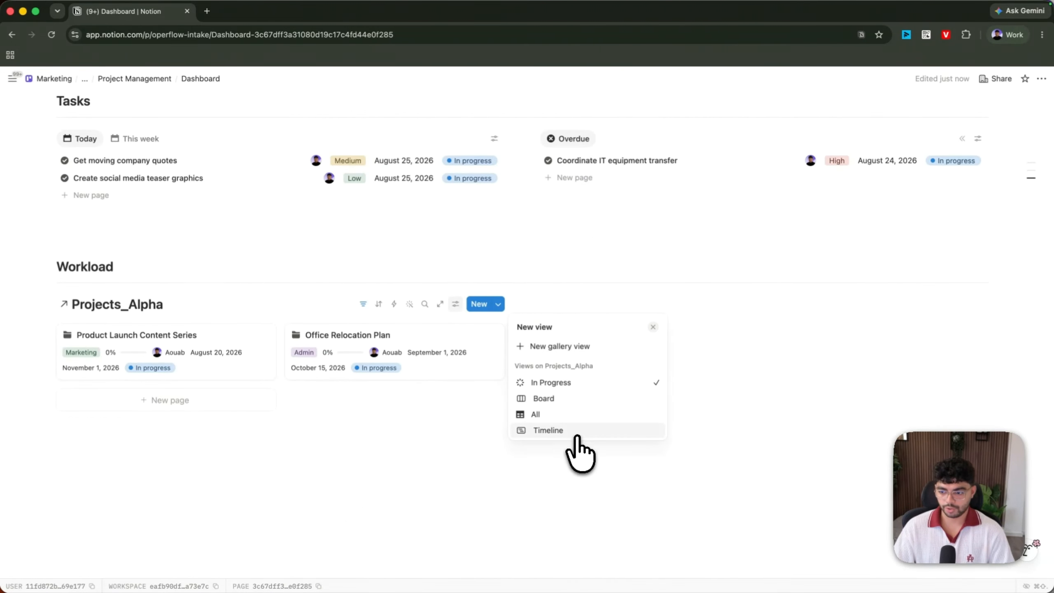
left_click(558, 415)
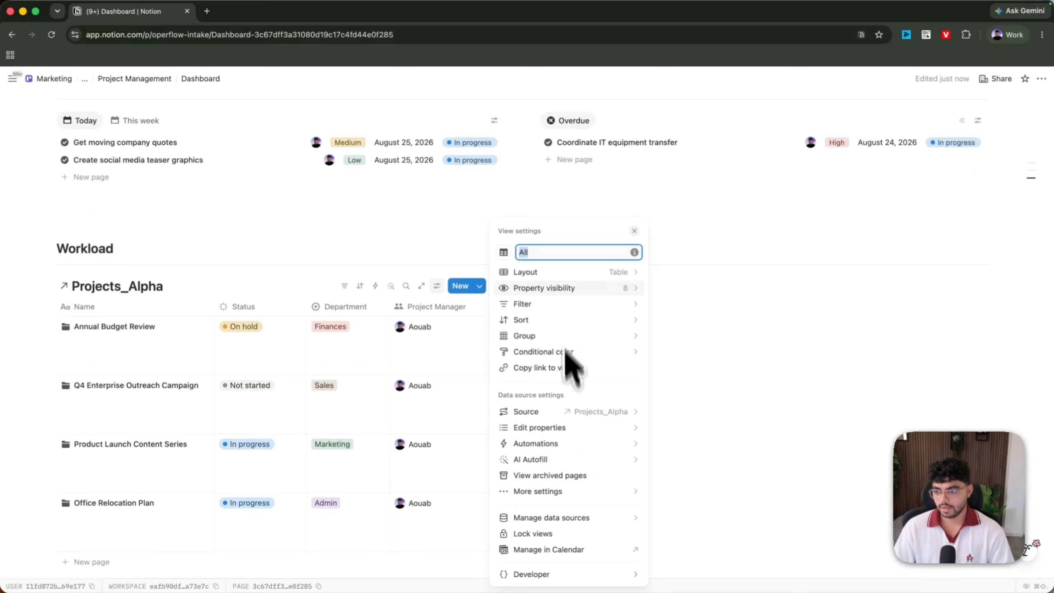
- Change the linked Projects_Alpha view under Workload to the Chart layout and hide its data source title
left_click(545, 274)
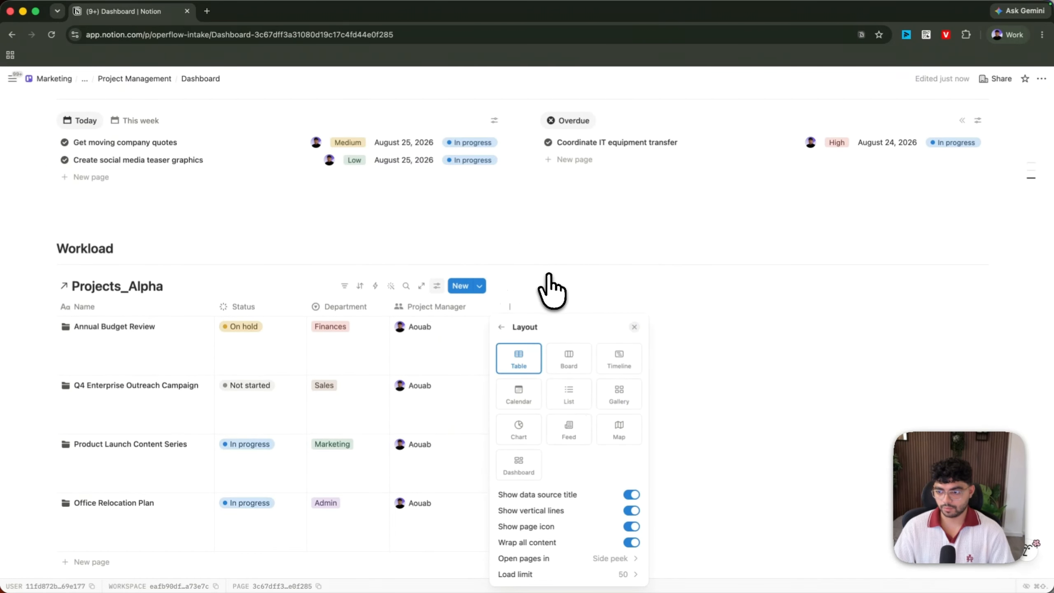
left_click(519, 428)
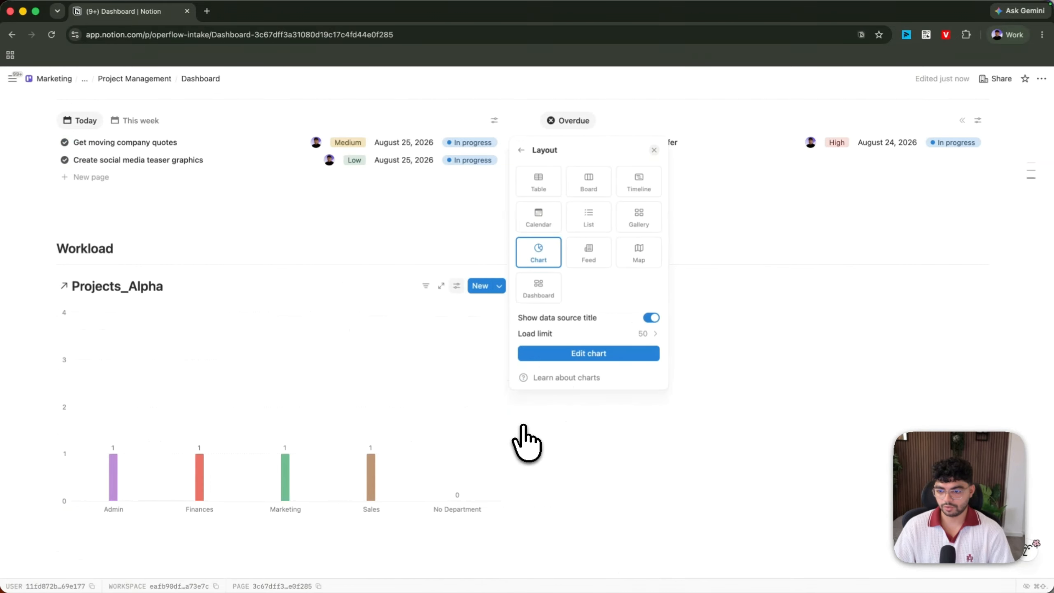
left_click(233, 292)
left_click(186, 288)
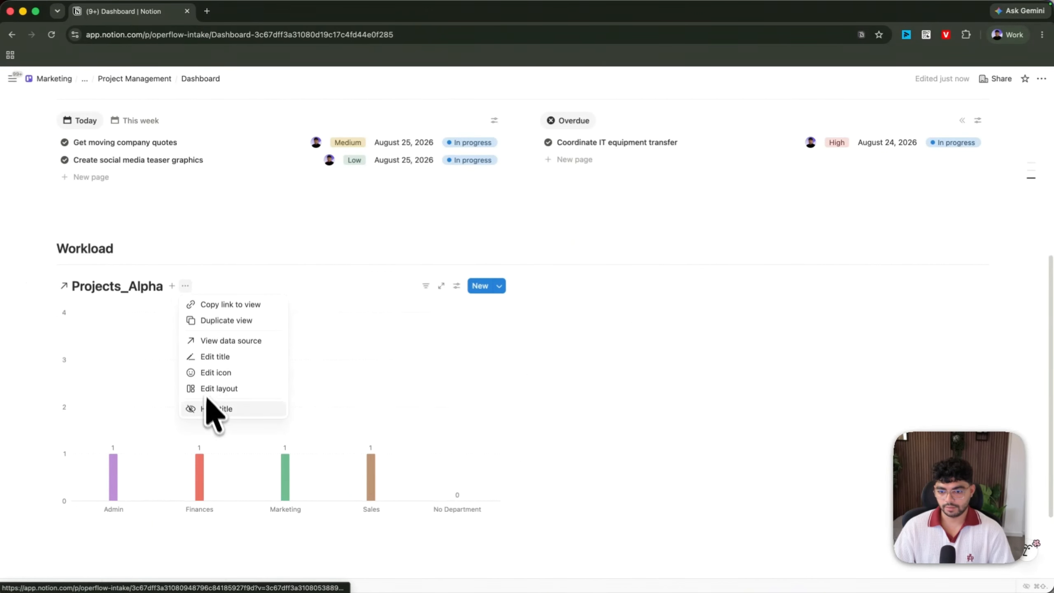
left_click(211, 410)
- Preview the Workload chart as horizontal bars and restore the vertical bar type
left_click(457, 287)
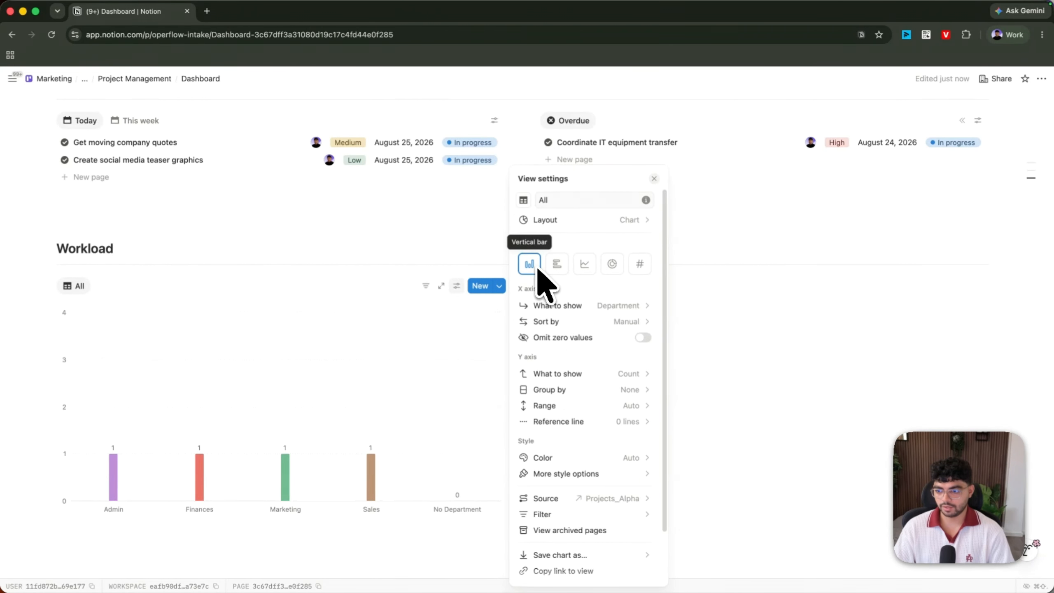
left_click(556, 266)
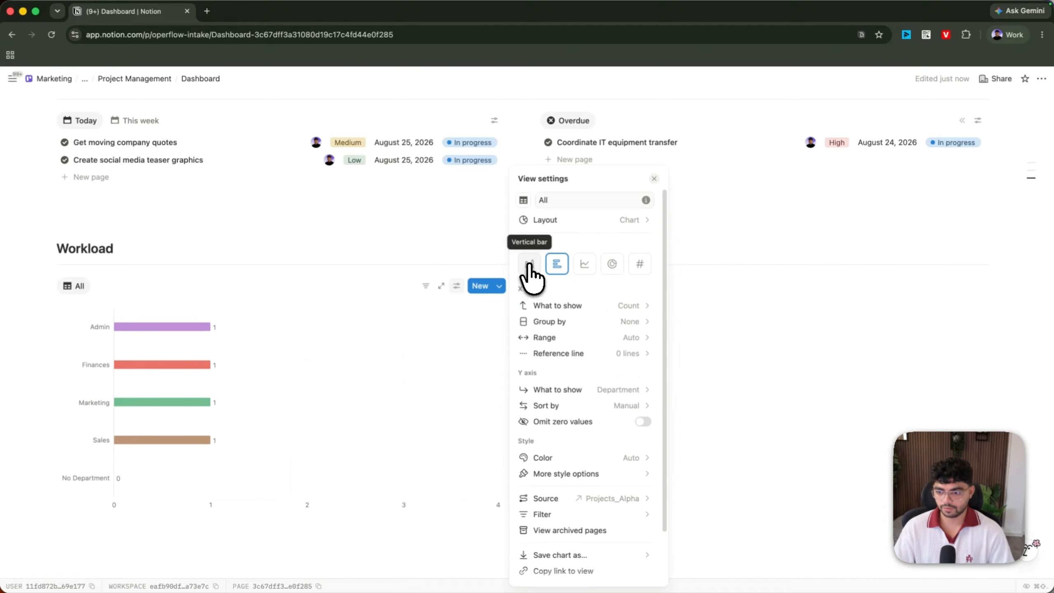
left_click(529, 266)
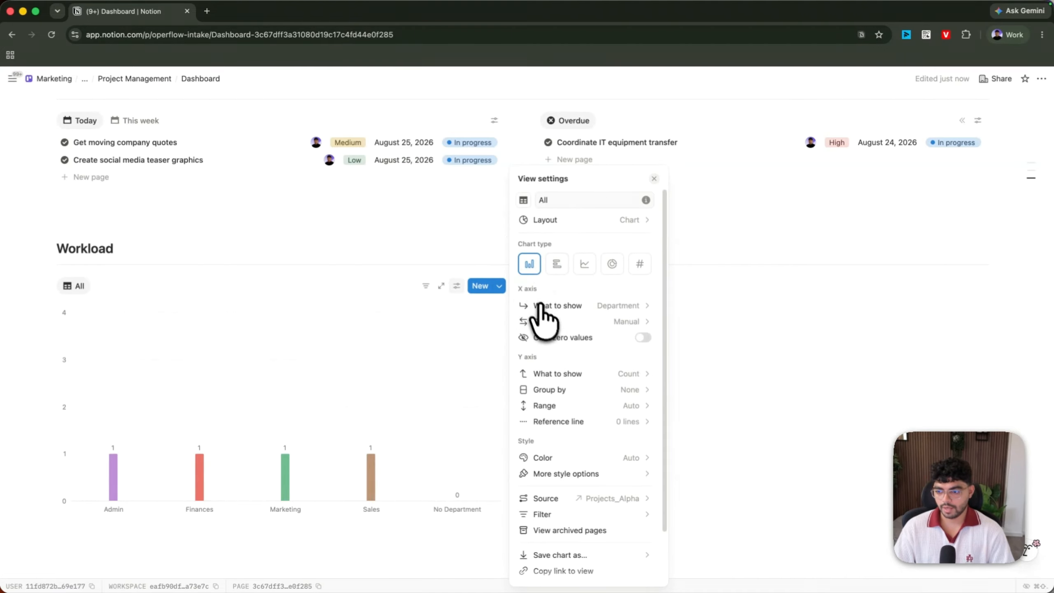
left_click(90, 511)
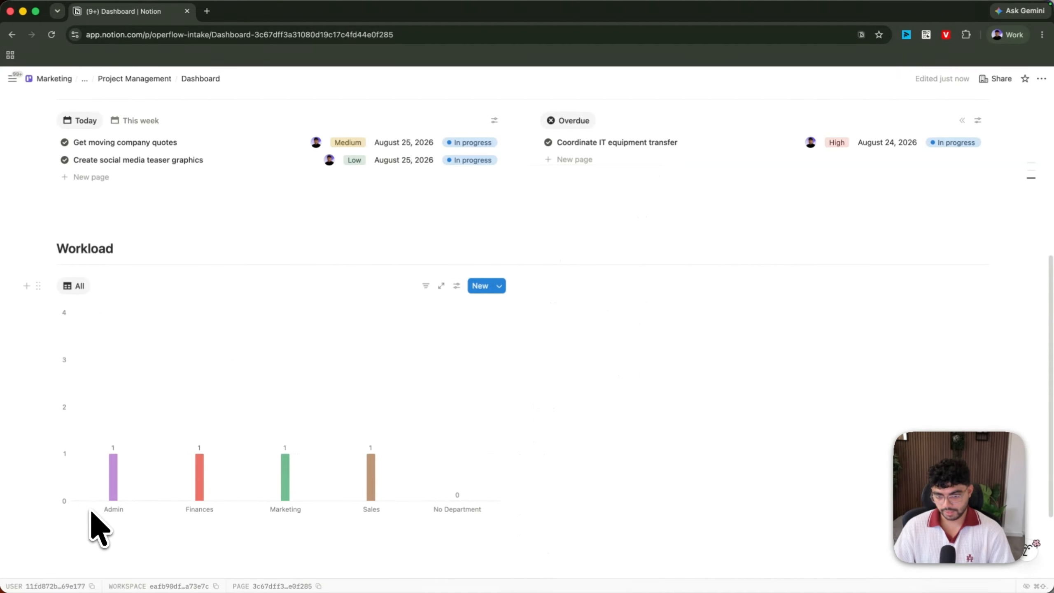
- Set the Workload chart's X axis to show Project Manager
left_click(456, 286)
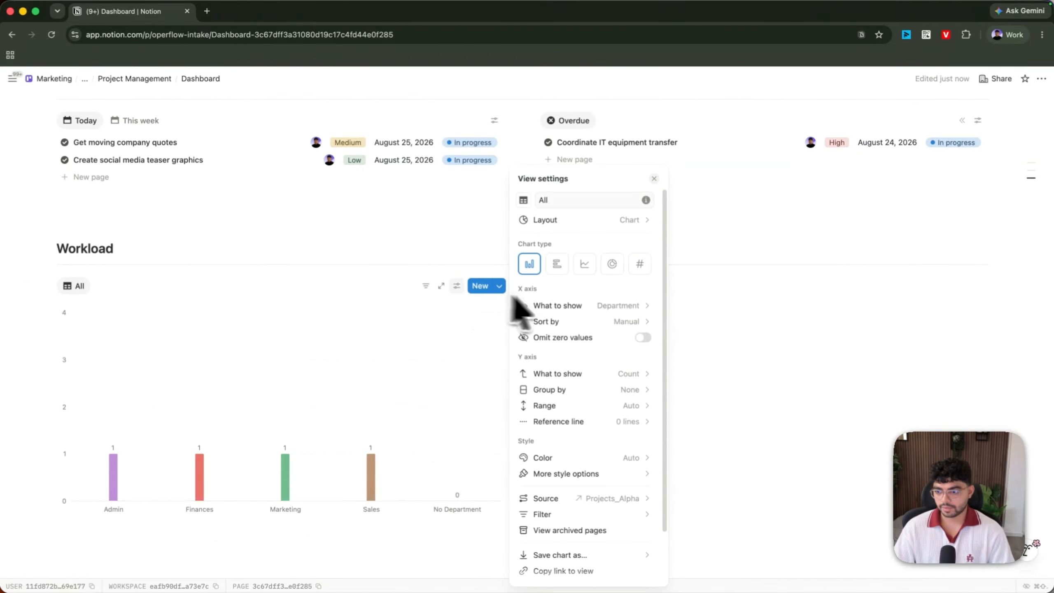
left_click(556, 305)
left_click(576, 412)
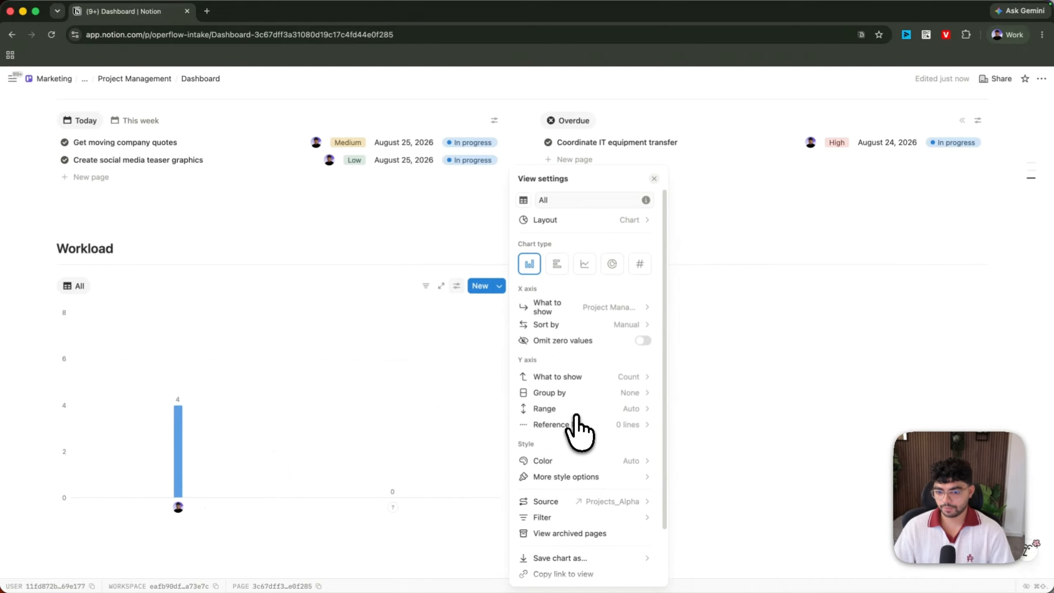
left_click(99, 324)
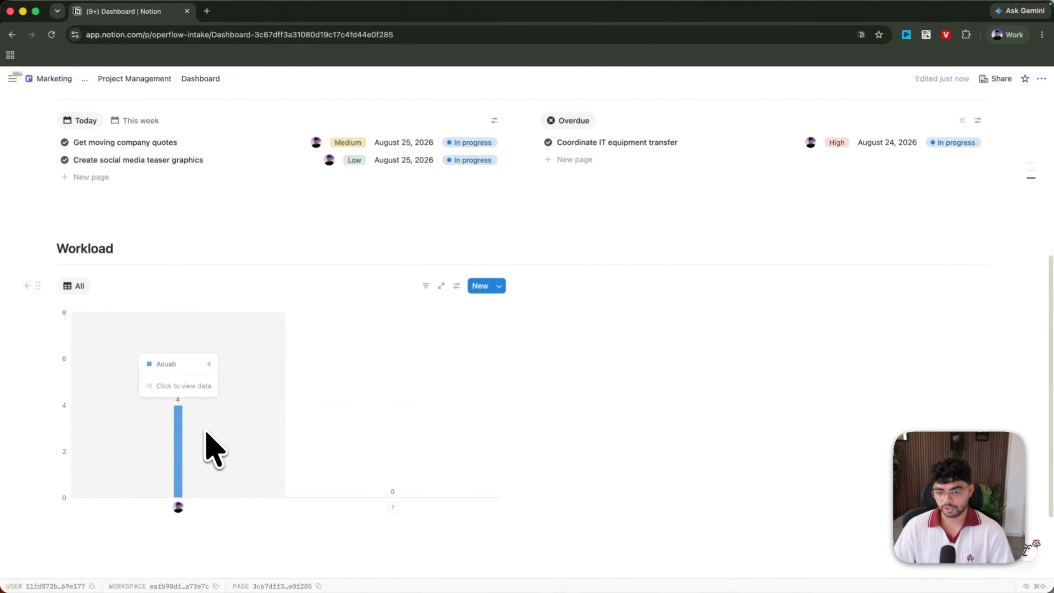
- Filter the Workload chart so Status is not Complete or On hold, and save the filter for everyone
left_click(425, 285)
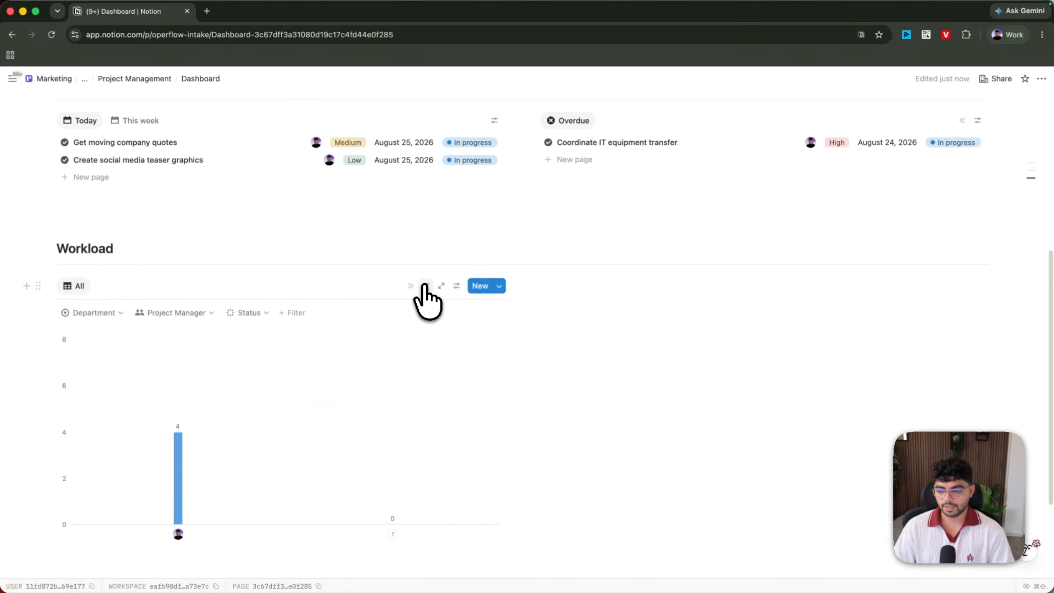
left_click(245, 312)
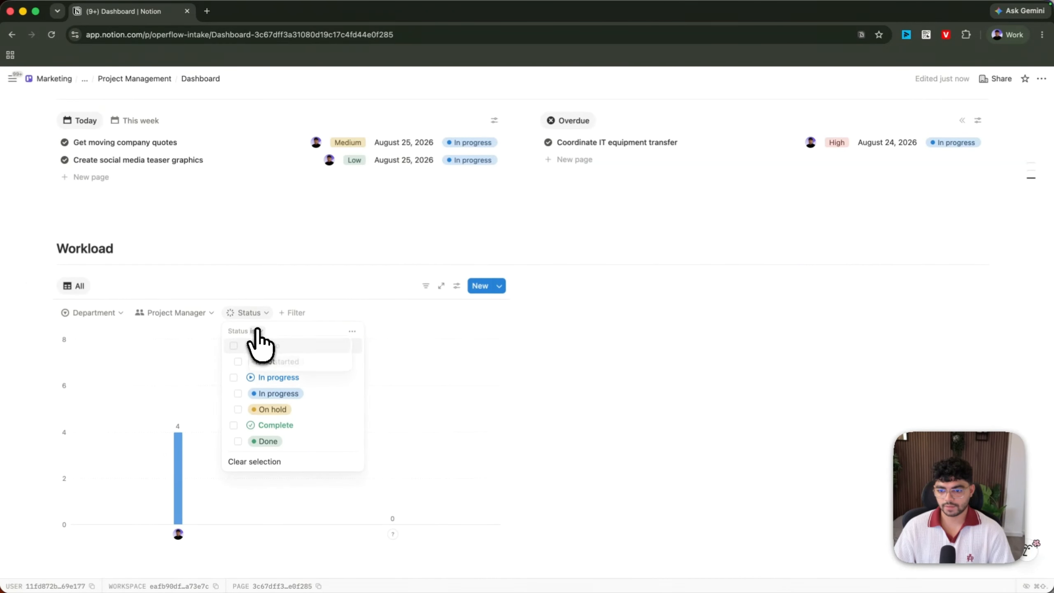
left_click(252, 426)
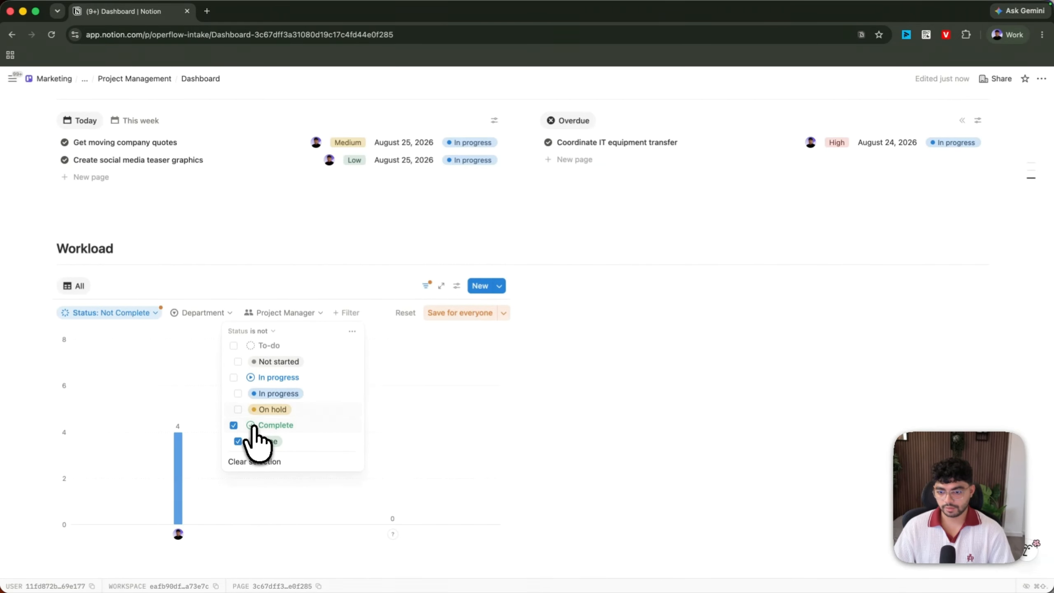
left_click(237, 408)
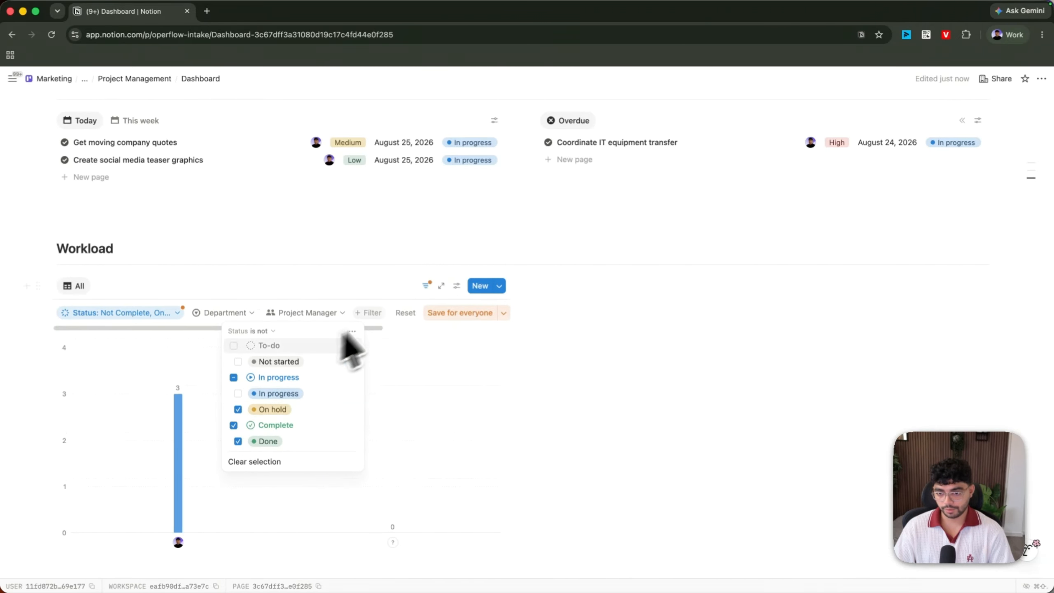
left_click(440, 312)
- Group the Workload chart's Y axis by Status, using the individual status options
mouse_move(153, 416)
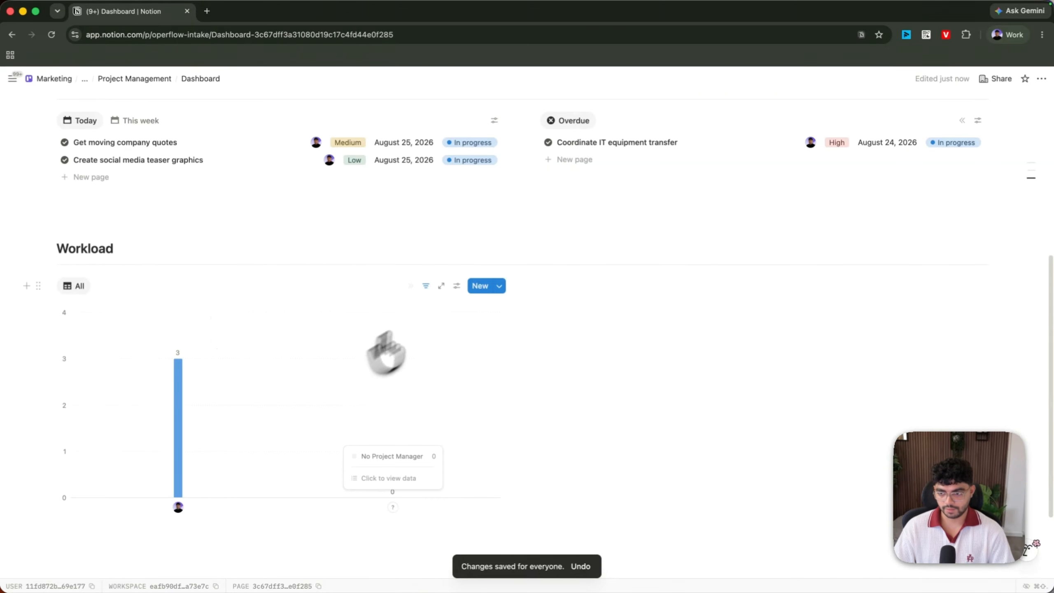
left_click(457, 286)
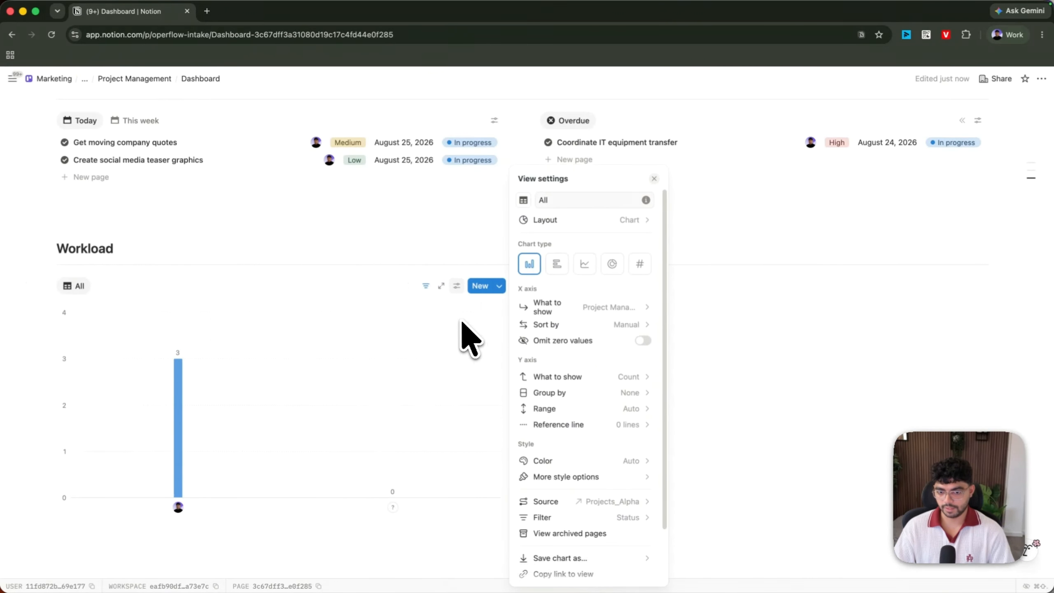
left_click(581, 392)
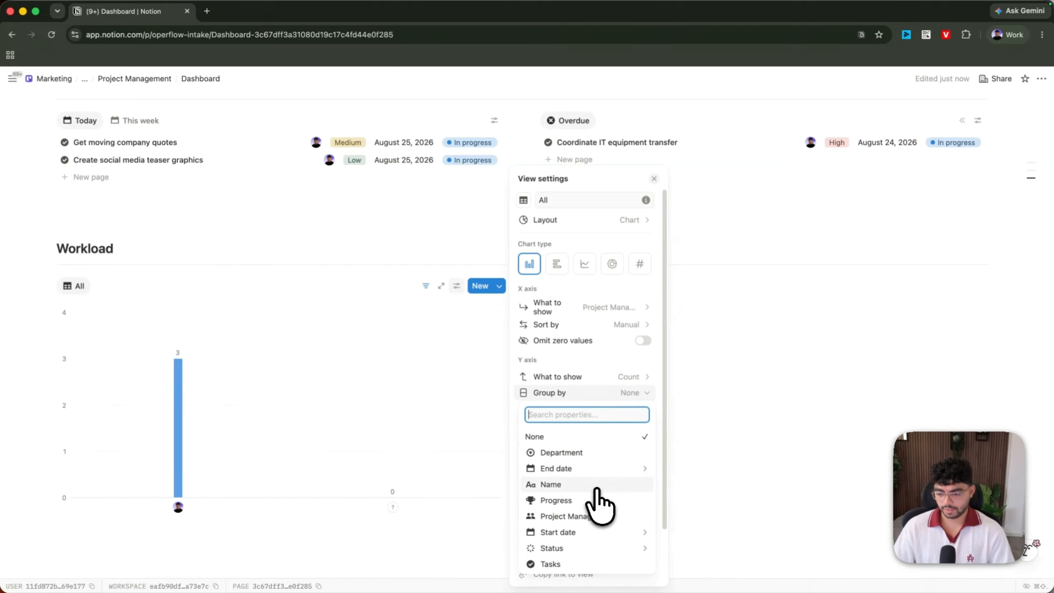
mouse_move(660, 550)
left_click(692, 558)
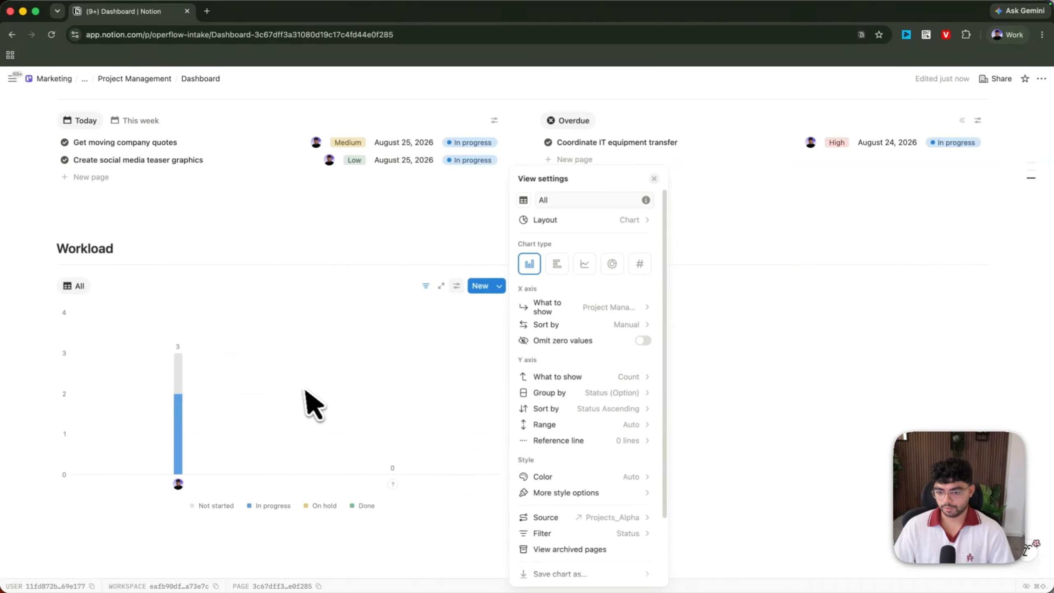
left_click(306, 392)
mouse_move(169, 408)
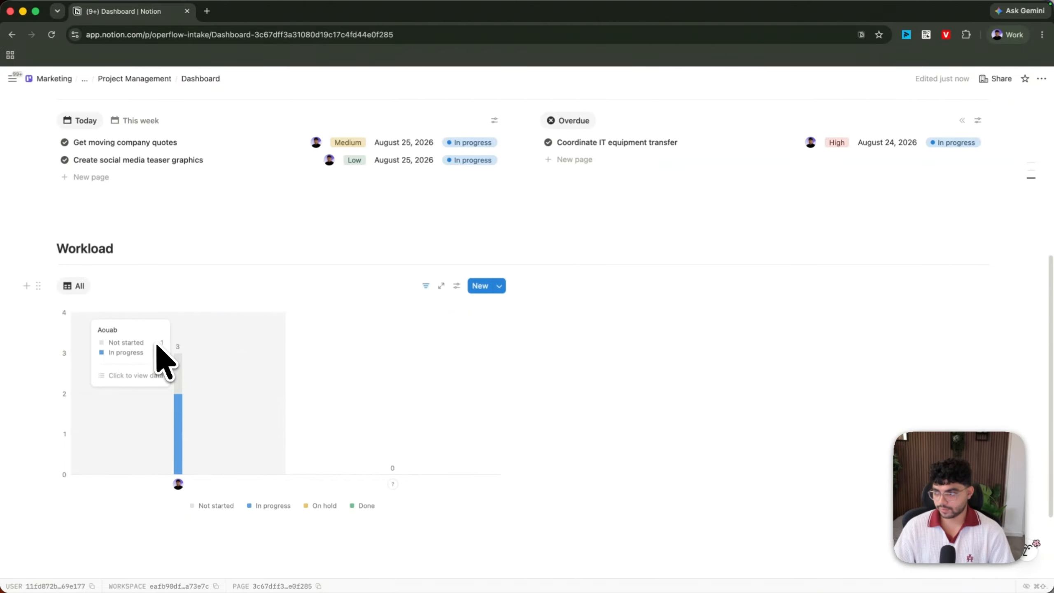
- Rename the Workload chart view from All to Projects
left_click(85, 291)
left_click(95, 324)
type("Po")
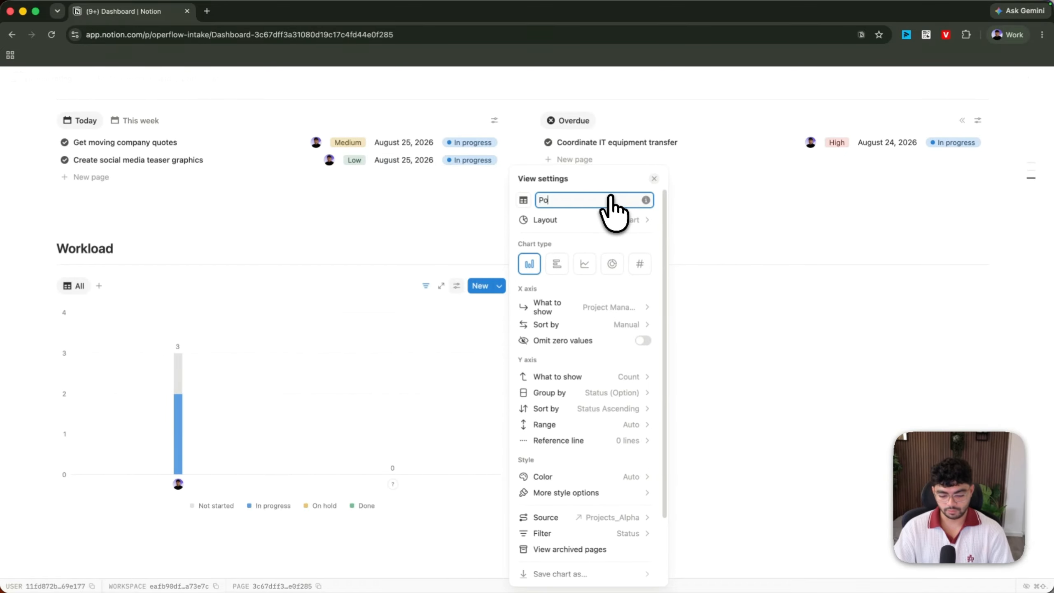
type("rjects")
key("Escape")
- Copy the link to the Today tasks view and place it as a linked database beside the Projects chart
scroll(271, 324, "down", 3)
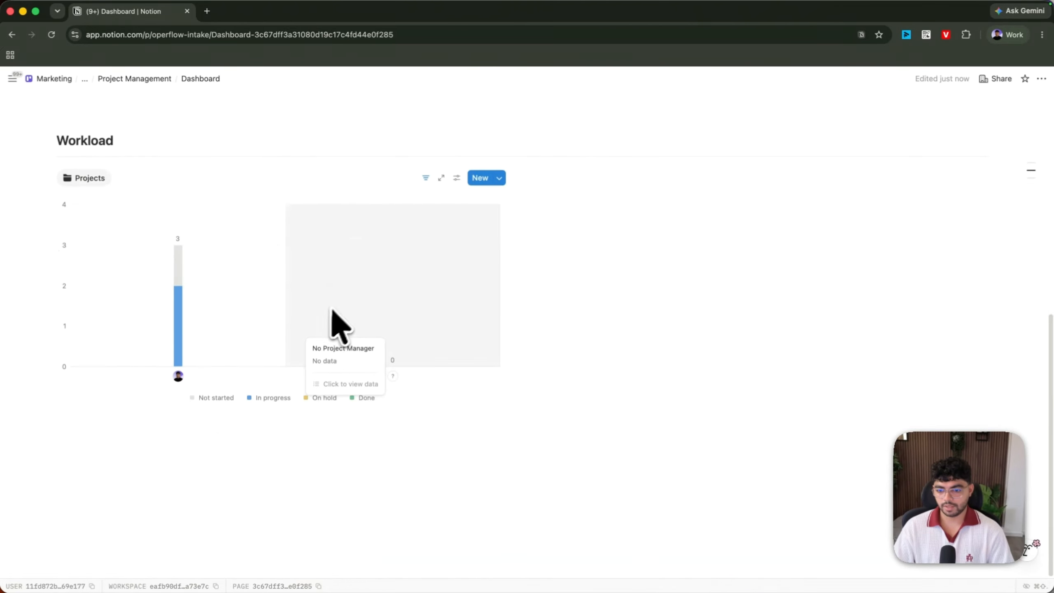
scroll(329, 325, "up", 2)
scroll(225, 405, "up", 5)
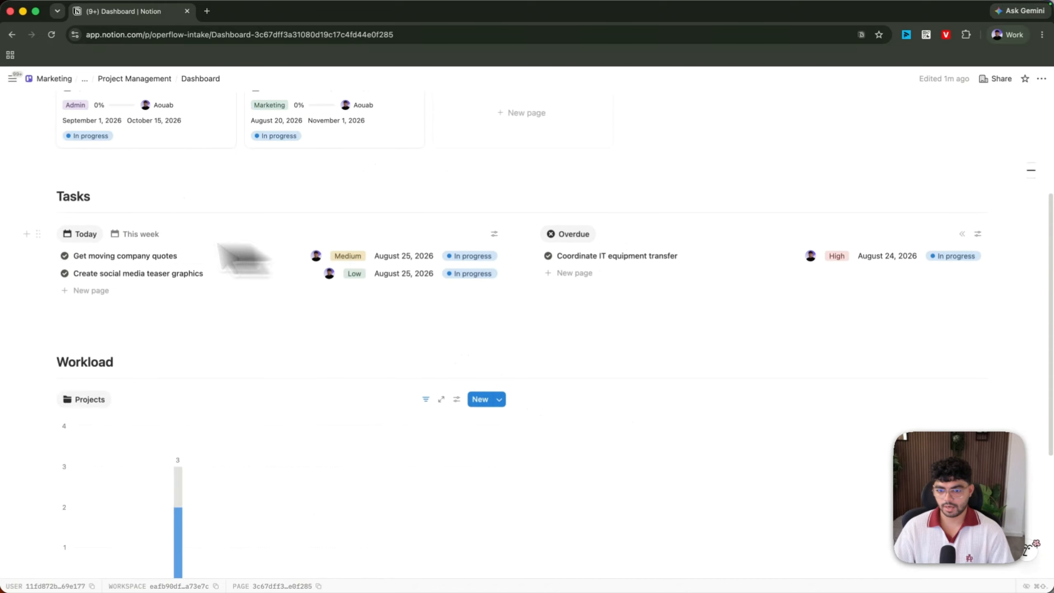
left_click(74, 235)
left_click(100, 320)
left_click_drag(531, 415, 803, 478)
key("Escape")
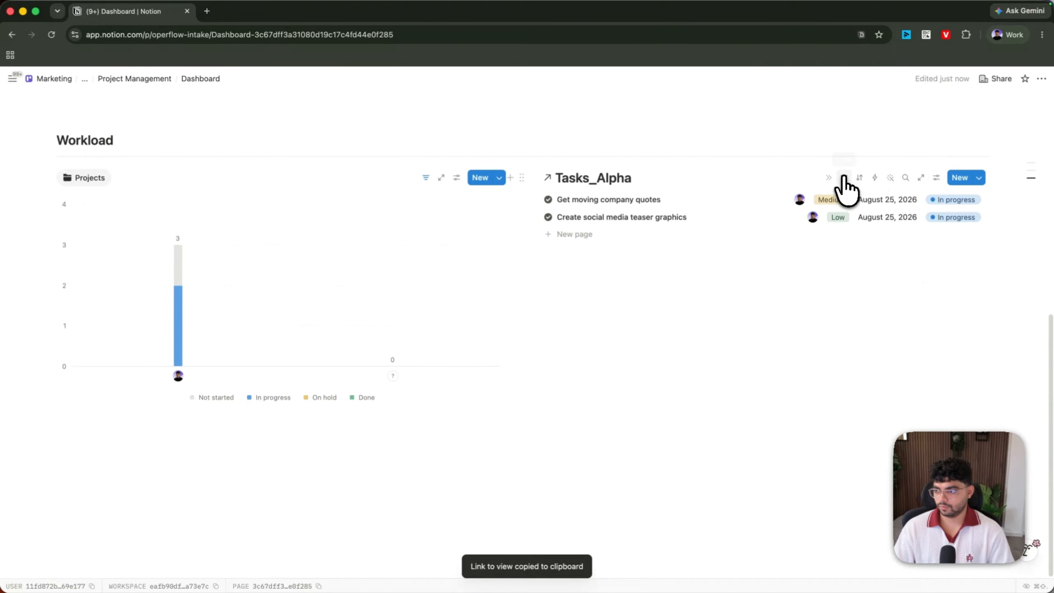
- Remove the existing filters from the linked Tasks_Alpha view under Workload
left_click(843, 178)
left_click(620, 205)
left_click(671, 224)
left_click(696, 236)
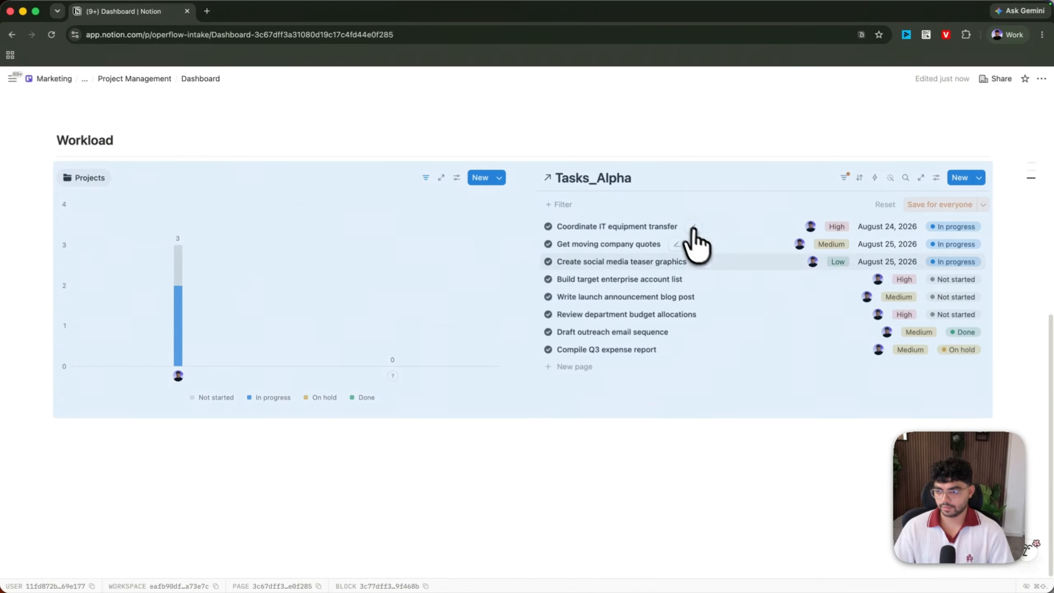
- Hide the linked Tasks_Alpha view's title and change its layout to Chart
scroll(747, 353, "up", 4)
scroll(771, 316, "down", 2)
left_click(654, 286)
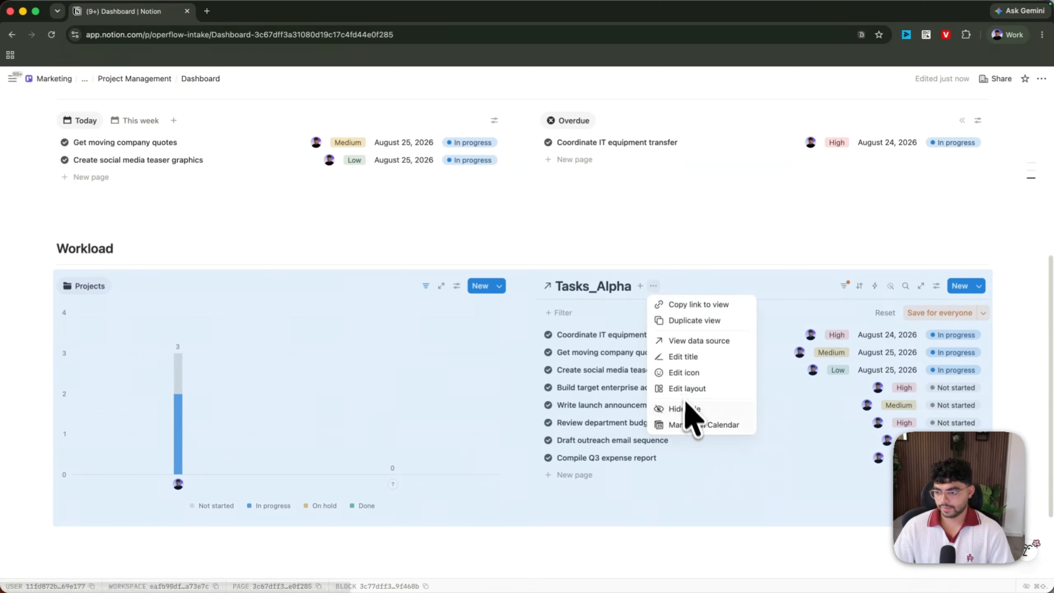
left_click(689, 410)
left_click(934, 287)
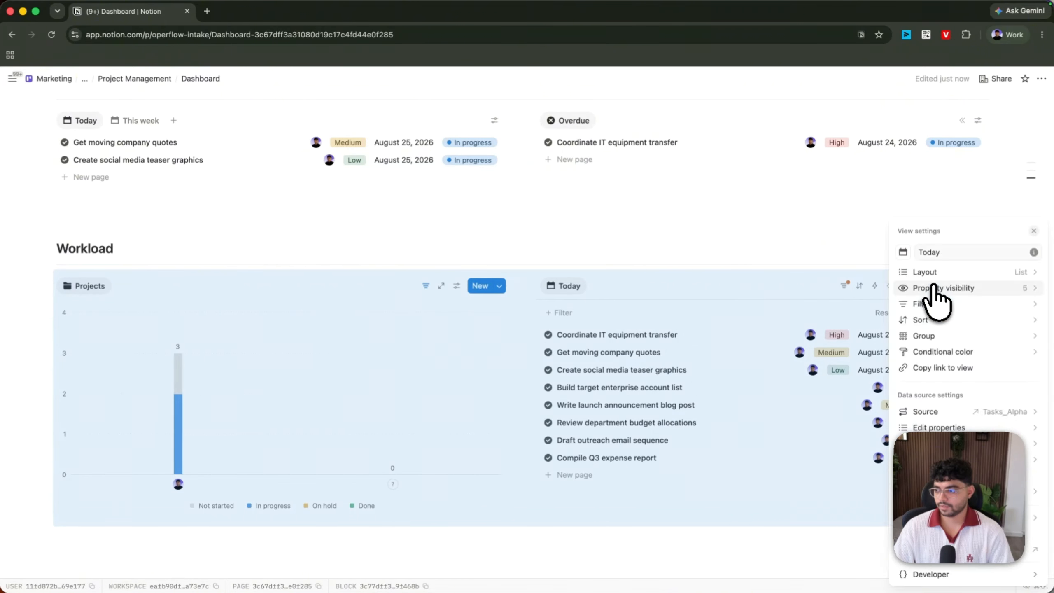
left_click(929, 274)
left_click(926, 419)
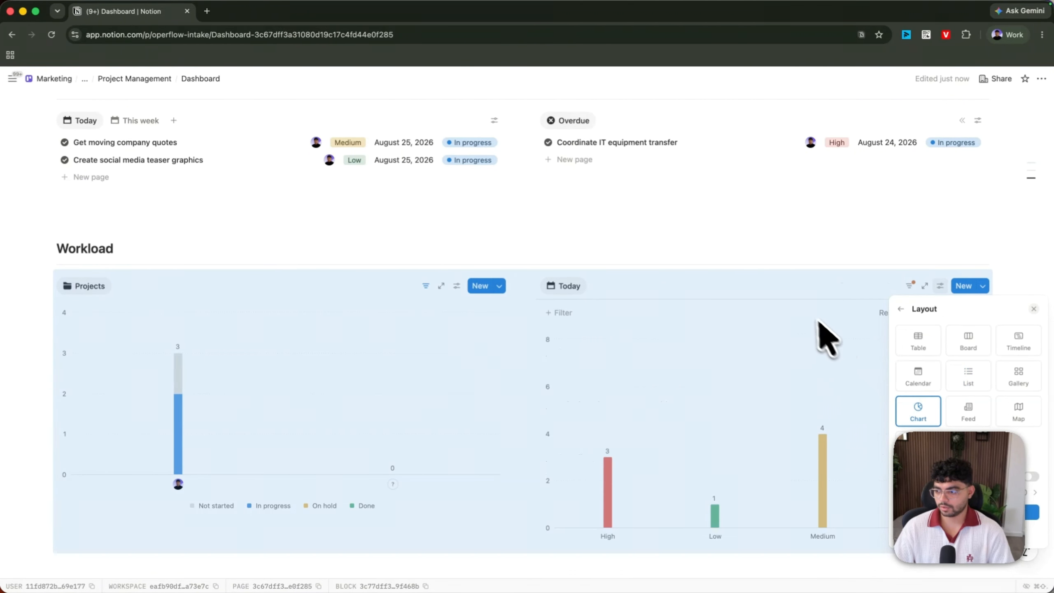
left_click(653, 312)
- Rename the new tasks chart view under Workload as Tasks
left_click(566, 285)
left_click(579, 317)
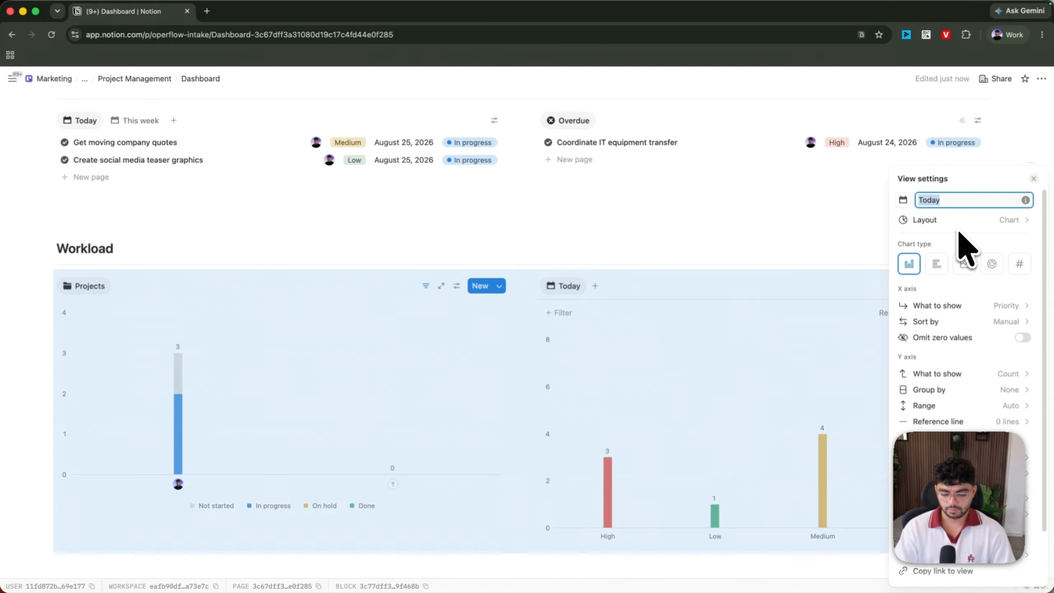
type("Tasks")
left_click(836, 309)
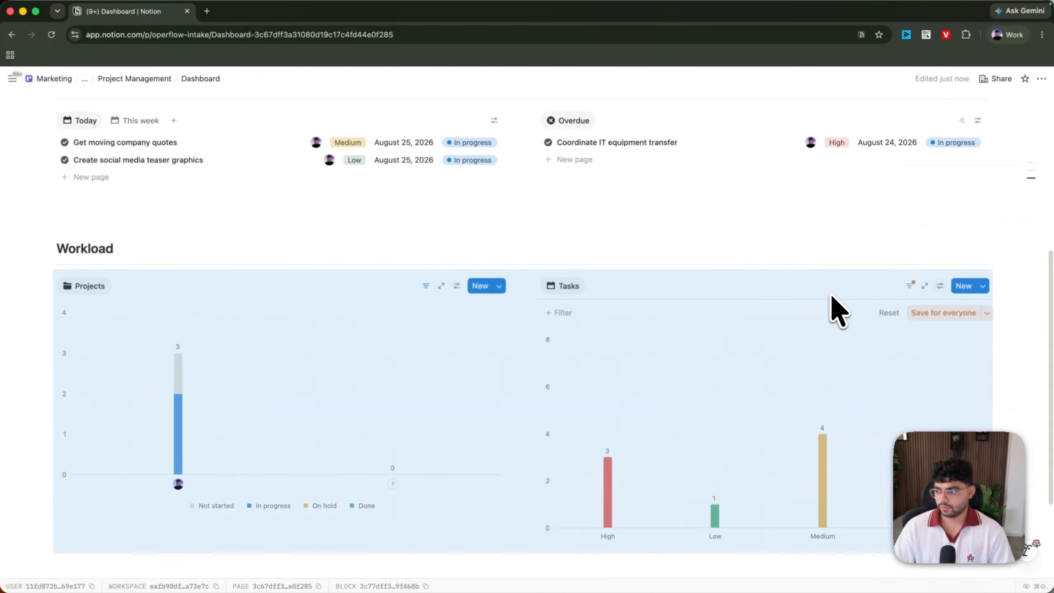
- Set the Tasks chart's X axis to Assignee and group its Y axis by Status
left_click(939, 285)
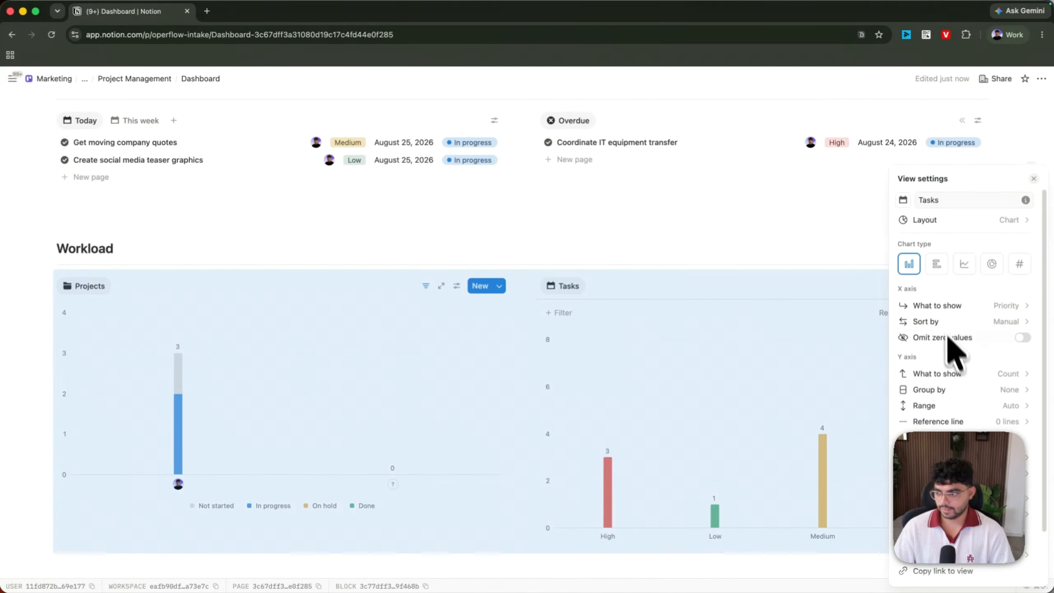
left_click(938, 307)
left_click(934, 334)
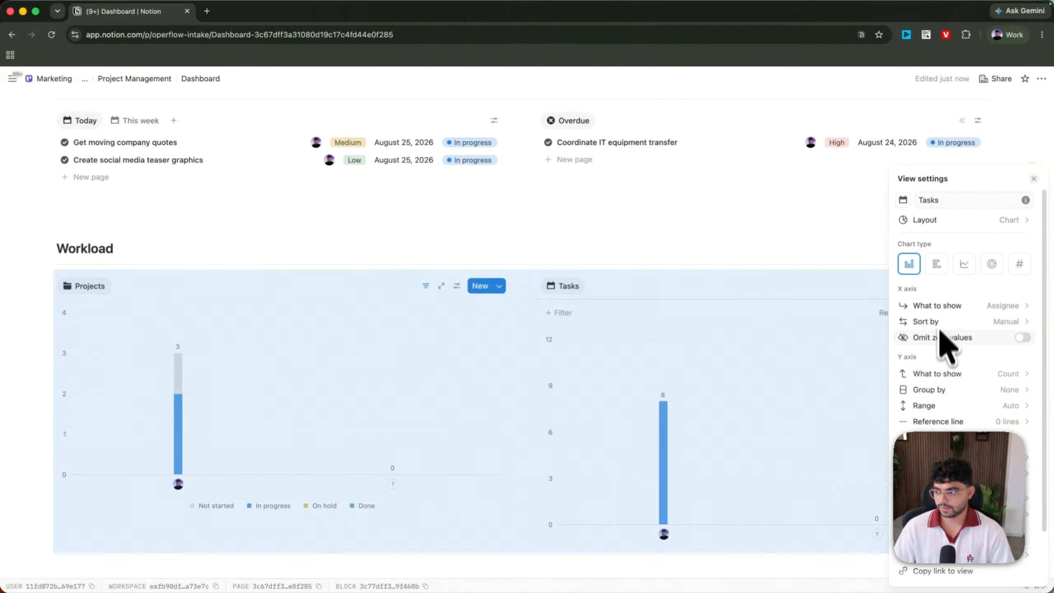
left_click(938, 373)
left_click(938, 389)
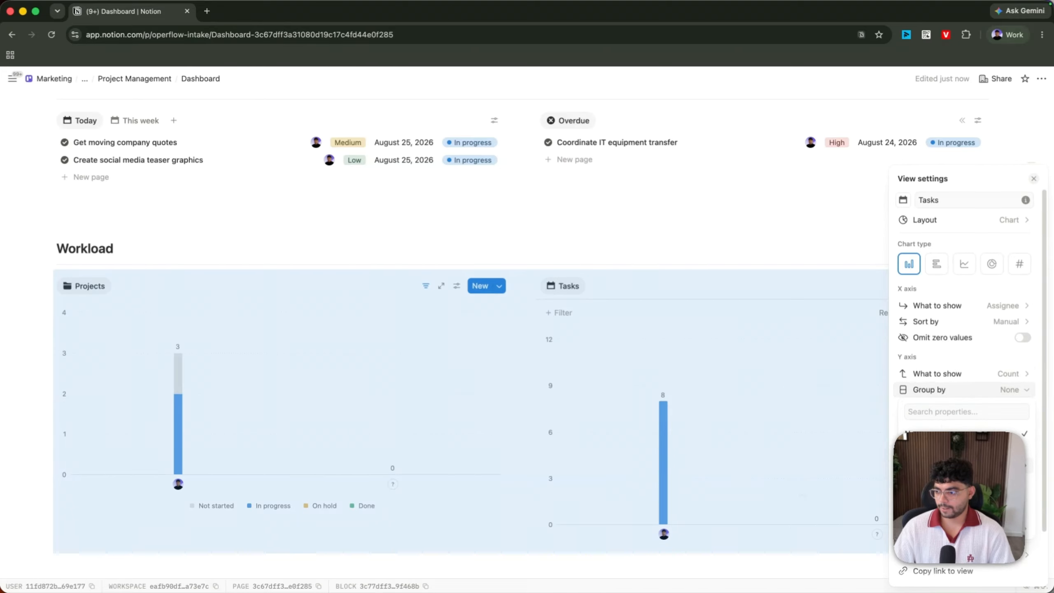
left_click(856, 537)
left_click(846, 344)
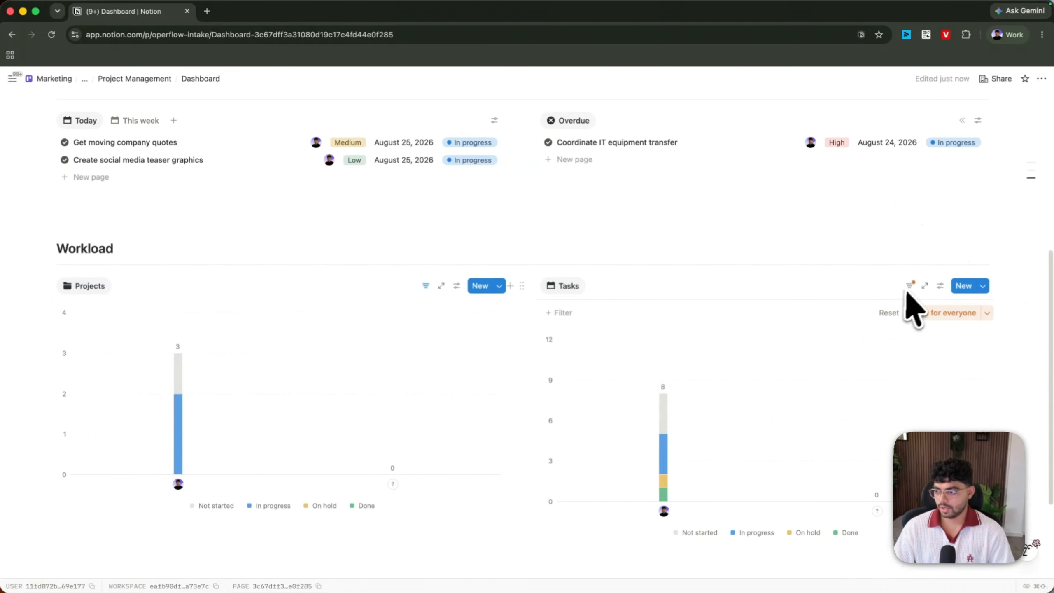
- Filter the Tasks chart under Workload to Status is not Done and save the filter for everyone
left_click(909, 287)
left_click(933, 427)
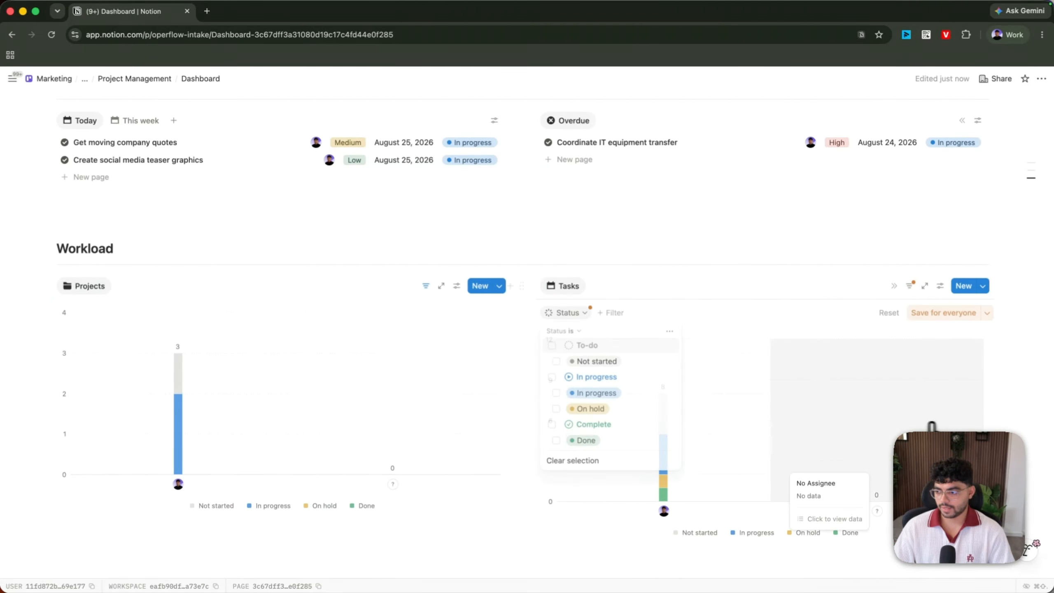
left_click(563, 331)
left_click(556, 361)
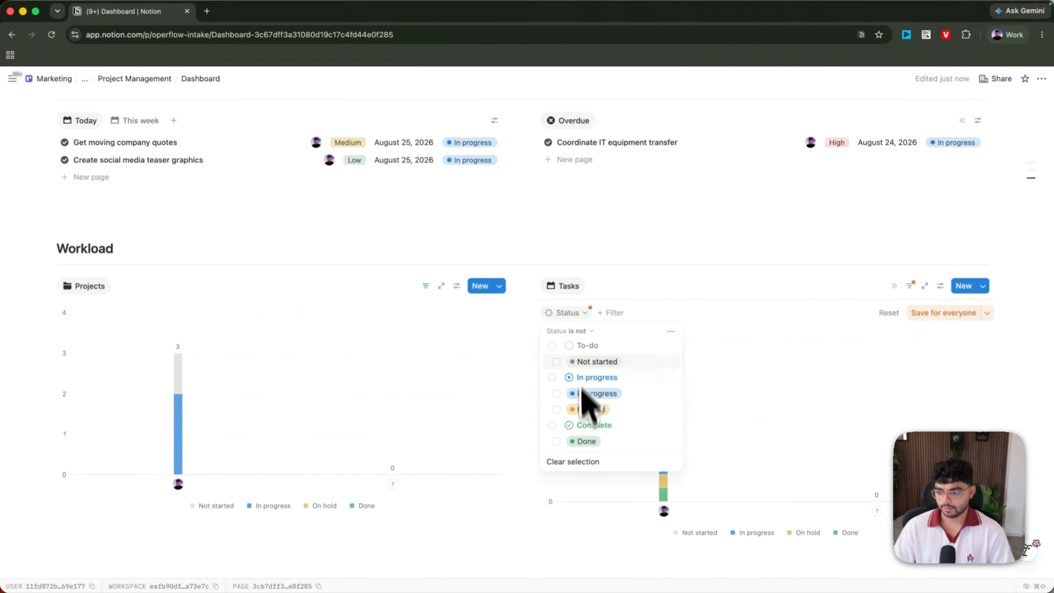
left_click(583, 441)
left_click(725, 440)
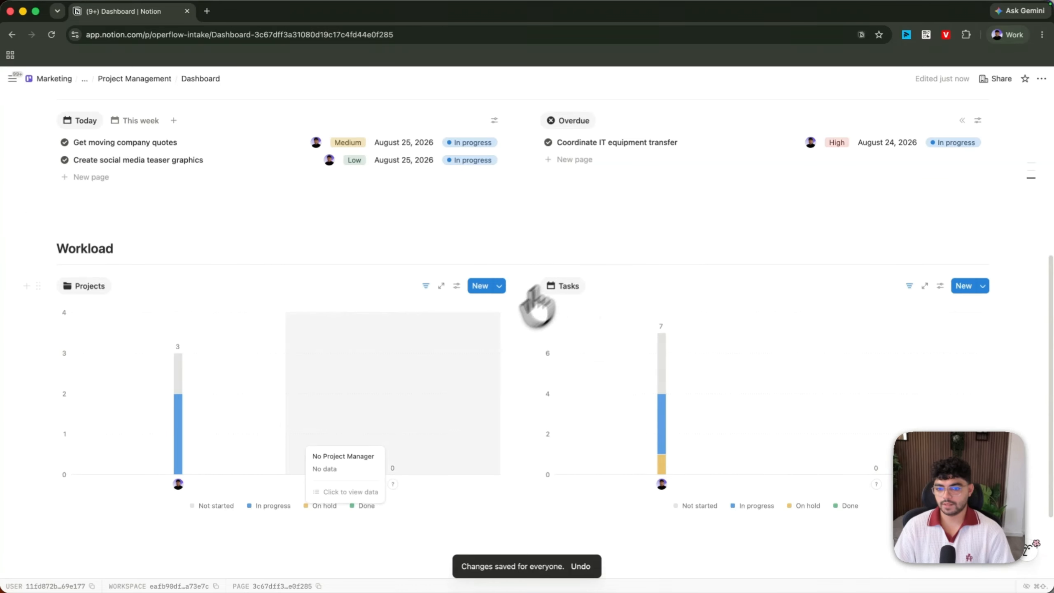
- Change the Tasks chart view's icon under Workload to a checkmark
left_click(567, 287)
left_click(618, 307)
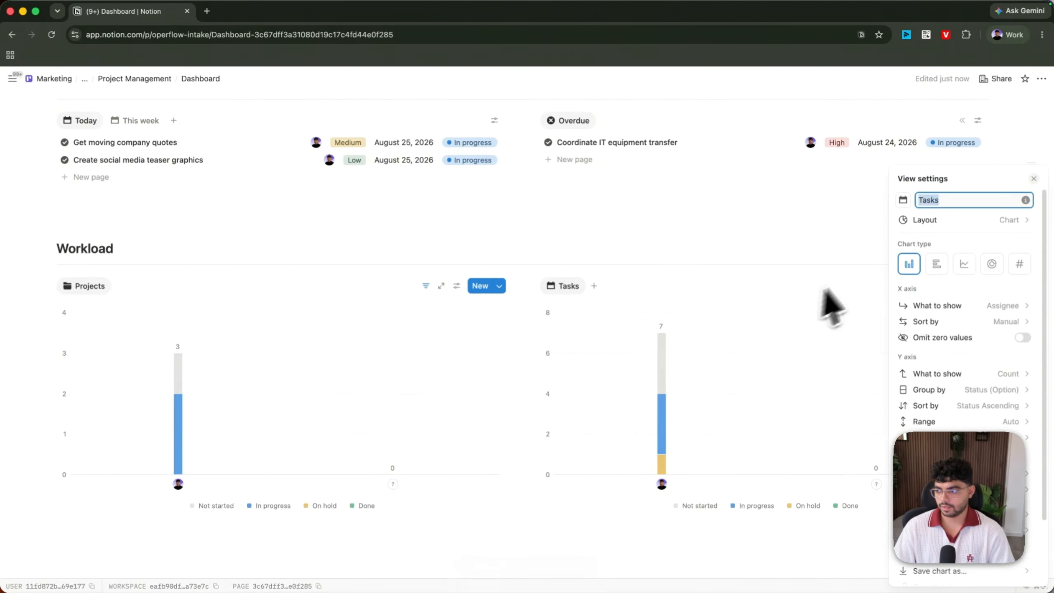
left_click(903, 199)
type("check")
left_click(828, 268)
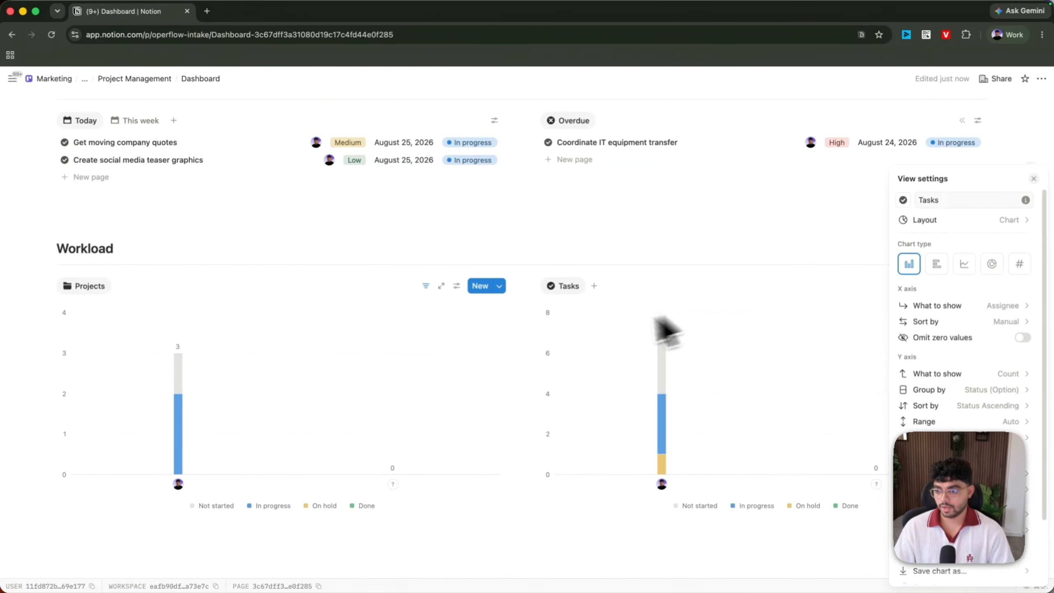
key("Escape")
- Collapse the view controls of the Projects and Tasks charts under Workload
scroll(684, 367, "up", 1)
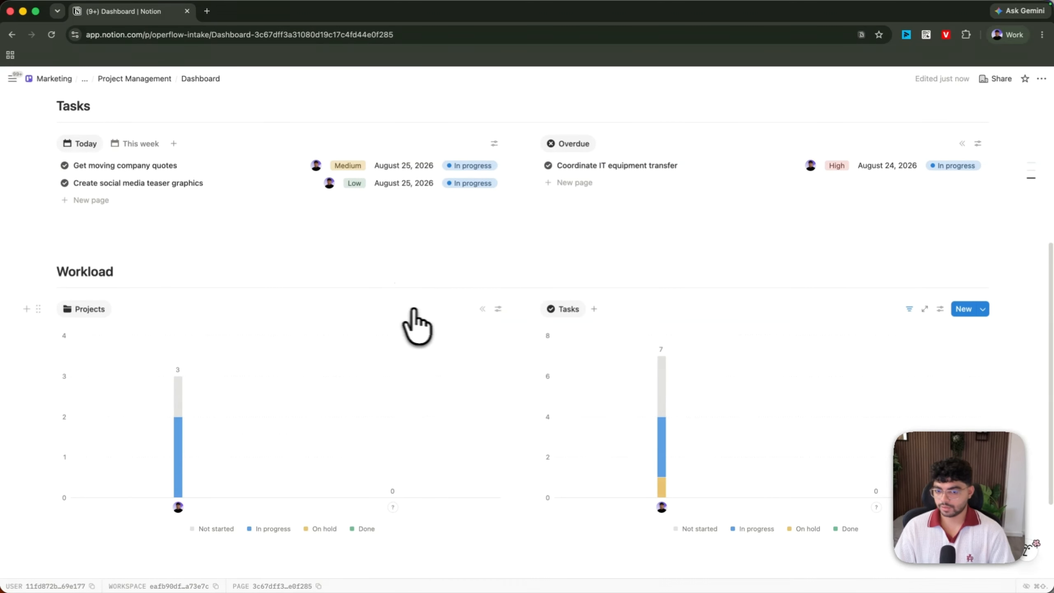
left_click(888, 313)
left_click(727, 310)
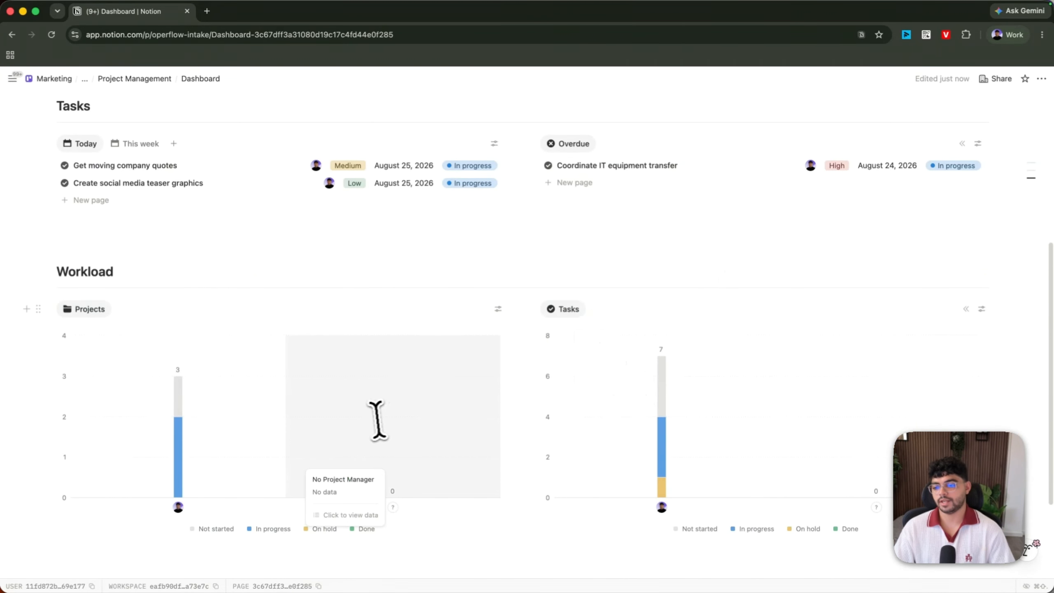
scroll(477, 446, "up", 5)
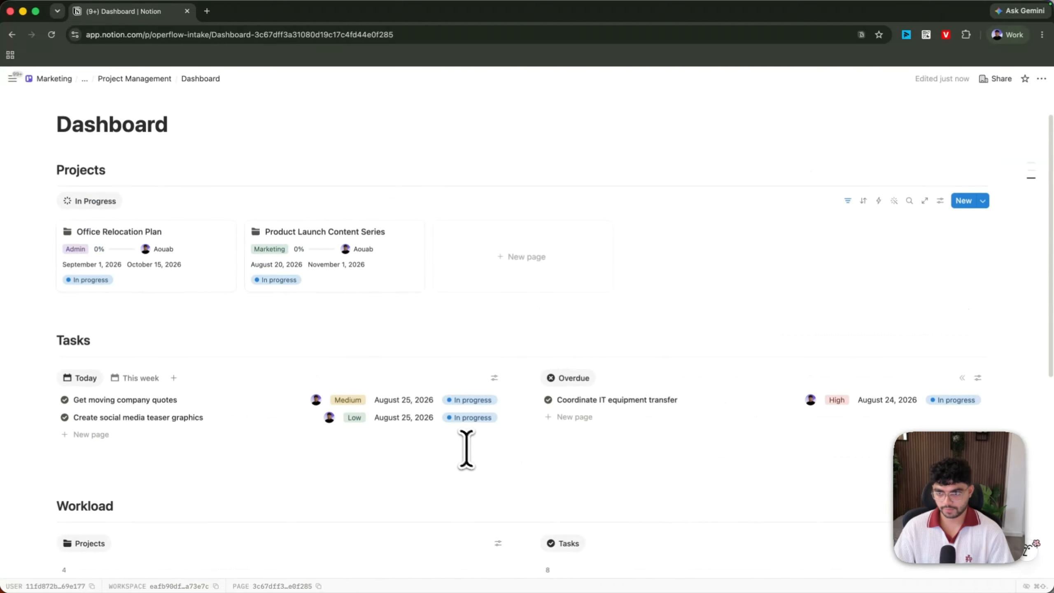
scroll(279, 299, "down", 5)
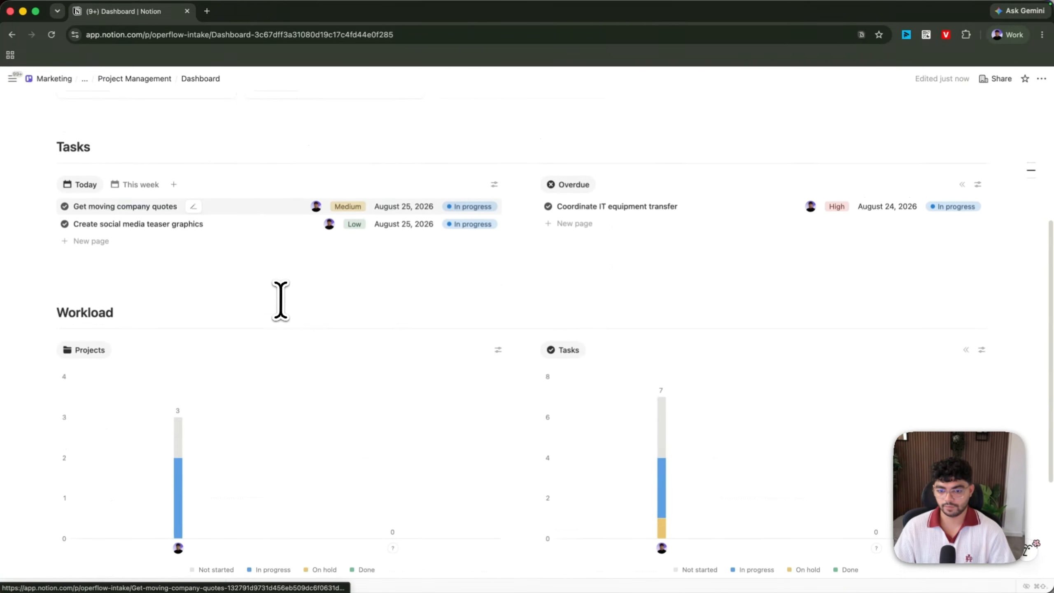
scroll(279, 299, "up", 5)
scroll(279, 298, "down", 5)
- Add a bar chart icon in the default dark color to the Dashboard page
scroll(279, 299, "up", 6)
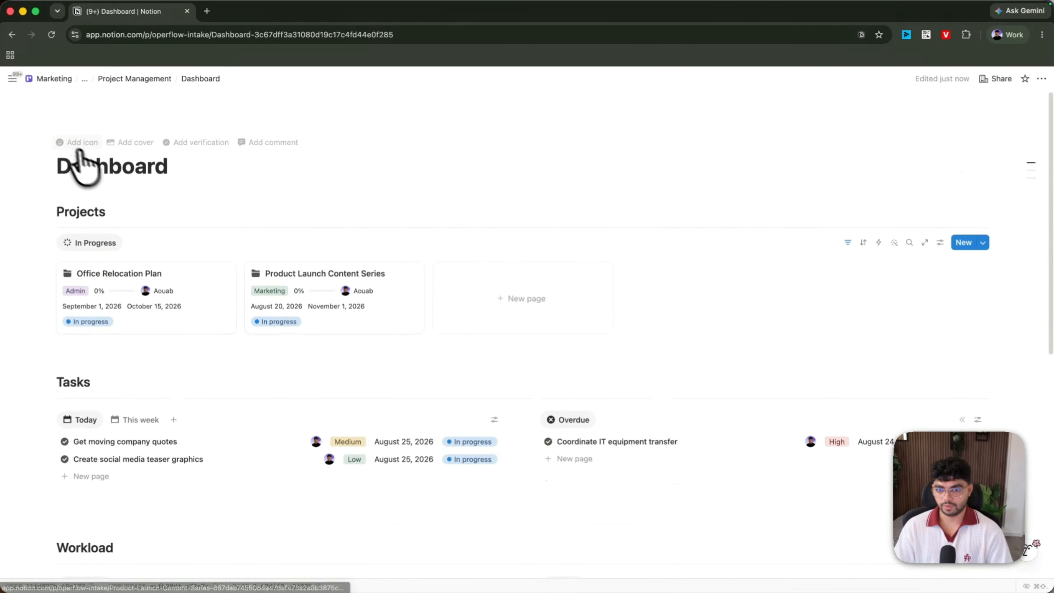
left_click(79, 144)
left_click(88, 171)
left_click(52, 200)
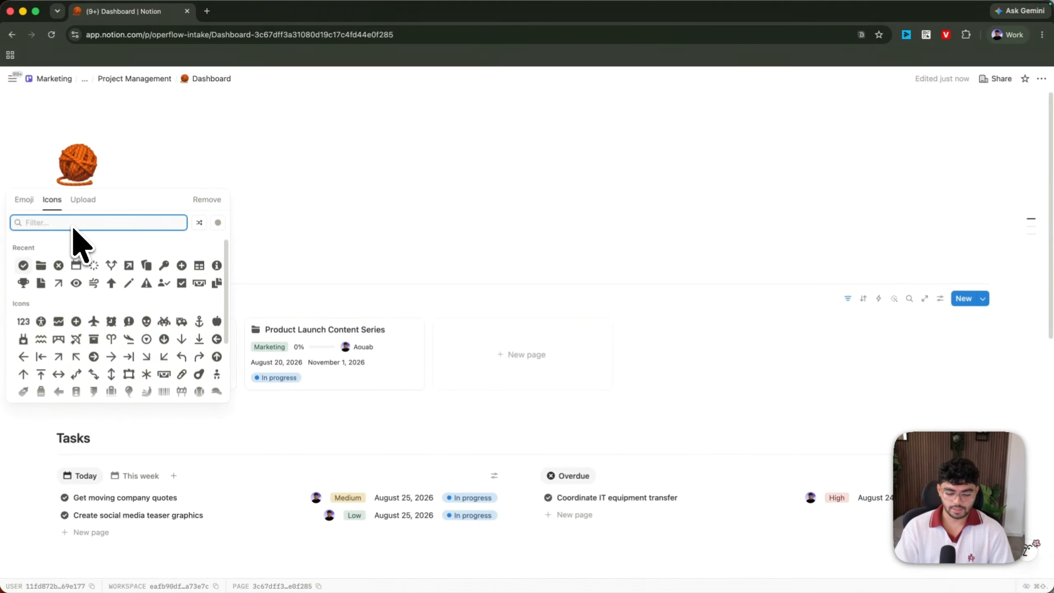
type("chart")
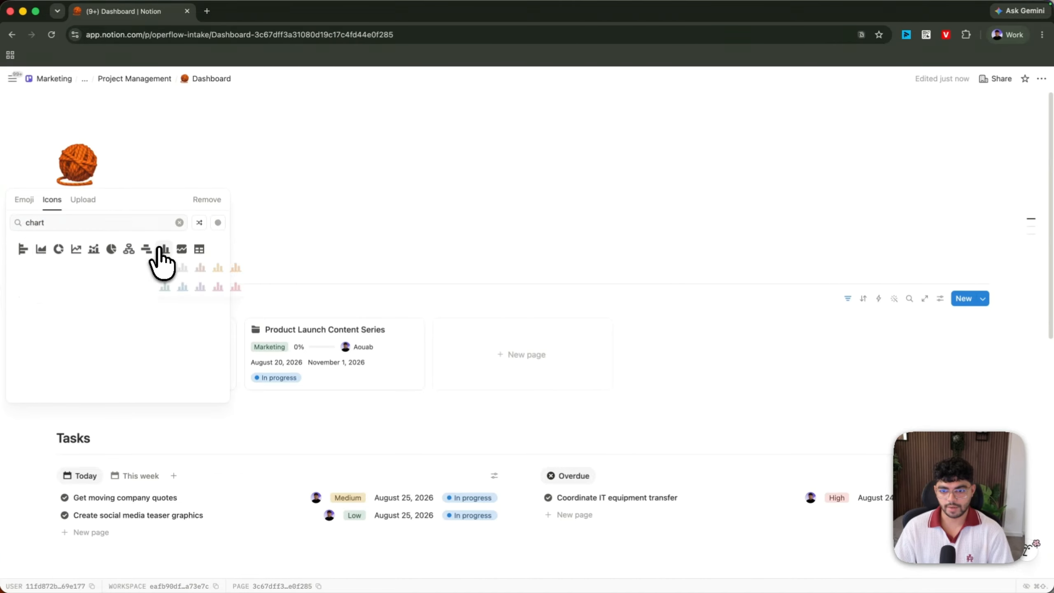
left_click(166, 268)
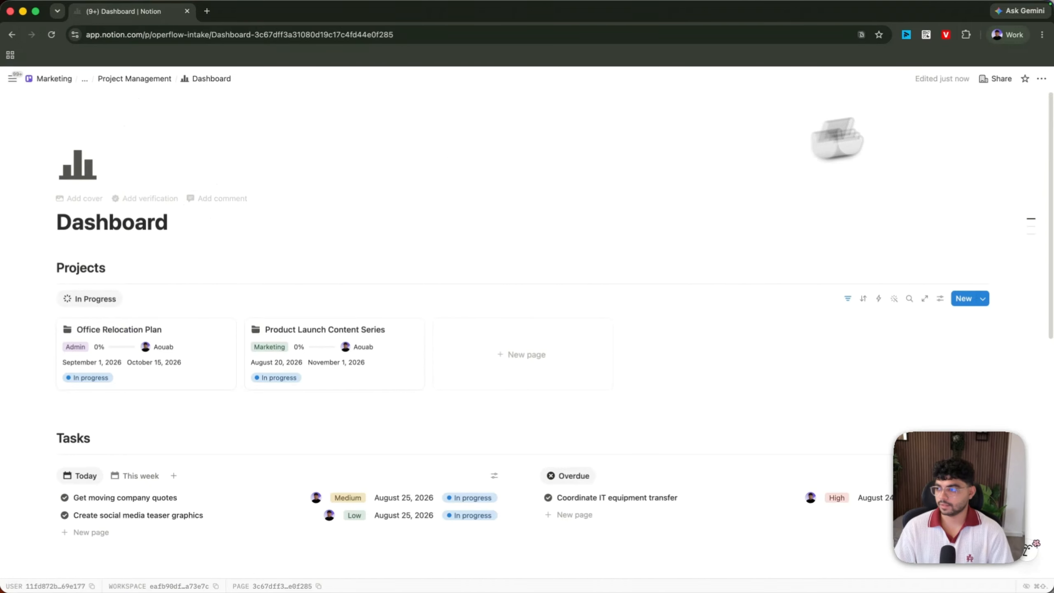
- Review the Dashboard's Projects, Tasks and Workload sections from start to end
scroll(341, 271, "down", 10)
scroll(348, 348, "up", 10)
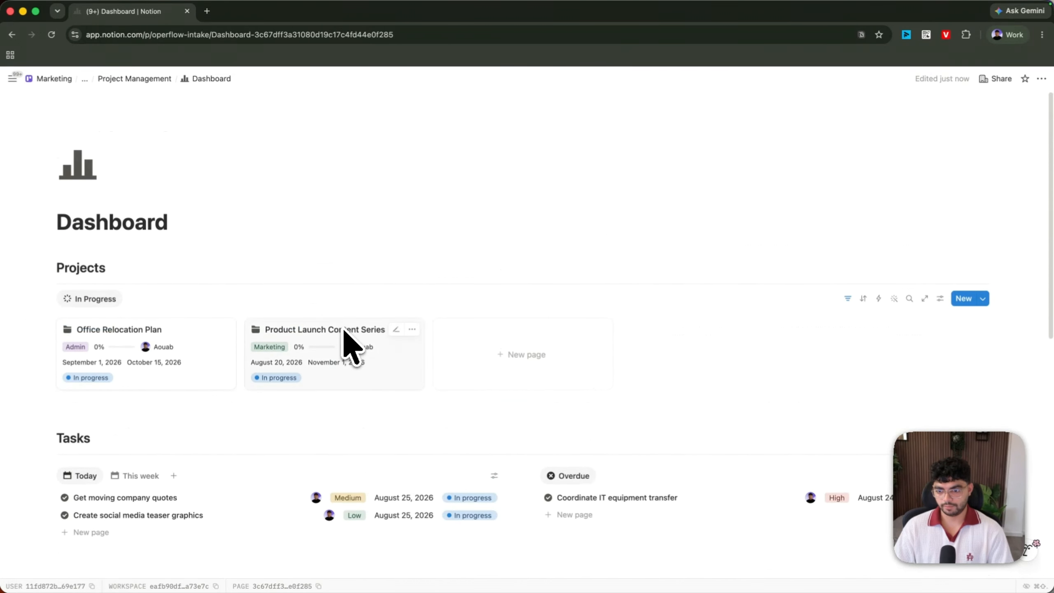
scroll(365, 282, "down", 5)
scroll(364, 273, "up", 3)
scroll(352, 313, "down", 3)
scroll(369, 332, "up", 5)
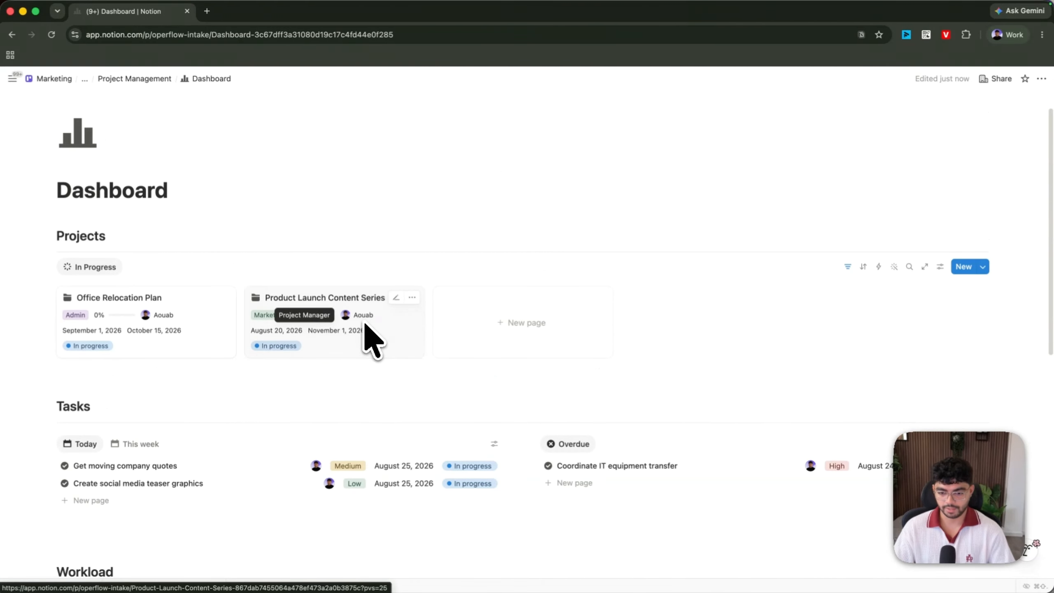
scroll(365, 337, "down", 5)
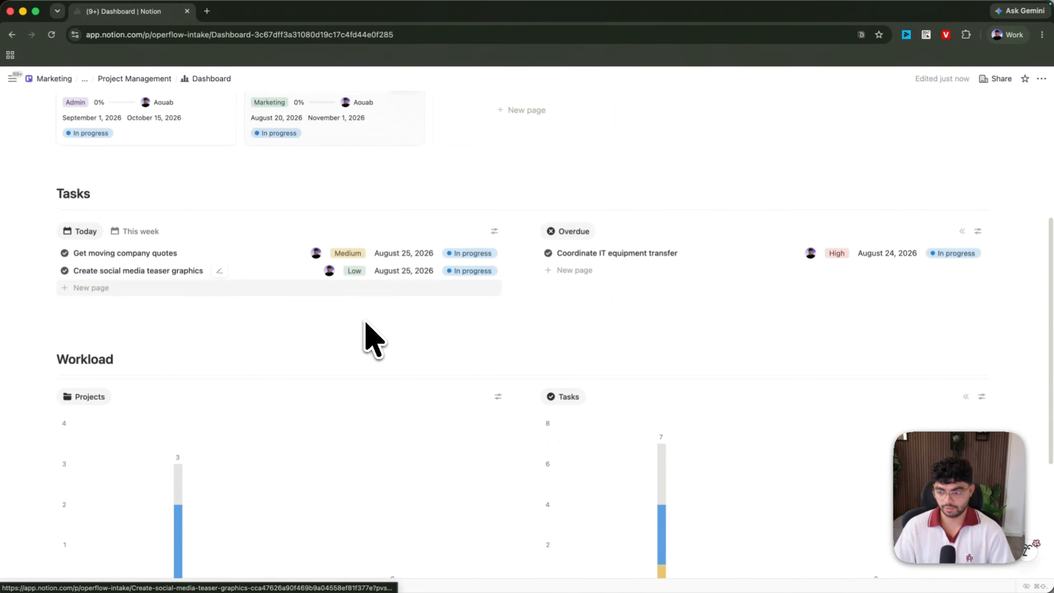
scroll(361, 349, "up", 3)
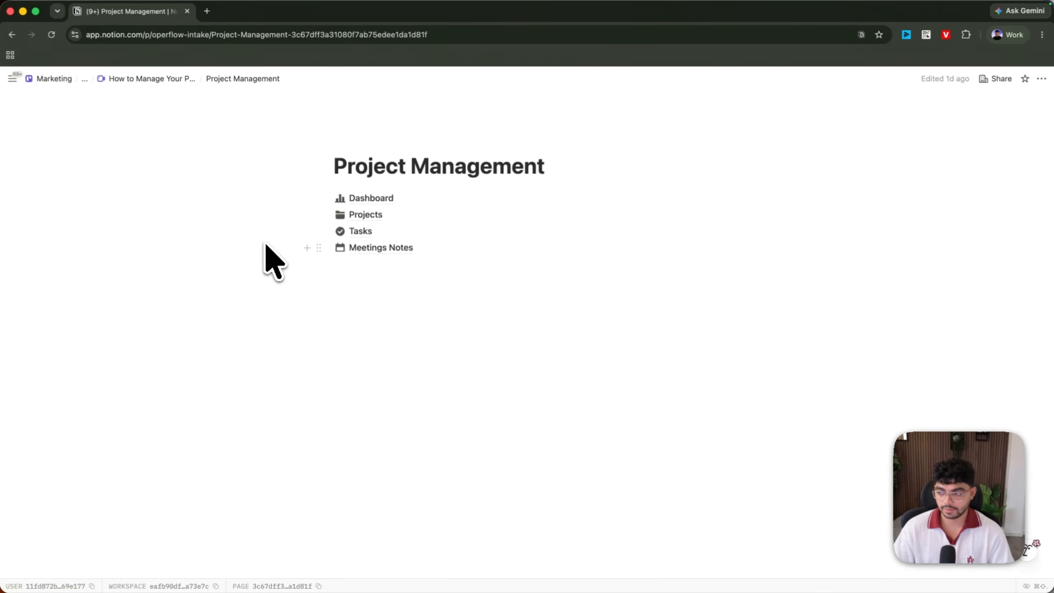
- Open the Tasks page and create a new Tasks_Alpha template titled "Weekly financial summary"
left_click(365, 231)
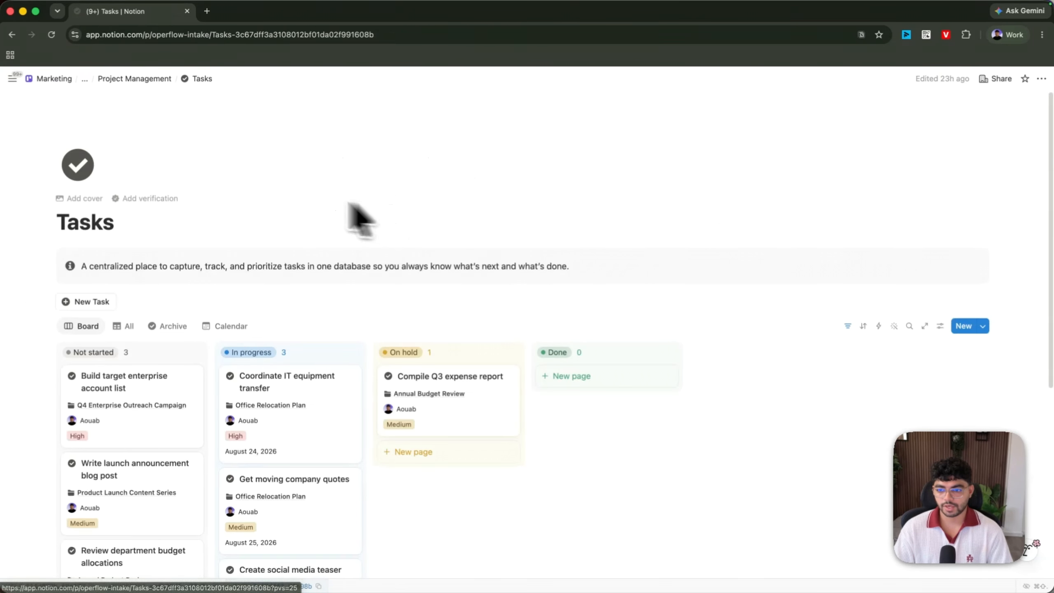
scroll(390, 358, "down", 5)
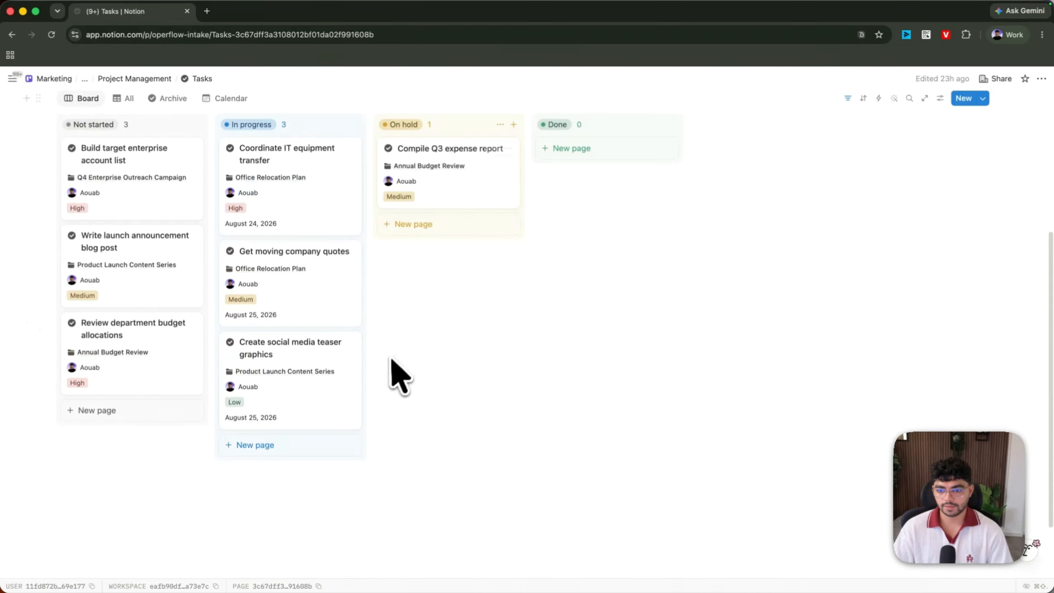
scroll(365, 300, "up", 5)
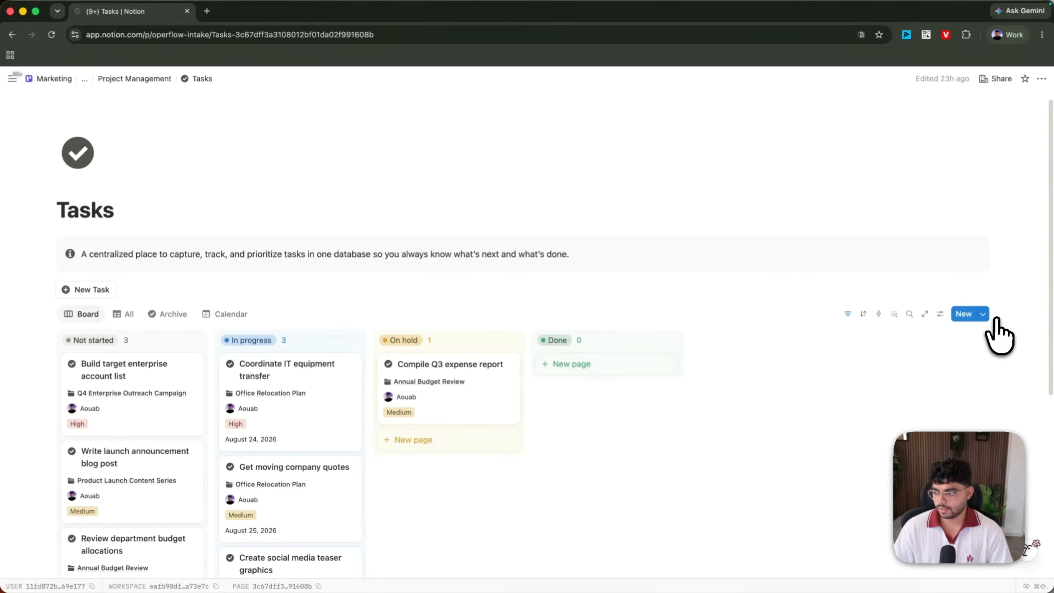
left_click(984, 314)
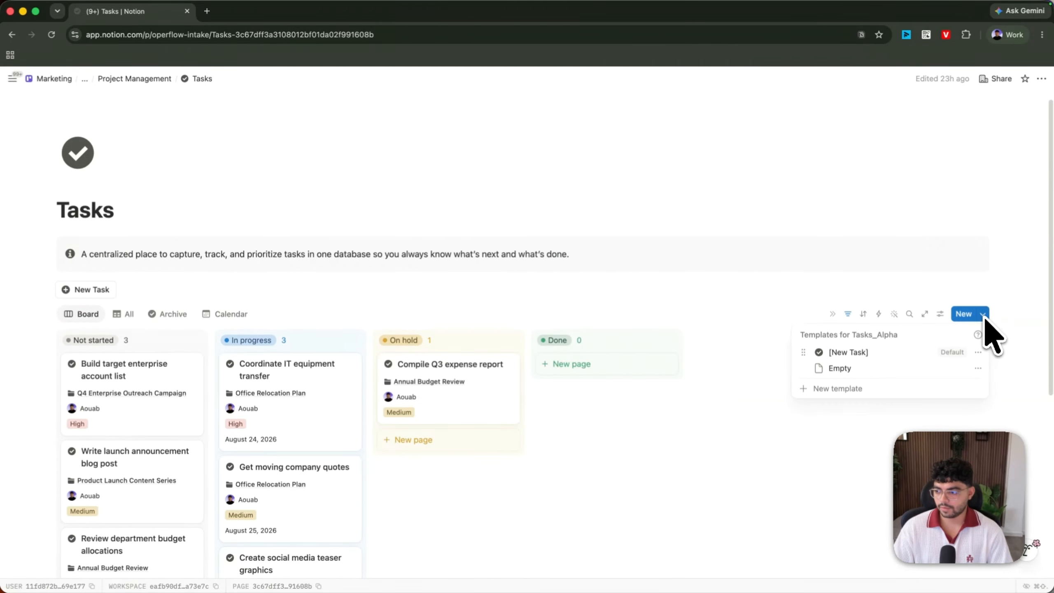
left_click(834, 389)
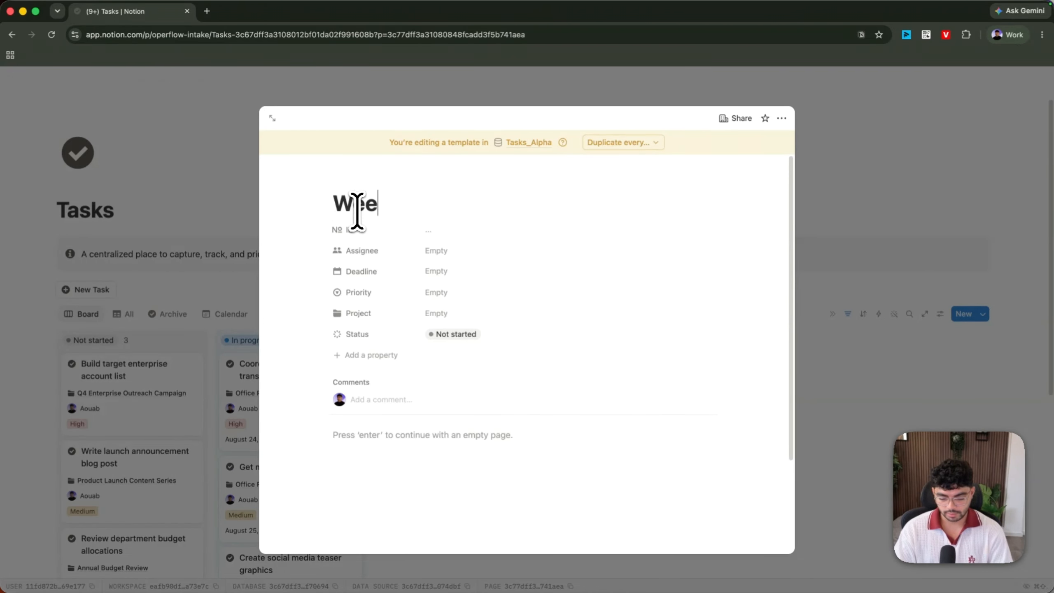
type("Weekly summary")
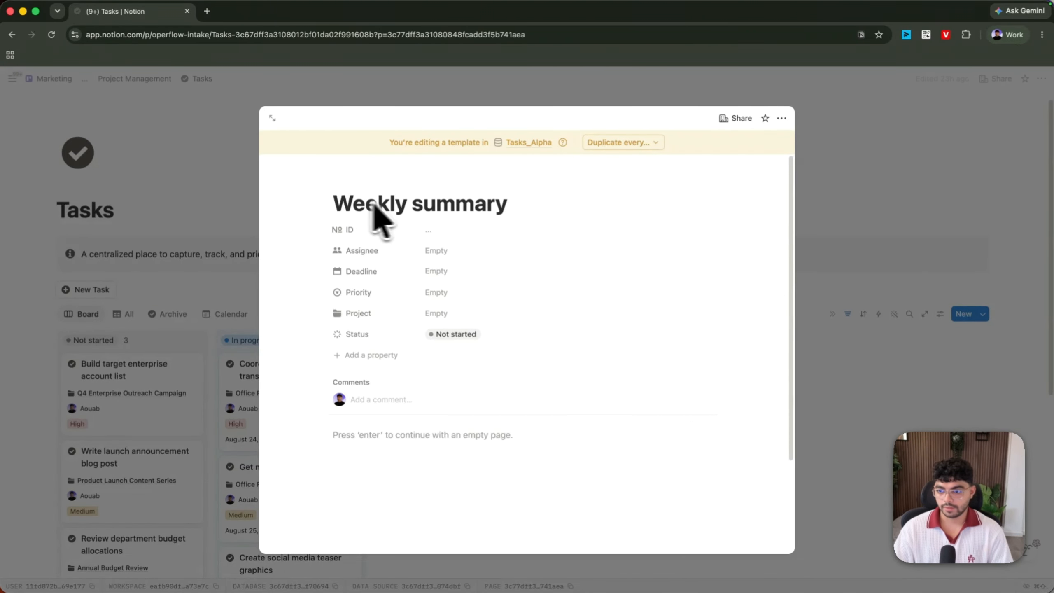
left_click(413, 203)
type("financial")
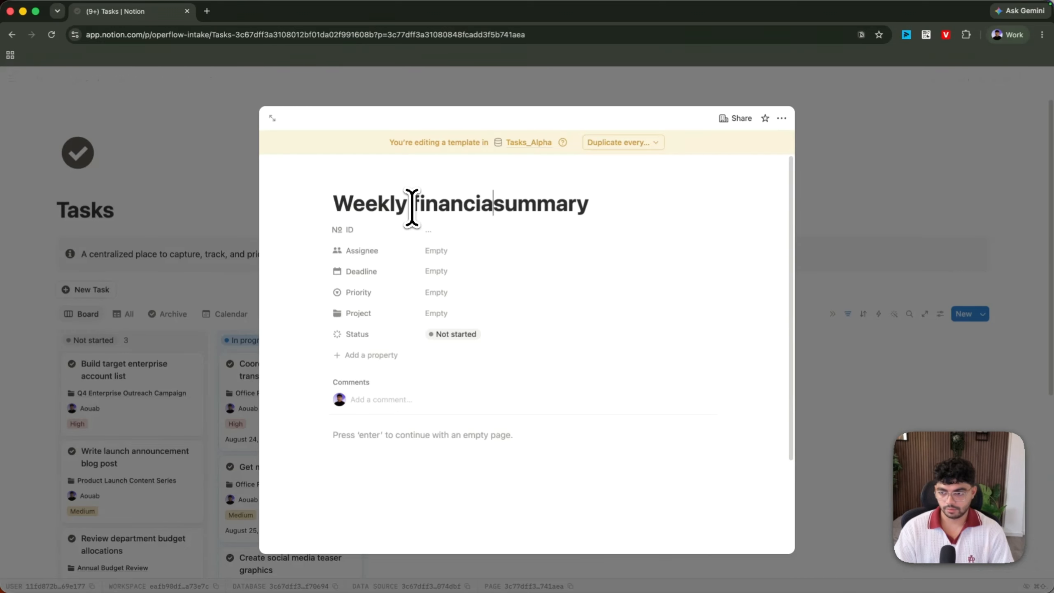
- Assign the Weekly financial summary template to yourself and set its deadline to Today, the date when duplicated
left_click(434, 251)
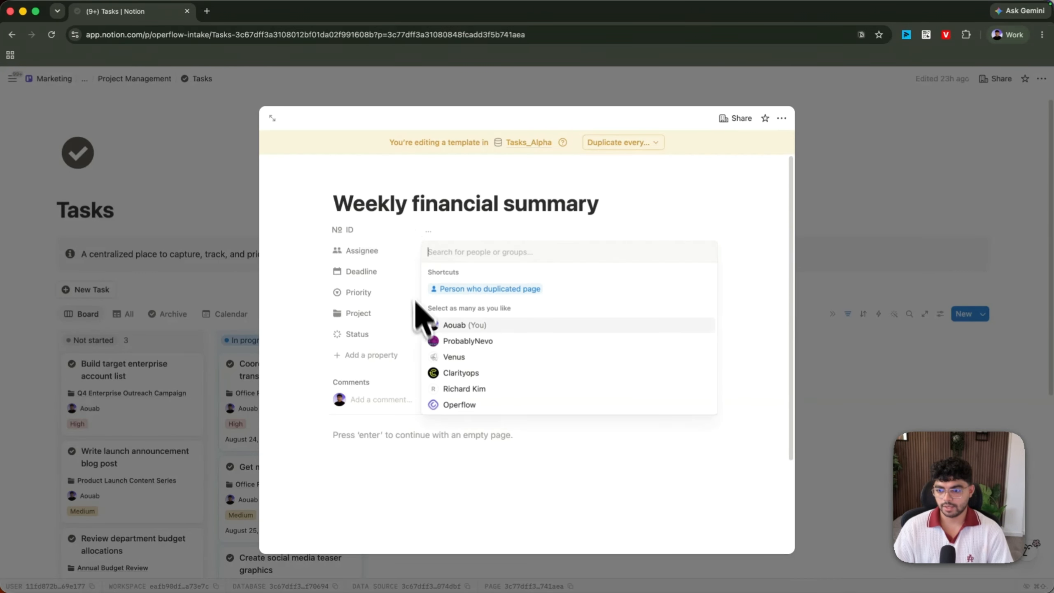
left_click(444, 325)
left_click(384, 245)
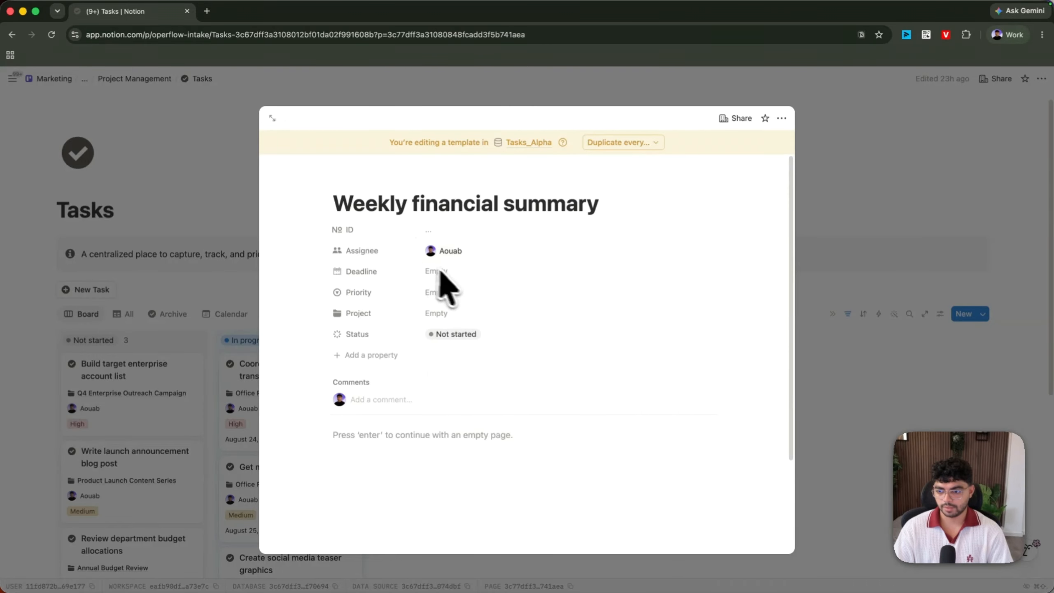
left_click(438, 272)
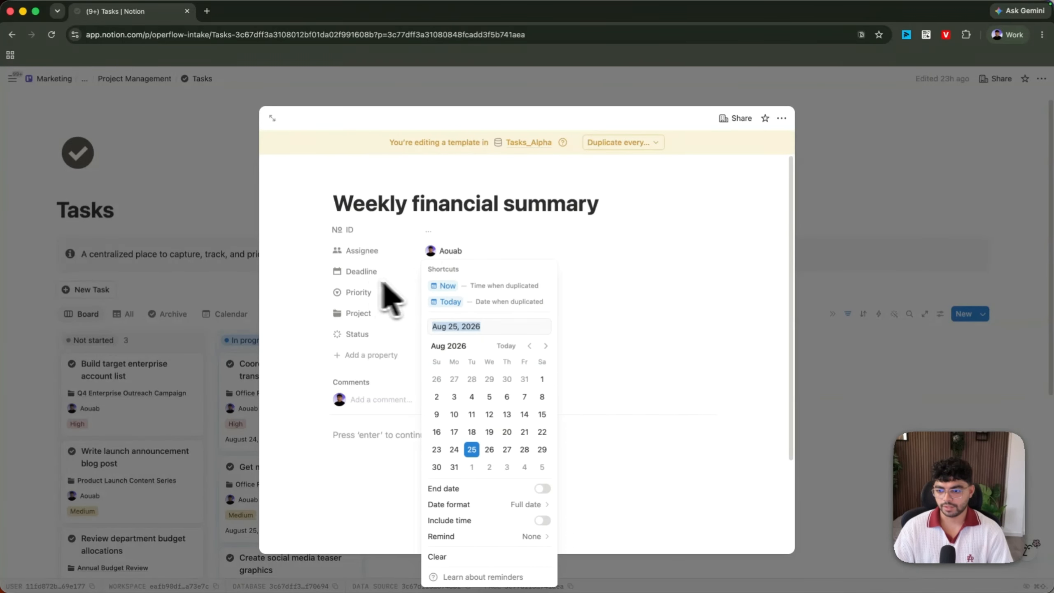
left_click(450, 302)
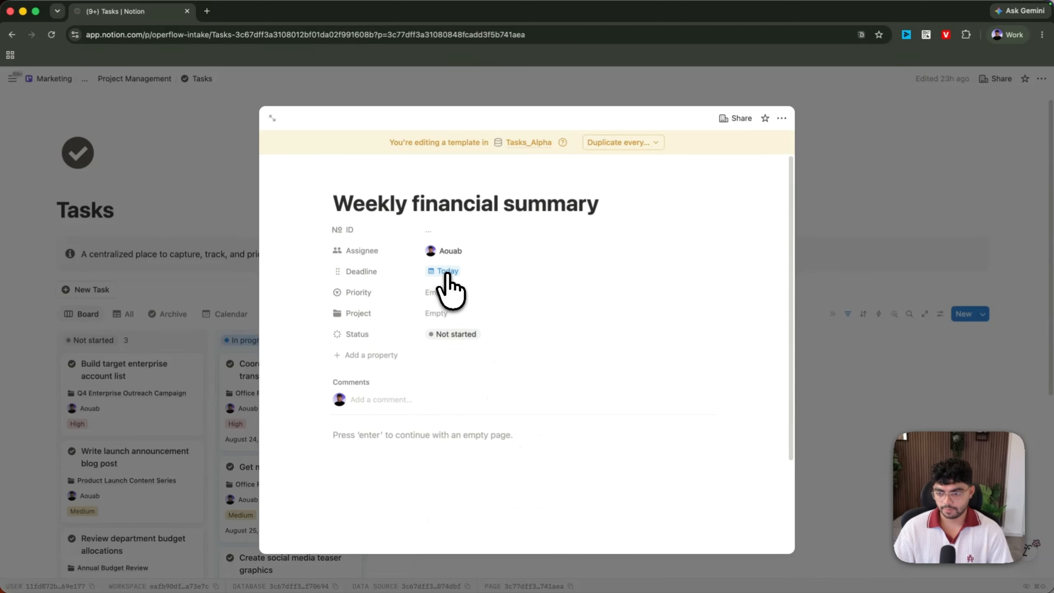
- Set the template's priority to High and link it to the Annual Budget Review project
left_click(448, 292)
left_click(486, 330)
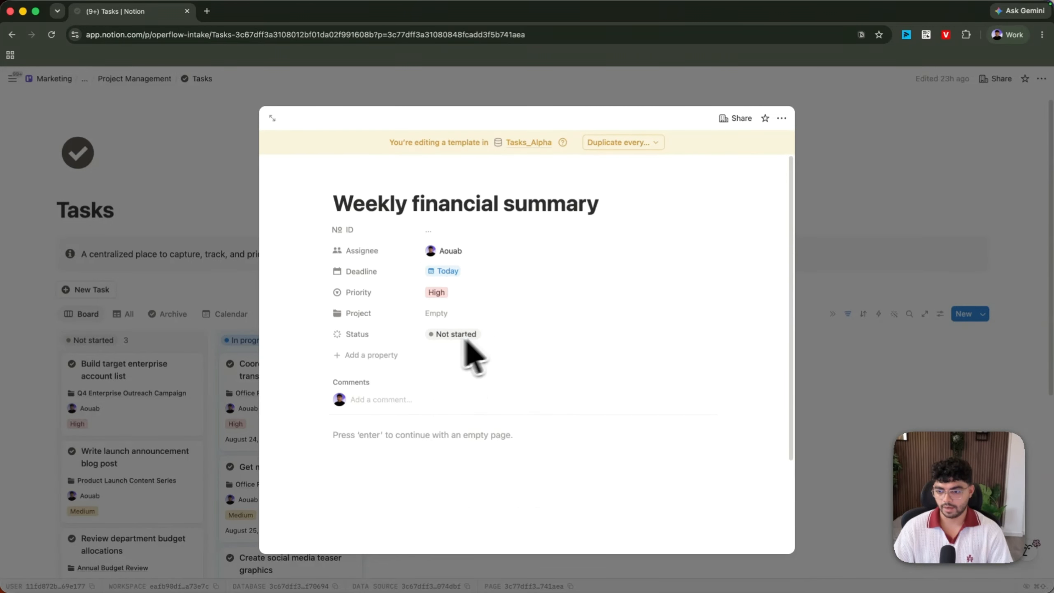
left_click(434, 314)
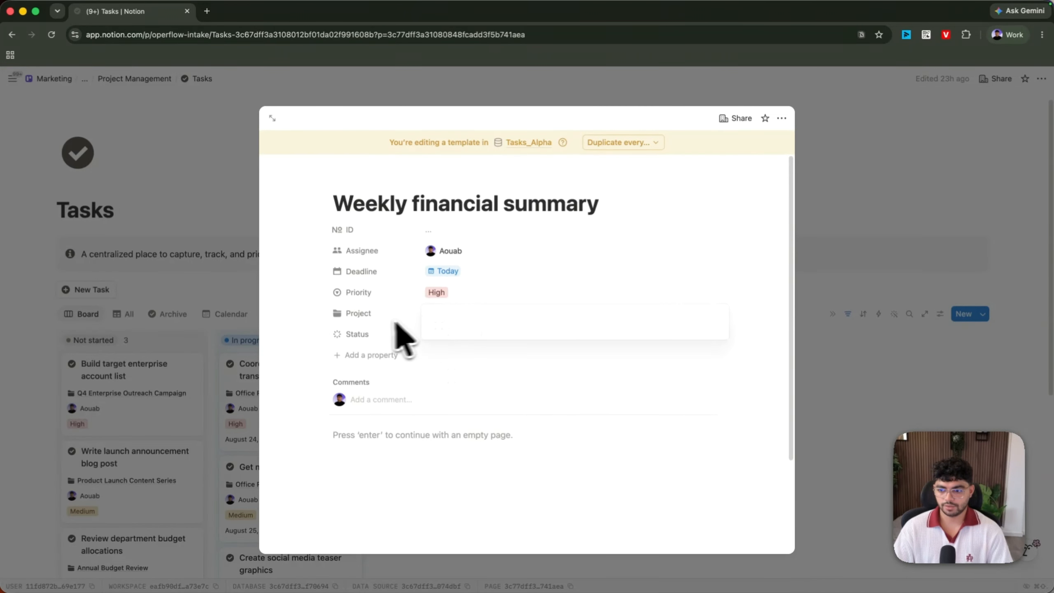
left_click(365, 312)
left_click(437, 314)
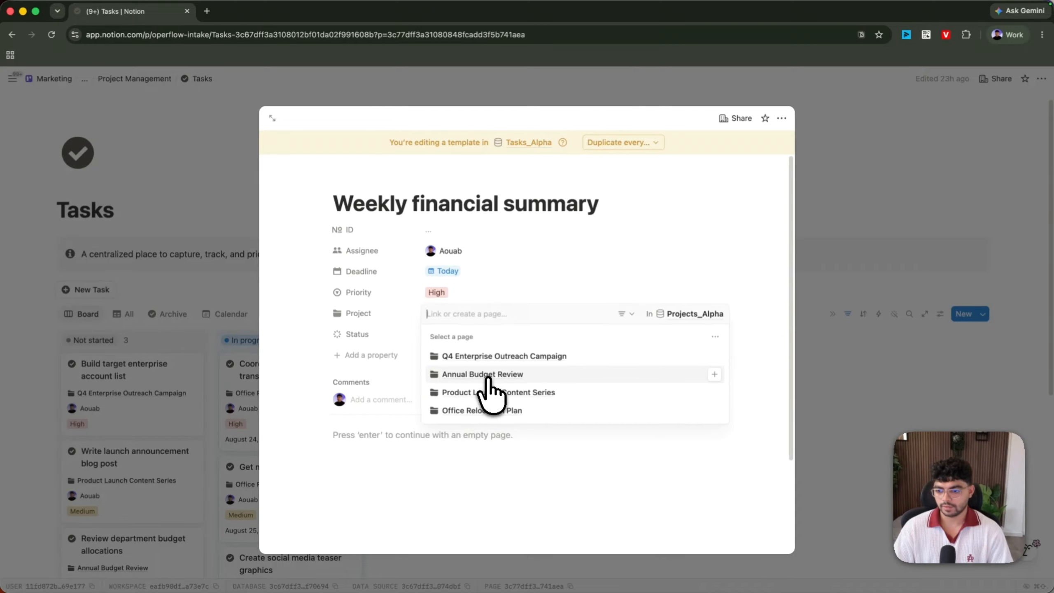
left_click(713, 374)
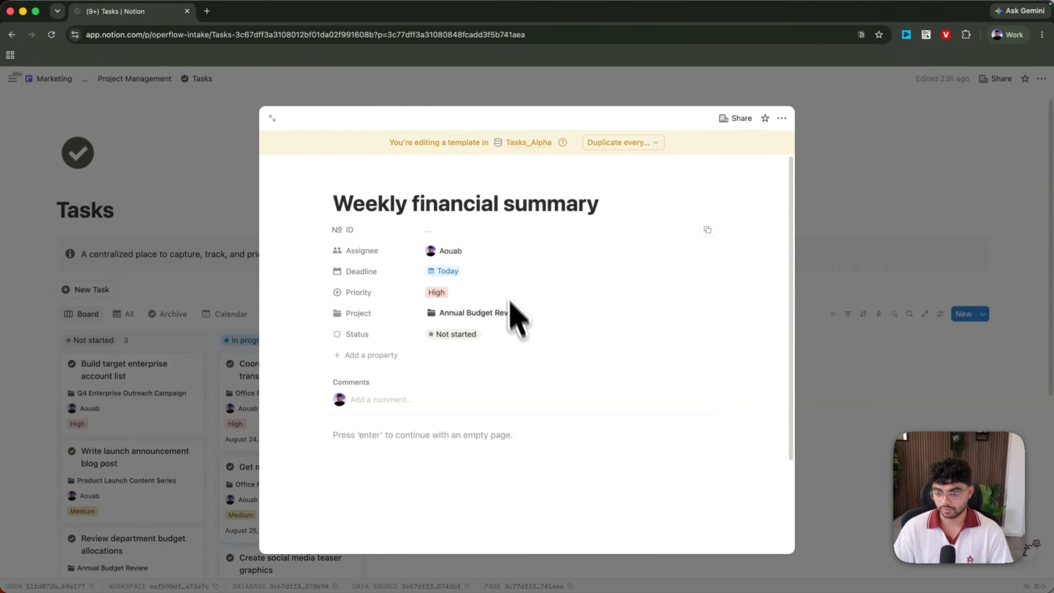
- Give the Weekly financial summary template a banknote icon, found by searching the icons for "money"
left_click(348, 176)
left_click(287, 263)
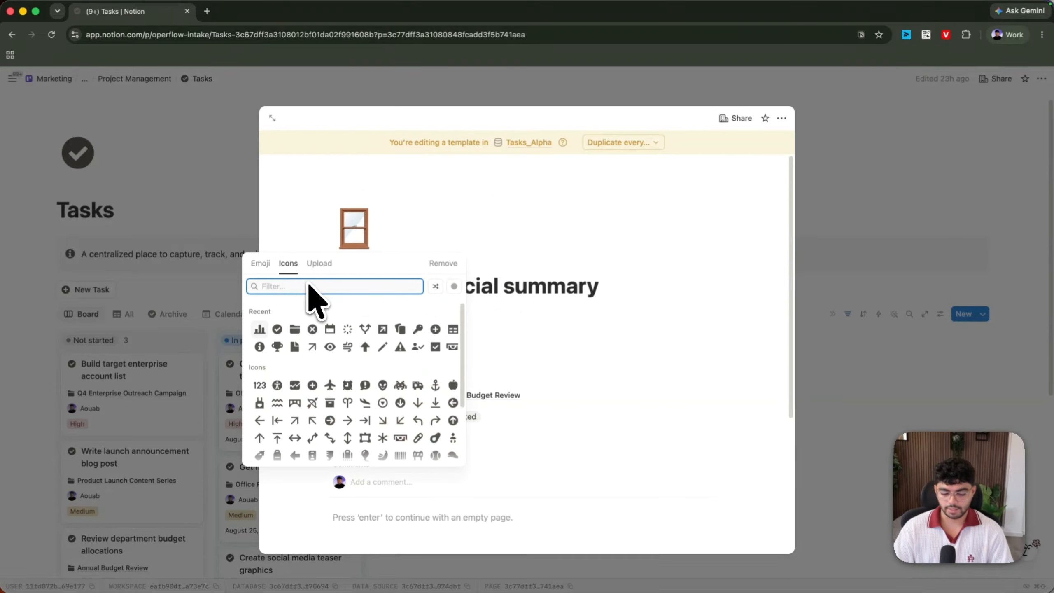
type("filed")
key("BackSpace")
key("BackSpace")
key("BackSpace")
key("BackSpace")
key("BackSpace")
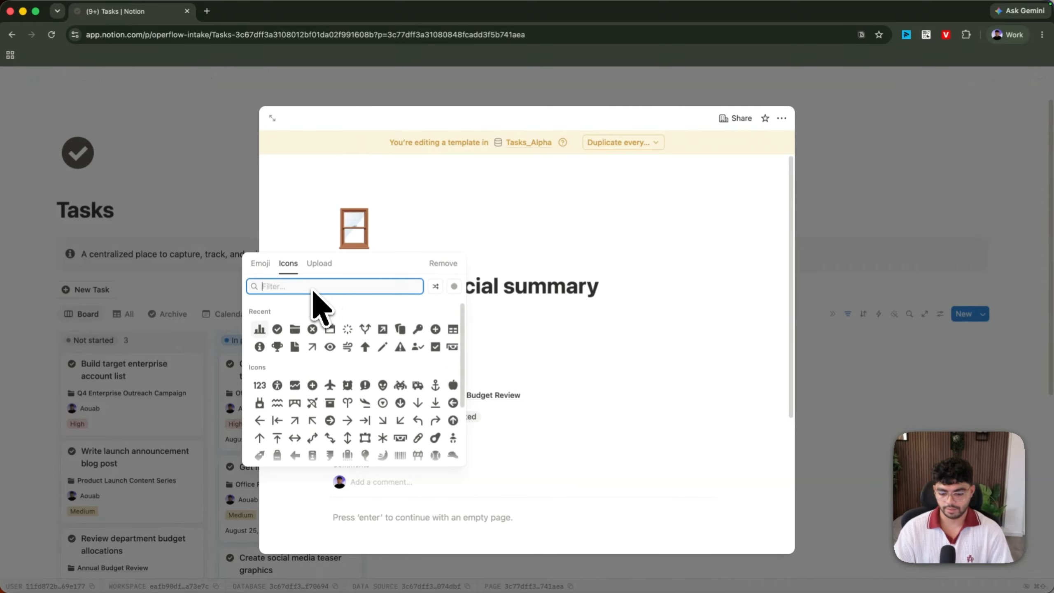
type("money")
left_click(279, 332)
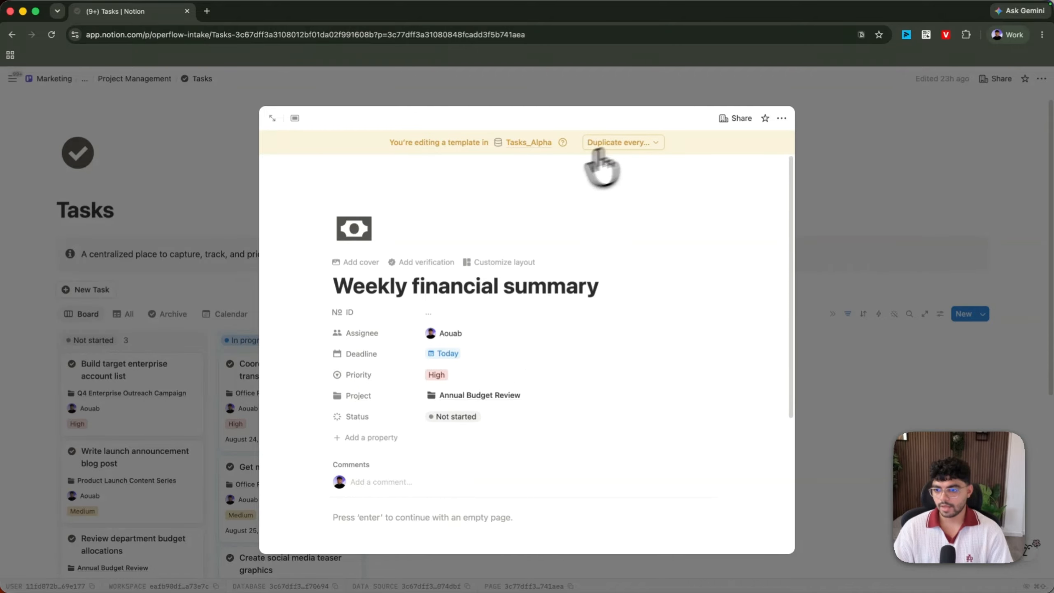
- Close the Weekly financial summary template and reopen it for editing from the Tasks_Alpha template list
left_click(830, 366)
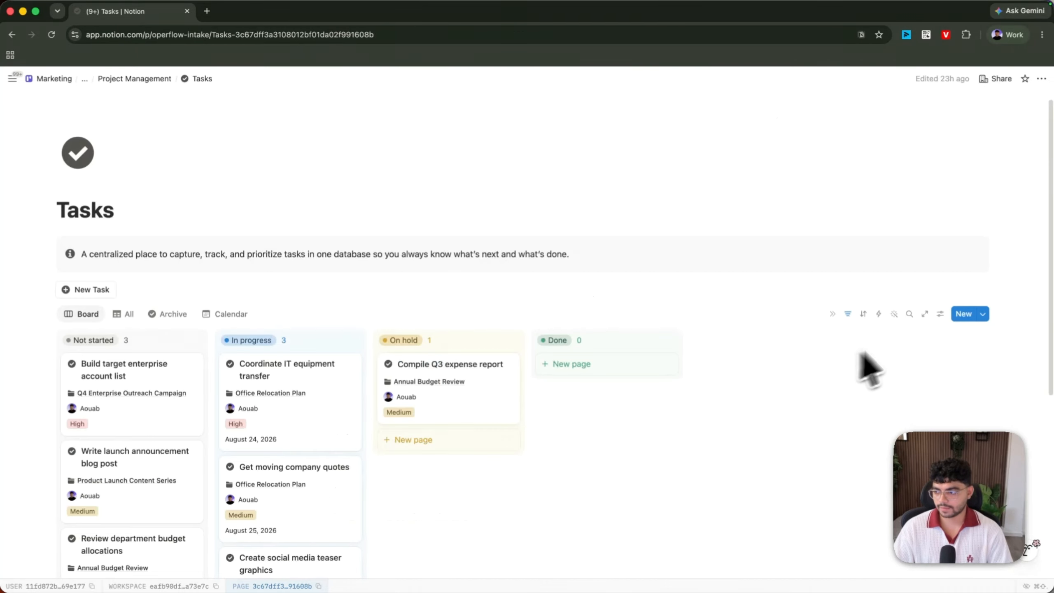
left_click(983, 314)
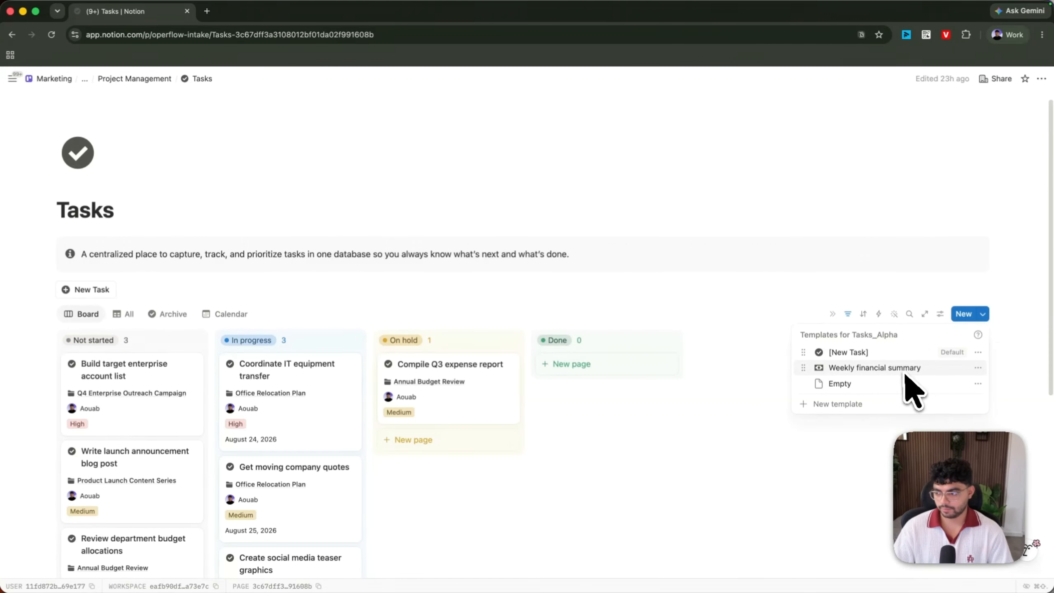
left_click(978, 367)
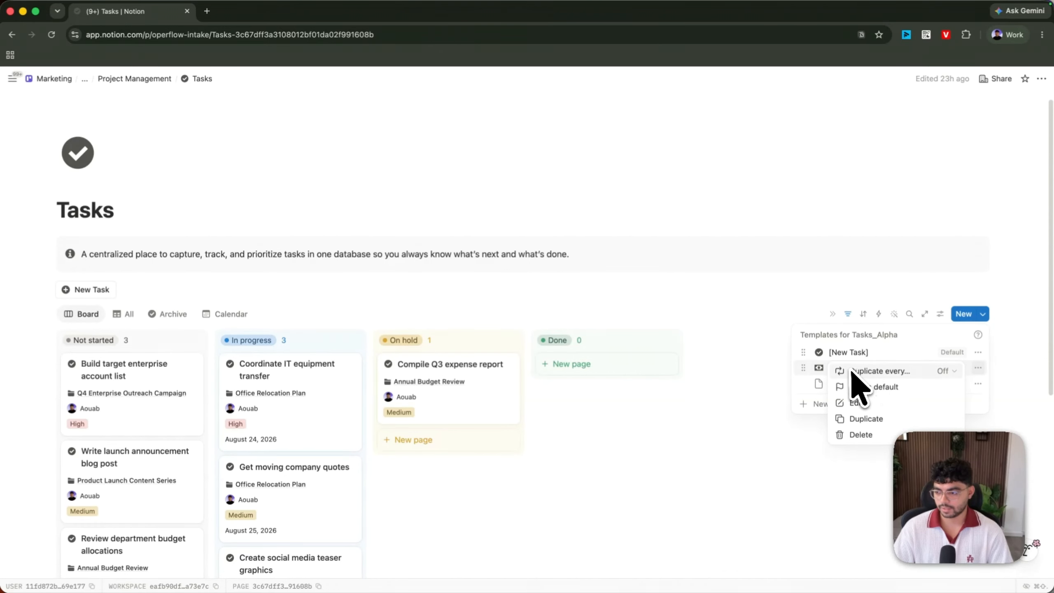
left_click(986, 365)
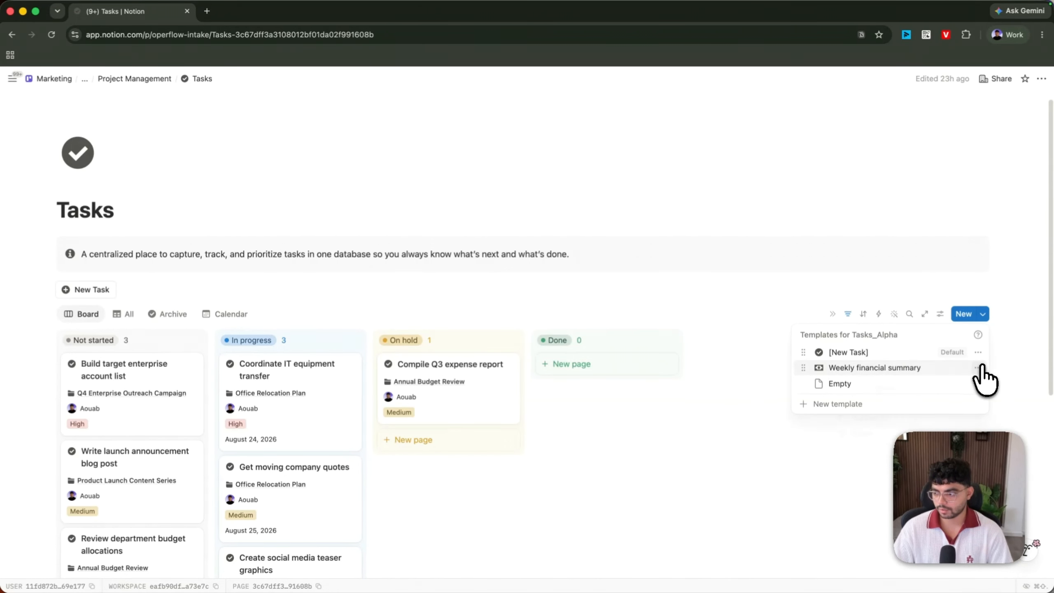
left_click(981, 366)
left_click(912, 402)
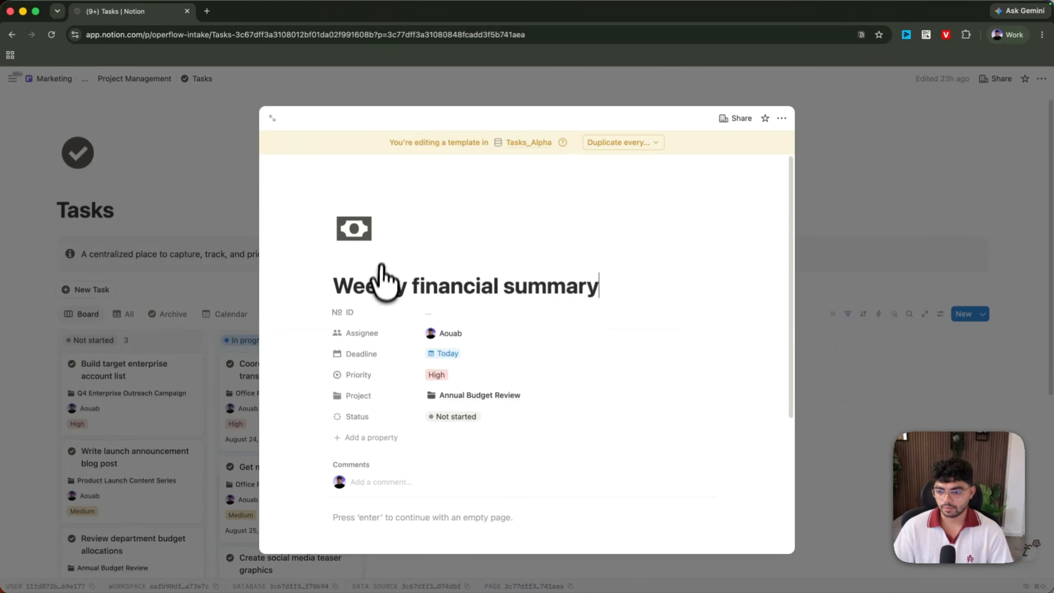
- Set the Weekly financial summary template to duplicate every 1 week on Monday
left_click(623, 142)
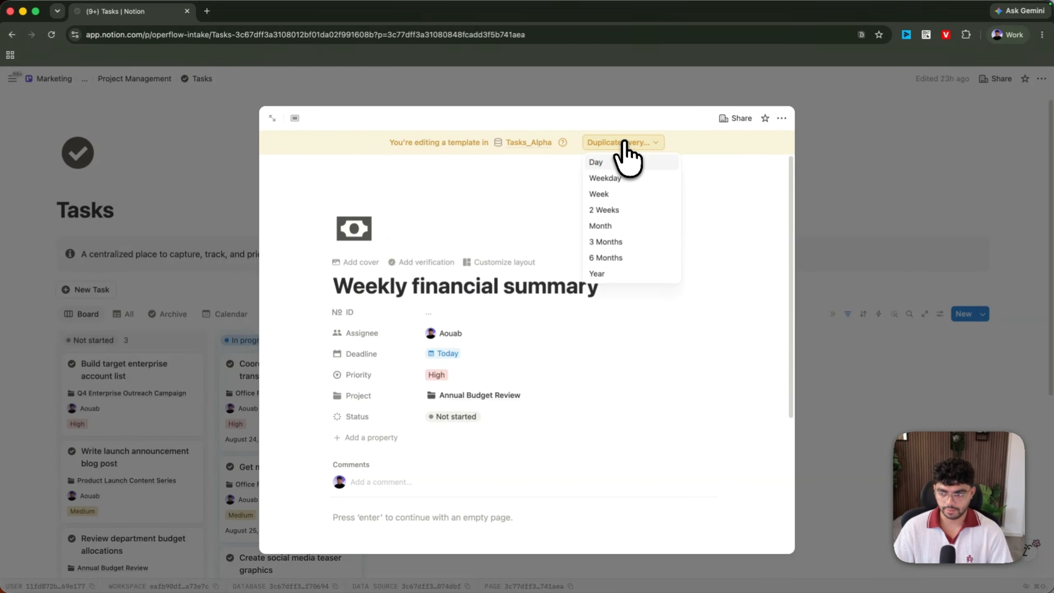
left_click(609, 195)
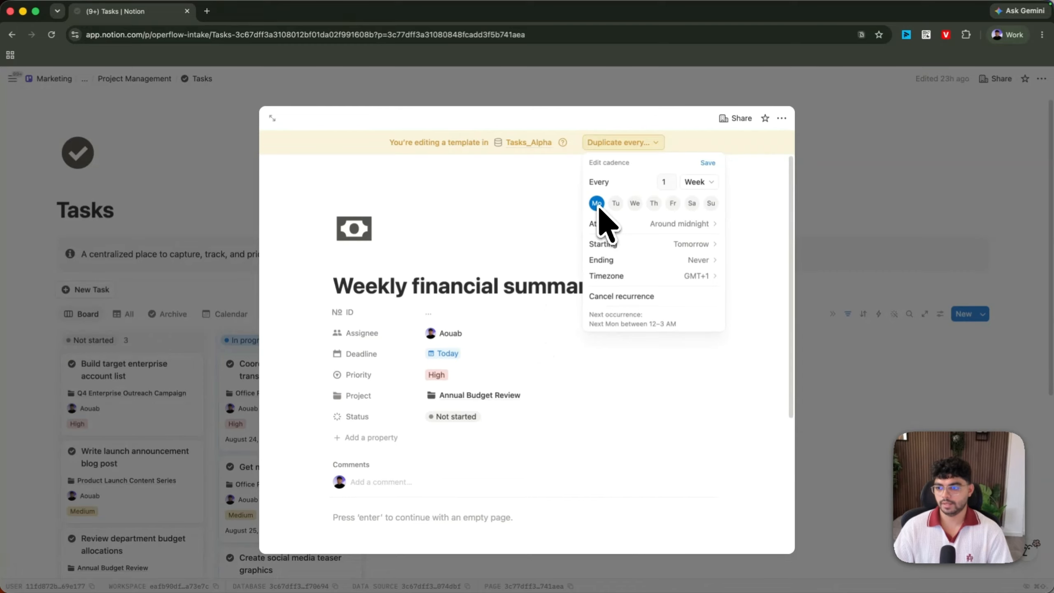
left_click(679, 247)
left_click(672, 247)
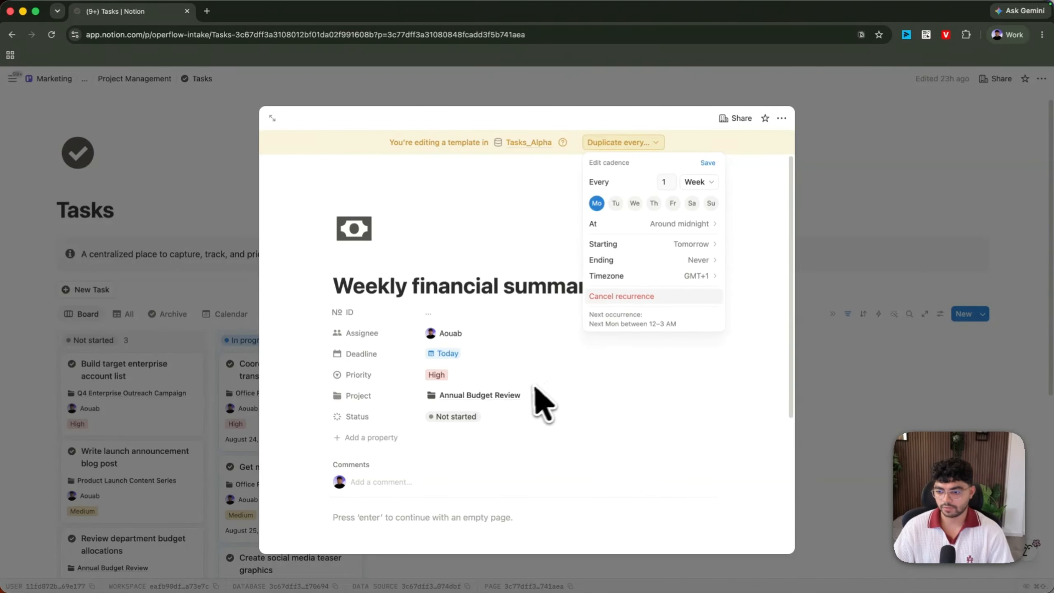
left_click(643, 261)
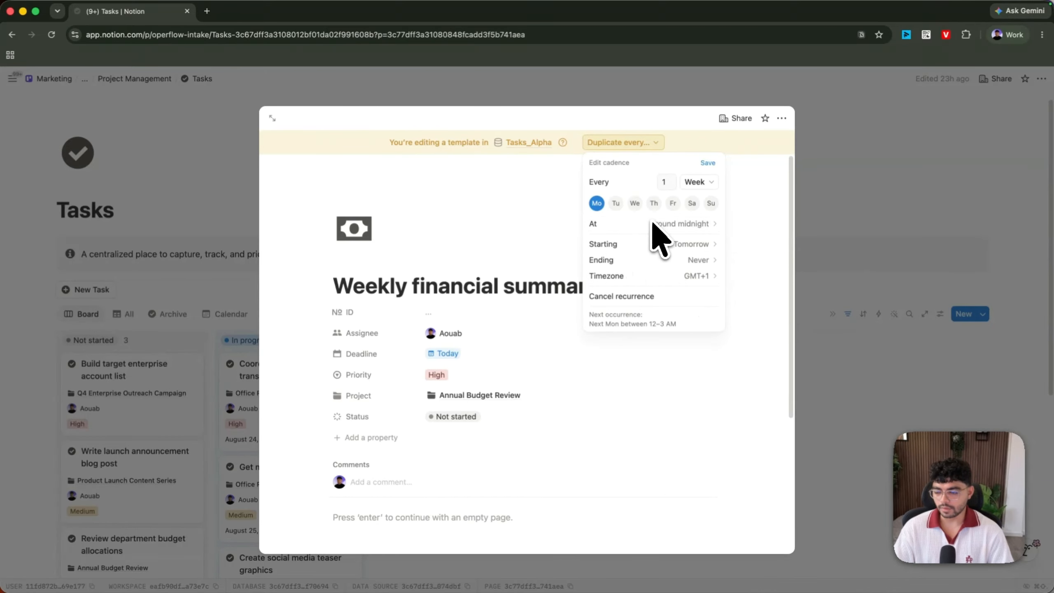
- Set the weekly duplication time to 6:00 AM, save the cadence and close the template
left_click(698, 227)
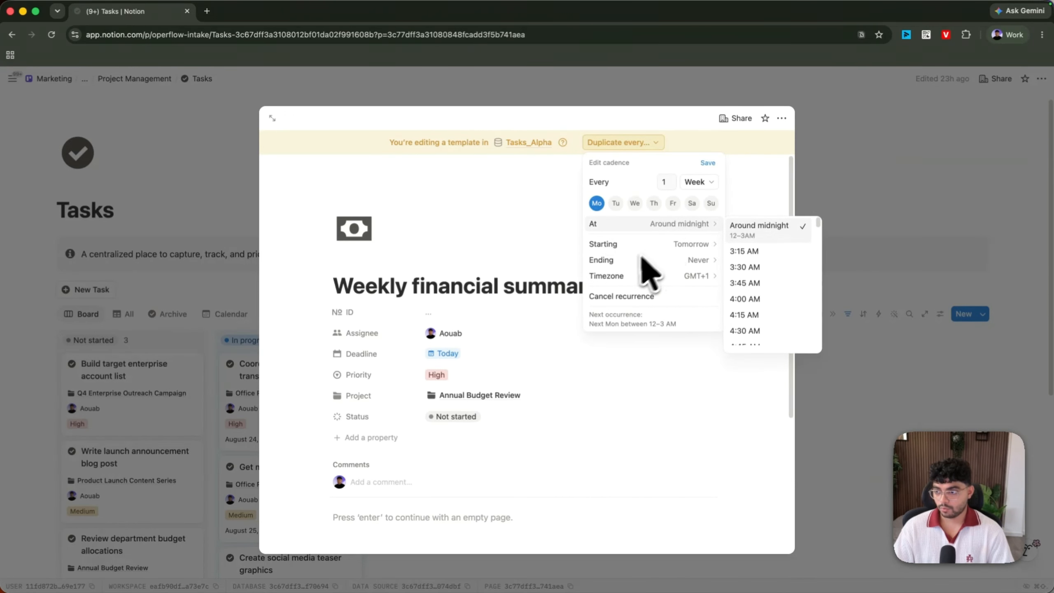
scroll(763, 307, "down", 5)
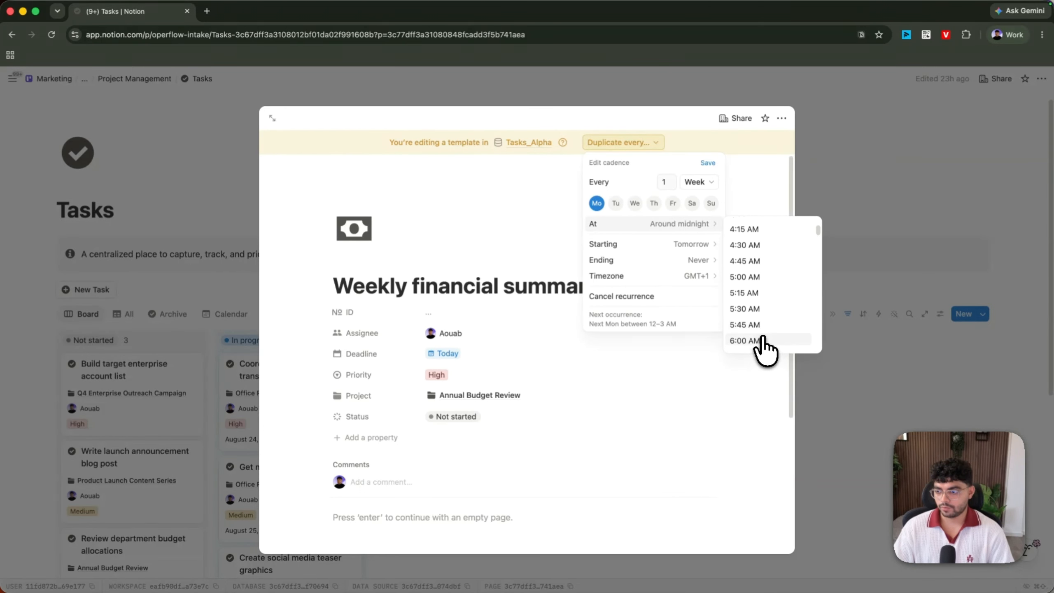
left_click(743, 341)
left_click(692, 278)
key("Escape")
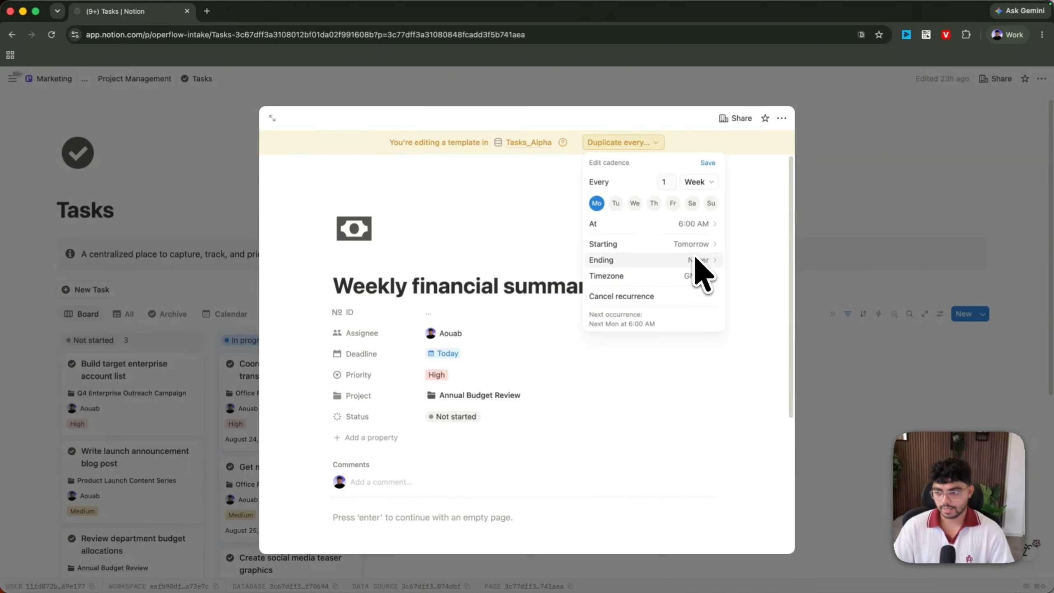
left_click(707, 162)
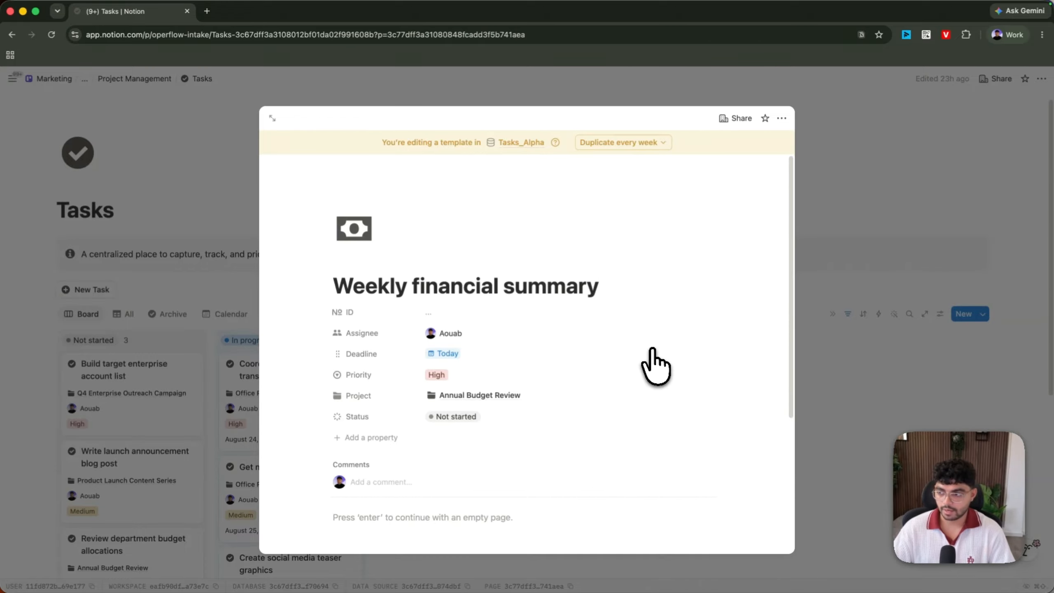
left_click(533, 351)
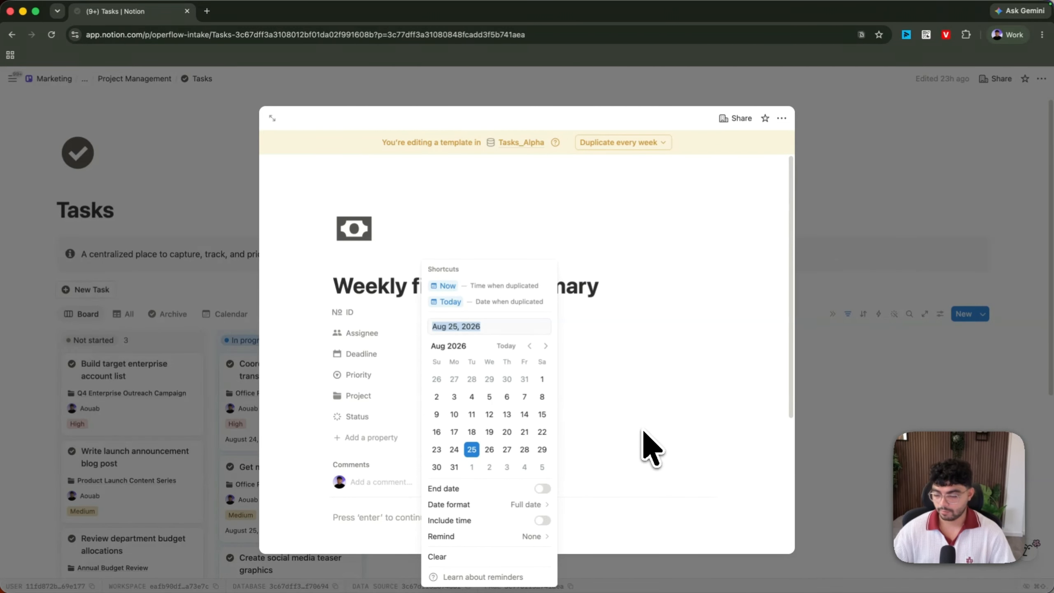
left_click(822, 414)
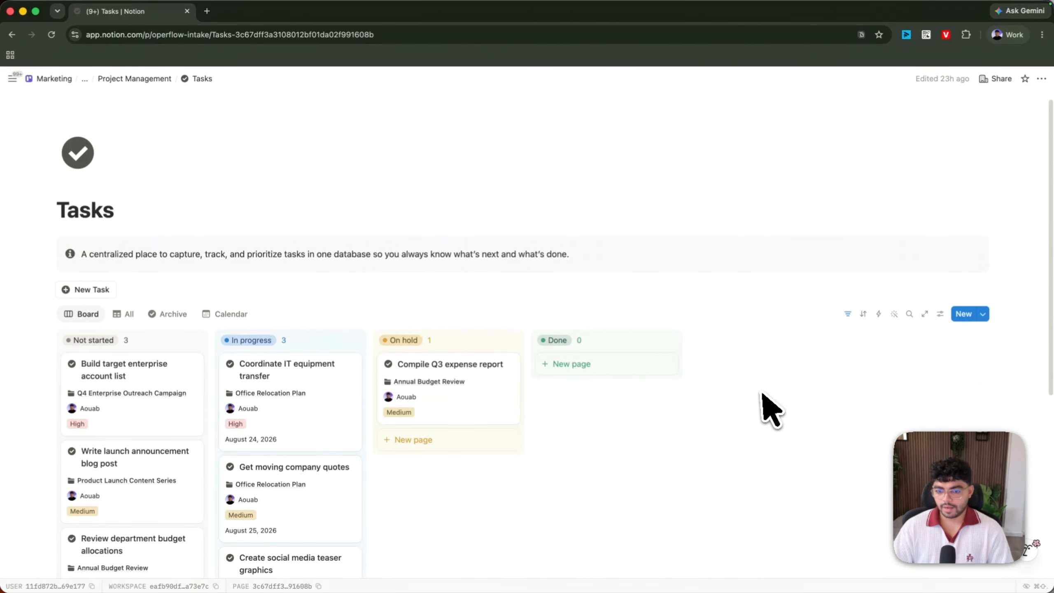
- Open the Meetings Notes page and create a new Meetings_Alpha template titled "Weekly Meeting Review"
left_click(132, 79)
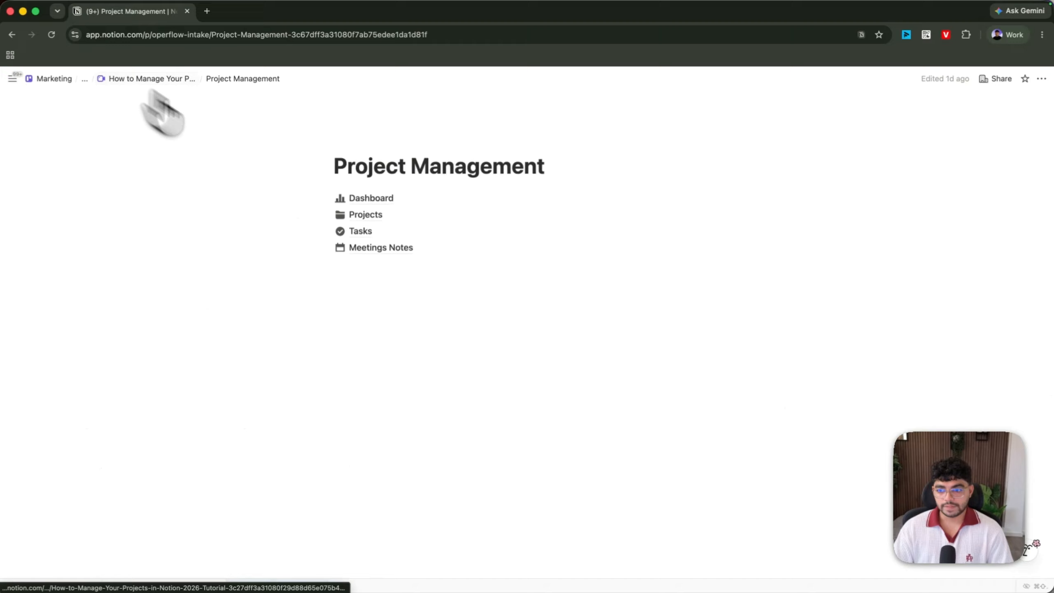
left_click(388, 250)
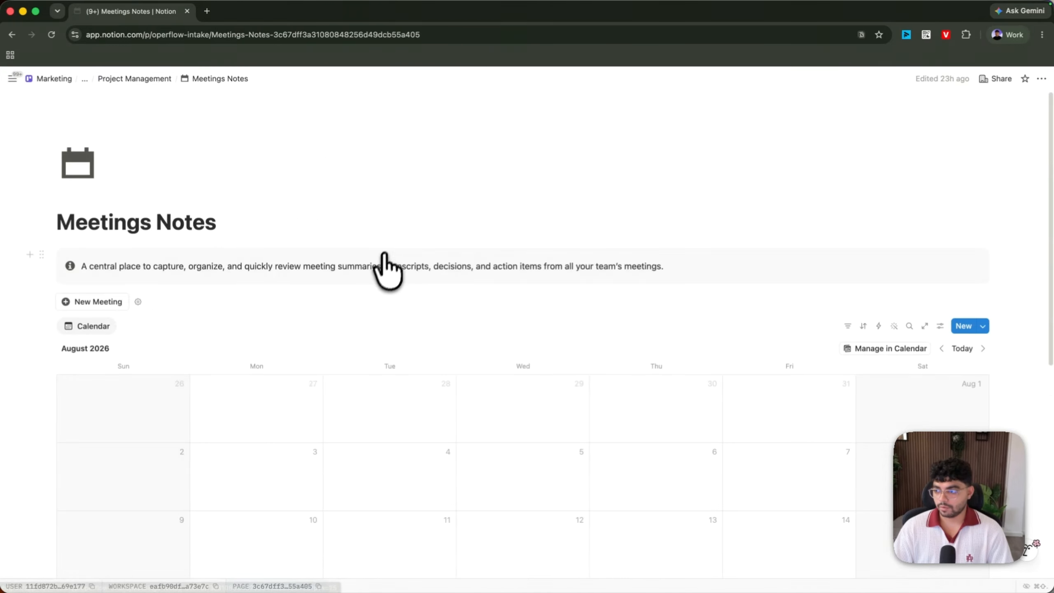
left_click(982, 326)
left_click(867, 402)
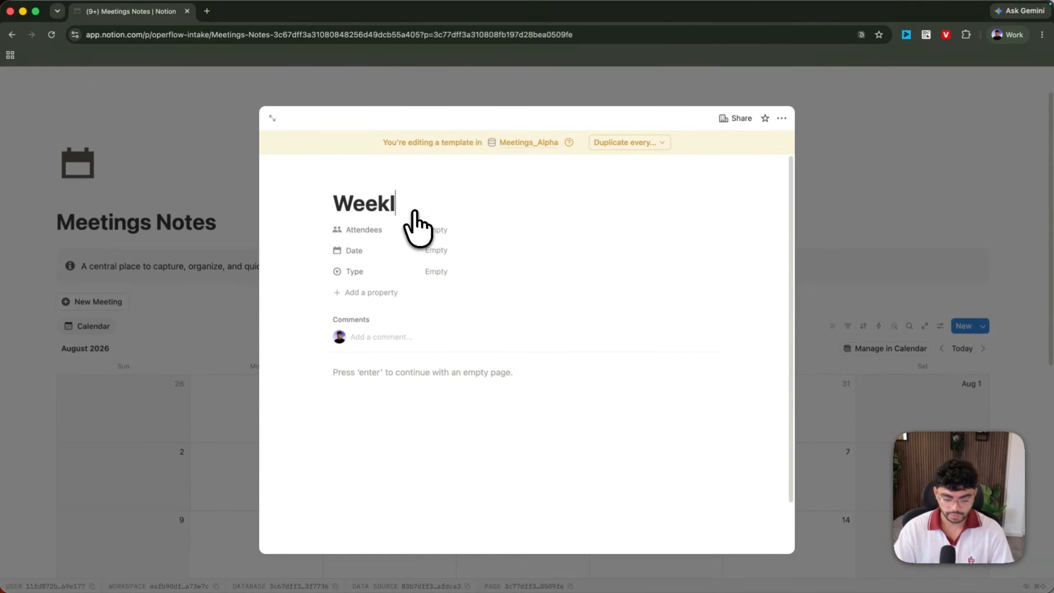
type("Weekly Meeting Review")
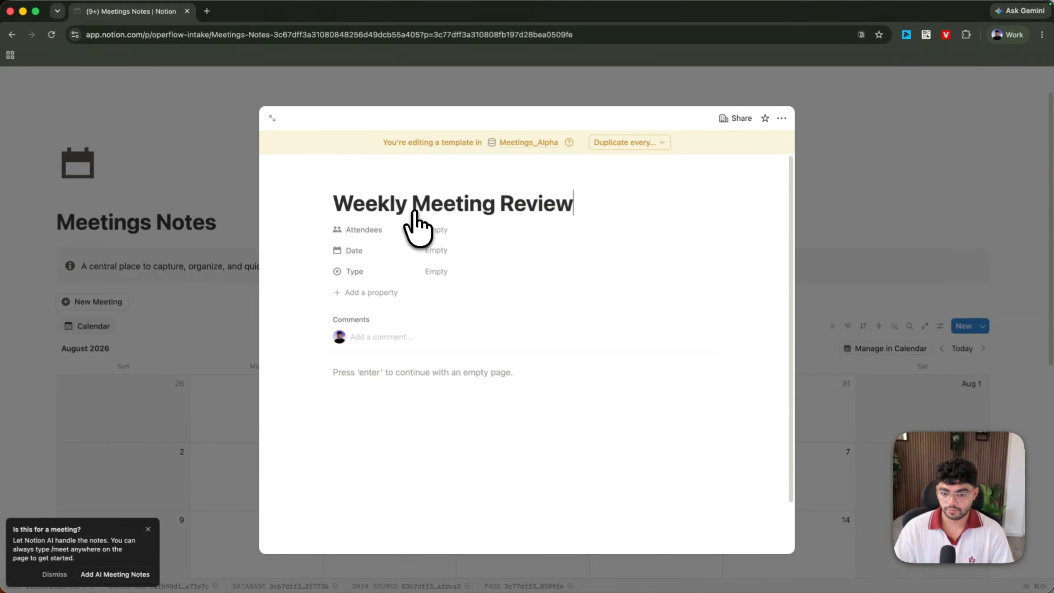
- Add yourself and Operflow as attendees of the Weekly Meeting Review template
left_click(435, 231)
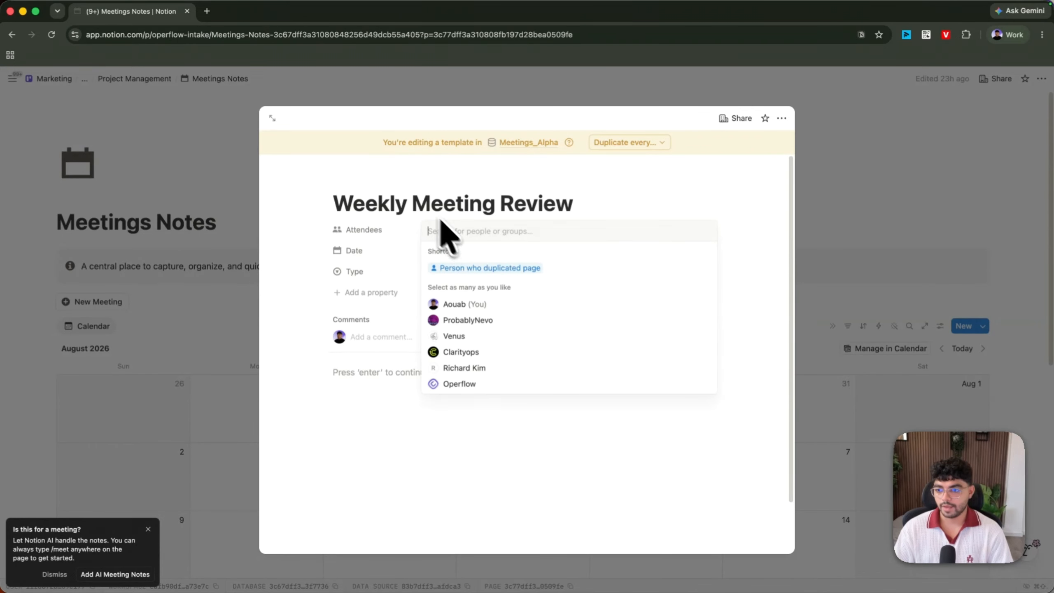
left_click(496, 305)
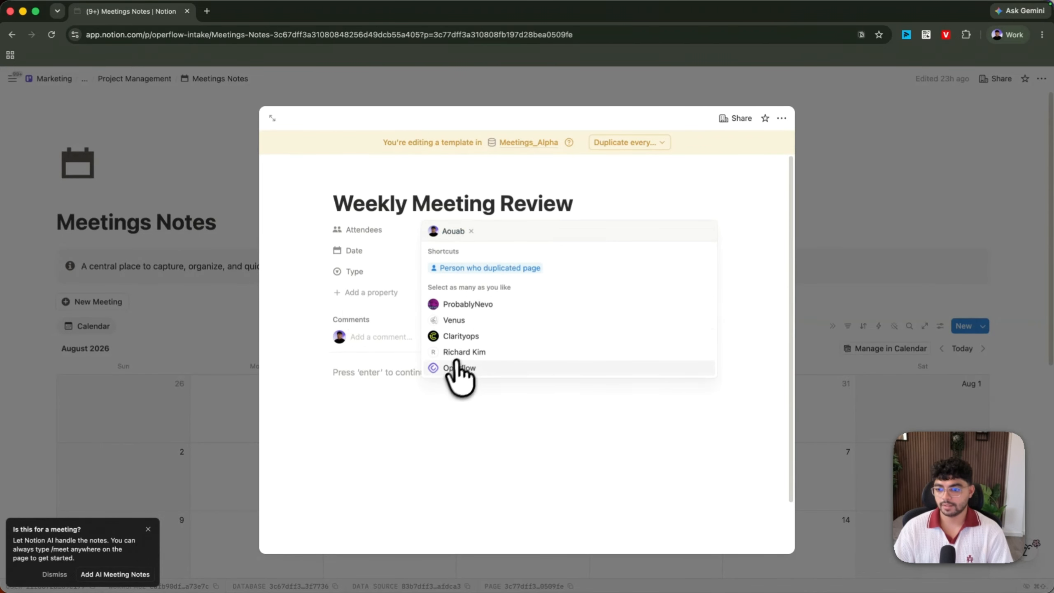
left_click(457, 368)
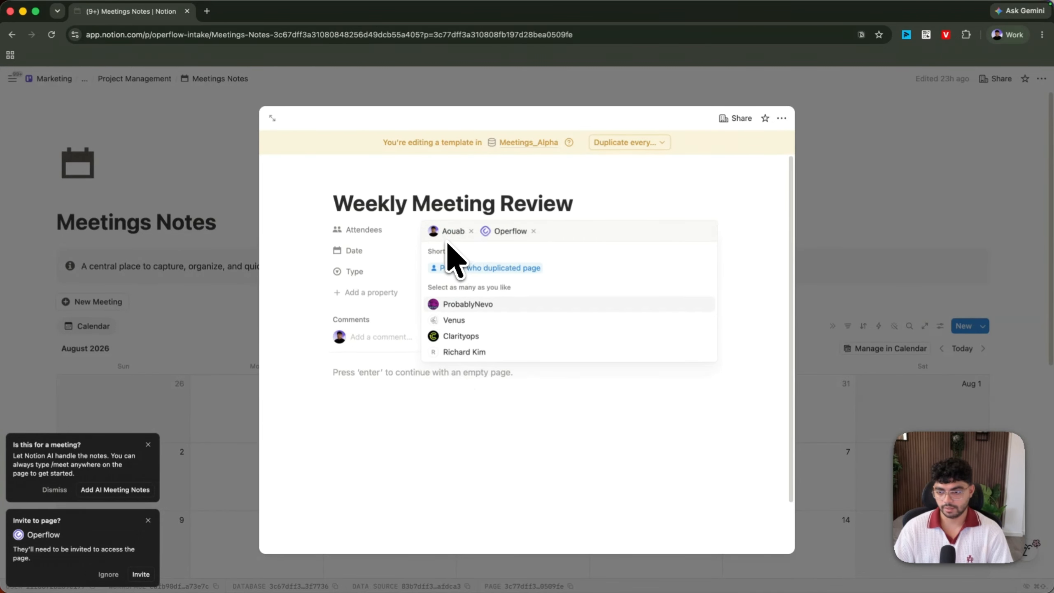
left_click(335, 262)
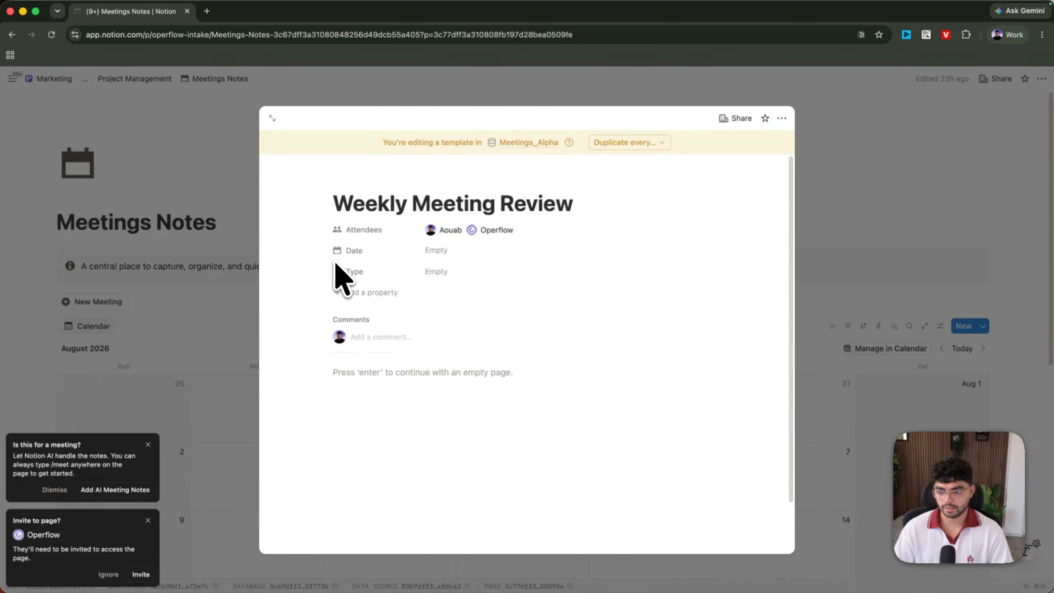
- Set the meeting template's date to Today, the date when duplicated, and its type to Recurring
left_click(453, 250)
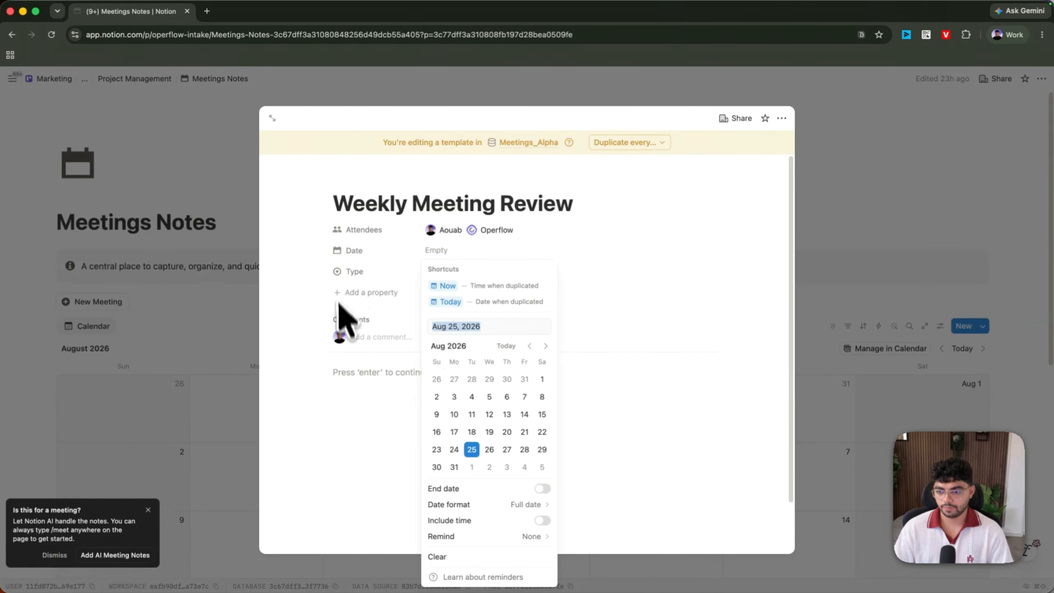
left_click(449, 272)
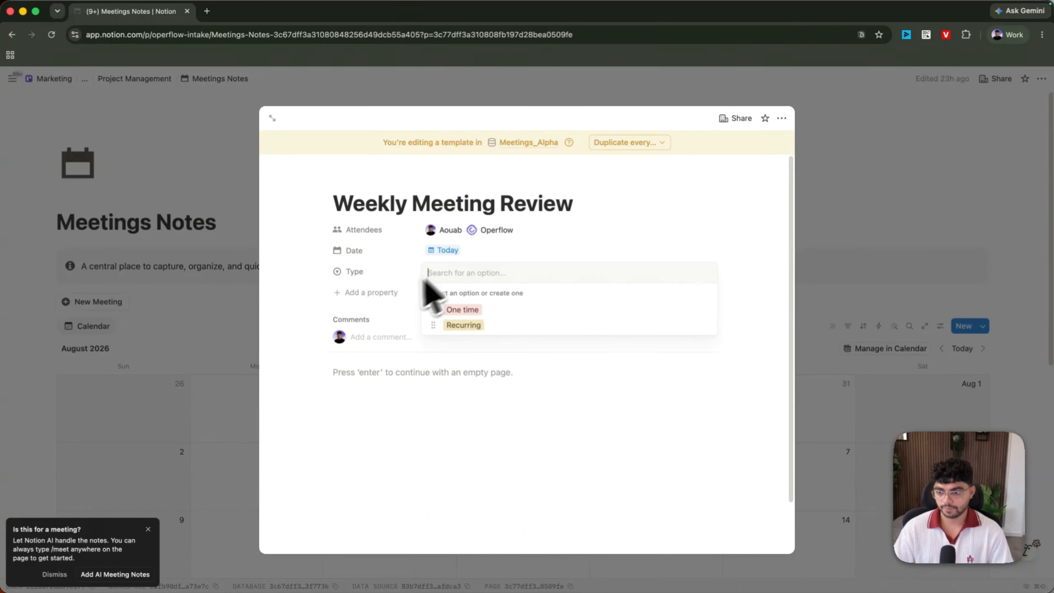
left_click(493, 323)
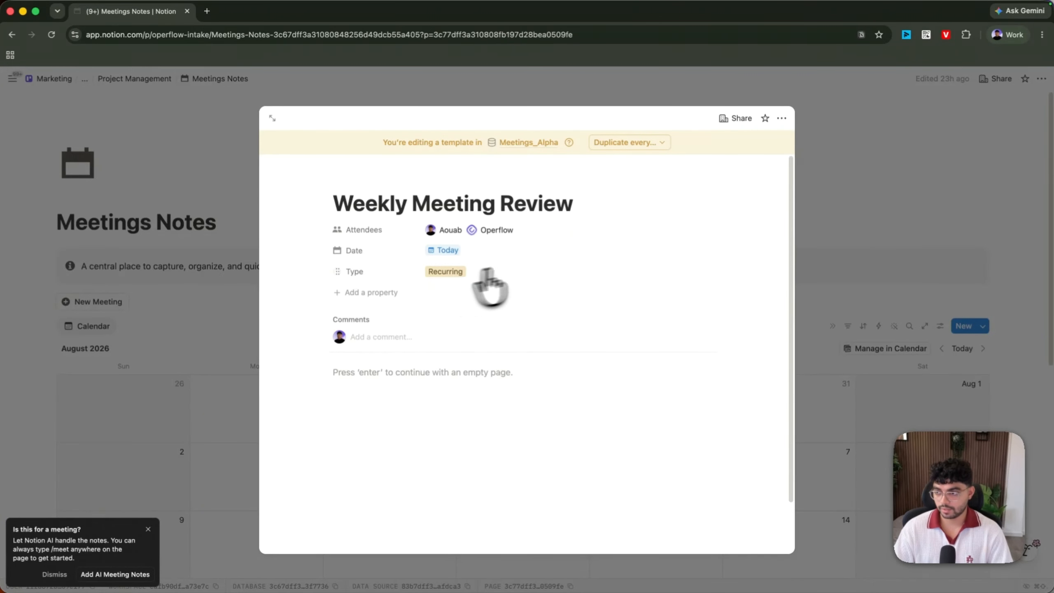
- Schedule the Weekly Meeting Review template to duplicate every 1 week on Monday and Friday, and save the cadence
left_click(638, 143)
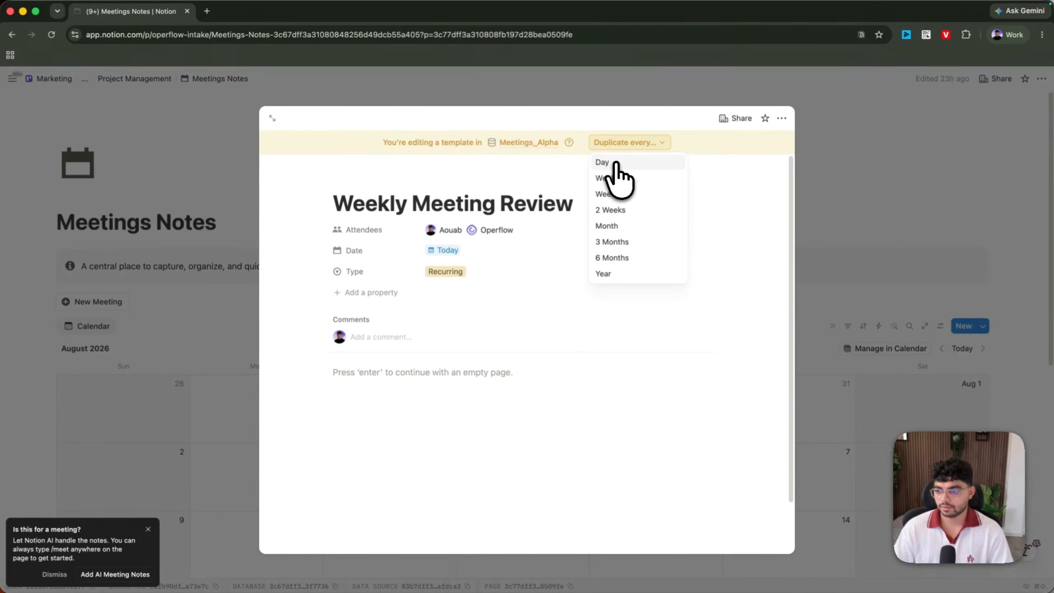
left_click(616, 164)
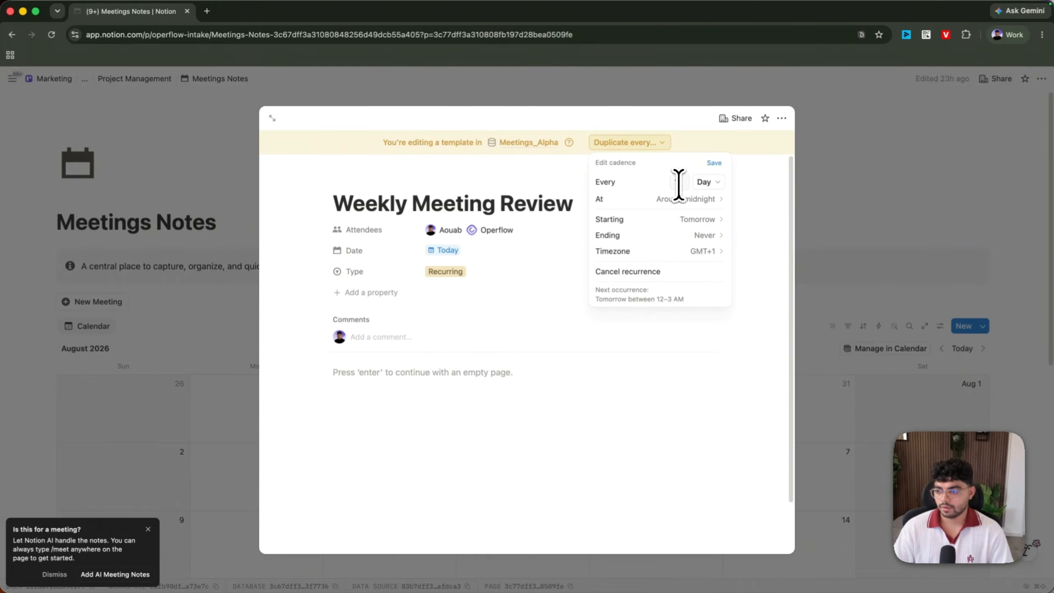
left_click(707, 181)
left_click(710, 222)
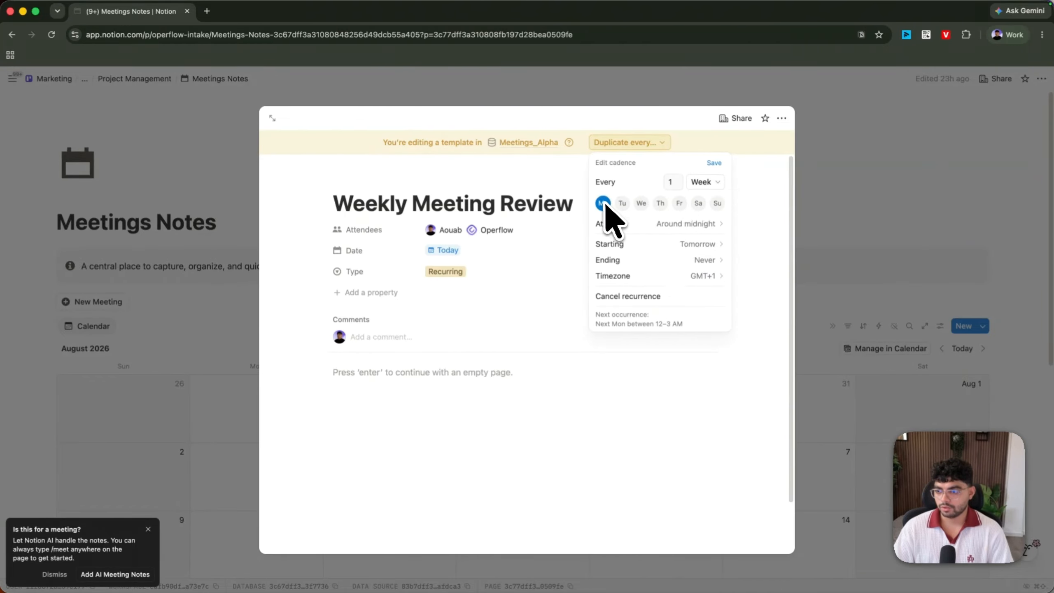
left_click(679, 203)
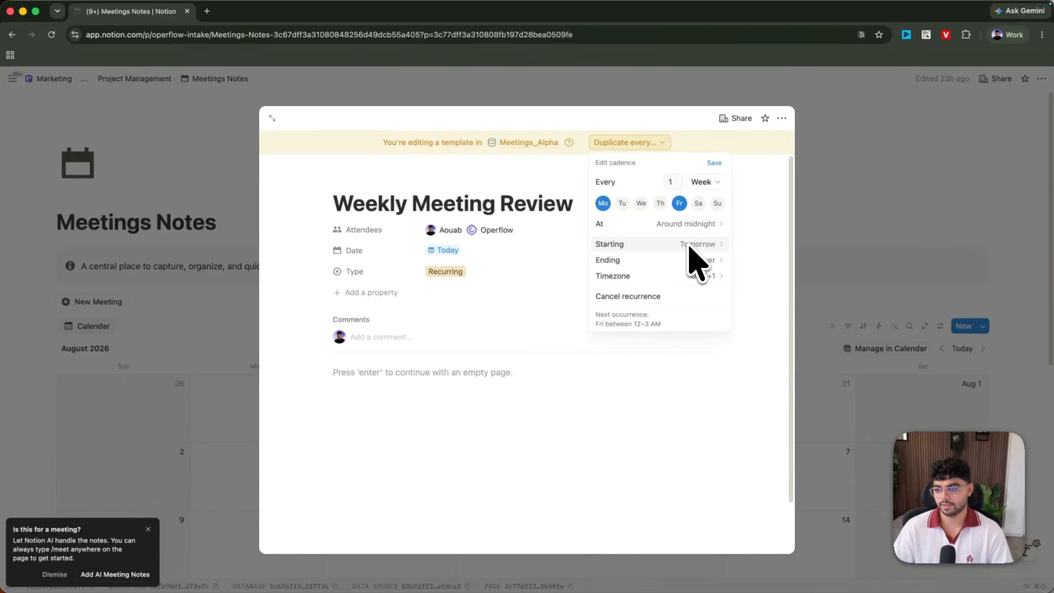
left_click(714, 162)
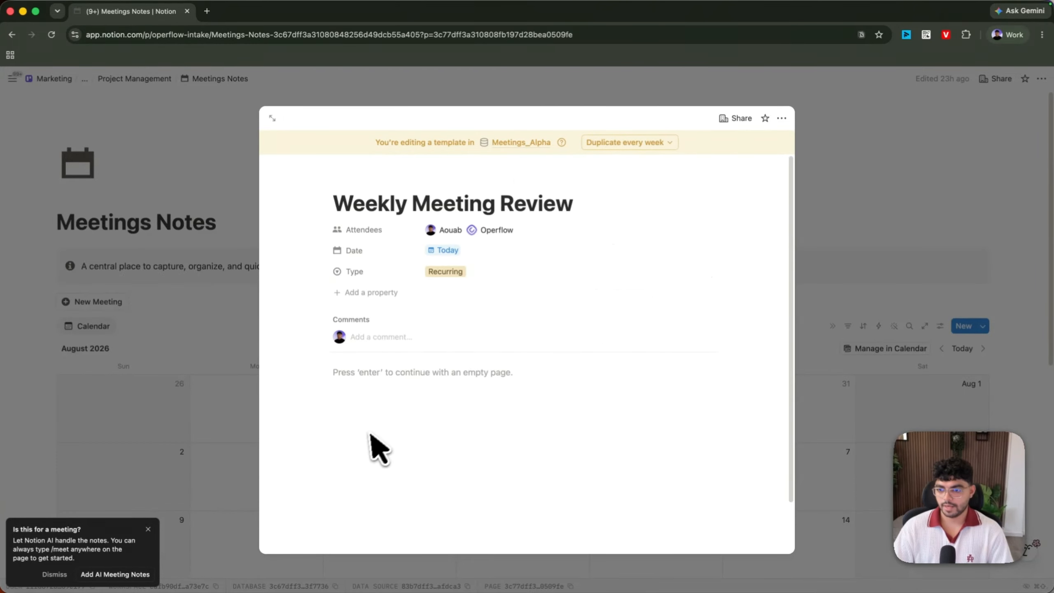
- Insert an AI meeting notes block into the body of the Weekly Meeting Review template
key("Return")
type("/n")
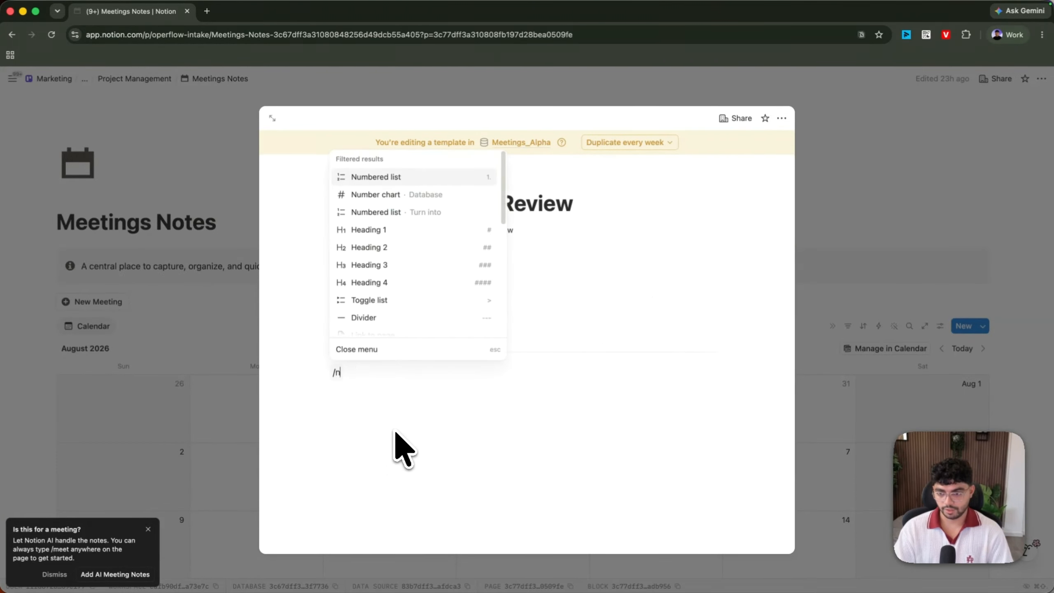
type("ot")
left_click(388, 291)
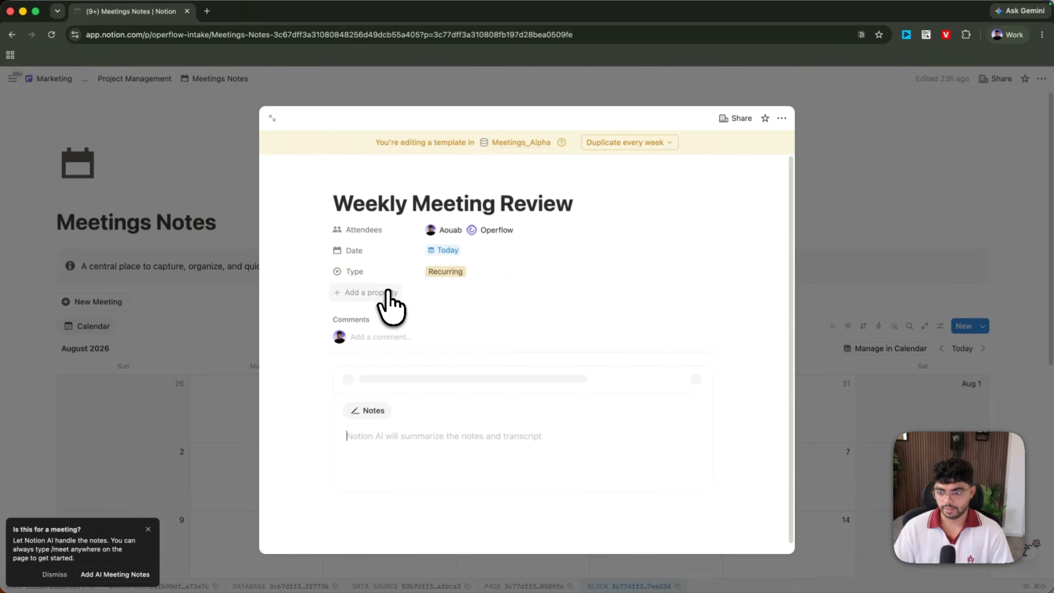
left_click(483, 442)
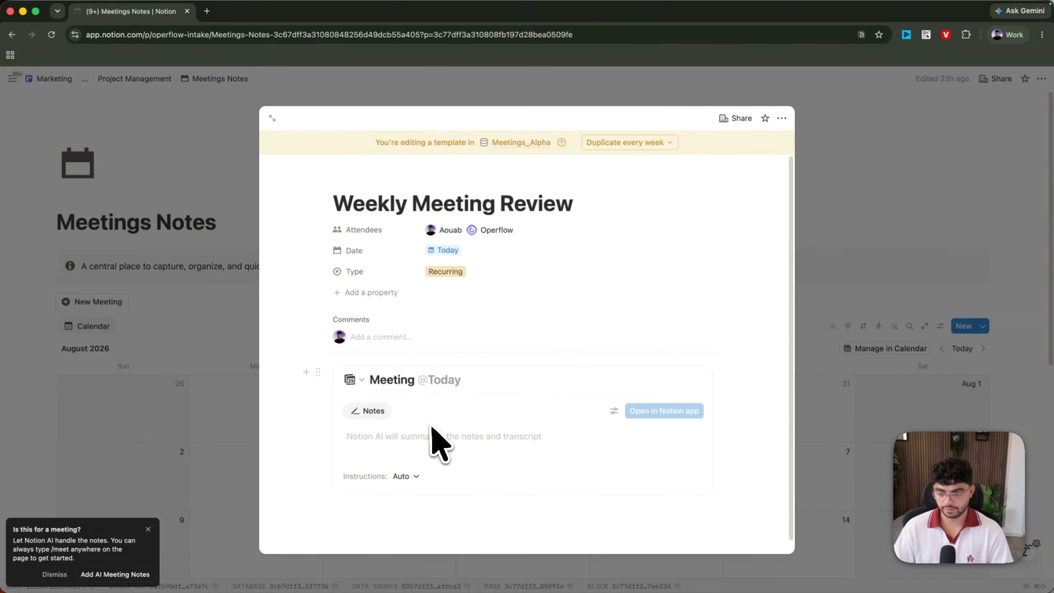
- Search the icons for "meet", give the Weekly Meeting Review template the group-of-people icon, and check it among the Meetings_Alpha templates
left_click(351, 185)
left_click(348, 216)
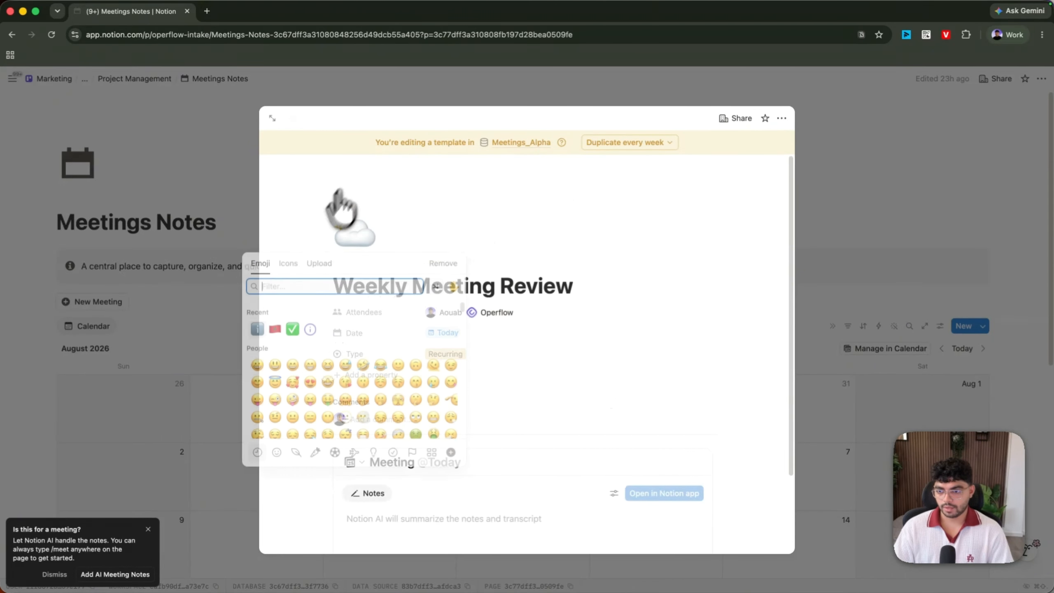
left_click(288, 263)
type("meet")
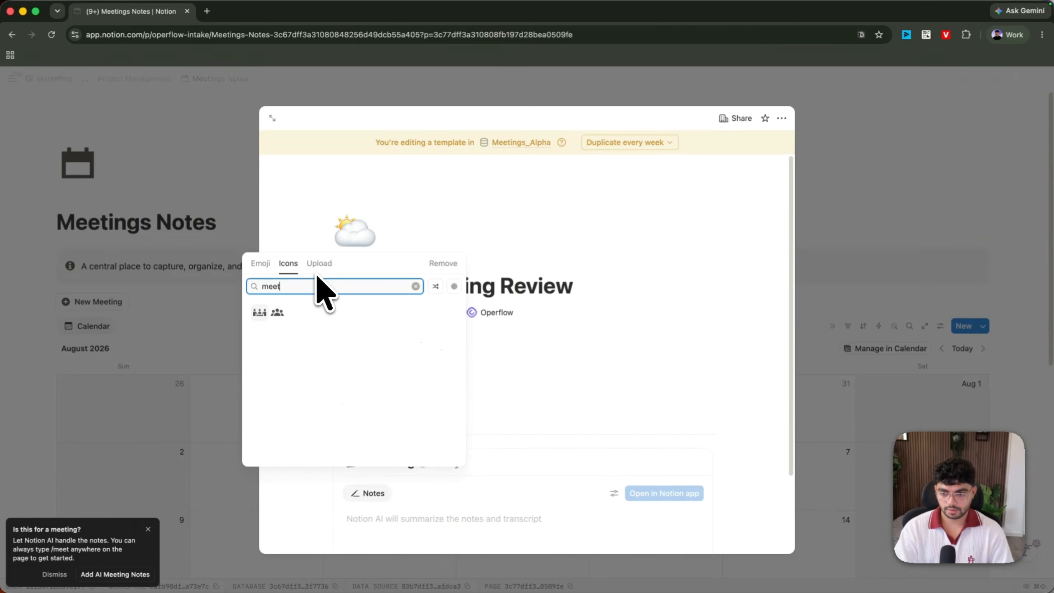
left_click(277, 332)
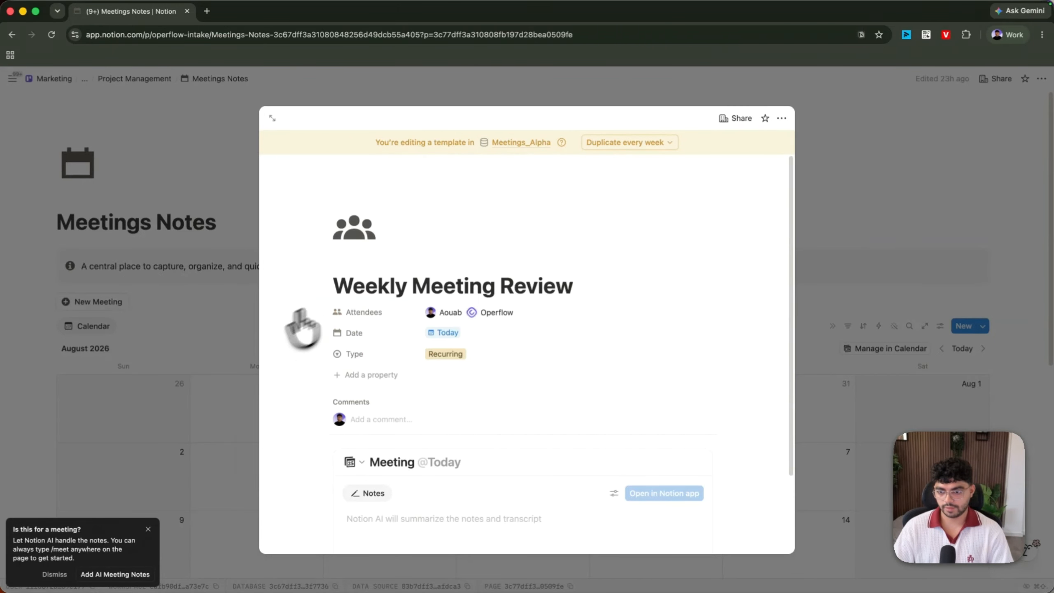
left_click(895, 394)
left_click(981, 327)
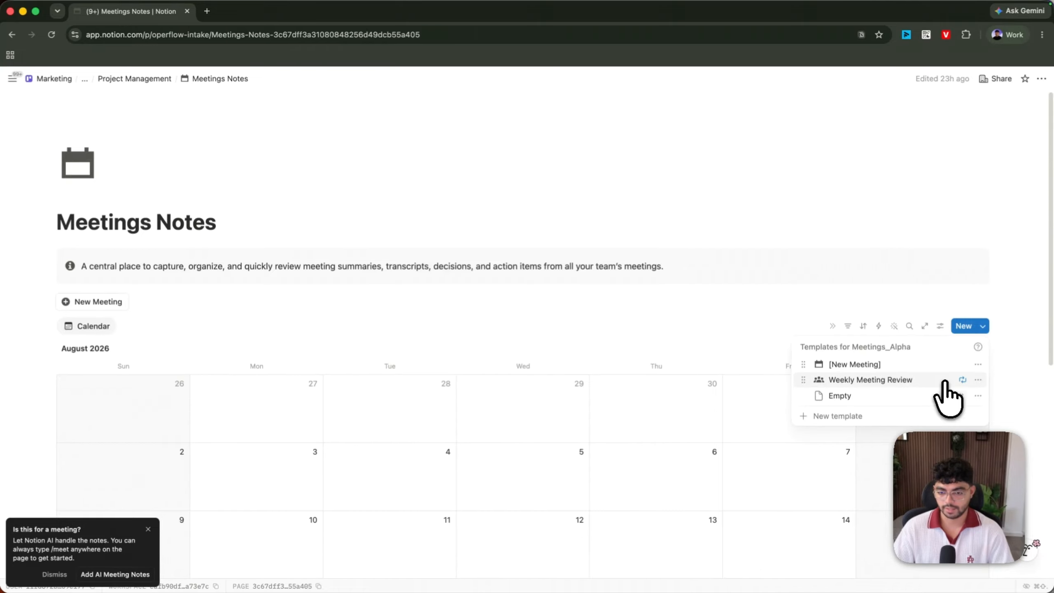
- Return to the Project Management page and open its Tasks page
left_click(141, 81)
left_click(141, 81)
left_click(386, 231)
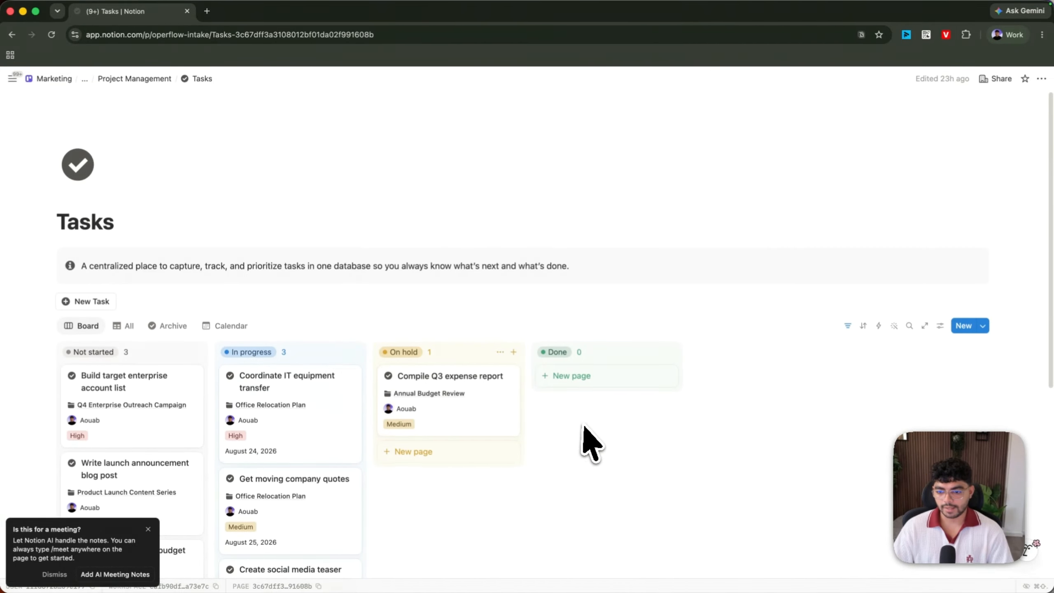
- Examine the Office Relocation Plan project linked to the in-progress IT equipment task, including its project manager, and close it
scroll(458, 482, "down", 2)
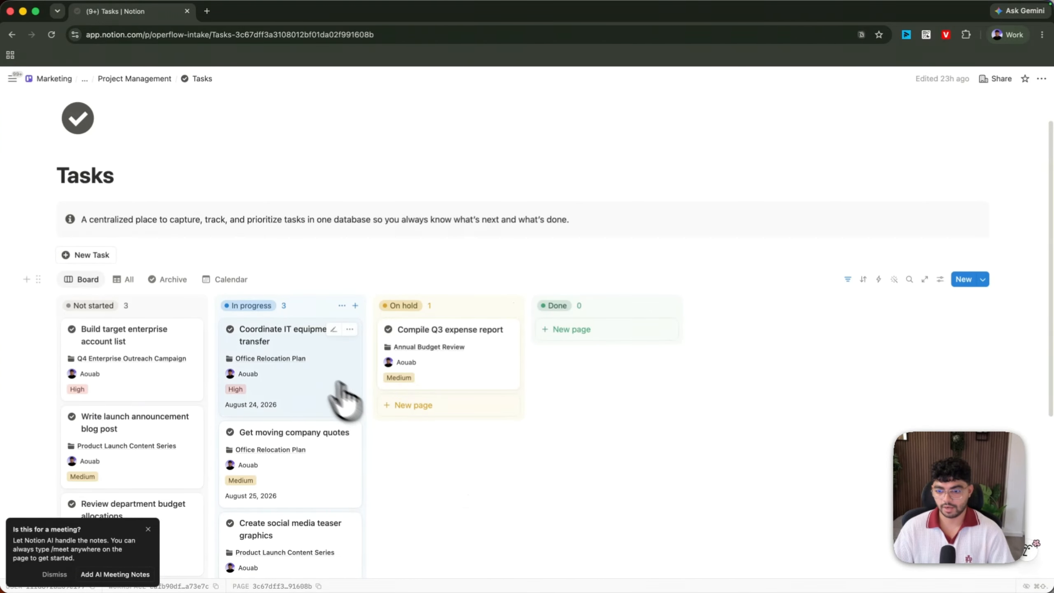
left_click(294, 358)
left_click(344, 399)
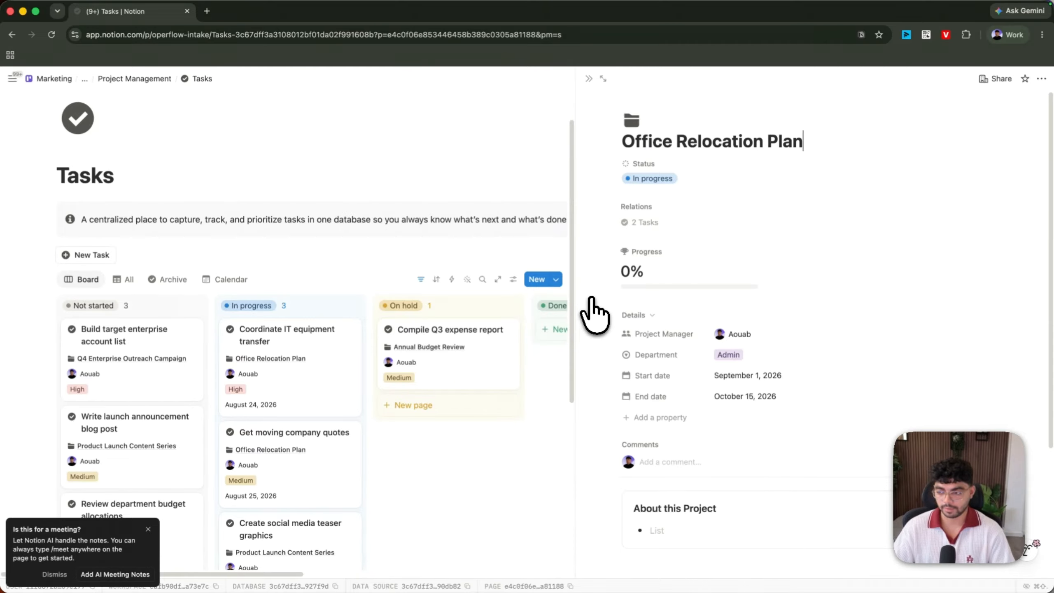
left_click(589, 79)
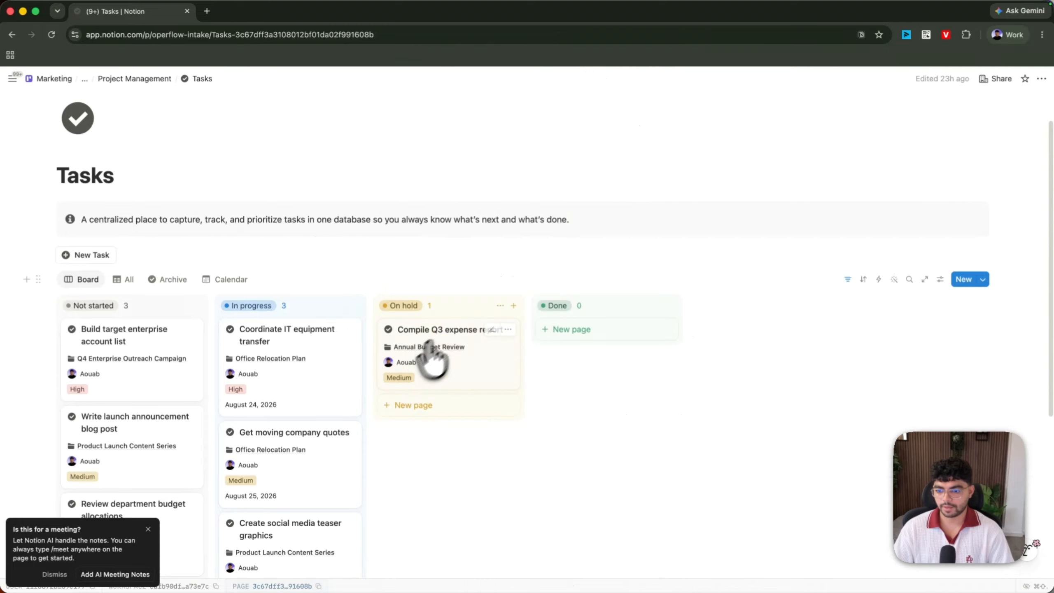
- Create a Tasks_Alpha automation named Notify PM that triggers when Status is set to any option
left_click(878, 279)
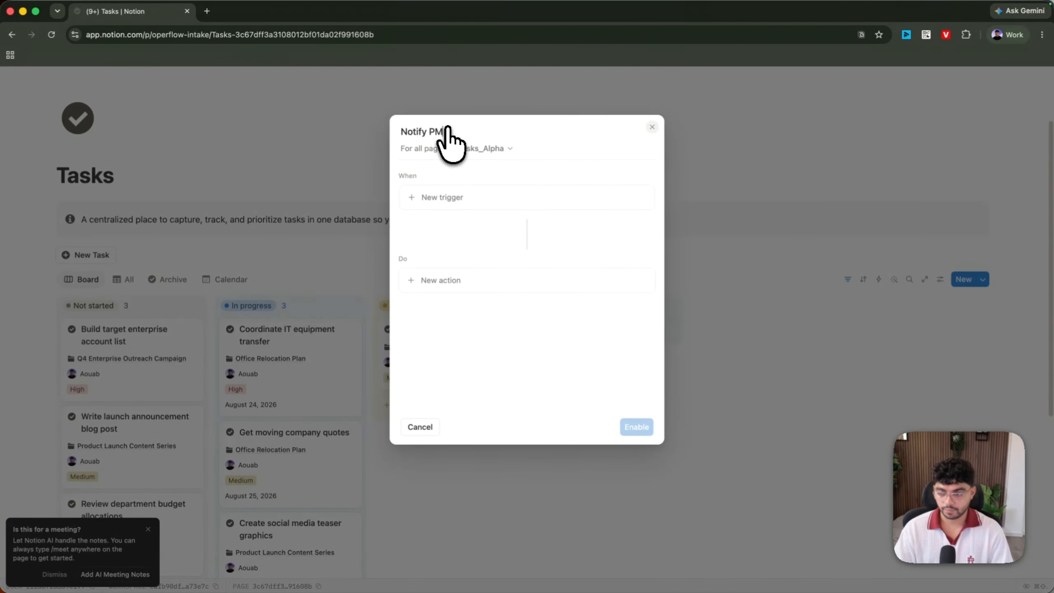
left_click(433, 199)
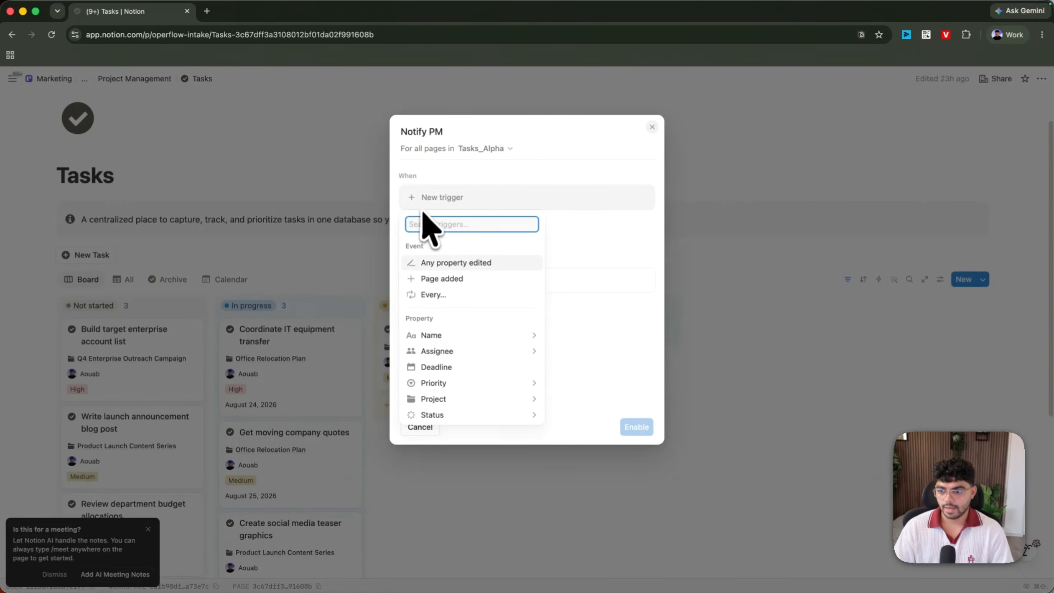
left_click(434, 414)
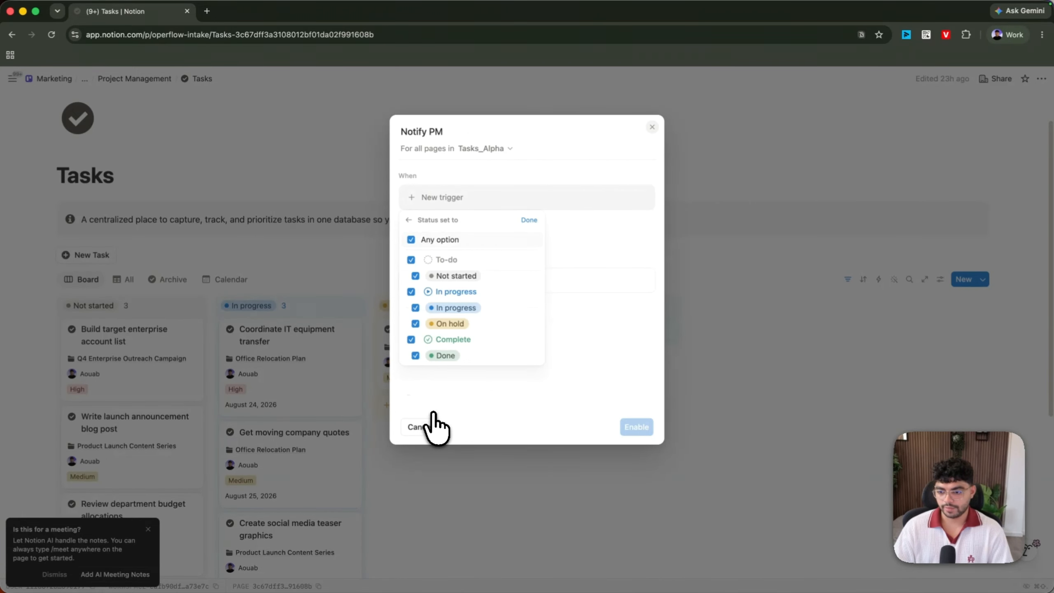
left_click(529, 220)
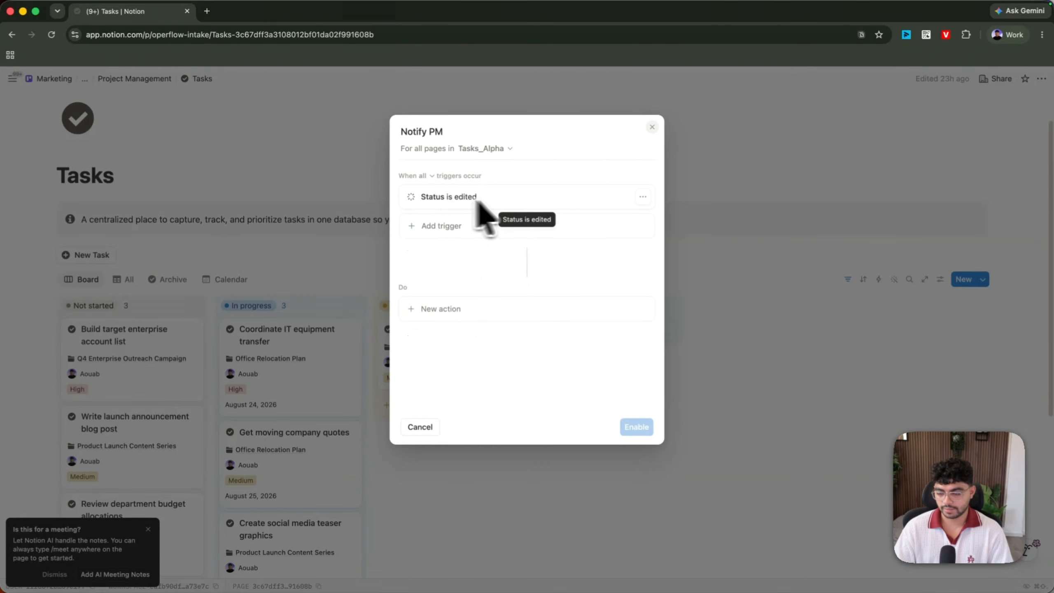
- Add a Define variables action to the automation and name its variable "Project manager"
left_click(457, 311)
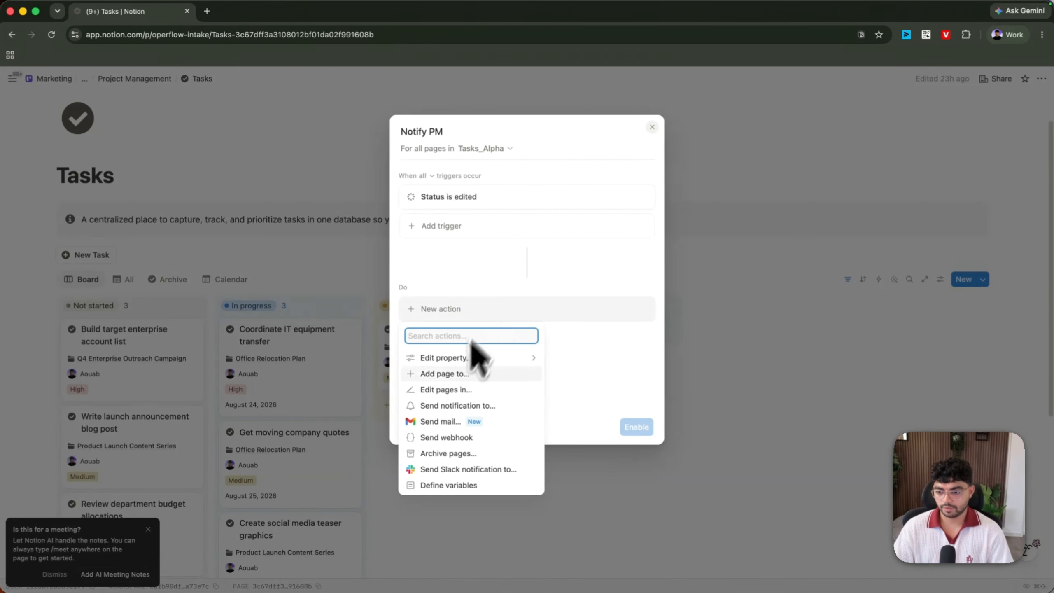
left_click(477, 484)
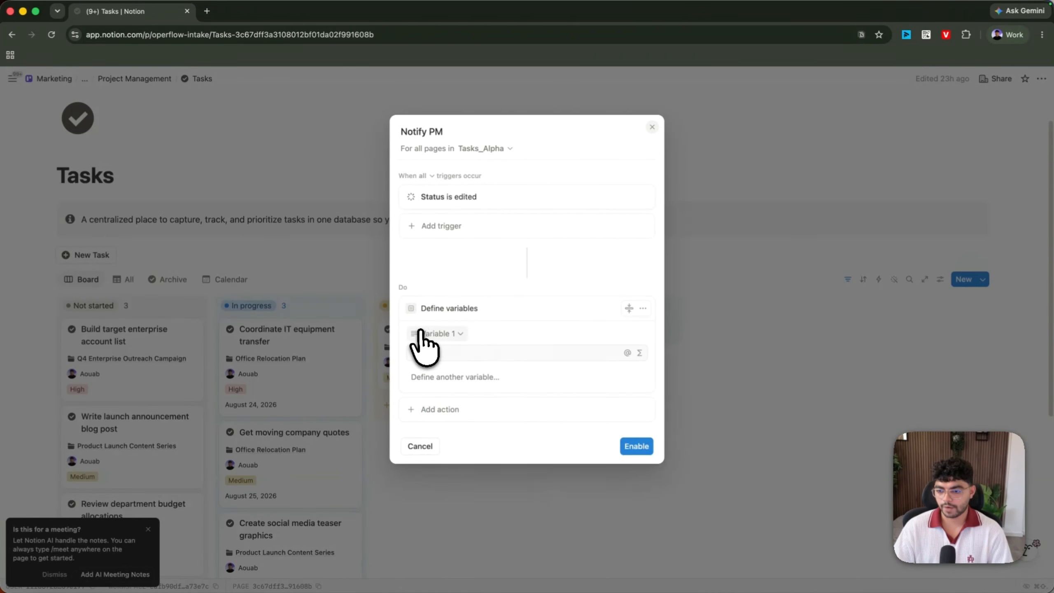
left_click(438, 333)
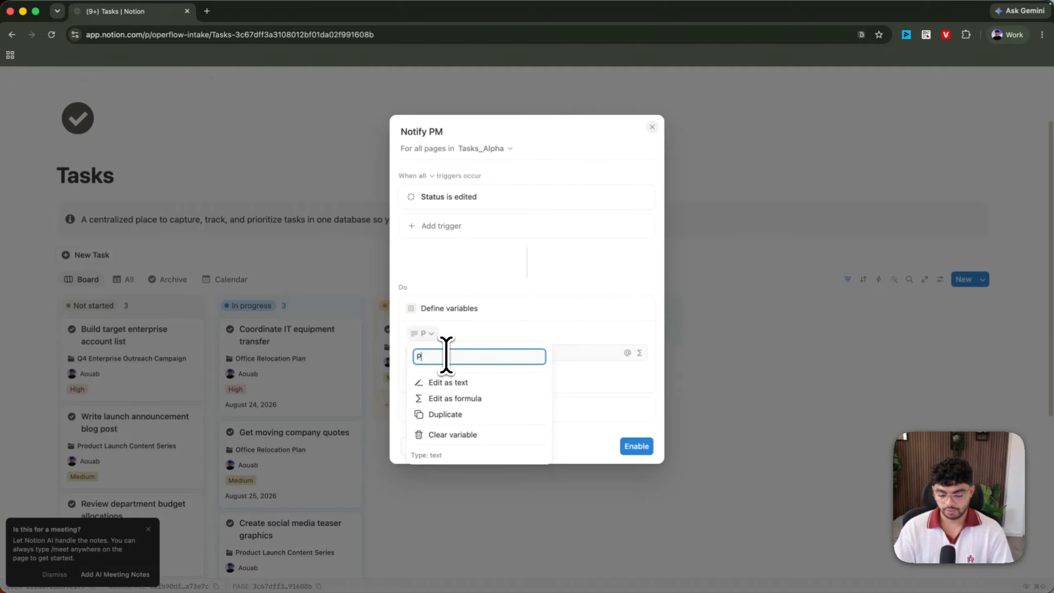
type("Project manager")
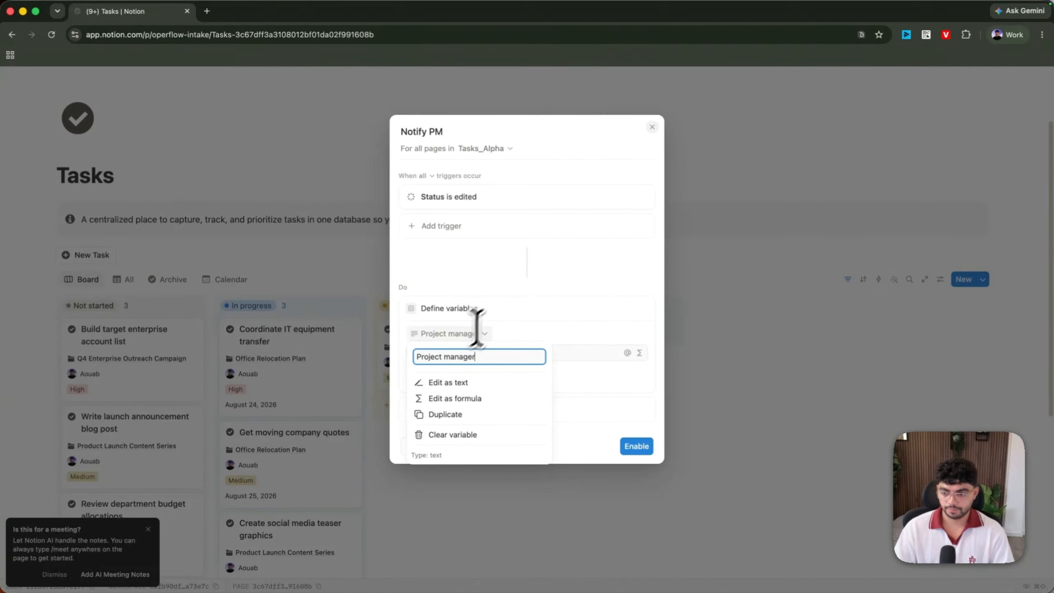
key("Return")
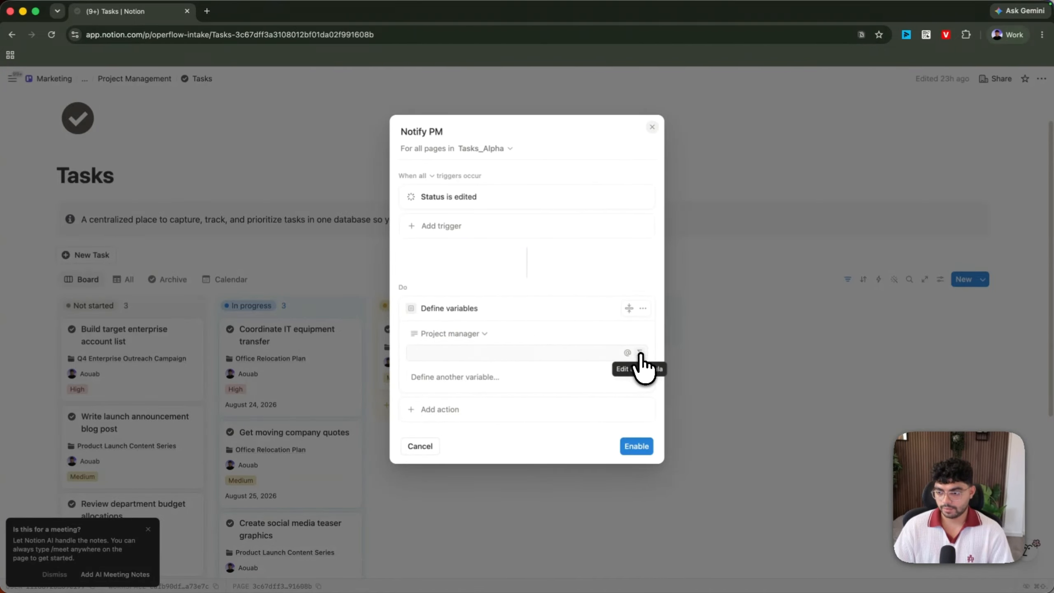
- Define the Project manager variable with the formula Trigger page.Project.map(current.Project Manager) and save it
left_click(639, 353)
left_click(464, 548)
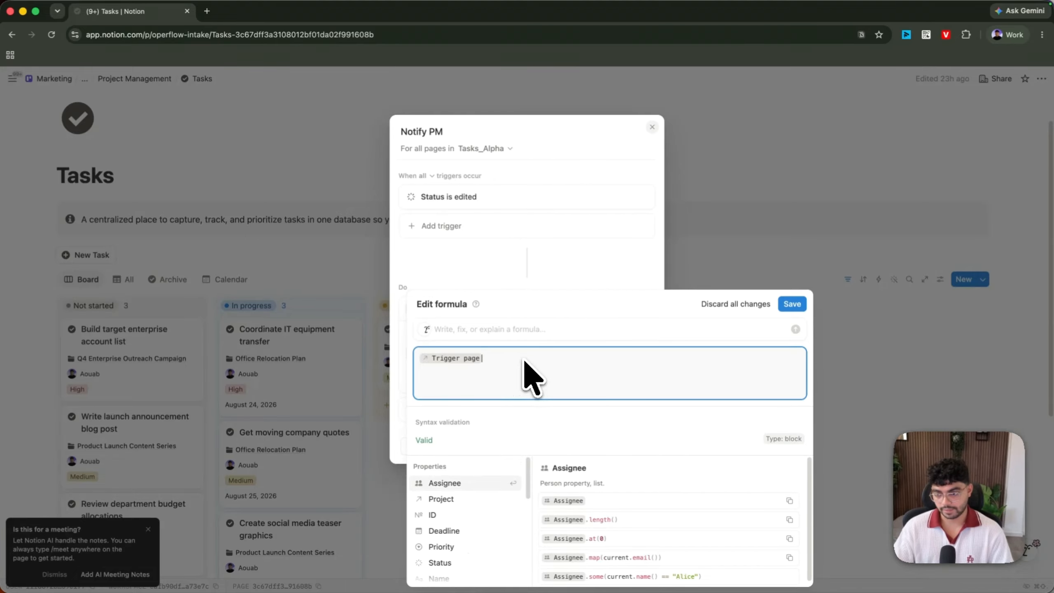
type(".p")
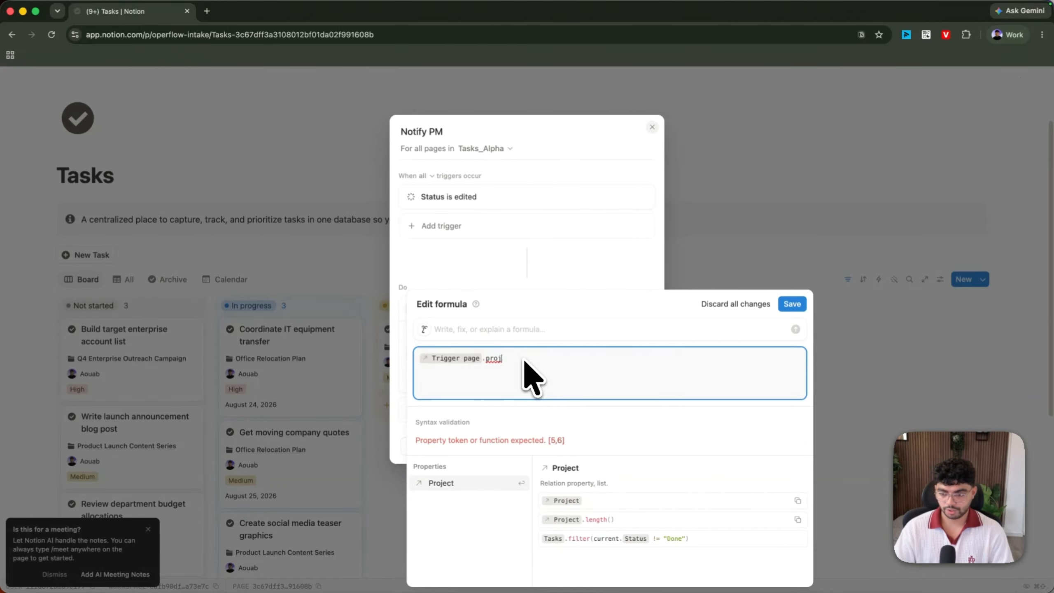
type("roj")
left_click(470, 483)
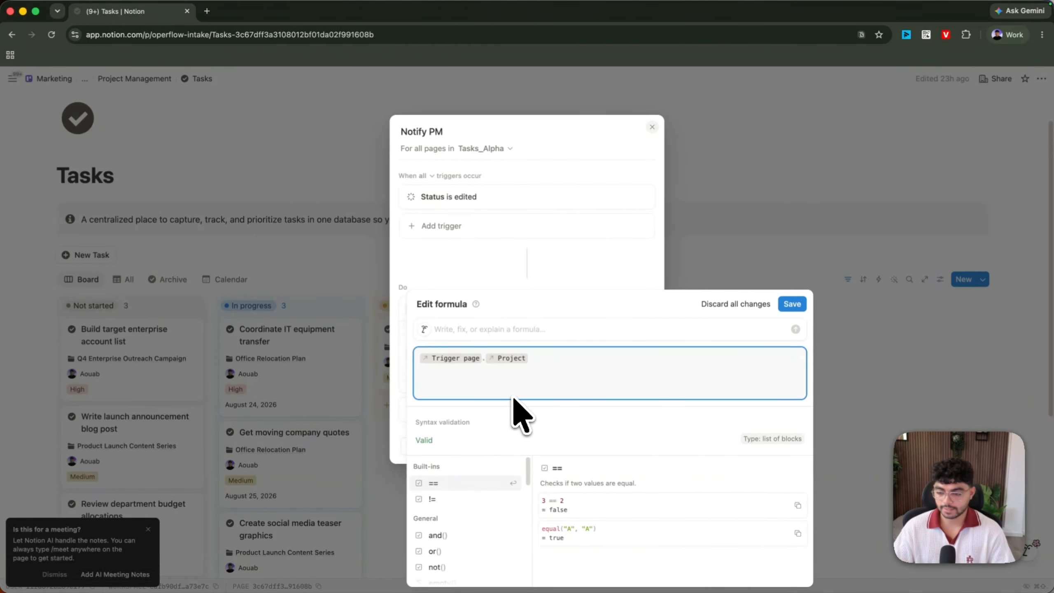
type(".map")
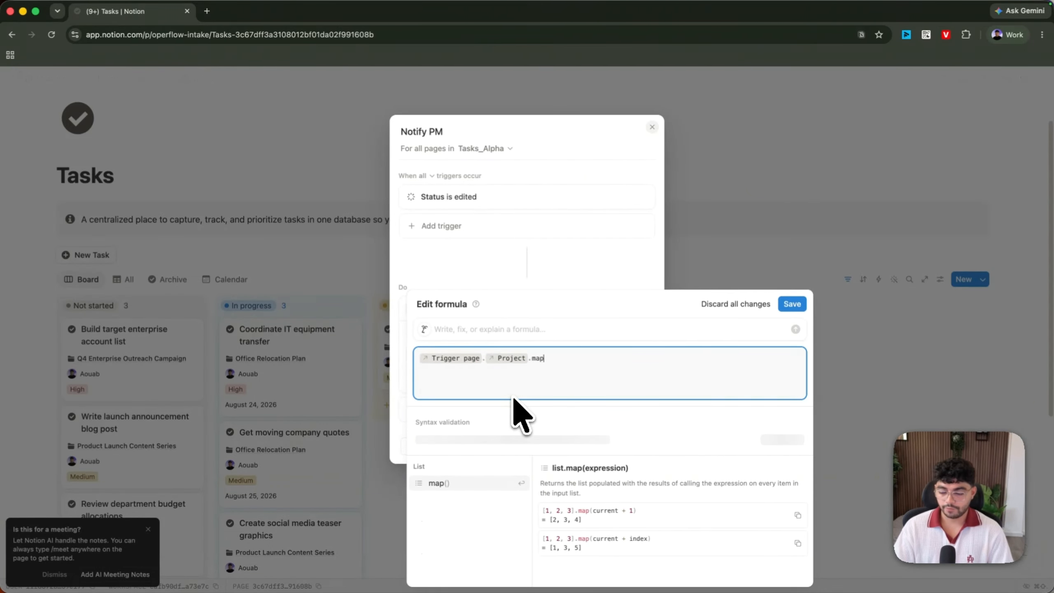
left_click(478, 483)
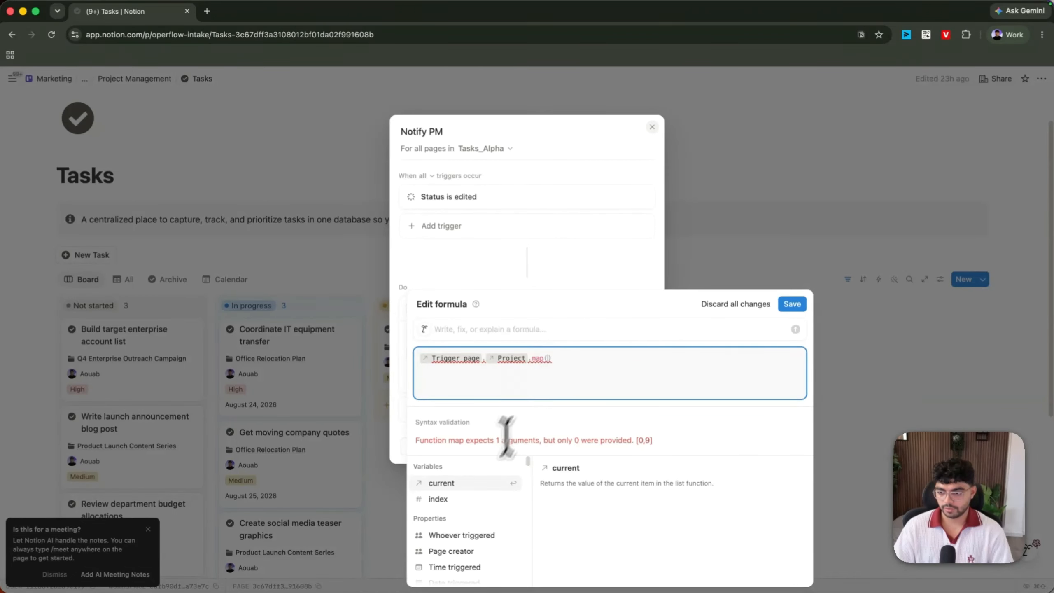
left_click(477, 483)
type(".")
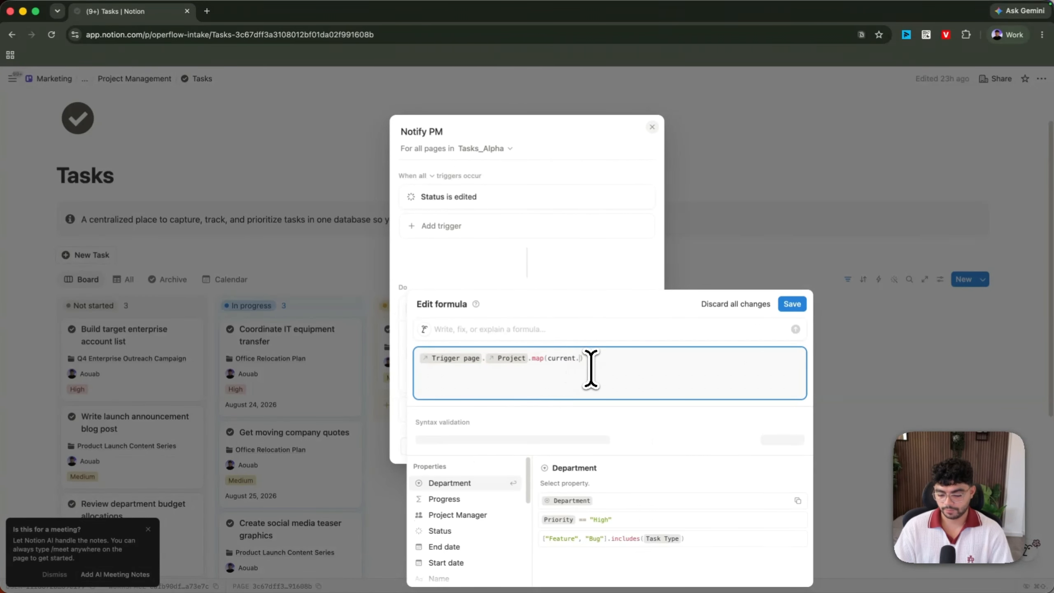
left_click(468, 514)
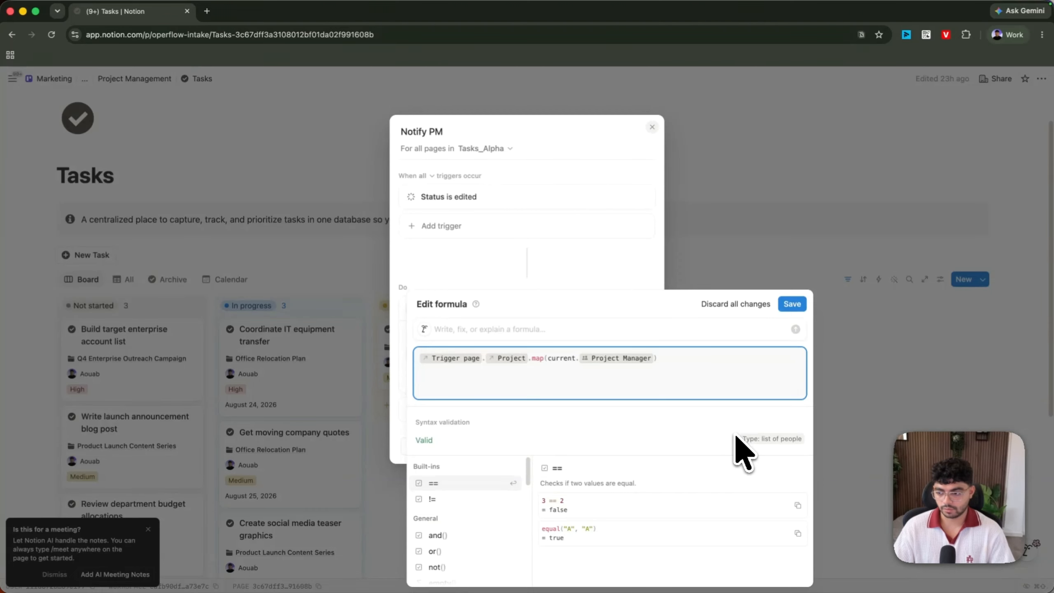
left_click_drag(741, 439, 801, 440)
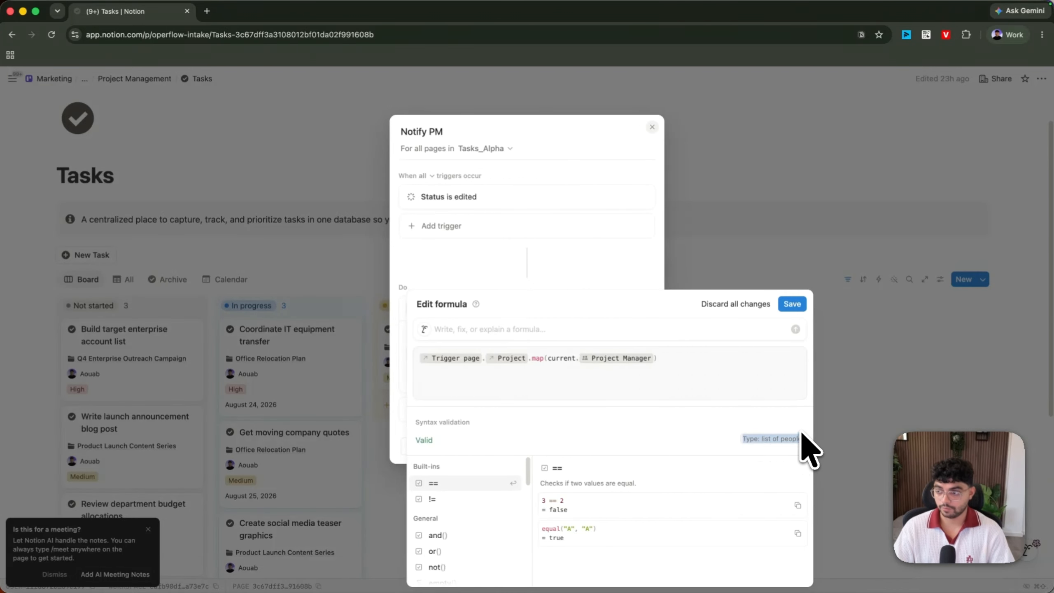
left_click(791, 303)
left_click(437, 440)
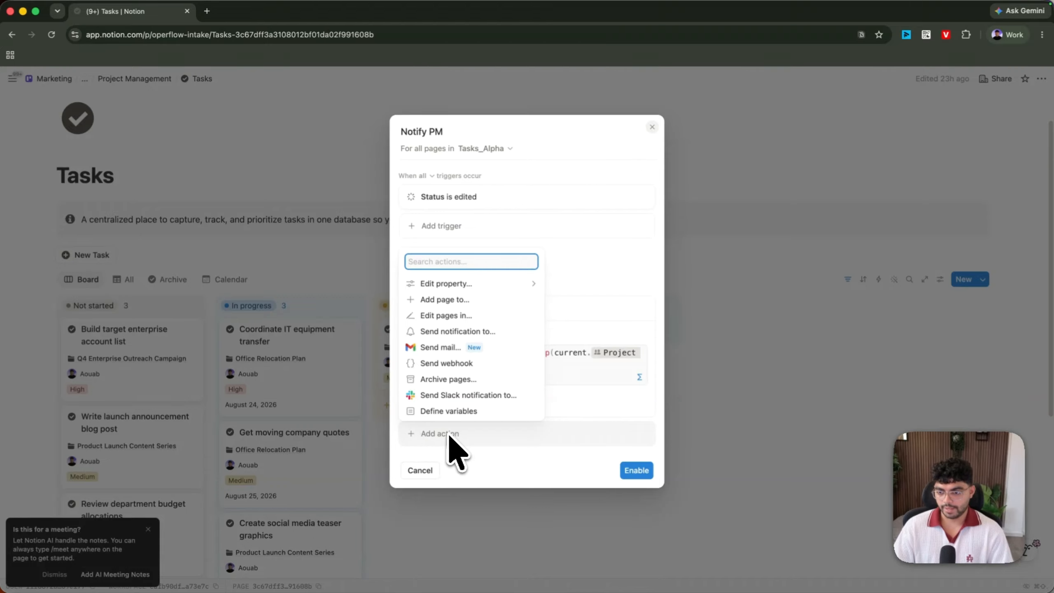
left_click(457, 331)
left_click(526, 432)
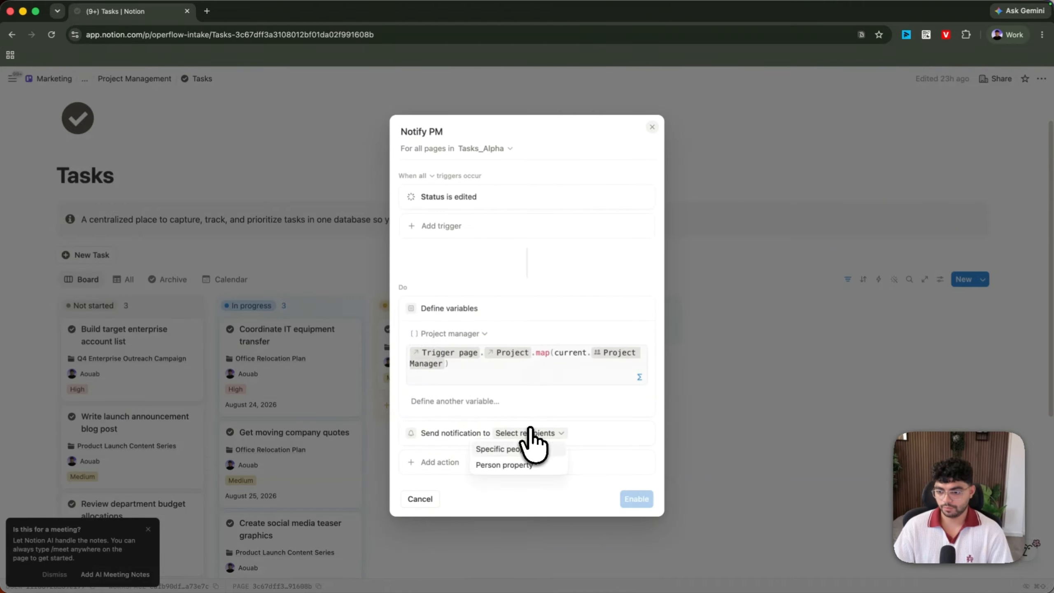
left_click(503, 449)
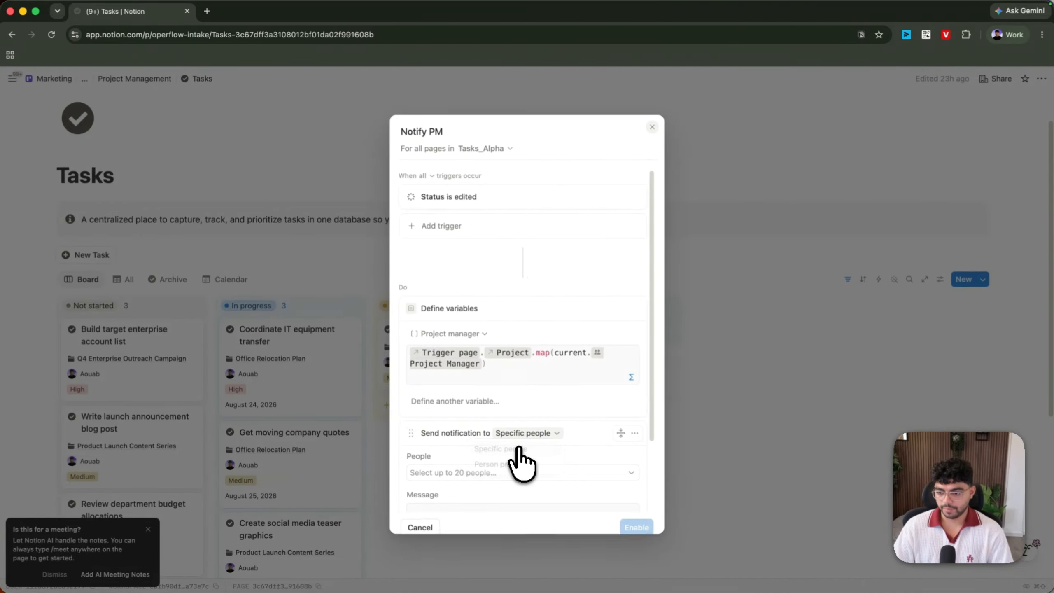
scroll(502, 426, "down", 3)
left_click(463, 386)
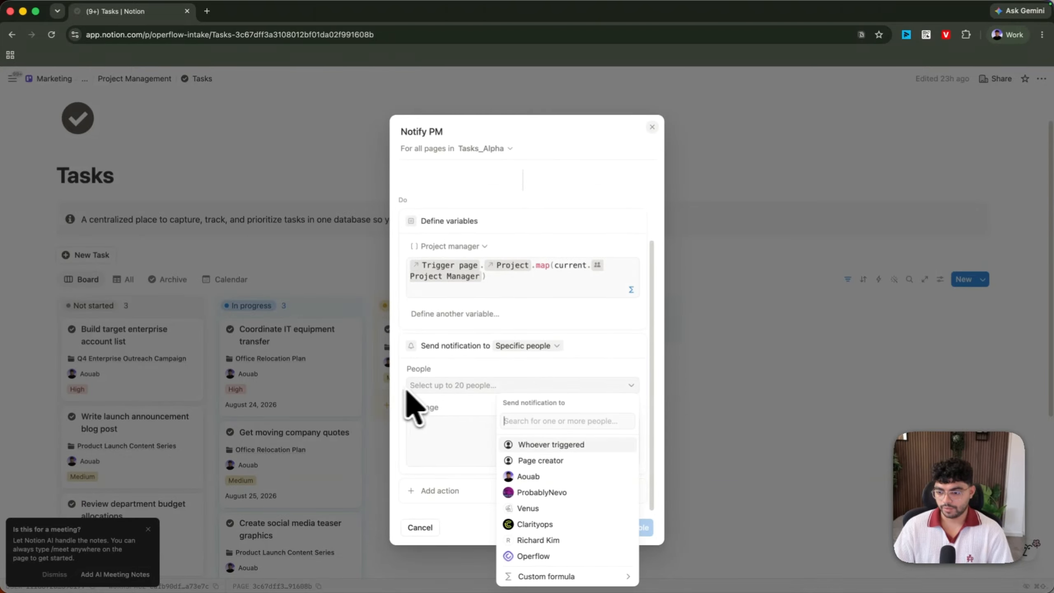
left_click(545, 577)
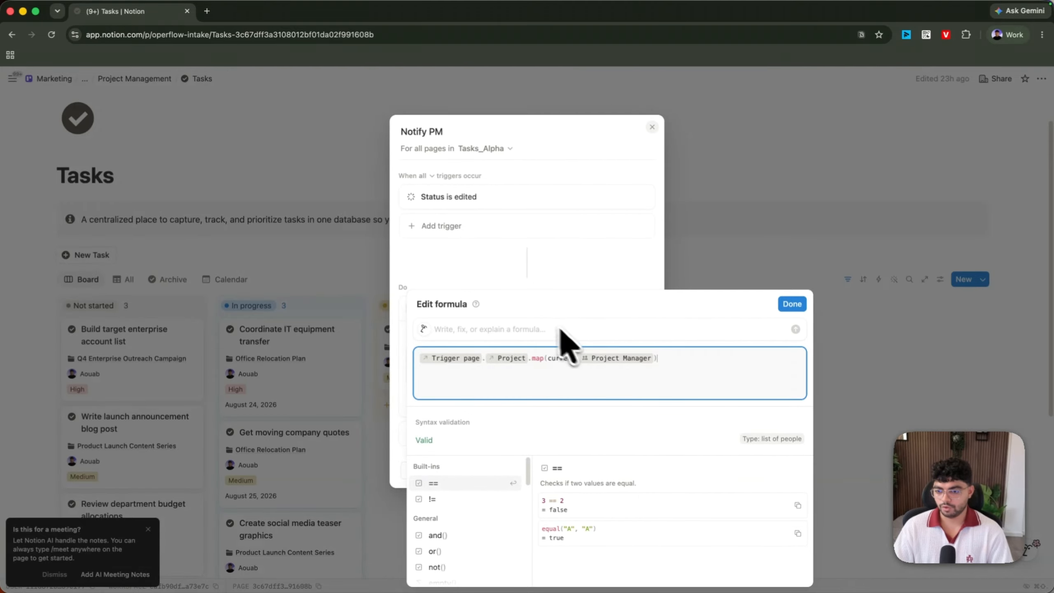
- Append .flat() to the Project manager variable's formula and save it
type(".fla")
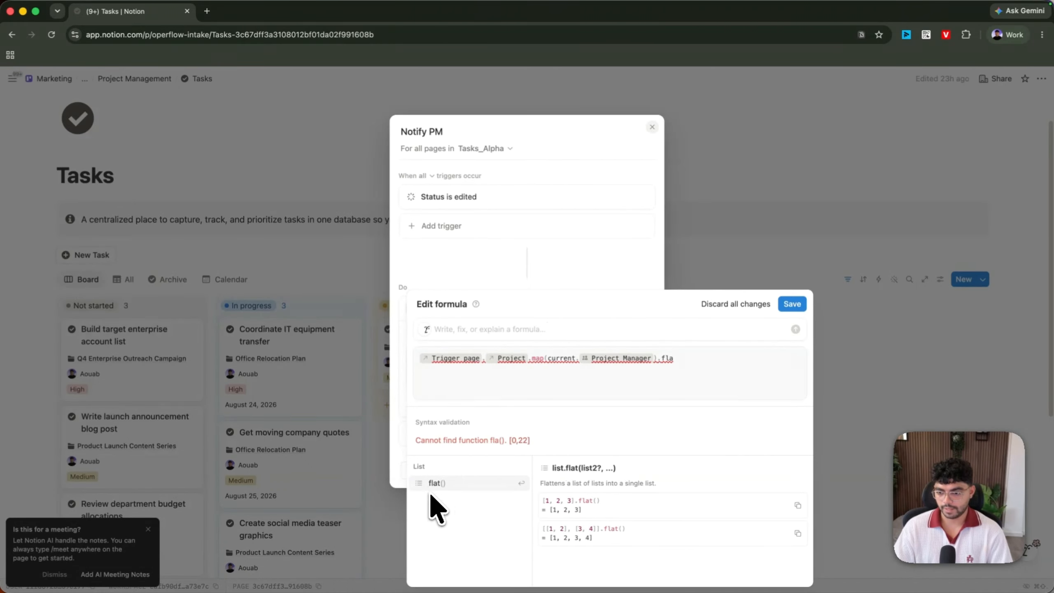
left_click(436, 483)
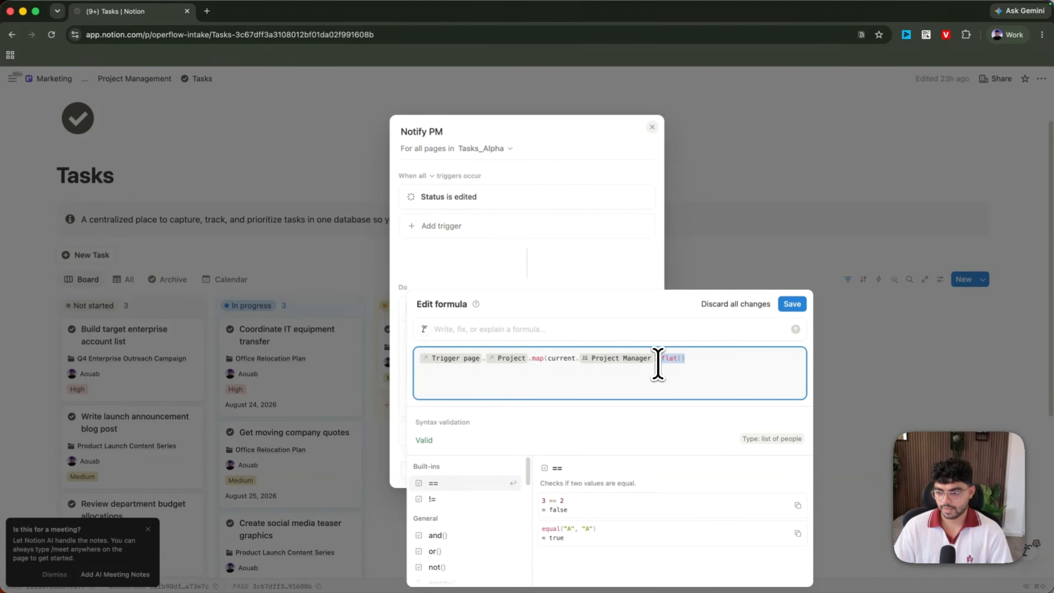
left_click(792, 303)
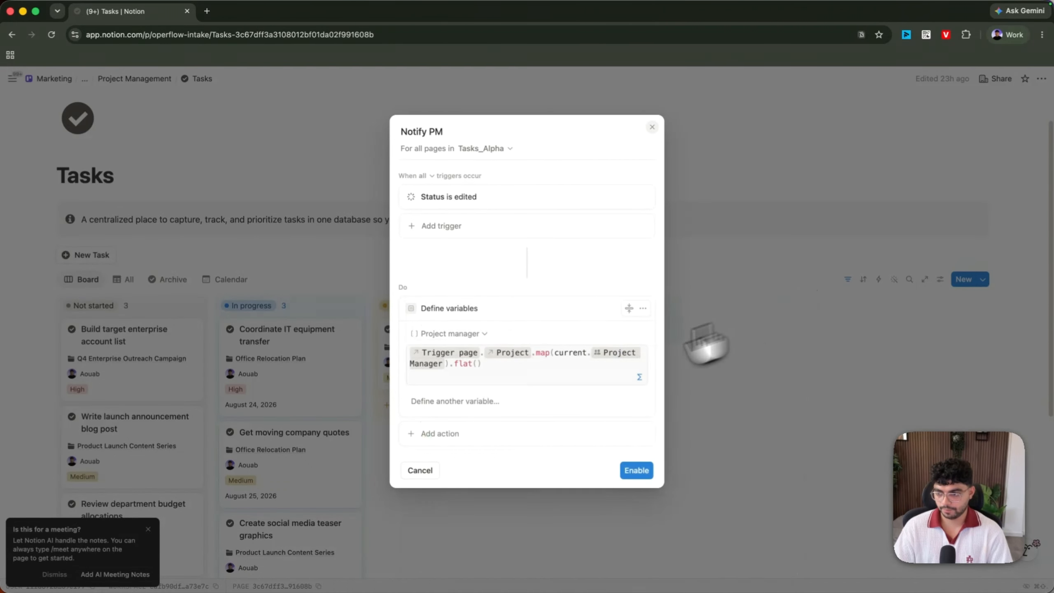
- Add a Send notification action to the automation, addressed to specific people, and pick the Project manager variable as recipient
left_click(462, 436)
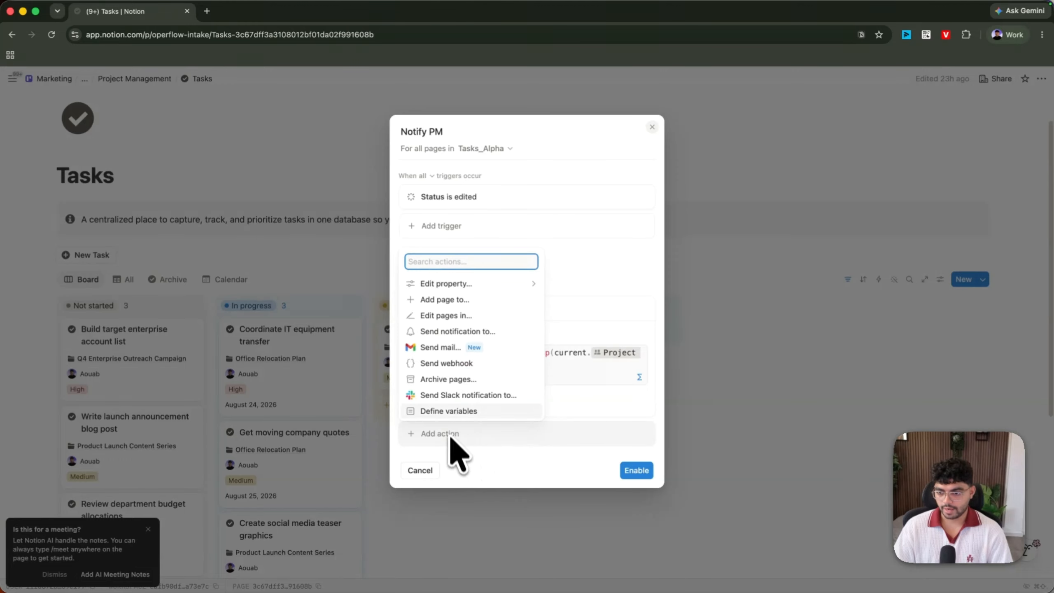
left_click(442, 332)
left_click(512, 434)
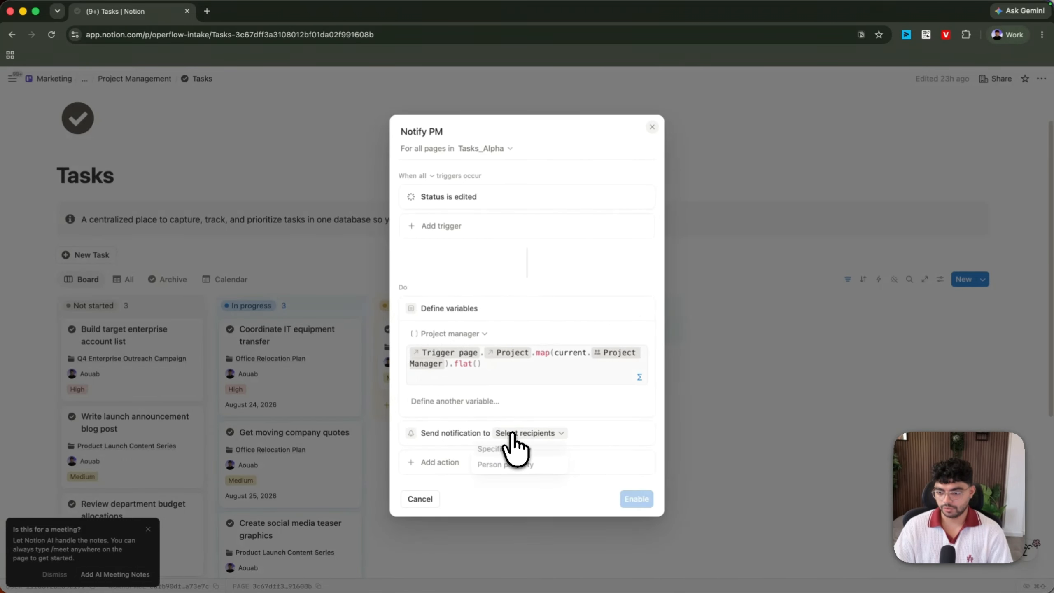
left_click(490, 450)
left_click(447, 386)
left_click(444, 394)
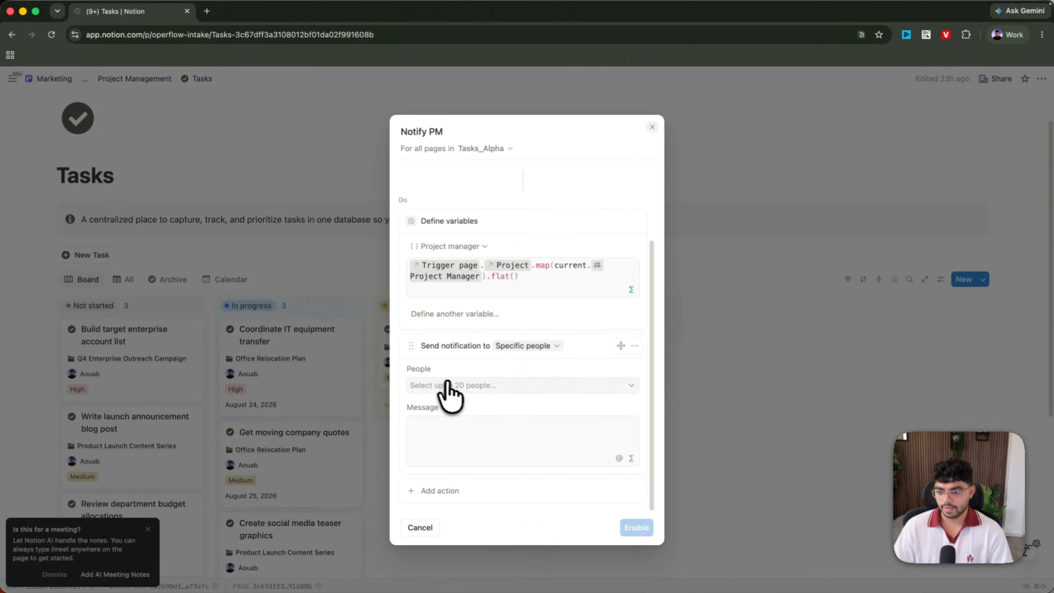
left_click(504, 388)
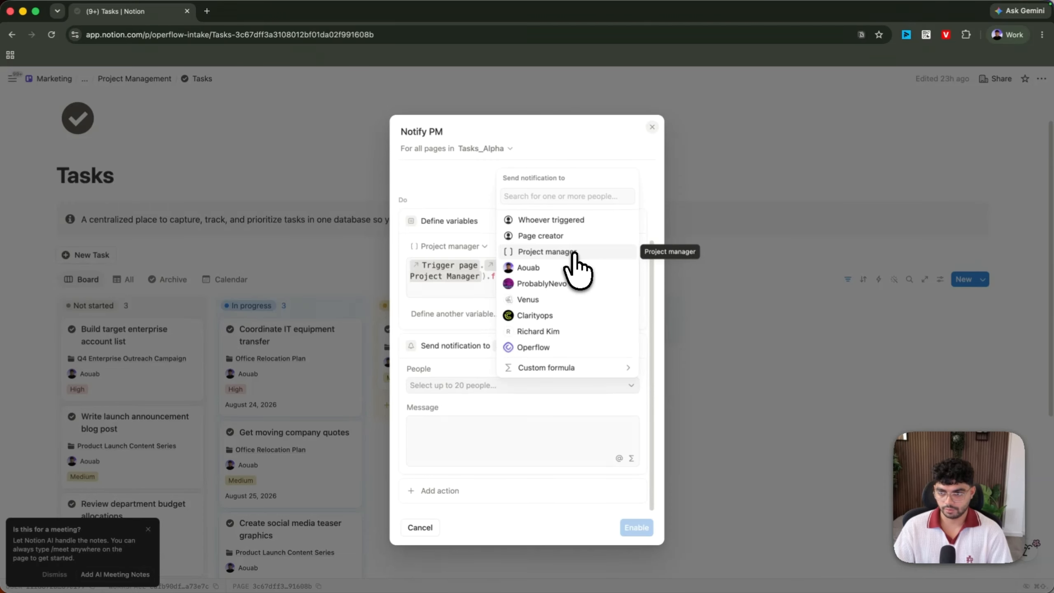
left_click(574, 255)
left_click(465, 394)
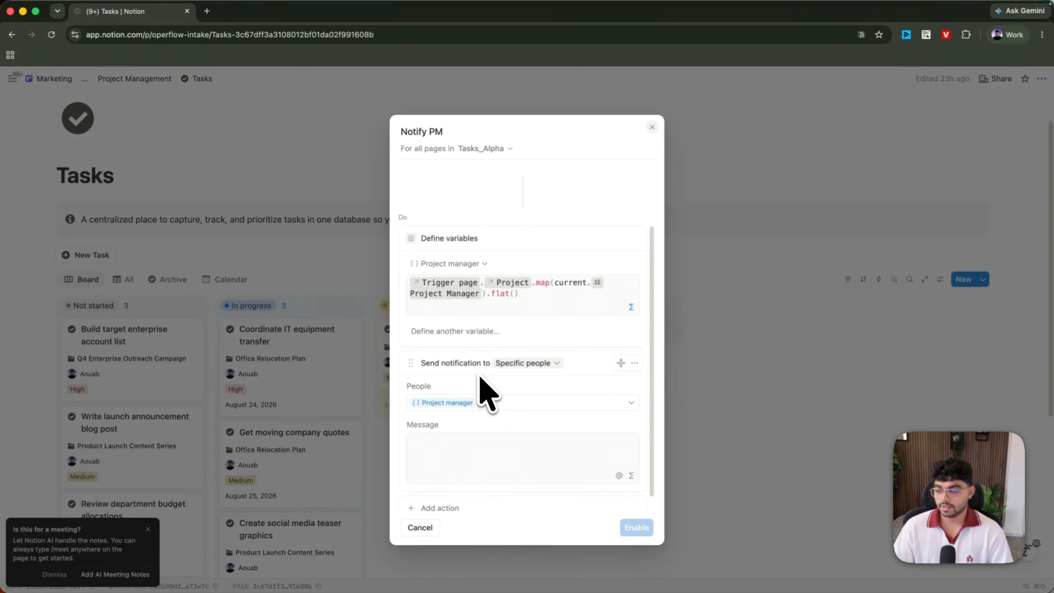
scroll(452, 290, "up", 2)
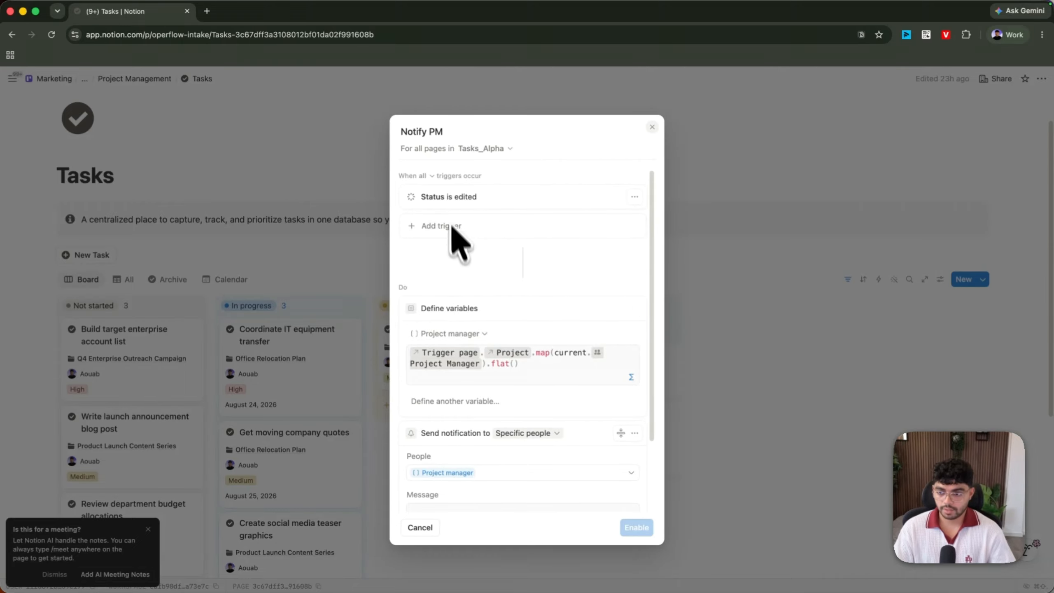
scroll(457, 241, "down", 2)
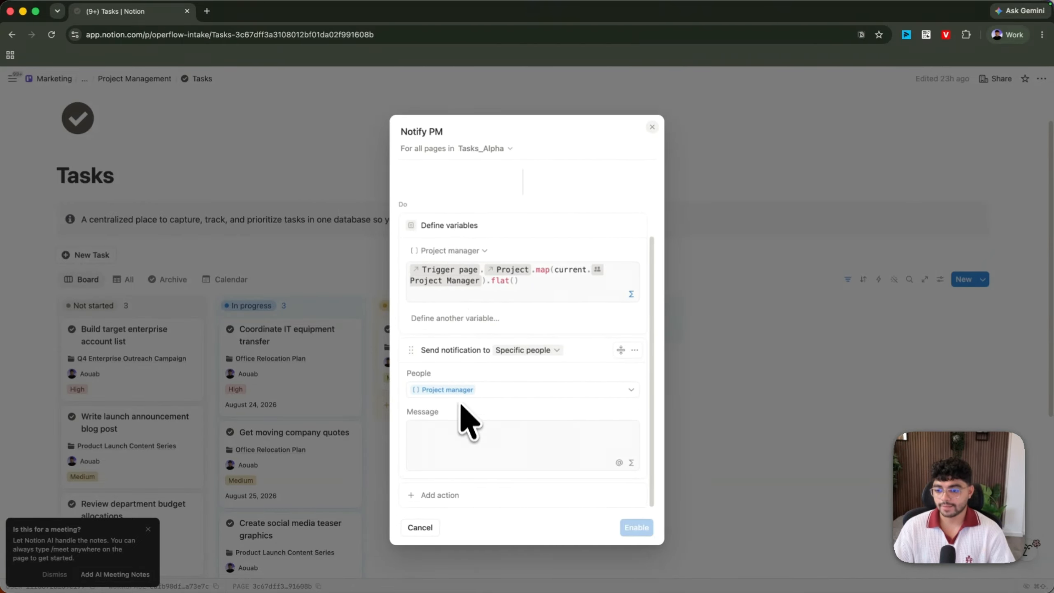
- Have AI write the notification's message formula, showing the task name, the assignee, the status it changed to and the deadline
left_click(490, 438)
left_click(631, 462)
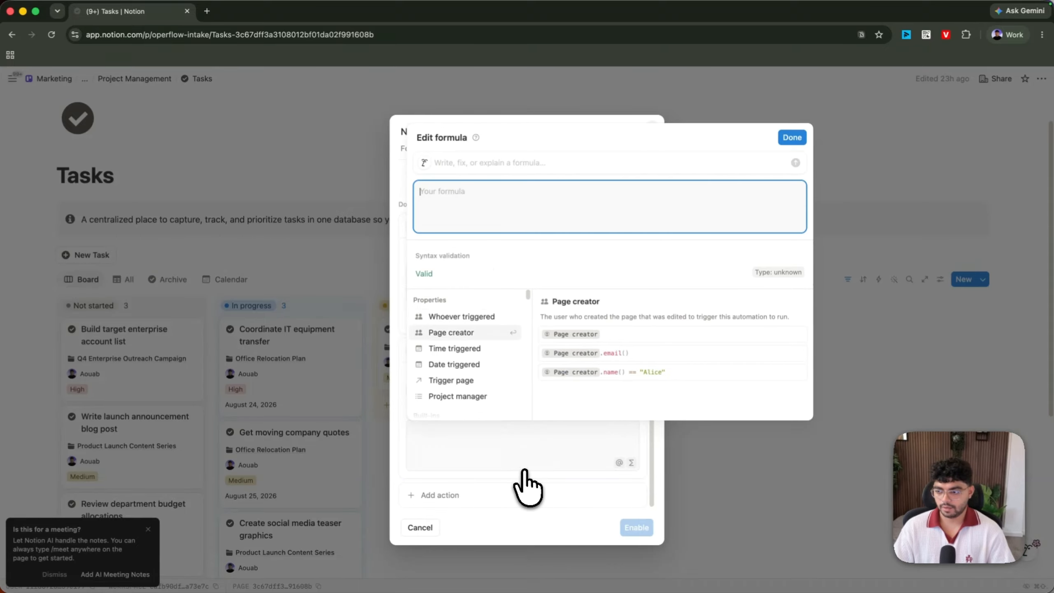
left_click(476, 163)
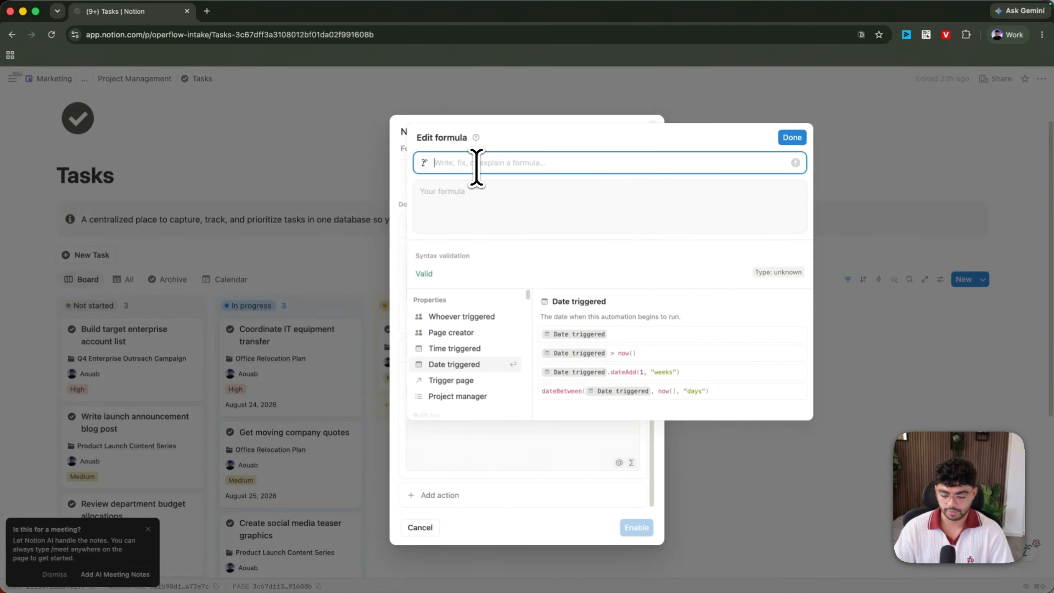
type("M")
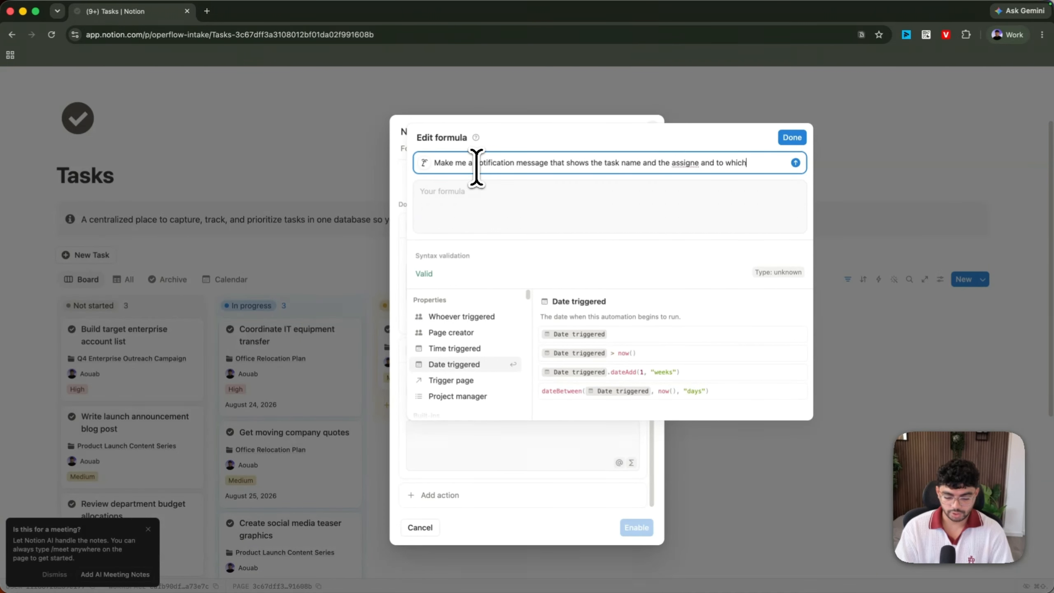
type("hanged to as well as the d")
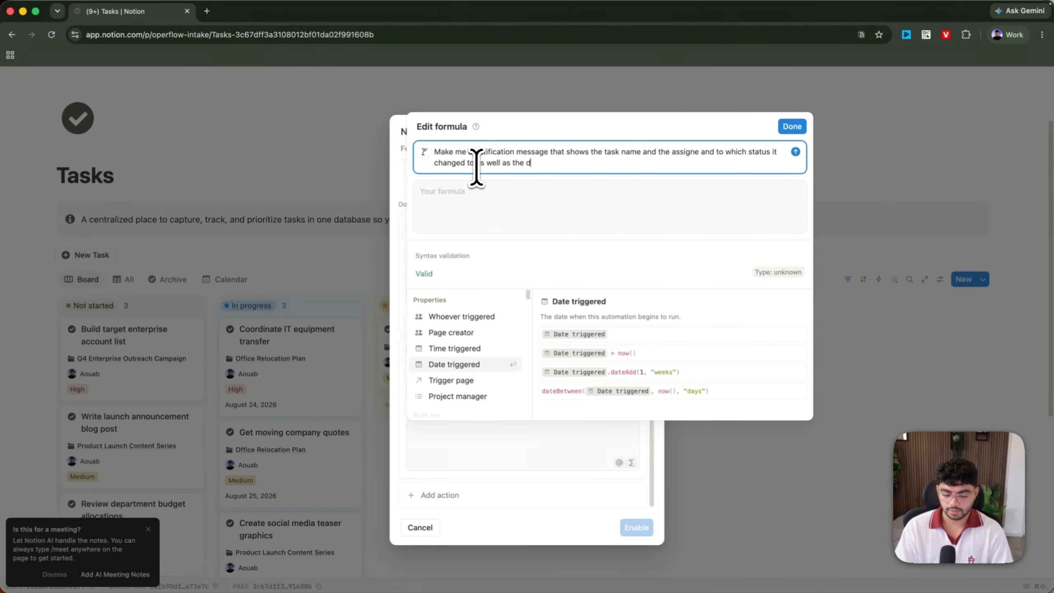
key("Return")
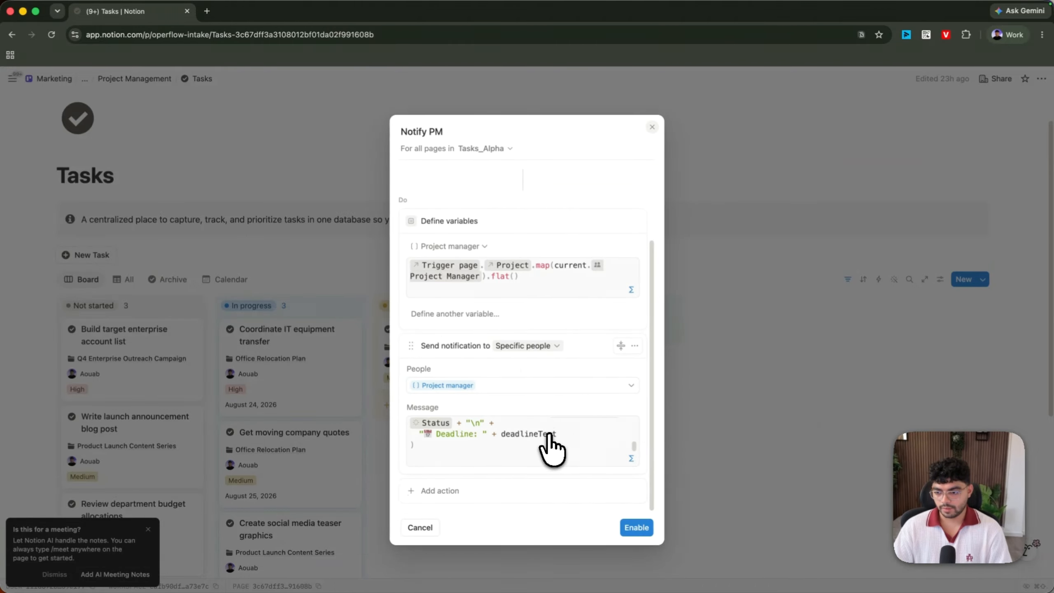
- Review the generated message formula, keep it and enable the Notify PM automation
left_click(552, 445)
scroll(565, 189, "up", 5)
scroll(568, 195, "down", 1)
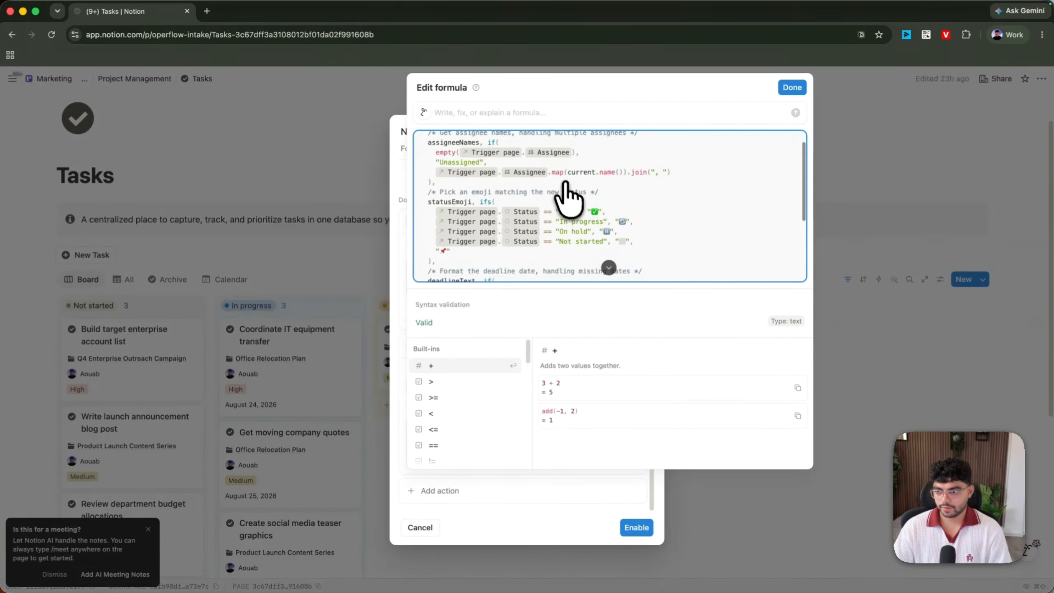
scroll(581, 216, "down", 2)
scroll(619, 243, "up", 4)
left_click(790, 88)
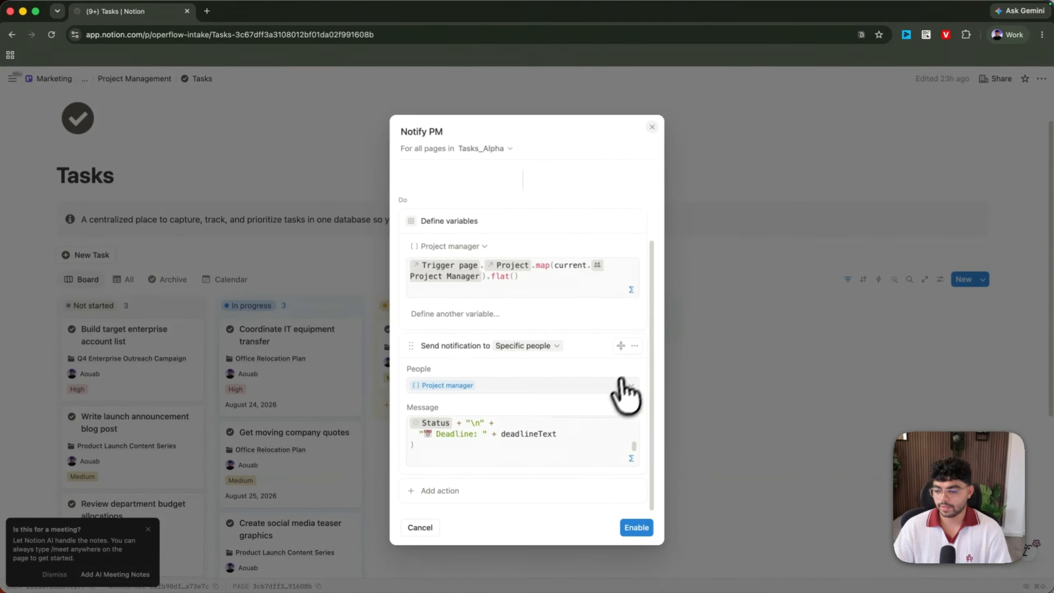
left_click(644, 527)
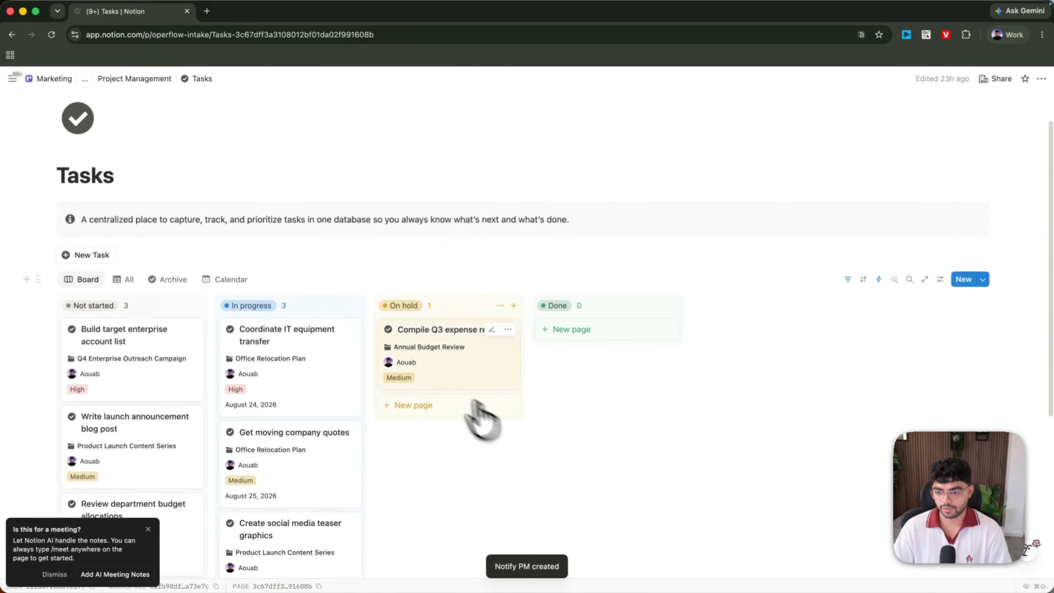
- Check the project manager of the Coordinate IT equipment transfer task's project, and move that task to On hold
left_click(286, 338)
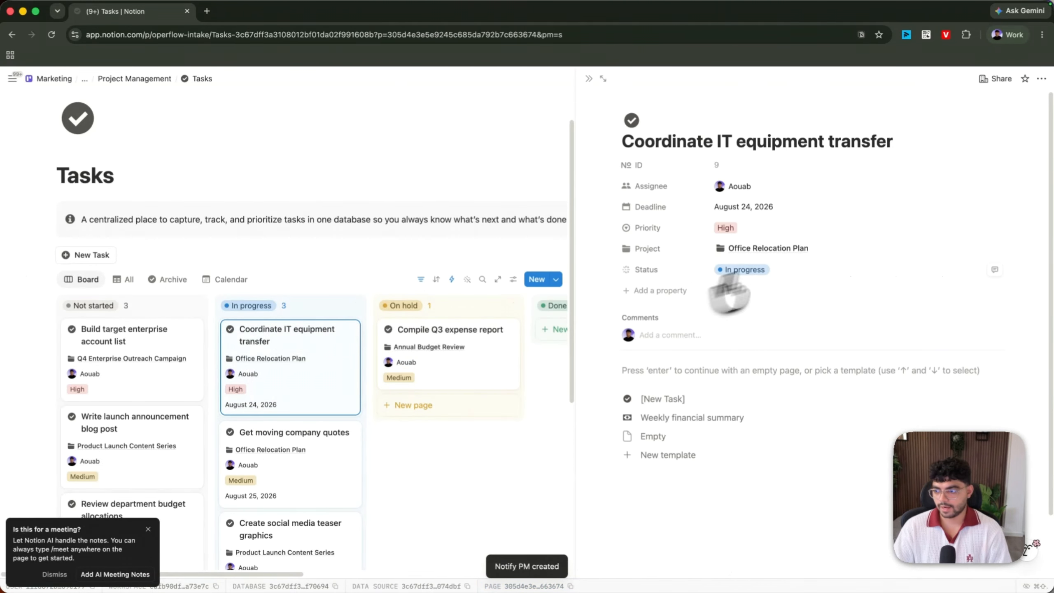
left_click(784, 249)
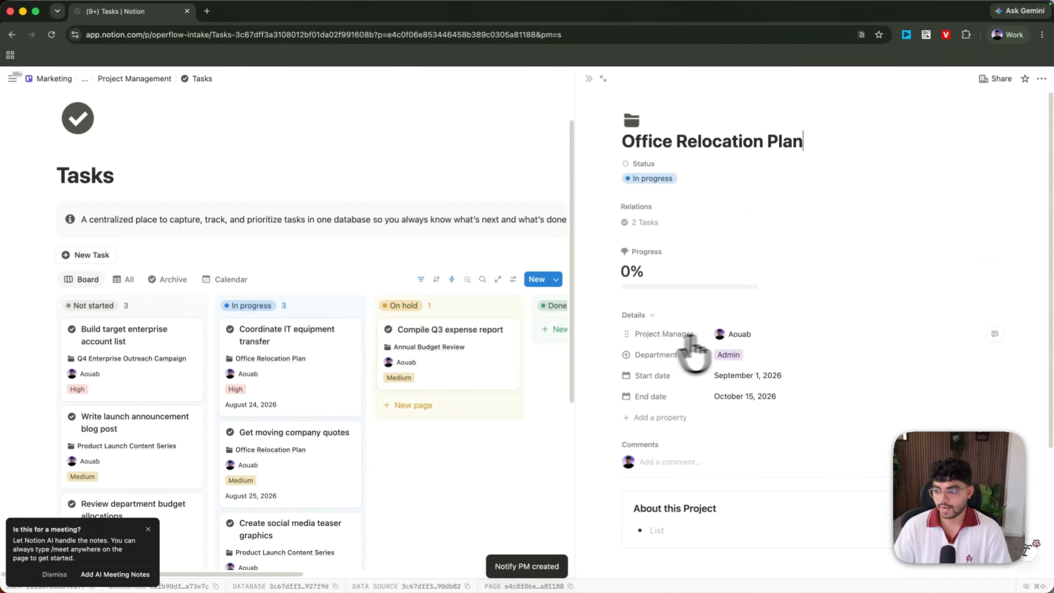
left_click(588, 80)
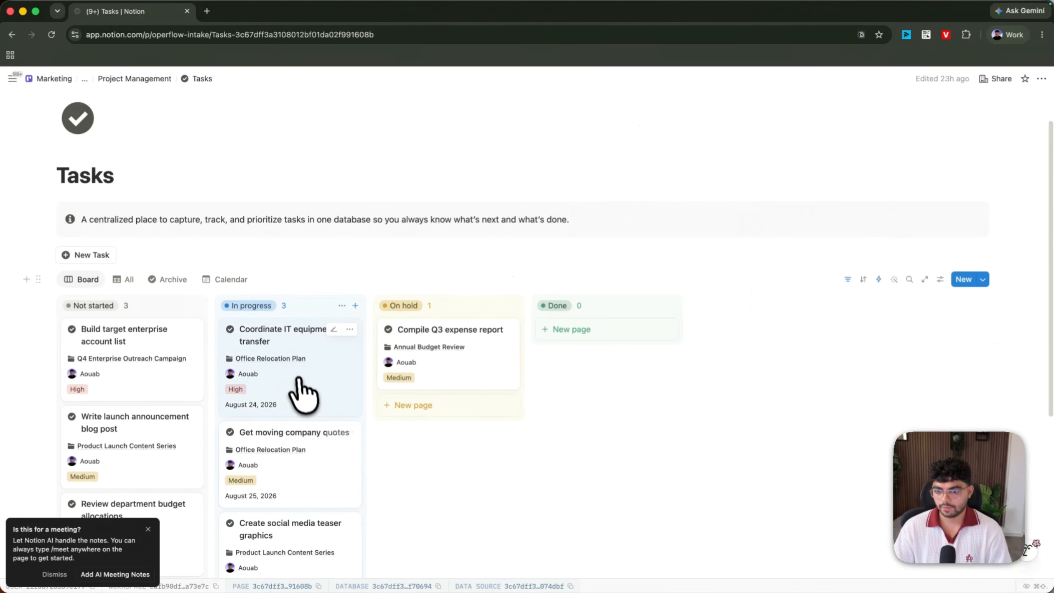
left_click_drag(296, 386, 446, 424)
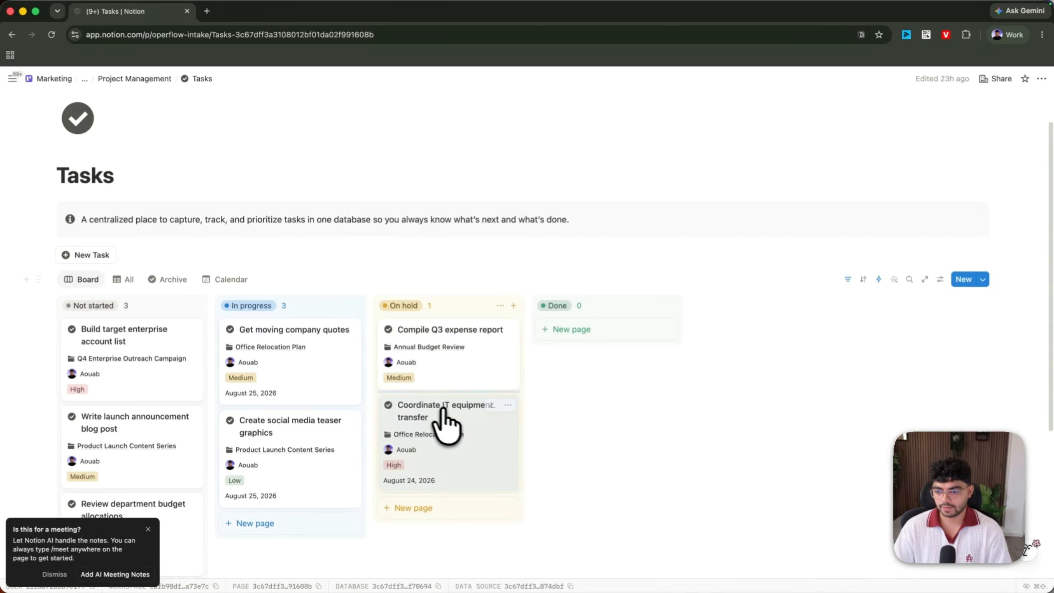
- Read the full Notify PM message about the Coordinate IT equipment transfer task in the inbox
left_click(12, 79)
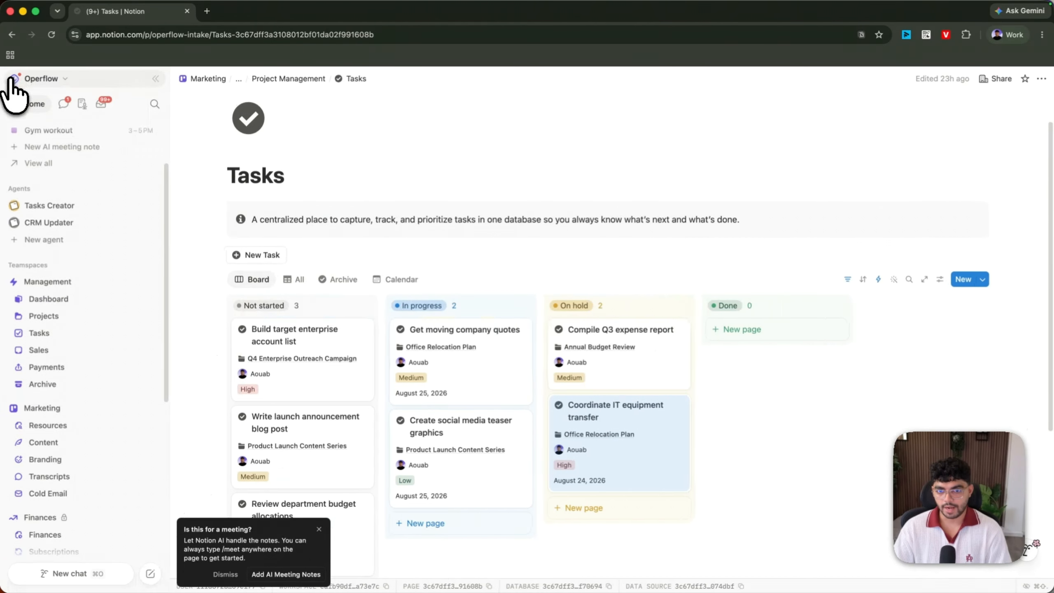
left_click(101, 104)
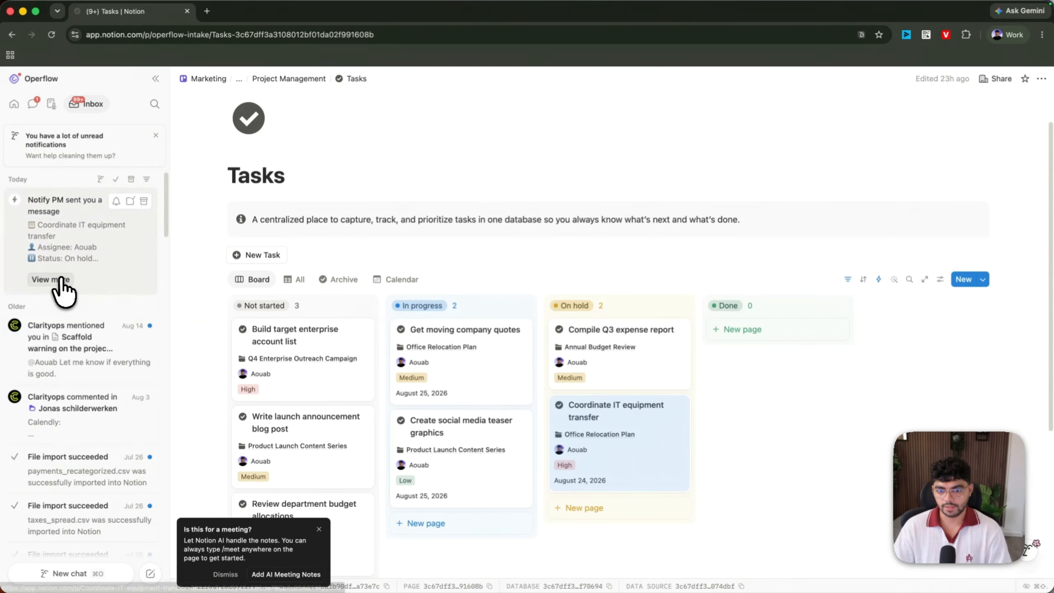
left_click(46, 279)
mouse_move(39, 314)
left_mouse_down()
mouse_move(175, 320)
mouse_move(44, 328)
mouse_move(138, 350)
mouse_move(25, 317)
left_mouse_up()
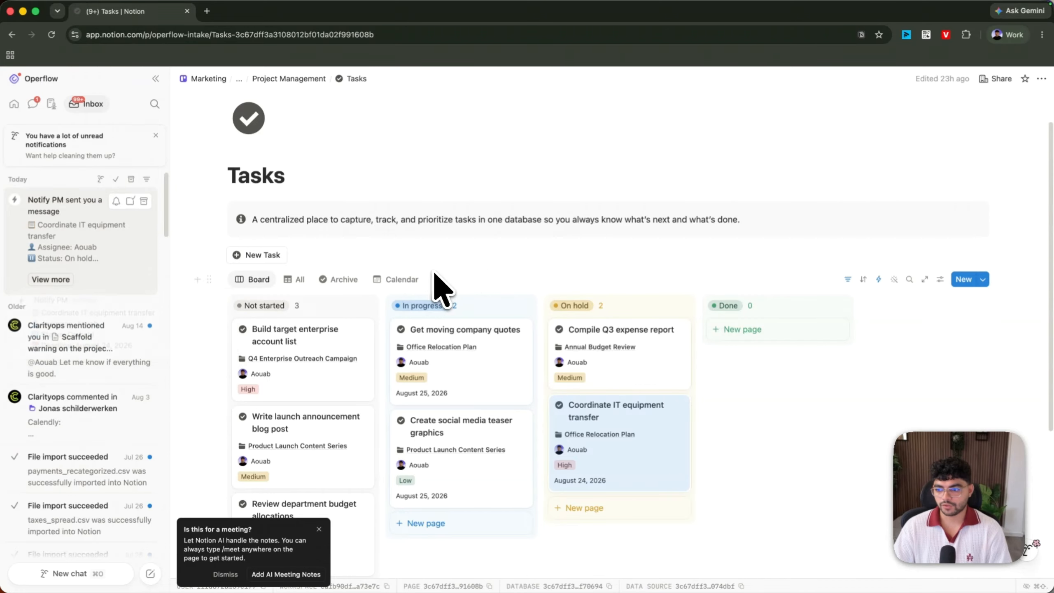
left_click(155, 79)
- Try out a Send mail action in the Notify PM automation, look over its fields and discard the unsaved changes
left_click(879, 280)
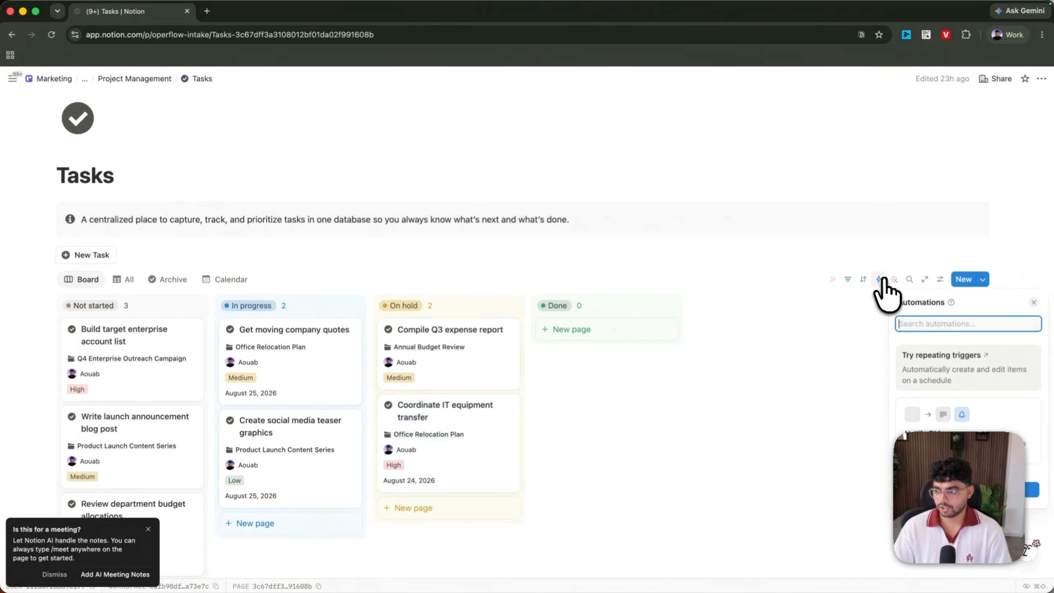
left_click(945, 417)
scroll(477, 373, "down", 3)
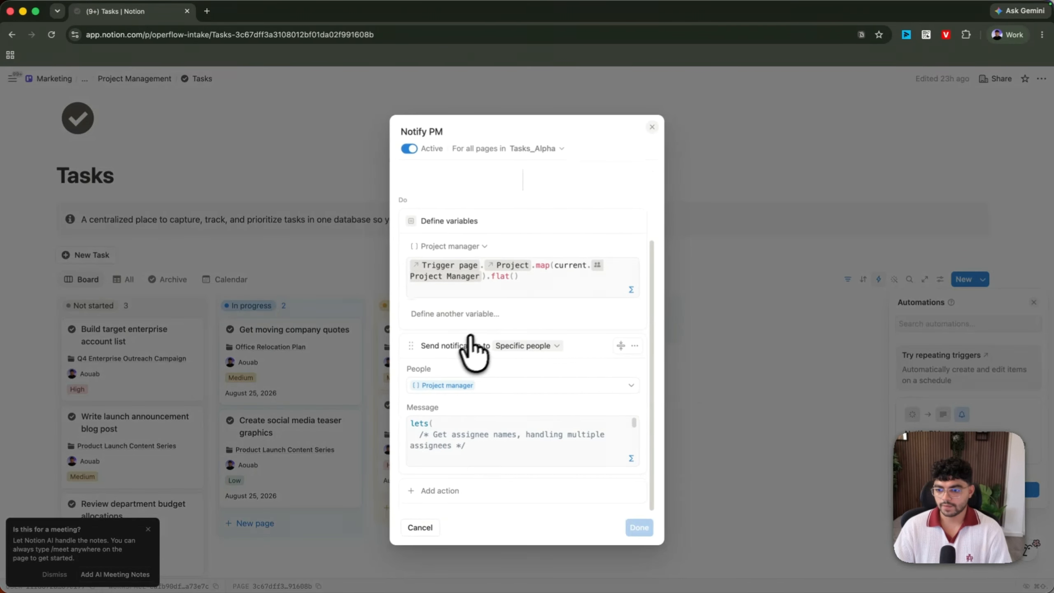
left_click(456, 490)
left_click(445, 407)
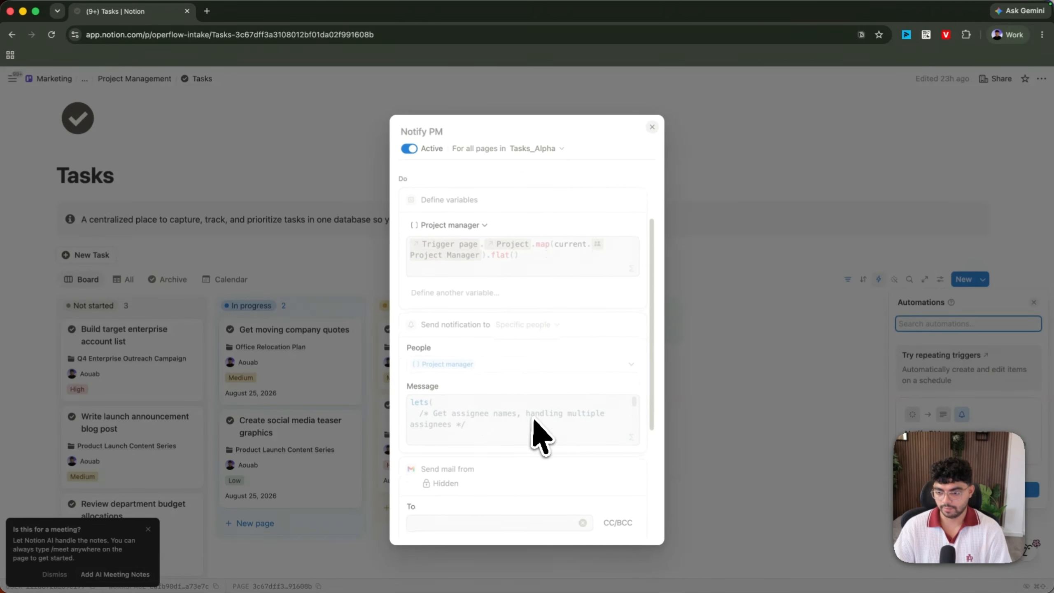
scroll(536, 436, "down", 8)
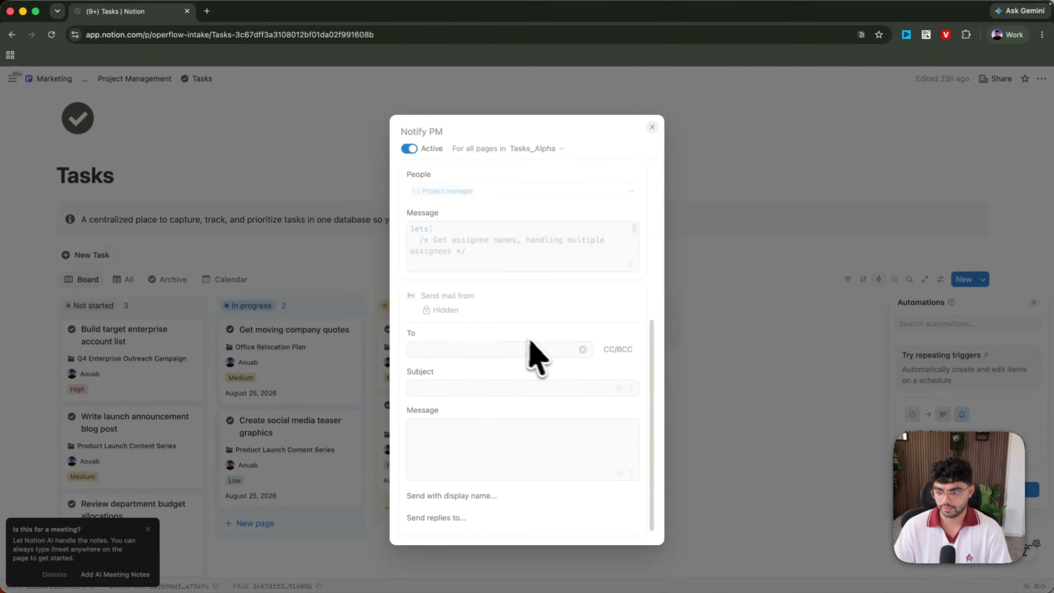
scroll(539, 365, "down", 1)
scroll(561, 392, "up", 2)
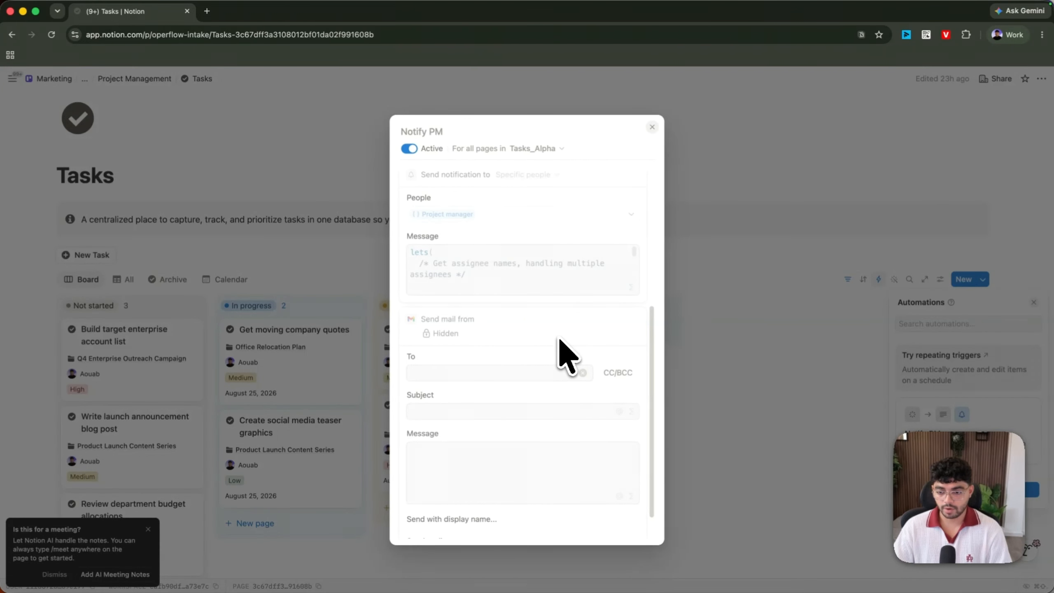
scroll(566, 355, "up", 5)
left_click(652, 127)
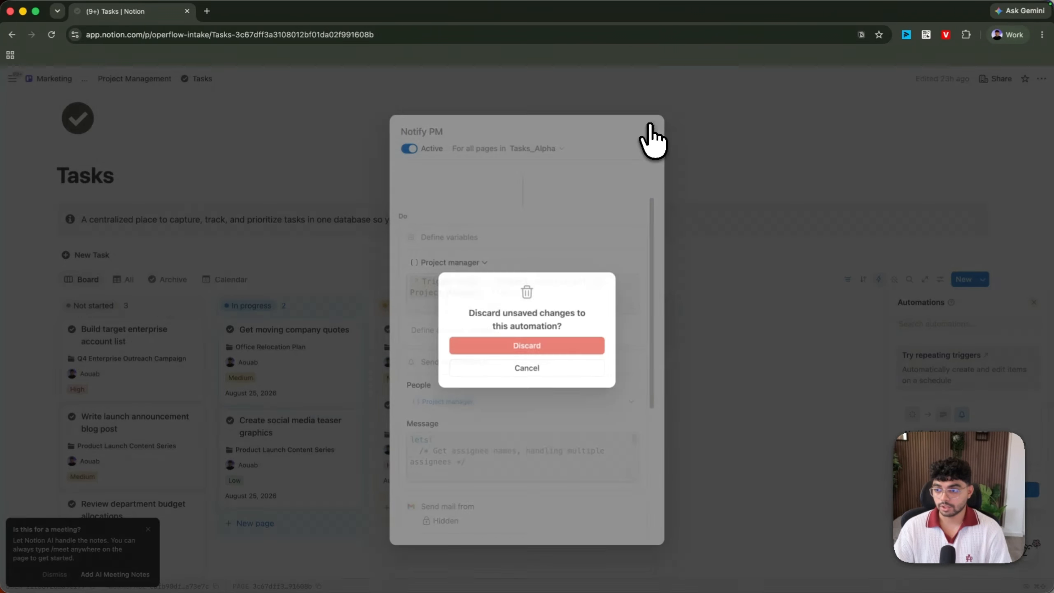
left_click(534, 346)
left_click(604, 383)
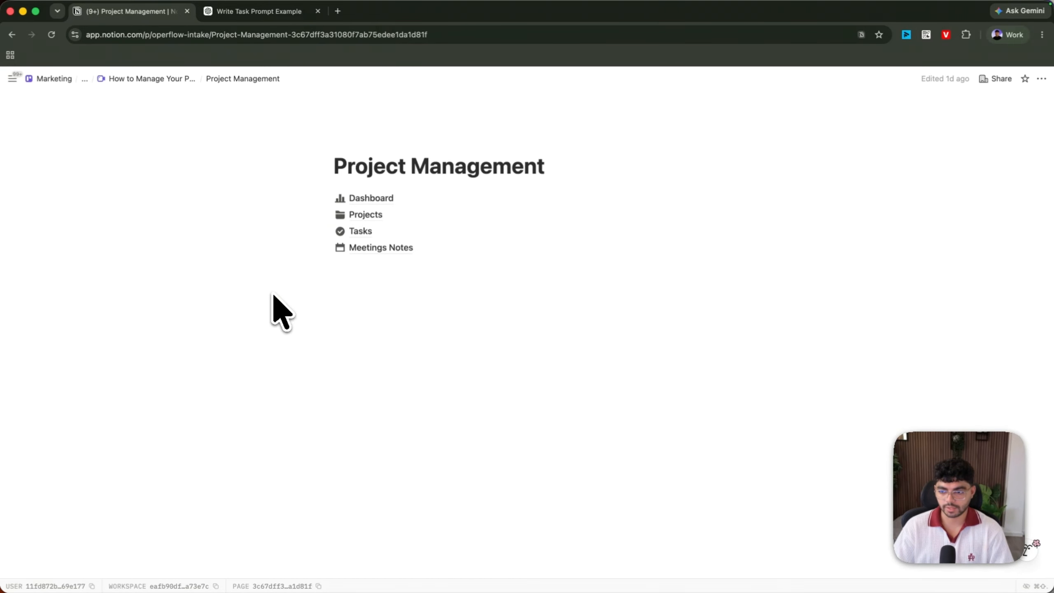
- Create a new agent and name it "Meeting notes to Tasks"
left_click(12, 79)
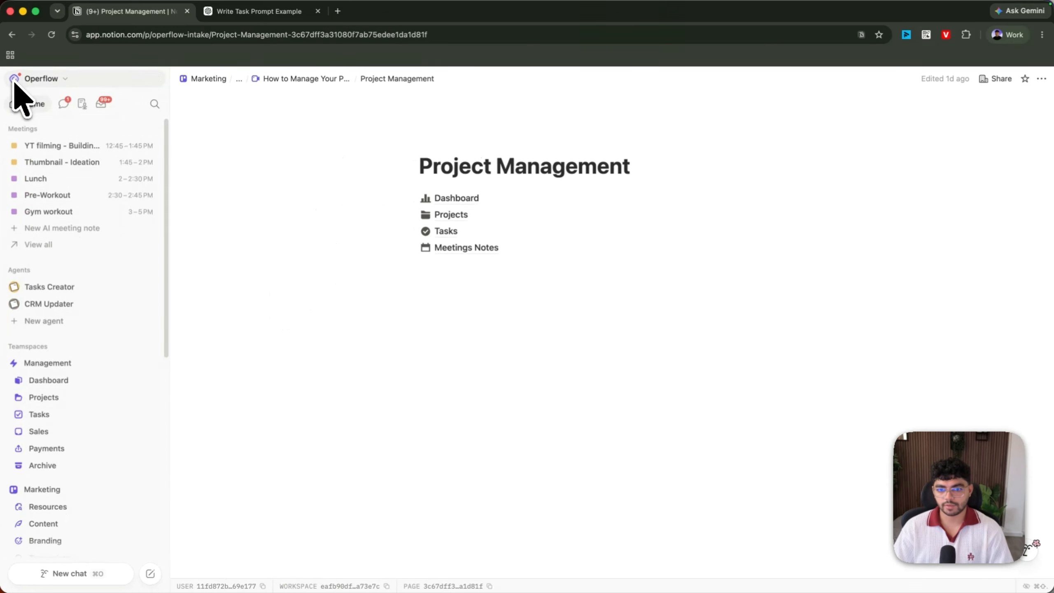
left_click(44, 322)
left_click(689, 169)
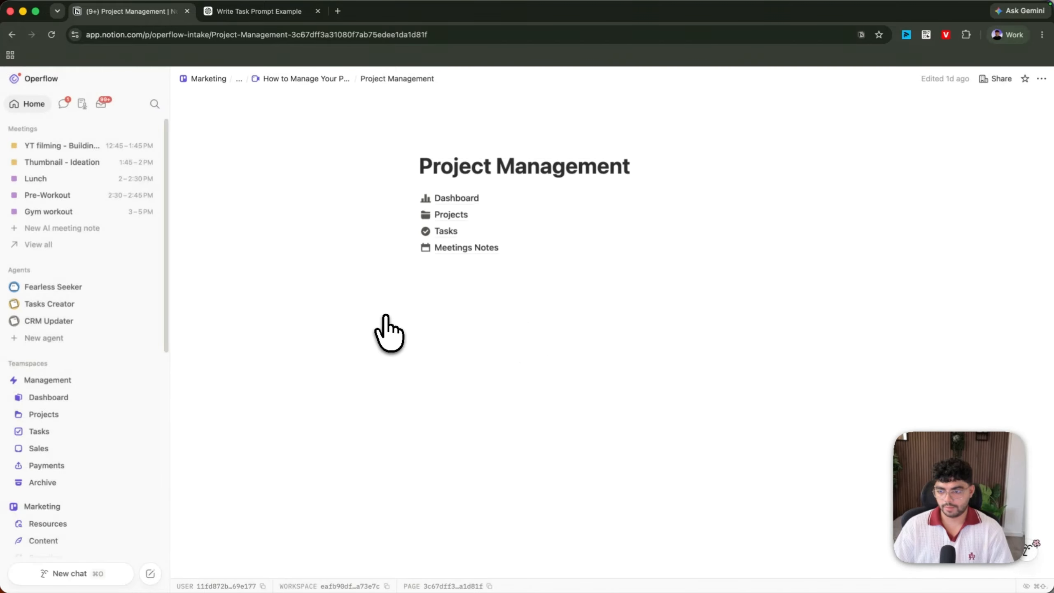
left_click(69, 288)
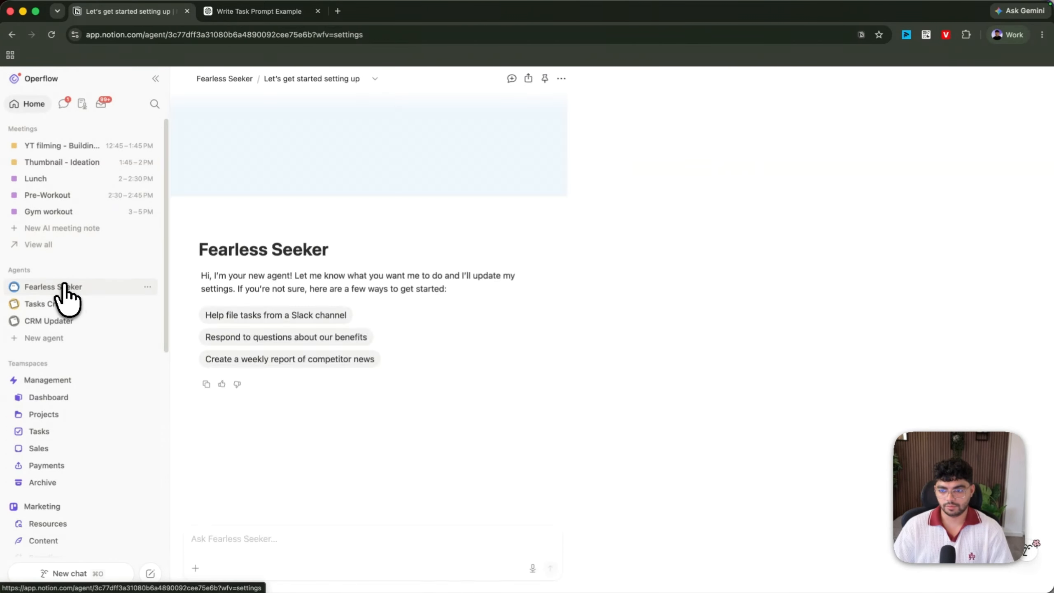
triple_click(263, 249)
type("Meeting notes to Tasks")
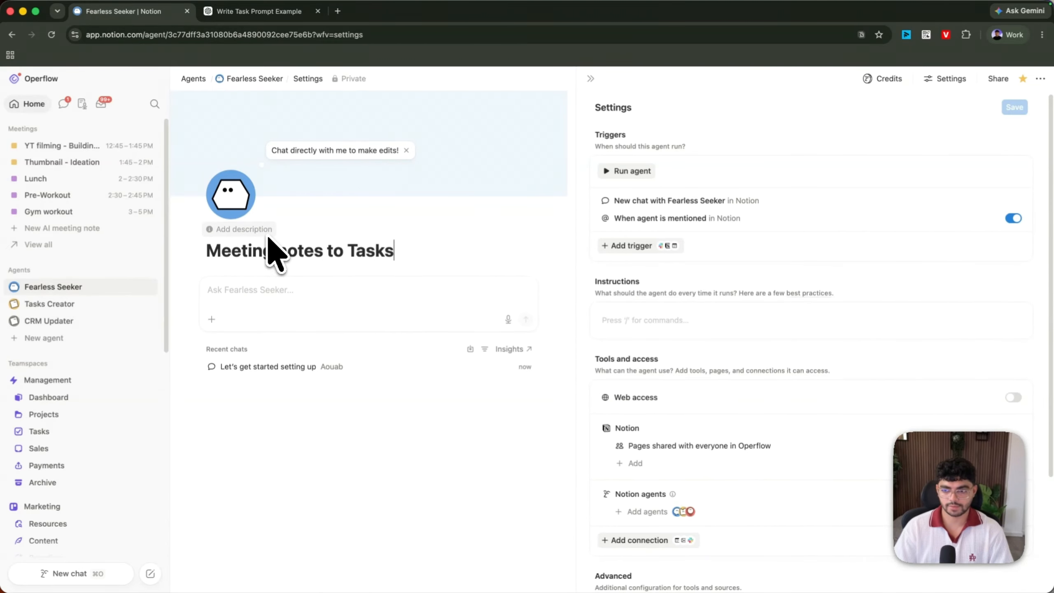
- Open the agent's instructions as a page and paste the prompt for turning meeting notes into actionable tasks in [TASKS DATABASE]
left_click(159, 83)
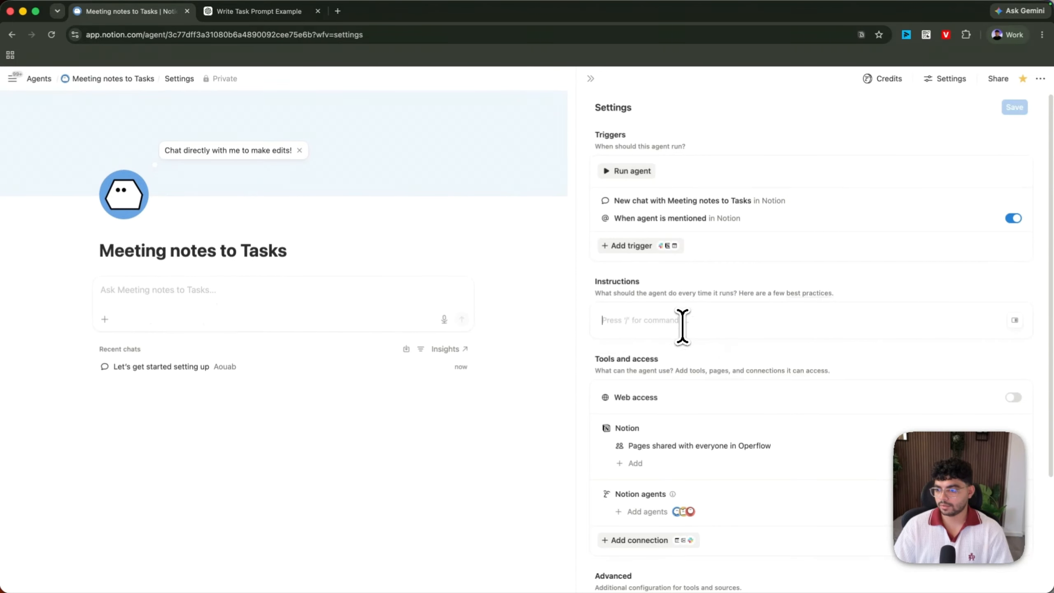
left_click(1013, 325)
type("Turn the meeting notes into actionable tasks in [TASKS DATABASE]. For each task: Write a clear, concise task name. Set the priority based on its urgency and importance. Set the assignee only when the responsible person is clearly mentioned. Set the deadline only when a specific deadline is mentioned. Select the correct related project from [PROJECTS DATABASE]. Do not guess missing assignees, deadlines, or project relationships. Do not create duplicate tasks or tasks that are not clearly actionable.")
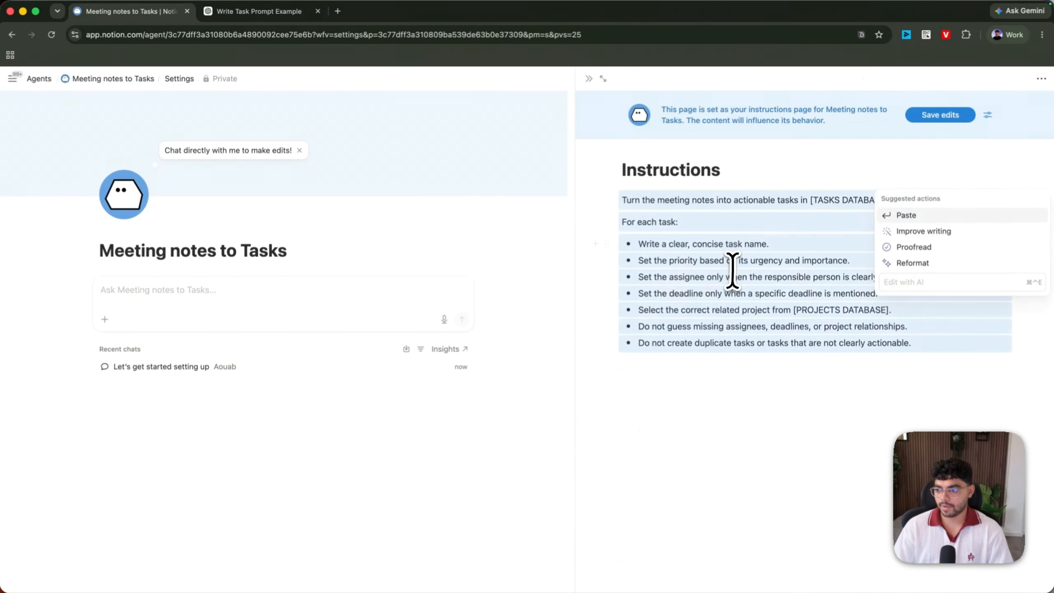
- Replace the [TASKS DATABASE] placeholder in the instructions with a mention of the Tasks_Alpha database
left_click_drag(863, 427, 685, 192)
left_click(737, 407)
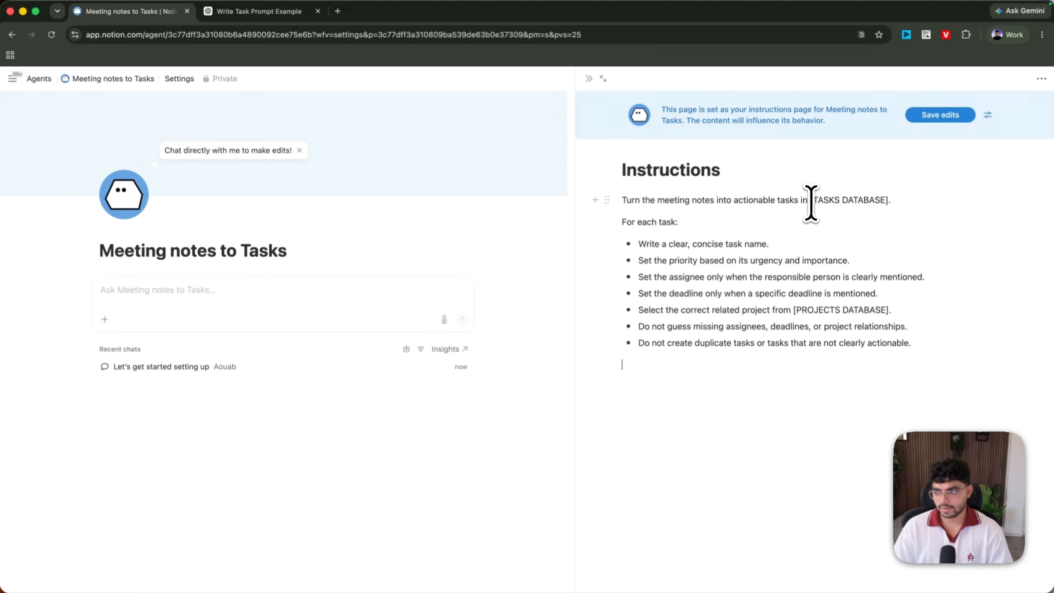
left_click_drag(887, 206, 888, 207)
type("@")
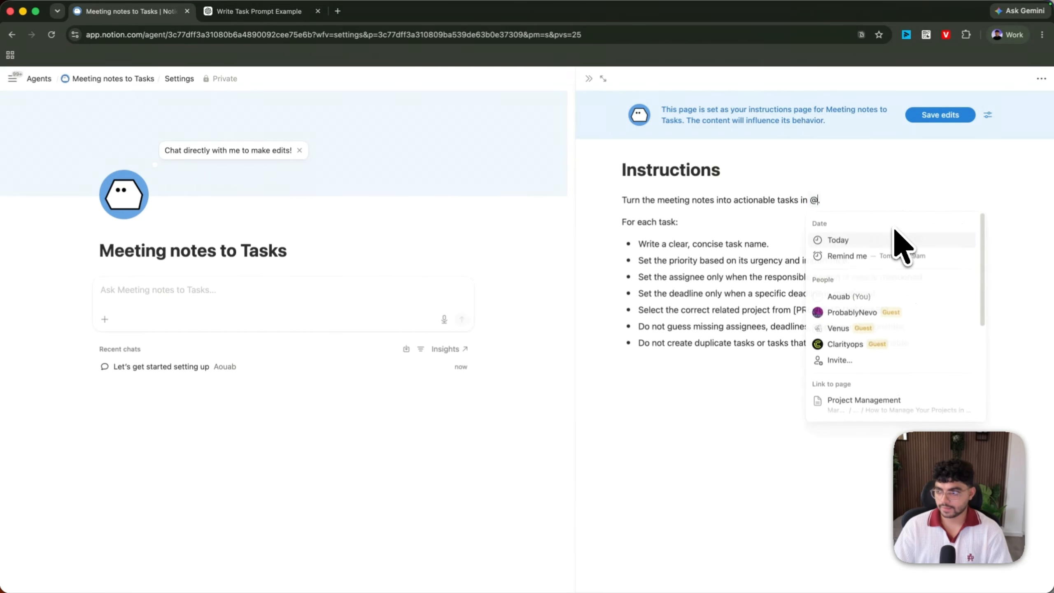
type("tas")
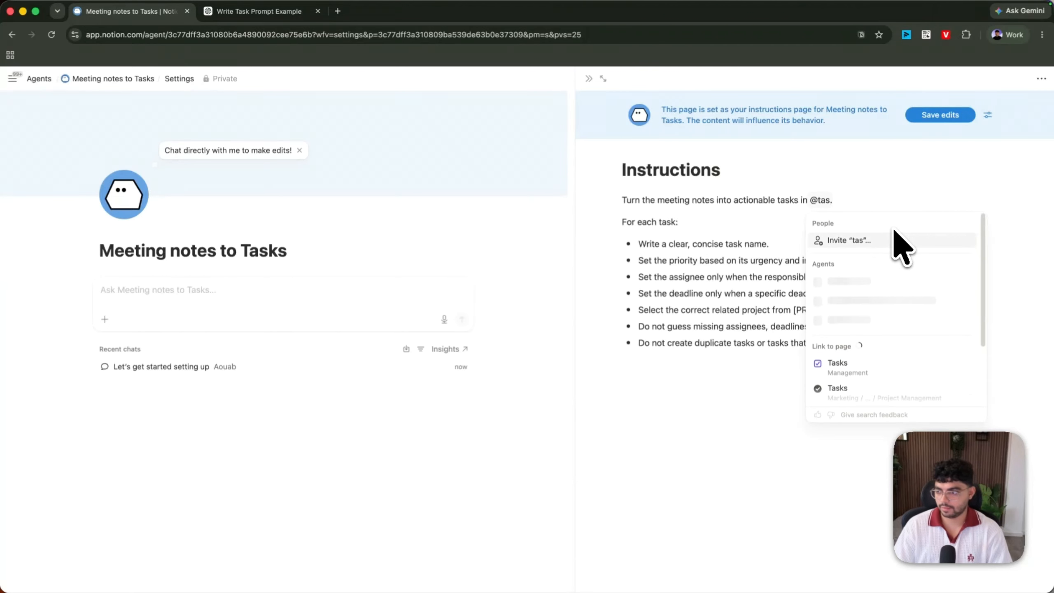
left_click(890, 374)
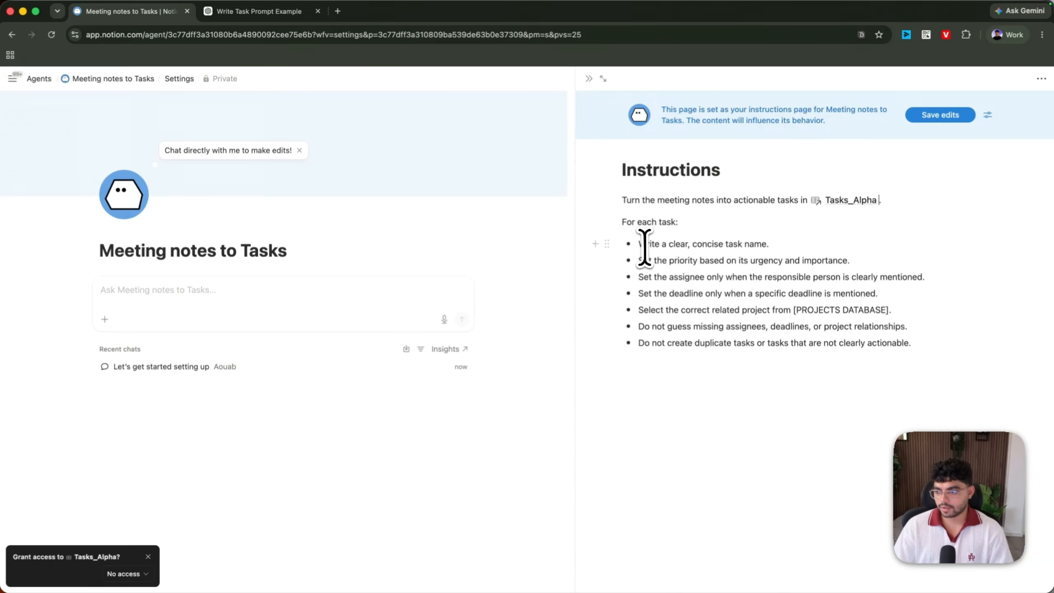
- Replace the [PROJECTS DATABASE] placeholder with a mention of the Projects_Alpha database and return to the agent's settings
left_click_drag(640, 260, 777, 260)
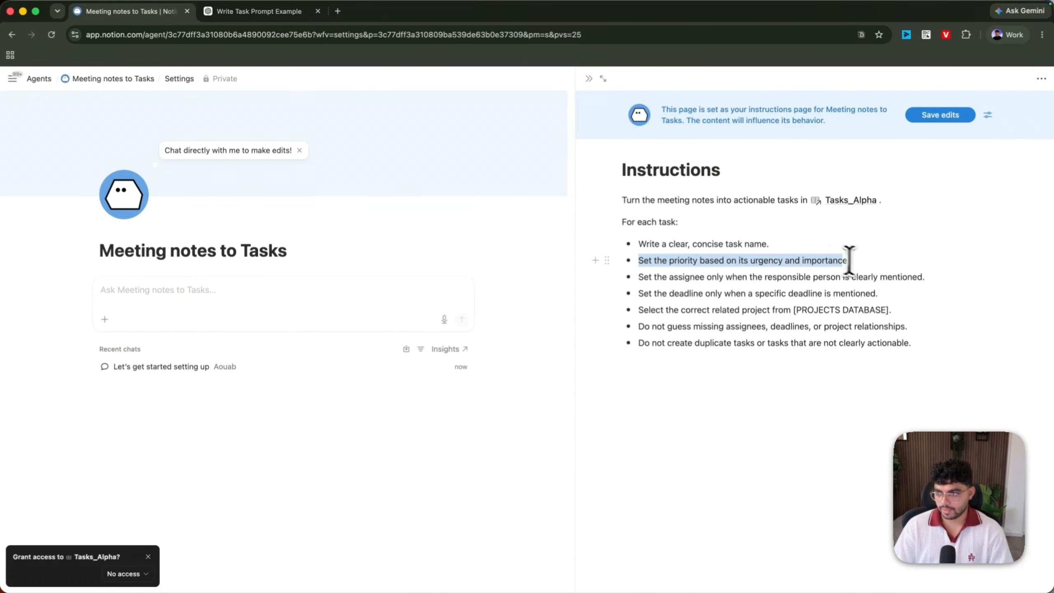
left_click(654, 277)
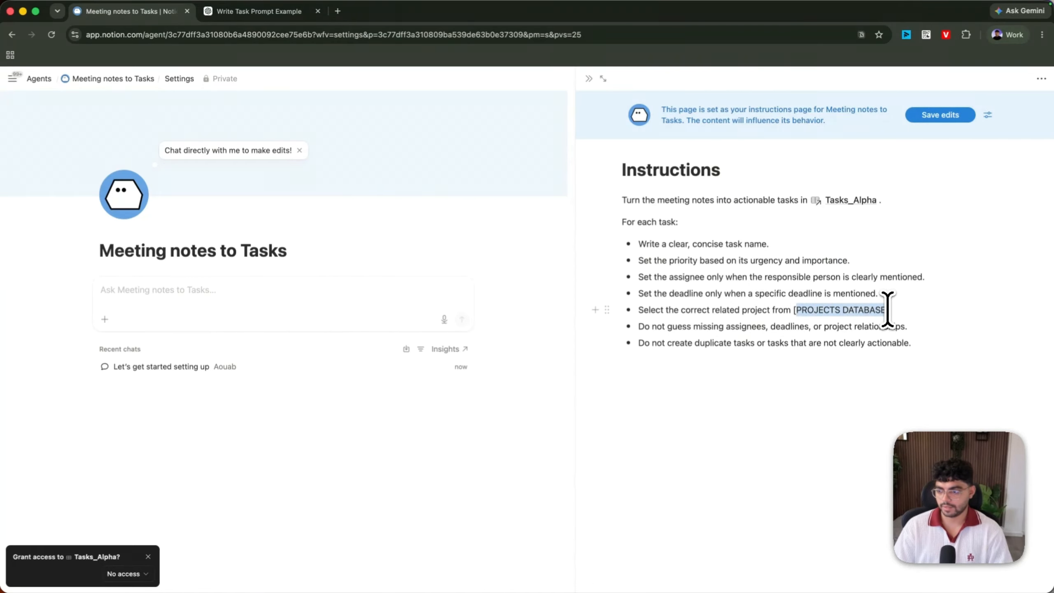
key("BackSpace")
type("@")
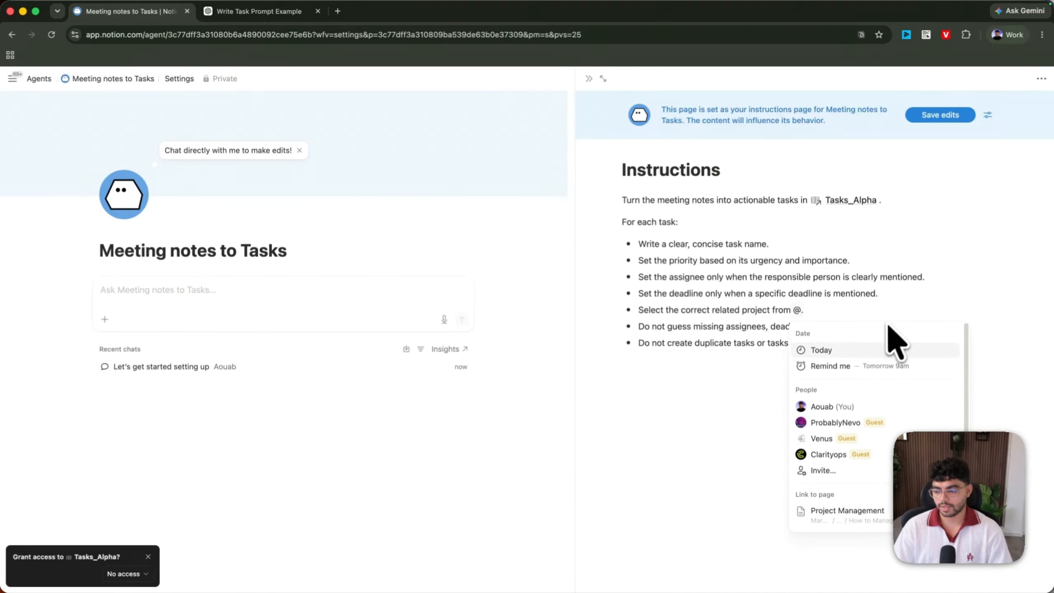
type("proj")
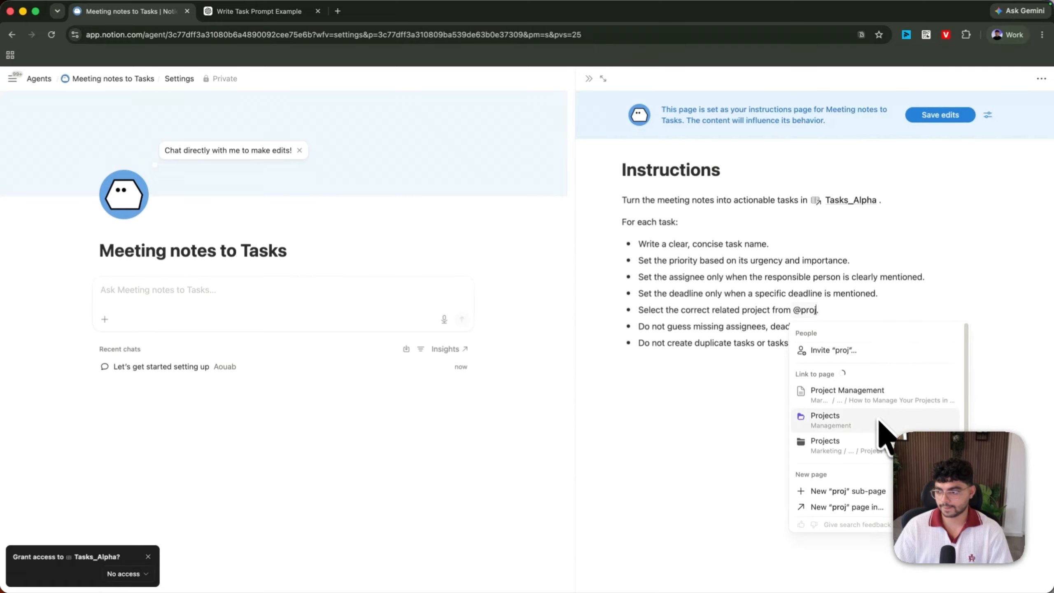
scroll(884, 442, "down", 2)
scroll(884, 456, "down", 1)
scroll(888, 407, "up", 3)
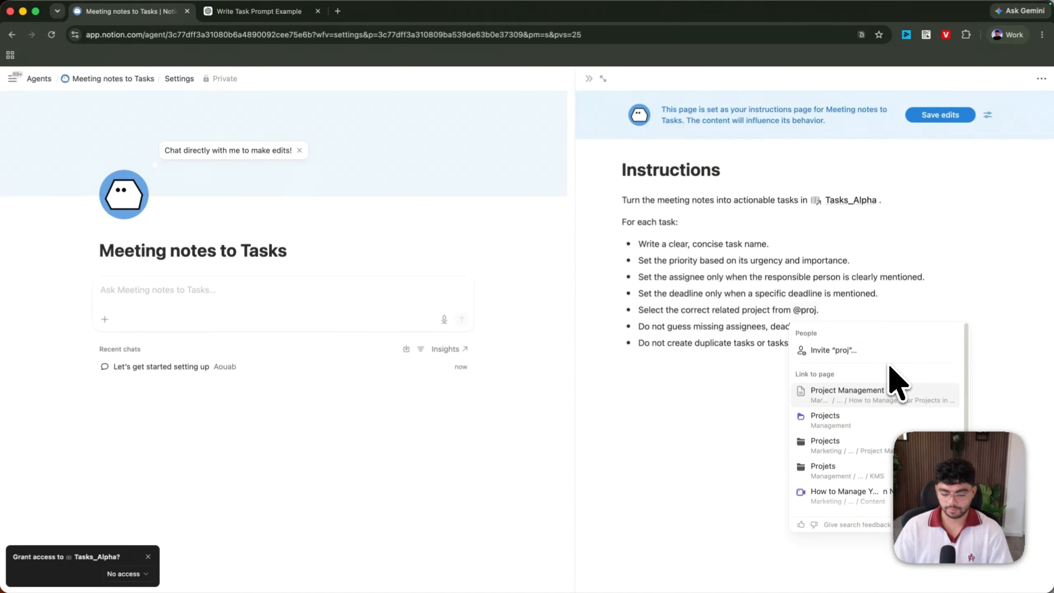
type("ects")
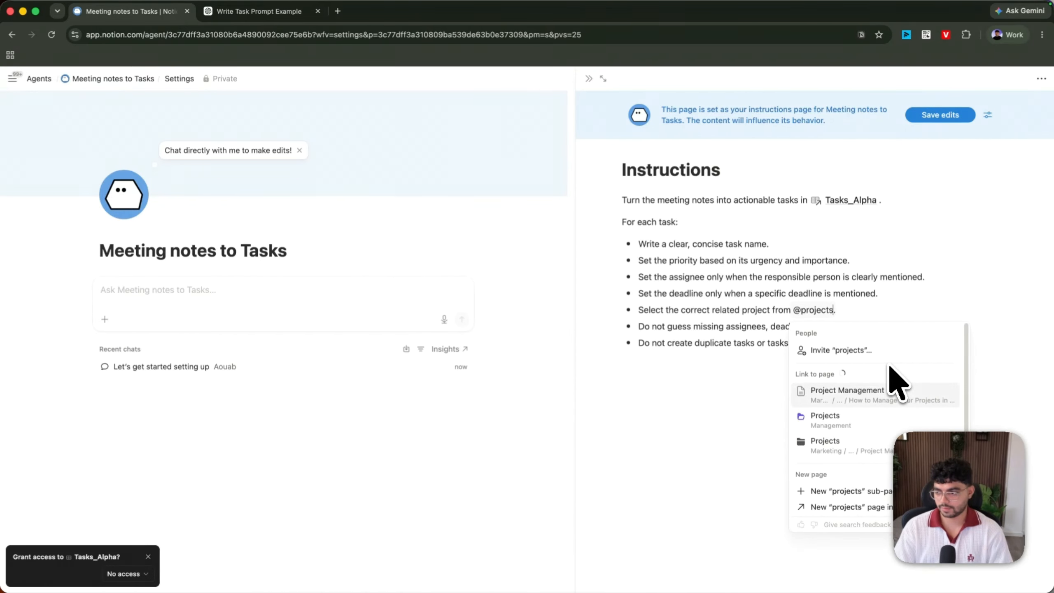
type("_alpha")
left_click(869, 388)
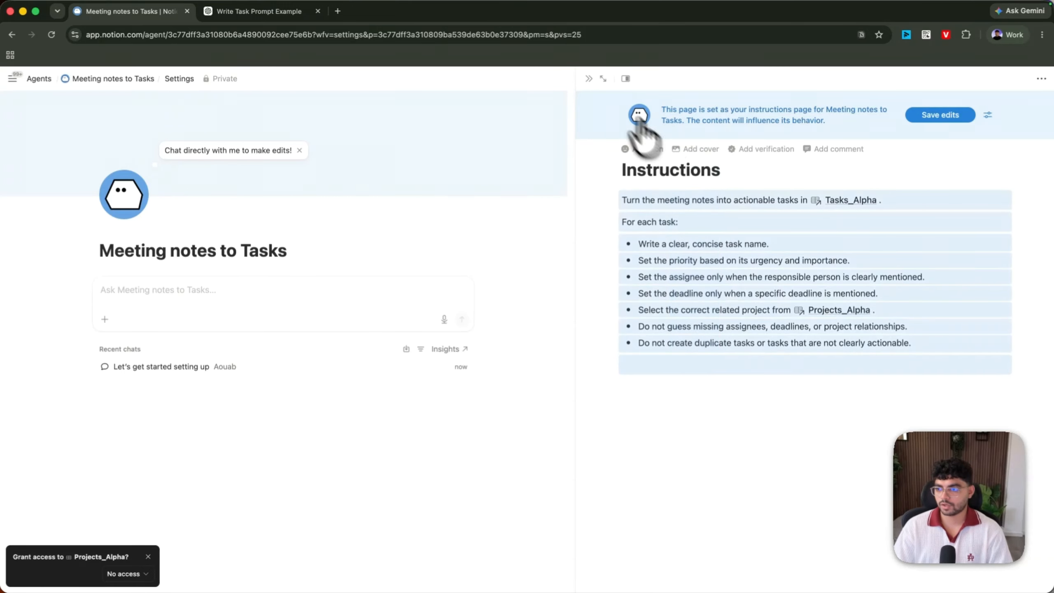
left_click(589, 79)
scroll(729, 349, "down", 1)
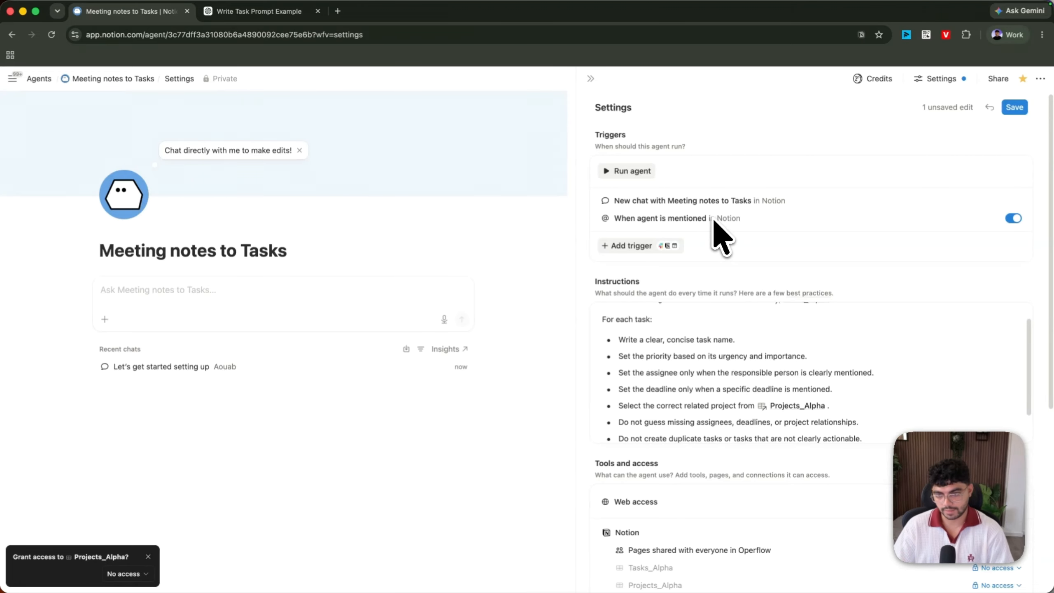
- Try out a Meeting note summarized trigger with Meetings_Alpha as its data source and leave the setup without adding it
left_click(647, 245)
left_click(382, 392)
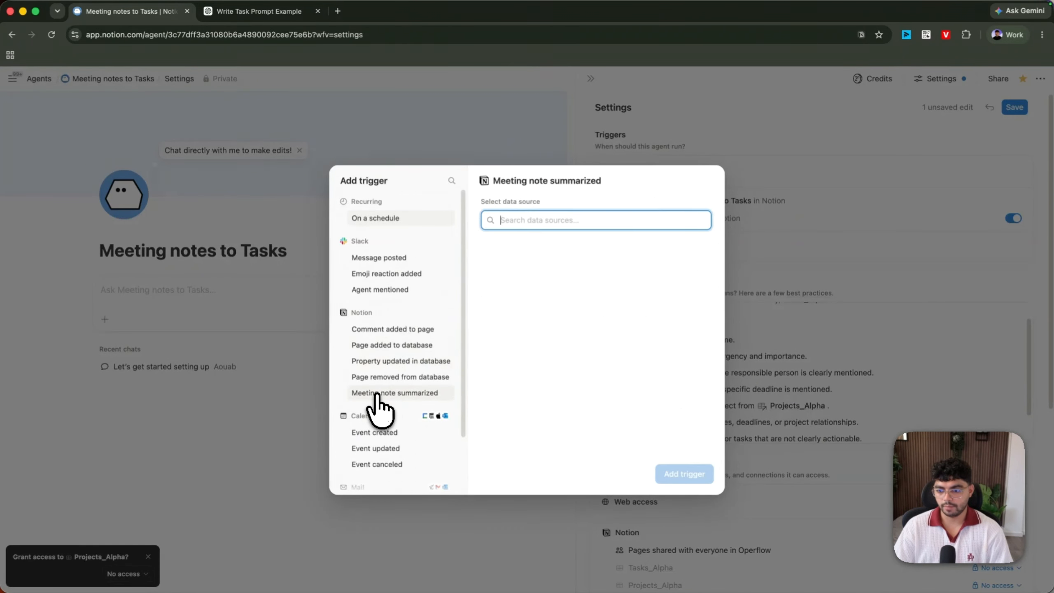
left_click(580, 249)
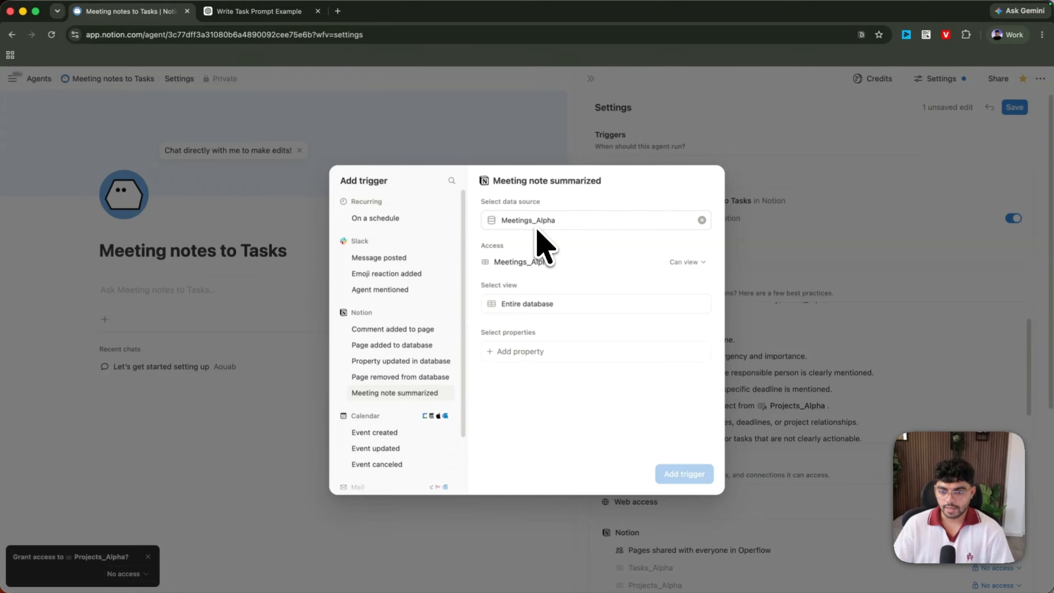
left_click(480, 159)
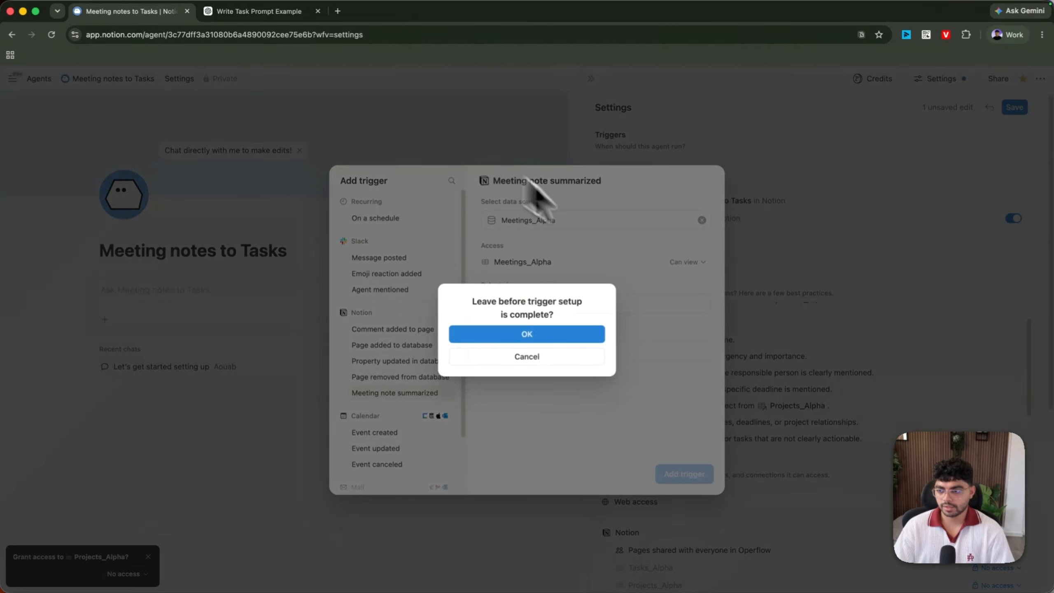
left_click(511, 334)
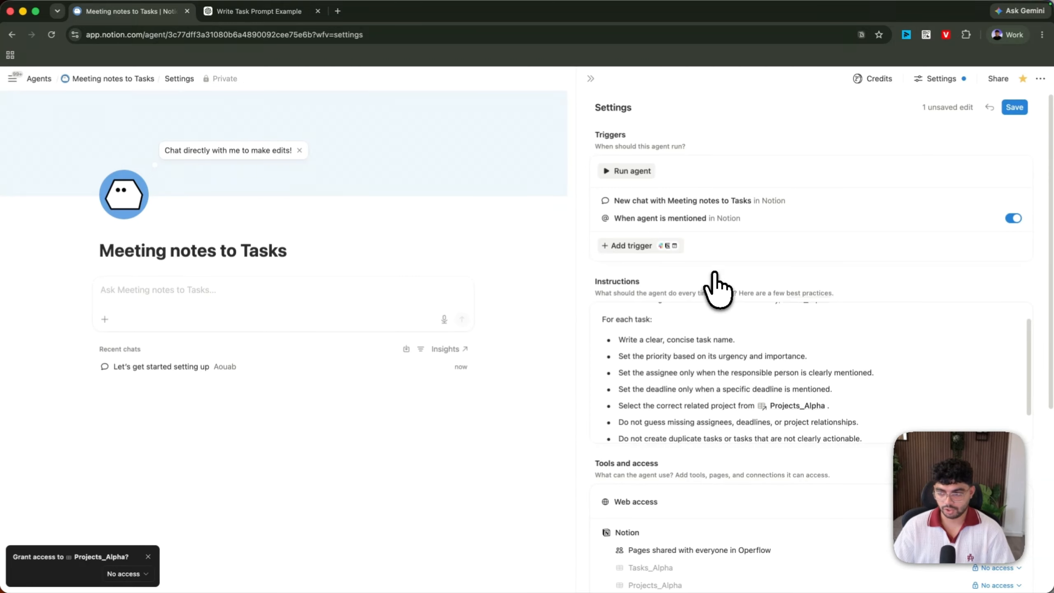
- Grant the agent Can edit content access to both the Tasks_Alpha and Projects_Alpha databases
scroll(724, 268, "down", 5)
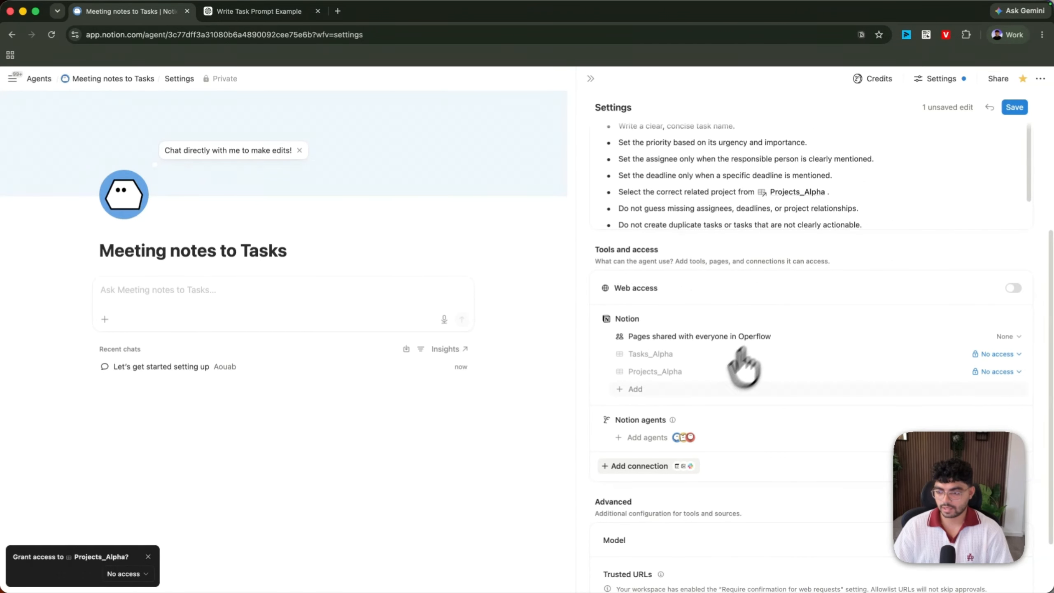
left_click(986, 354)
left_click(919, 397)
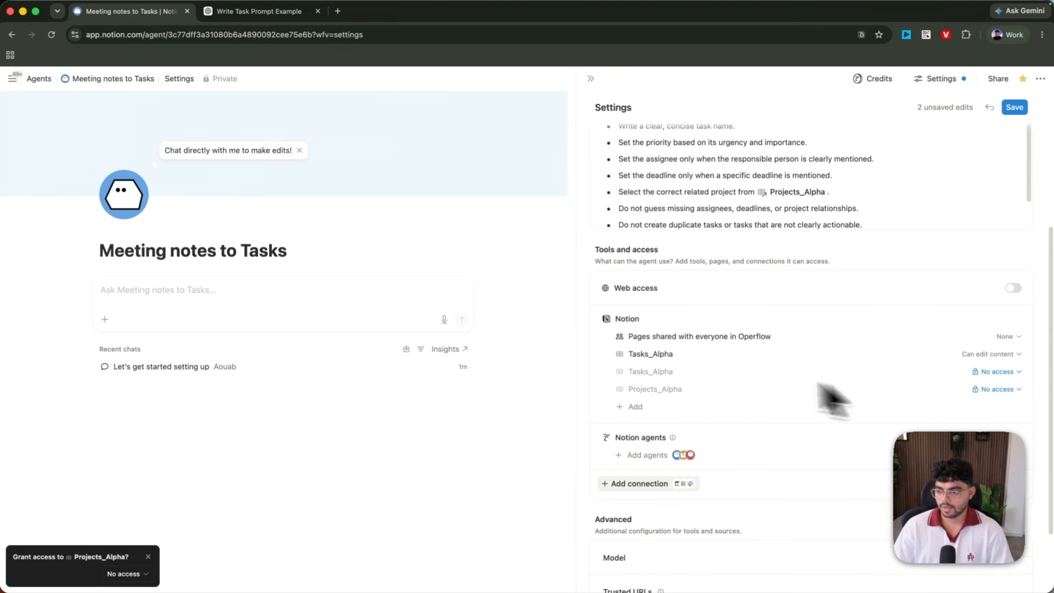
left_click(995, 371)
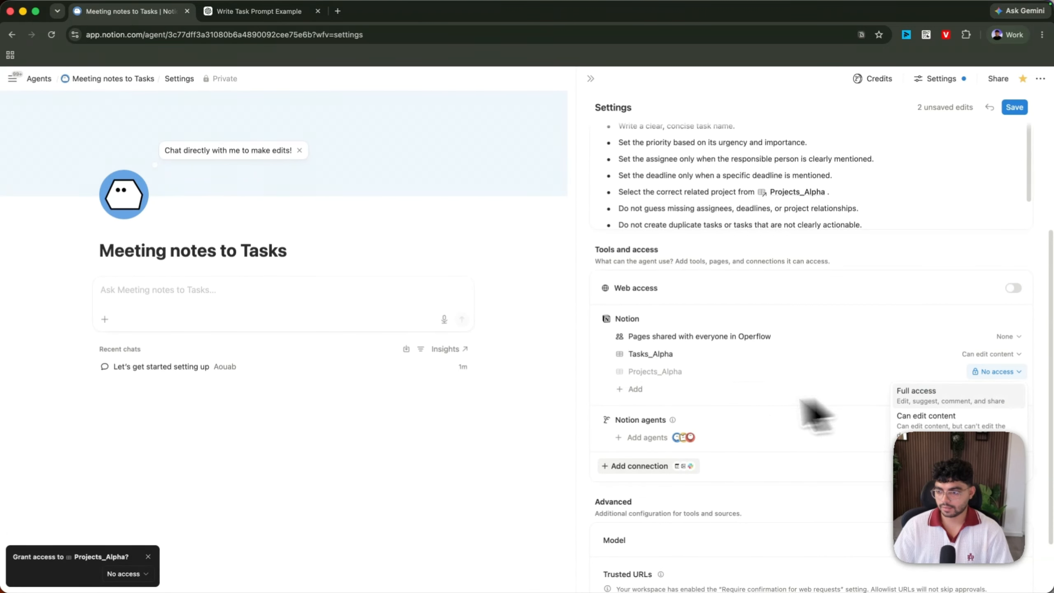
left_click(892, 418)
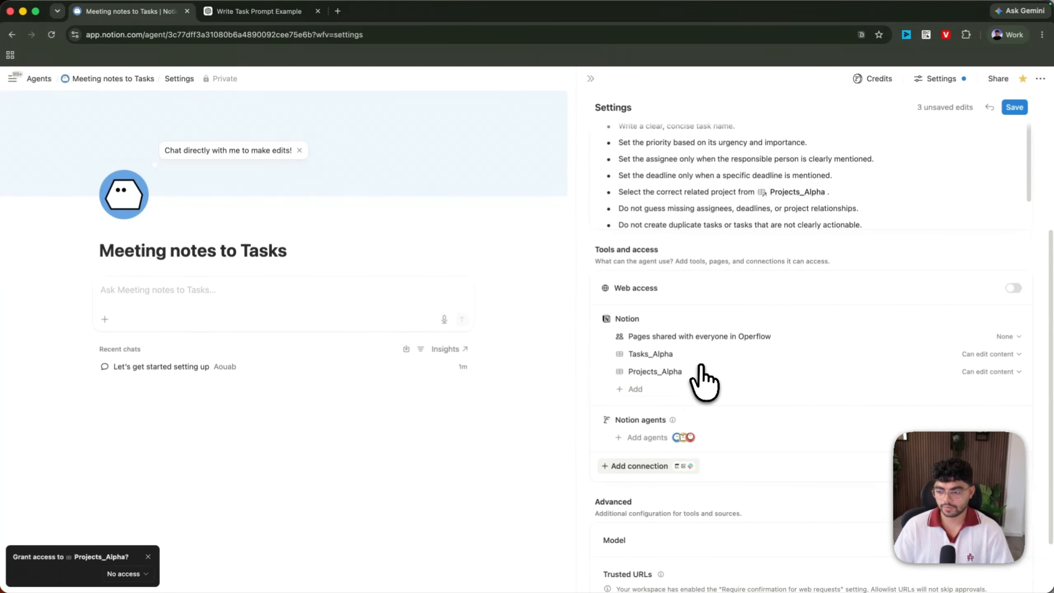
scroll(704, 382, "down", 4)
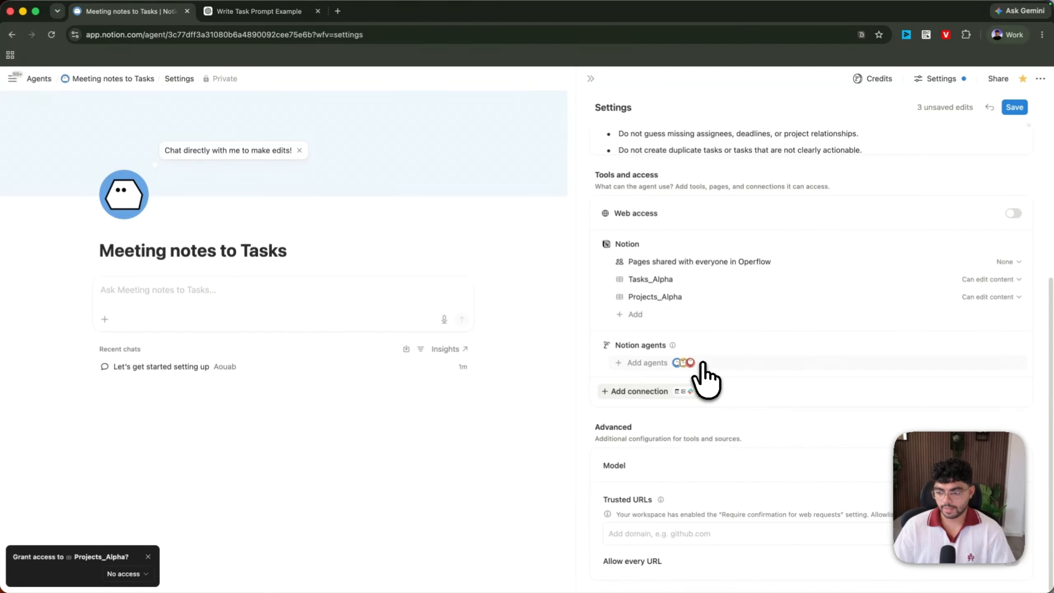
scroll(737, 423, "up", 10)
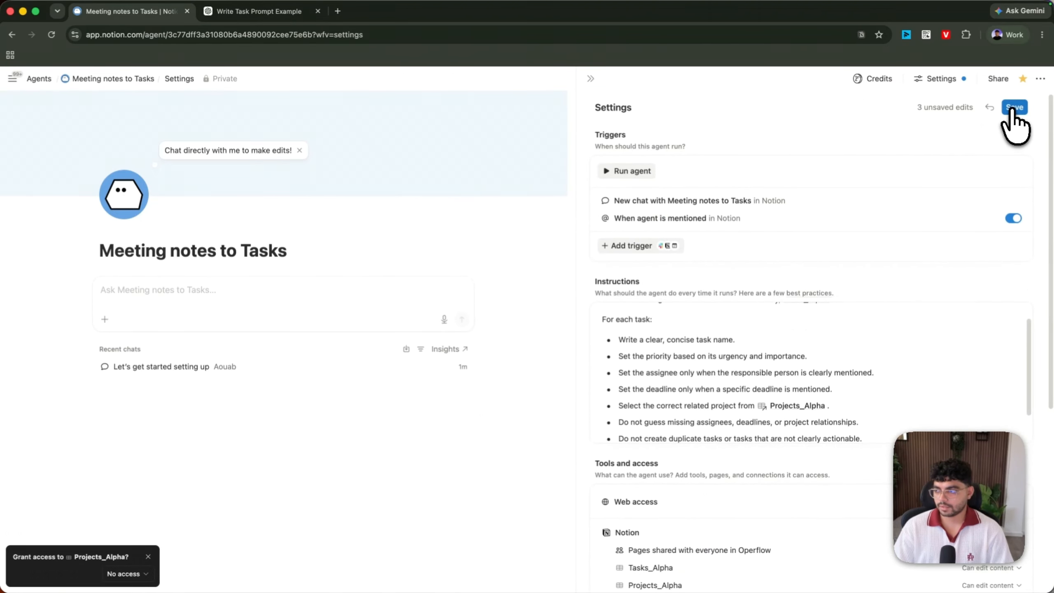
- Add the Meetings Notes page to the Notion pages the agent can access
scroll(701, 361, "down", 6)
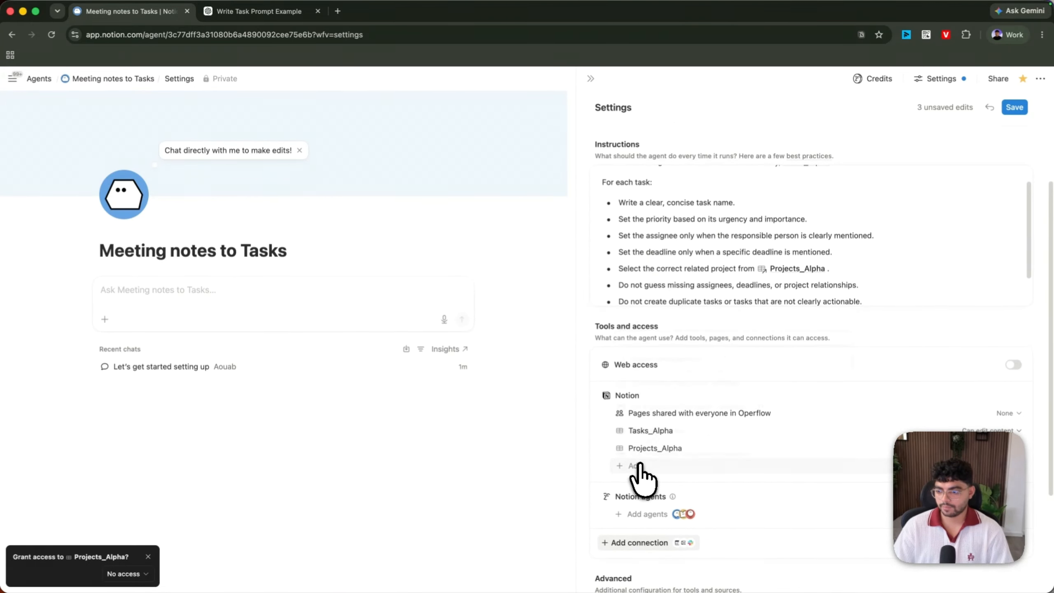
left_click(634, 465)
type("meet")
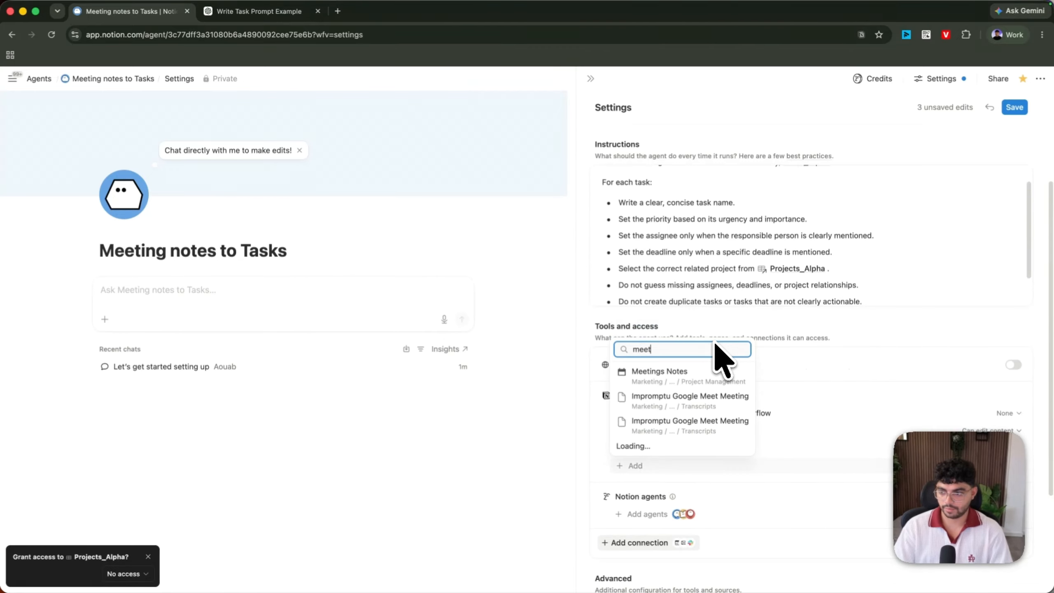
type("ingN")
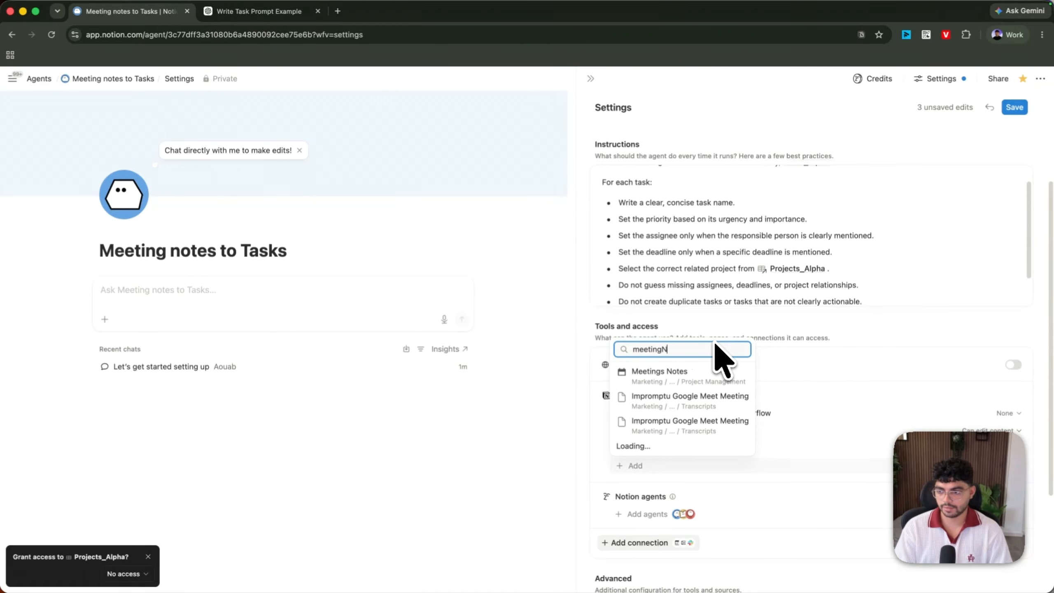
left_click(720, 374)
- Look over the Meetings Notes page in a separate browser tab, closing that tab and the Write Task Prompt Example tab
left_click(650, 465, "super")
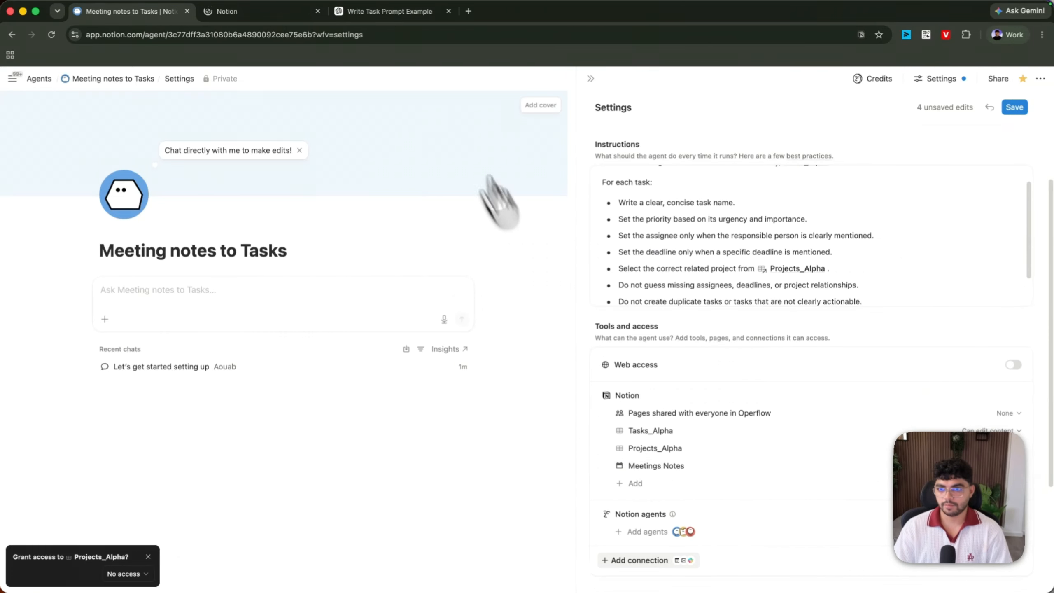
left_click(274, 12)
left_click(449, 12)
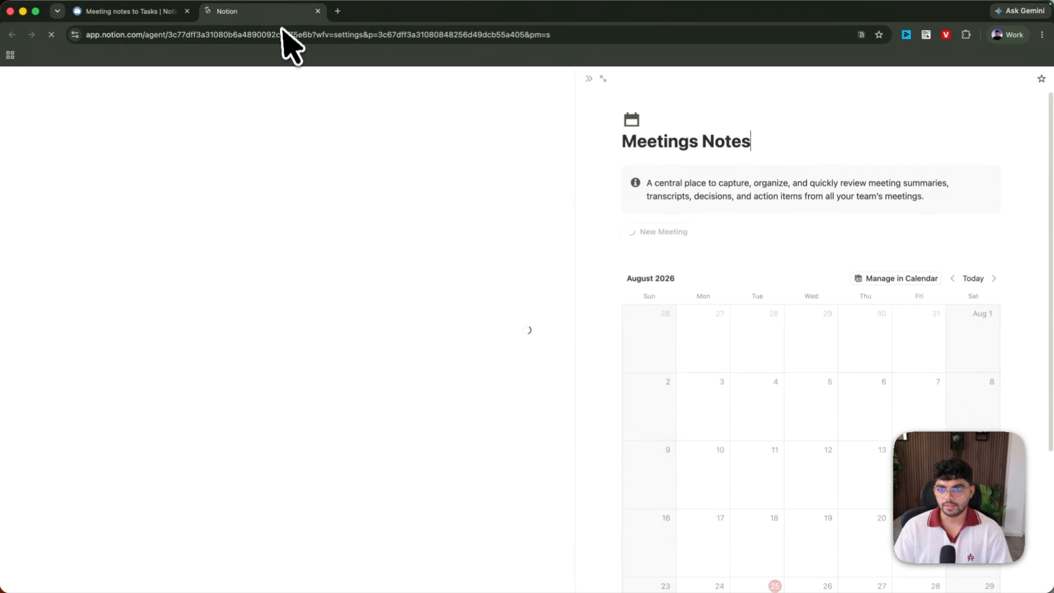
scroll(722, 353, "down", 5)
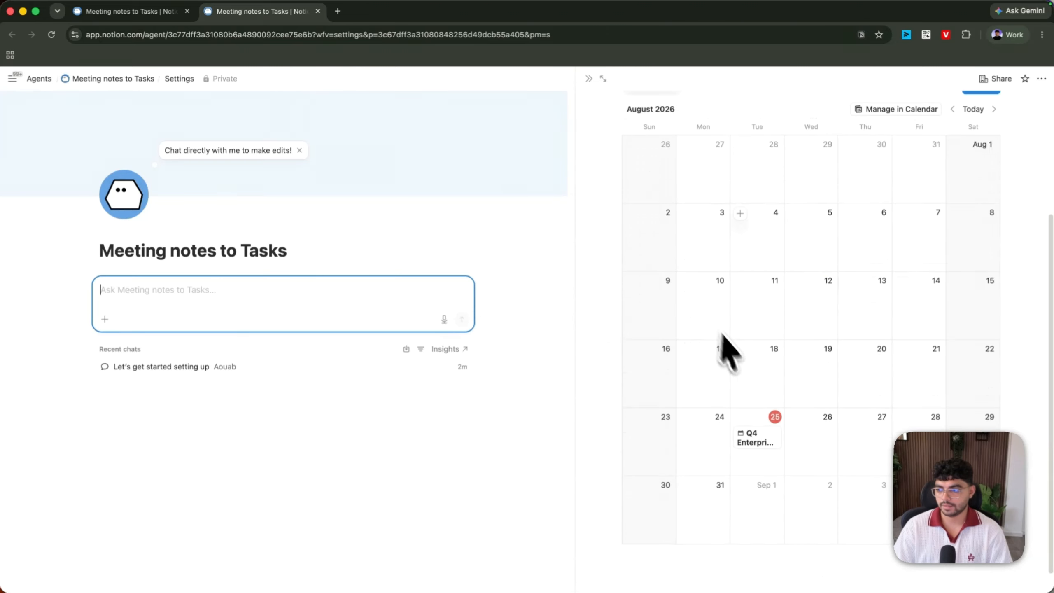
scroll(696, 348, "up", 5)
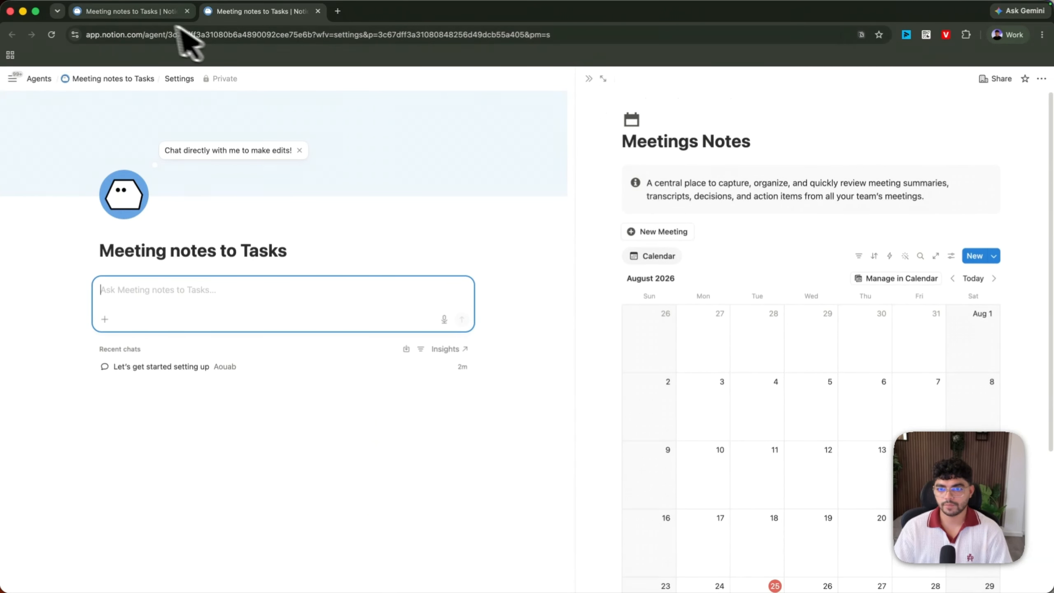
left_click(317, 11)
scroll(668, 444, "down", 1)
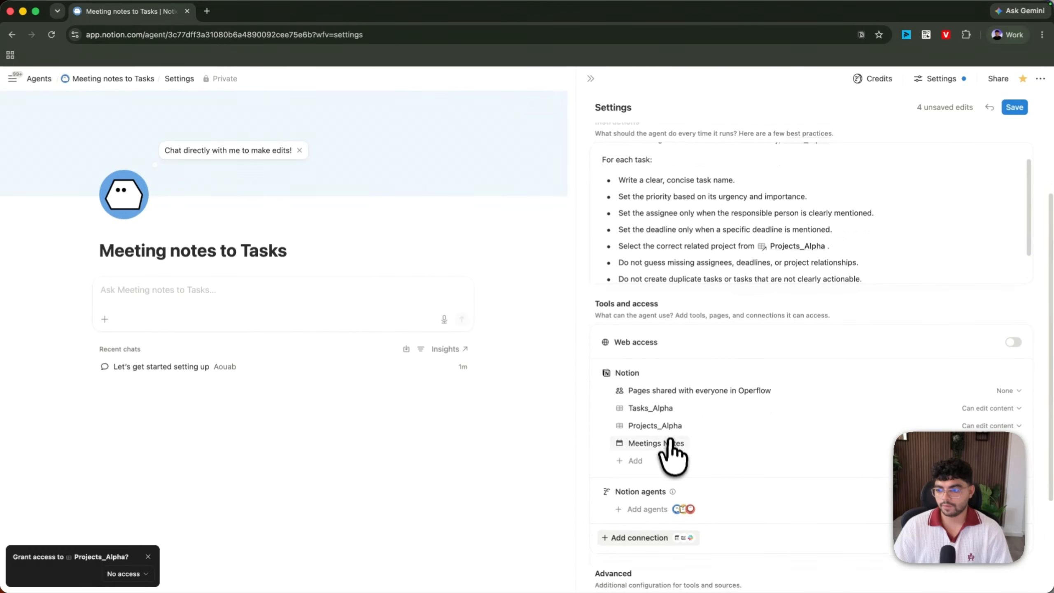
- Open the Q4 Enterprise Outreach Campaign - 01 meeting from the Meetings Notes calendar in a new tab and read its notes
left_click(668, 442)
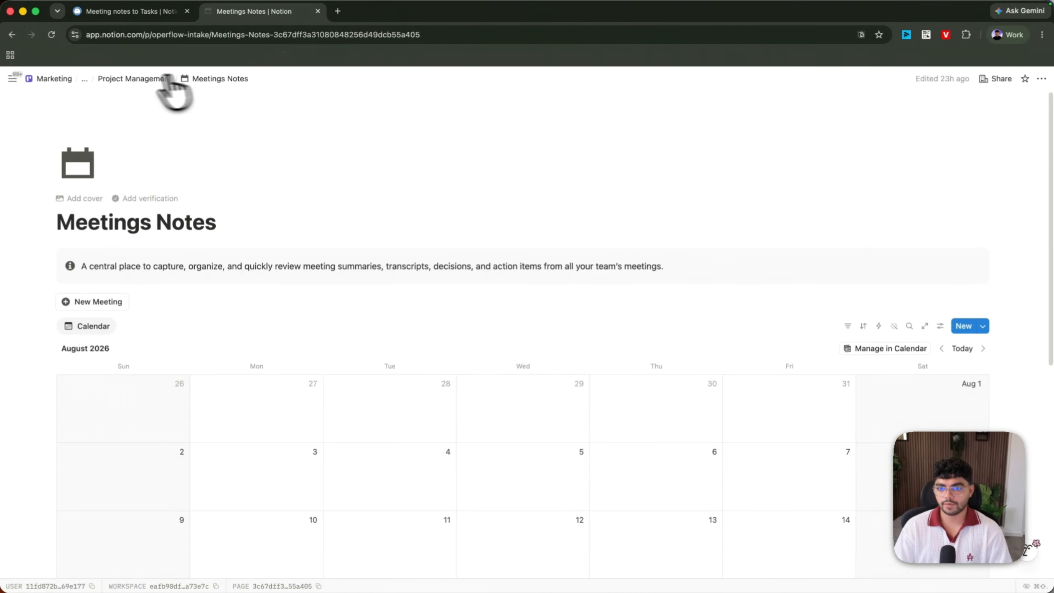
left_click(130, 79)
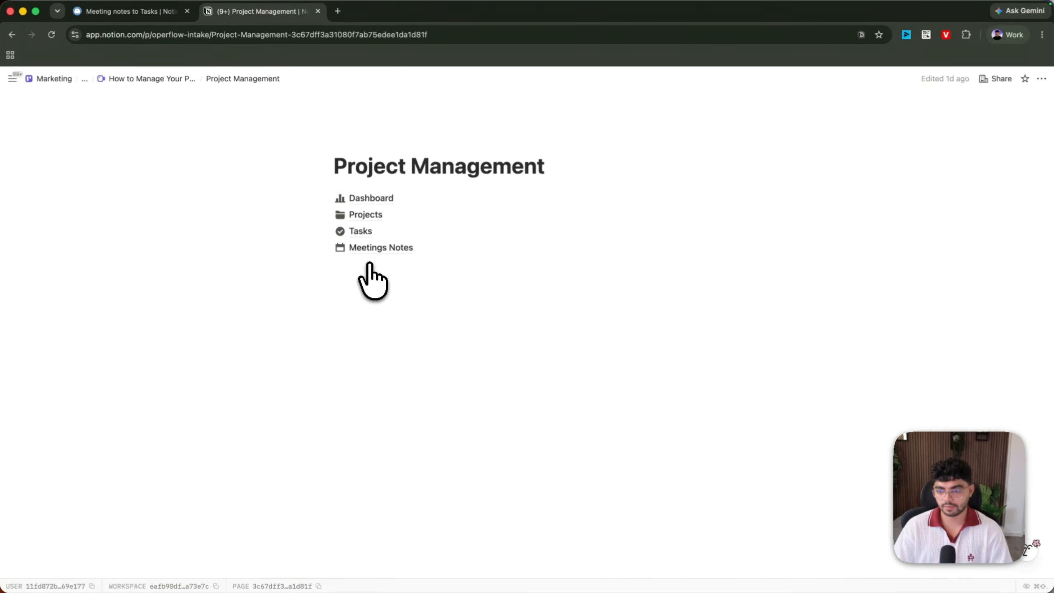
left_click(386, 246)
scroll(348, 283, "down", 5)
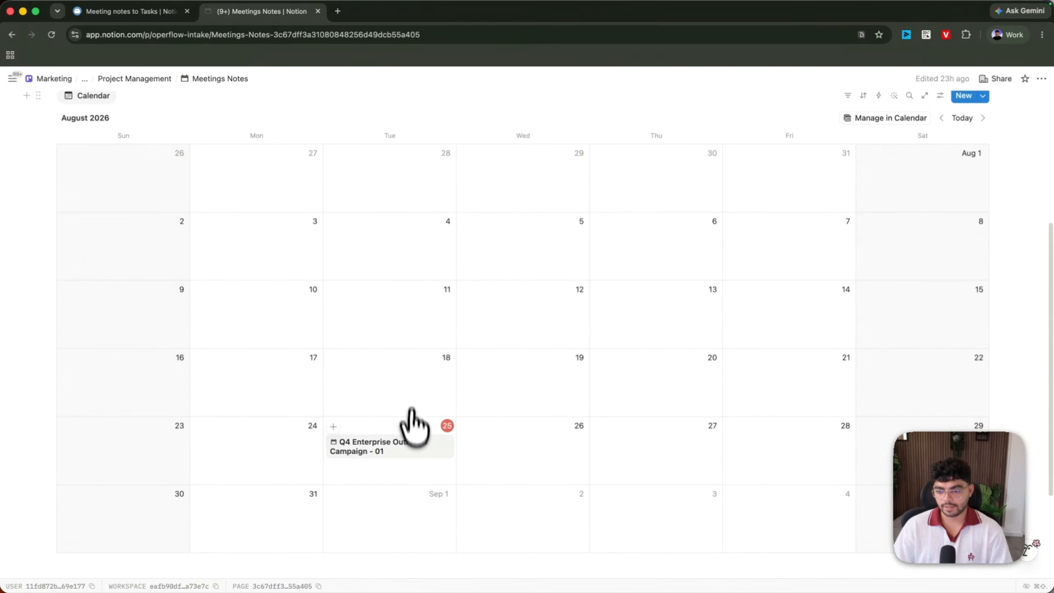
left_click(415, 447)
scroll(351, 328, "down", 3)
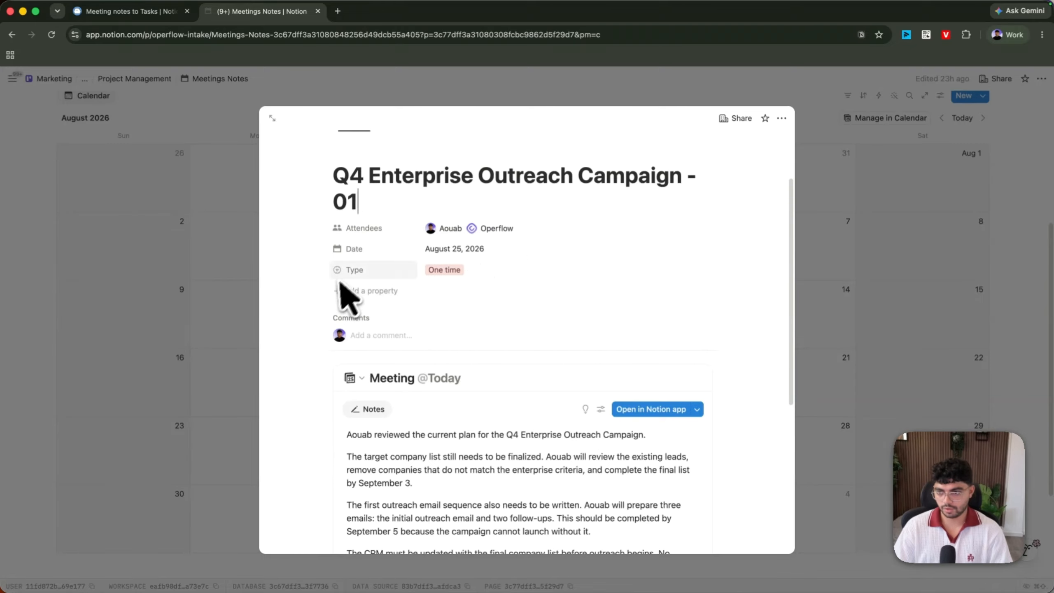
scroll(473, 278, "down", 2)
scroll(474, 279, "down", 3)
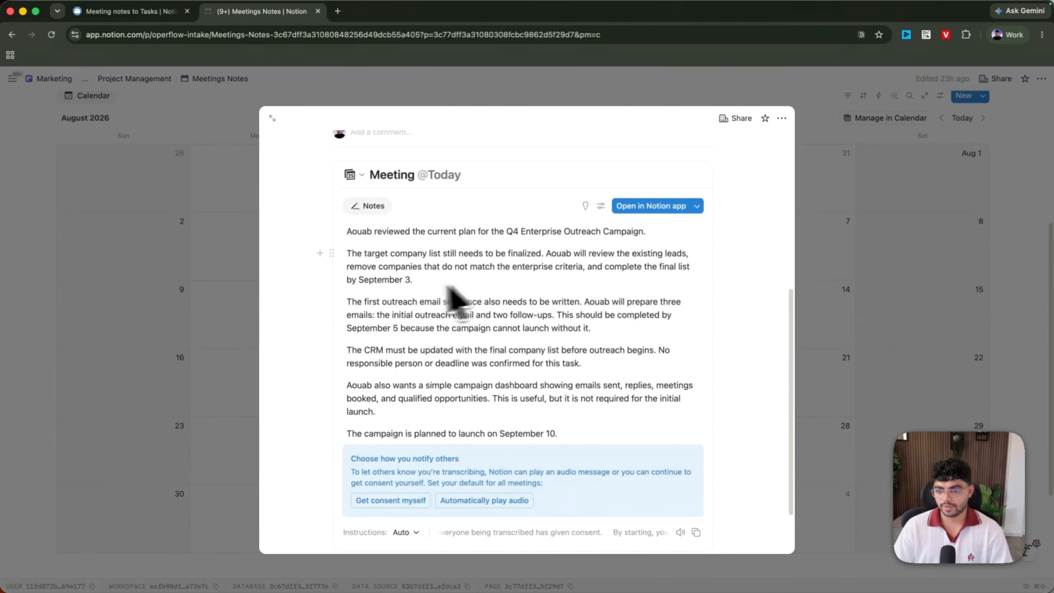
- Reread the meeting notes of the Q4 Enterprise Outreach Campaign - 01 page, highlighting the full notes text
scroll(454, 298, "up", 4)
scroll(388, 278, "down", 4)
left_click_drag(358, 282, 571, 447)
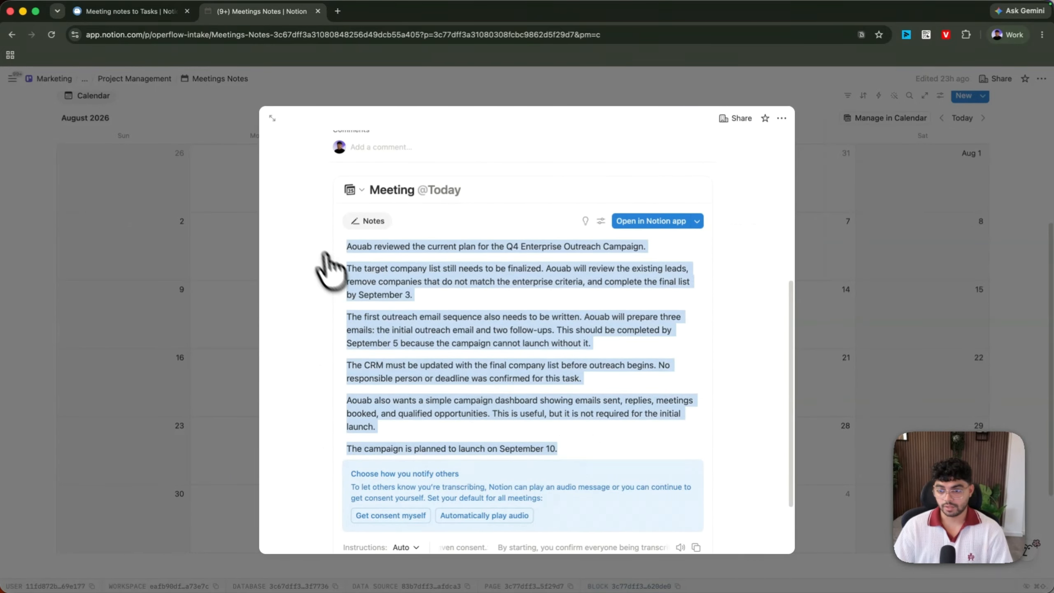
- Set the Meeting notes to Tasks agent's model to Sonnet 5, save the agent and close its settings
left_click(125, 11)
scroll(729, 348, "down", 3)
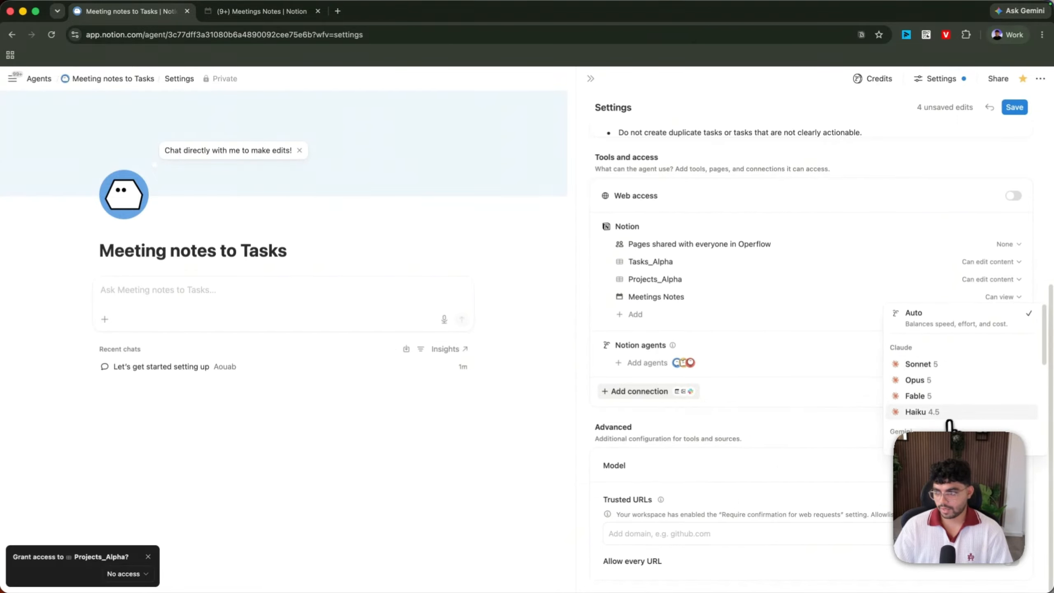
left_click(931, 364)
scroll(812, 353, "down", 1)
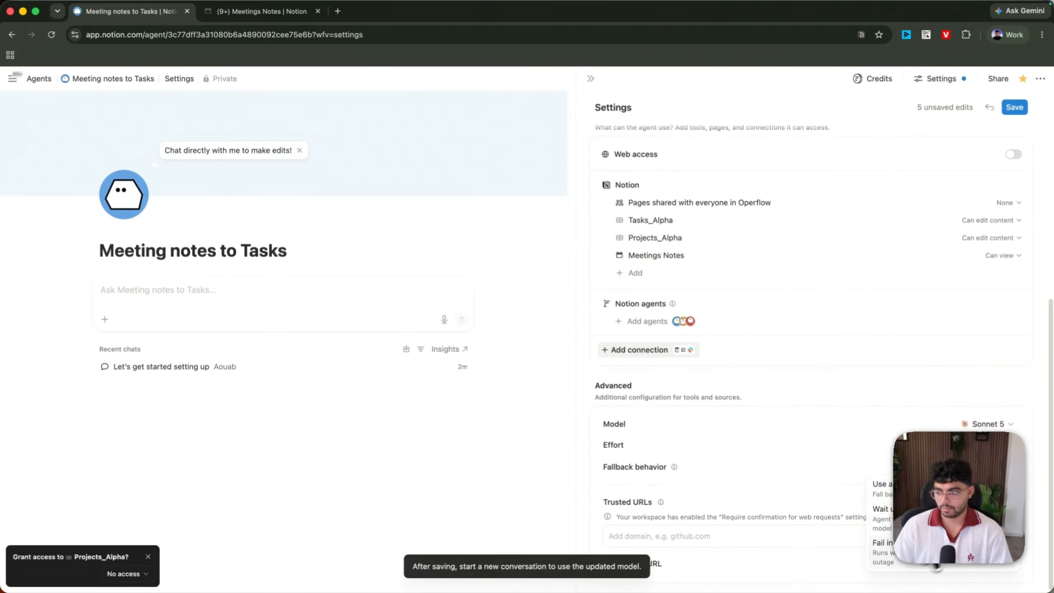
left_click(1014, 108)
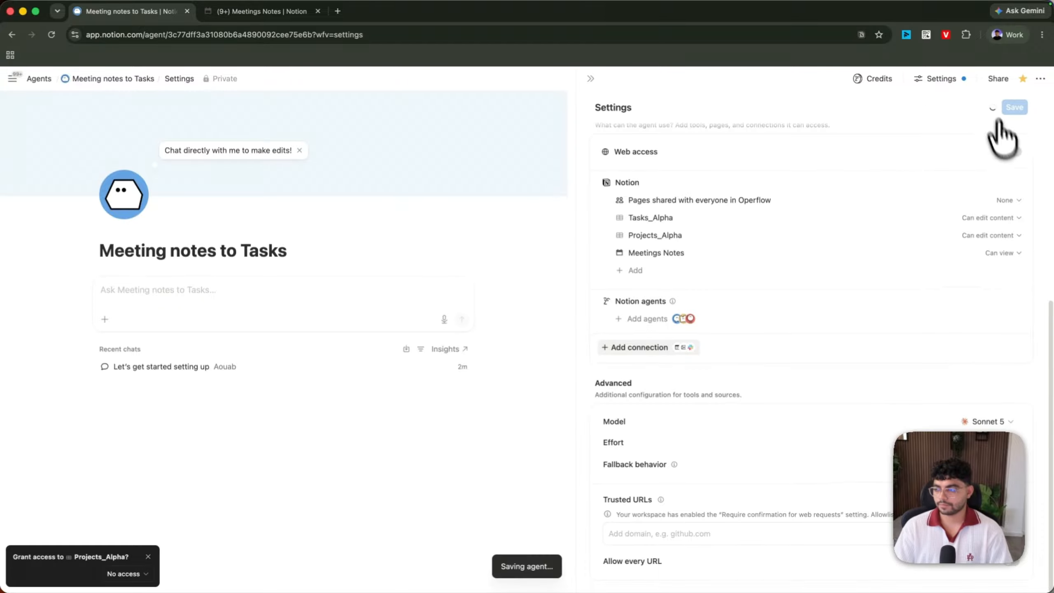
left_click(589, 79)
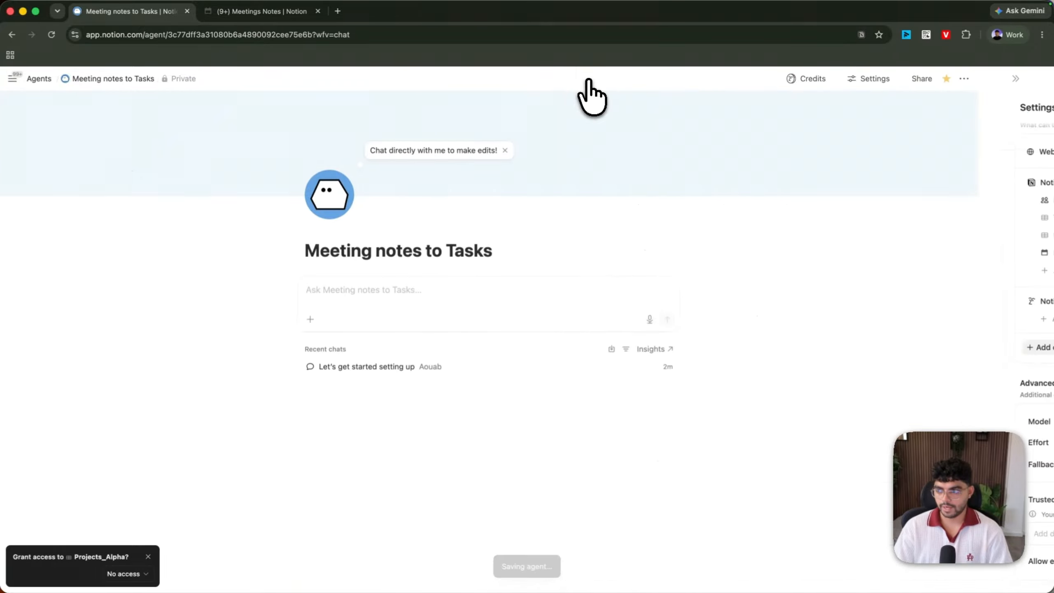
- Post a comment mentioning the Meeting notes to Tasks agent on the Q4 Enterprise Outreach Campaign - 01 meeting page
left_click(256, 10)
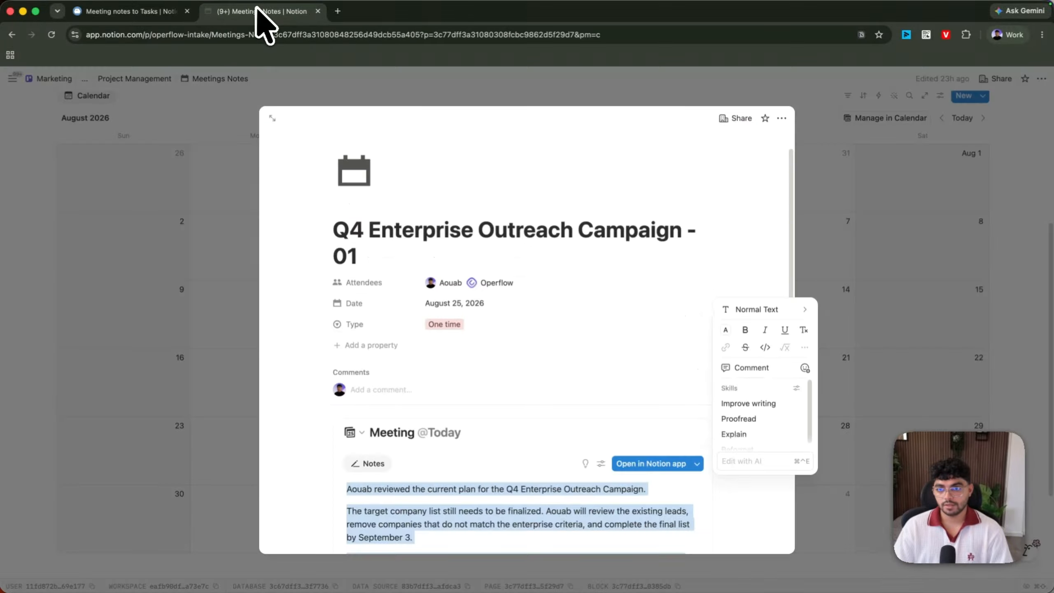
scroll(430, 358, "down", 3)
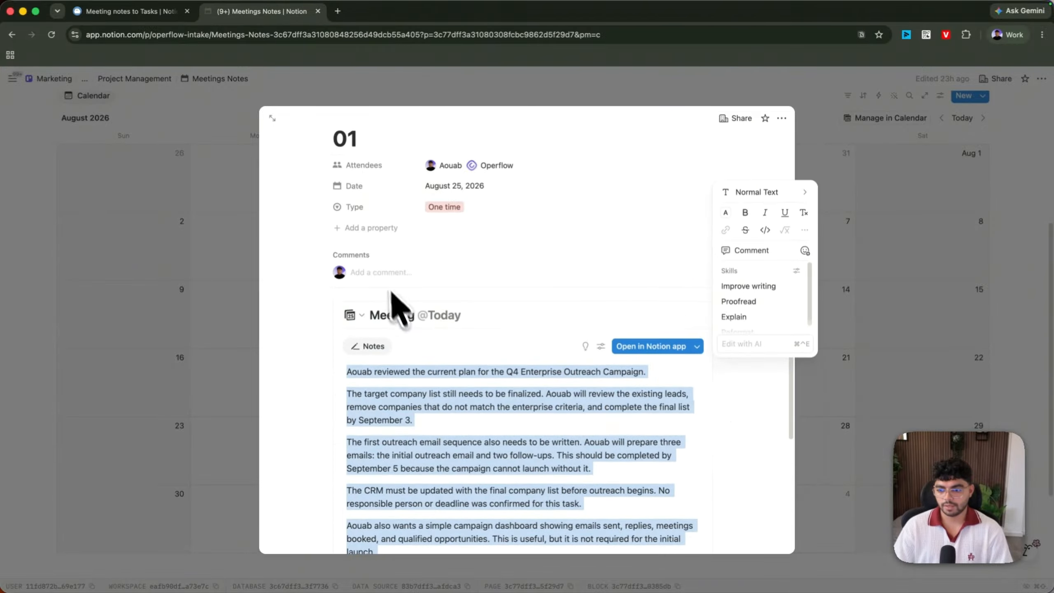
left_click(386, 272)
type("@")
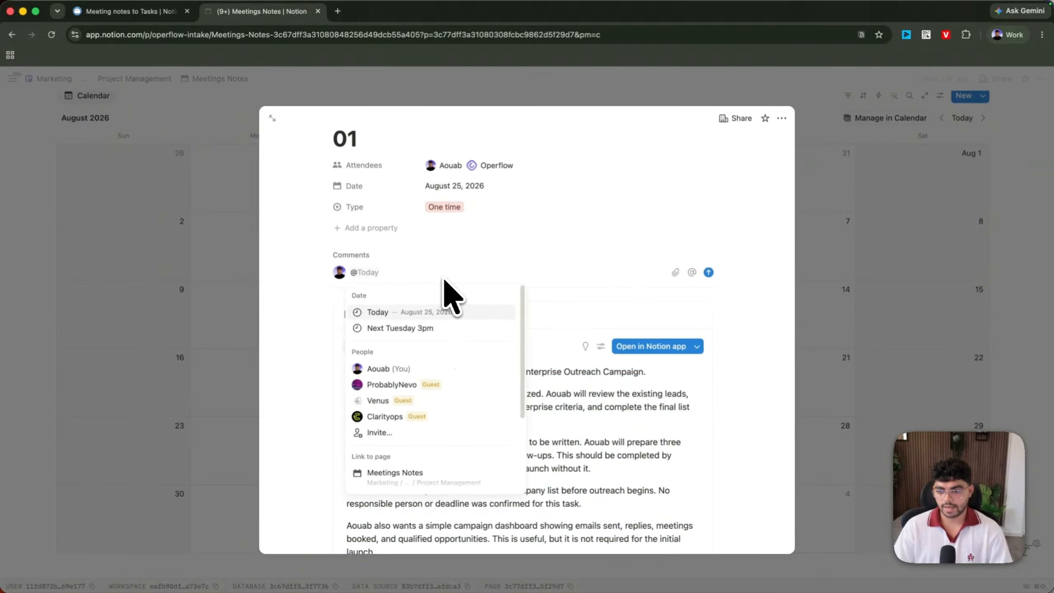
type("meet")
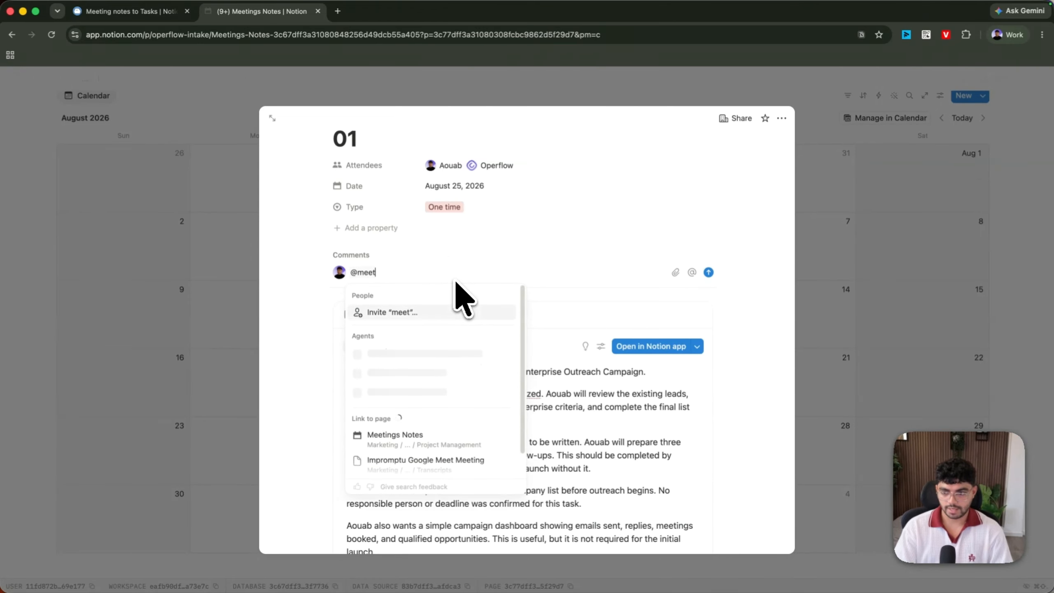
left_click(419, 354)
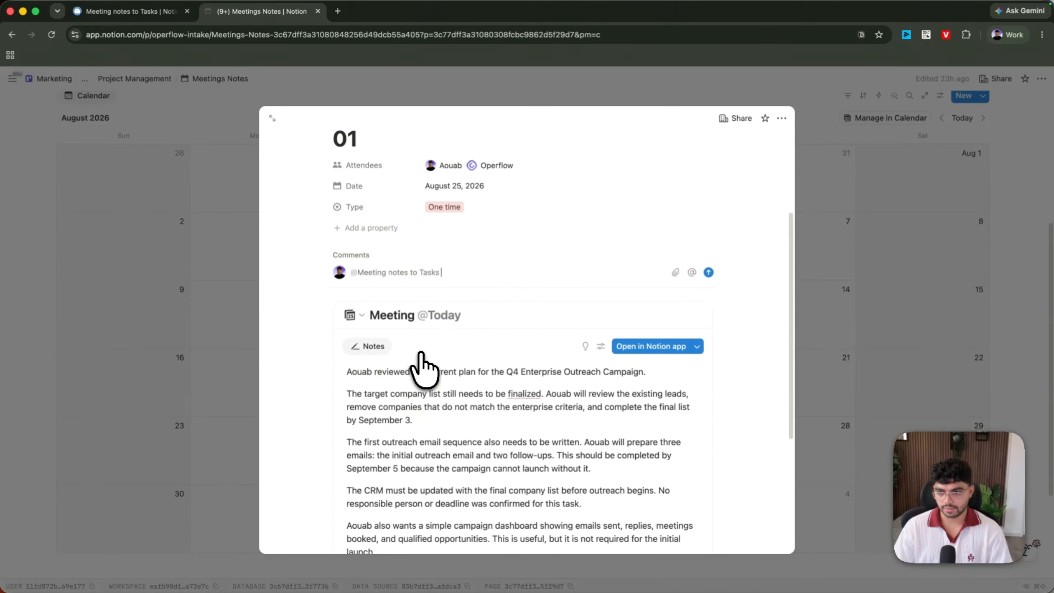
left_click(708, 272)
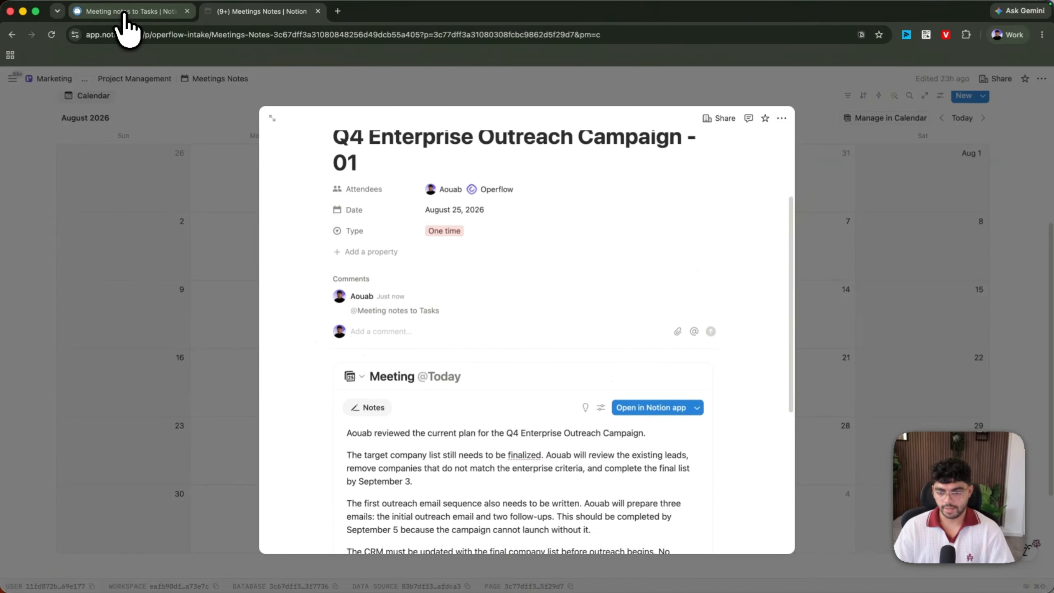
- Open the agent's run from the meeting comments and examine its results alongside the Tasks board
scroll(419, 318, "down", 3)
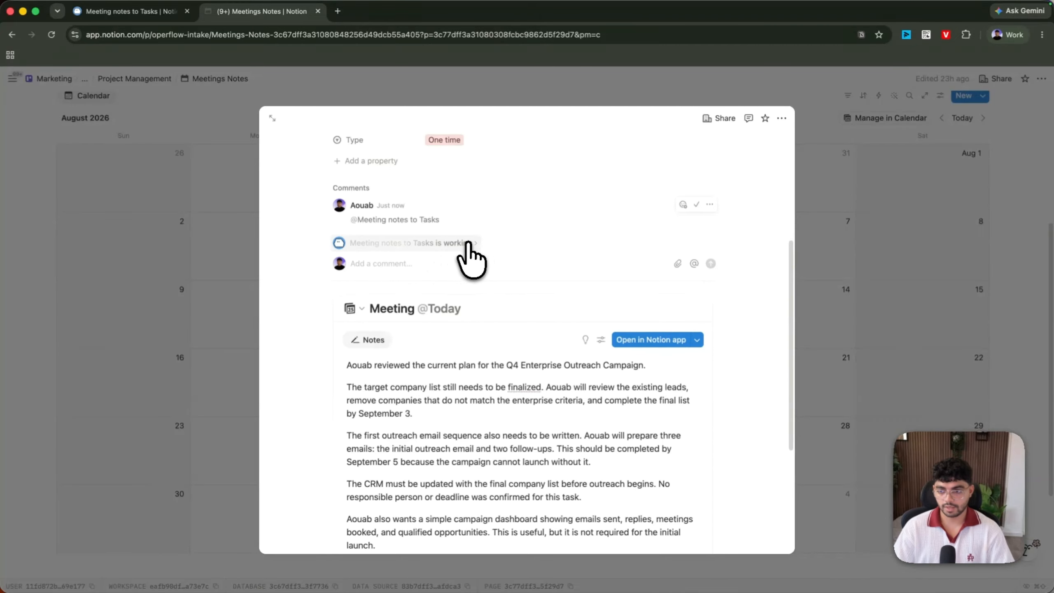
left_click(468, 245)
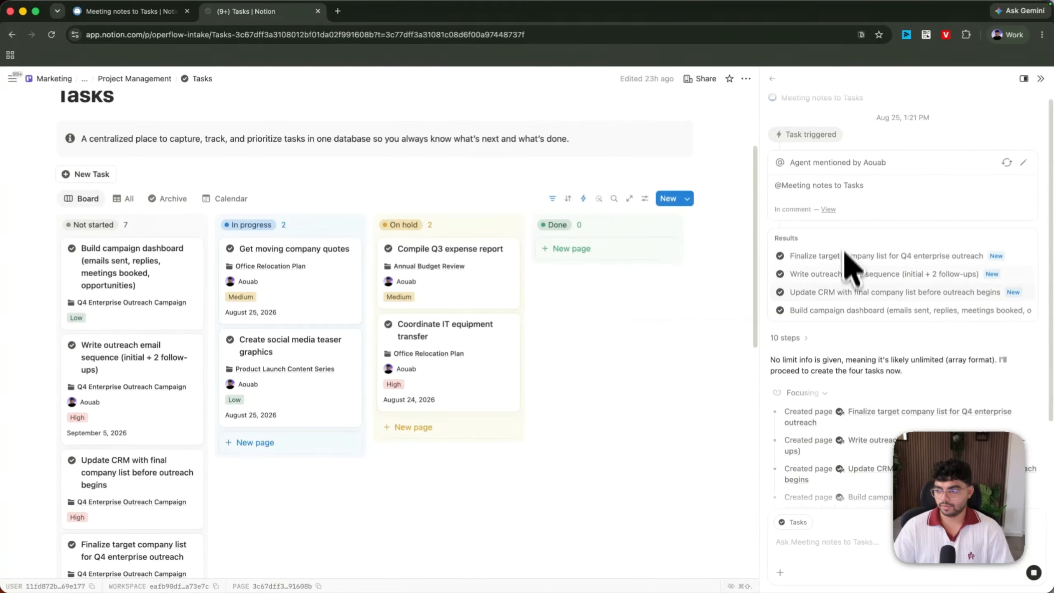
scroll(257, 247, "down", 1)
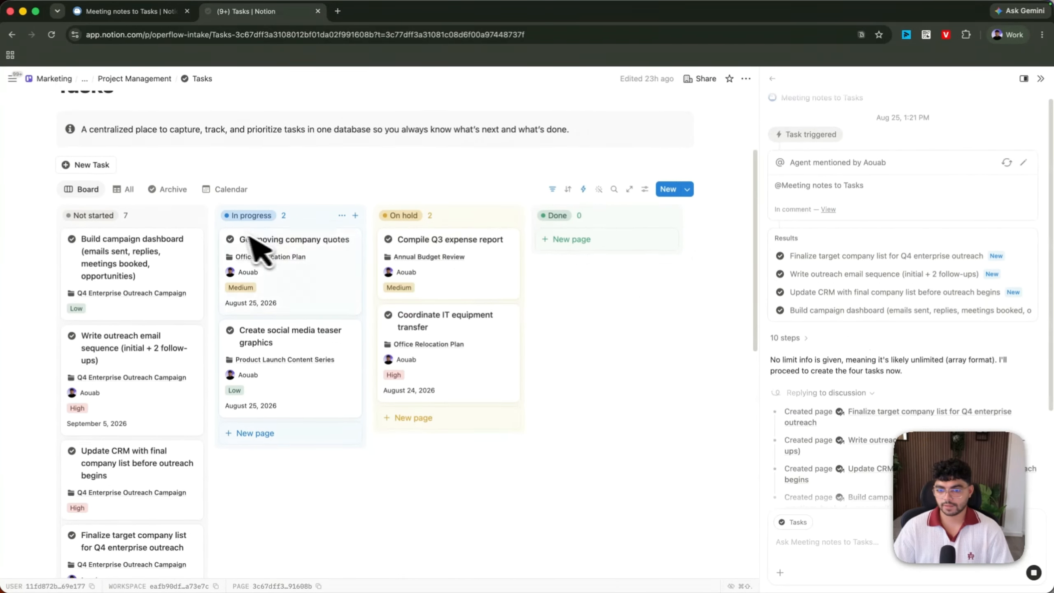
scroll(207, 232, "down", 3)
- Open the Build campaign dashboard task to check its properties, compare the other Not started tasks, and close the task
left_click(137, 227)
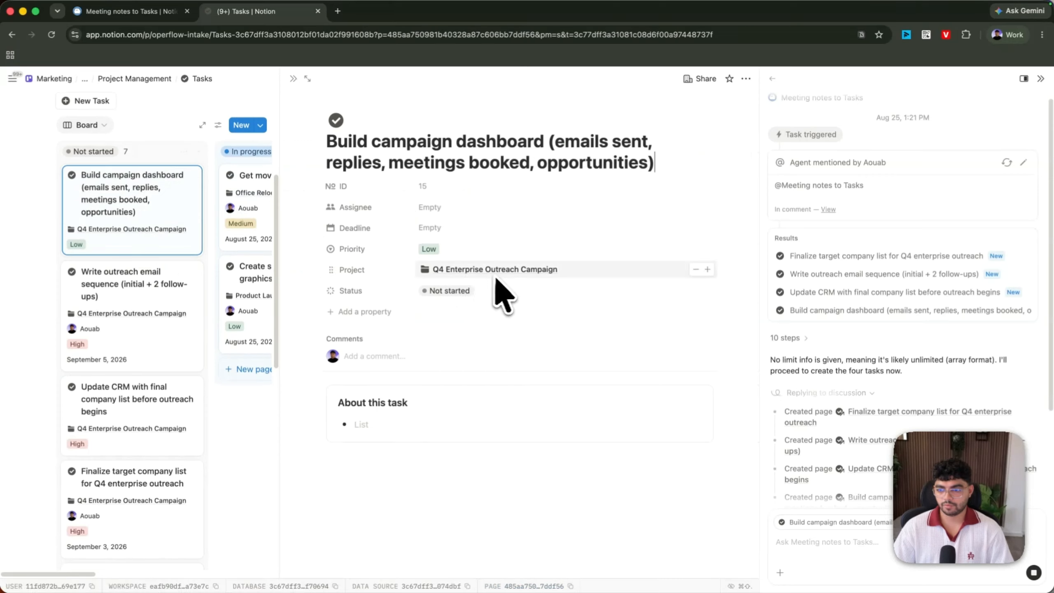
scroll(875, 405, "down", 3)
scroll(228, 242, "down", 5)
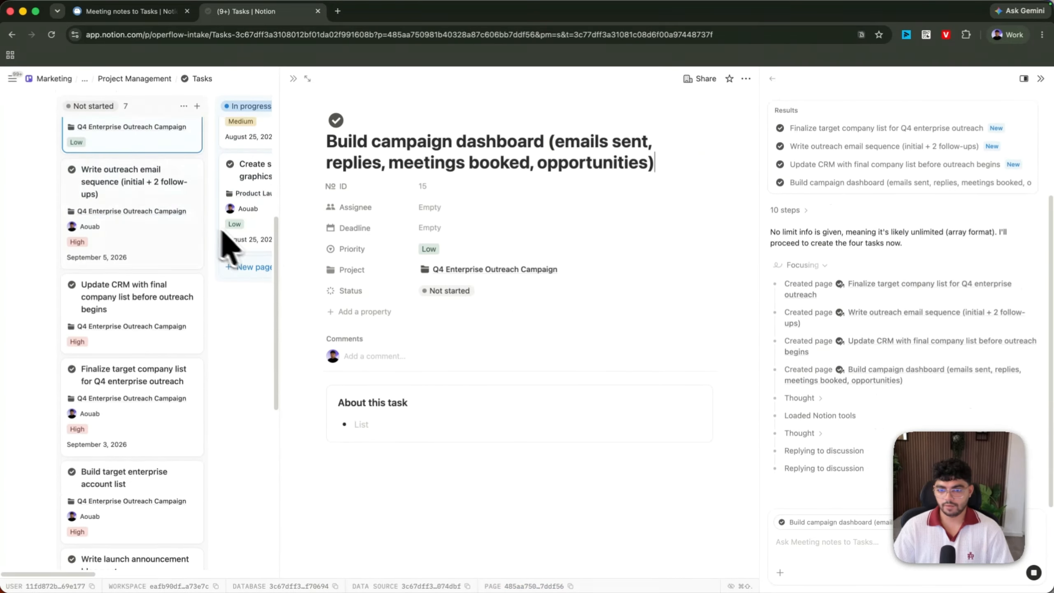
scroll(159, 229, "down", 4)
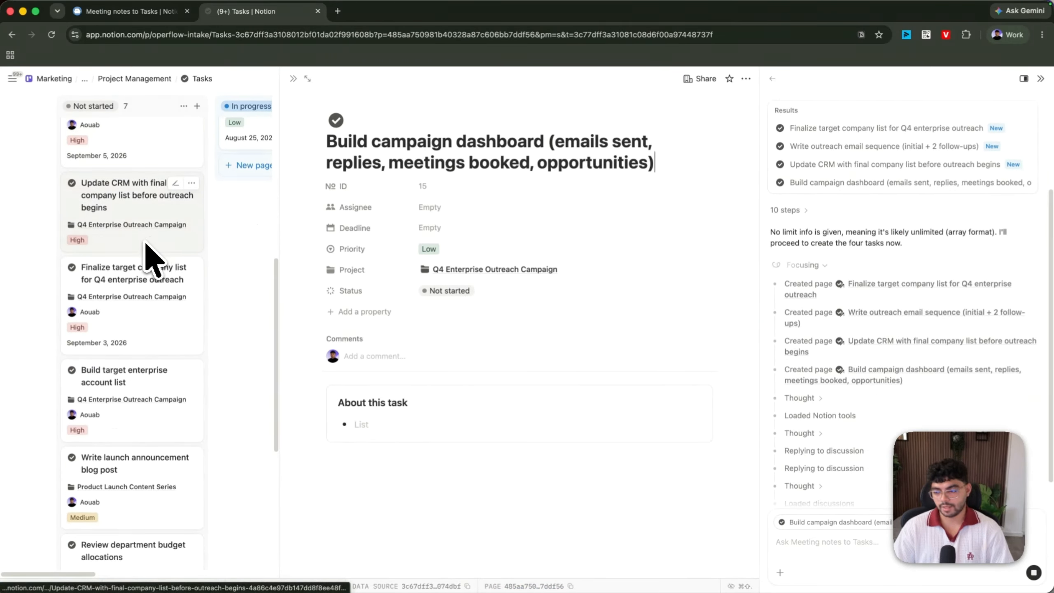
scroll(148, 249, "up", 4)
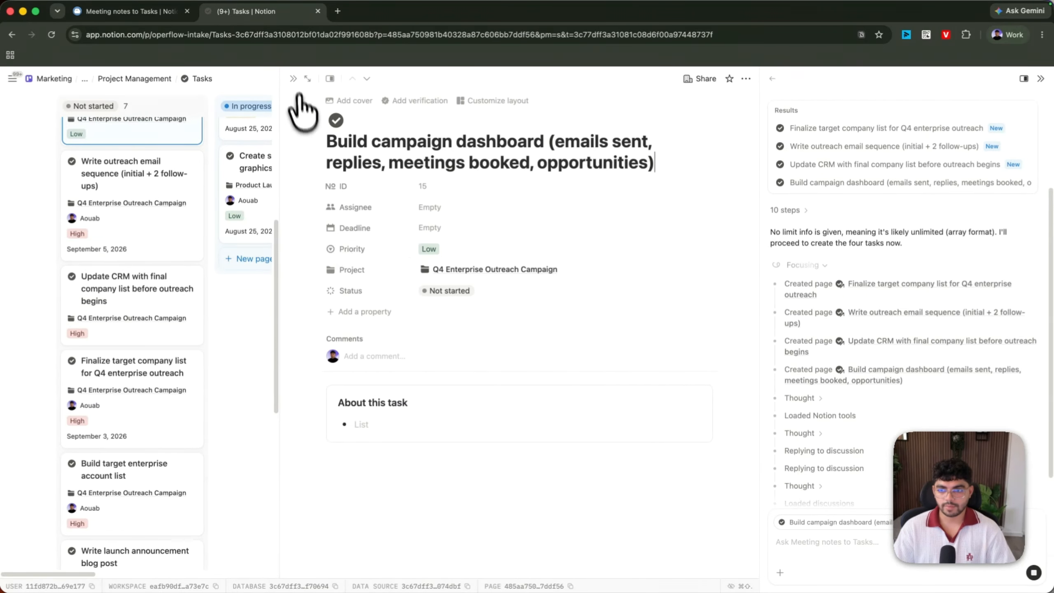
left_click(294, 79)
scroll(371, 283, "up", 6)
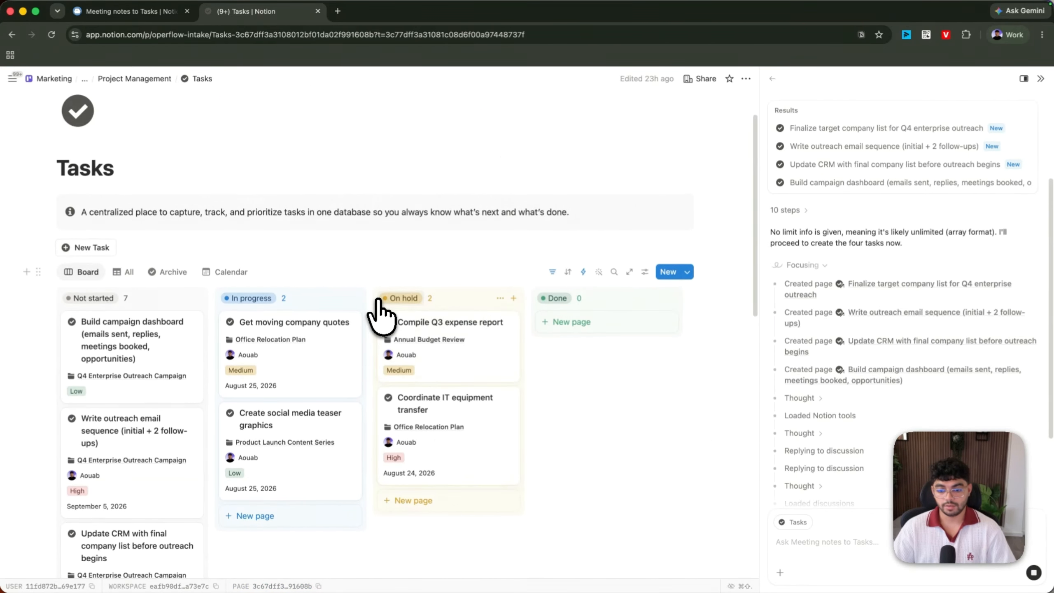